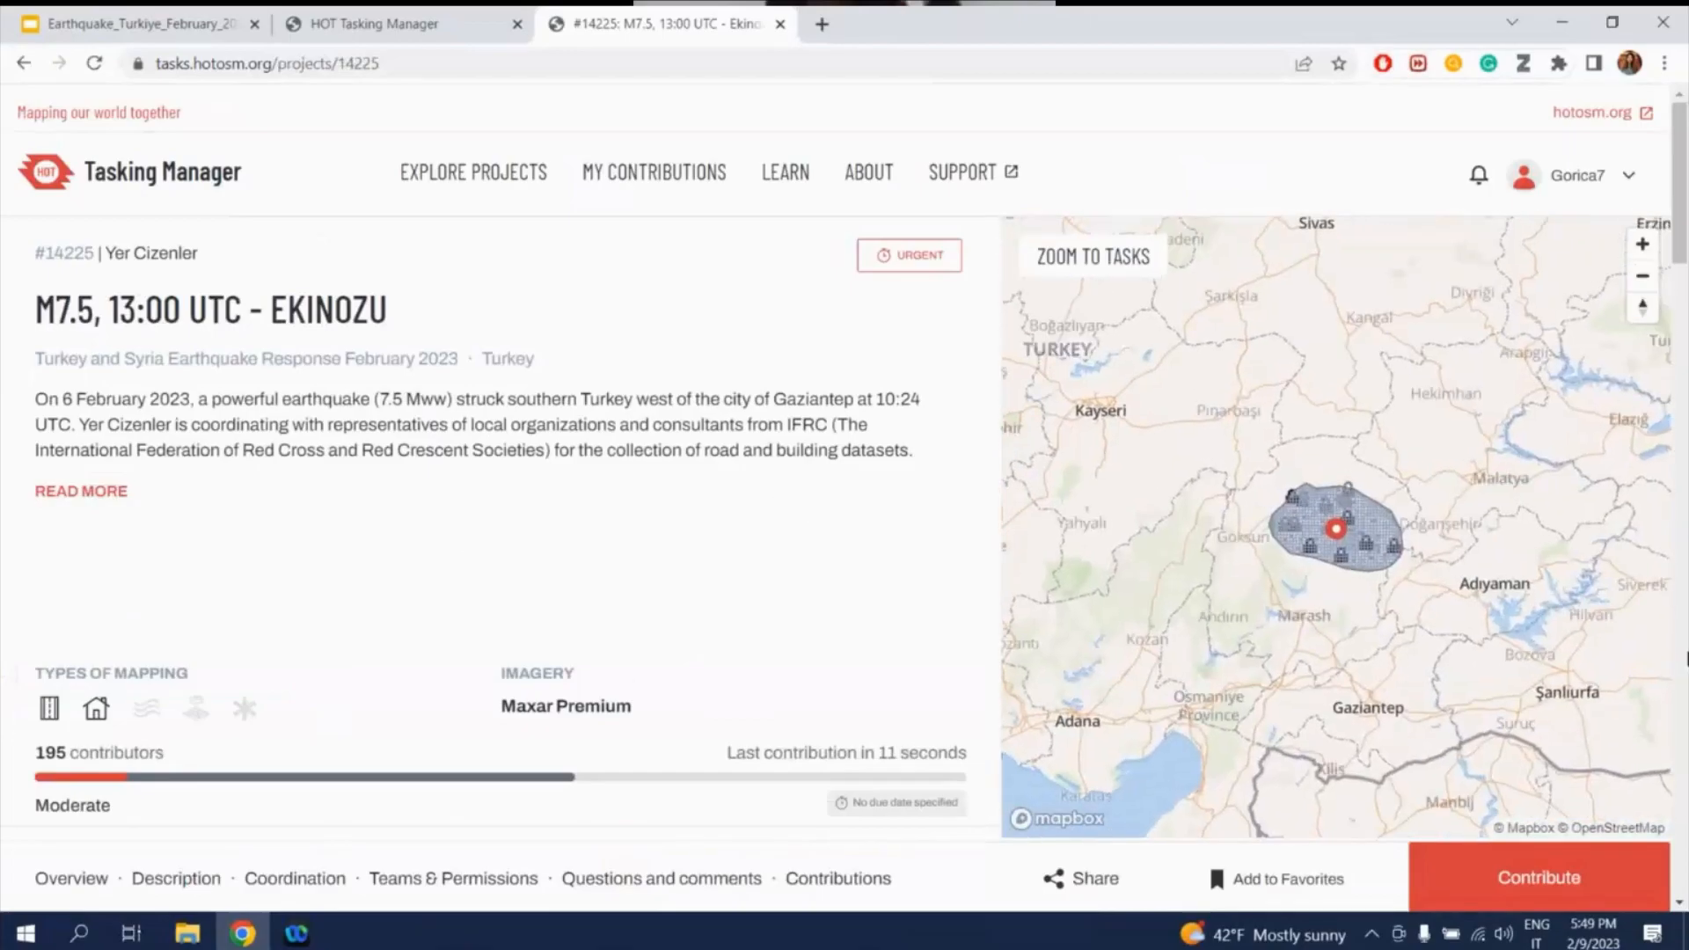
- Start contributing to project #14225 by opening a task in the RapiD editor and skip the introductory walkthrough
{"action": "left_click", "coordinate": [1581, 905]}
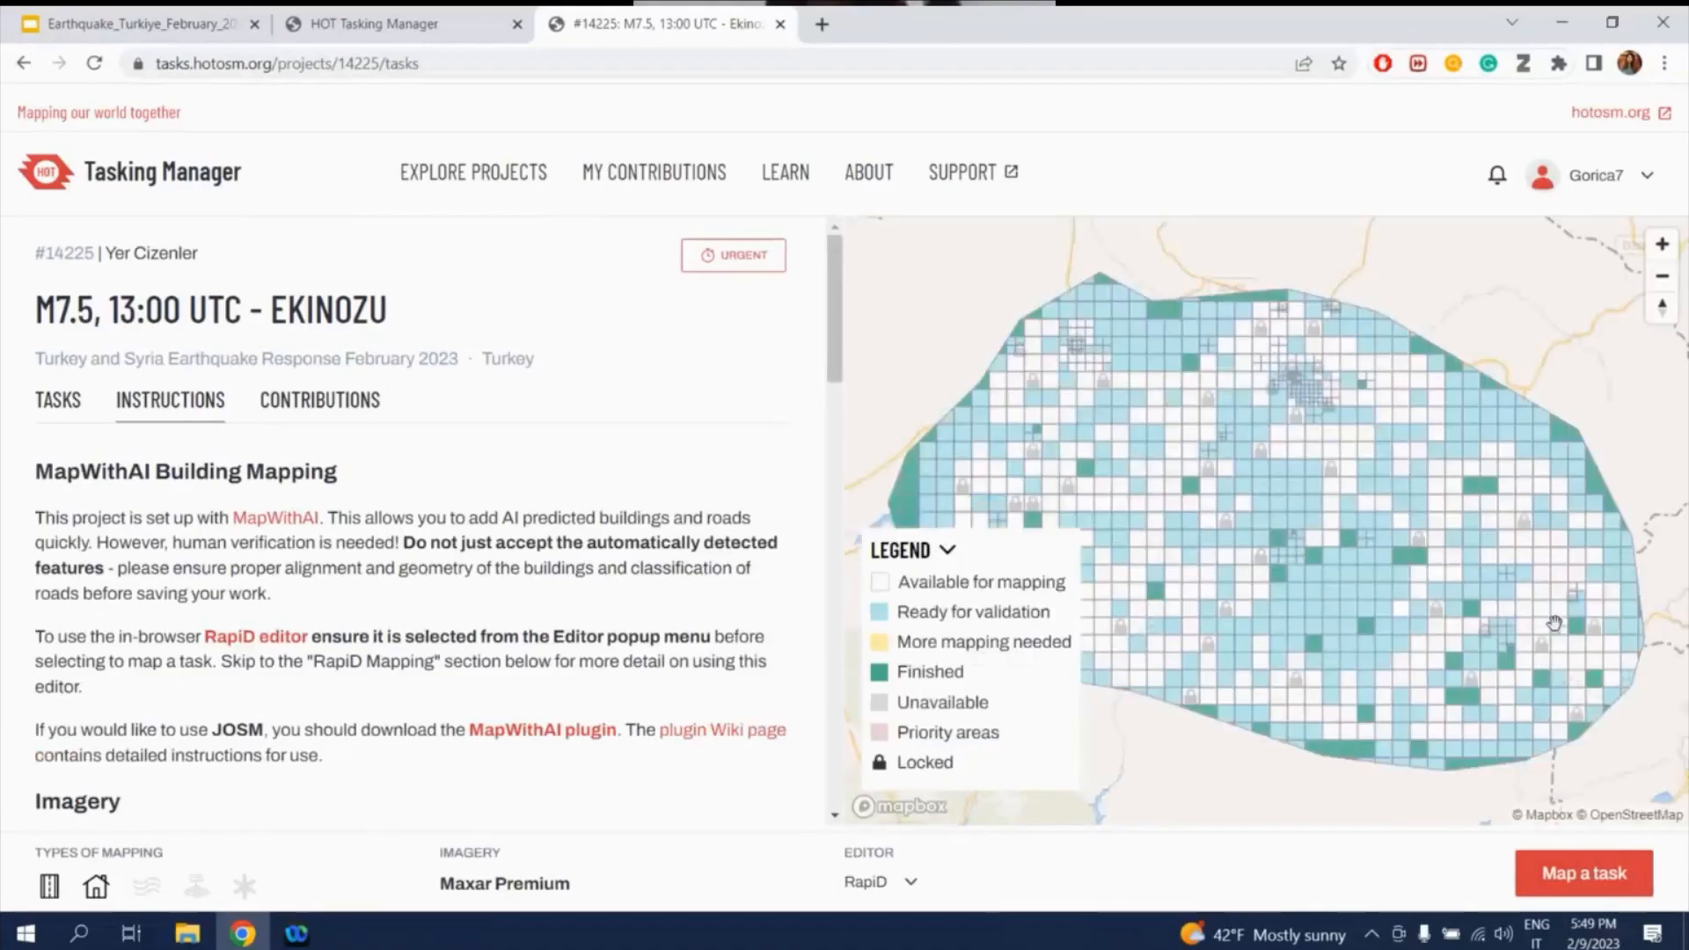
{"action": "left_click", "coordinate": [1603, 875]}
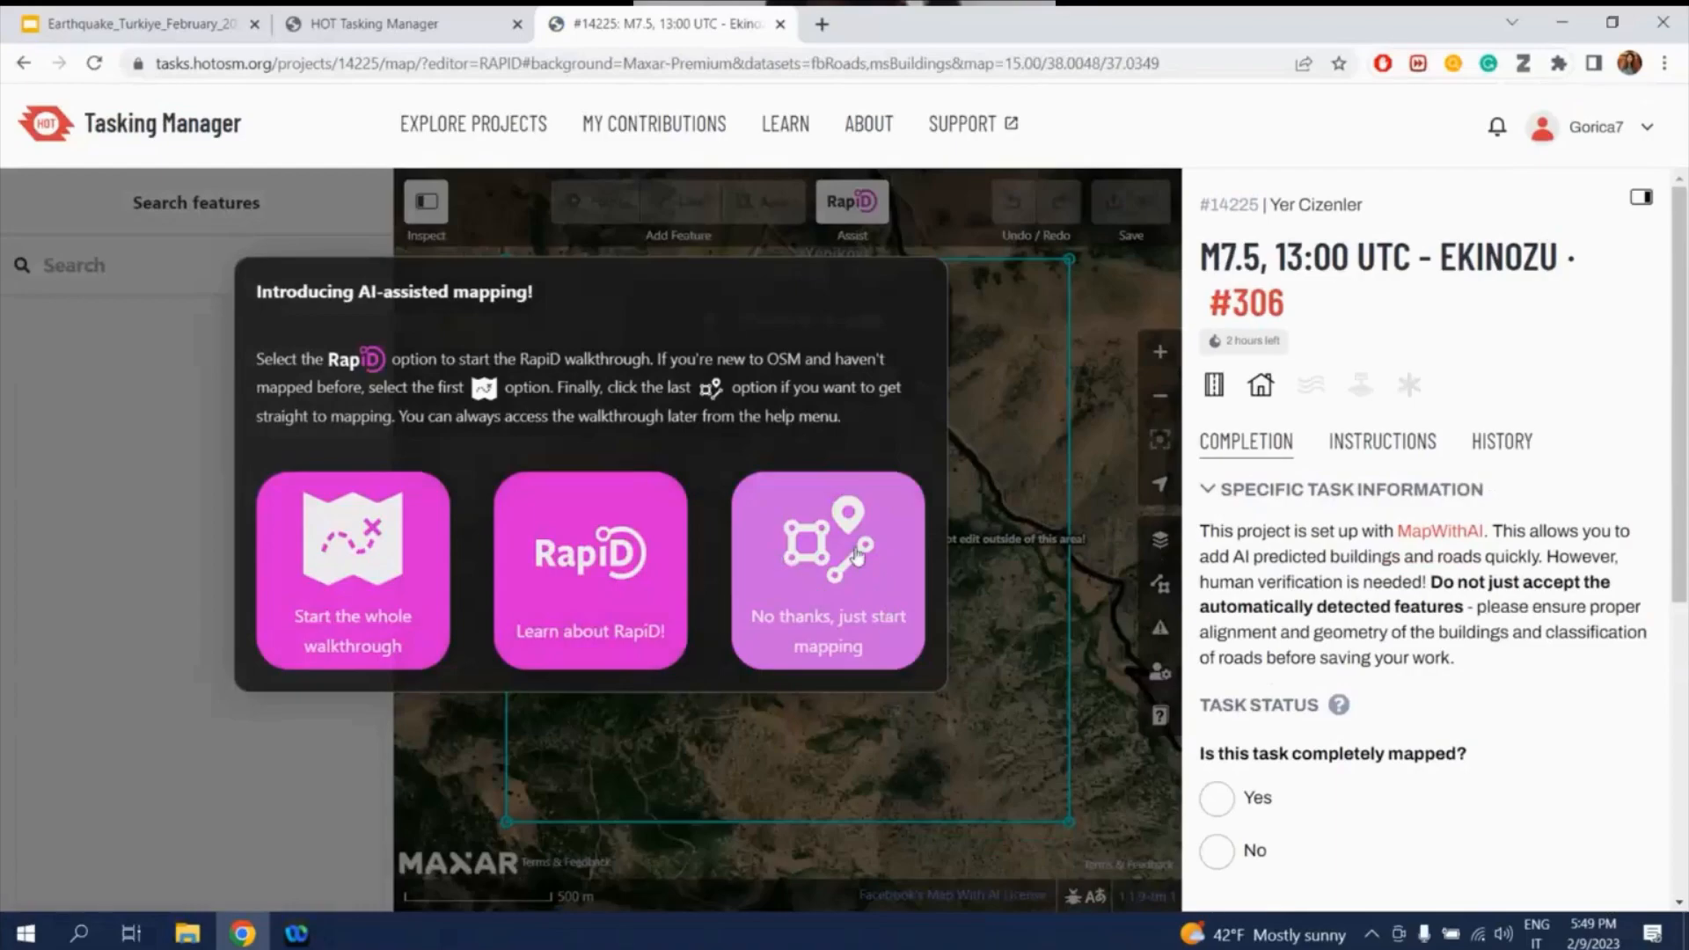
{"action": "left_click", "coordinate": [860, 582]}
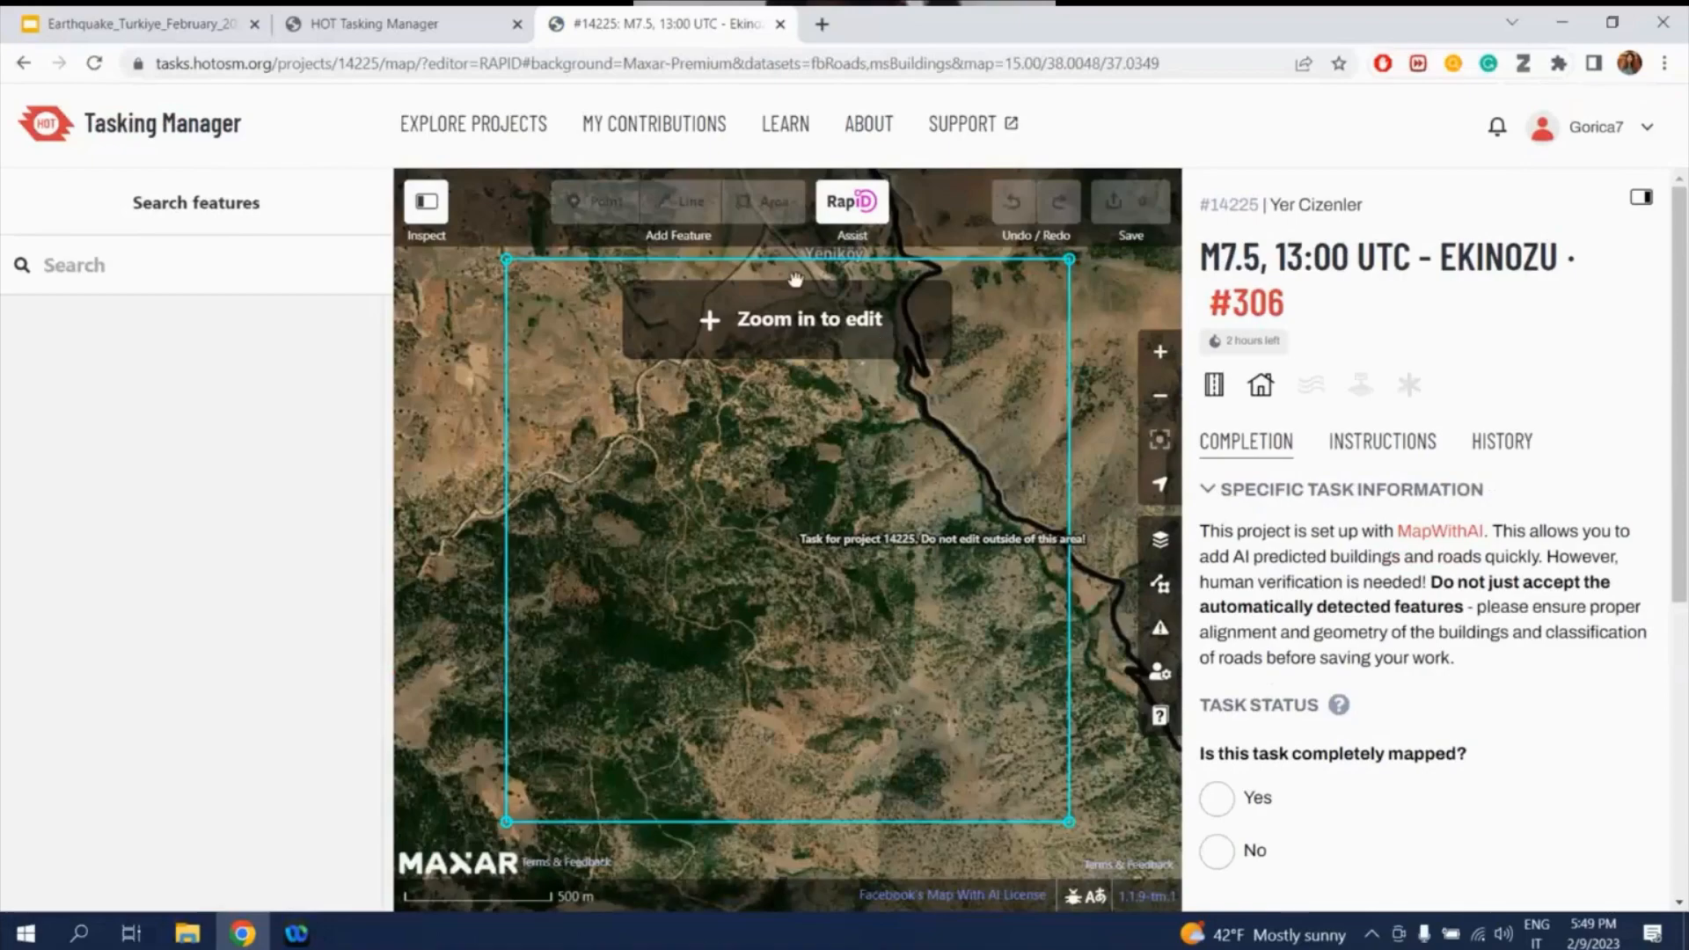
- Zoom in on the two AI-detected buildings beside the road at the task area's northern boundary
{"action": "left_click", "coordinate": [802, 337]}
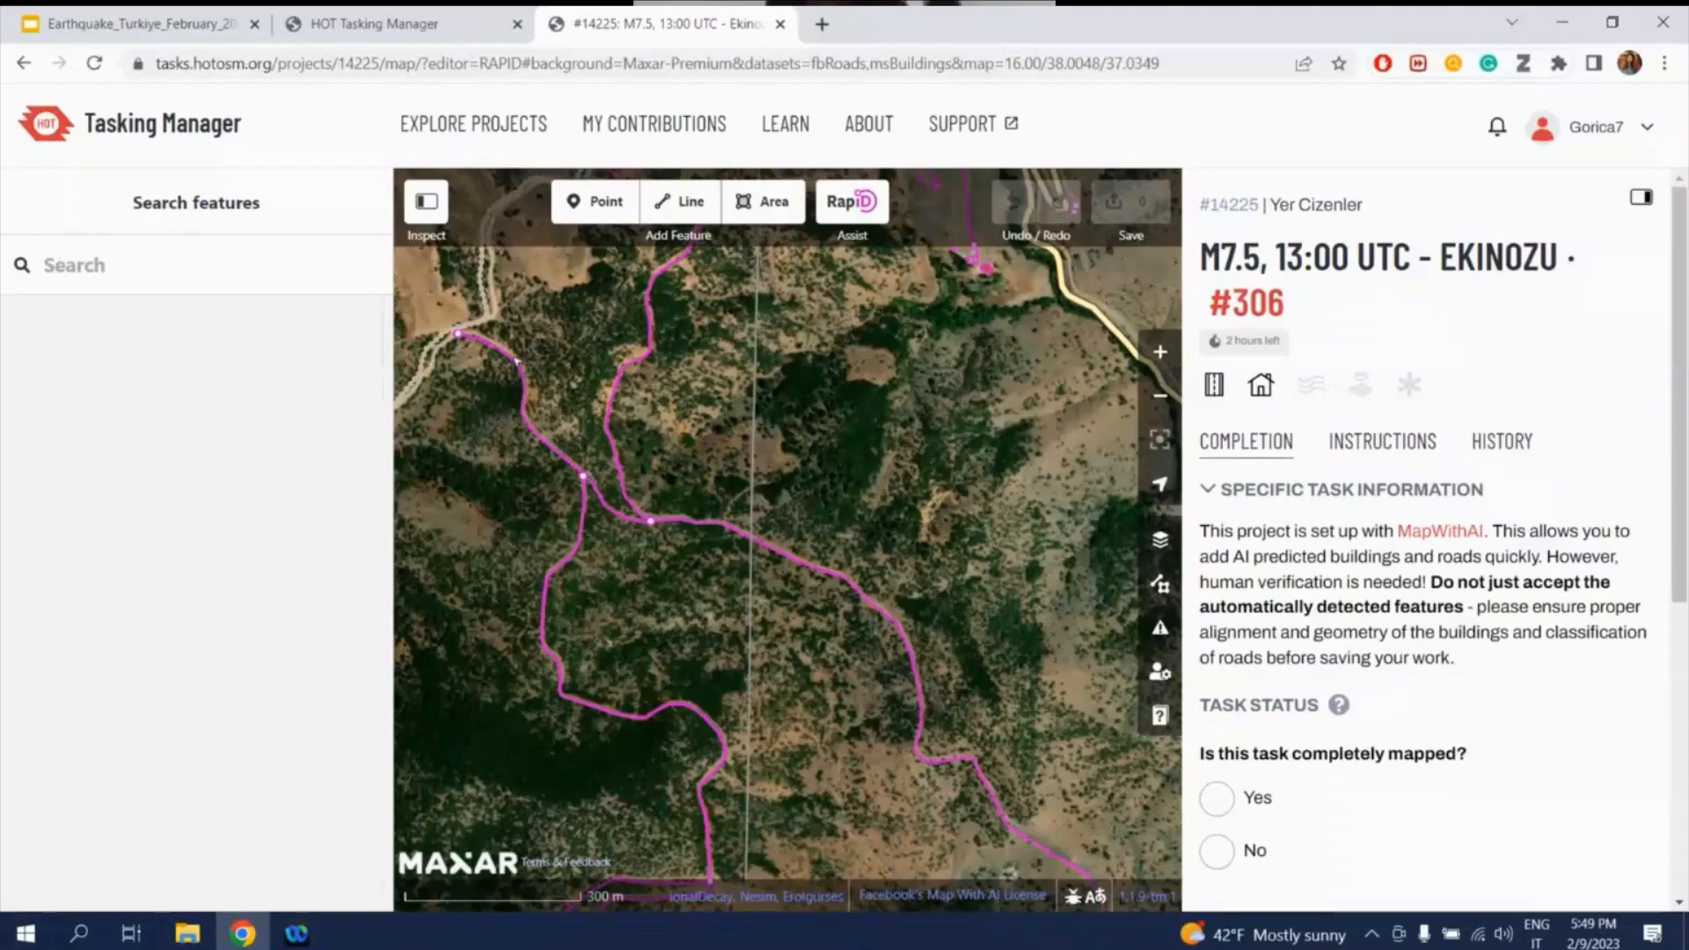
{"action": "left_click_drag", "start_coordinate": [979, 347], "coordinate": [715, 625]}
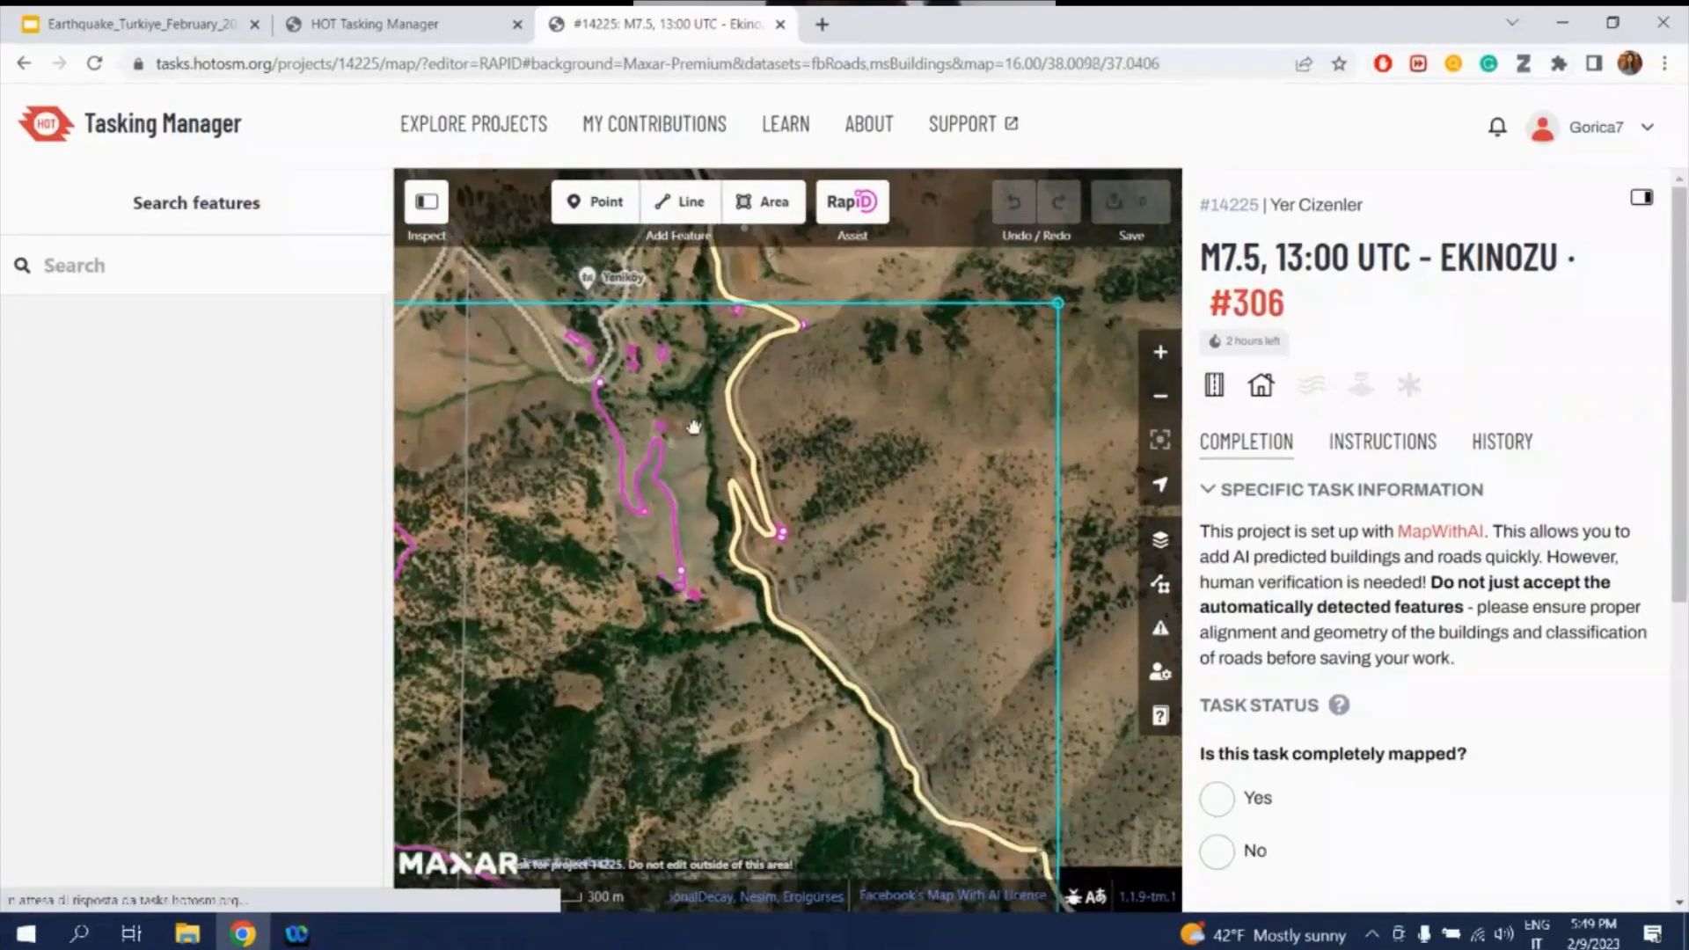
{"action": "scroll", "coordinate": [717, 365], "scroll_direction": "up", "scroll_amount": 3}
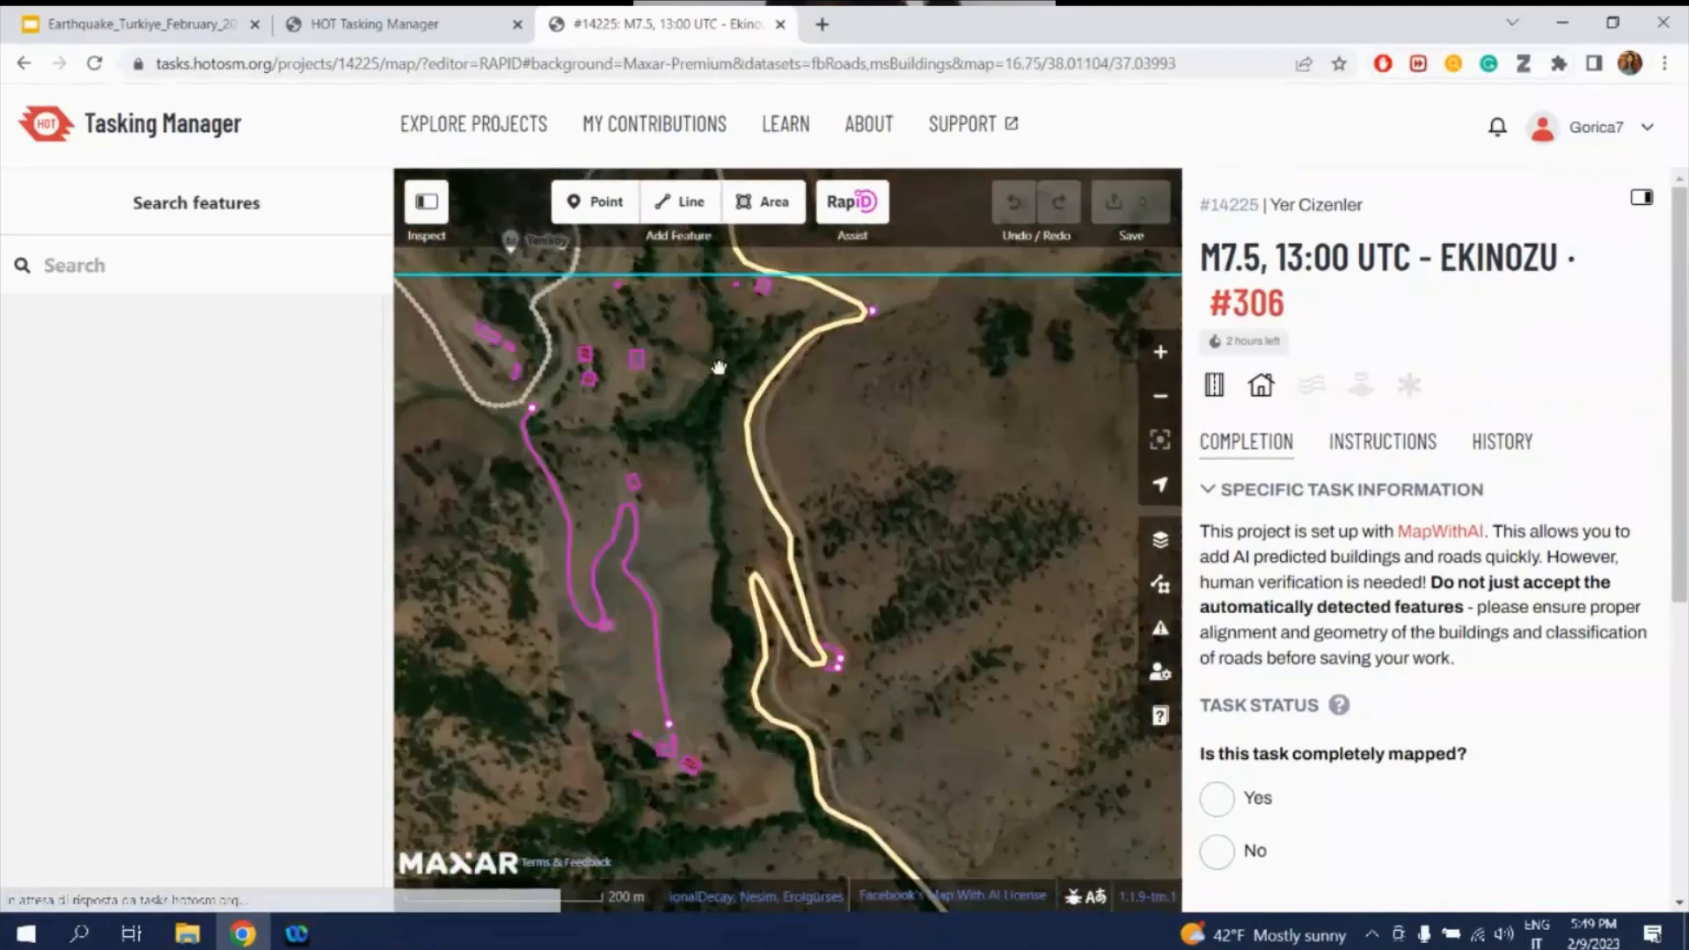
{"action": "left_click_drag", "start_coordinate": [719, 367], "coordinate": [722, 508]}
{"action": "scroll", "coordinate": [779, 441], "scroll_direction": "up", "scroll_amount": 5}
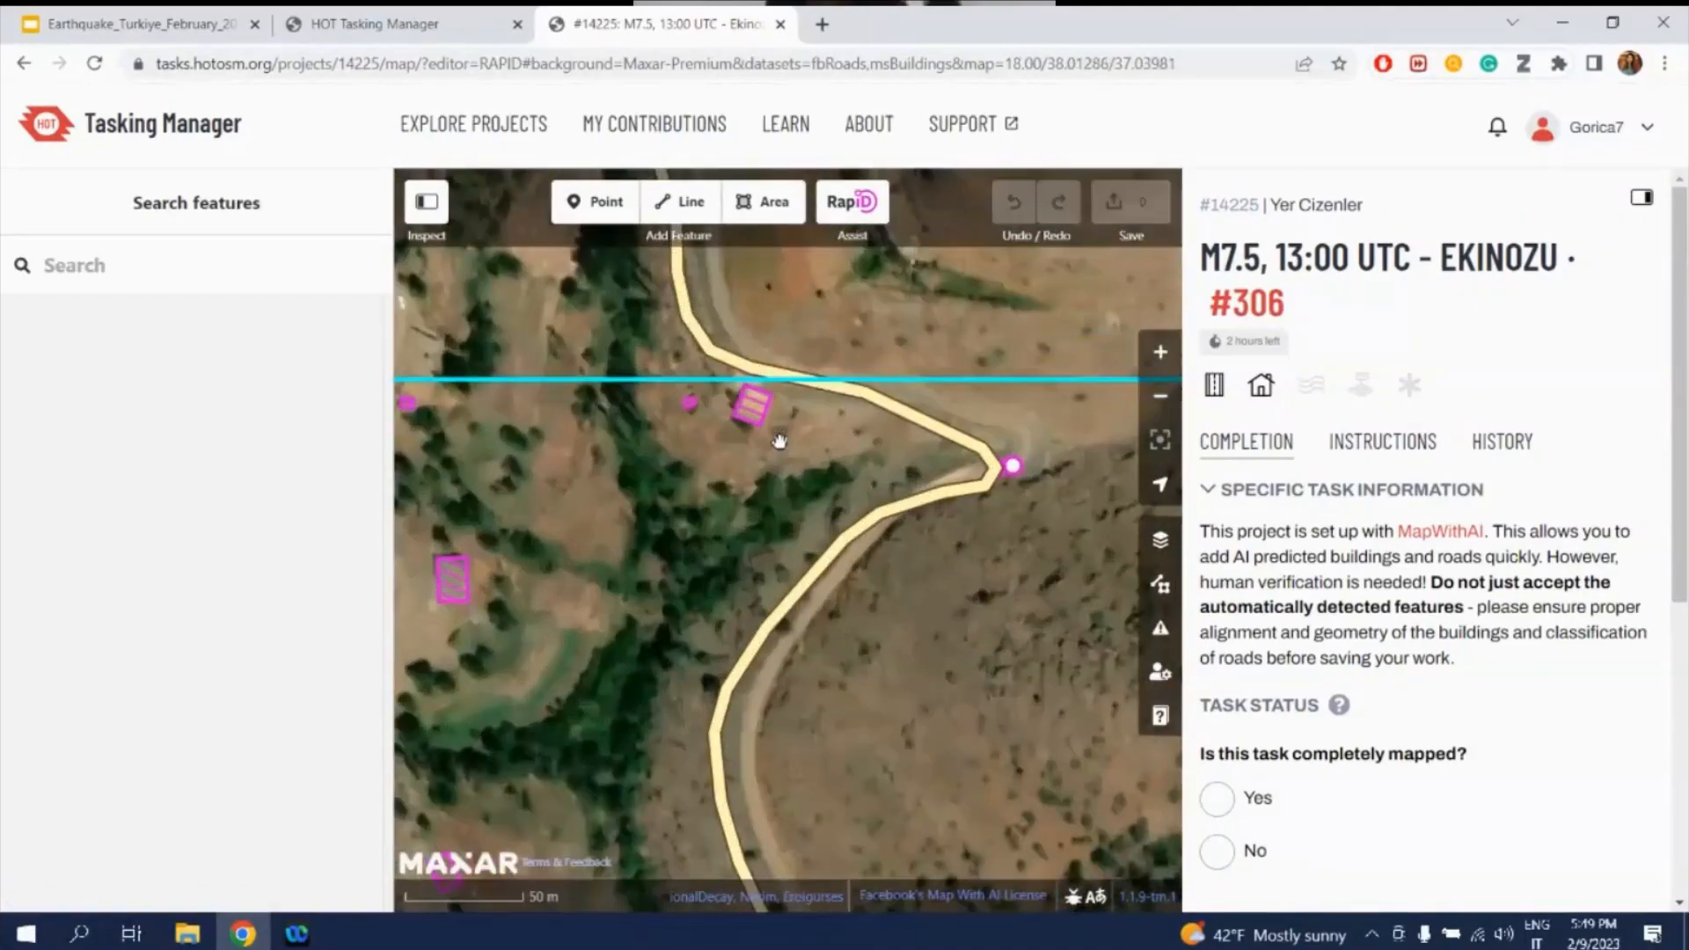
{"action": "scroll", "coordinate": [778, 440], "scroll_direction": "up", "scroll_amount": 4}
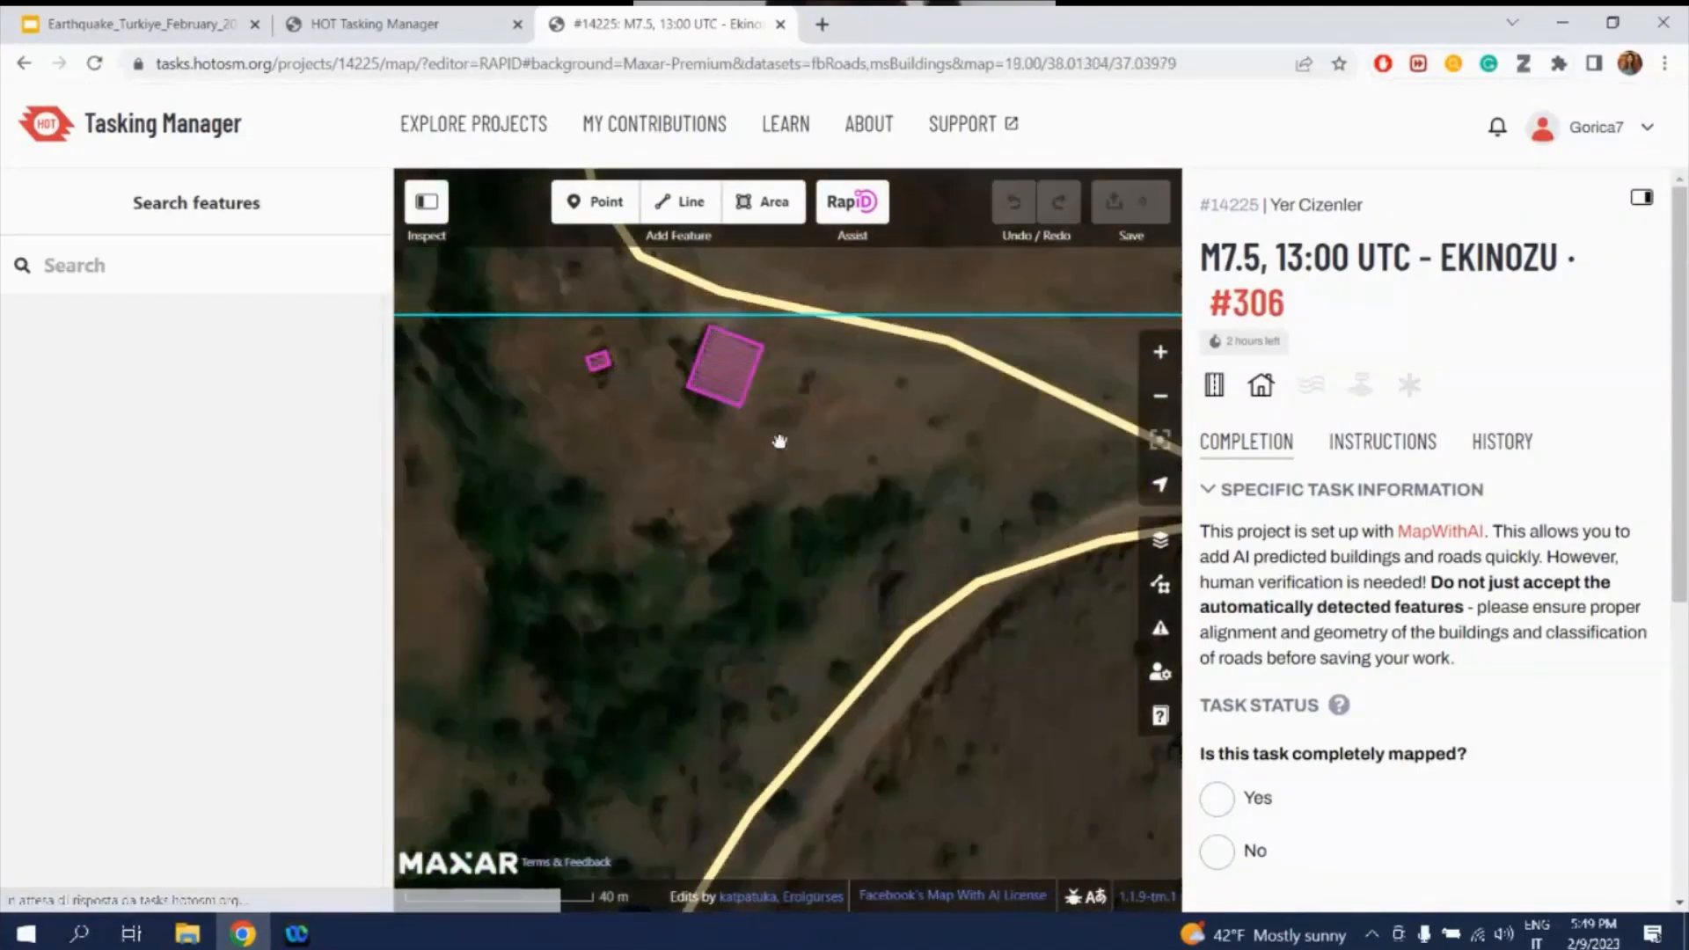
{"action": "scroll", "coordinate": [779, 440], "scroll_direction": "down", "scroll_amount": 1}
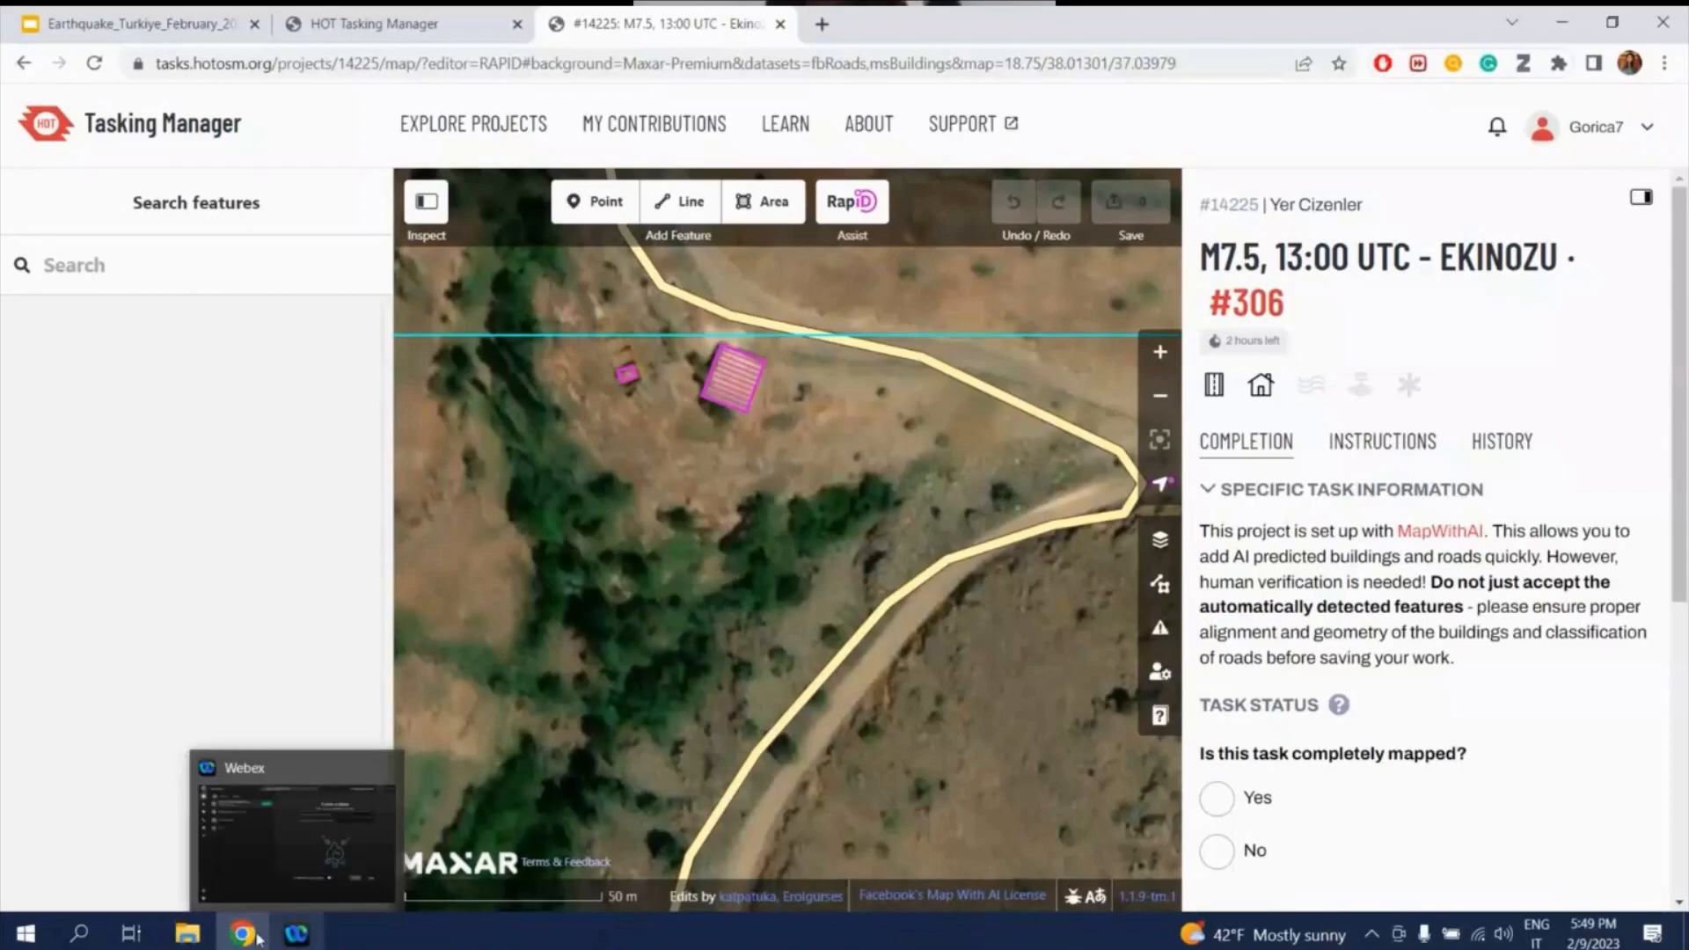
- Open slide 12, Useful shortcuts, in the Earthquake_Turkiye_February_2023 presentation and highlight the whole shortcut list
{"action": "left_click", "coordinate": [132, 23]}
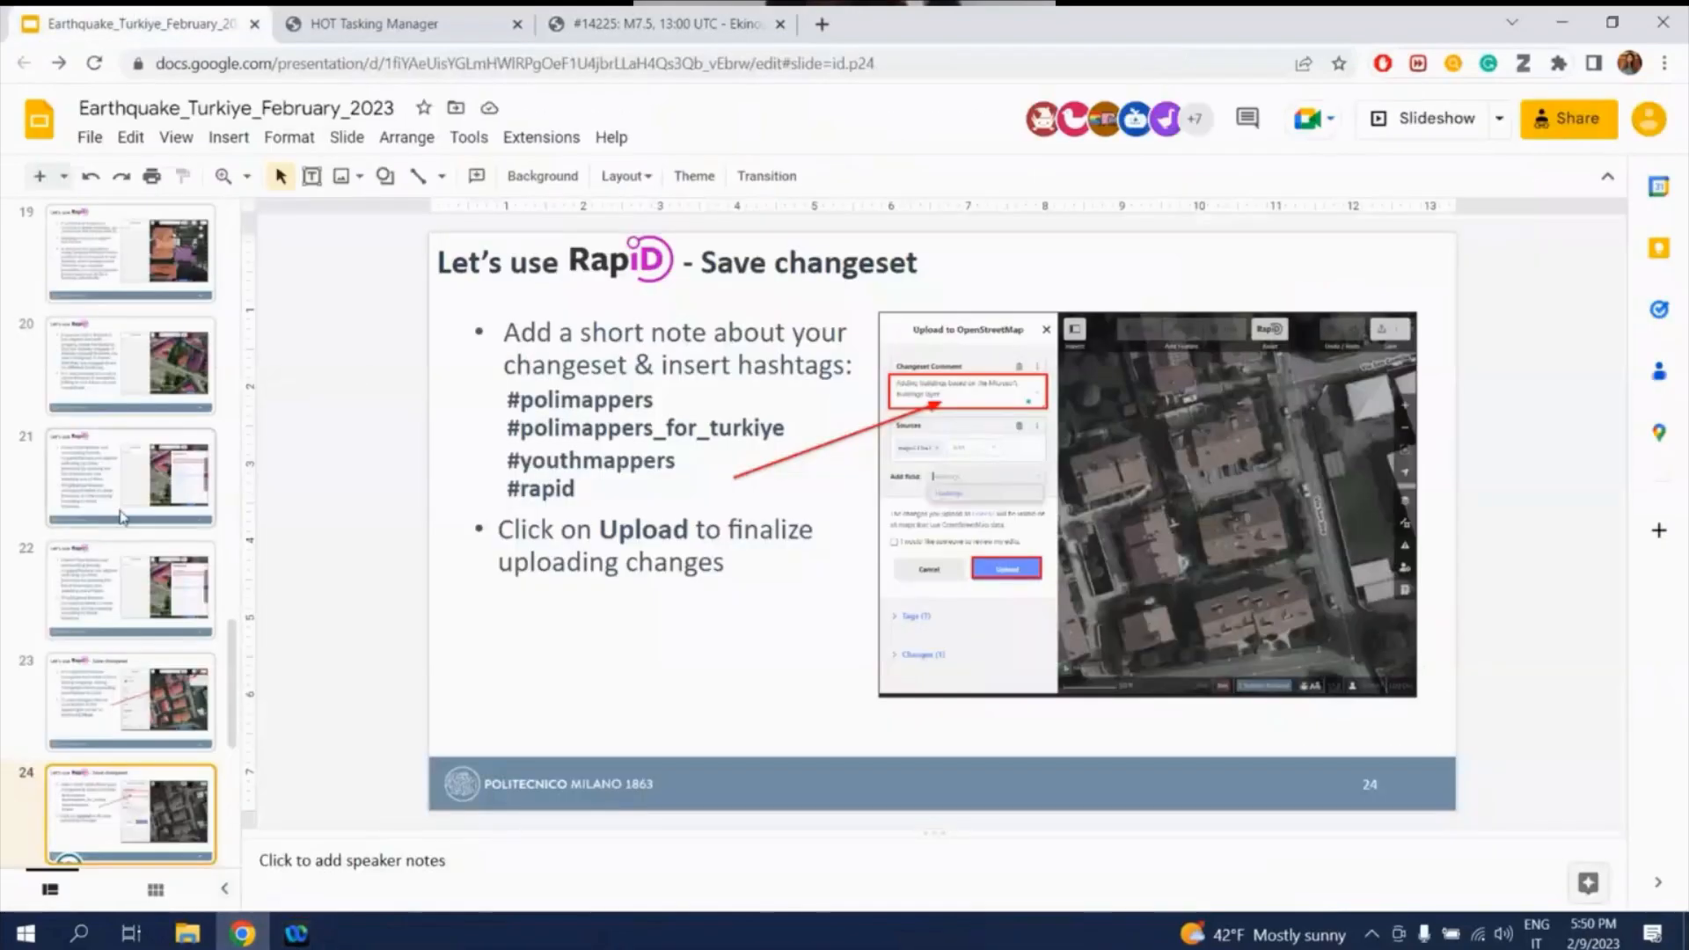
{"action": "scroll", "coordinate": [121, 516], "scroll_direction": "up", "scroll_amount": 10}
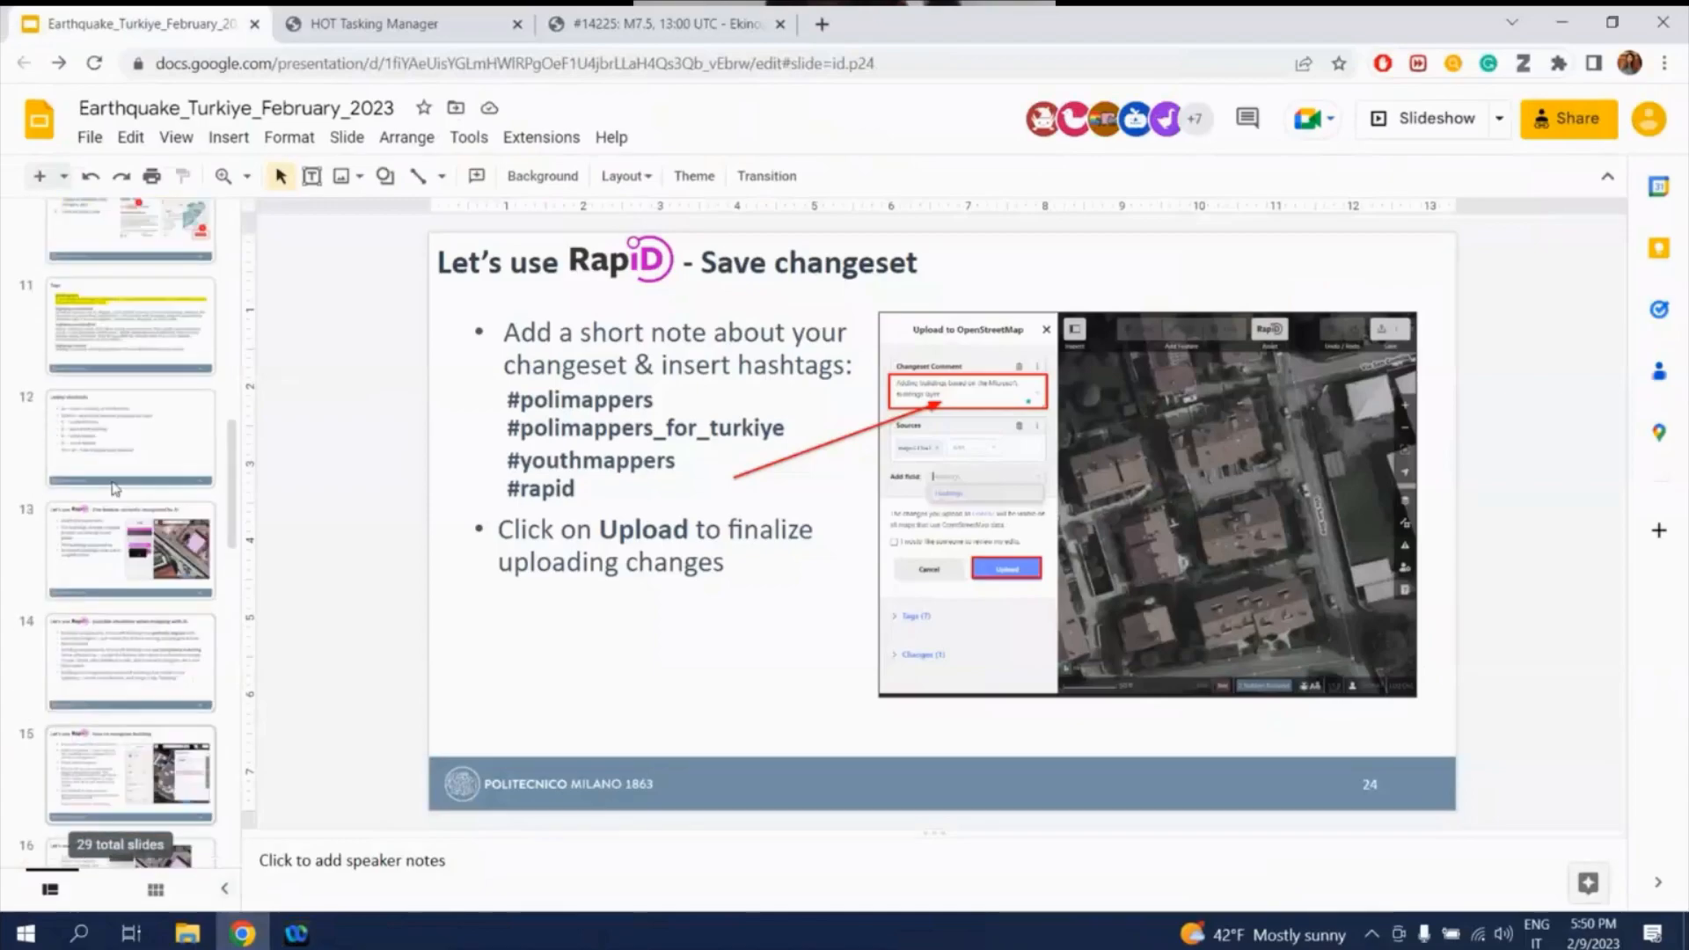
{"action": "left_click", "coordinate": [120, 445]}
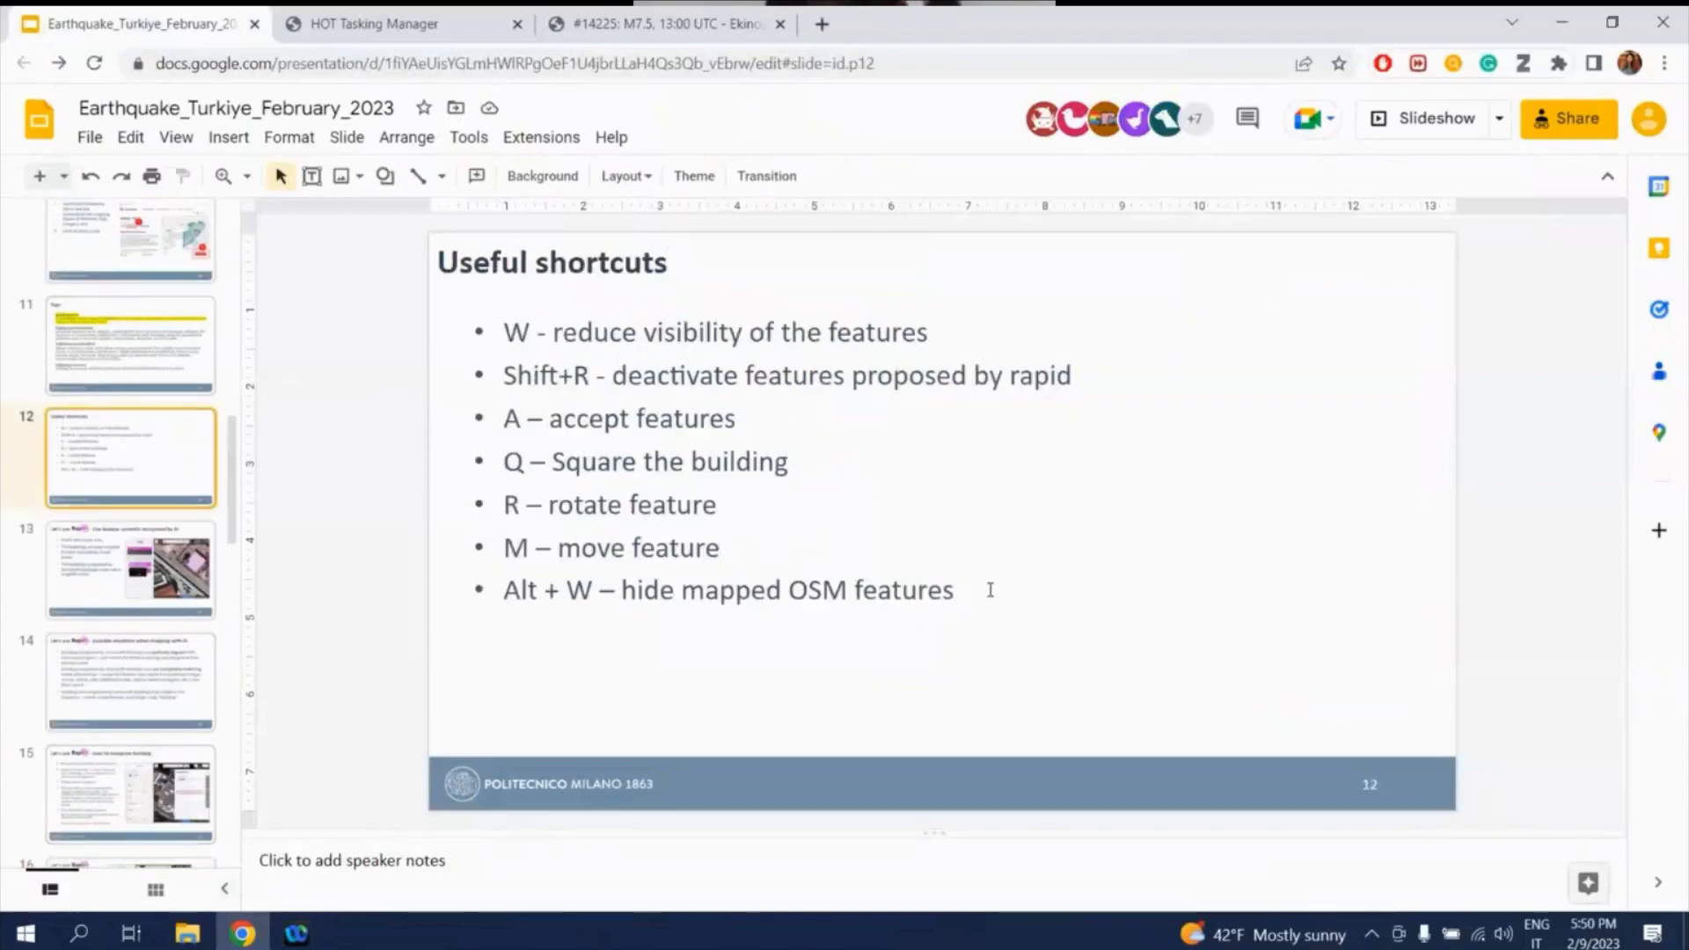
{"action": "left_click_drag", "start_coordinate": [957, 594], "coordinate": [504, 342]}
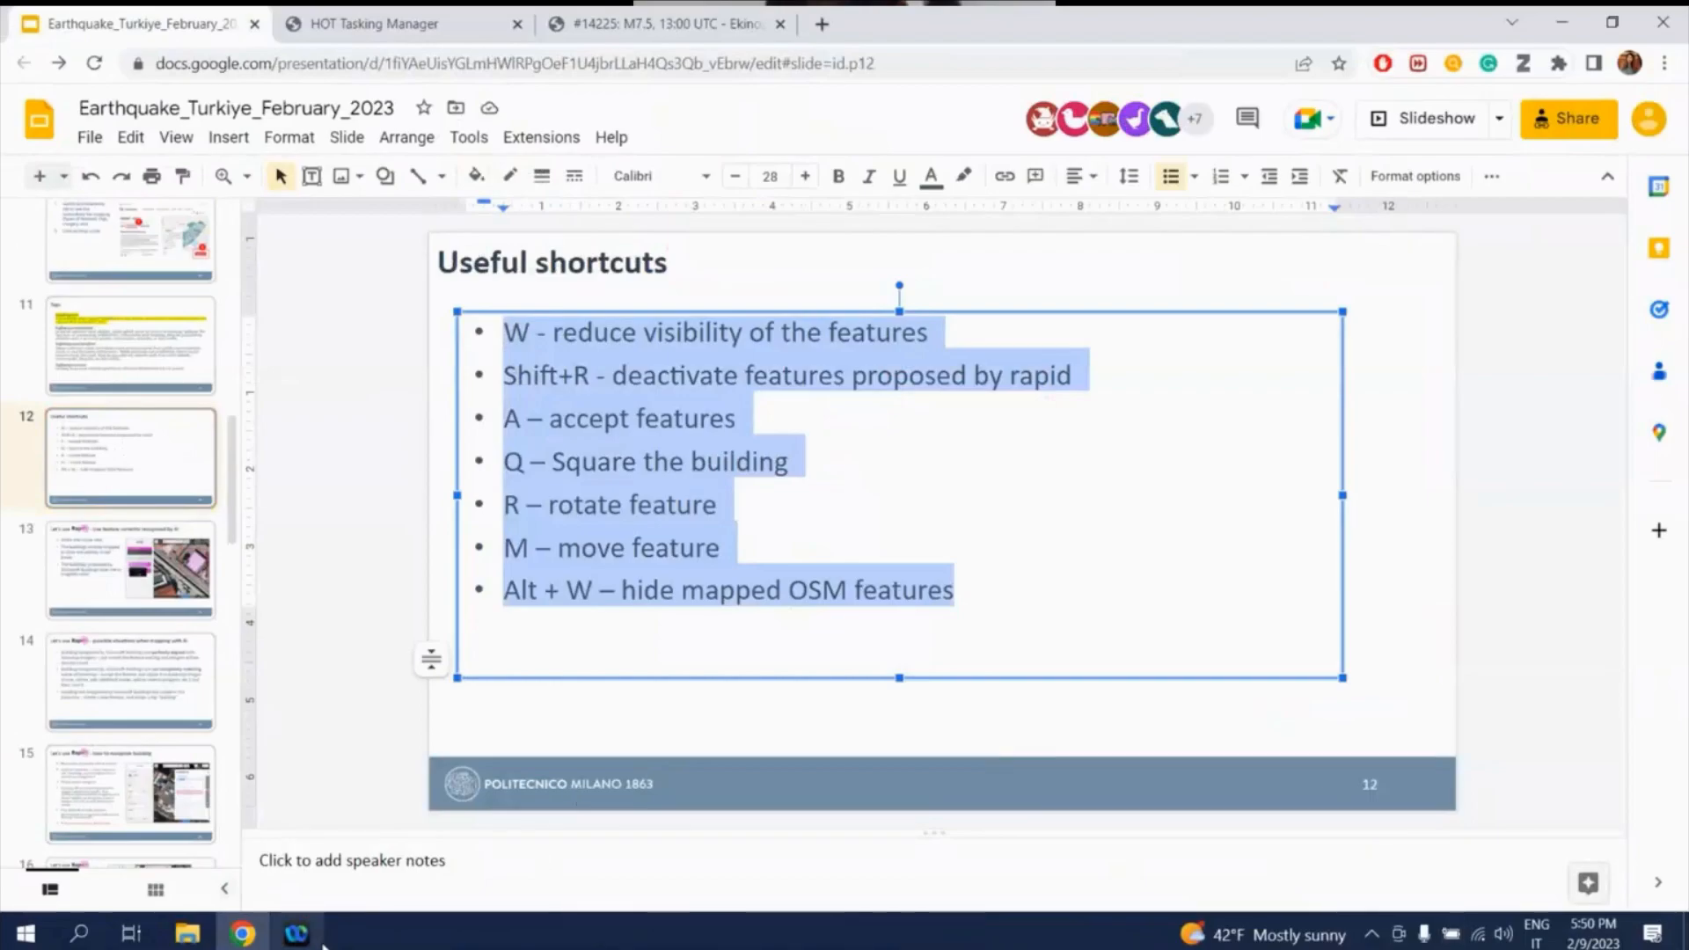
{"action": "left_click", "coordinate": [297, 934]}
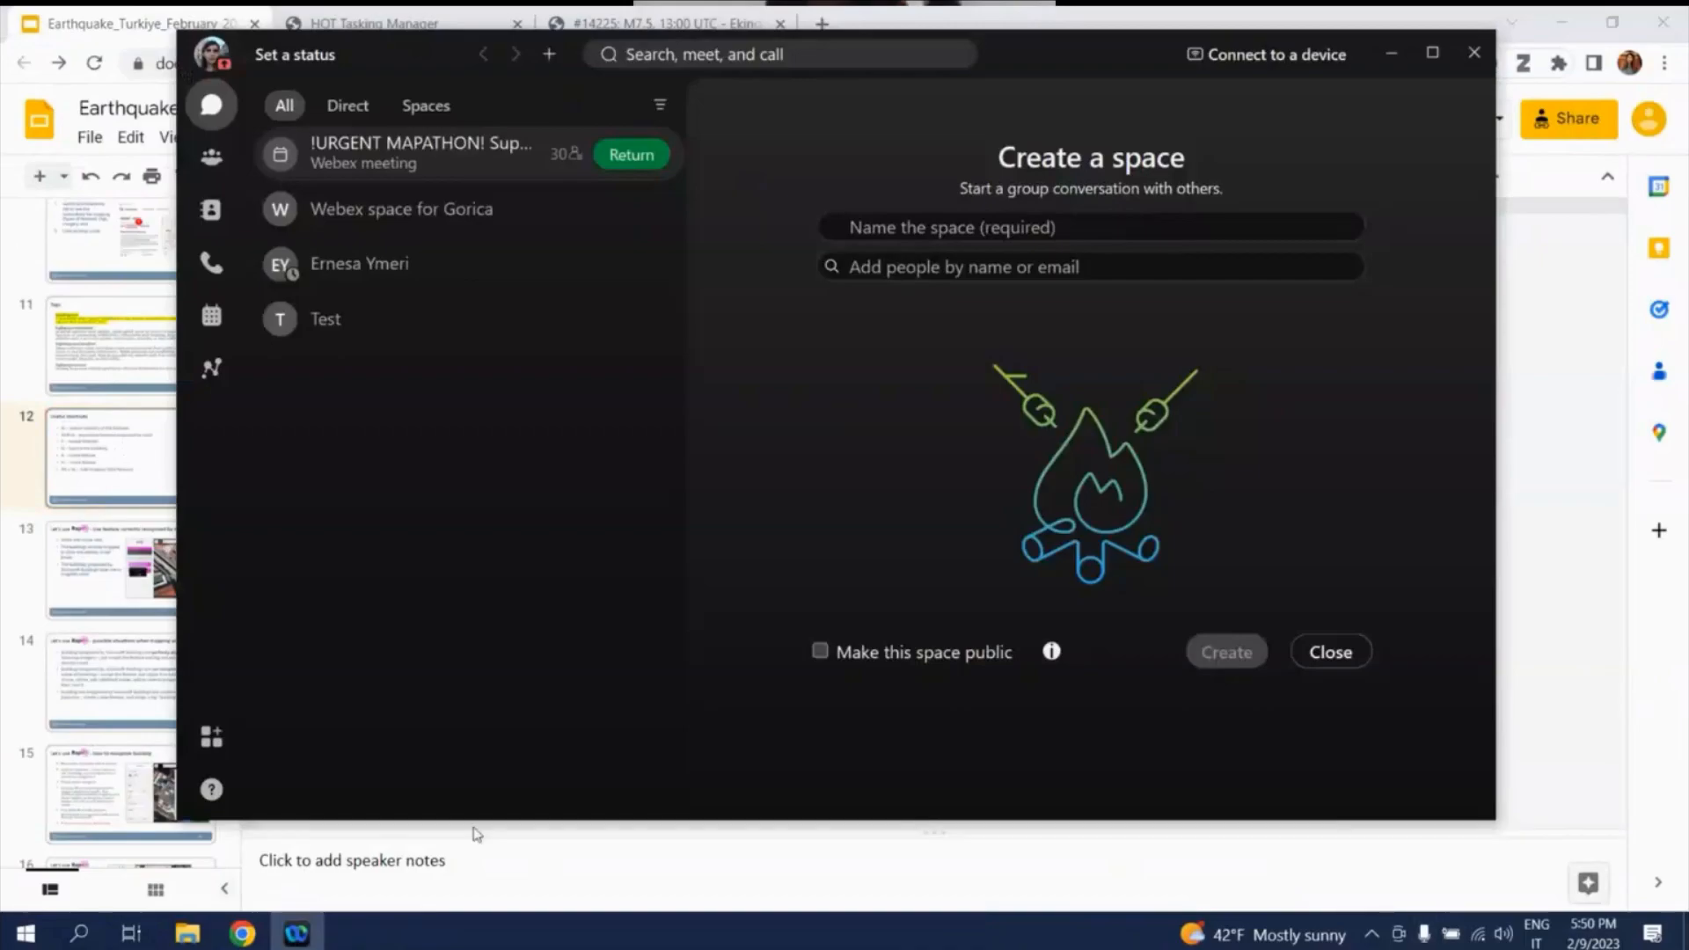
{"action": "left_click", "coordinate": [243, 936]}
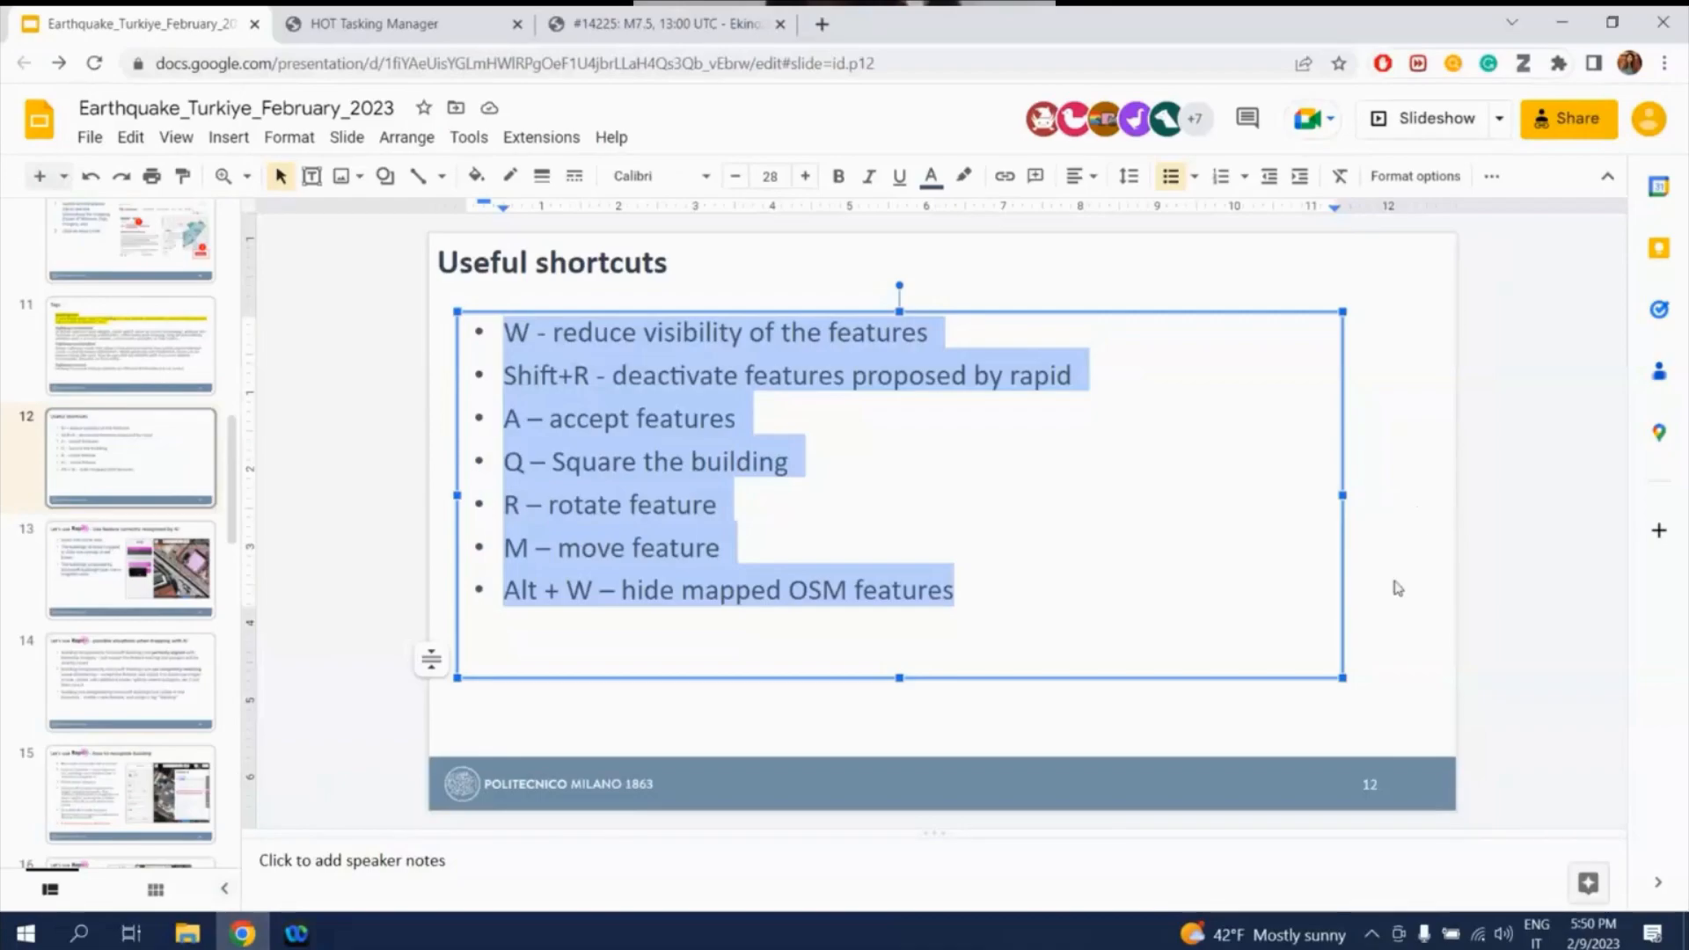
{"action": "left_click", "coordinate": [1204, 543]}
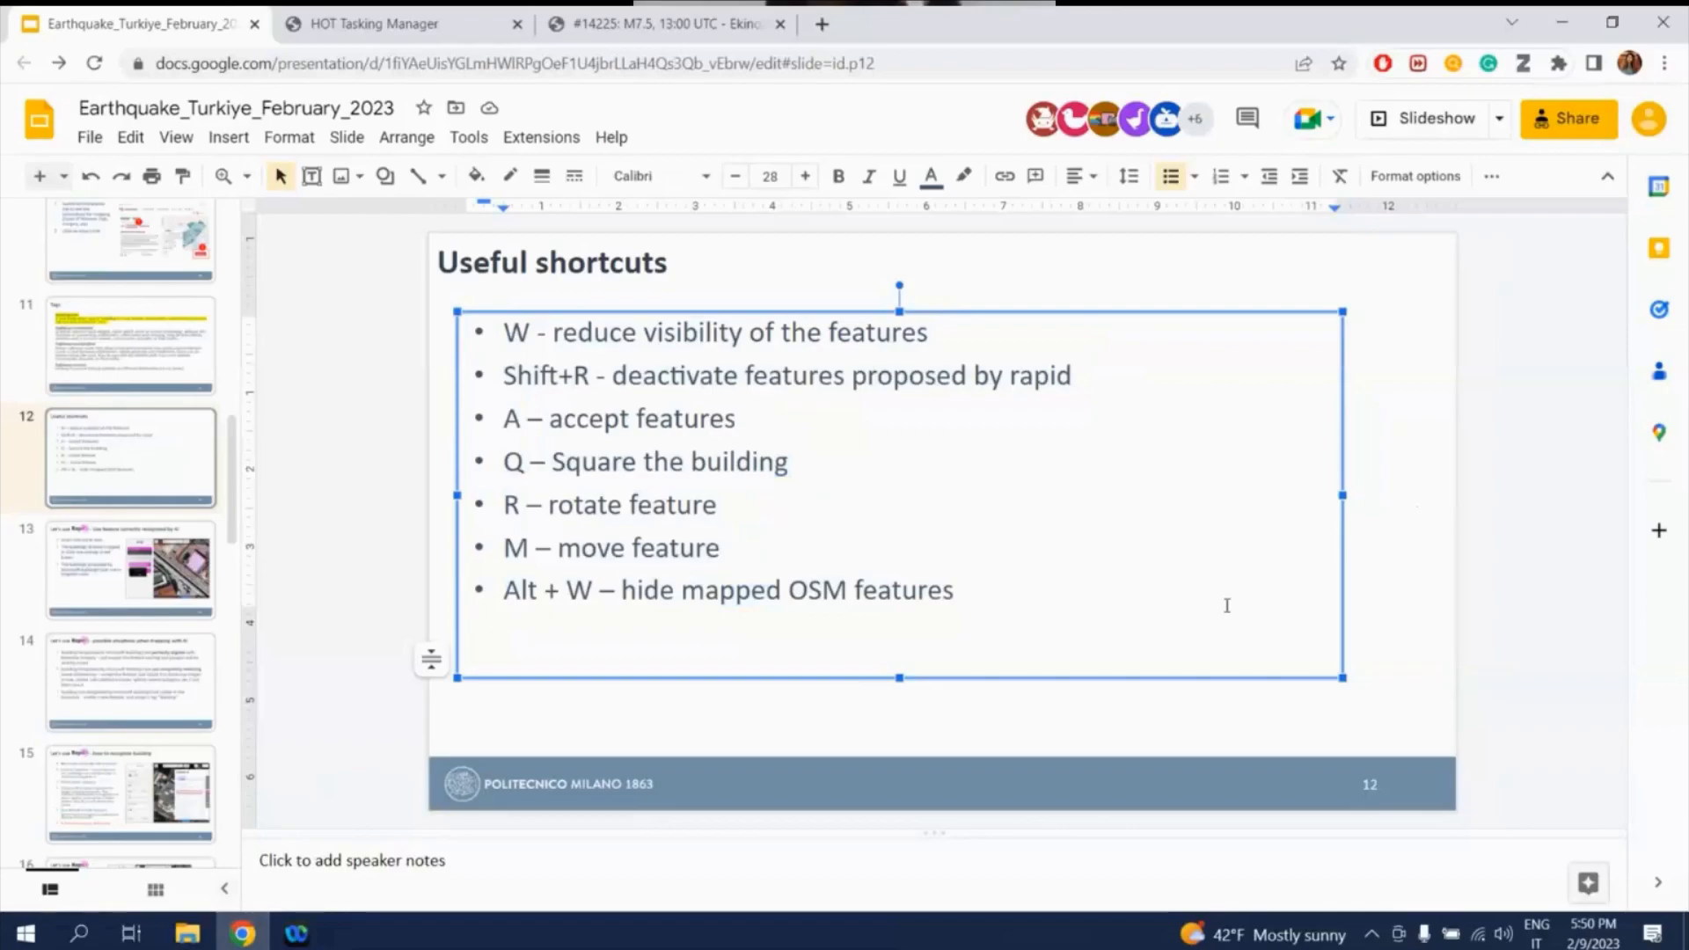
- Bring the project #14225 map forward in a non-maximized browser window, moved away from the screen edge and widened
{"action": "left_click", "coordinate": [341, 21]}
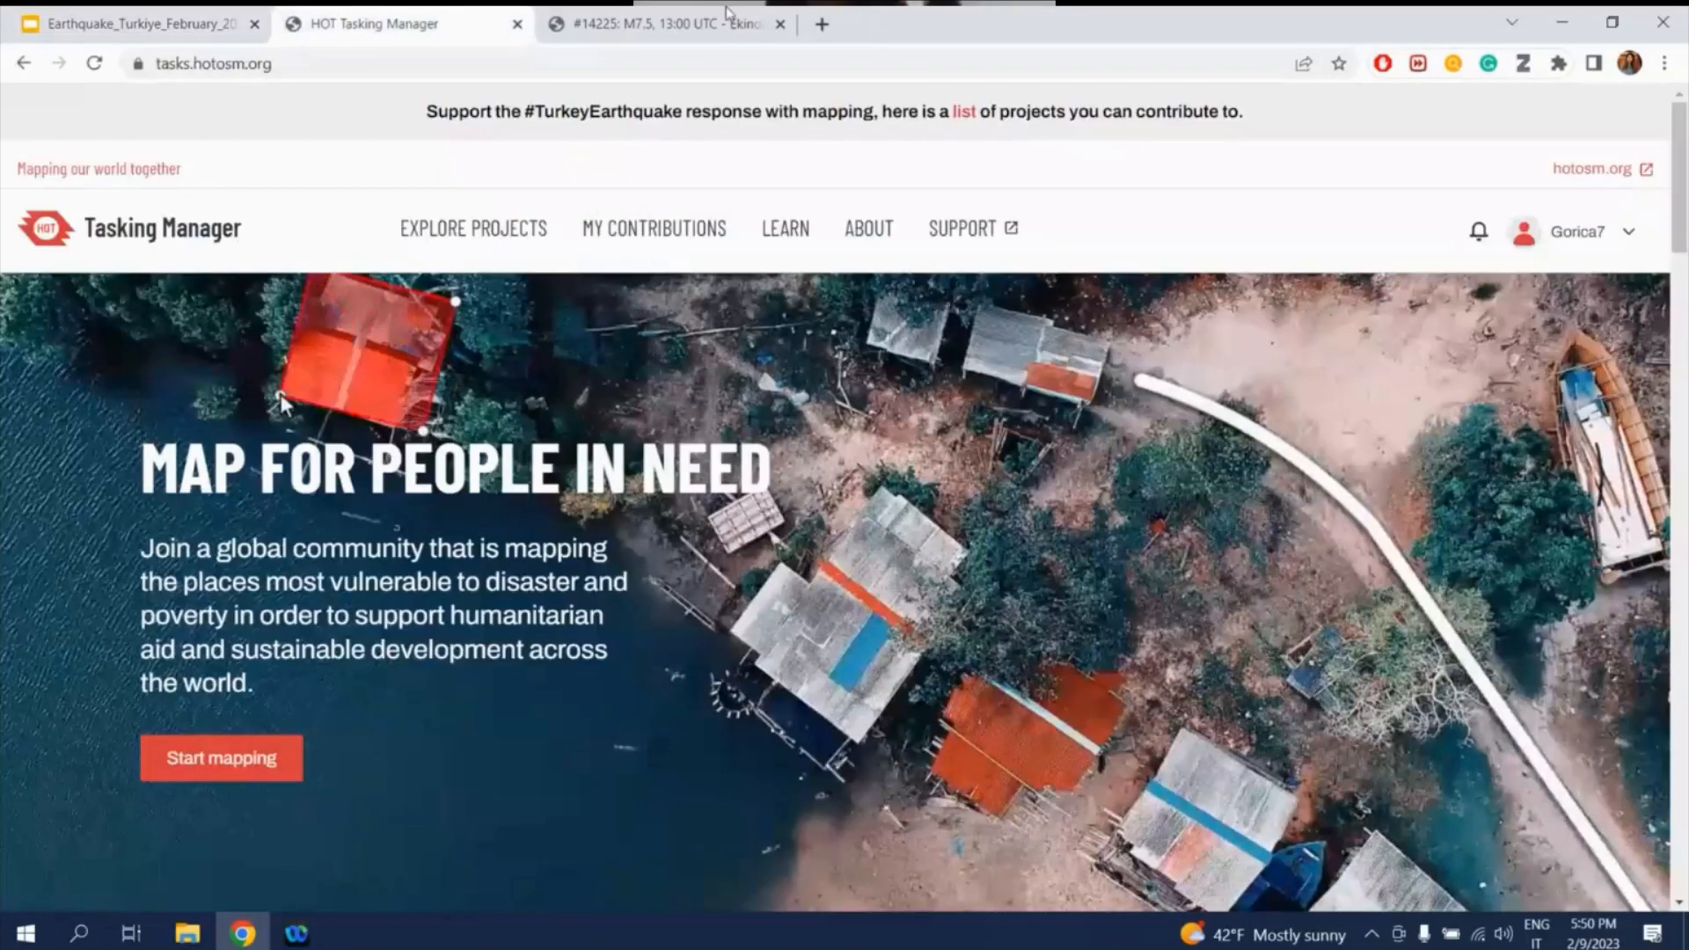
{"action": "left_click", "coordinate": [1611, 22]}
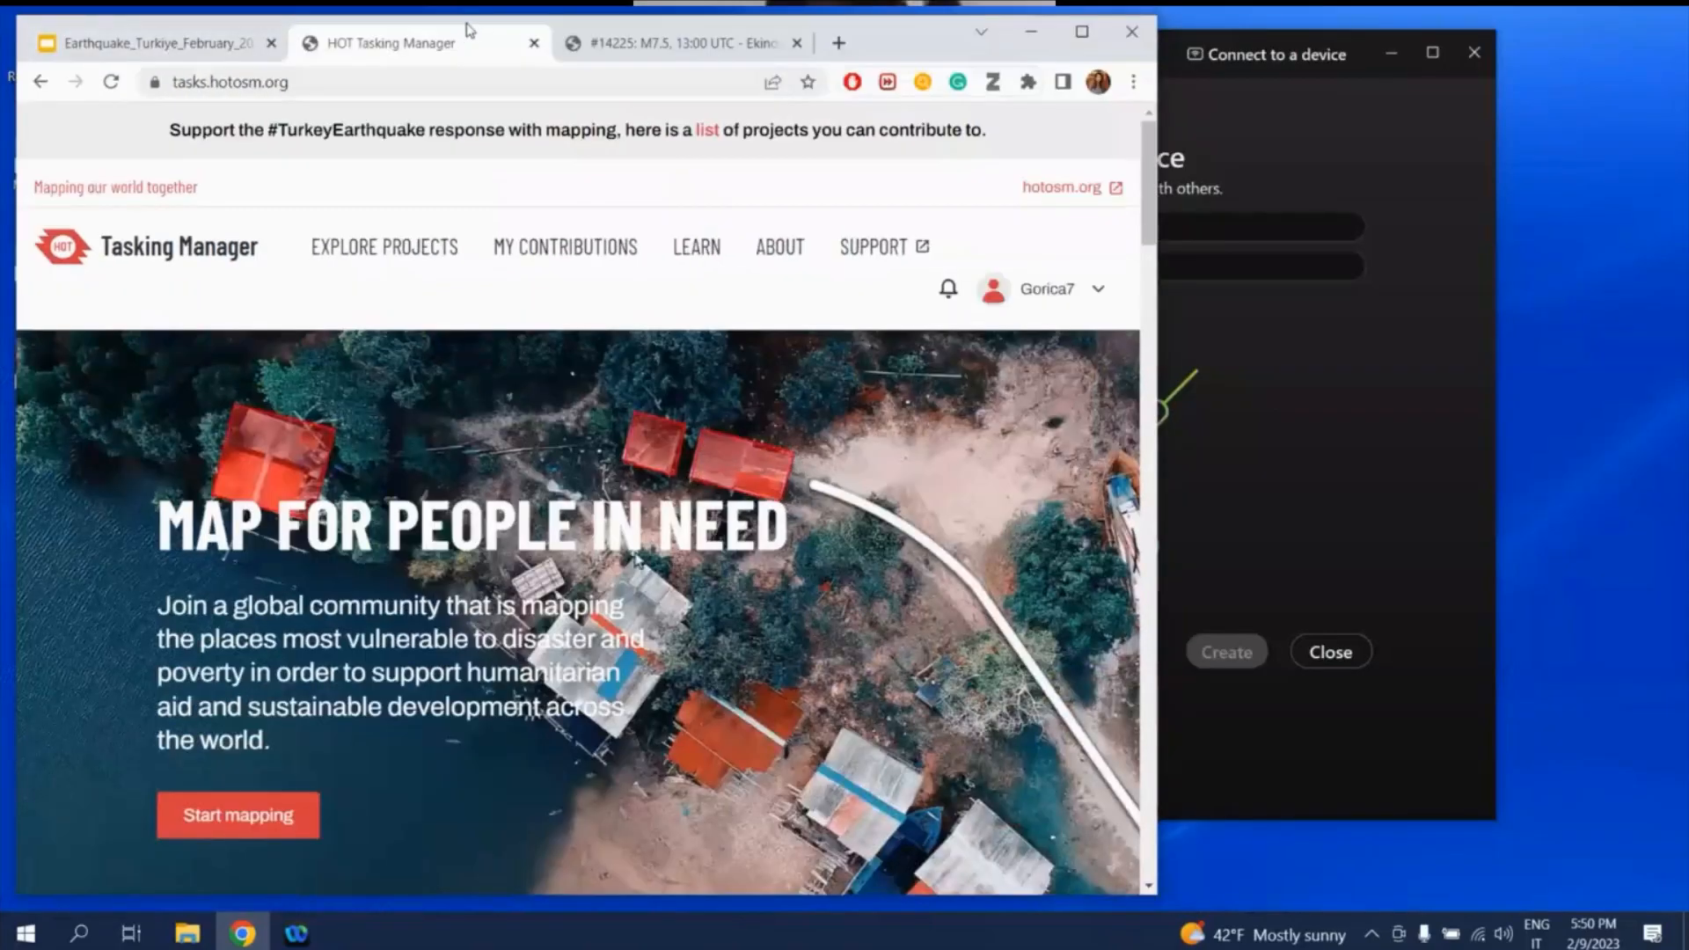
{"action": "left_click_drag", "start_coordinate": [467, 30], "coordinate": [527, 103]}
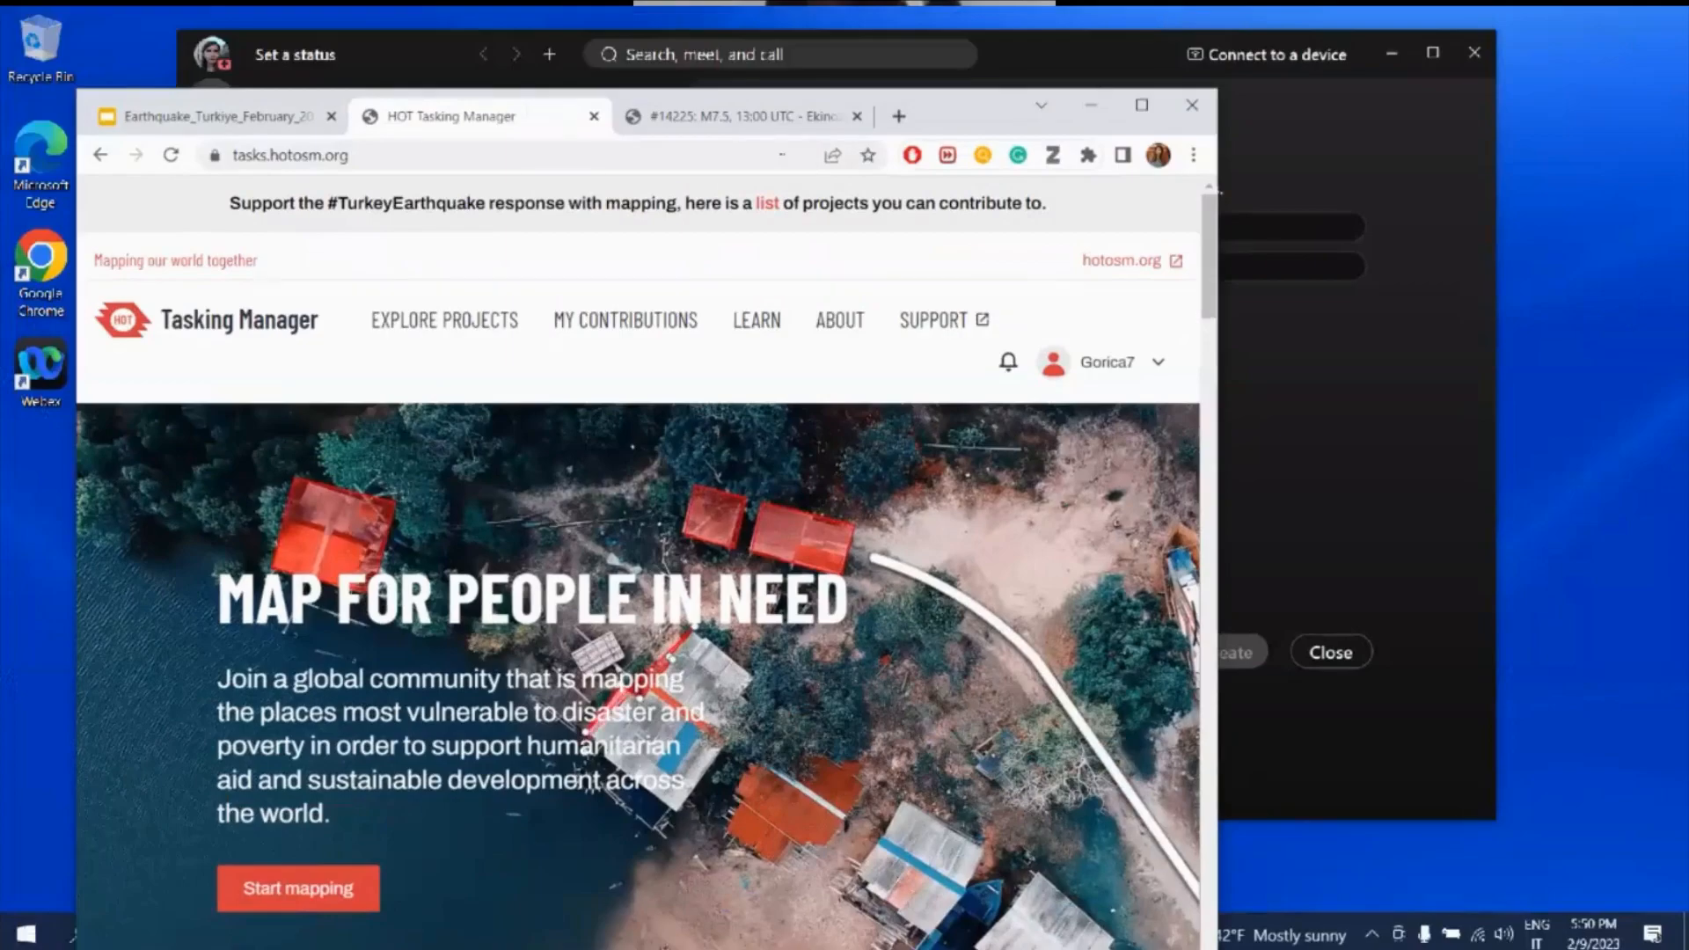
{"action": "left_click", "coordinate": [720, 115]}
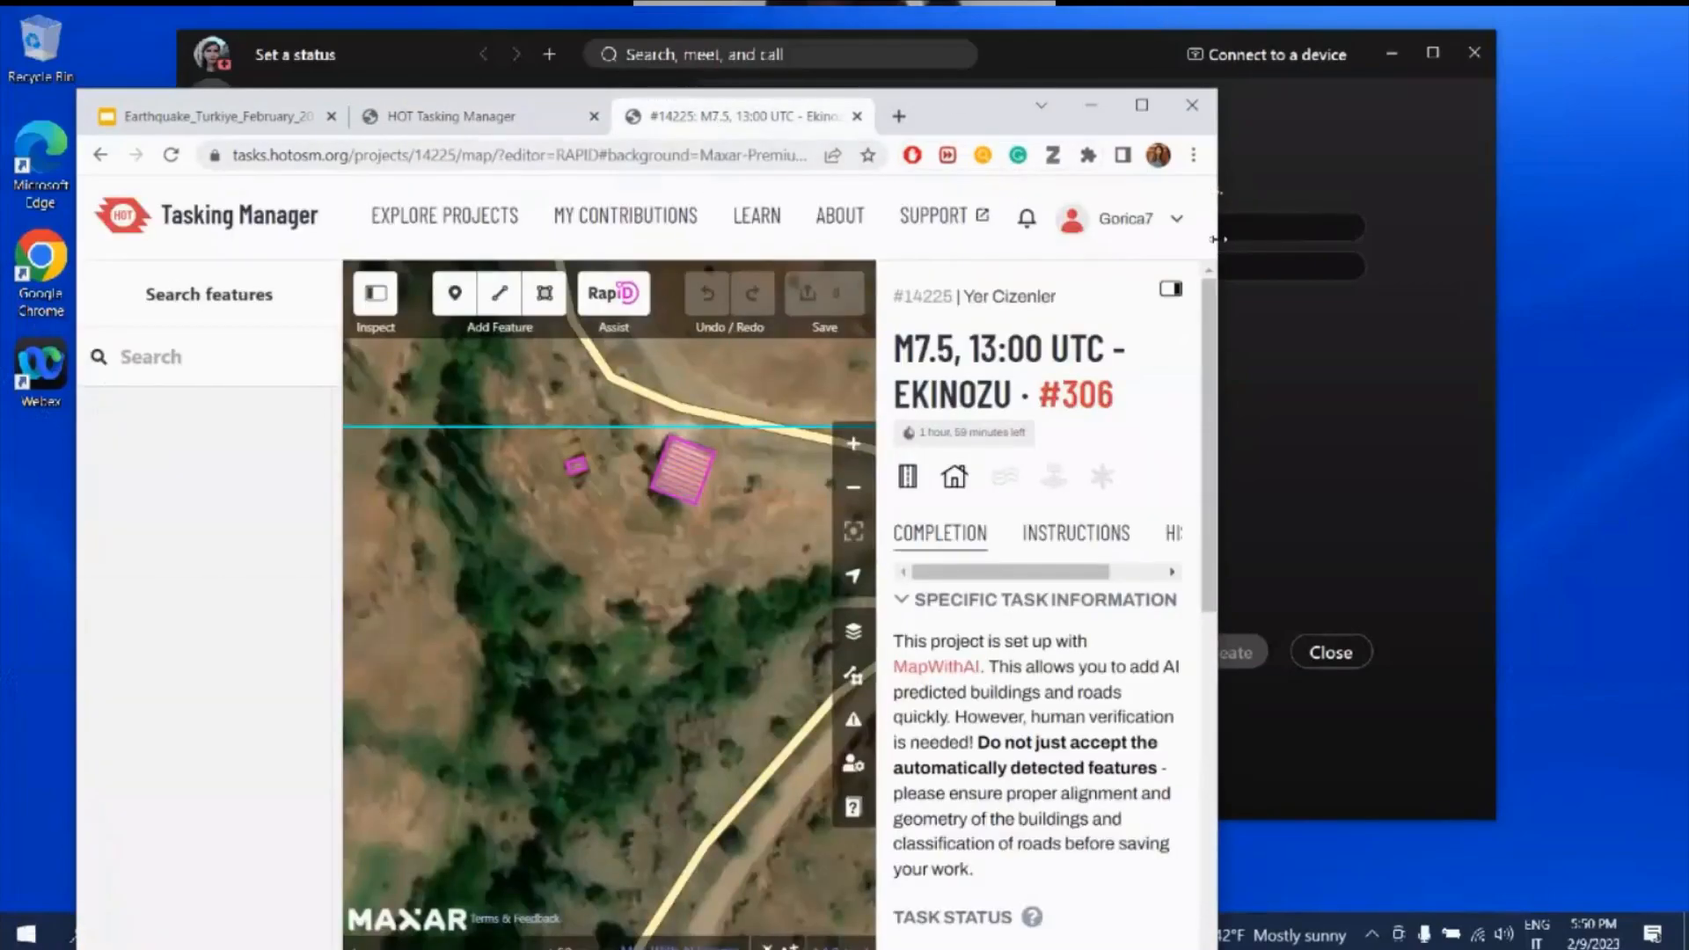
{"action": "left_click_drag", "start_coordinate": [1214, 237], "coordinate": [1634, 239]}
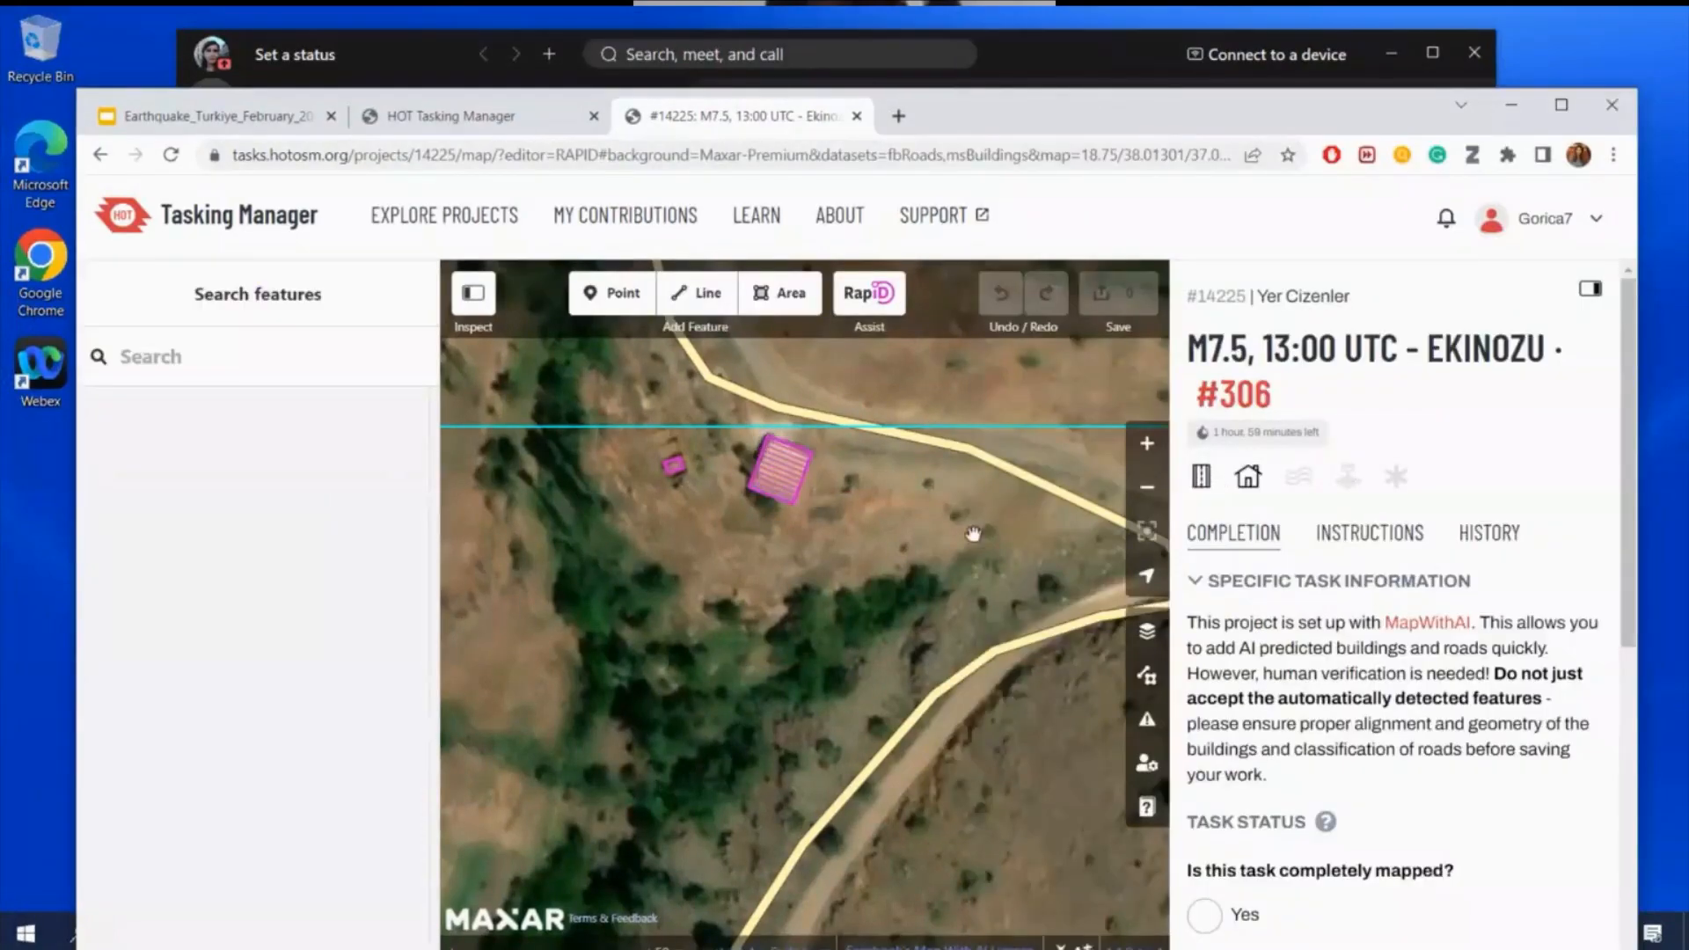
- Toggle the map features between filled display and reduced visibility, ending with the filled display
{"action": "key", "text": "w"}
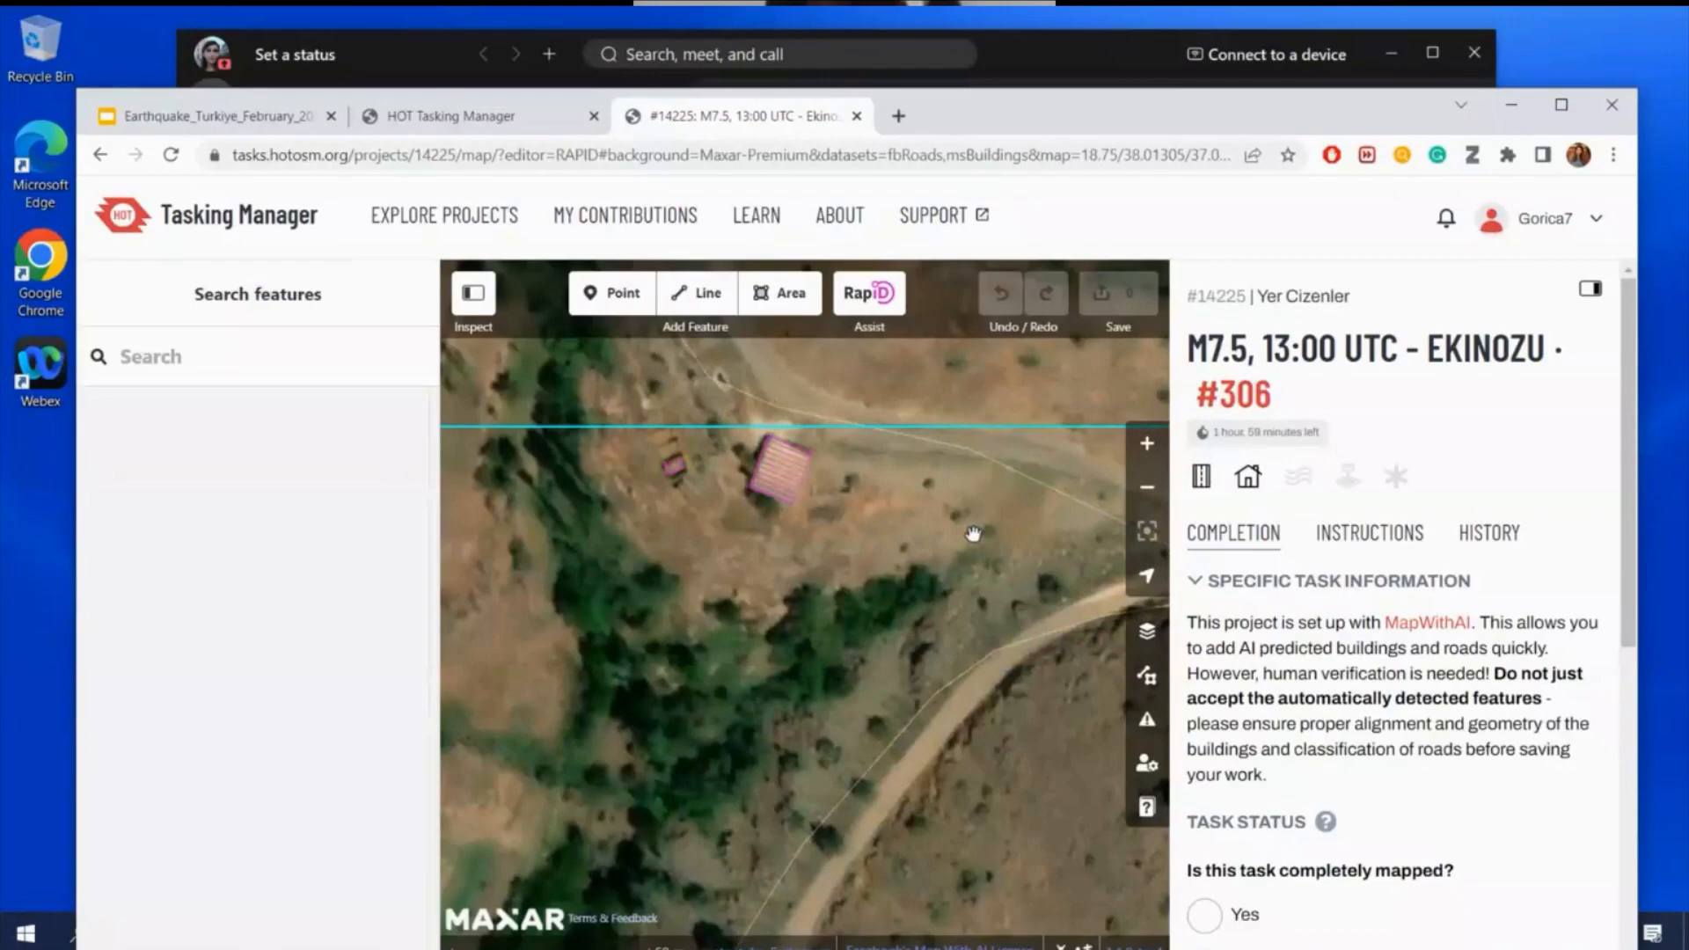
{"action": "key", "text": "w"}
{"action": "key", "text": "w"}
{"action": "key", "text": "w"}
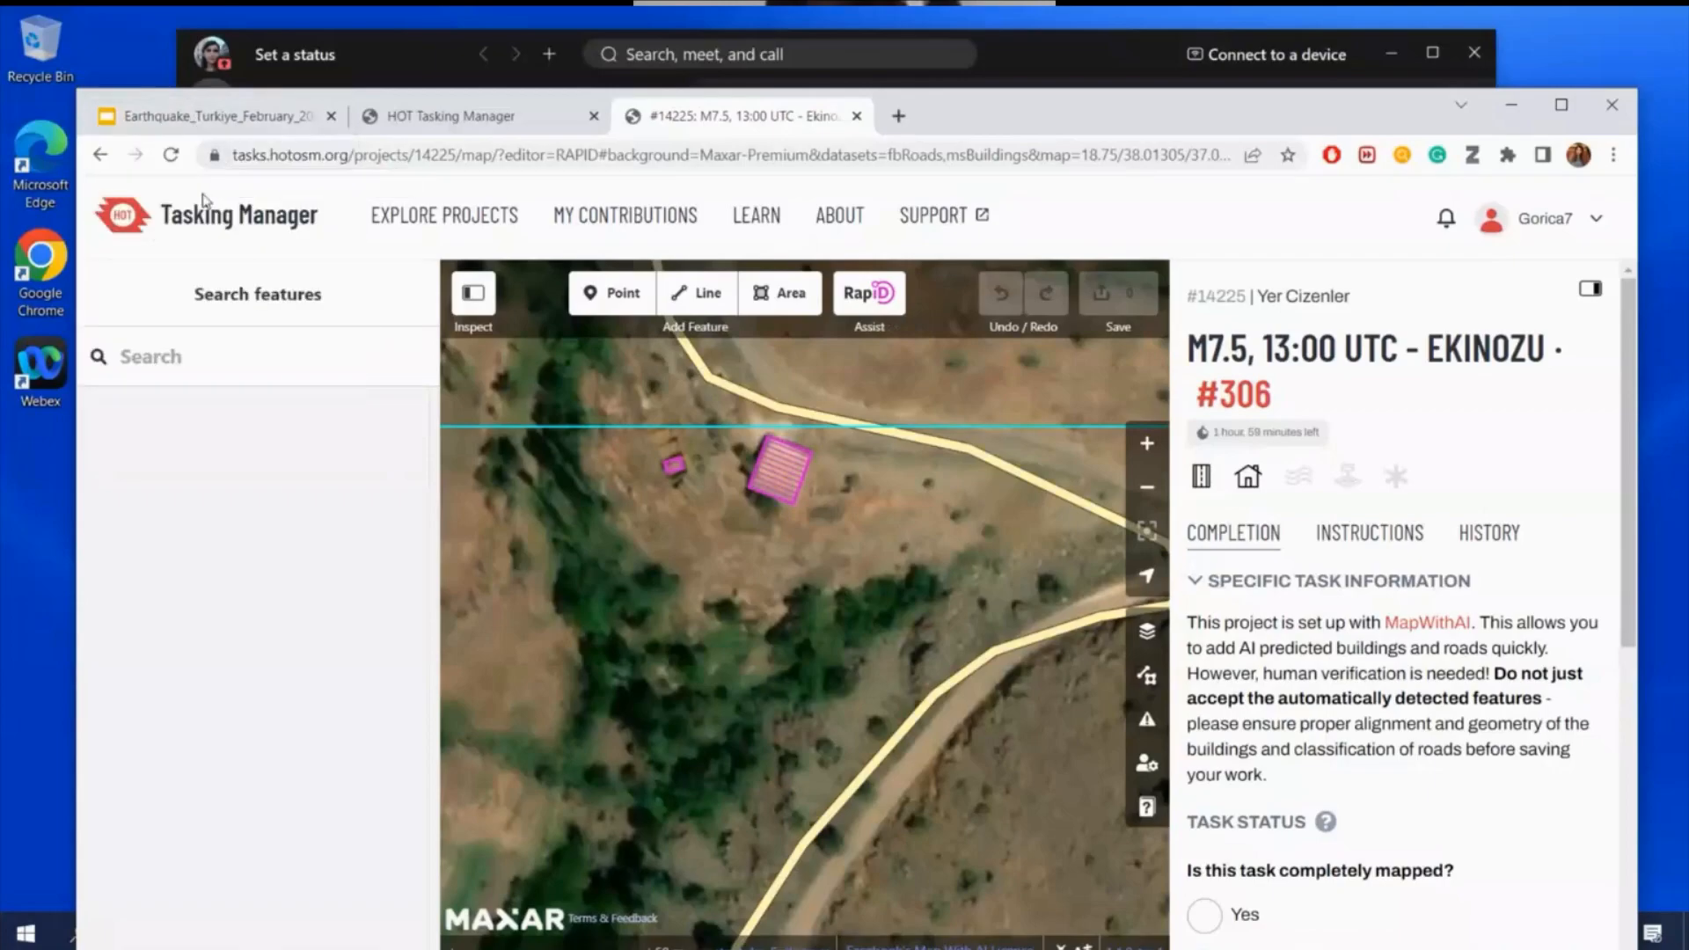
- Return to the Useful shortcuts slide, highlight the Shift+R entry and clear the highlight
{"action": "left_click", "coordinate": [176, 123]}
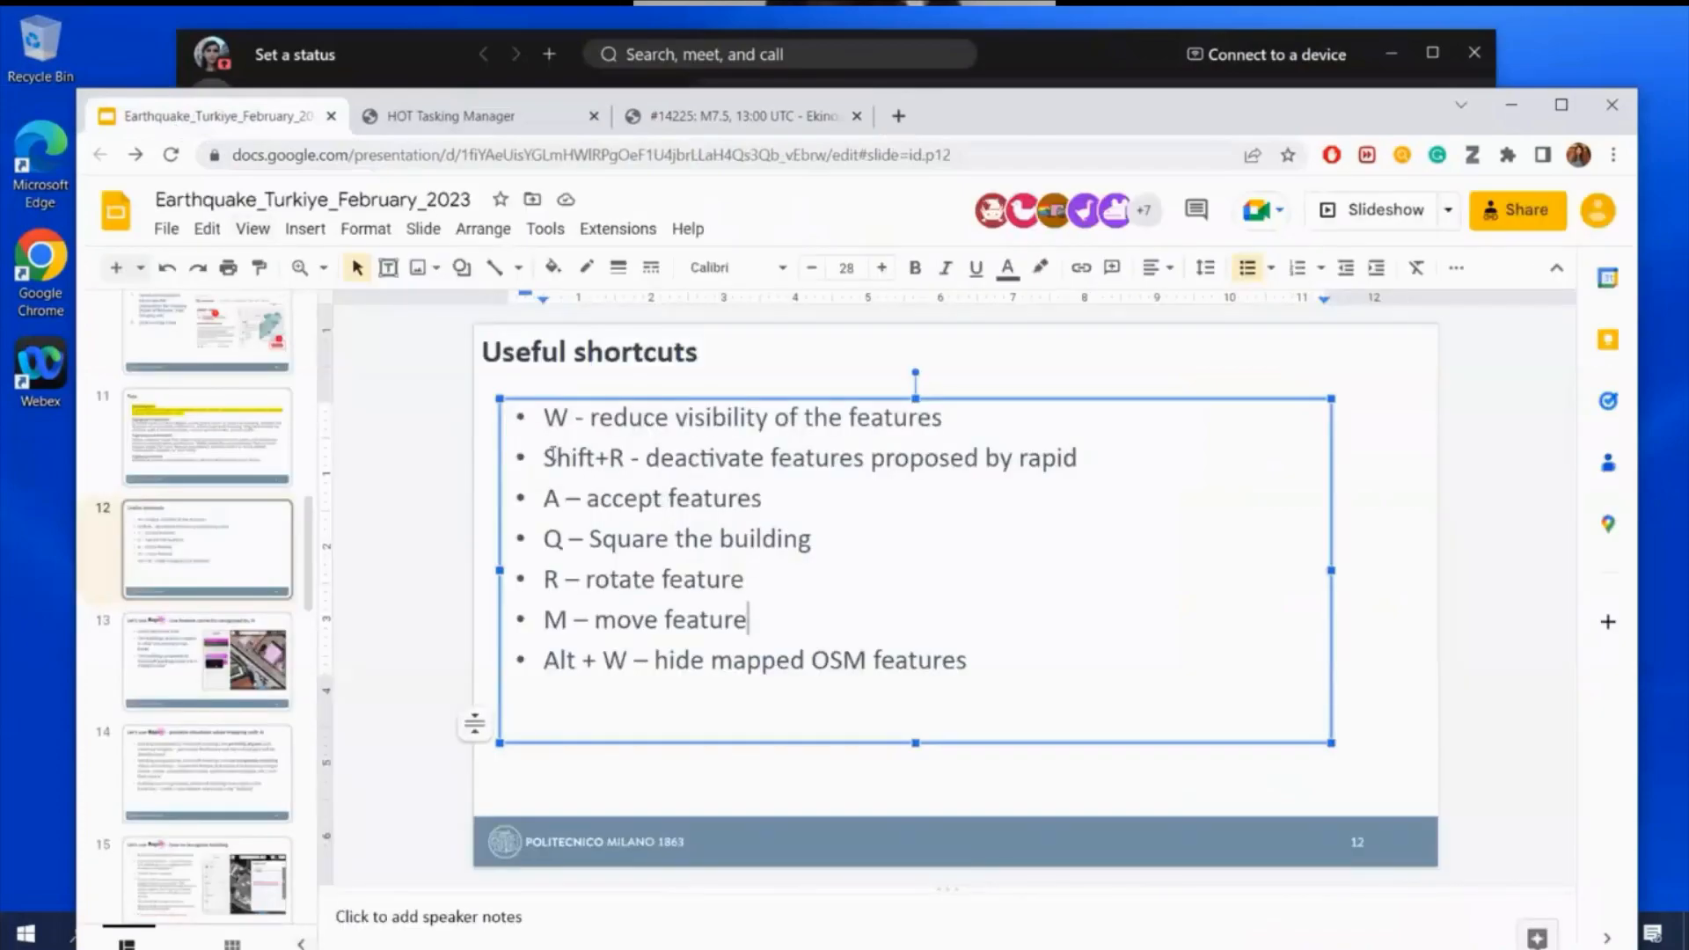
{"action": "left_click_drag", "start_coordinate": [543, 458], "coordinate": [624, 458]}
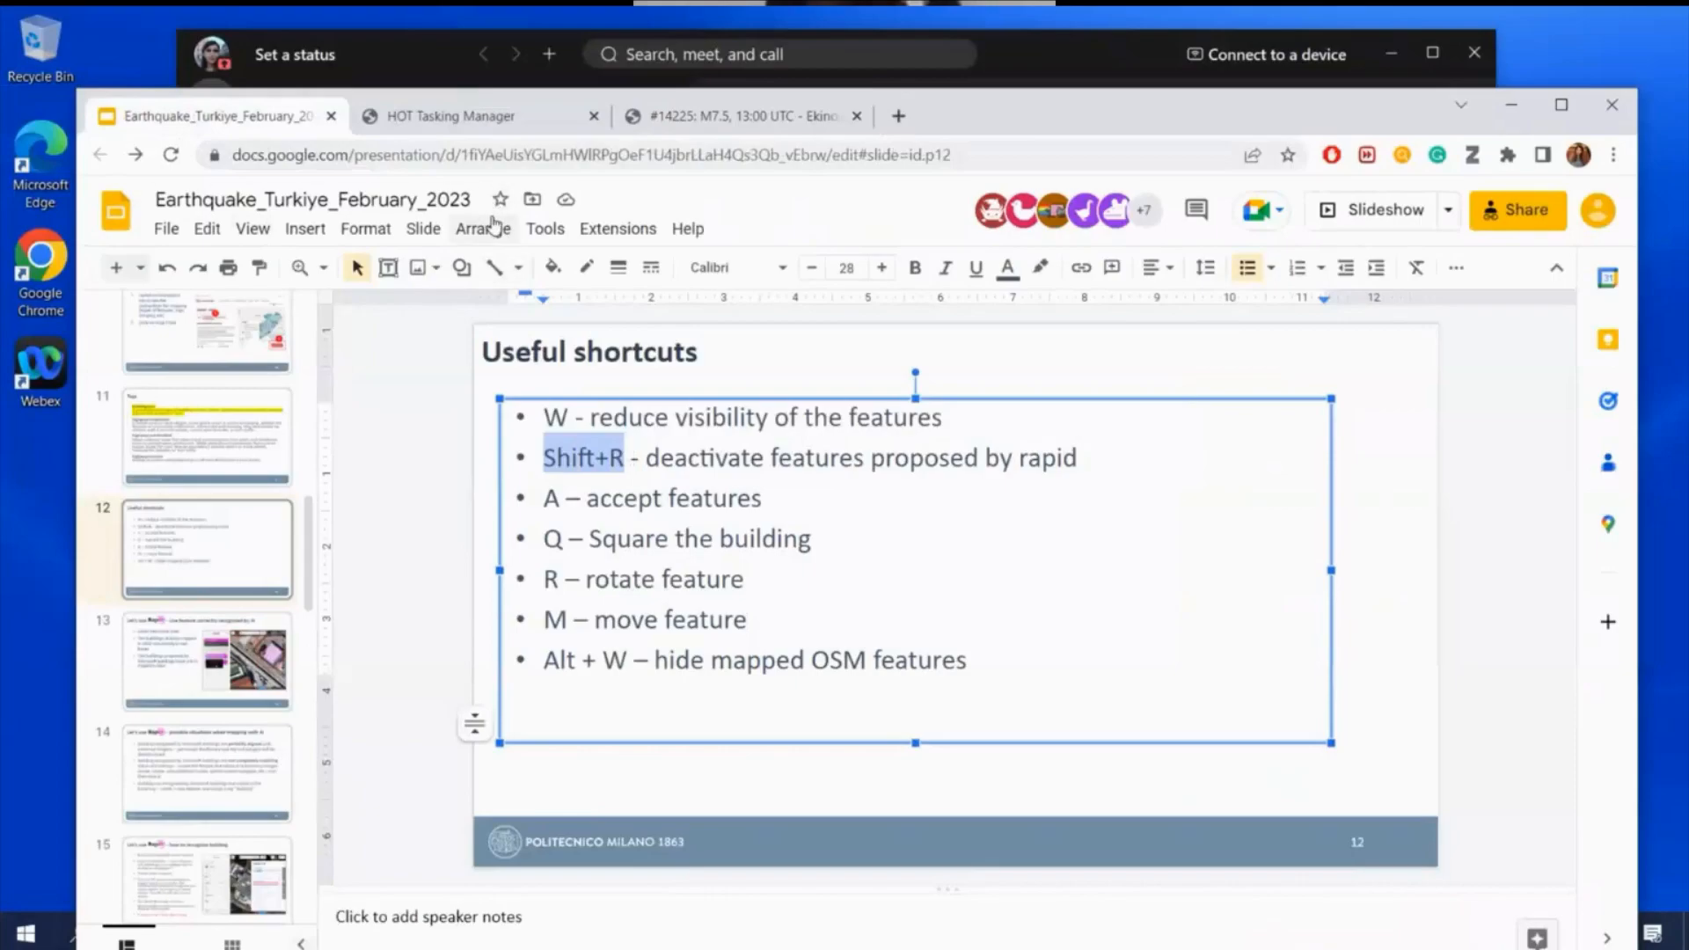
{"action": "left_click", "coordinate": [1067, 457]}
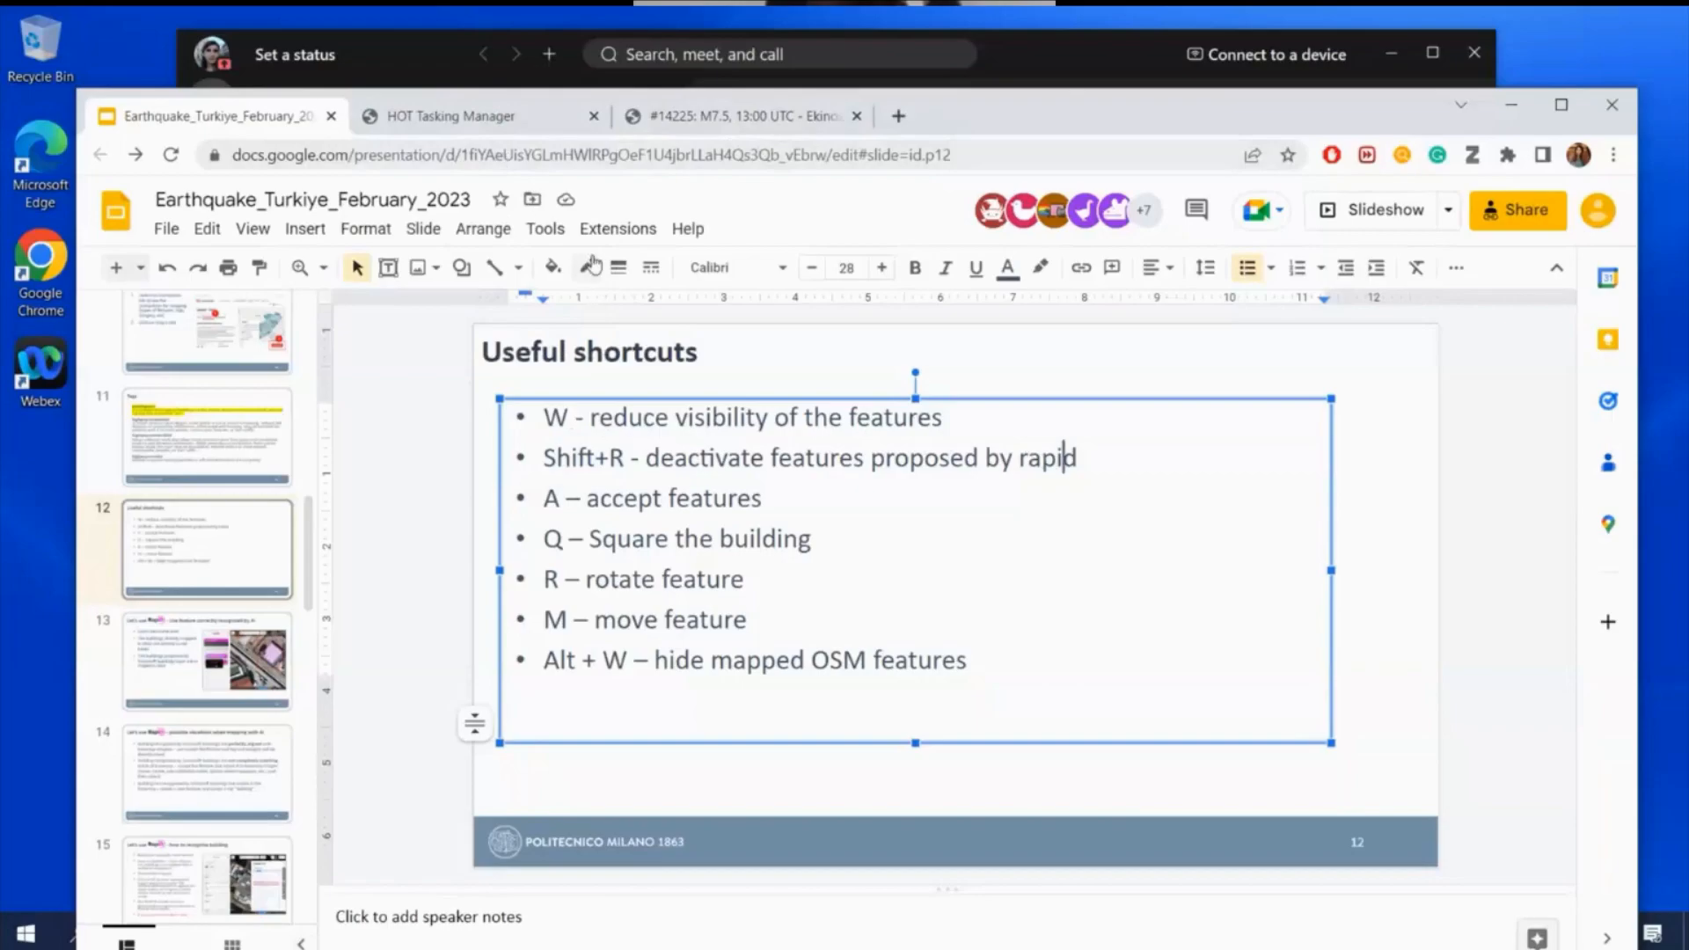
- Glance at the task map and highlight the line "A – accept features" on the Useful shortcuts slide
{"action": "left_click", "coordinate": [703, 115]}
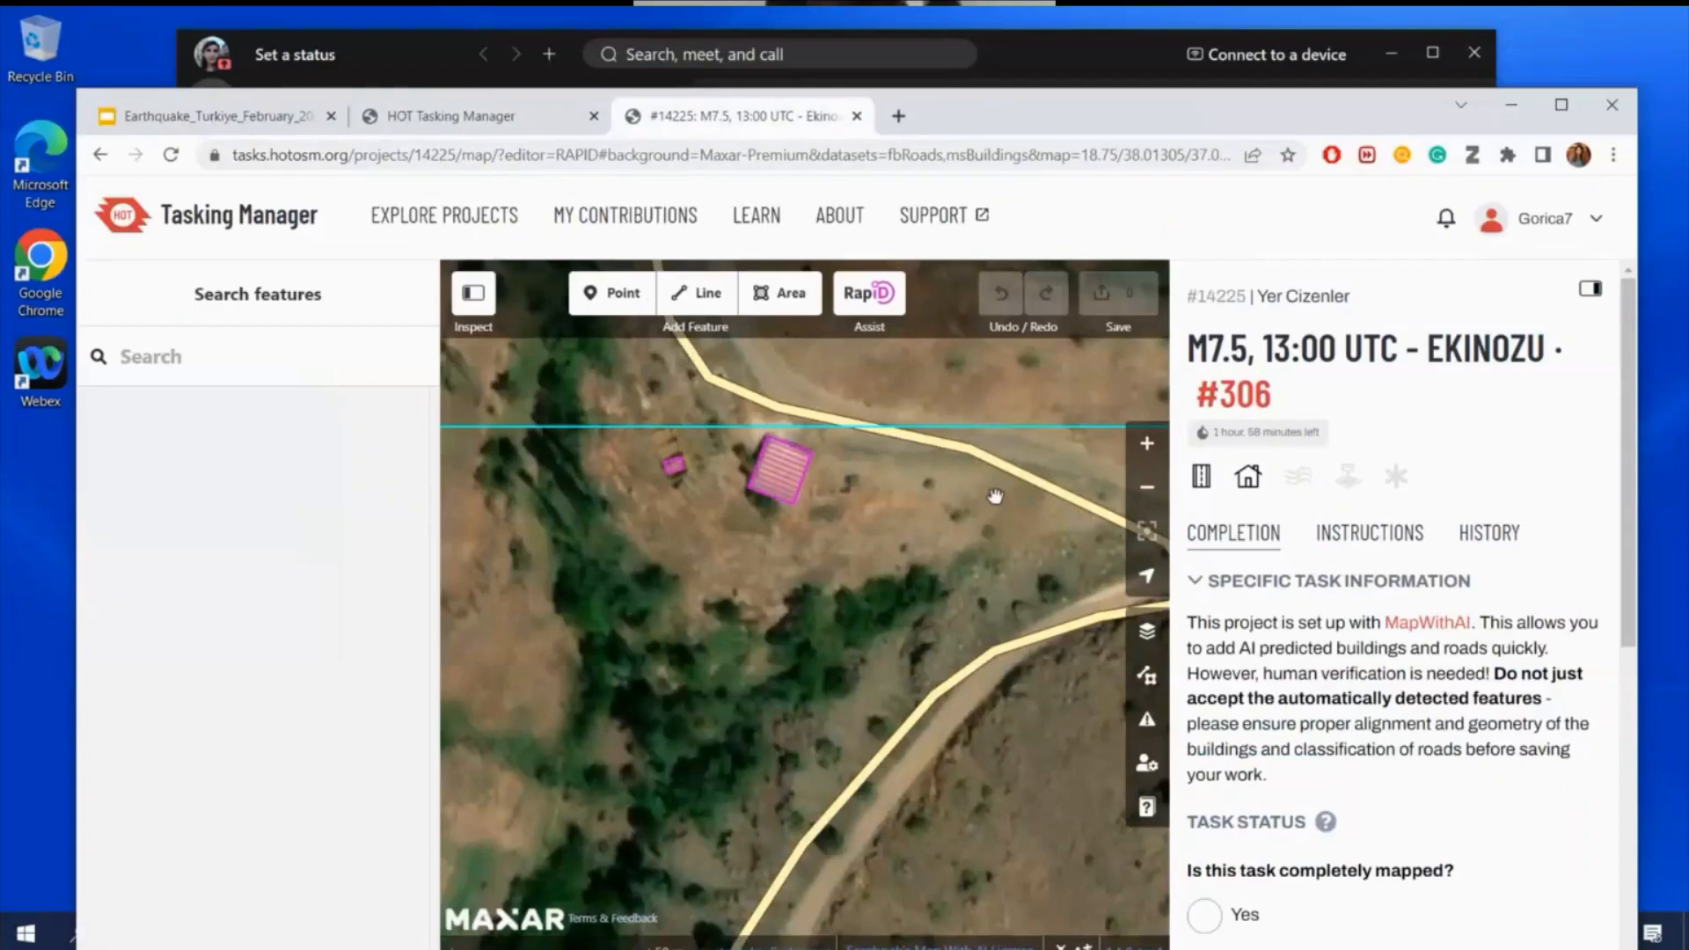
{"action": "left_click", "coordinate": [162, 118]}
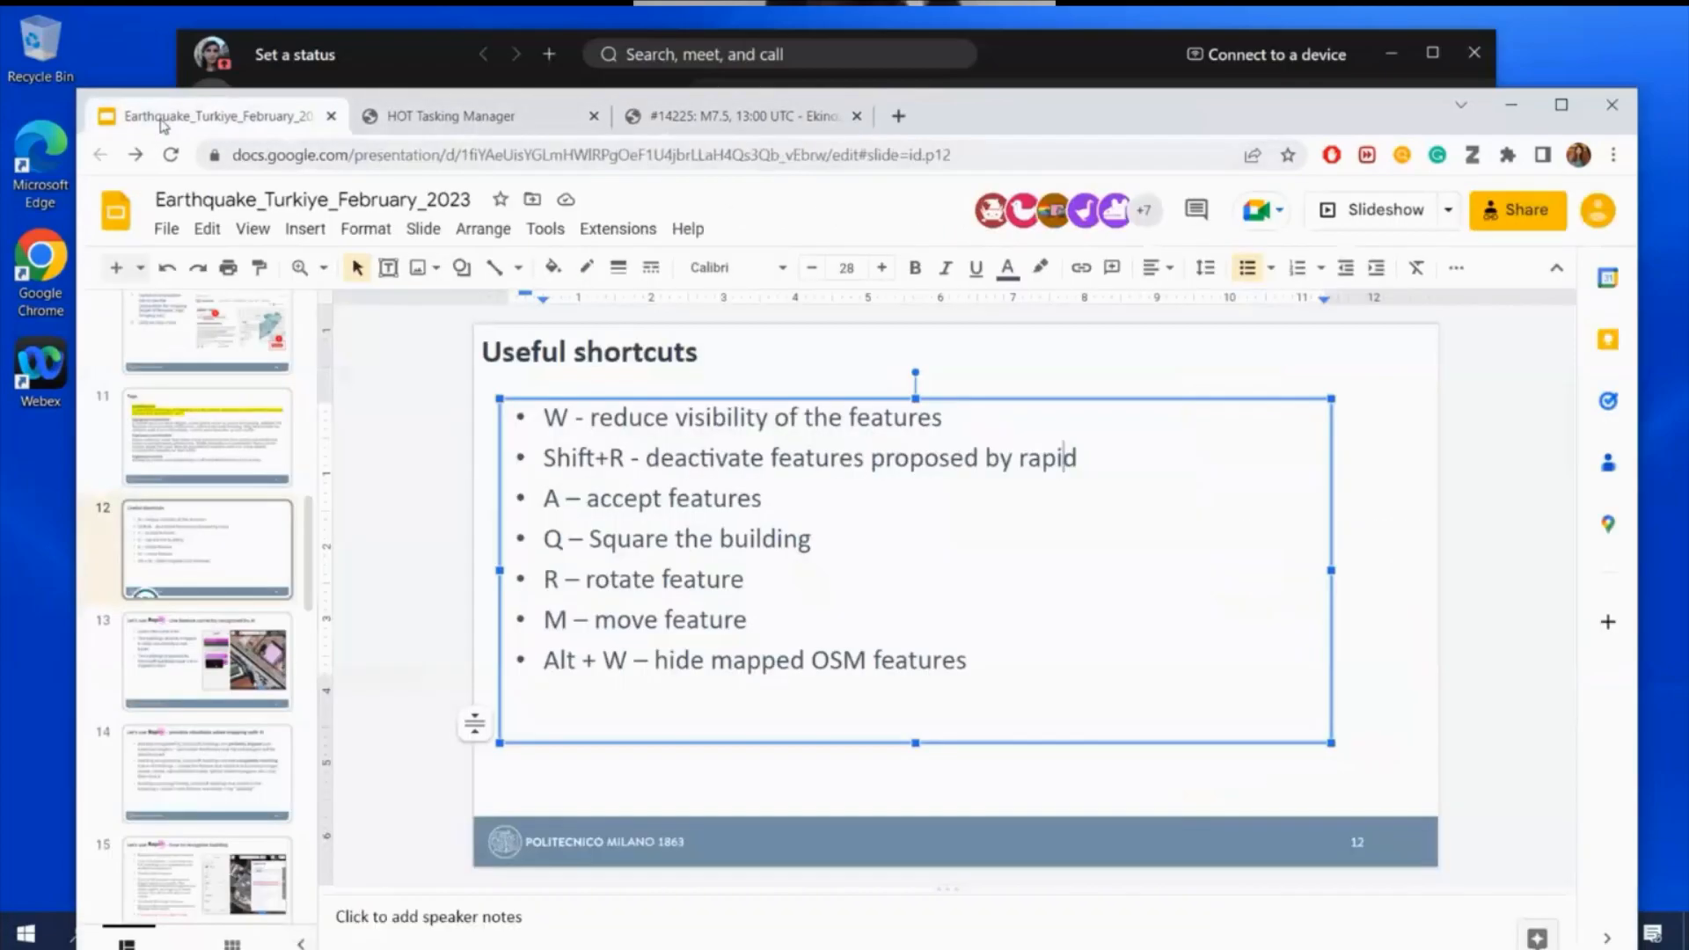
{"action": "left_click_drag", "start_coordinate": [541, 491], "coordinate": [801, 499]}
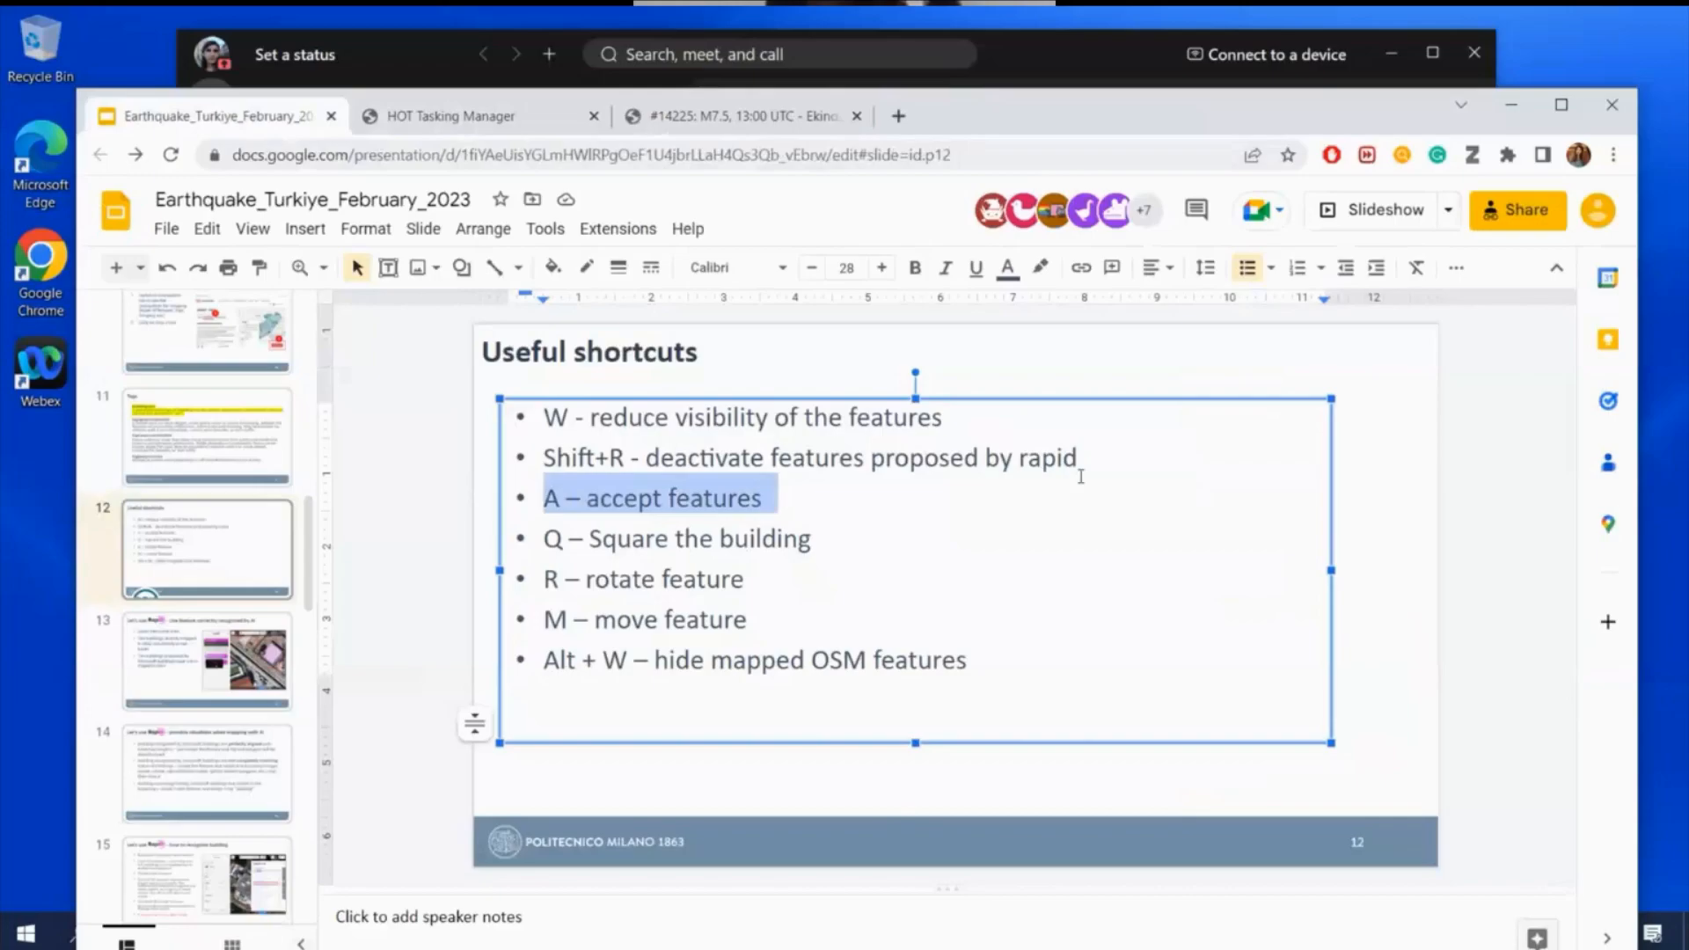
- Toggle the RapiD suggestions off and on in the task map, and accept the larger suggested building beside the road
{"action": "left_click", "coordinate": [739, 116]}
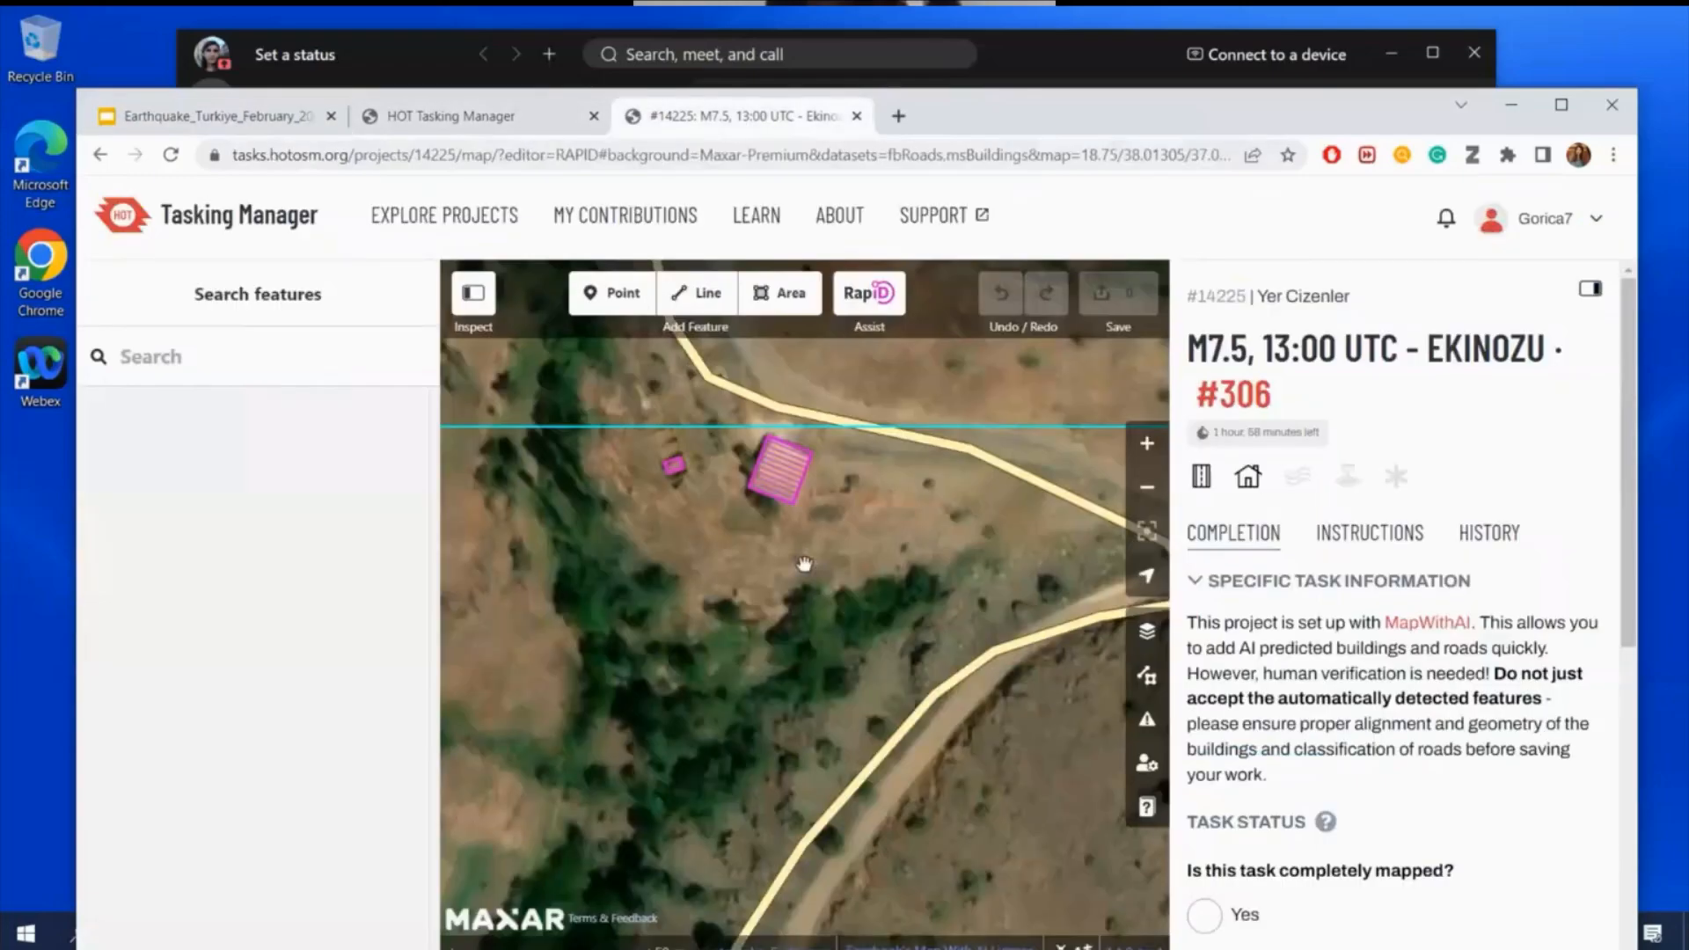
{"action": "key", "text": "shift+r"}
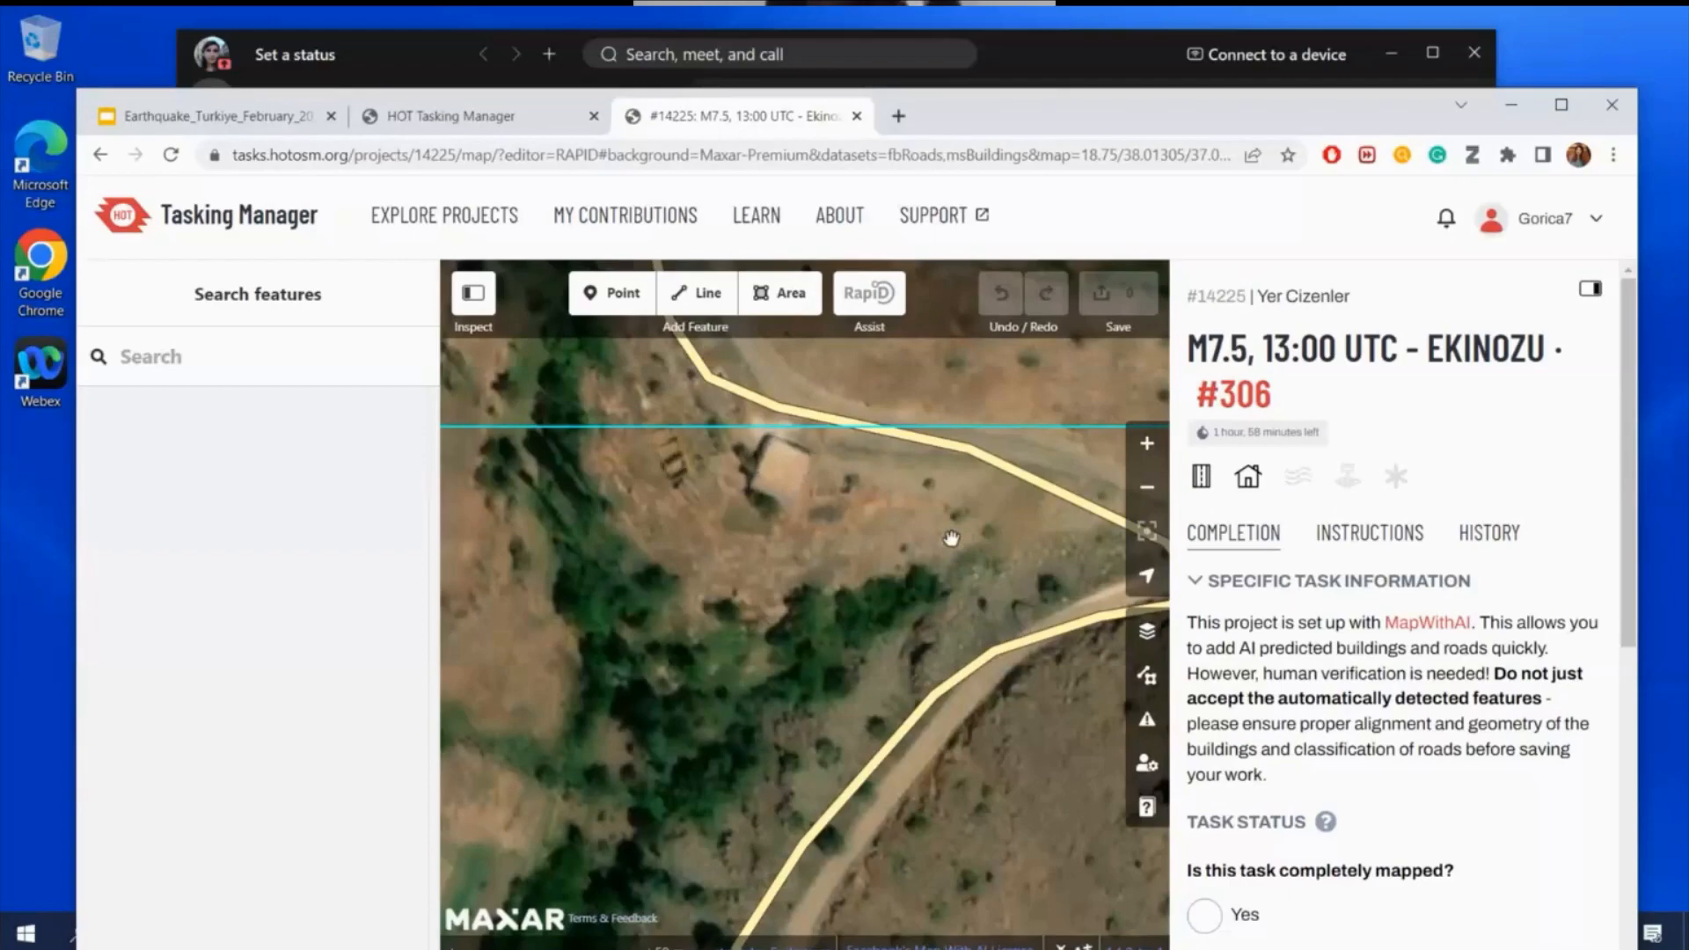
{"action": "left_click", "coordinate": [762, 467]}
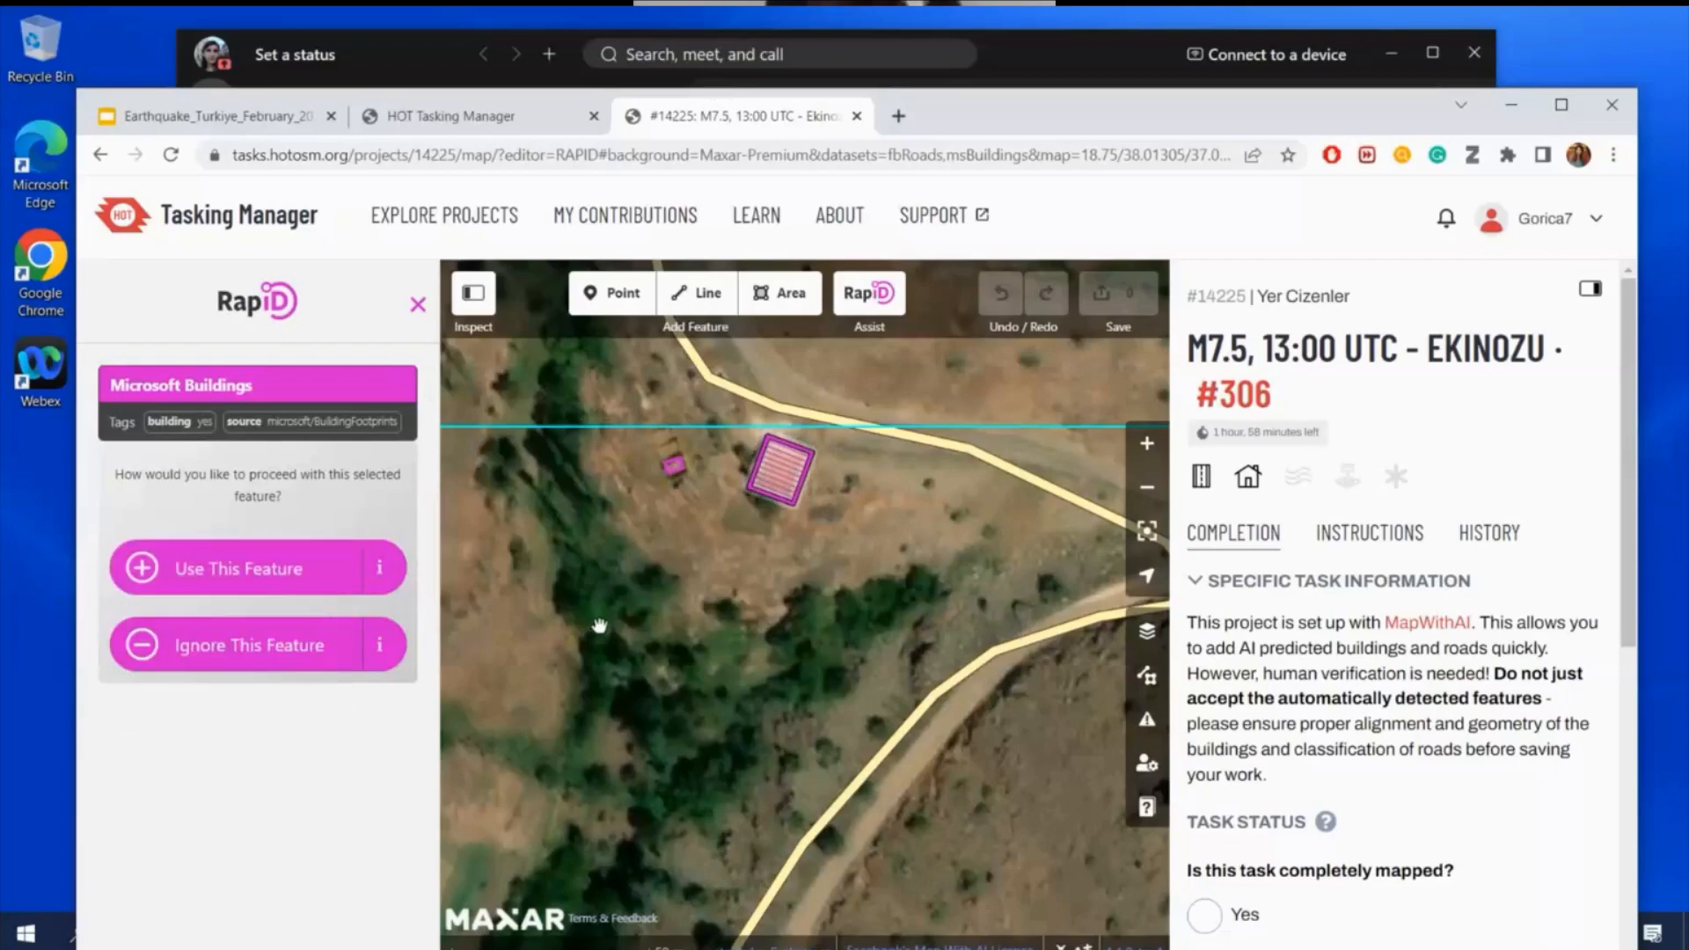
{"action": "key", "text": "a"}
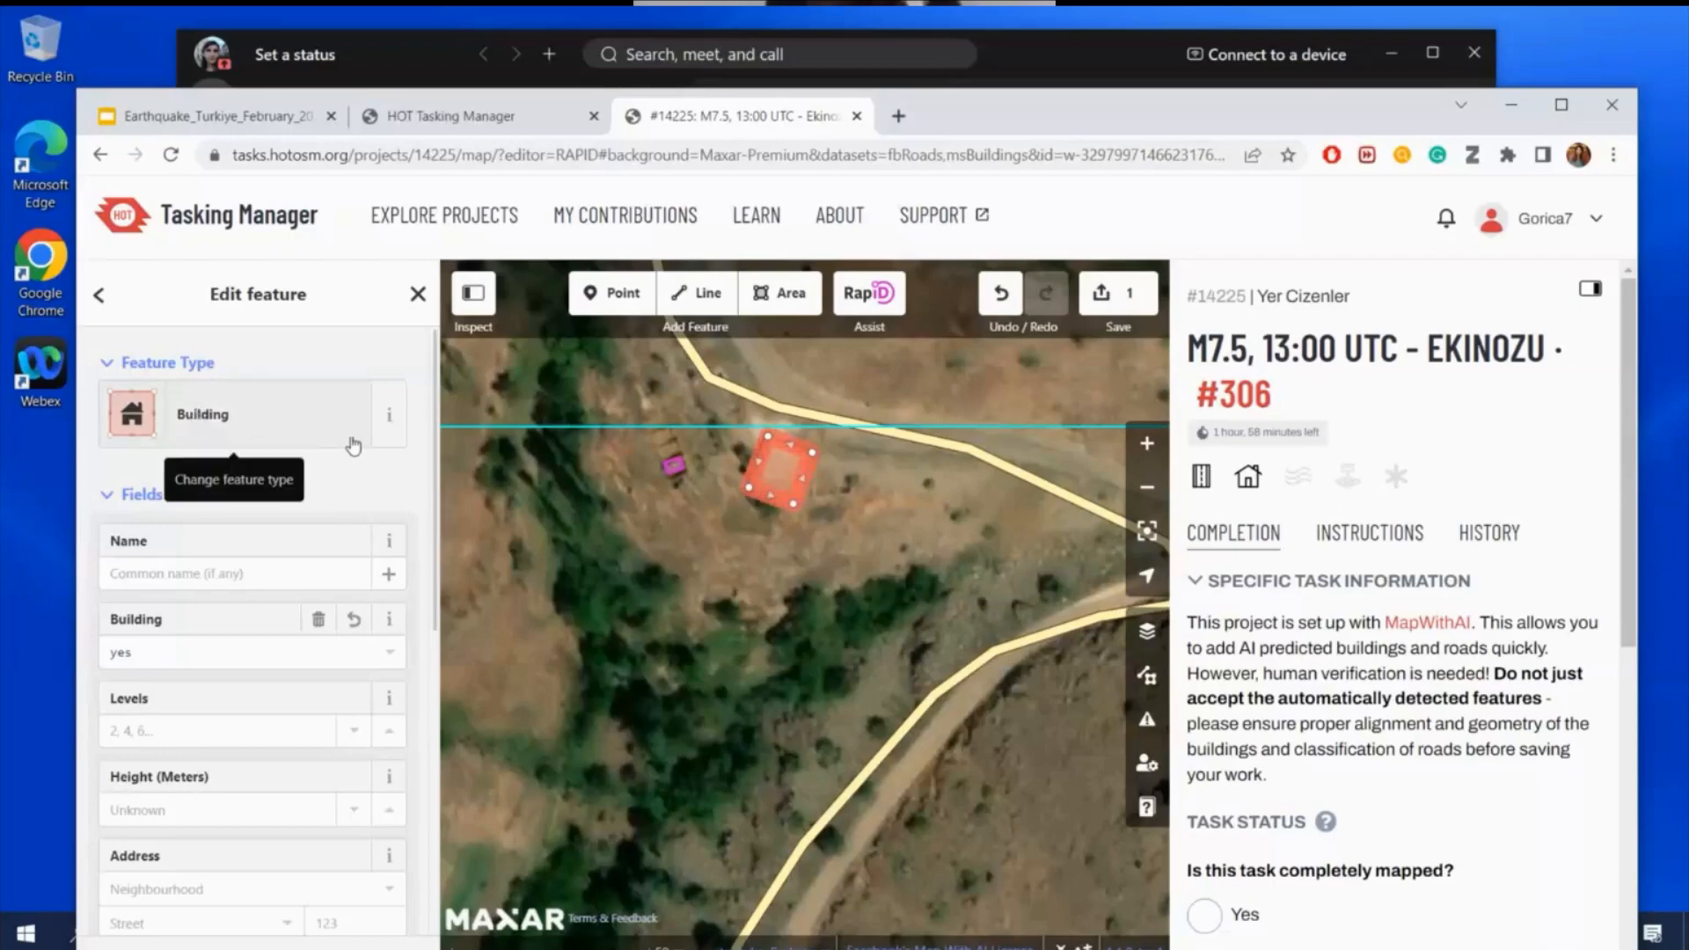
{"action": "left_click", "coordinate": [730, 573]}
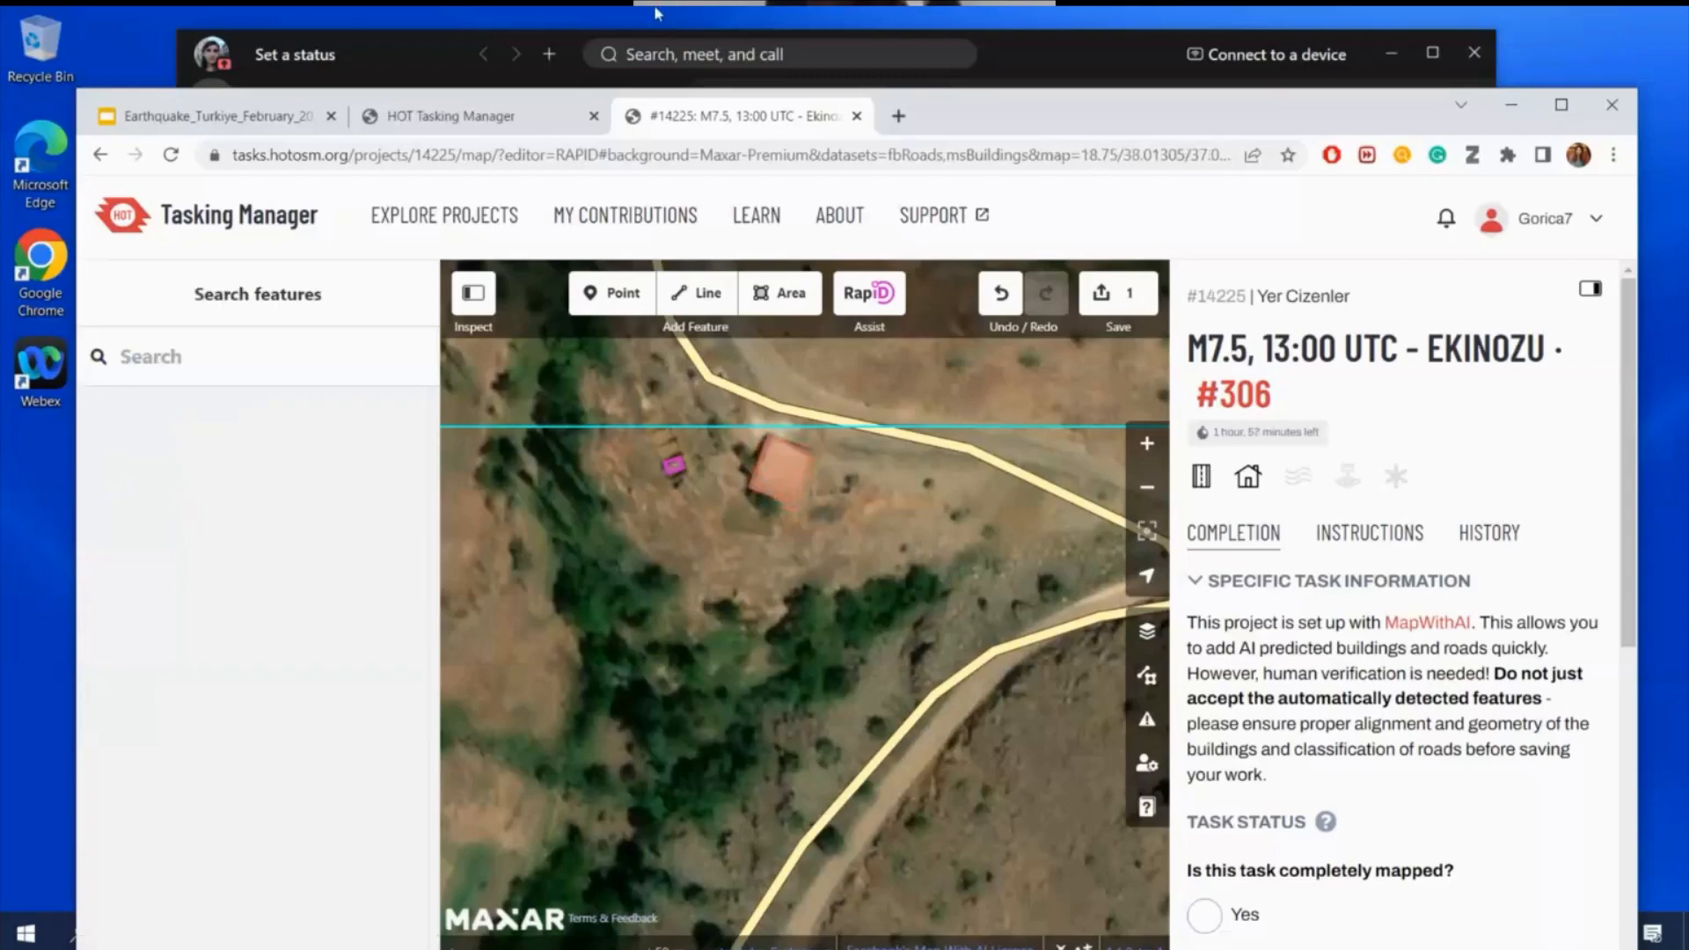
- Consult the Useful shortcuts slide, return to the task map and maximize the browser window
{"action": "left_click", "coordinate": [255, 116]}
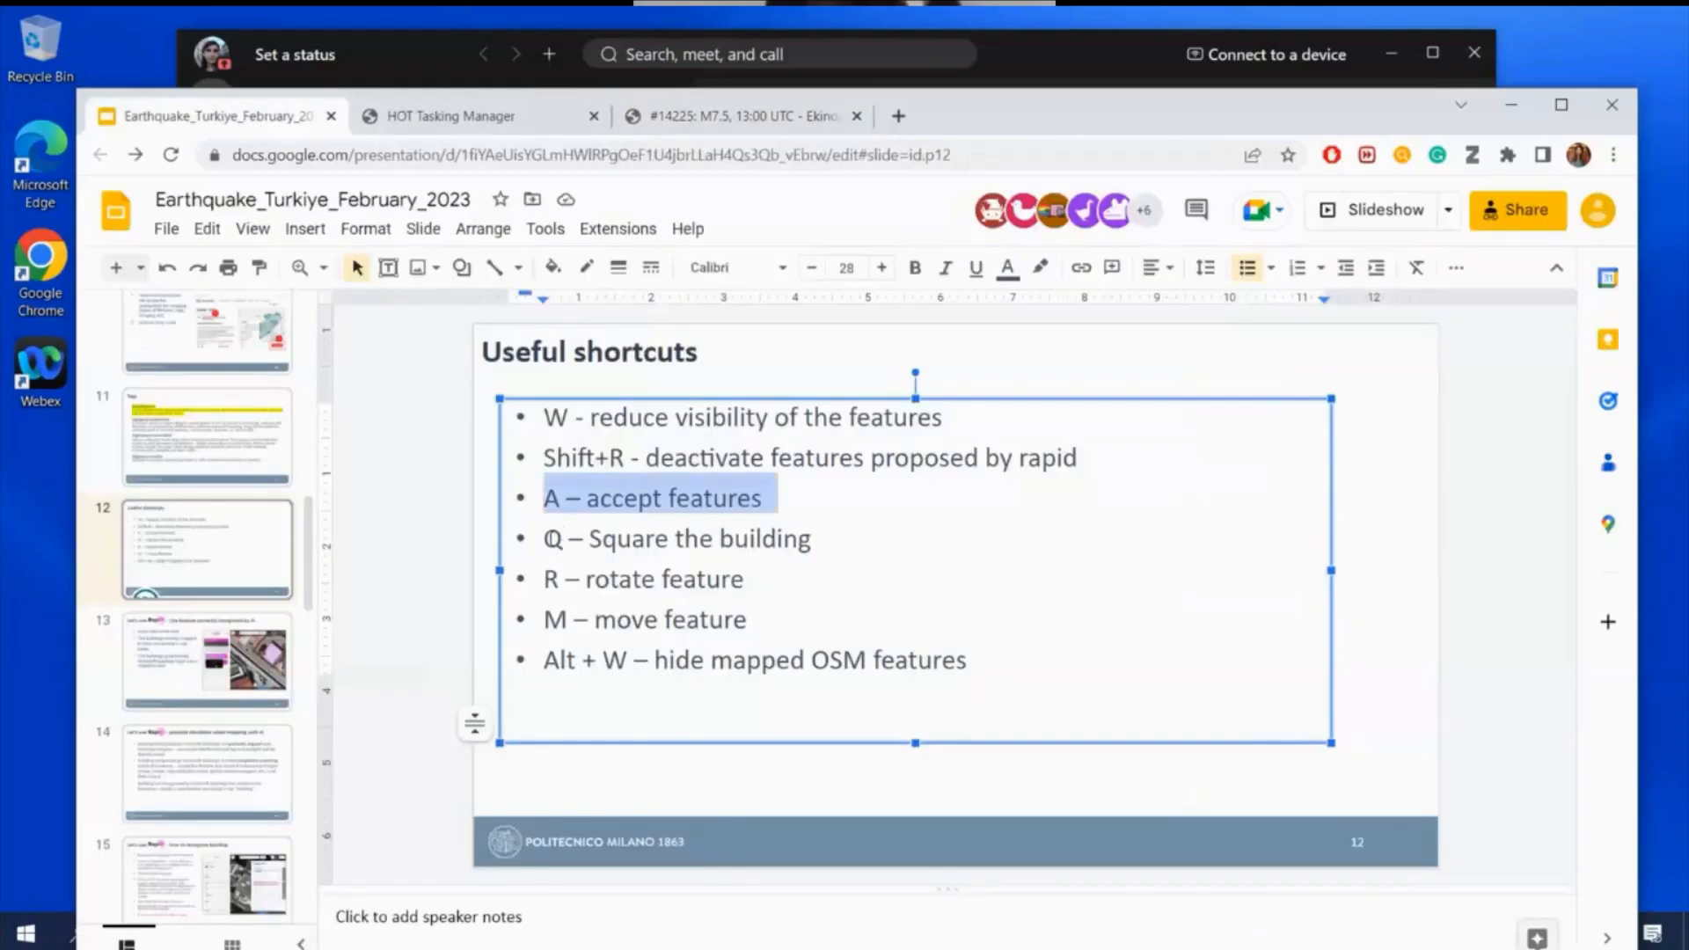
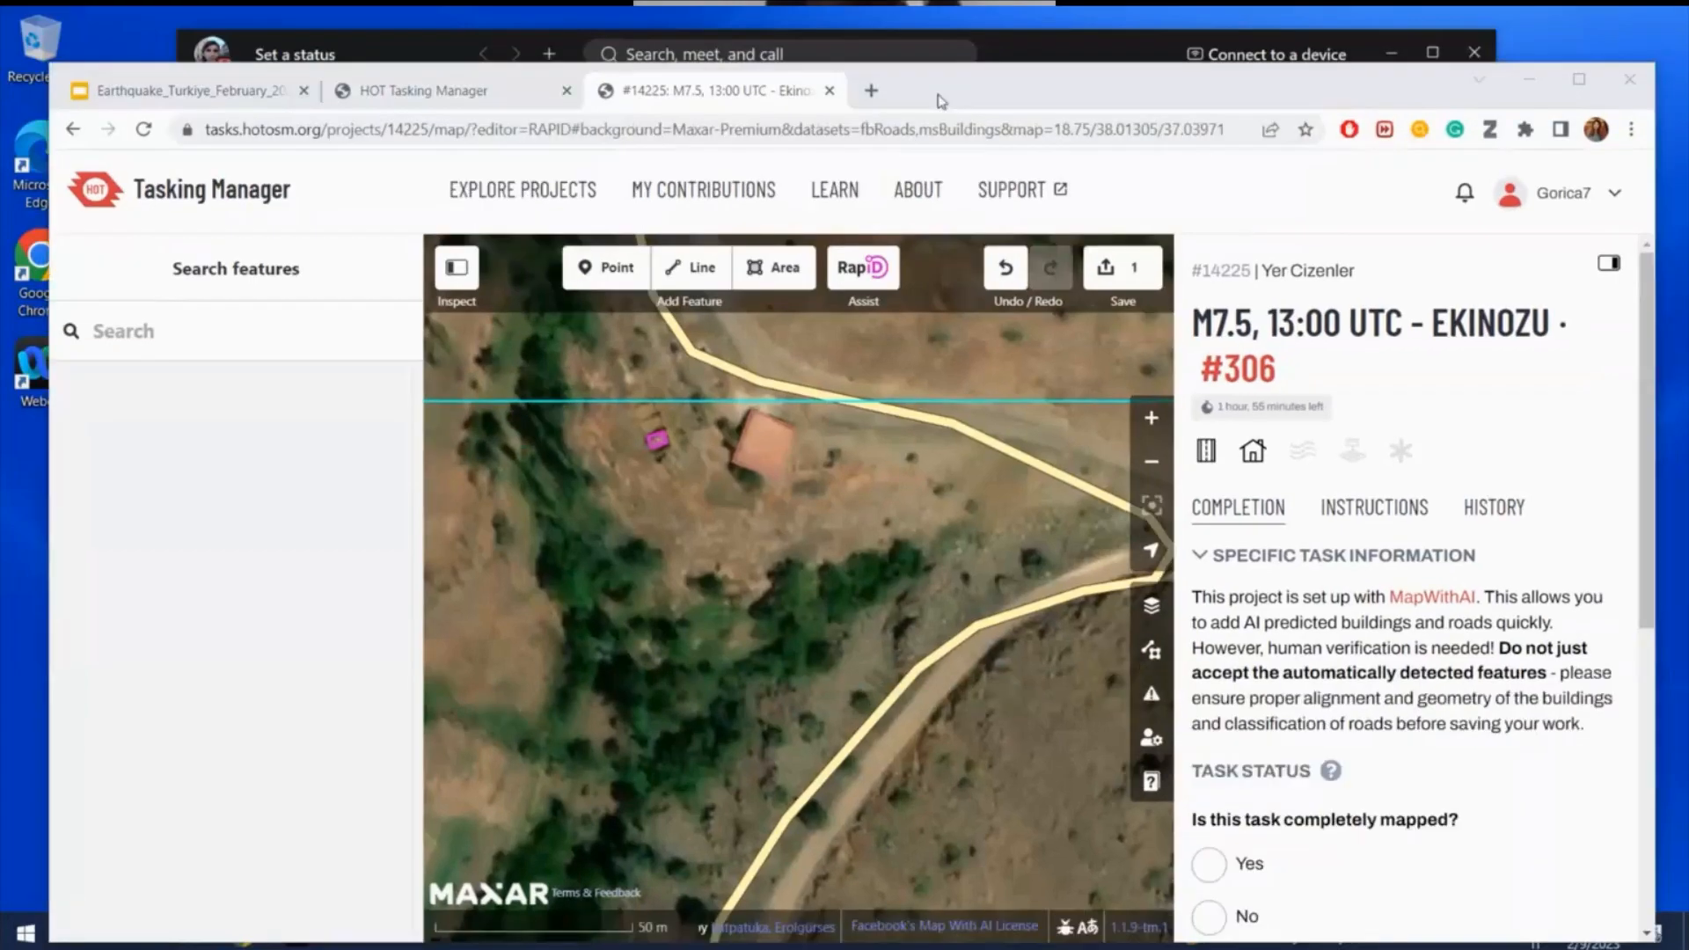
{"action": "double_click", "coordinate": [1155, 134]}
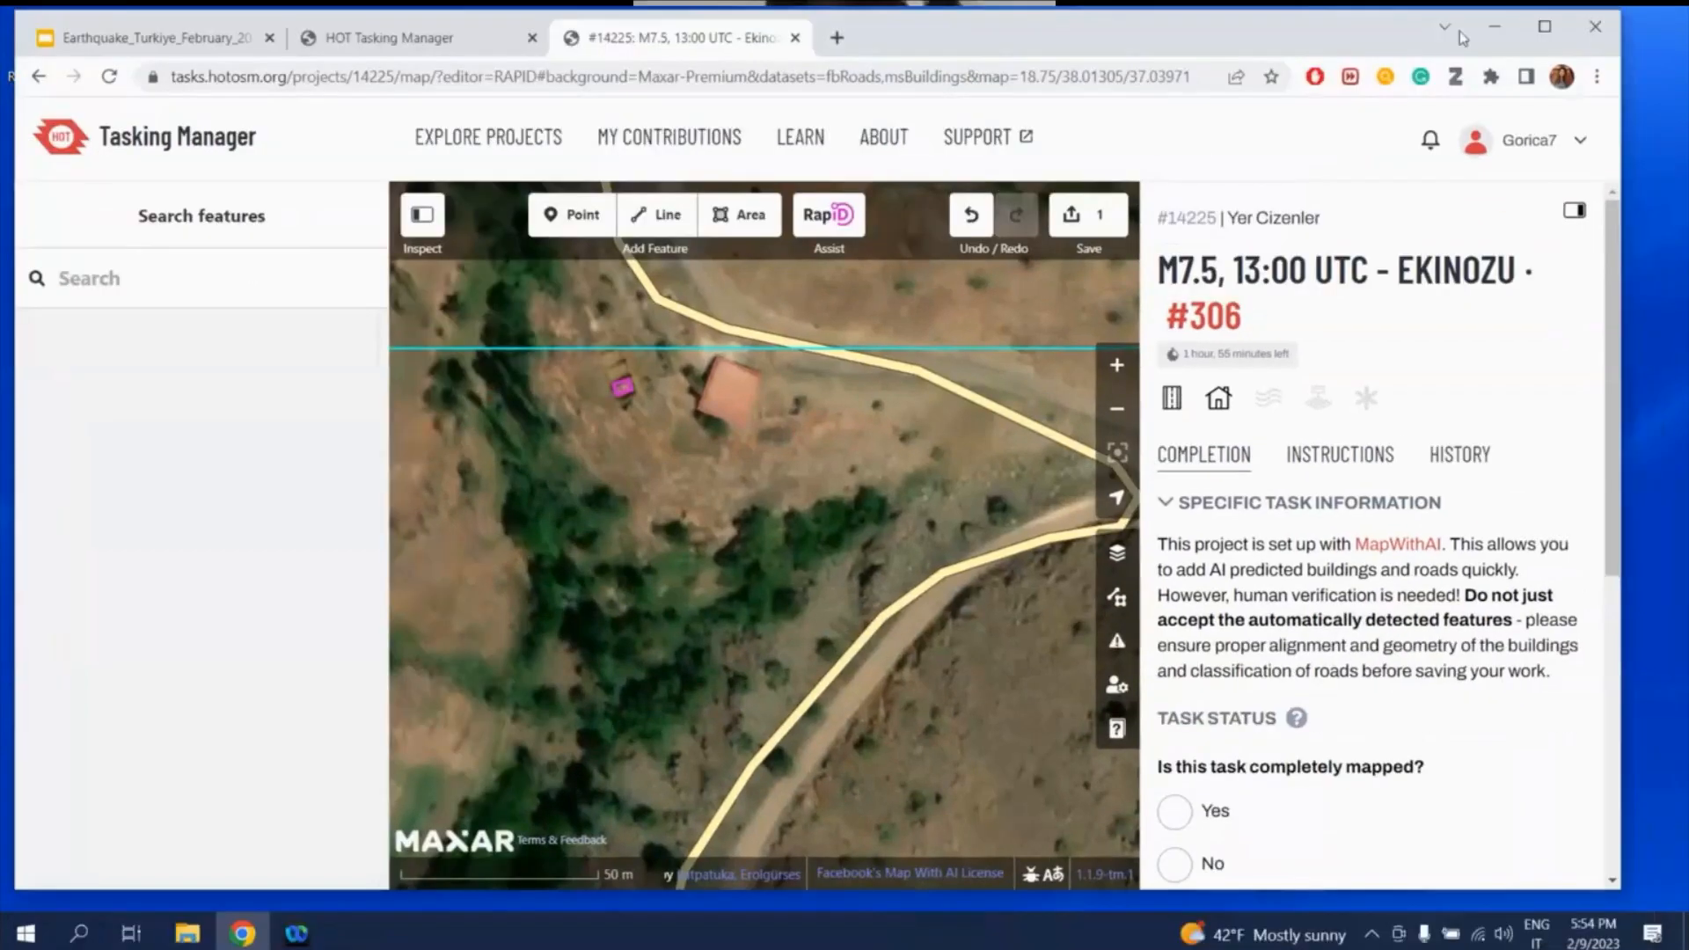
{"action": "left_click", "coordinate": [1553, 33]}
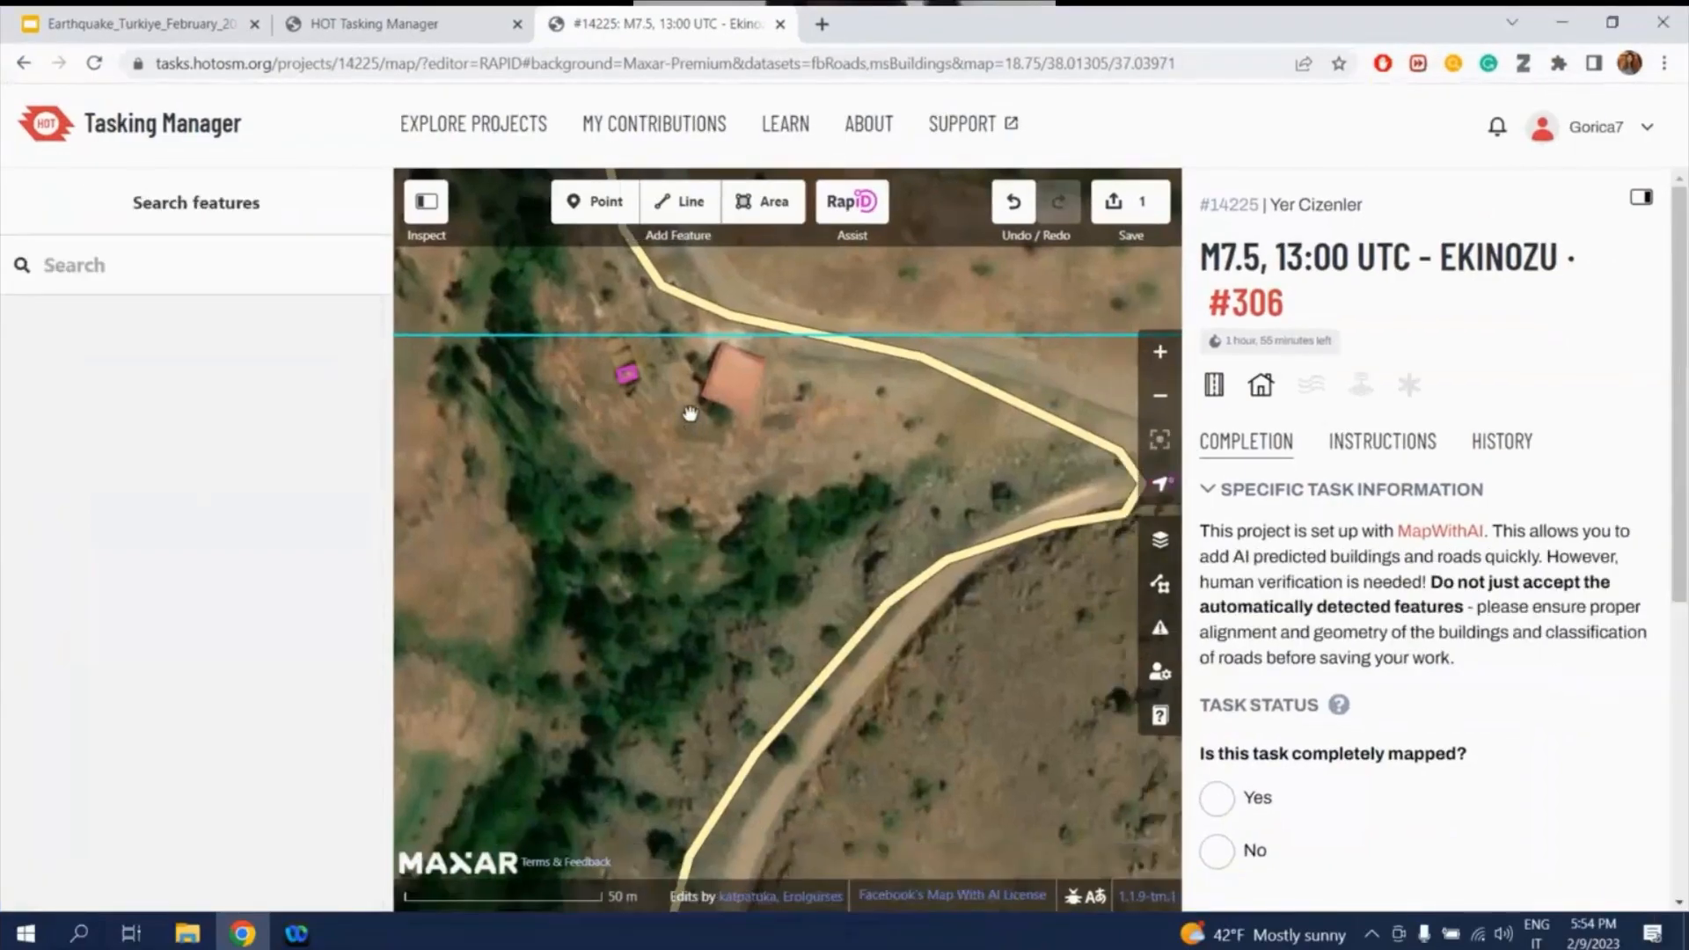
- Toggle the RapiD suggestions off and on to compare the small suggested building beside the accepted one with the imagery
{"action": "key", "text": "shift+r"}
{"action": "key", "text": "shift+r"}
{"action": "key", "text": "shift+r"}
{"action": "key", "text": "shift+r"}
{"action": "scroll", "coordinate": [646, 396], "scroll_direction": "up", "scroll_amount": 5}
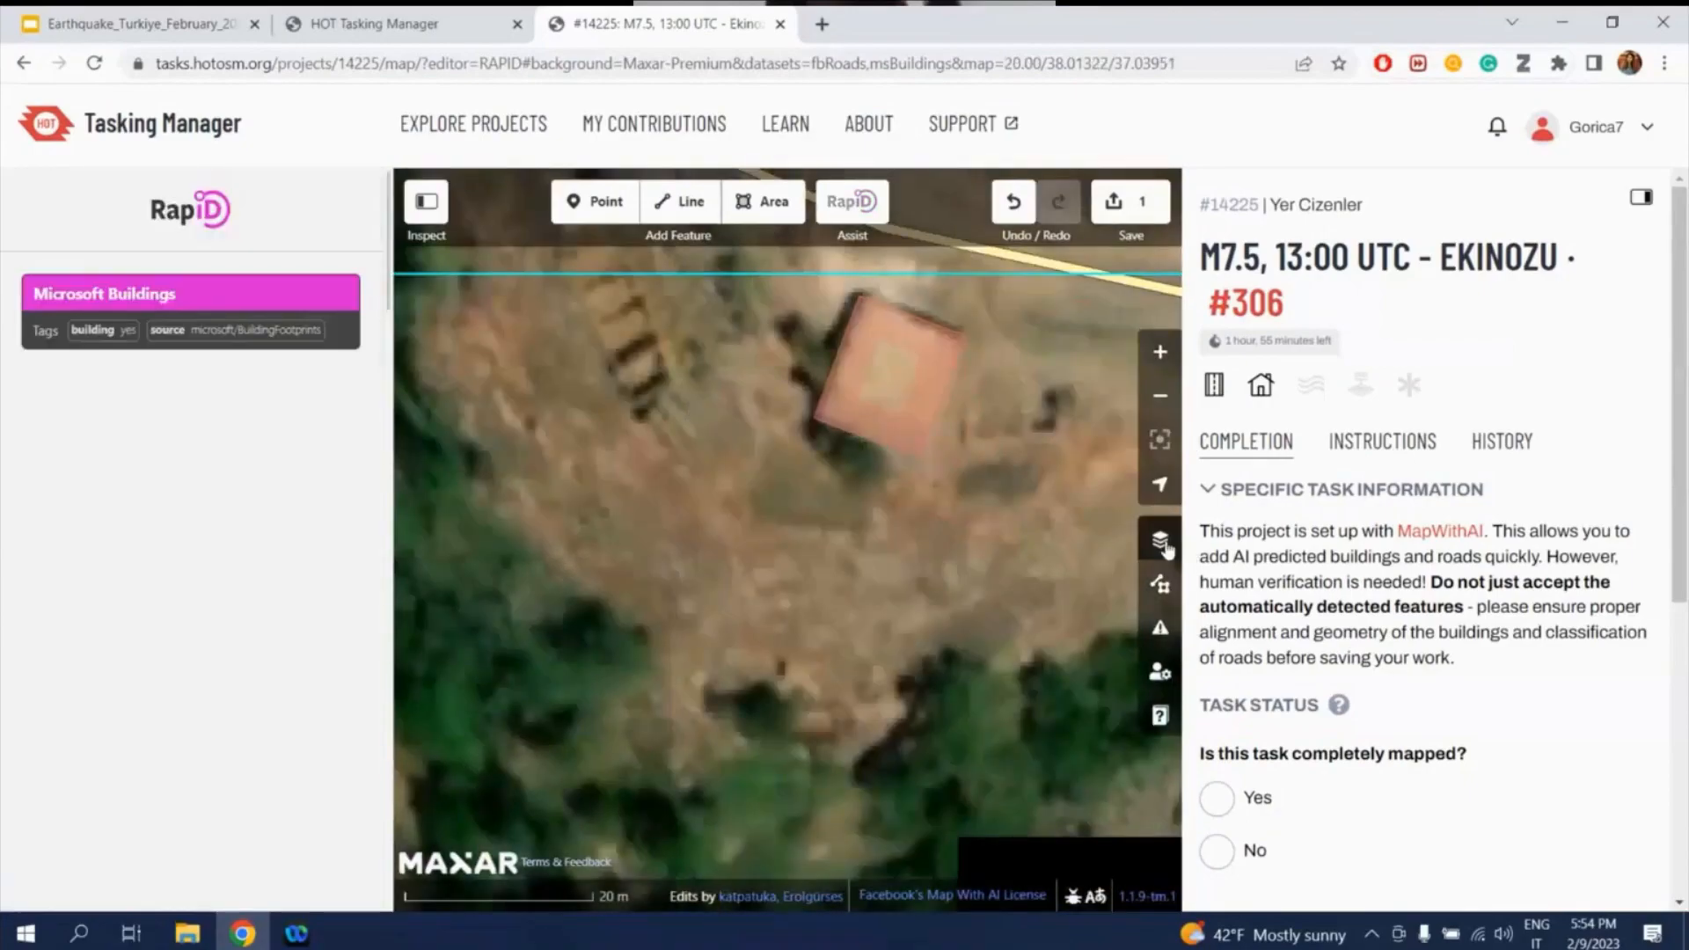
- Switch the background imagery to Bing Maps Aerial and back to Maxar Premium Imagery
{"action": "left_click", "coordinate": [1165, 543]}
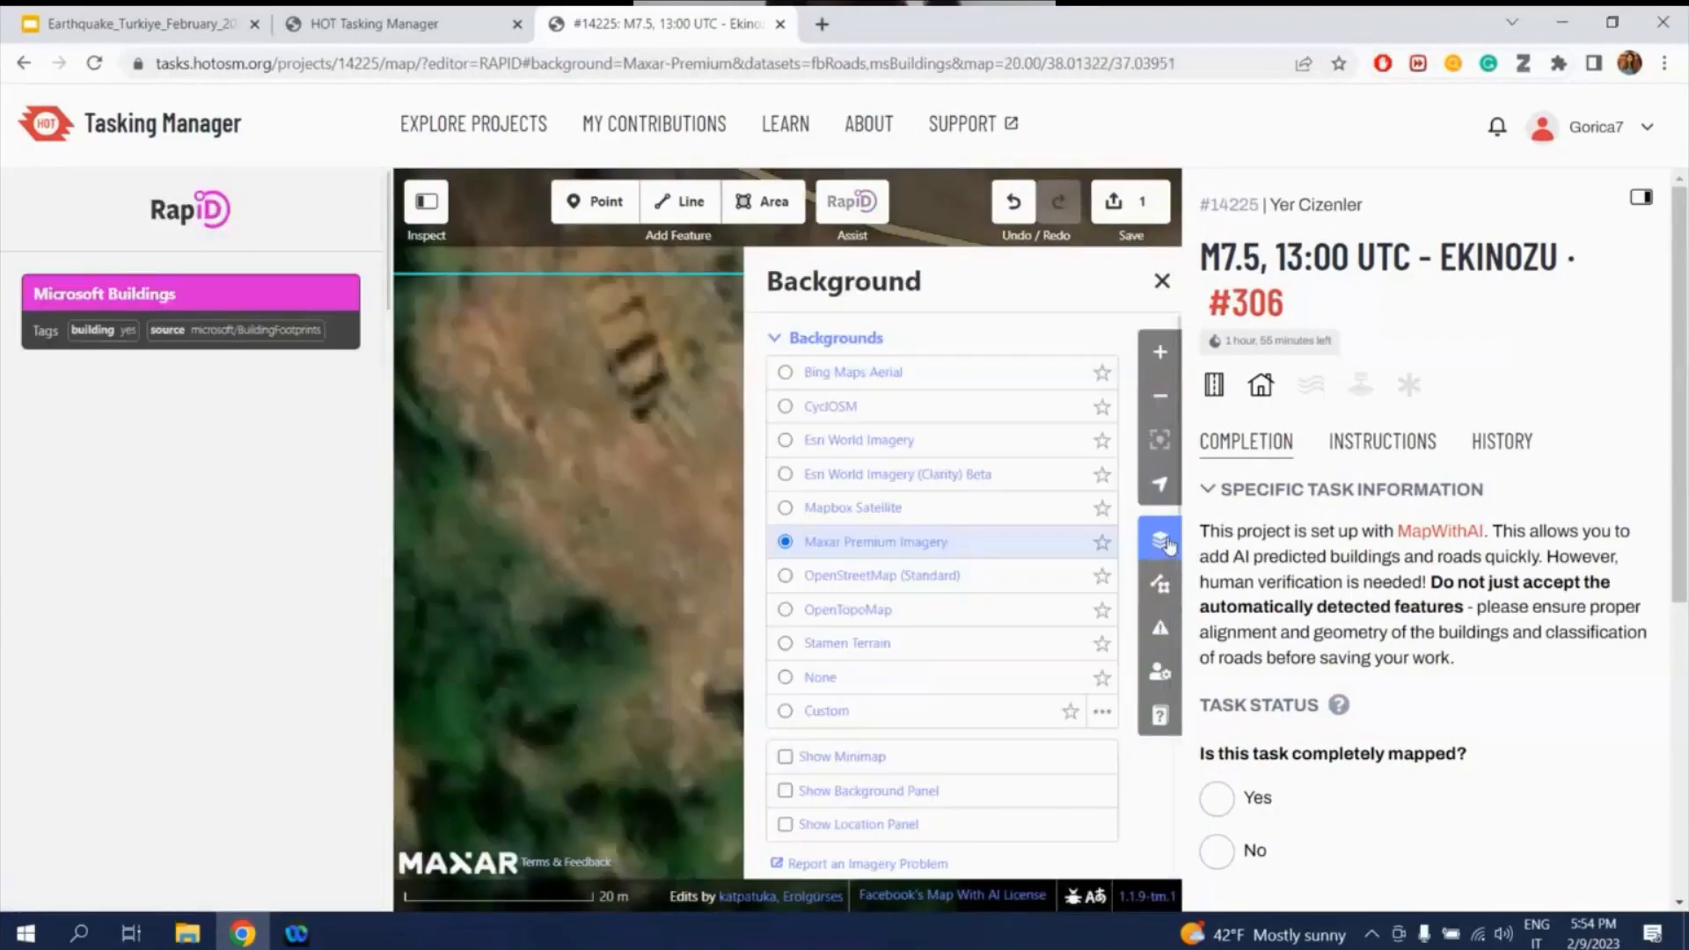
{"action": "left_click", "coordinate": [868, 387]}
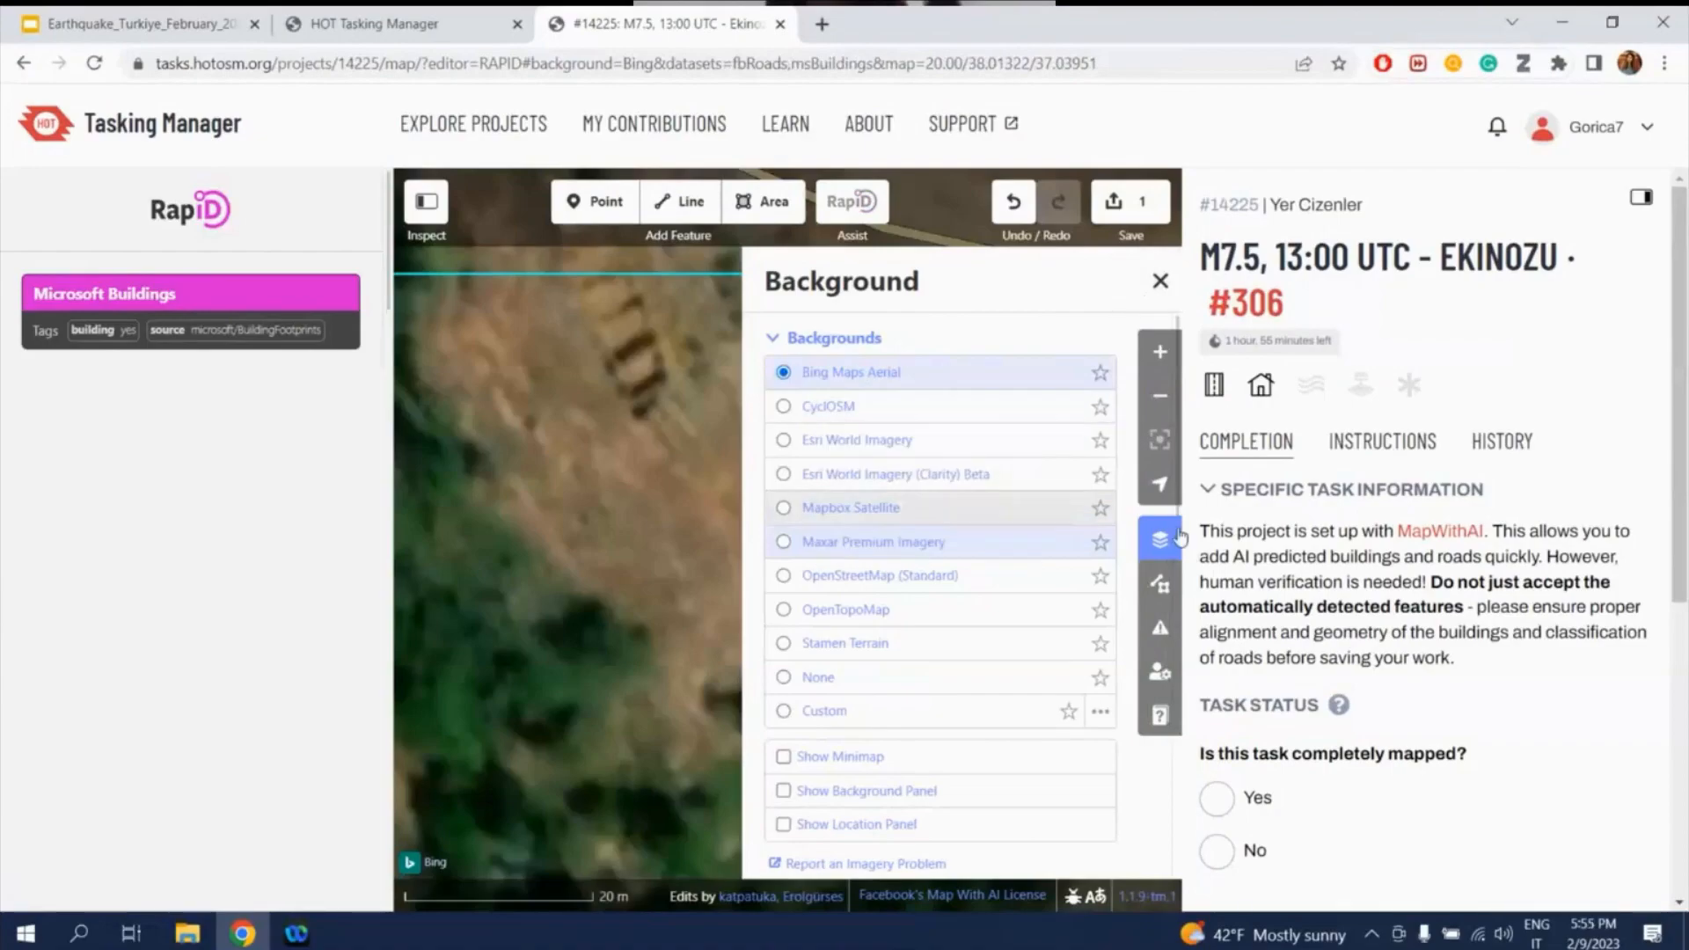
{"action": "left_click", "coordinate": [836, 547]}
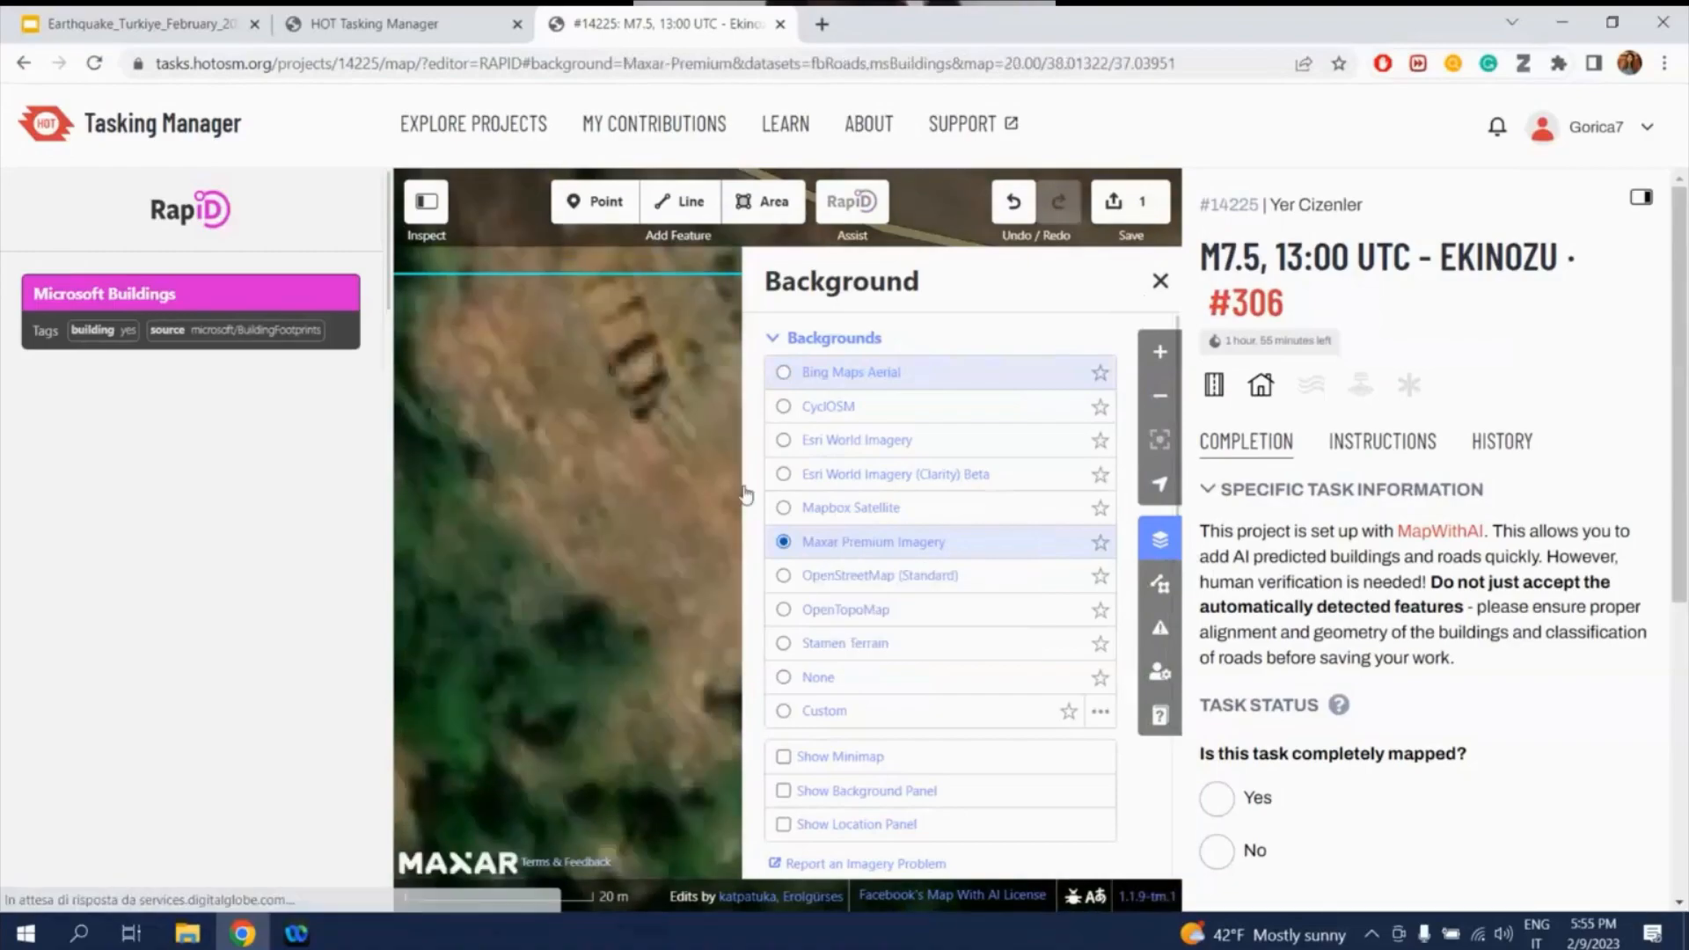
{"action": "left_click", "coordinate": [1162, 291]}
- Ignore the short Facebook Roads suggestion at the sharp bend of the tertiary road
{"action": "scroll", "coordinate": [830, 402], "scroll_direction": "down", "scroll_amount": 2}
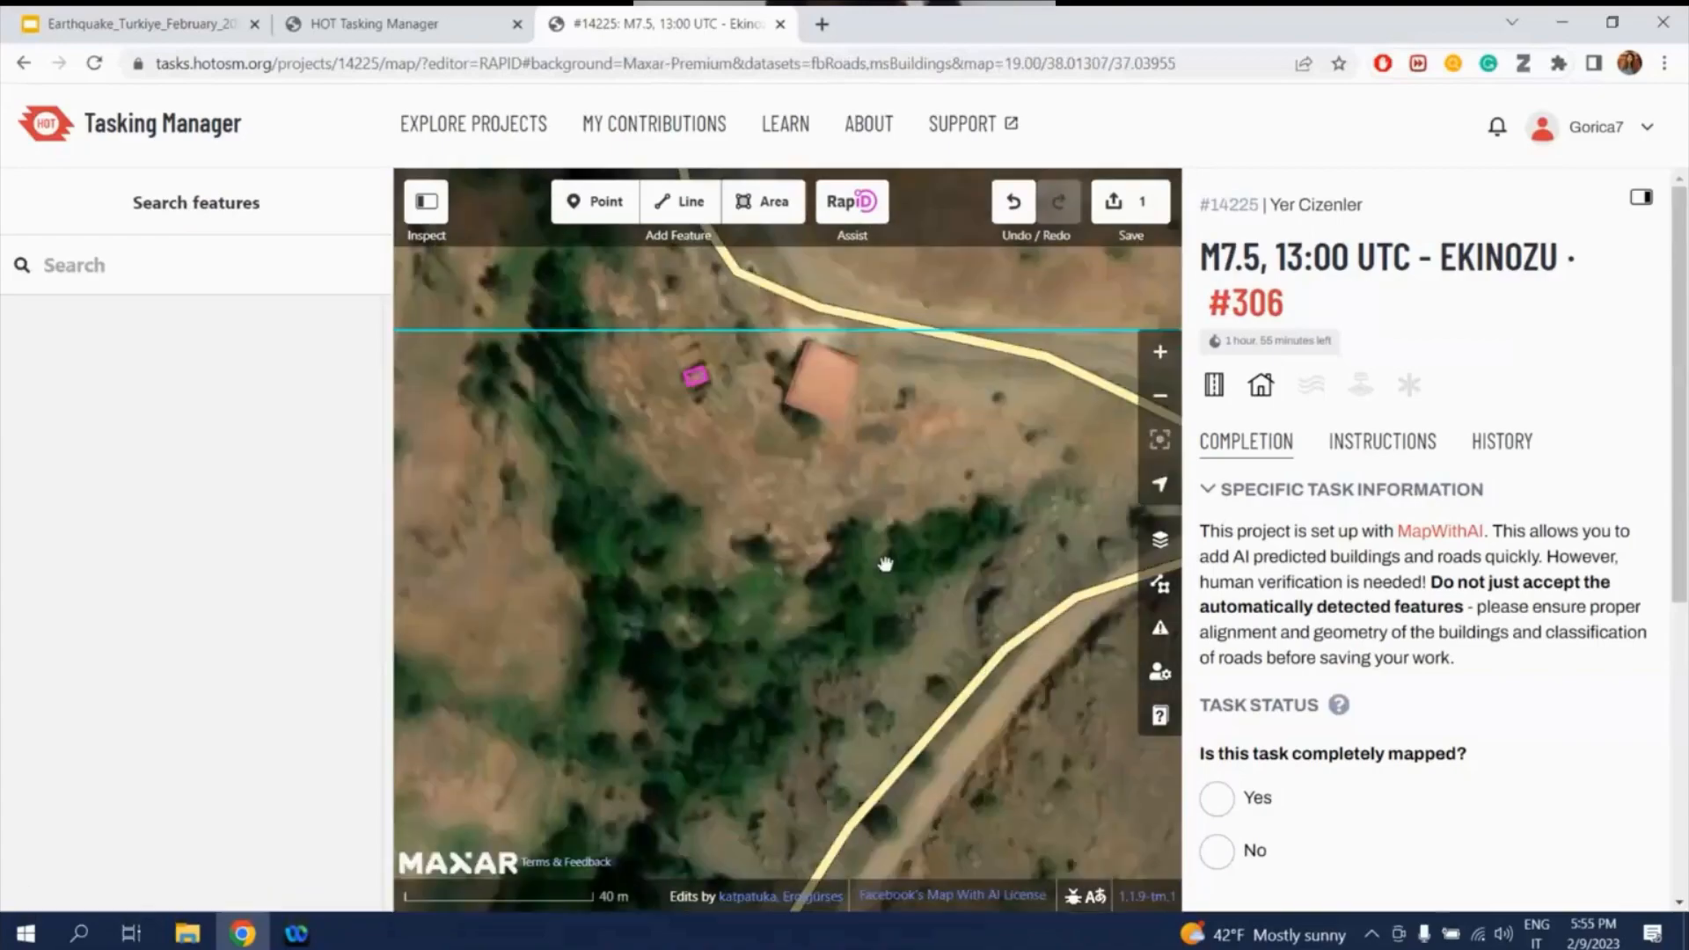
{"action": "left_click_drag", "start_coordinate": [880, 558], "coordinate": [533, 483]}
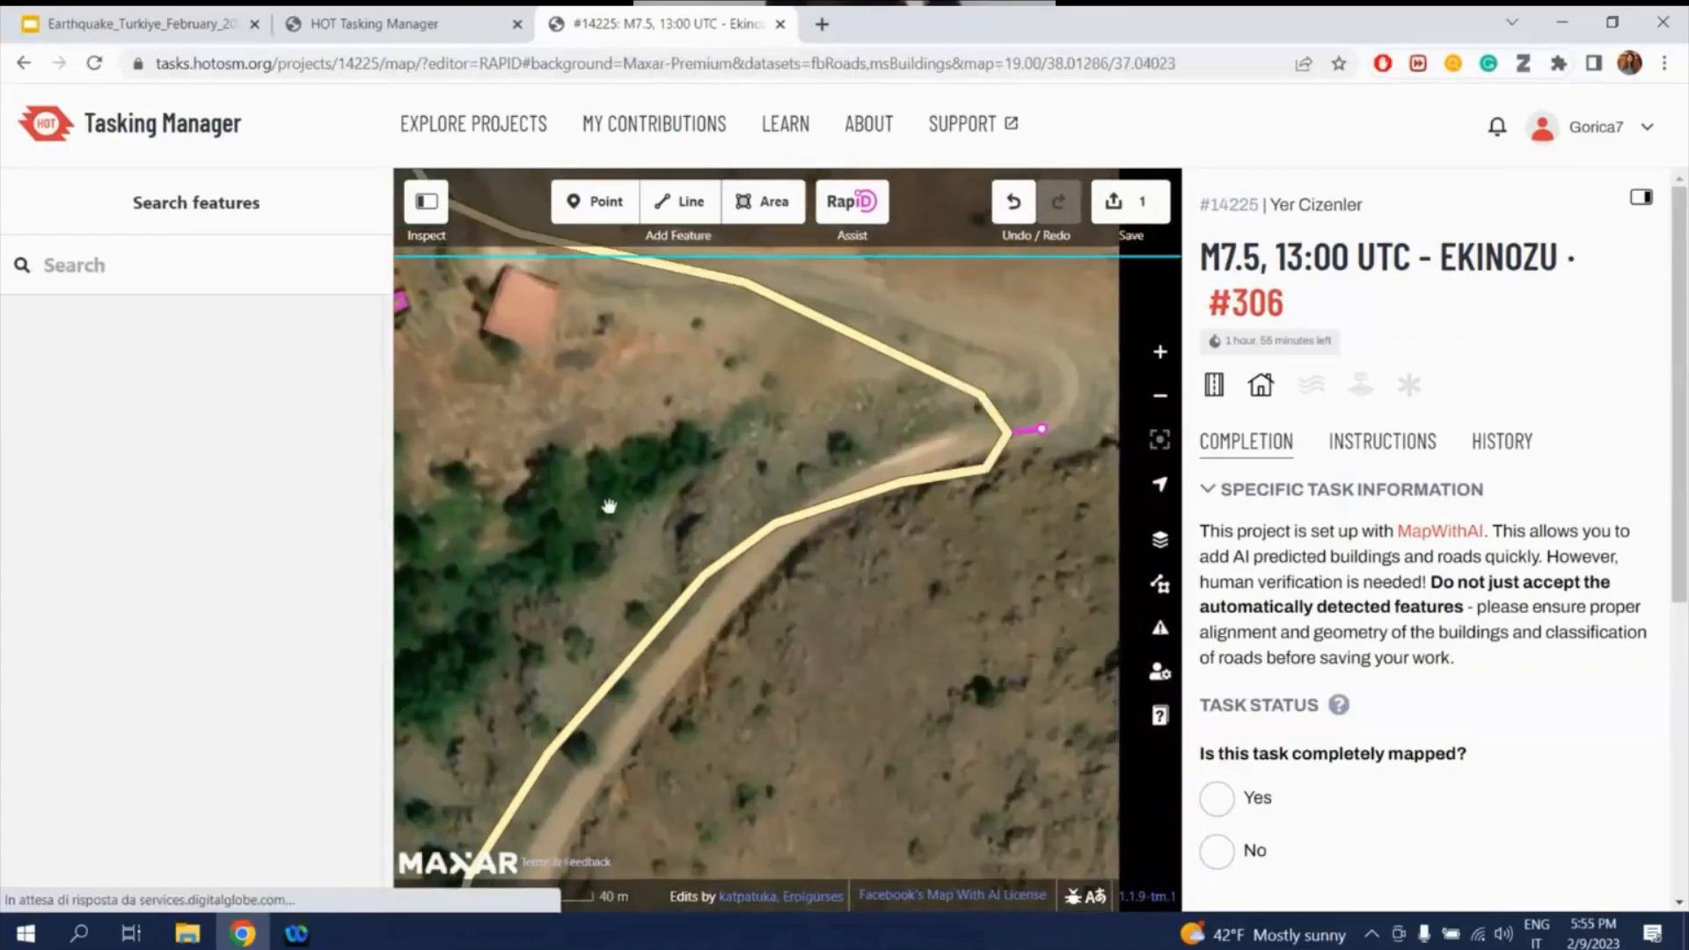
{"action": "left_click_drag", "start_coordinate": [1064, 458], "coordinate": [906, 569]}
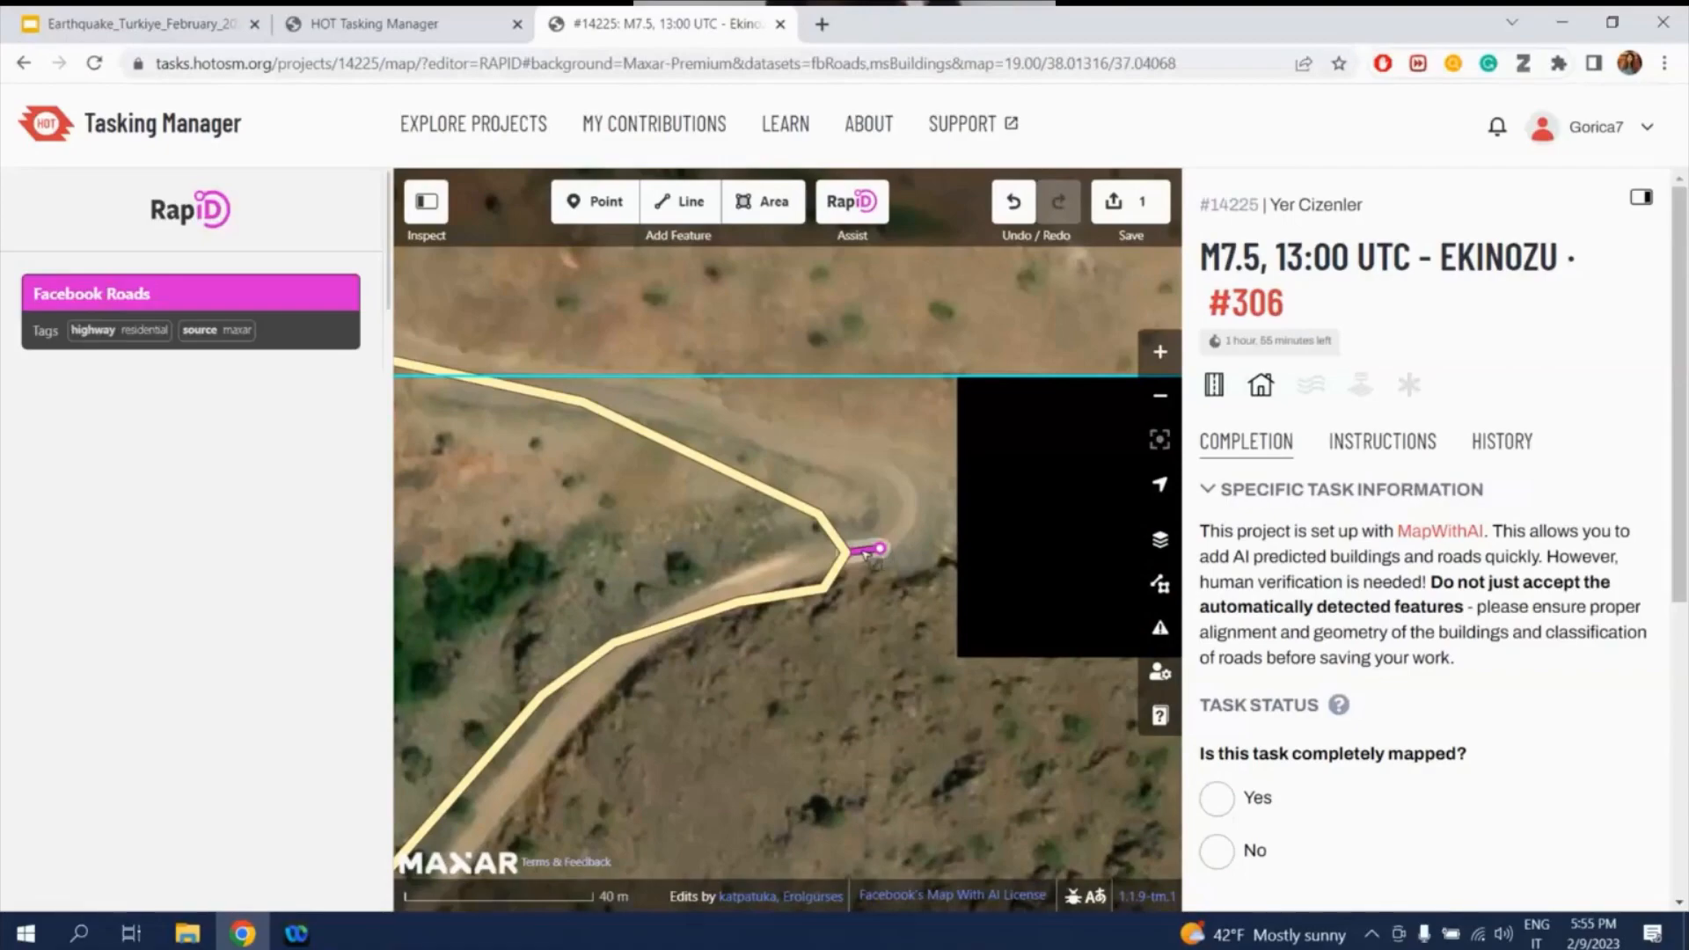
{"action": "left_click_drag", "start_coordinate": [944, 536], "coordinate": [807, 569]}
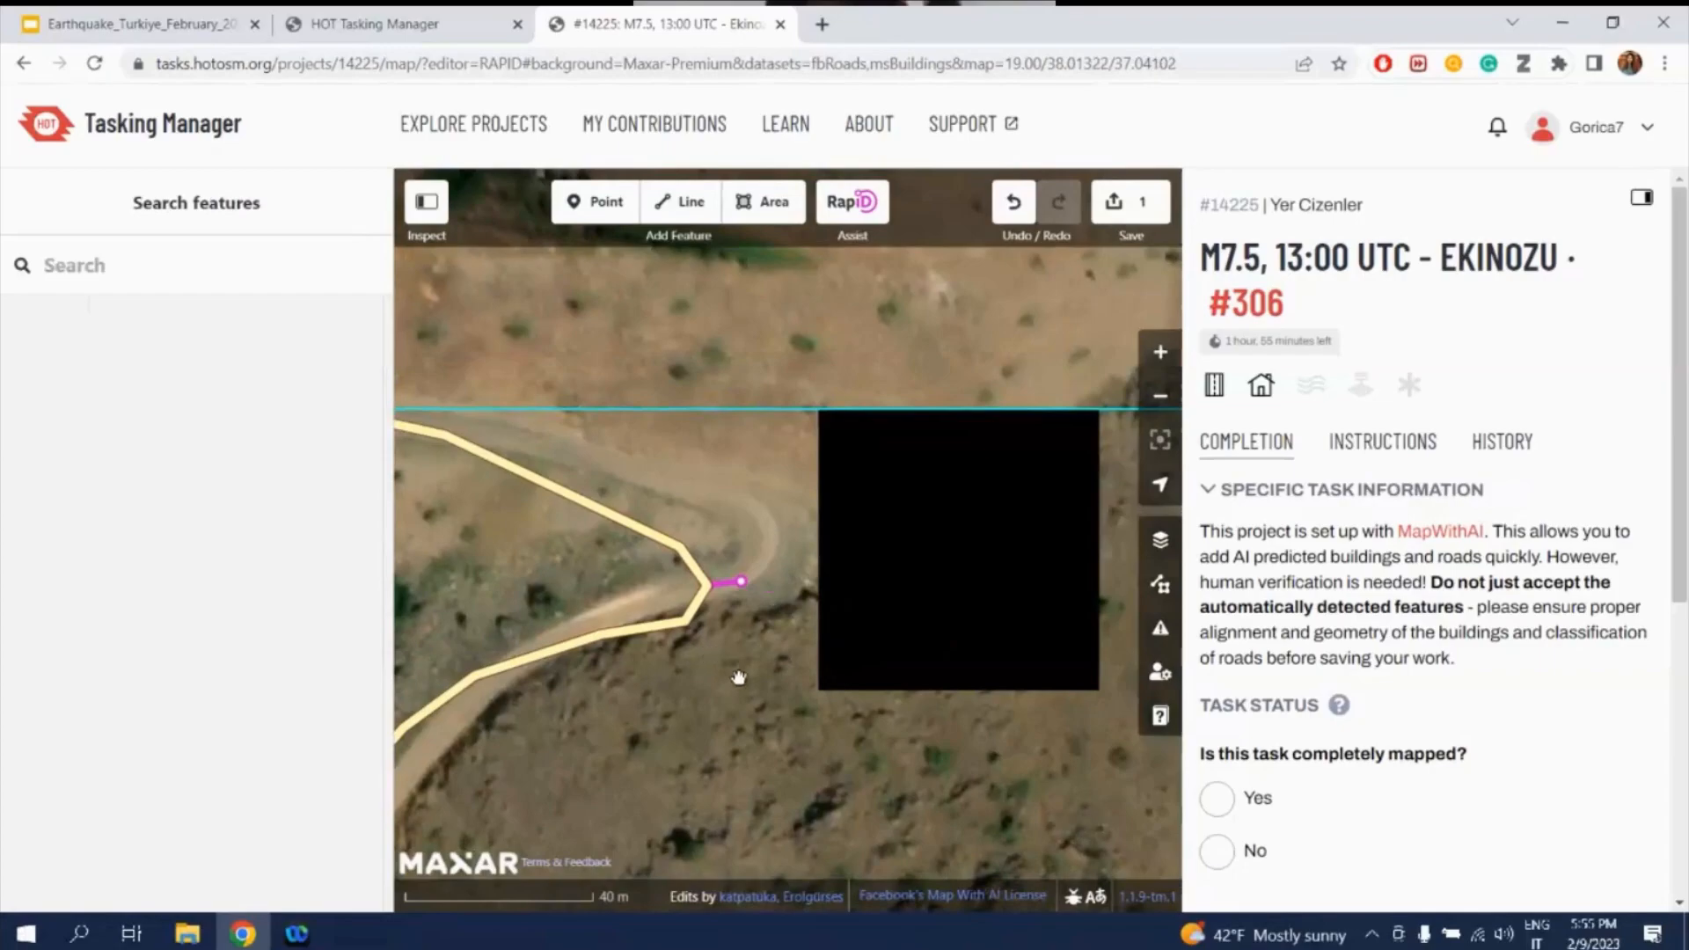
{"action": "left_click", "coordinate": [726, 587]}
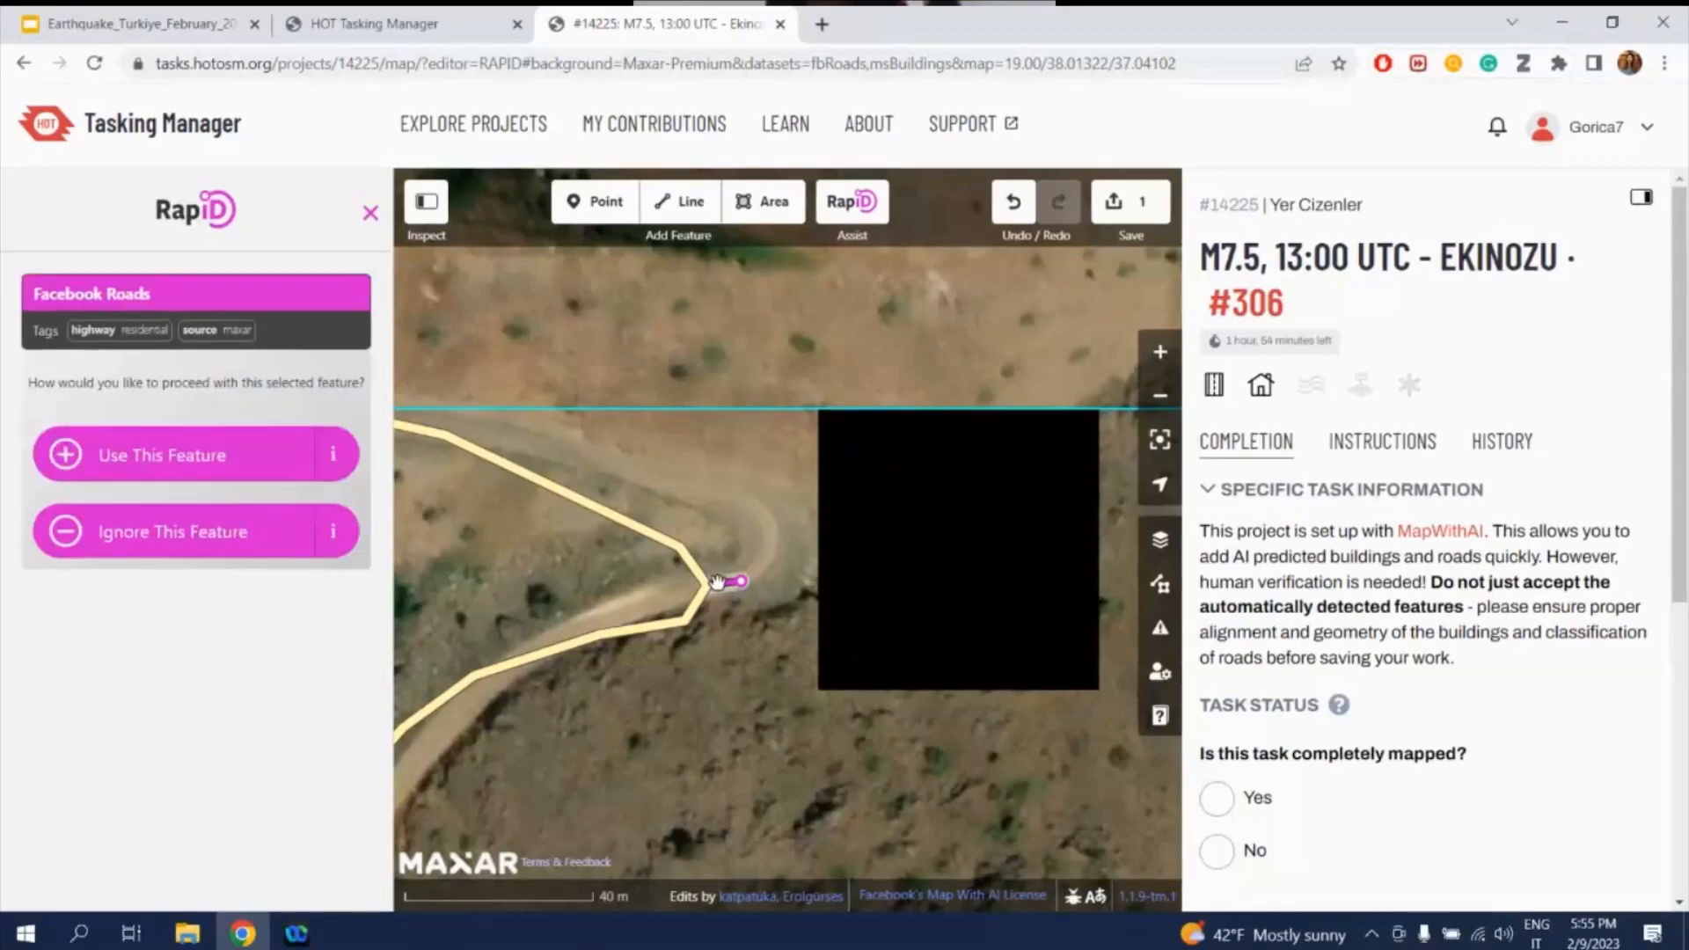
{"action": "left_click", "coordinate": [235, 544]}
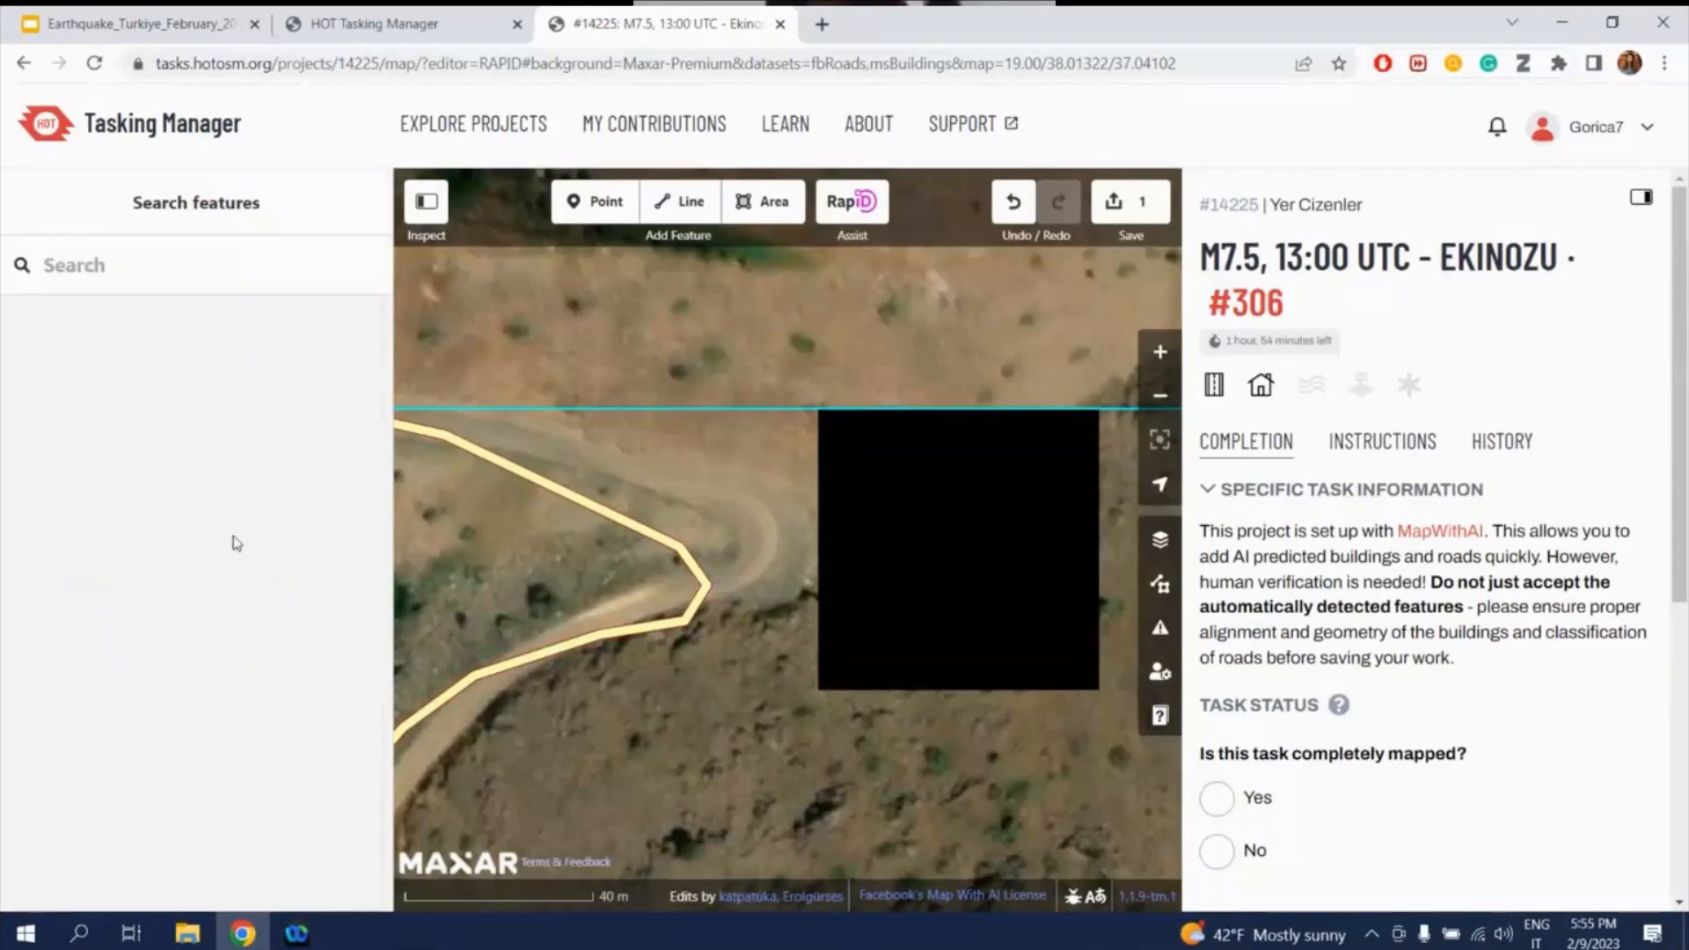
- Ignore the small Microsoft Buildings suggestion beside the building already accepted near the road
{"action": "left_click_drag", "start_coordinate": [584, 740], "coordinate": [1114, 473]}
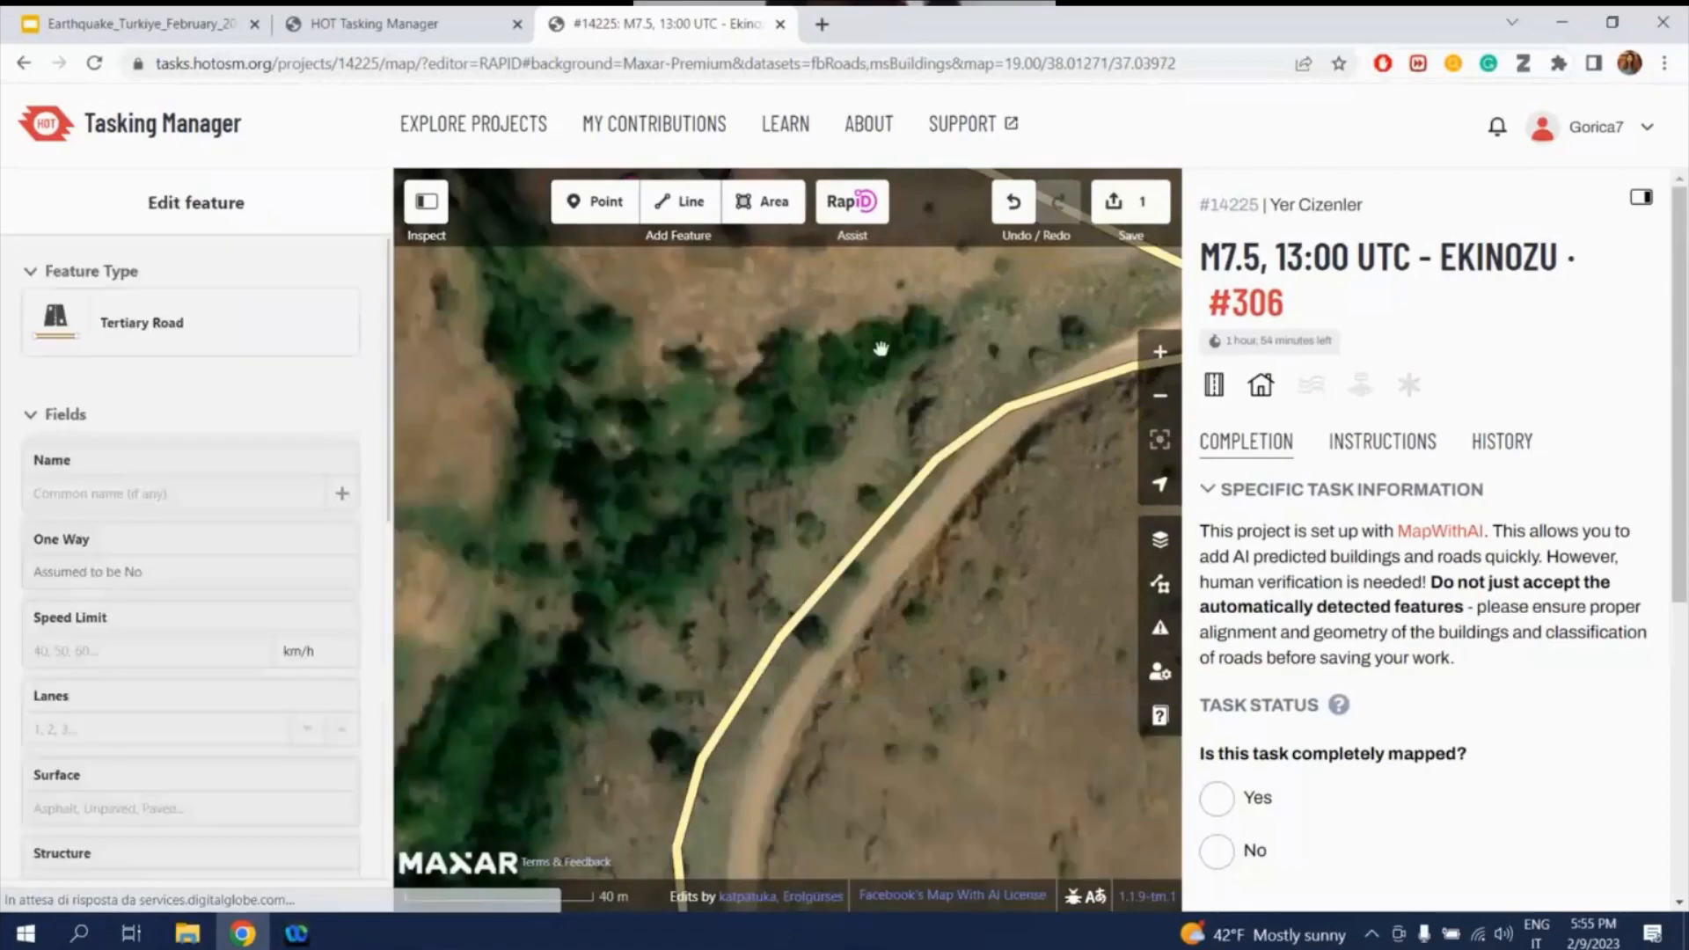
{"action": "left_click_drag", "start_coordinate": [881, 349], "coordinate": [915, 622]}
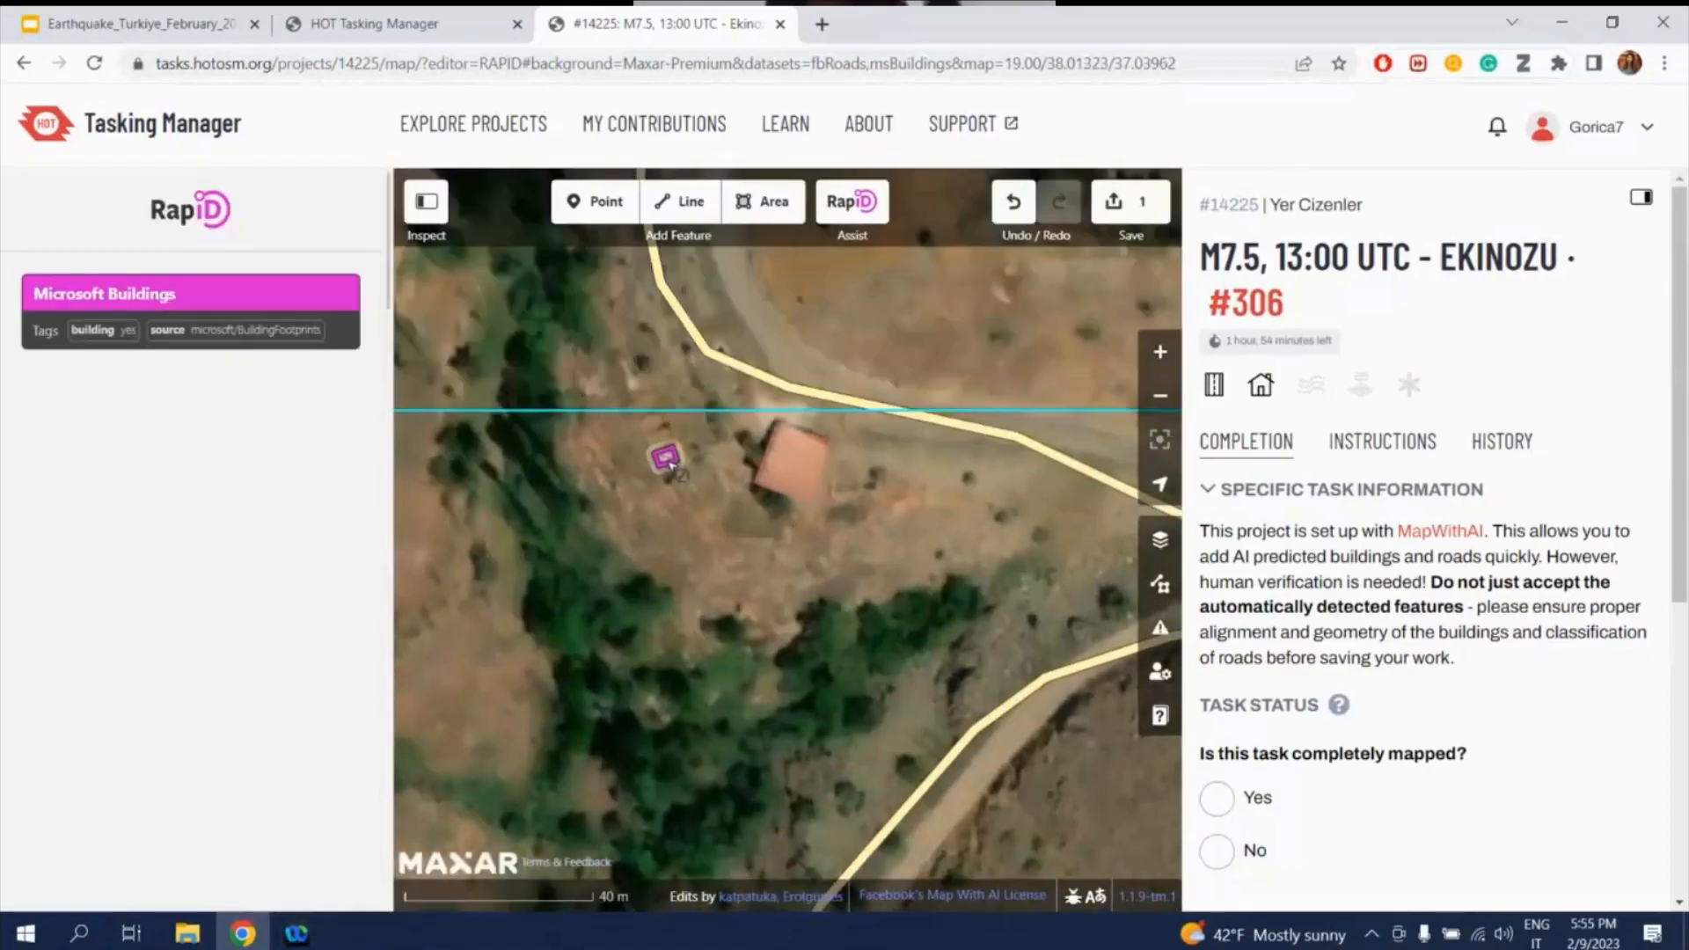
{"action": "left_click", "coordinate": [669, 459]}
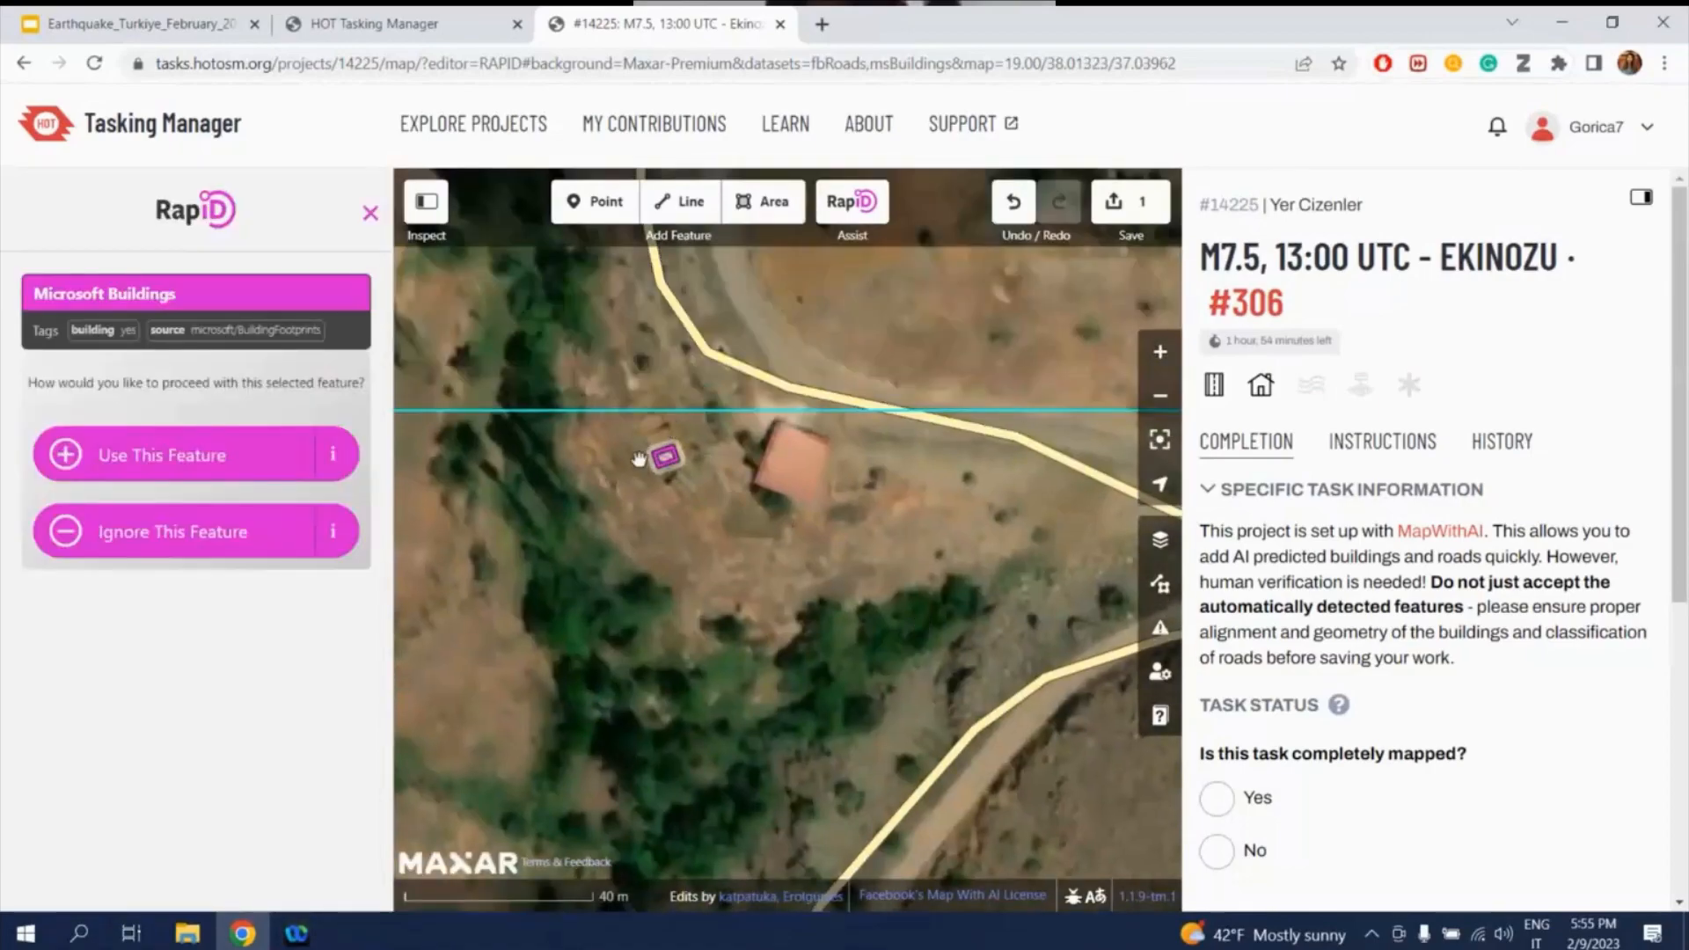
{"action": "left_click", "coordinate": [150, 533]}
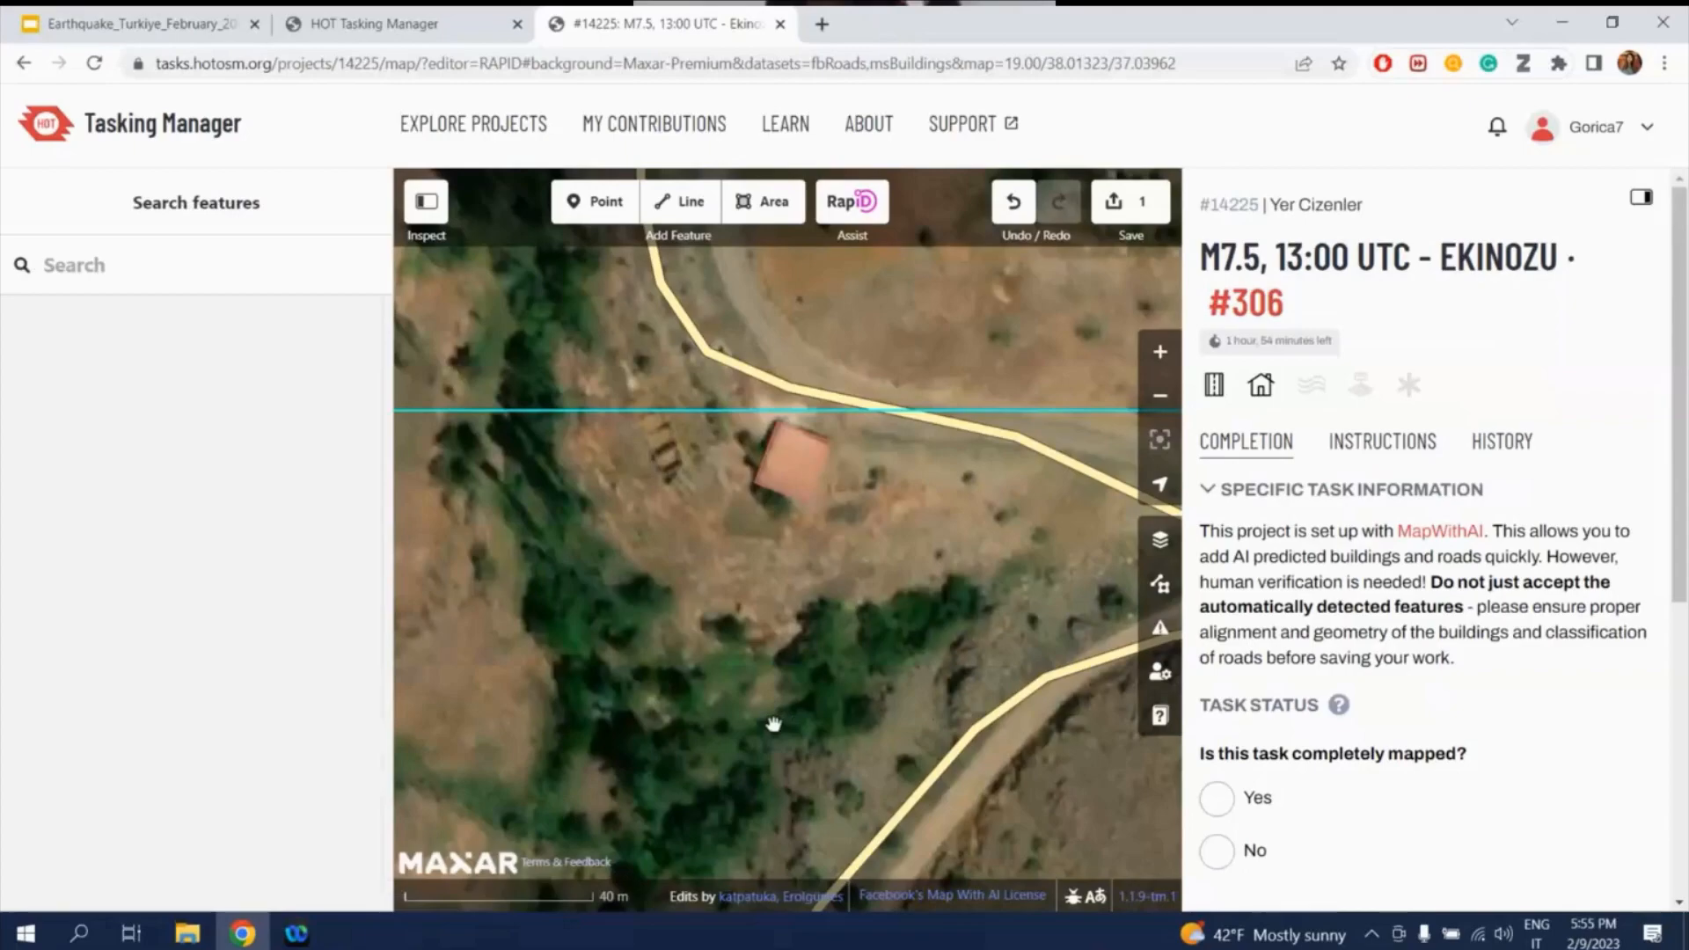
- Examine the three suggested buildings west of the wooded valley by toggling the RapiD suggestions off and on over the imagery
{"action": "left_click_drag", "start_coordinate": [774, 723], "coordinate": [727, 516]}
{"action": "scroll", "coordinate": [729, 535], "scroll_direction": "down", "scroll_amount": 5}
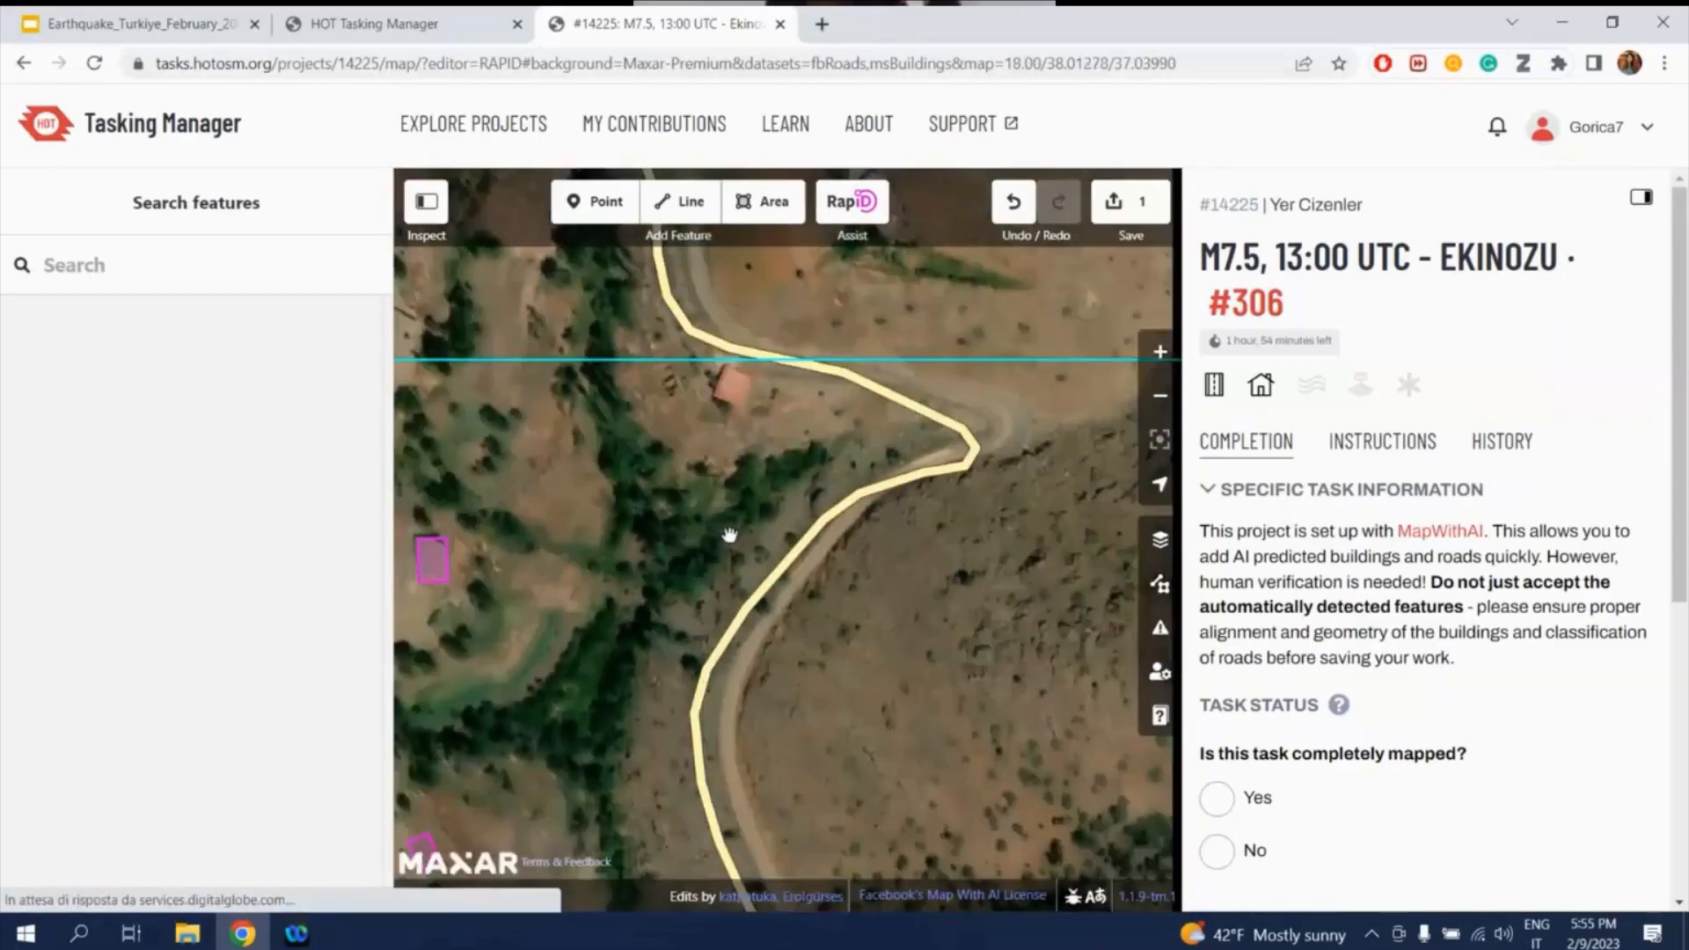
{"action": "left_click_drag", "start_coordinate": [566, 581], "coordinate": [863, 509]}
{"action": "left_click", "coordinate": [750, 489]}
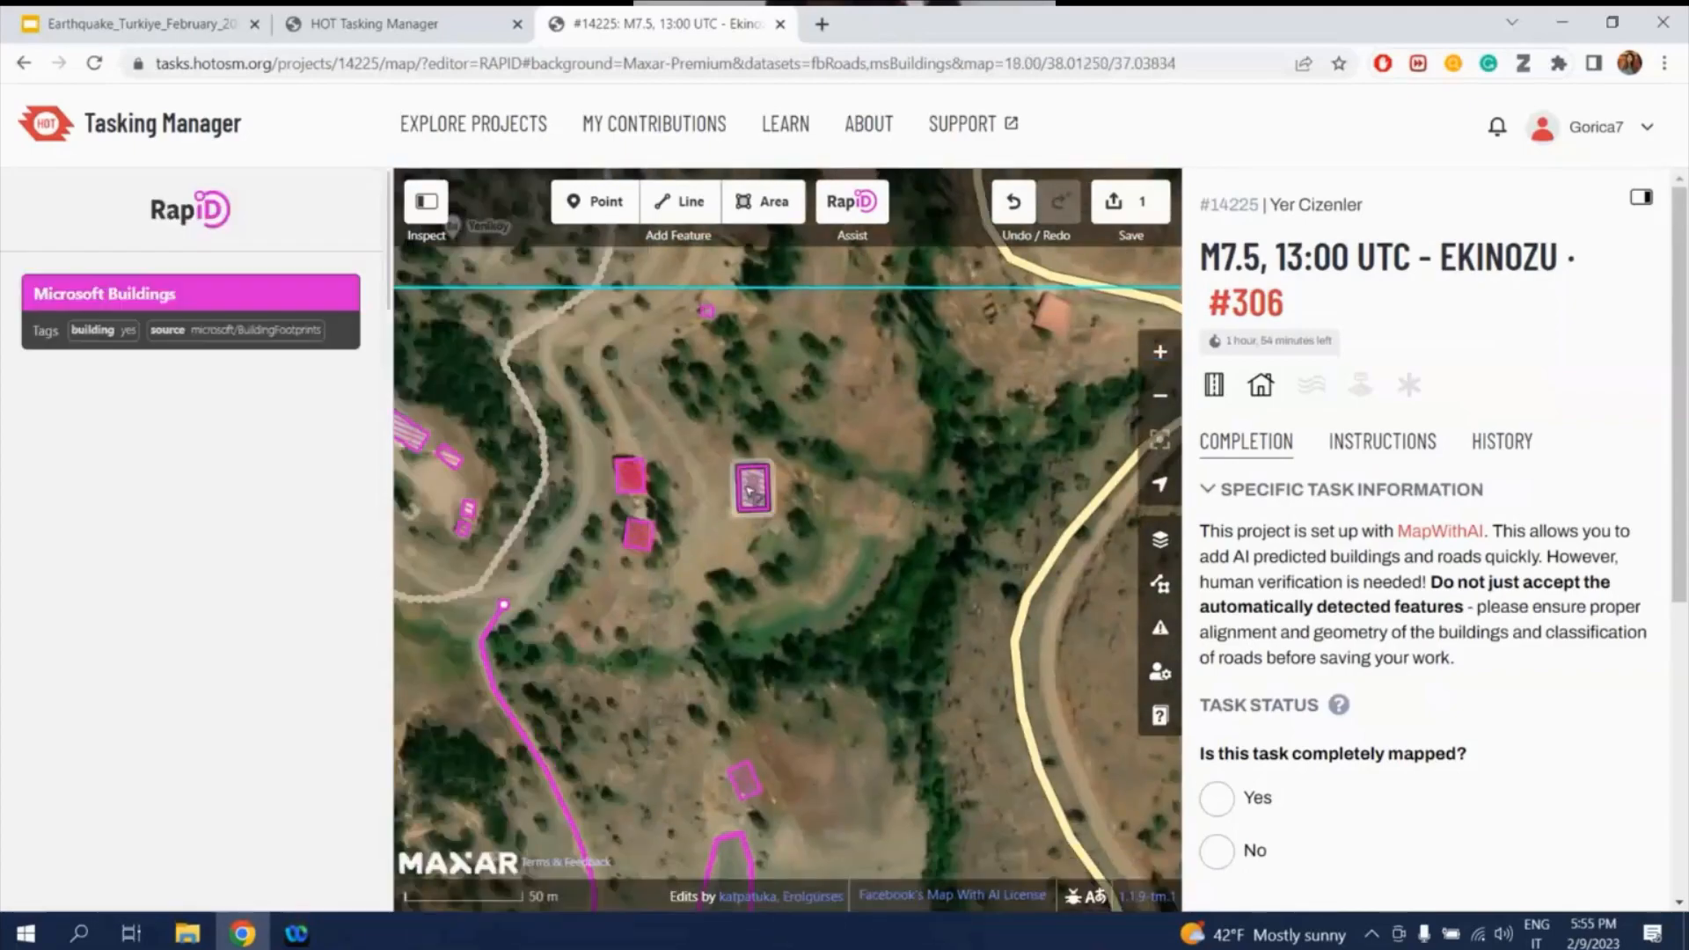
{"action": "left_click", "coordinate": [720, 494]}
{"action": "scroll", "coordinate": [721, 493], "scroll_direction": "up", "scroll_amount": 3}
{"action": "key", "text": "shift+r"}
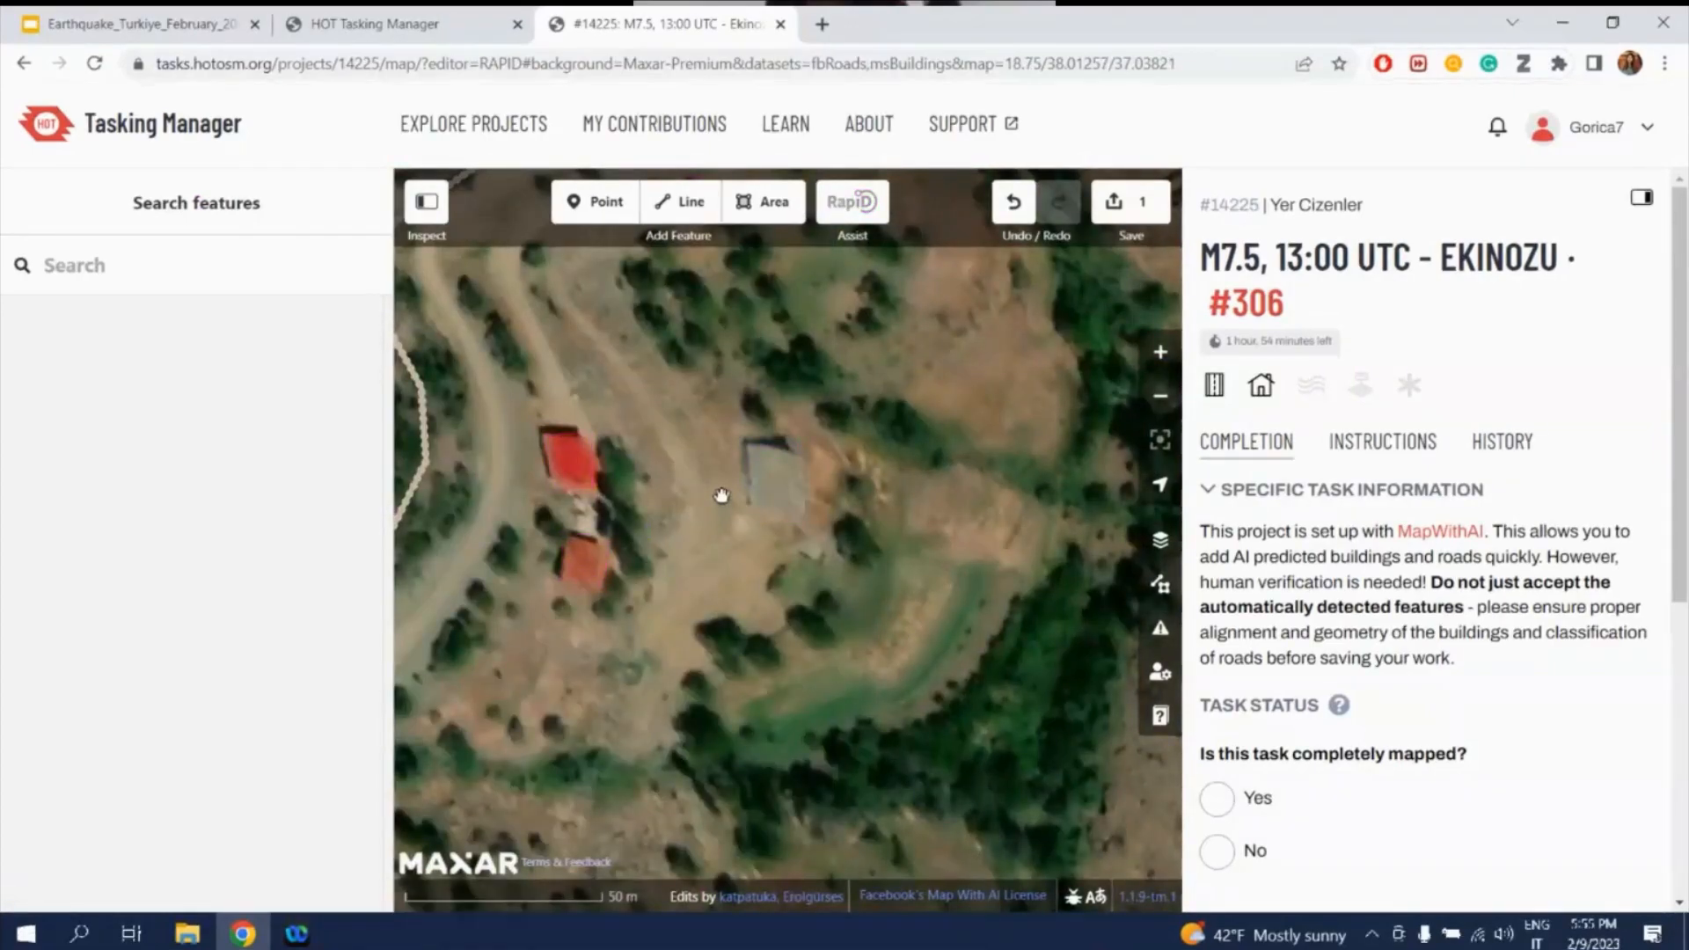
{"action": "key", "text": "shift+r"}
{"action": "key", "text": "shift+r"}
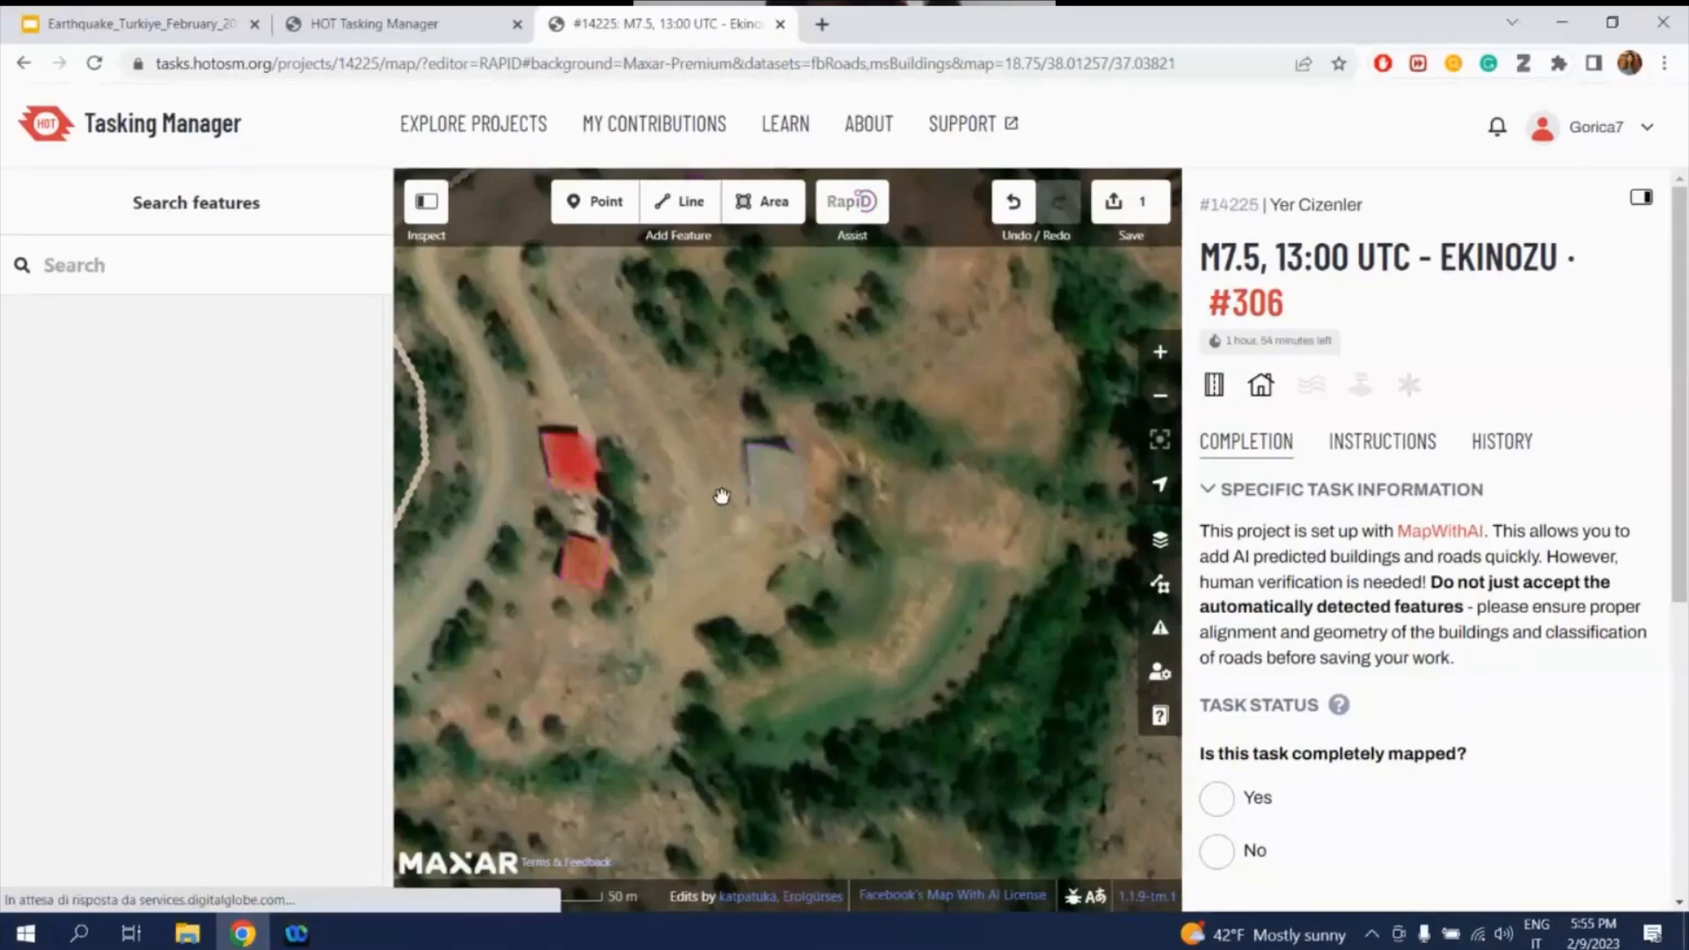
{"action": "key", "text": "shift+r"}
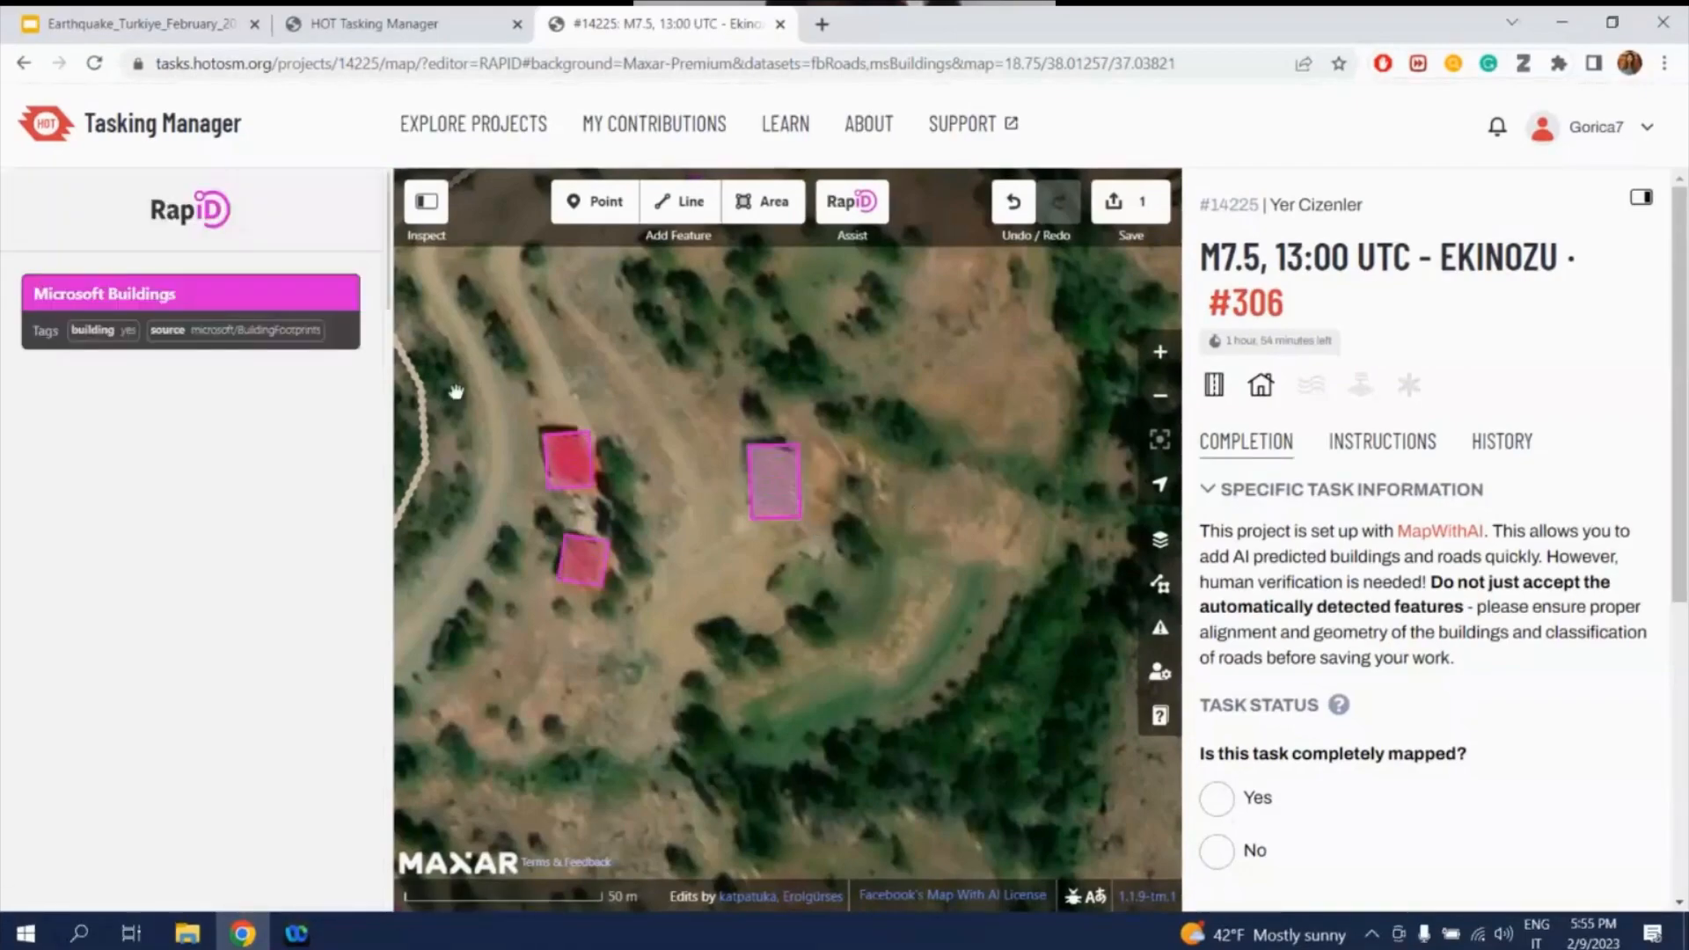
{"action": "key", "text": "shift+r"}
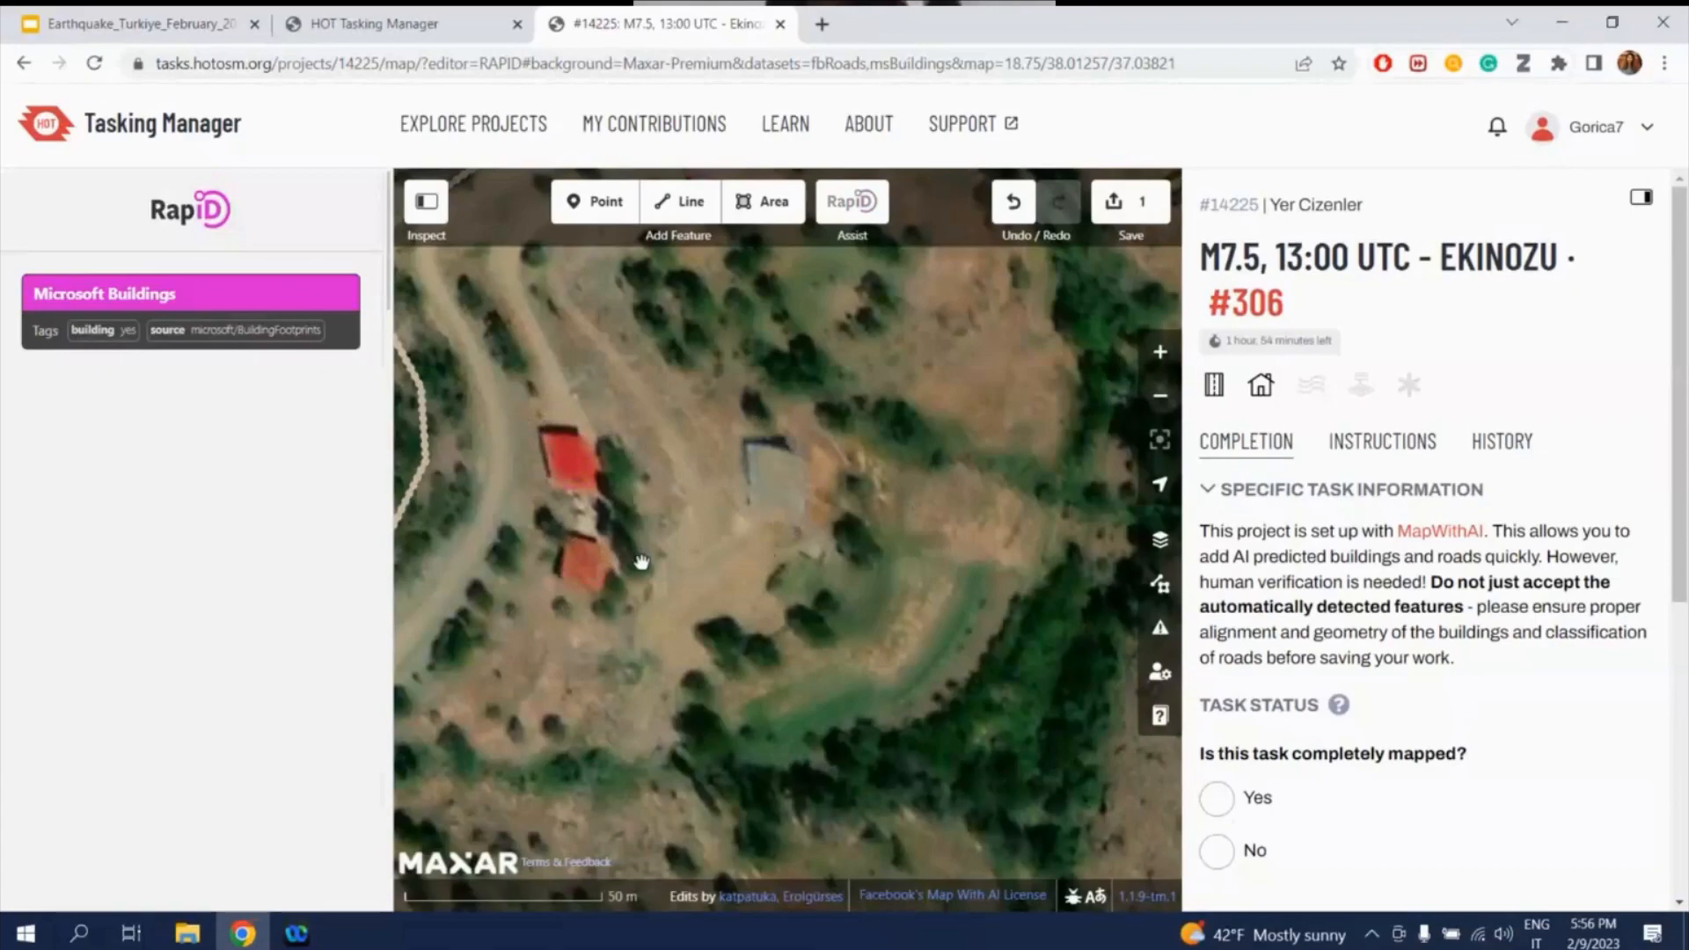
{"action": "key", "text": "shift+r"}
{"action": "key", "text": "shift+r"}
{"action": "key", "text": "shift+r"}
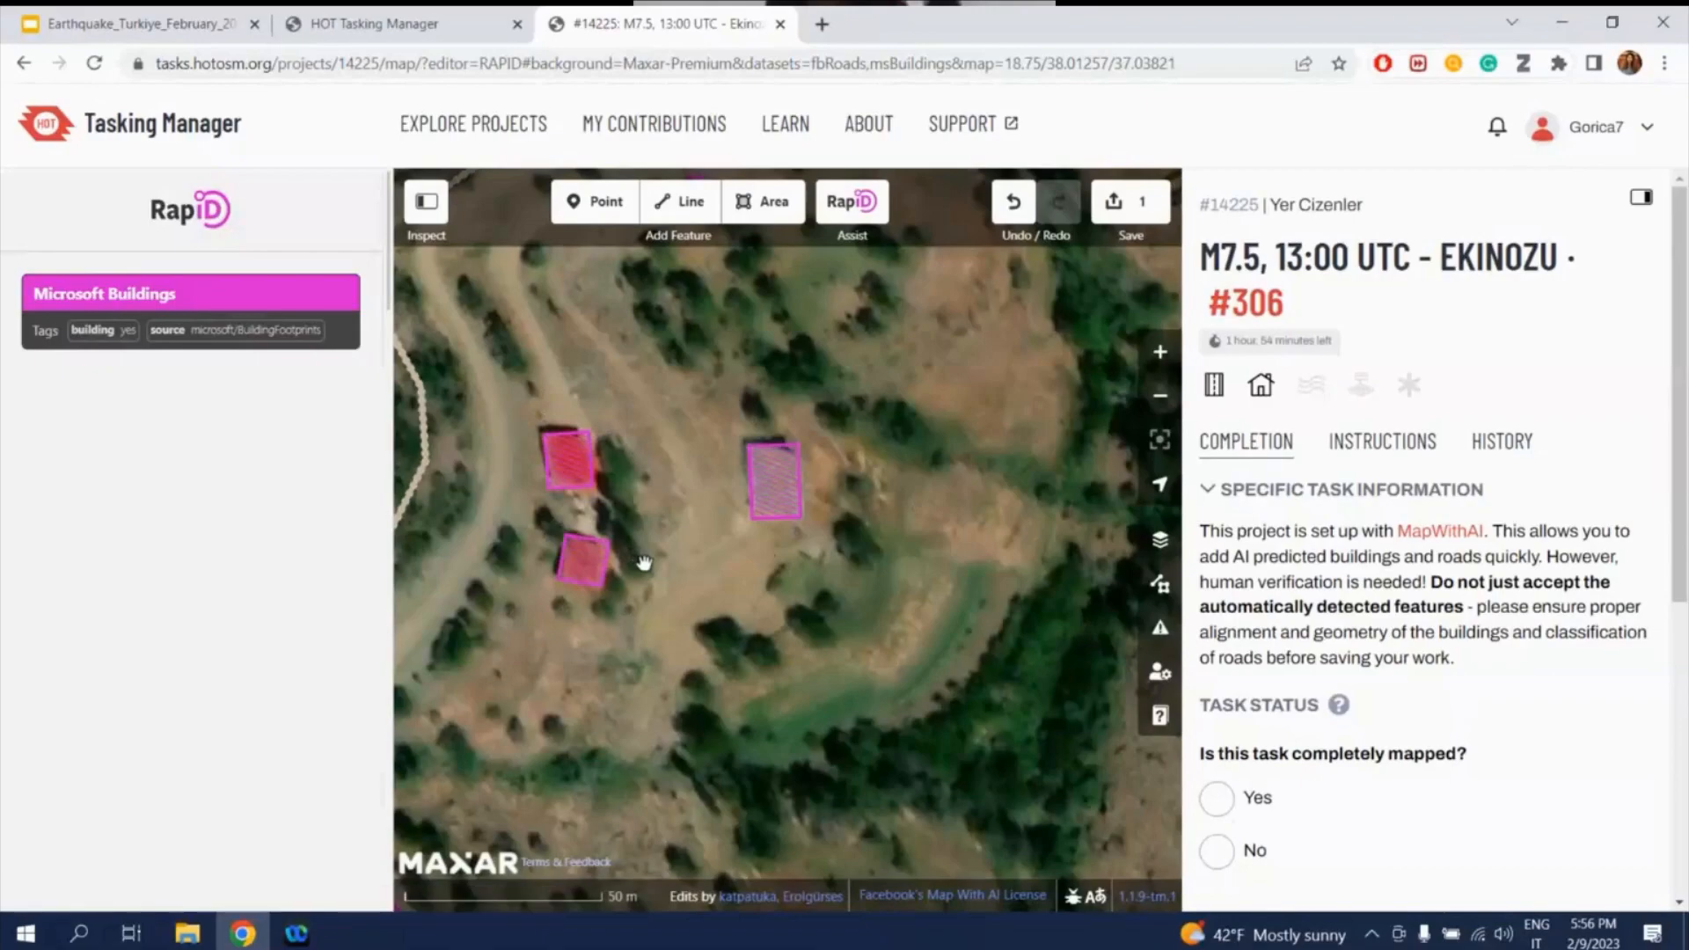
- Accept the grey-roofed and the two red-roofed suggested buildings, and clear the selection
{"action": "left_click", "coordinate": [756, 503]}
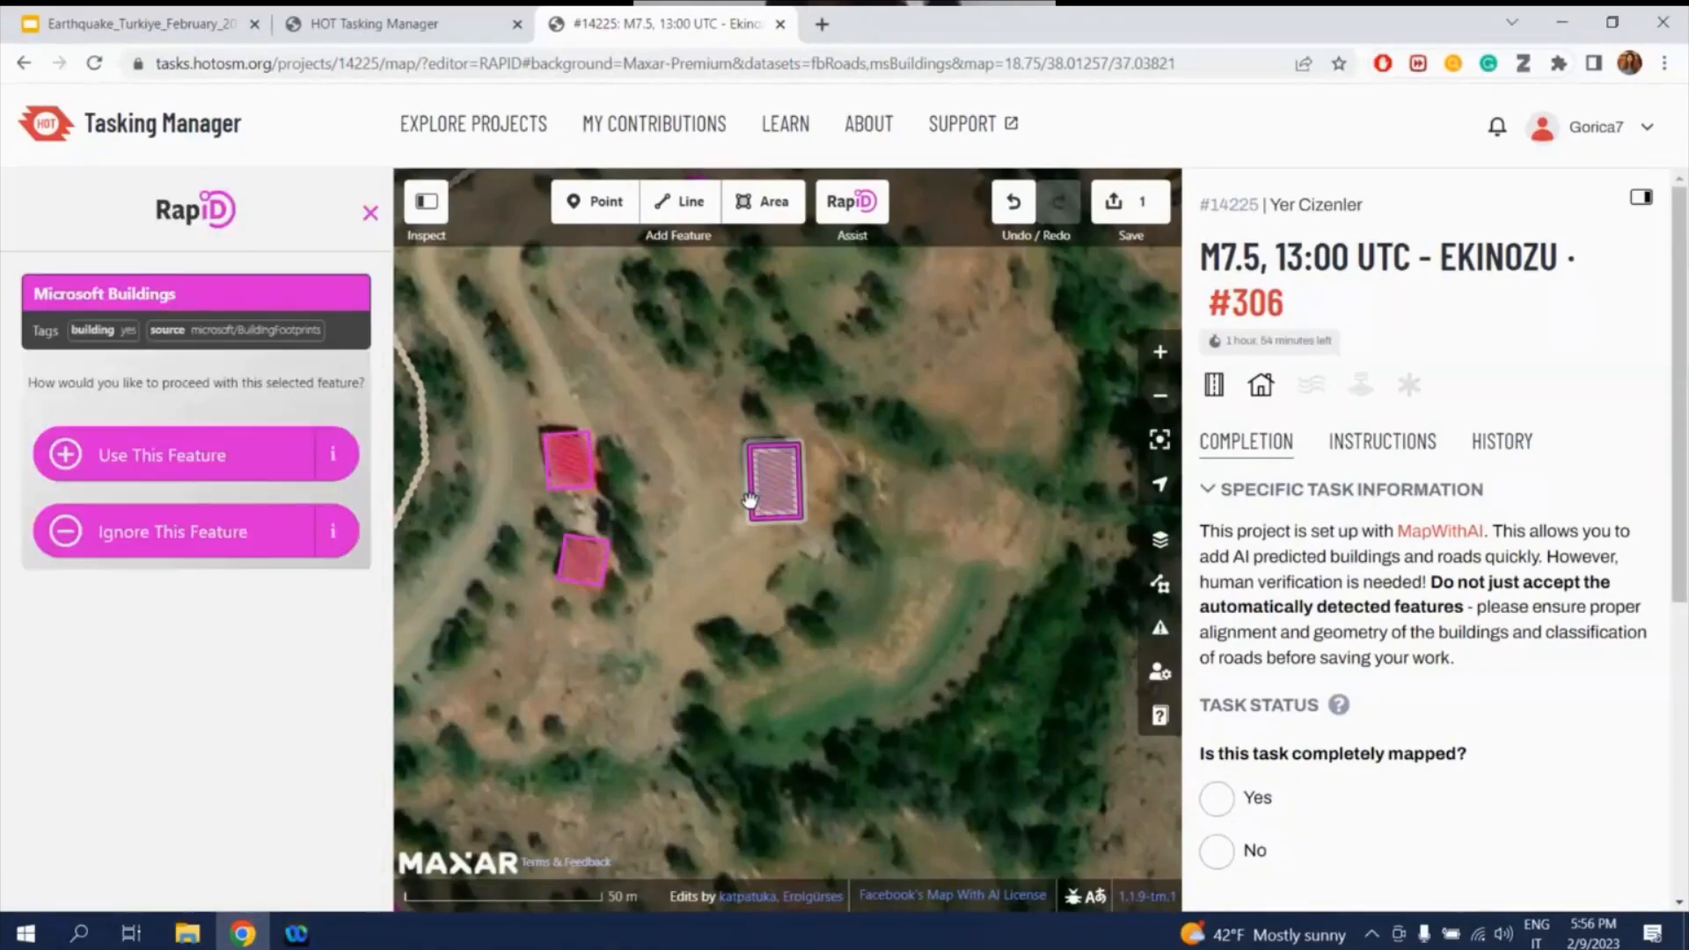
{"action": "key", "text": "a"}
{"action": "left_click", "coordinate": [591, 469]}
{"action": "key", "text": "a"}
{"action": "left_click", "coordinate": [607, 573]}
{"action": "key", "text": "a"}
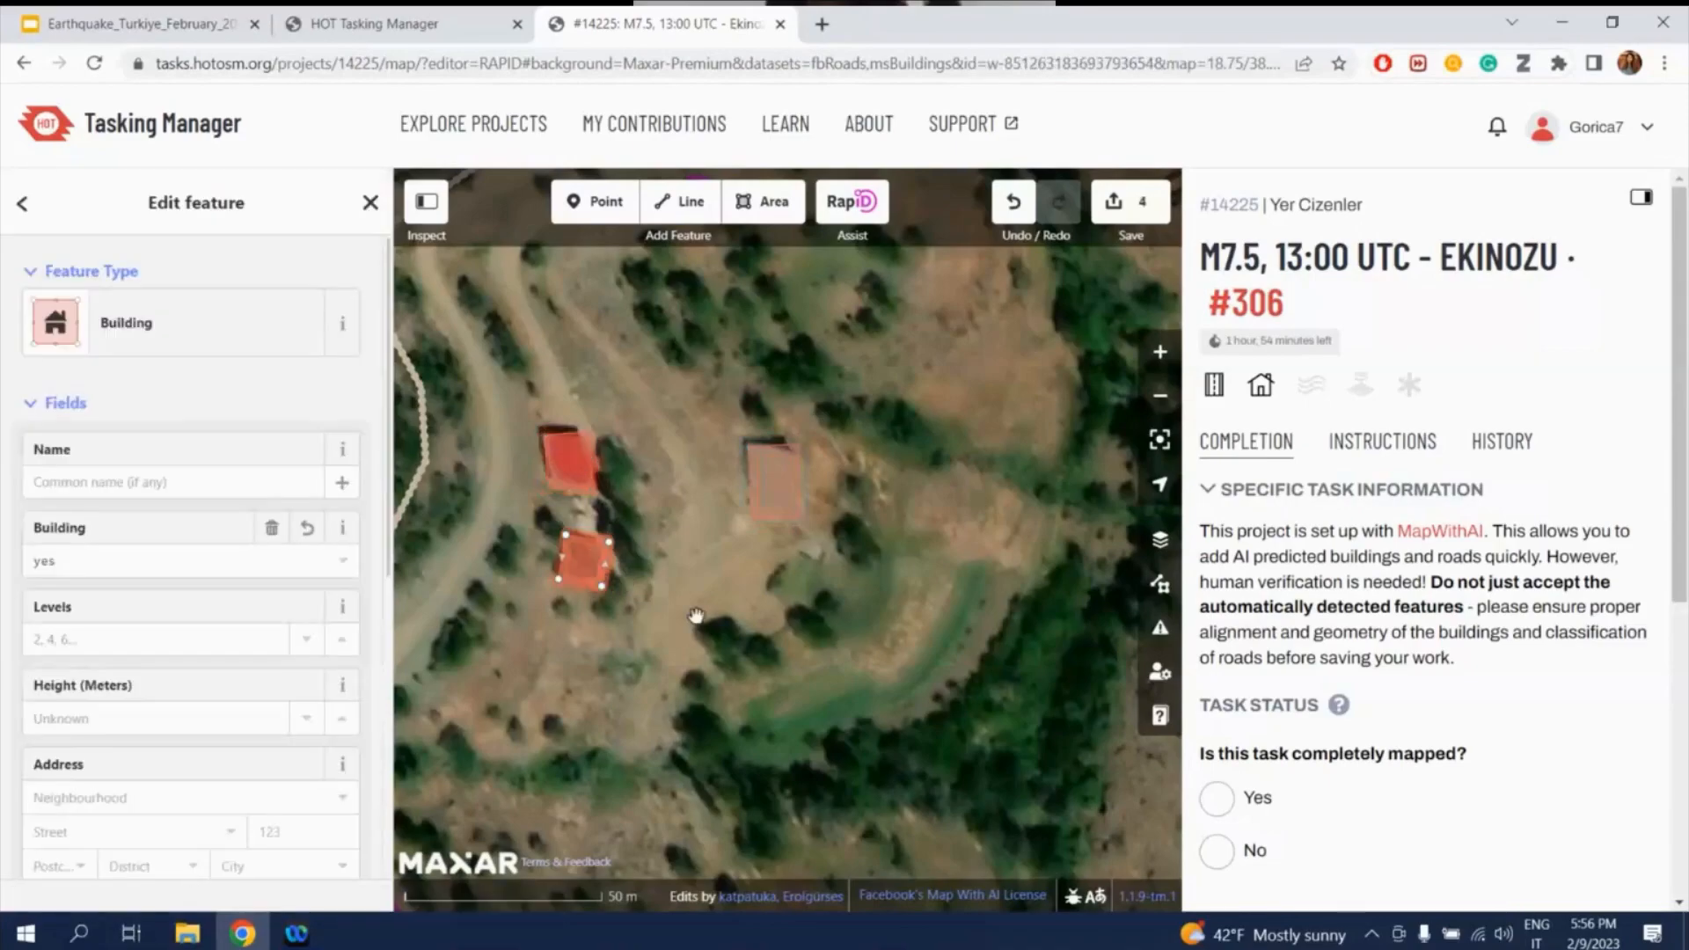
{"action": "left_click", "coordinate": [858, 590]}
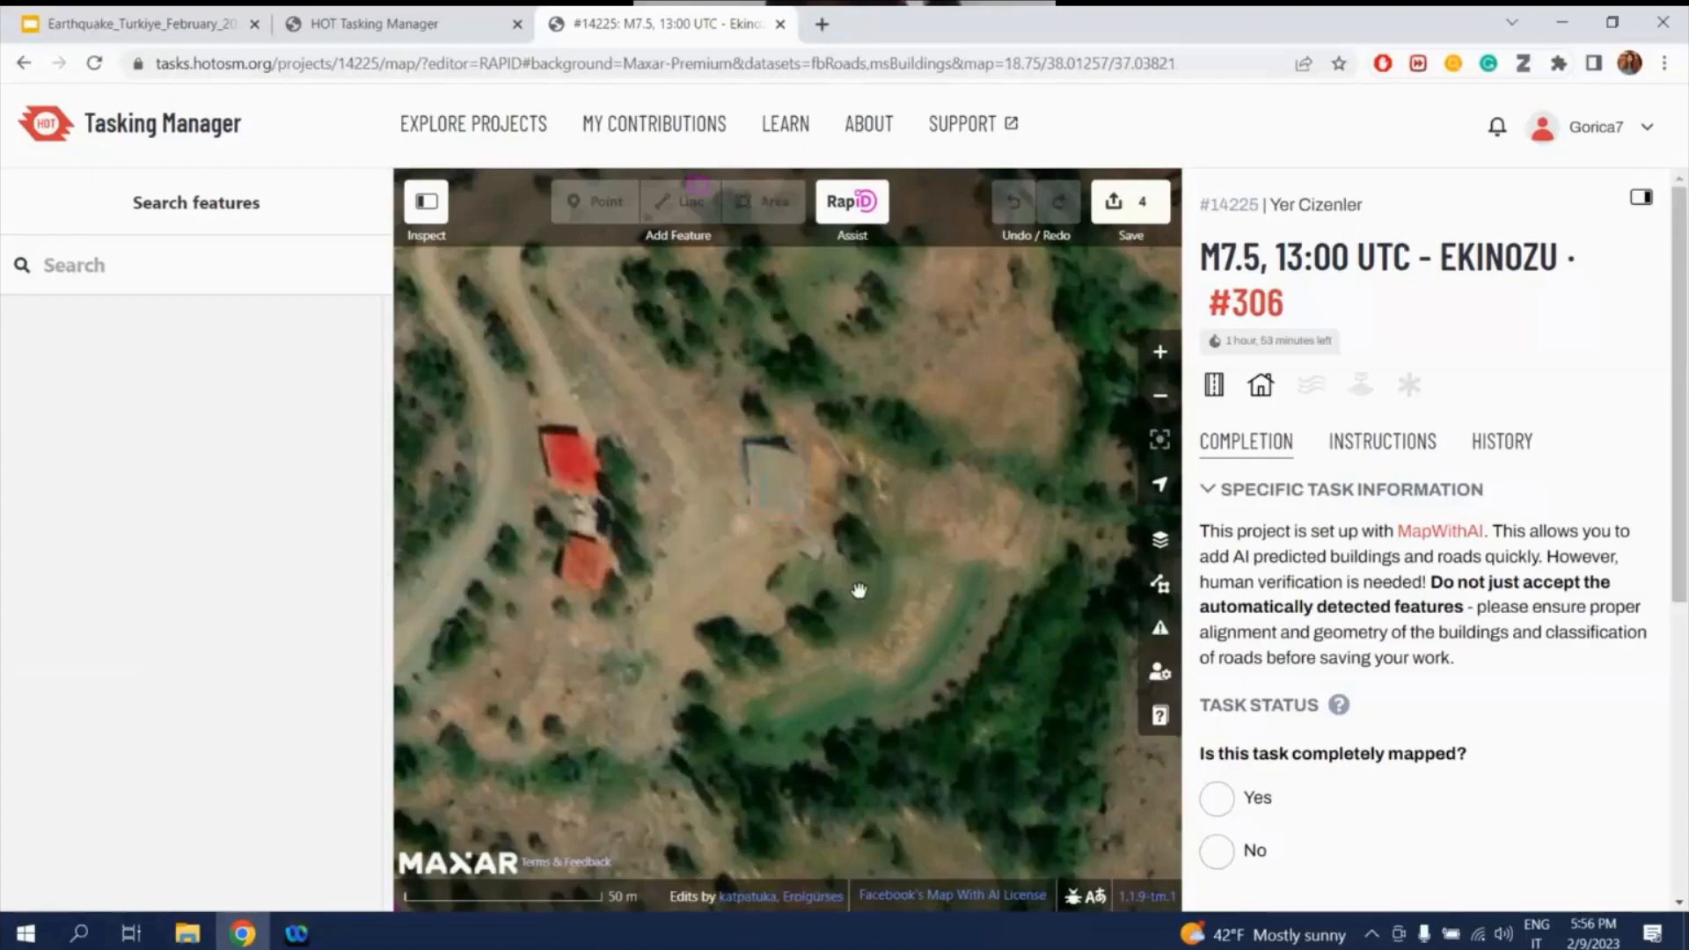
- Check the small suggested building north of the accepted ones against the imagery and ignore the suggestion
{"action": "scroll", "coordinate": [859, 590], "scroll_direction": "down", "scroll_amount": 3}
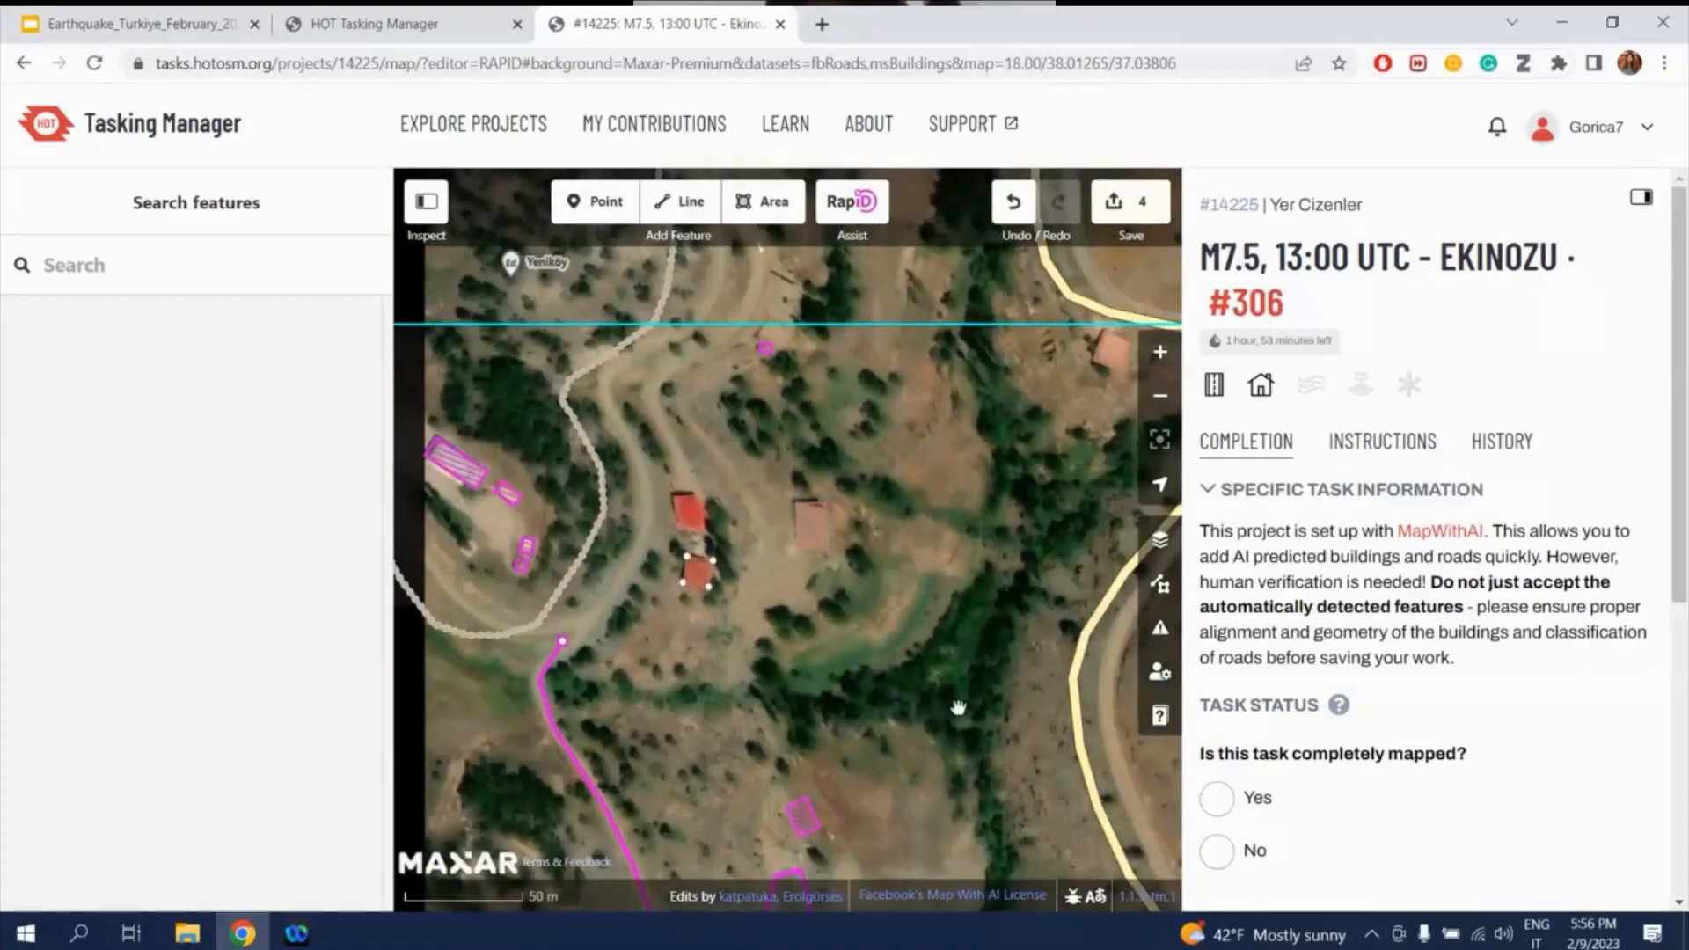
{"action": "scroll", "coordinate": [807, 350], "scroll_direction": "up", "scroll_amount": 3}
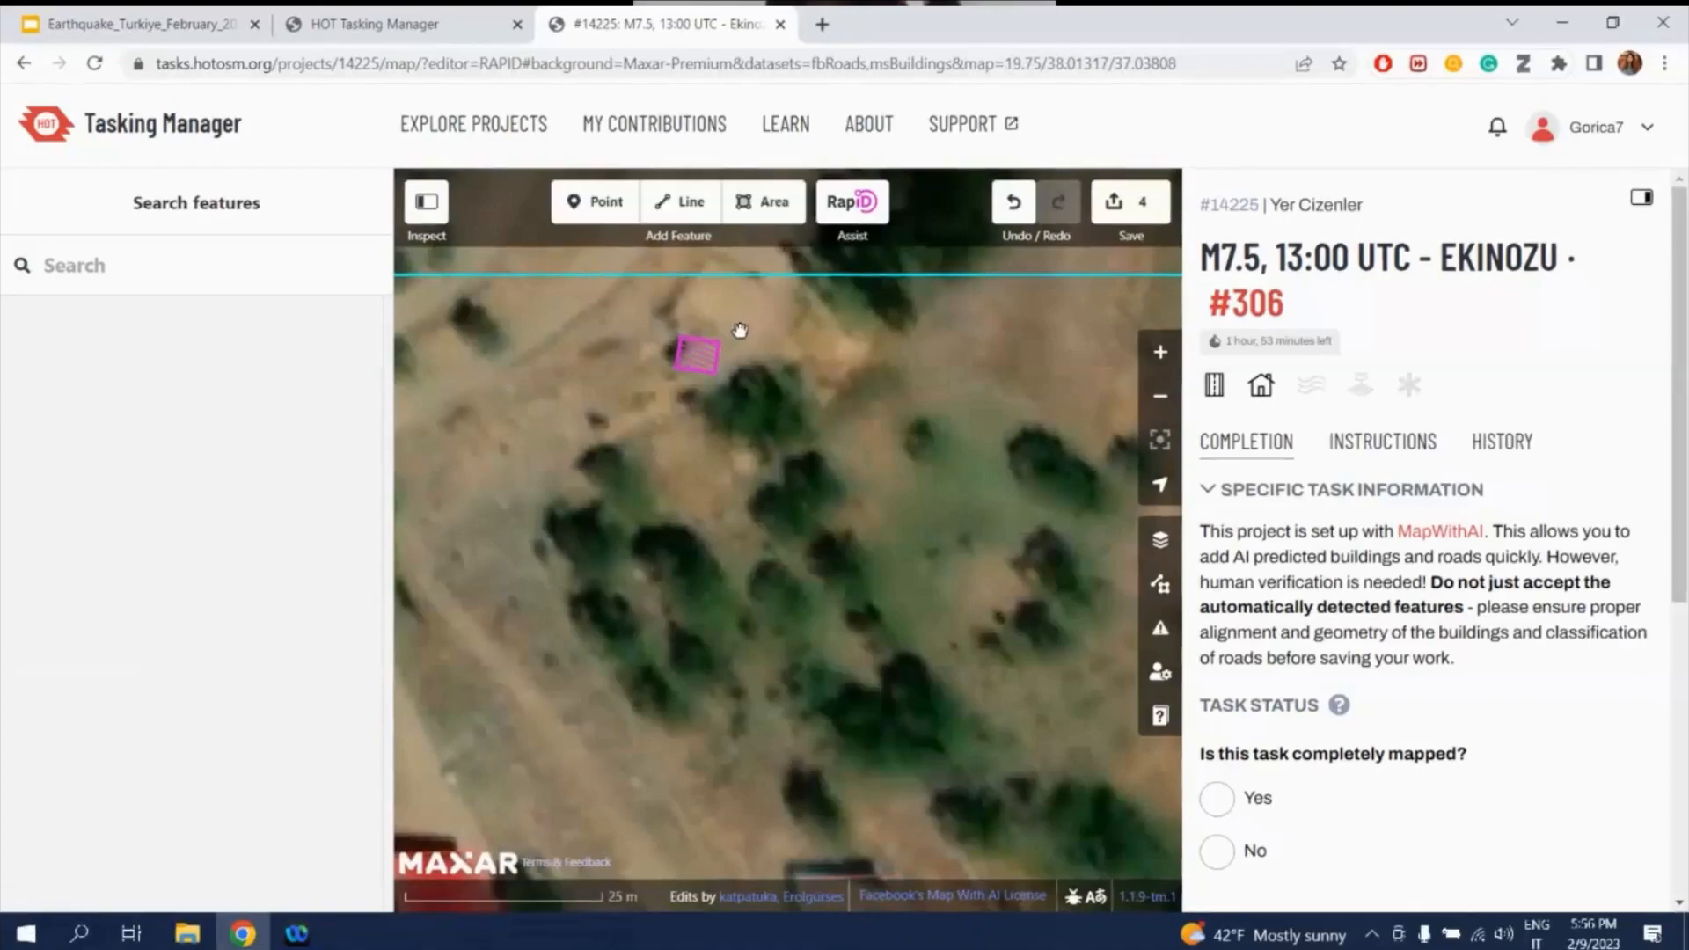
{"action": "key", "text": "shift+r"}
{"action": "key", "text": "shift+r"}
{"action": "left_click", "coordinate": [697, 354]}
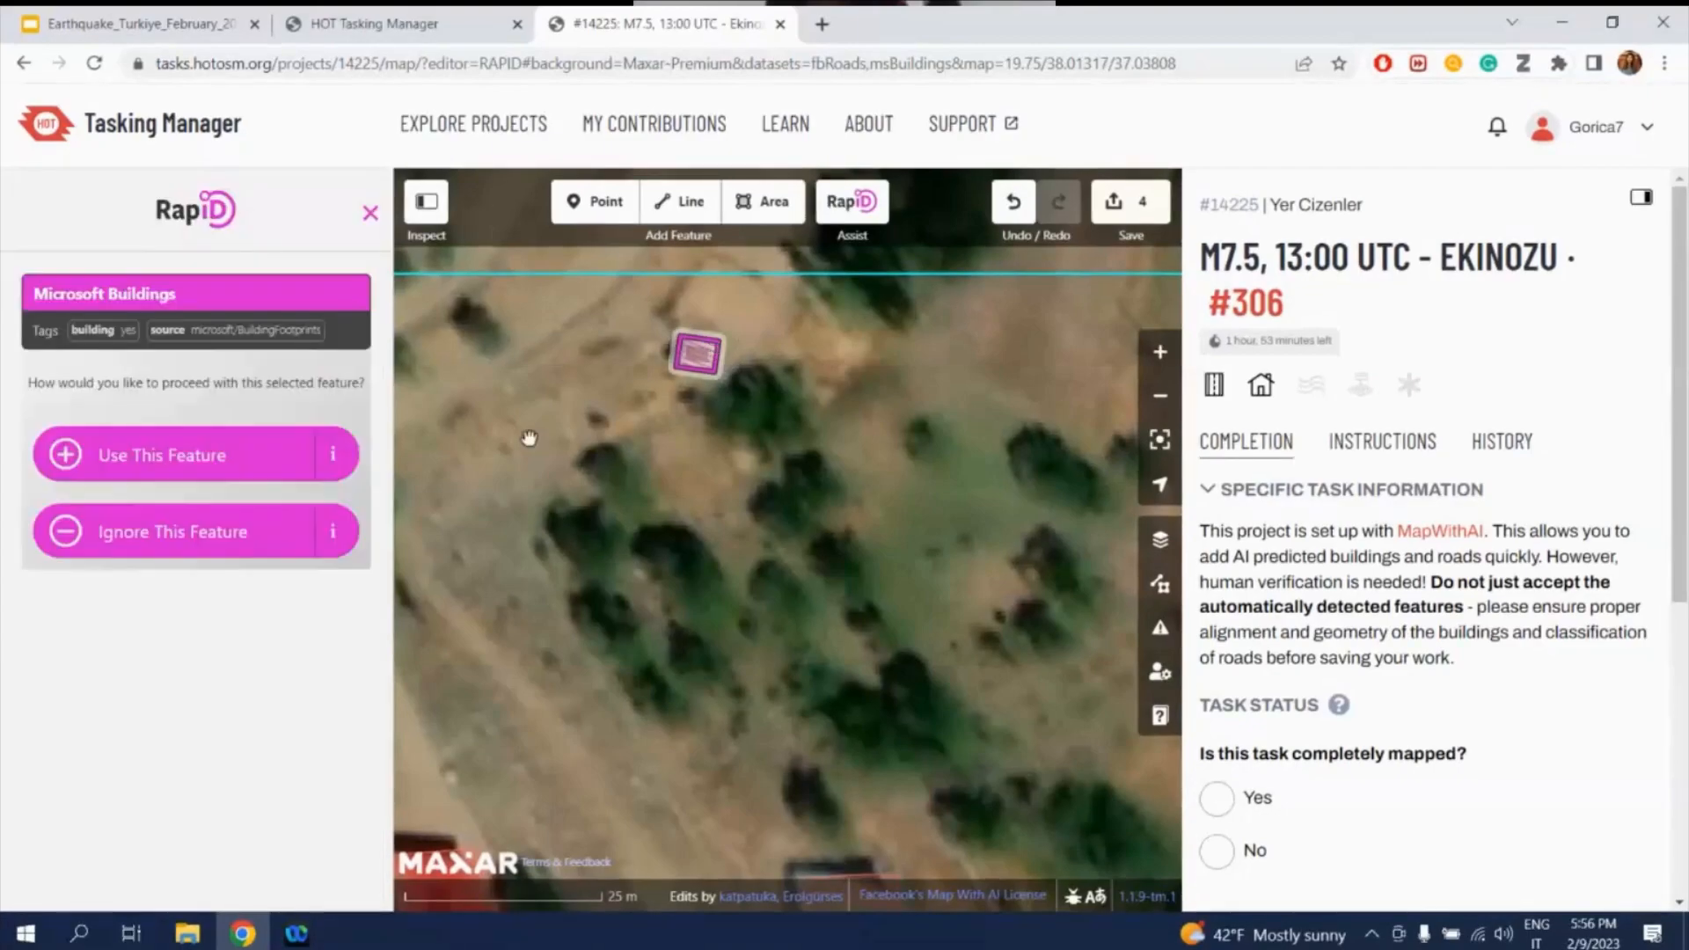
{"action": "left_click", "coordinate": [174, 531]}
- Examine the suggested buildings in the clearing inside the track's loop by toggling the RapiD suggestions off and on
{"action": "scroll", "coordinate": [954, 531], "scroll_direction": "down", "scroll_amount": 2}
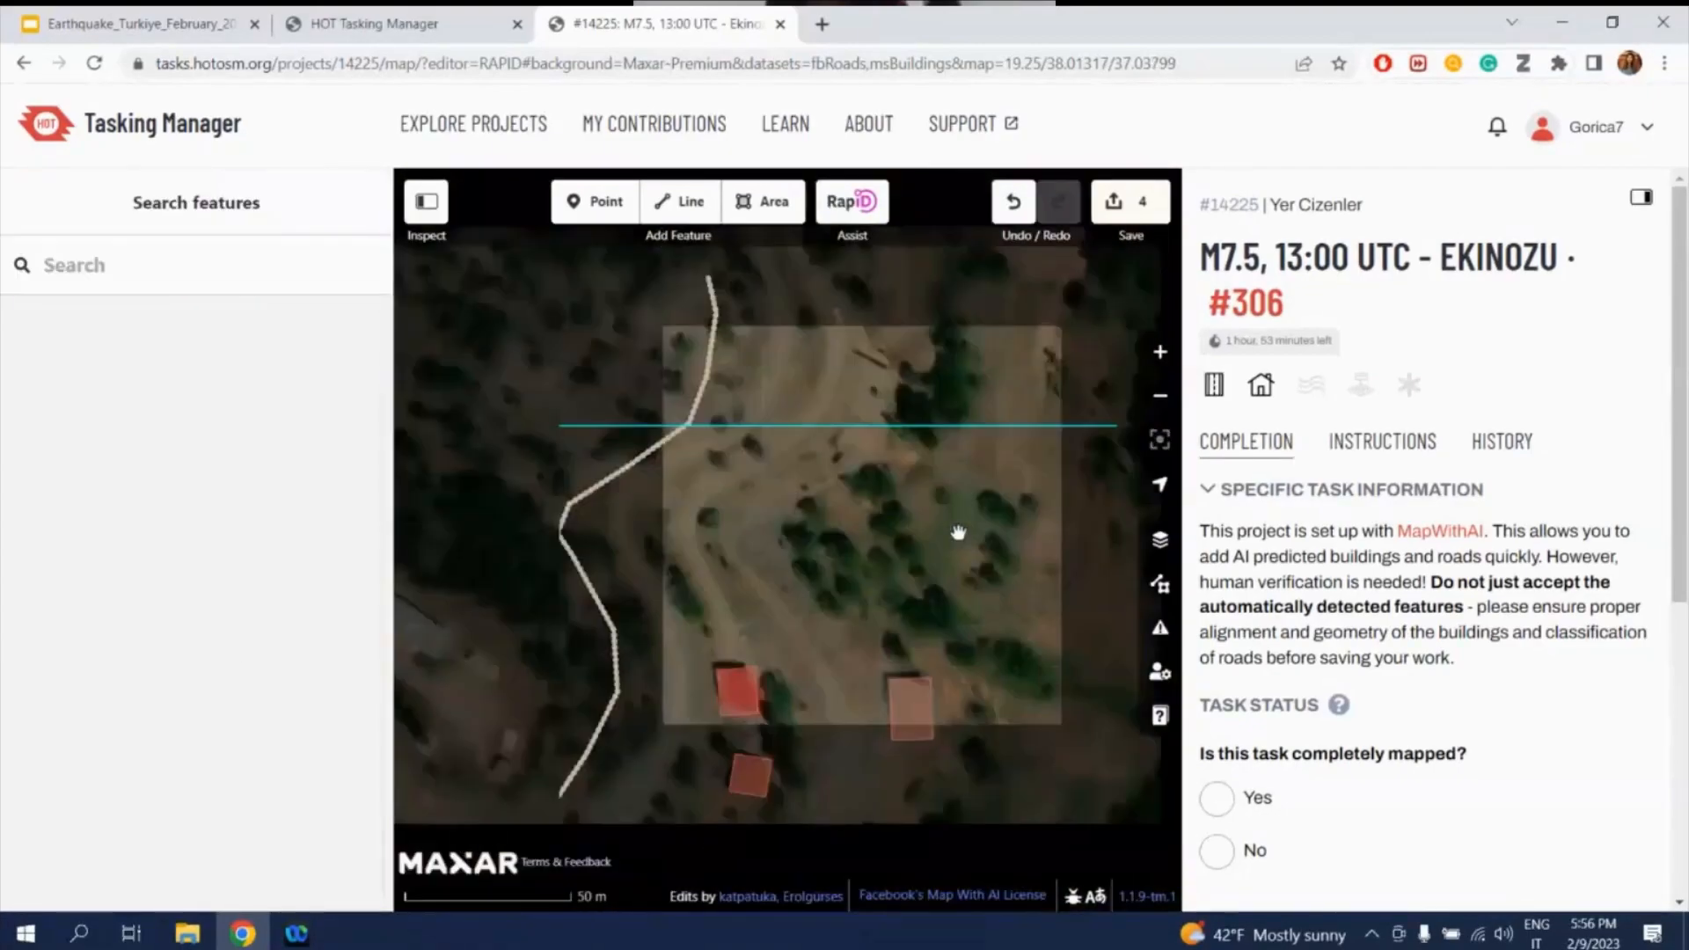
{"action": "left_click_drag", "start_coordinate": [791, 628], "coordinate": [969, 456]}
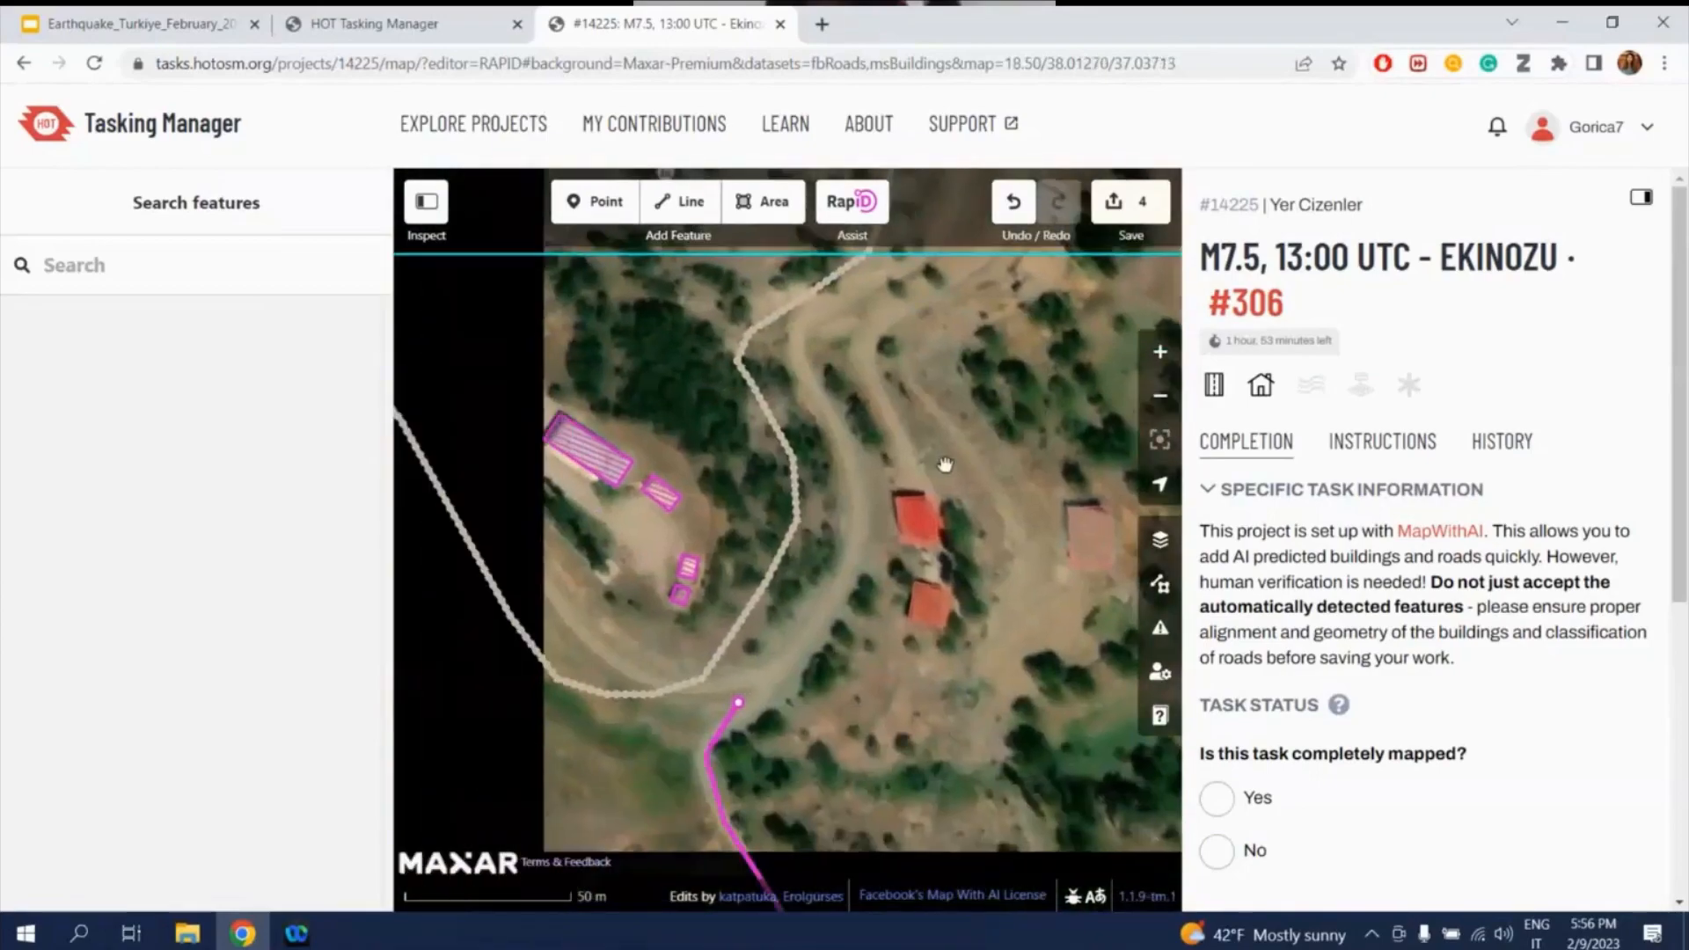
{"action": "left_click_drag", "start_coordinate": [717, 438], "coordinate": [874, 547]}
{"action": "scroll", "coordinate": [791, 528], "scroll_direction": "up", "scroll_amount": 3}
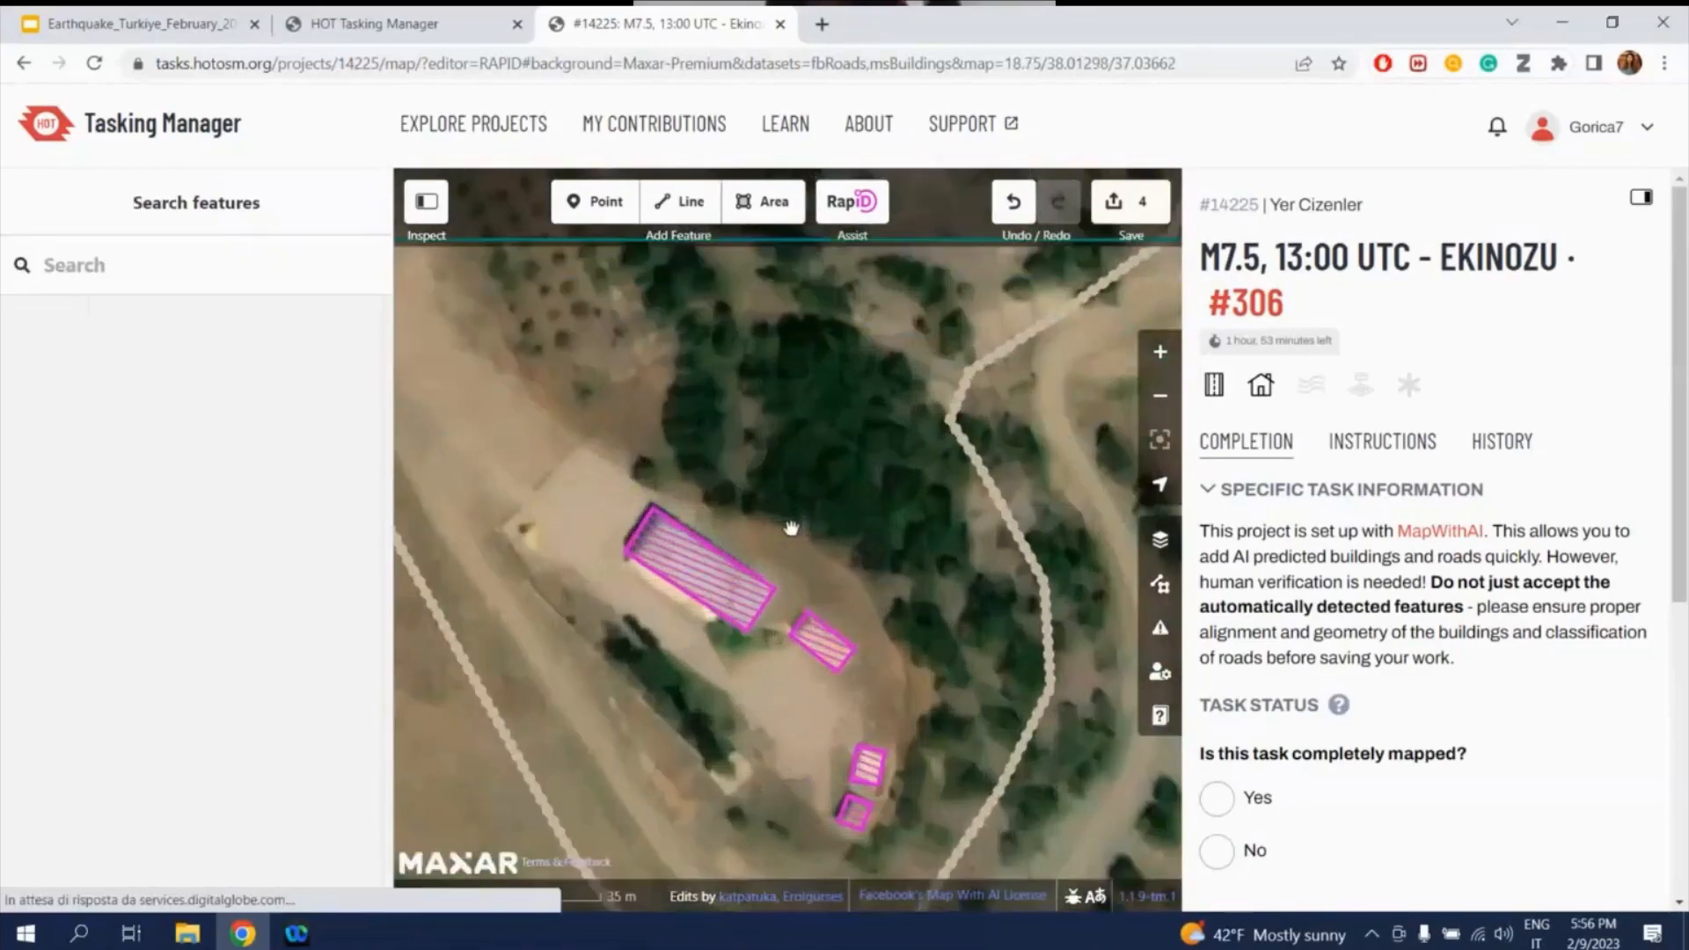
{"action": "scroll", "coordinate": [790, 527], "scroll_direction": "up", "scroll_amount": 2}
{"action": "key", "text": "shift+r"}
{"action": "key", "text": "shift+r"}
{"action": "key", "text": "shift+r"}
{"action": "key", "text": "shift+r"}
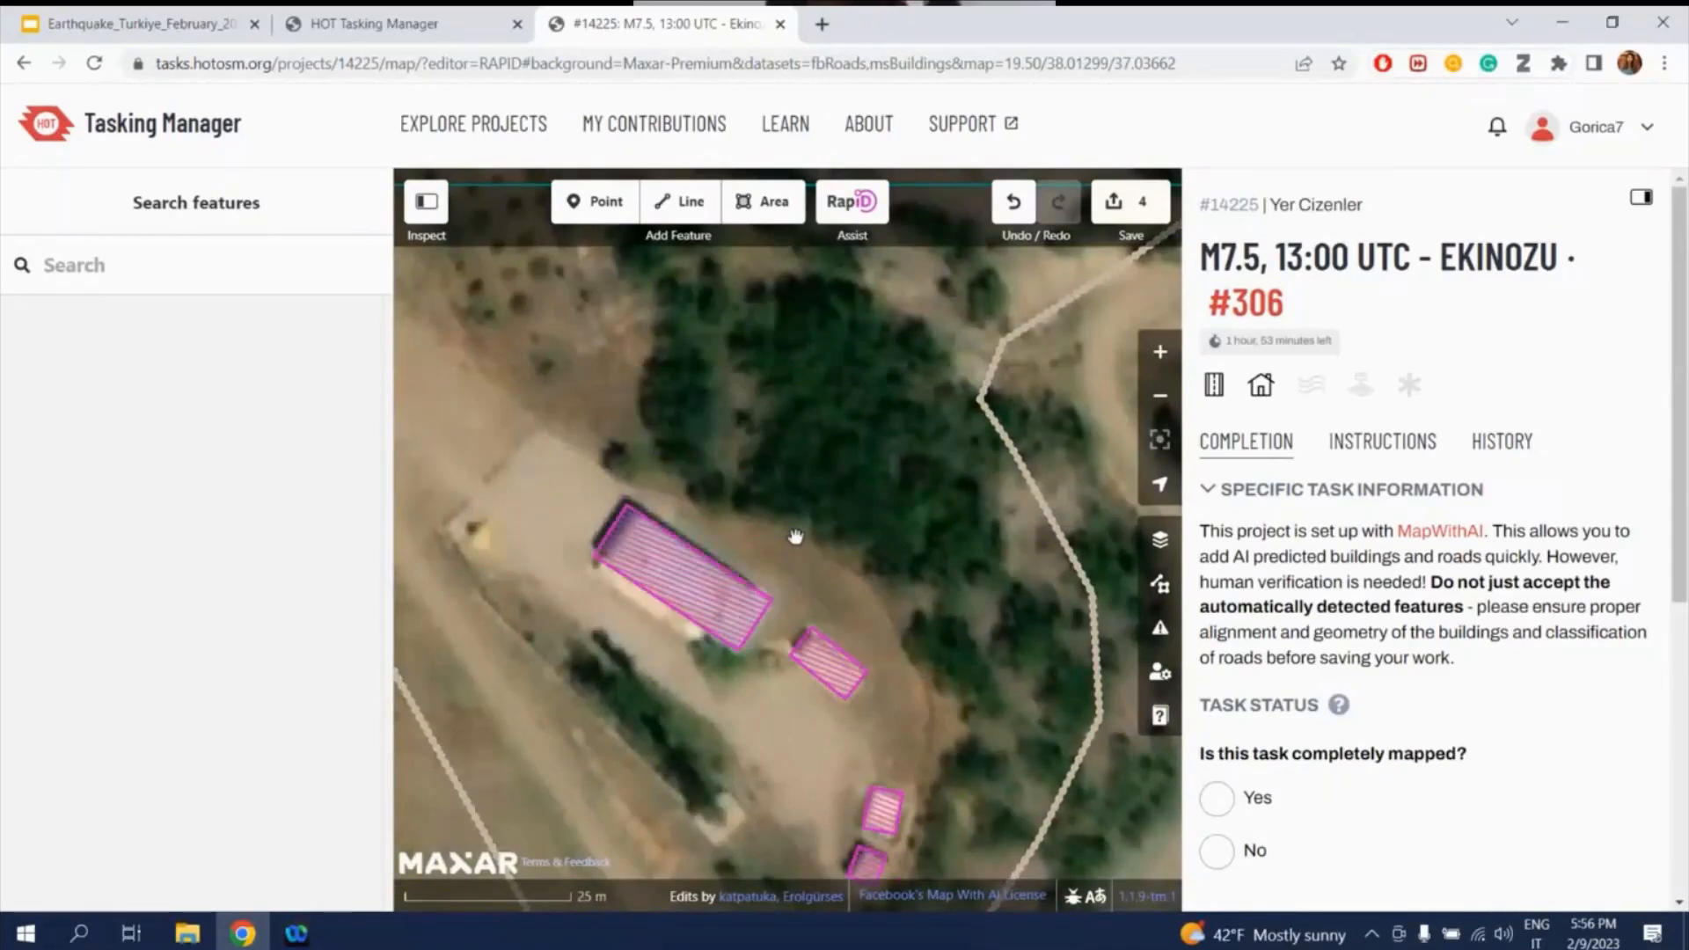
- Accept the suggested footprint of the large elongated building in the clearing inside the track's loop
{"action": "left_click", "coordinate": [746, 614]}
{"action": "left_click", "coordinate": [114, 481]}
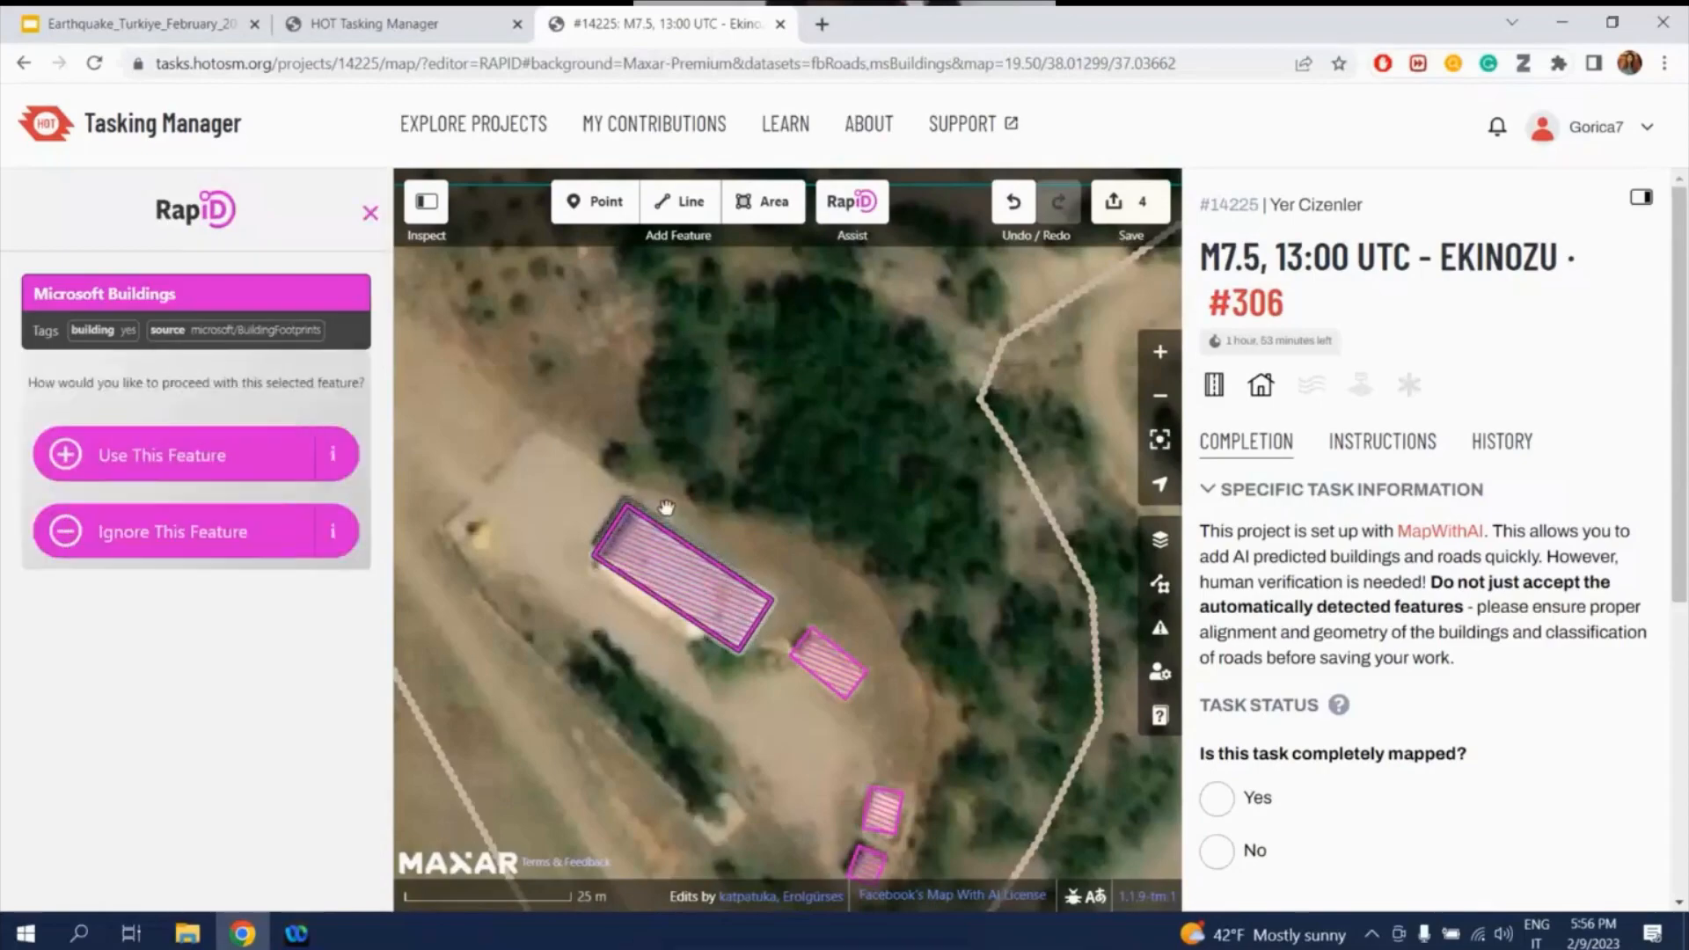
{"action": "scroll", "coordinate": [774, 455], "scroll_direction": "down", "scroll_amount": 2}
- Inspect the small suggested building southeast of the accepted one, comparing the remaining suggestions in the clearing with the bare imagery
{"action": "left_click", "coordinate": [837, 621]}
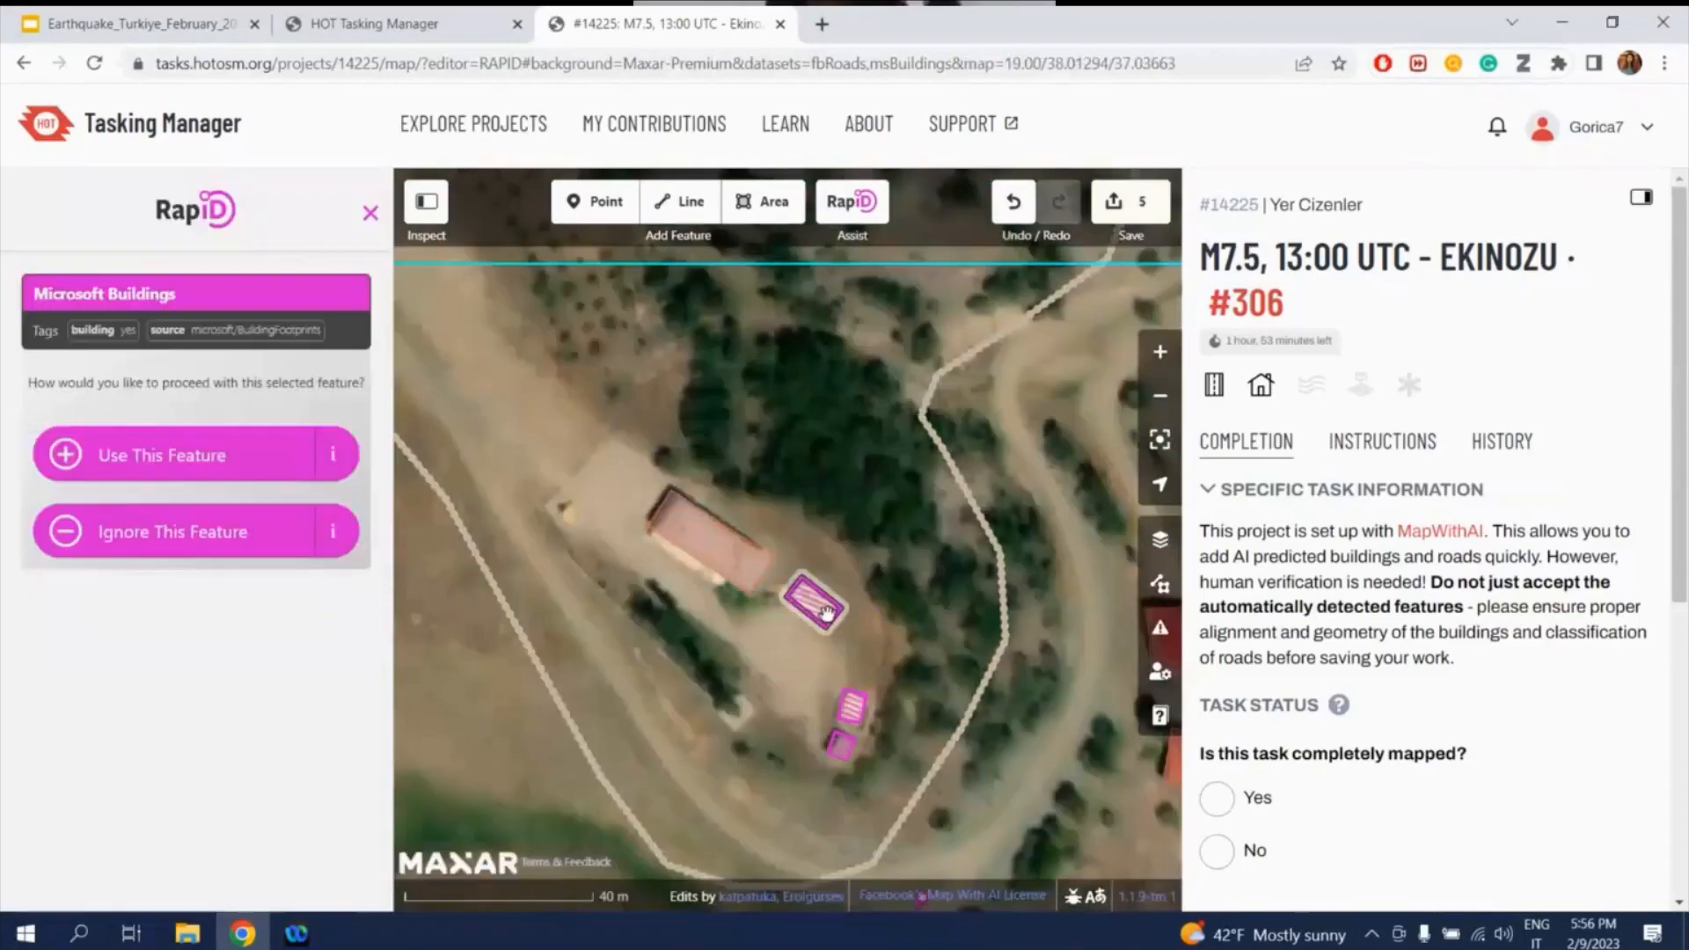
{"action": "key", "text": "shift+r"}
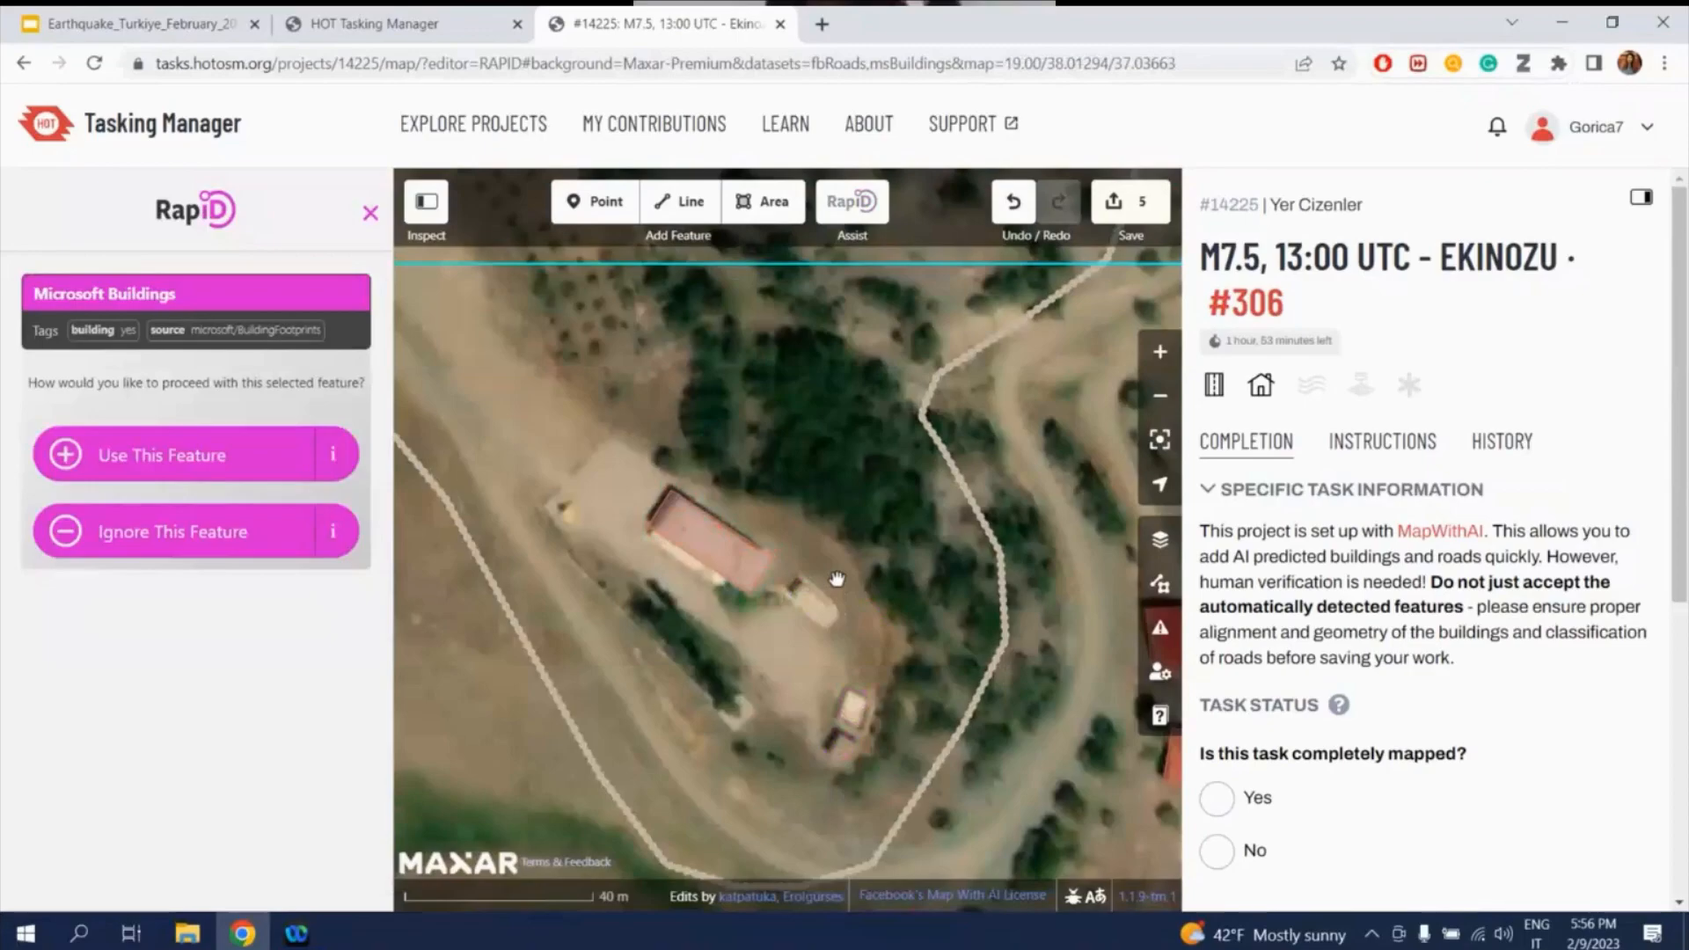
{"action": "key", "text": "shift+r"}
{"action": "key", "text": "shift+r"}
{"action": "scroll", "coordinate": [872, 795], "scroll_direction": "up", "scroll_amount": 1}
{"action": "scroll", "coordinate": [871, 795], "scroll_direction": "up", "scroll_amount": 1}
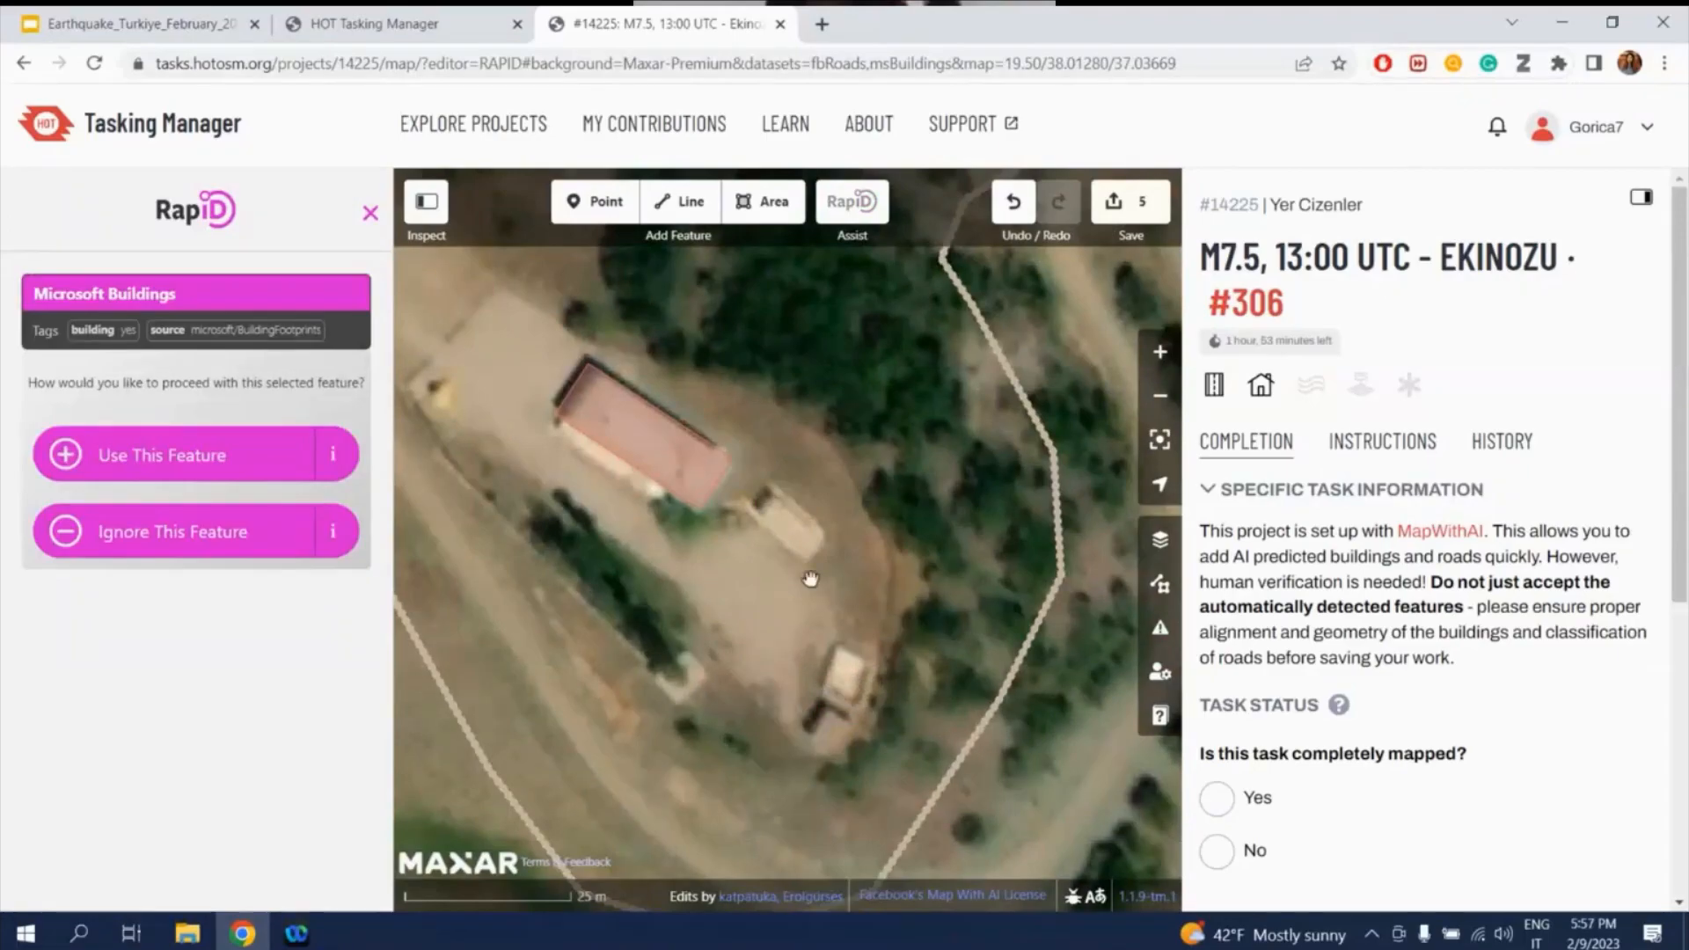
{"action": "key", "text": "shift+d"}
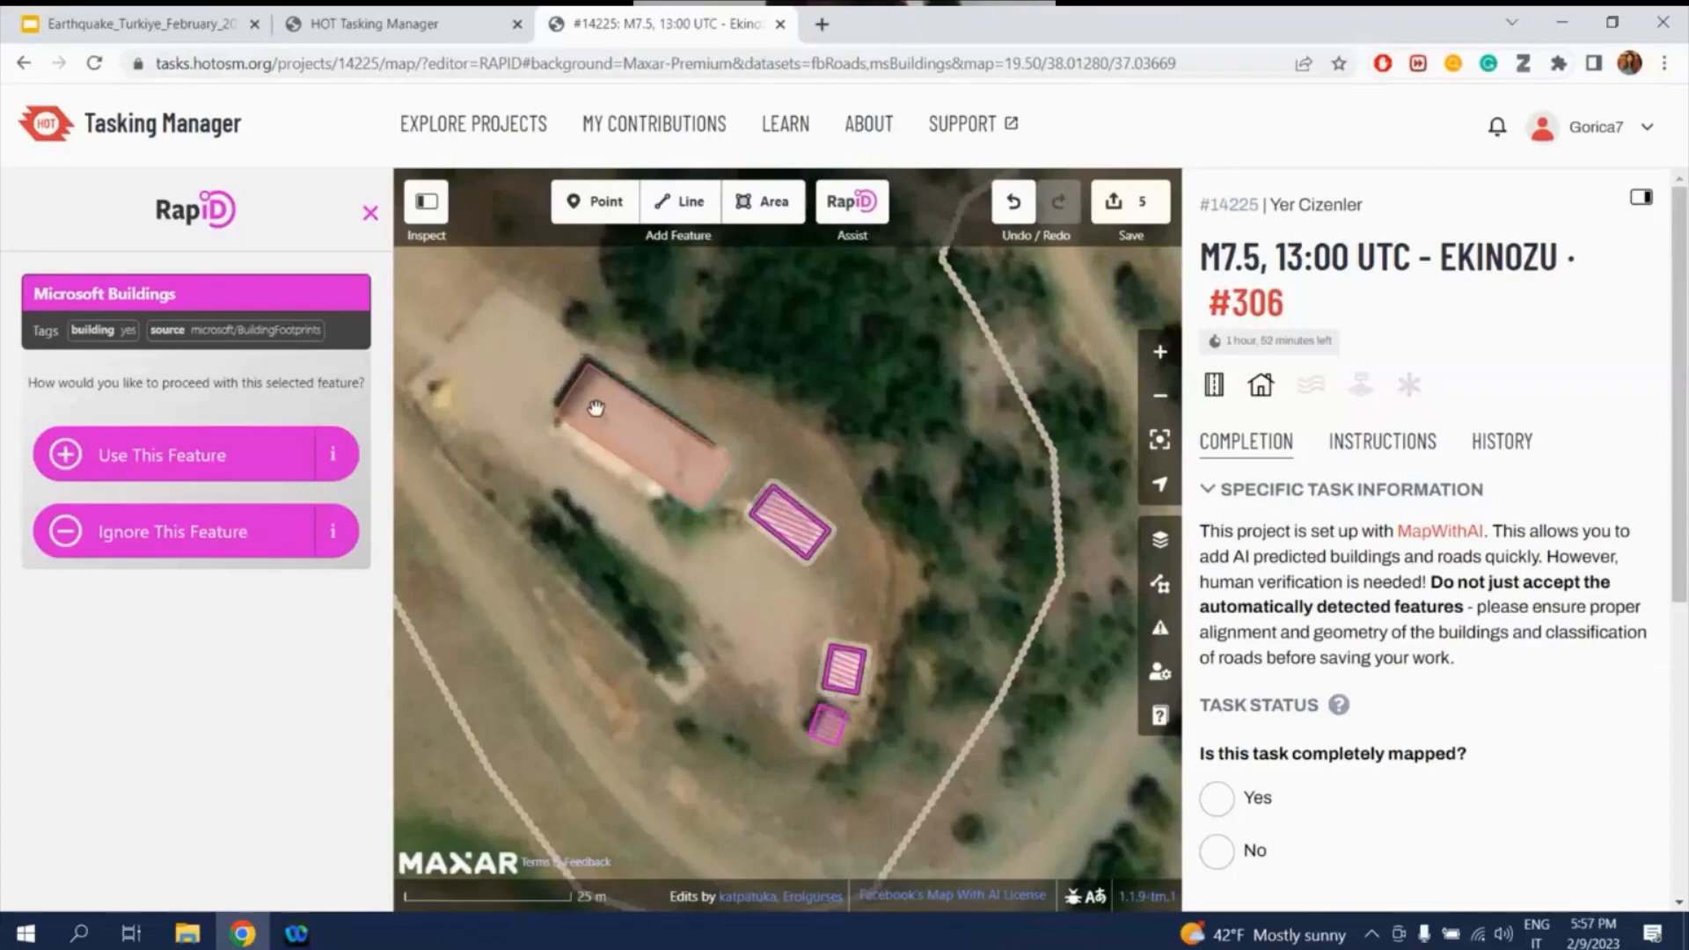
- With the OSM data temporarily hidden, check the southernmost small suggested building in the clearing against the imagery and accept it
{"action": "key", "text": "alt+w"}
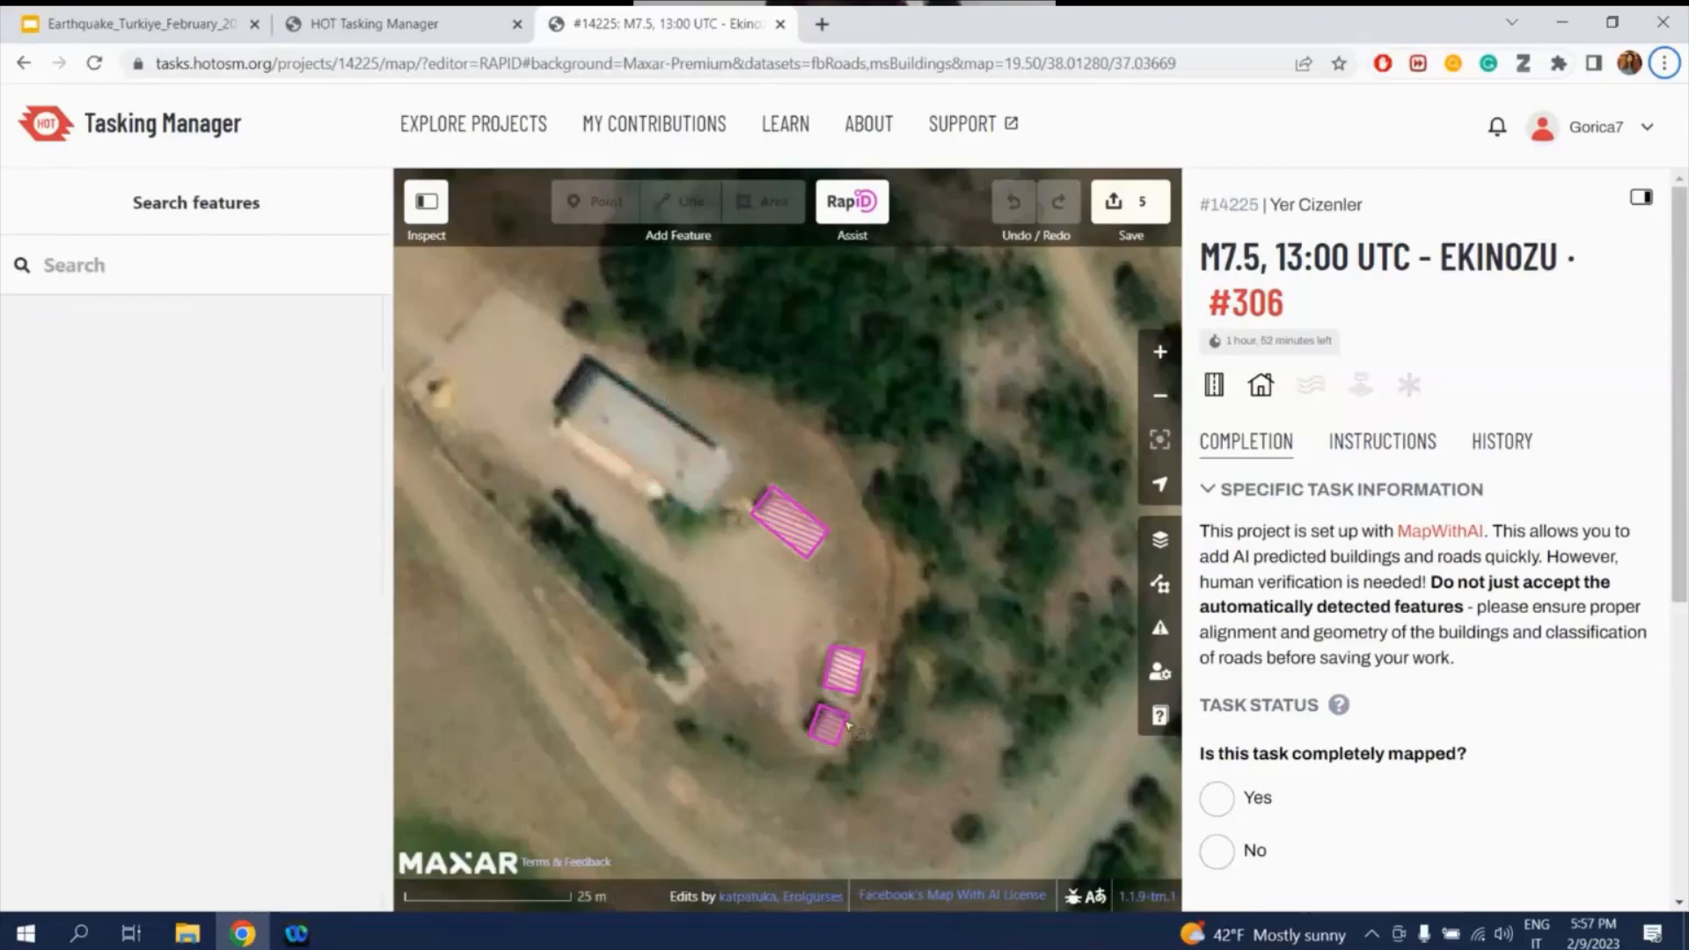
{"action": "key", "text": "shift+r"}
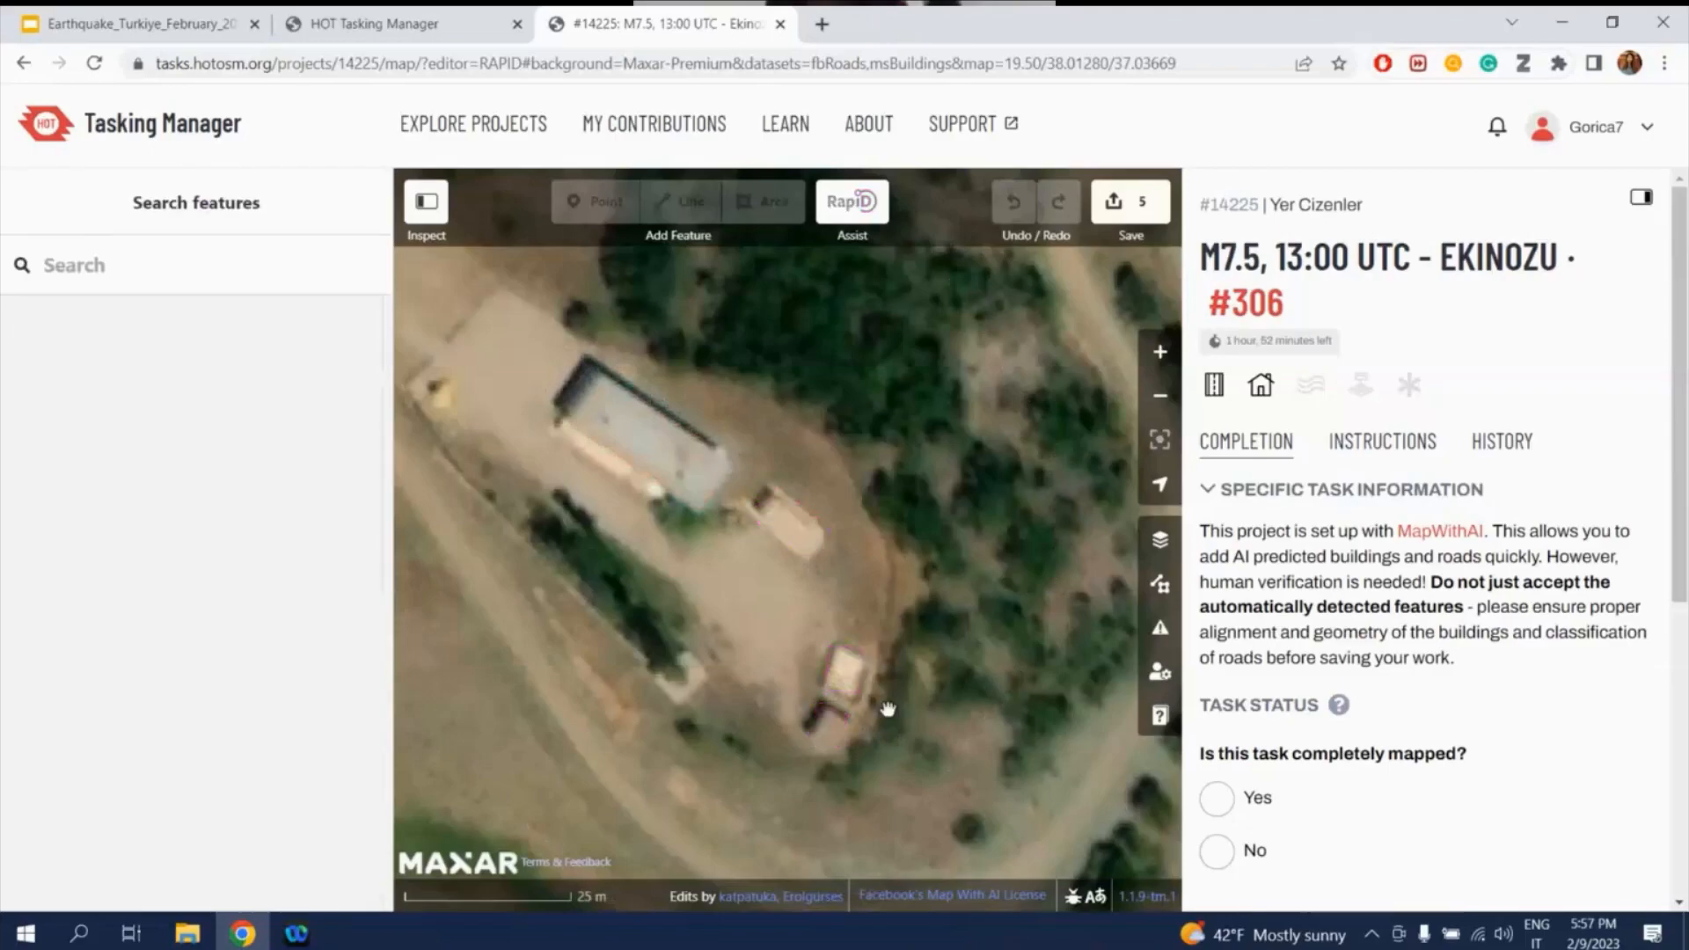
{"action": "key", "text": "shift+r"}
{"action": "left_click", "coordinate": [830, 723]}
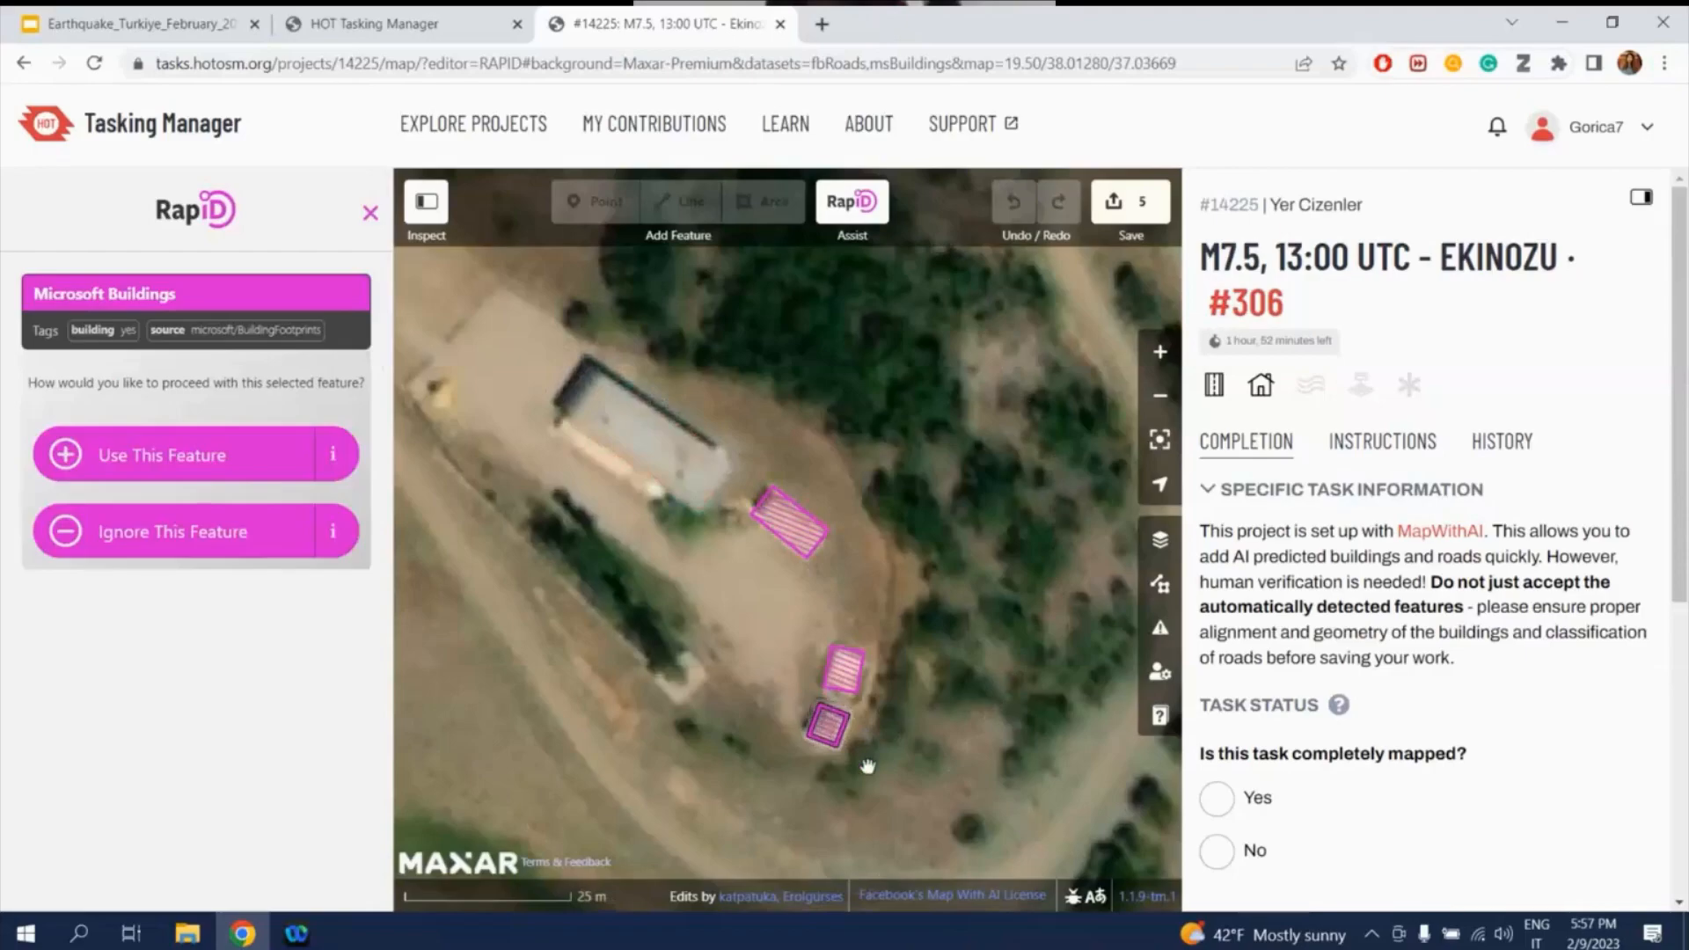
{"action": "key", "text": "a"}
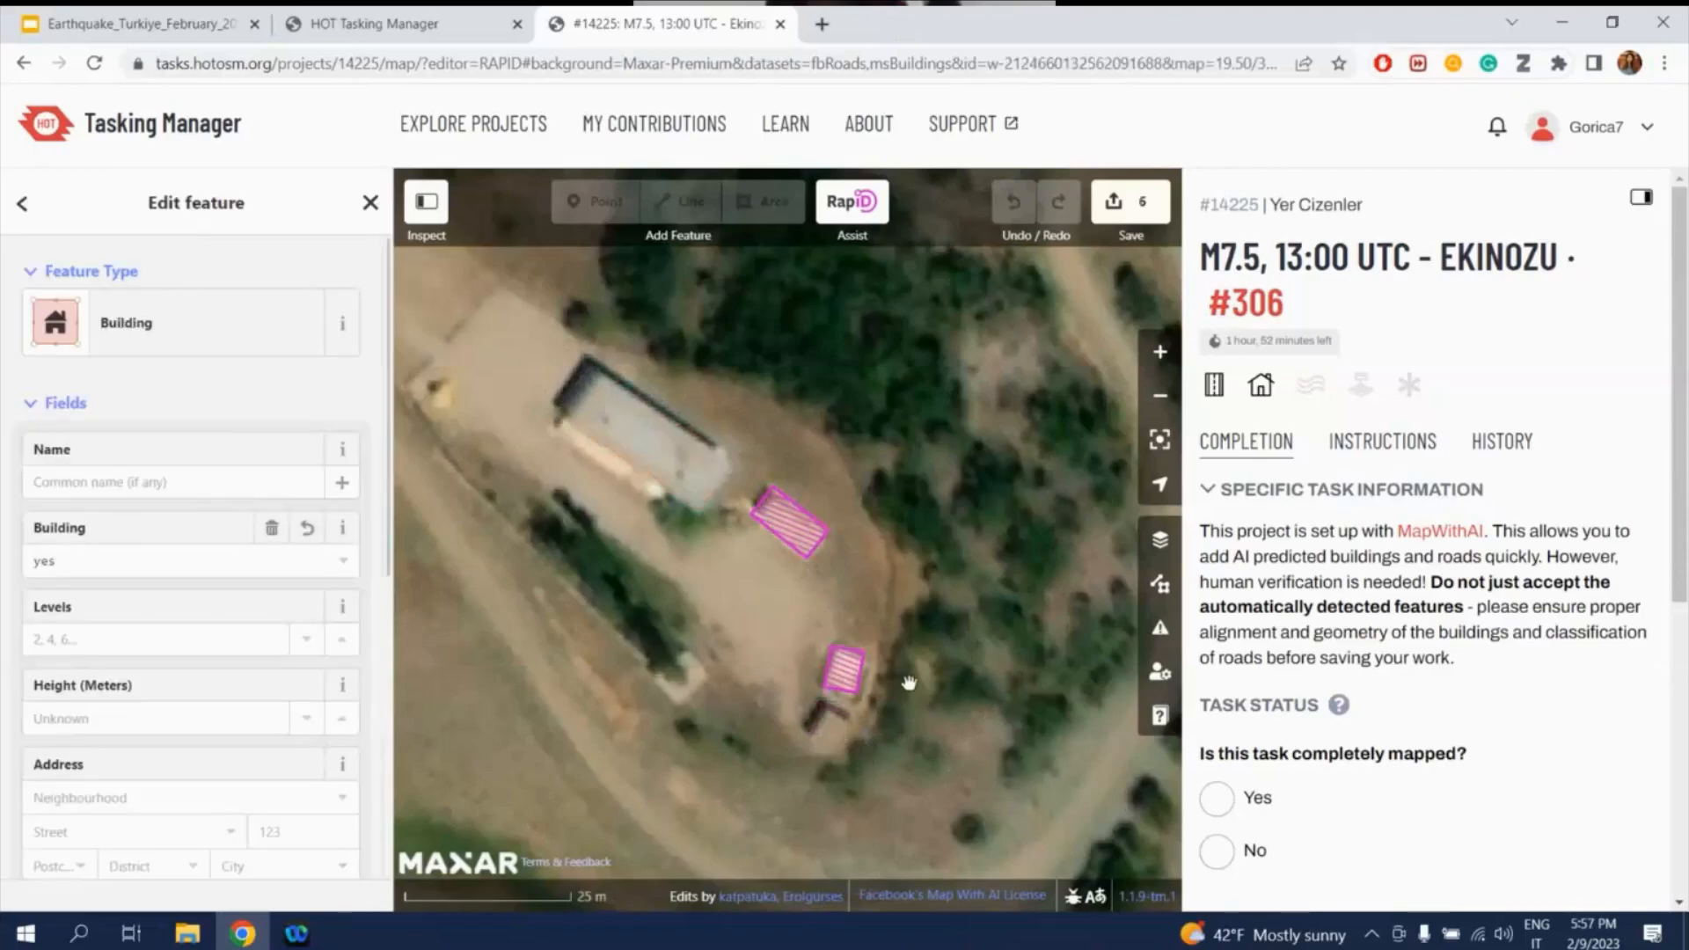
{"action": "key", "text": "alt+w"}
- Follow the suggested road south from the track's loop through its hairpin bends and examine its alignment with the imagery
{"action": "scroll", "coordinate": [908, 451], "scroll_direction": "down", "scroll_amount": 2}
{"action": "left_click_drag", "start_coordinate": [1016, 749], "coordinate": [968, 441]}
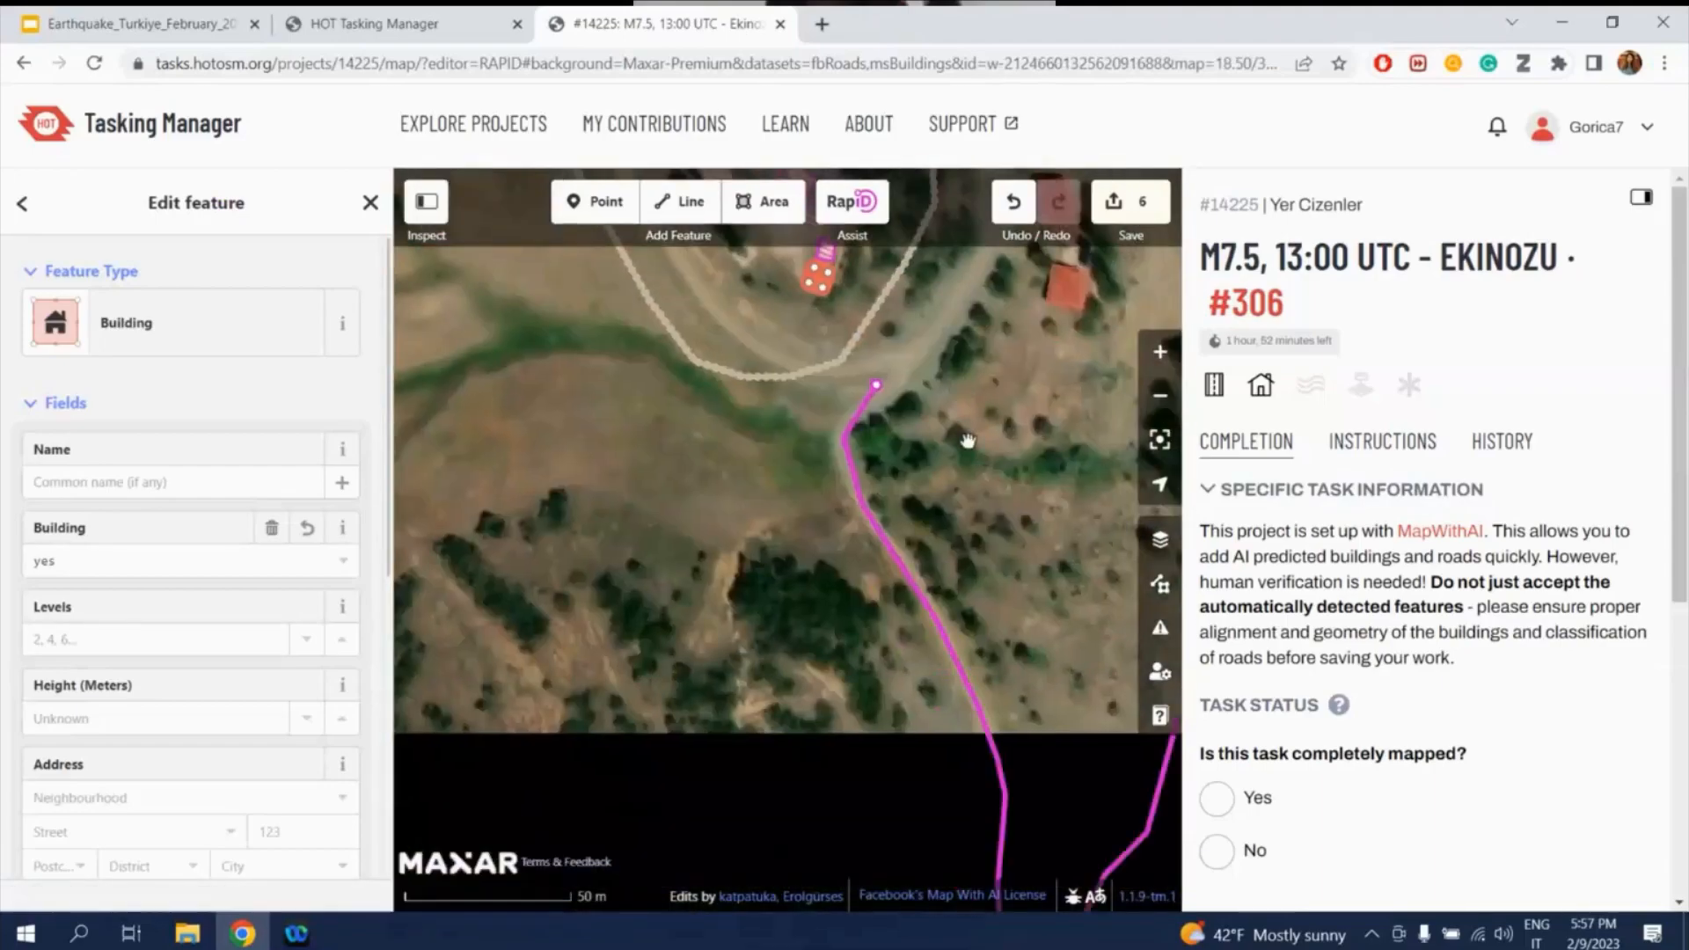
{"action": "left_click_drag", "start_coordinate": [996, 546], "coordinate": [675, 336]}
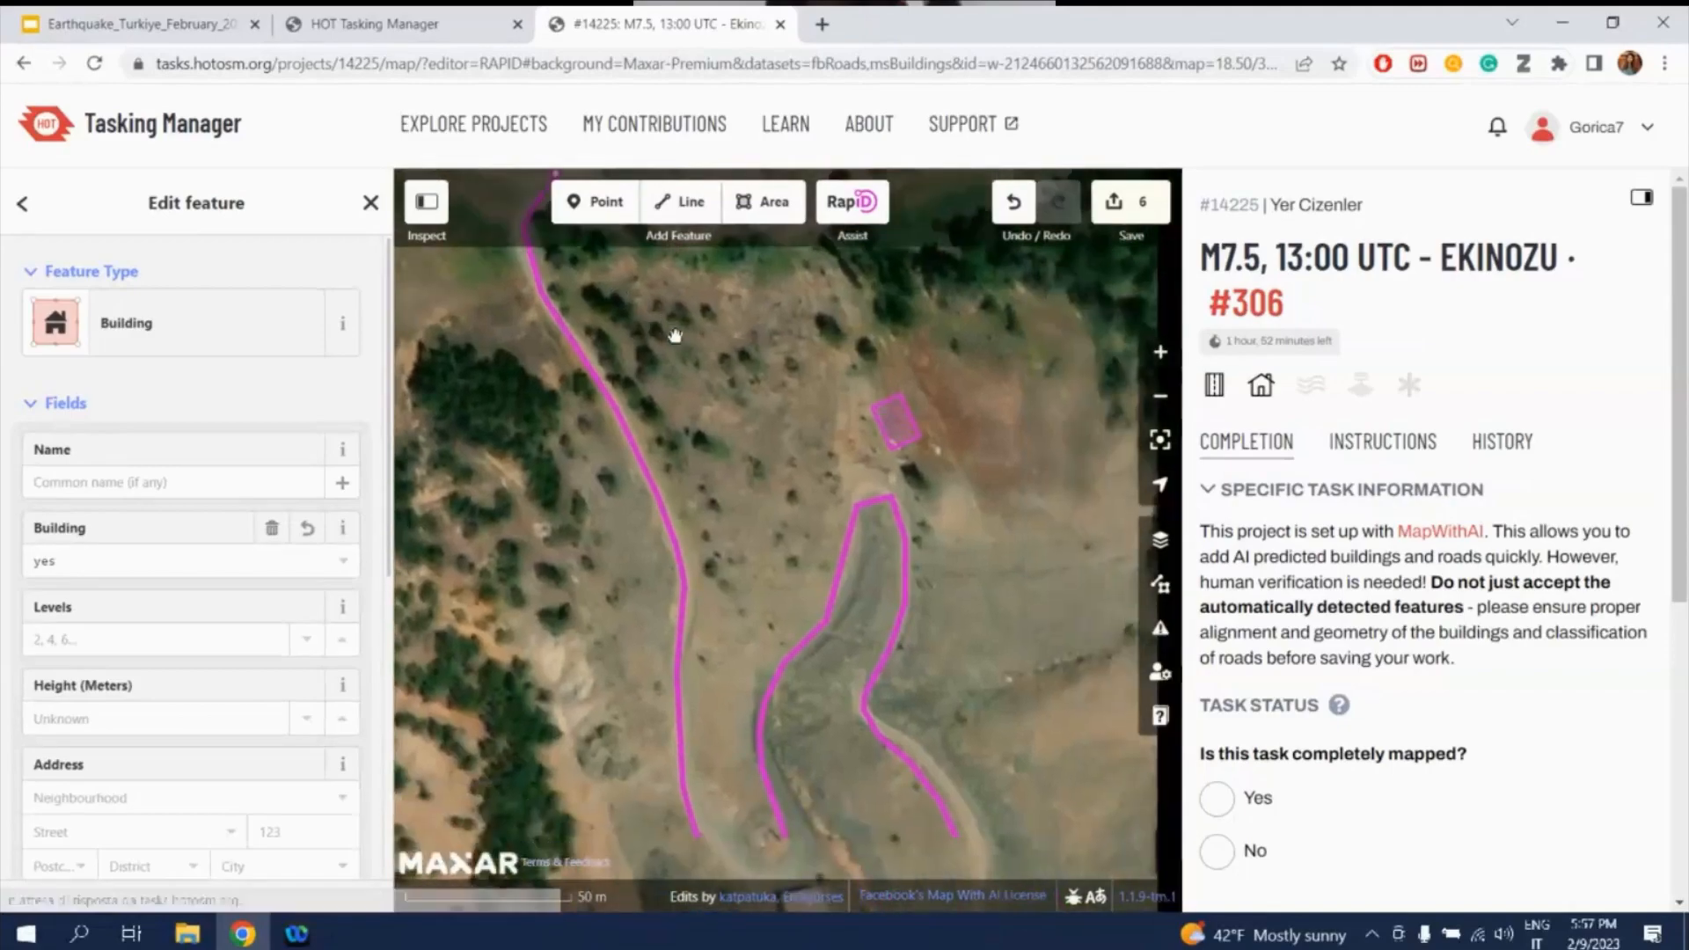
{"action": "left_click_drag", "start_coordinate": [772, 458], "coordinate": [609, 255]}
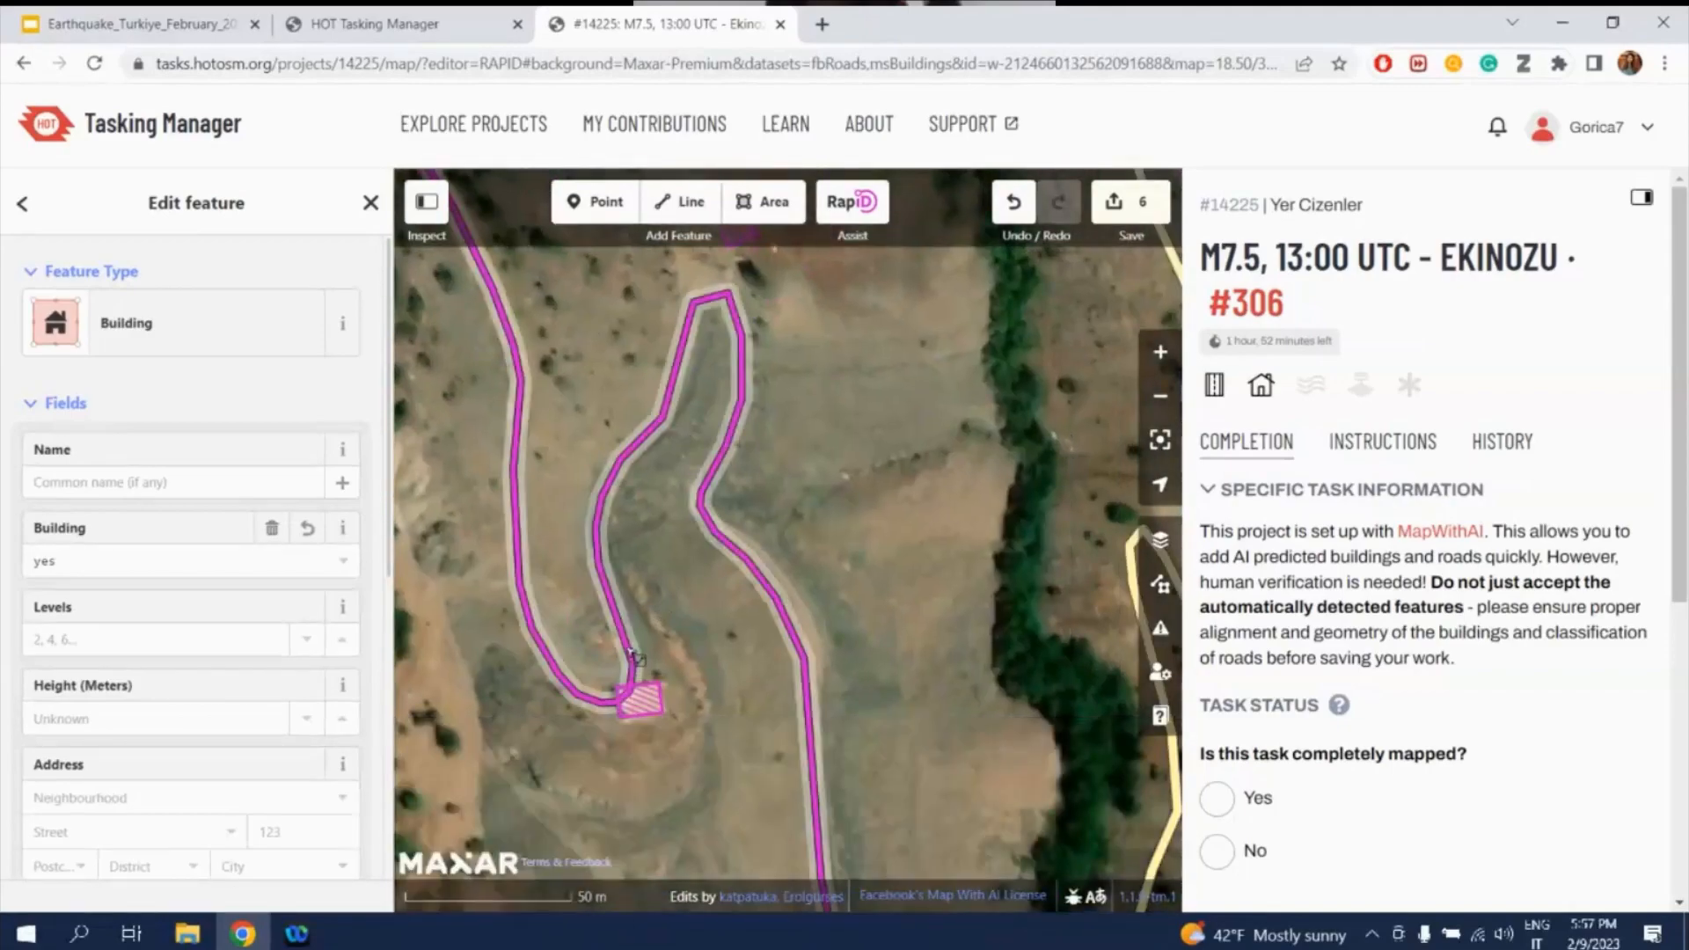
{"action": "left_click_drag", "start_coordinate": [774, 653], "coordinate": [511, 408]}
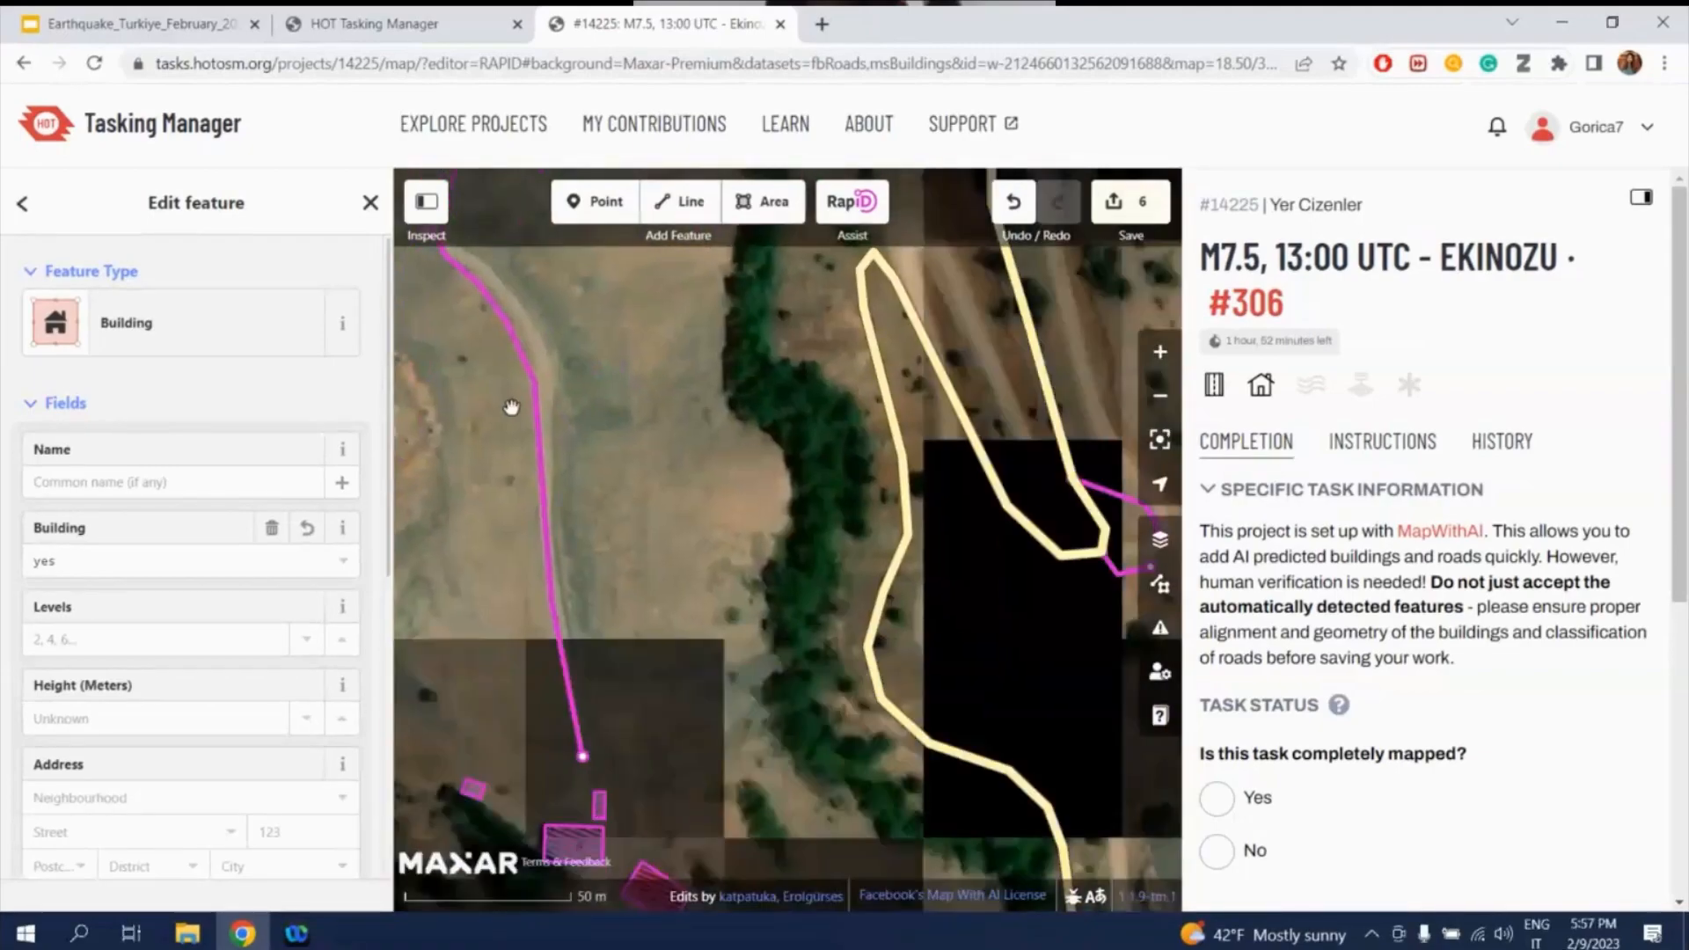
{"action": "scroll", "coordinate": [592, 423], "scroll_direction": "up", "scroll_amount": 3}
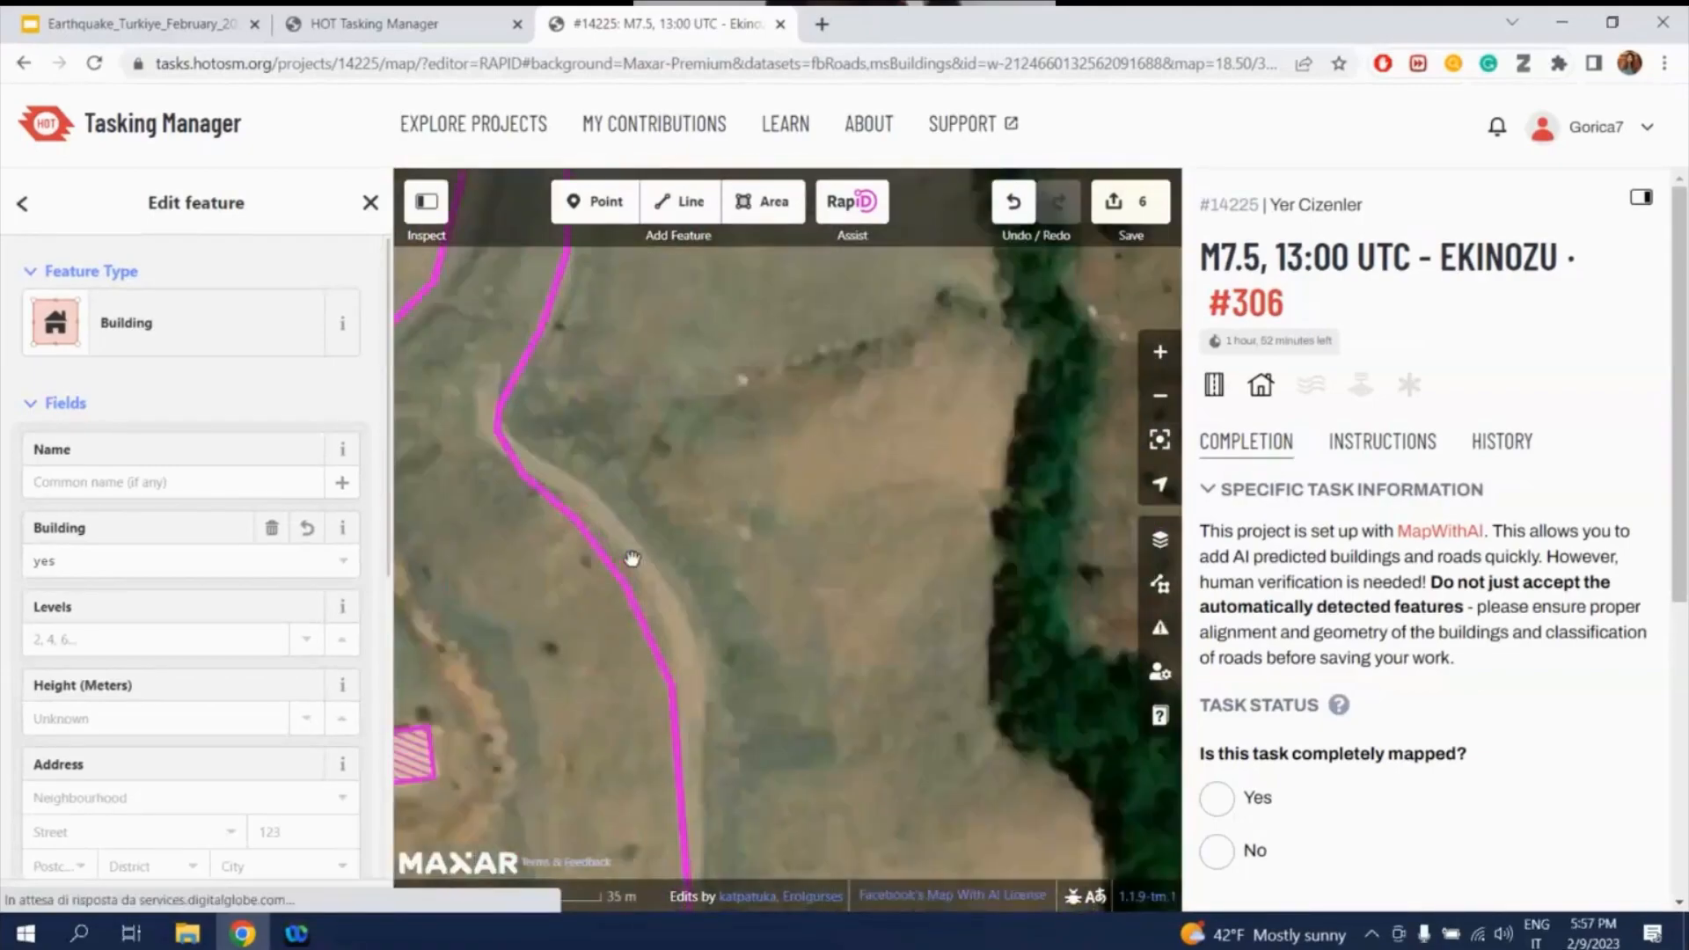
{"action": "scroll", "coordinate": [737, 528], "scroll_direction": "down", "scroll_amount": 3}
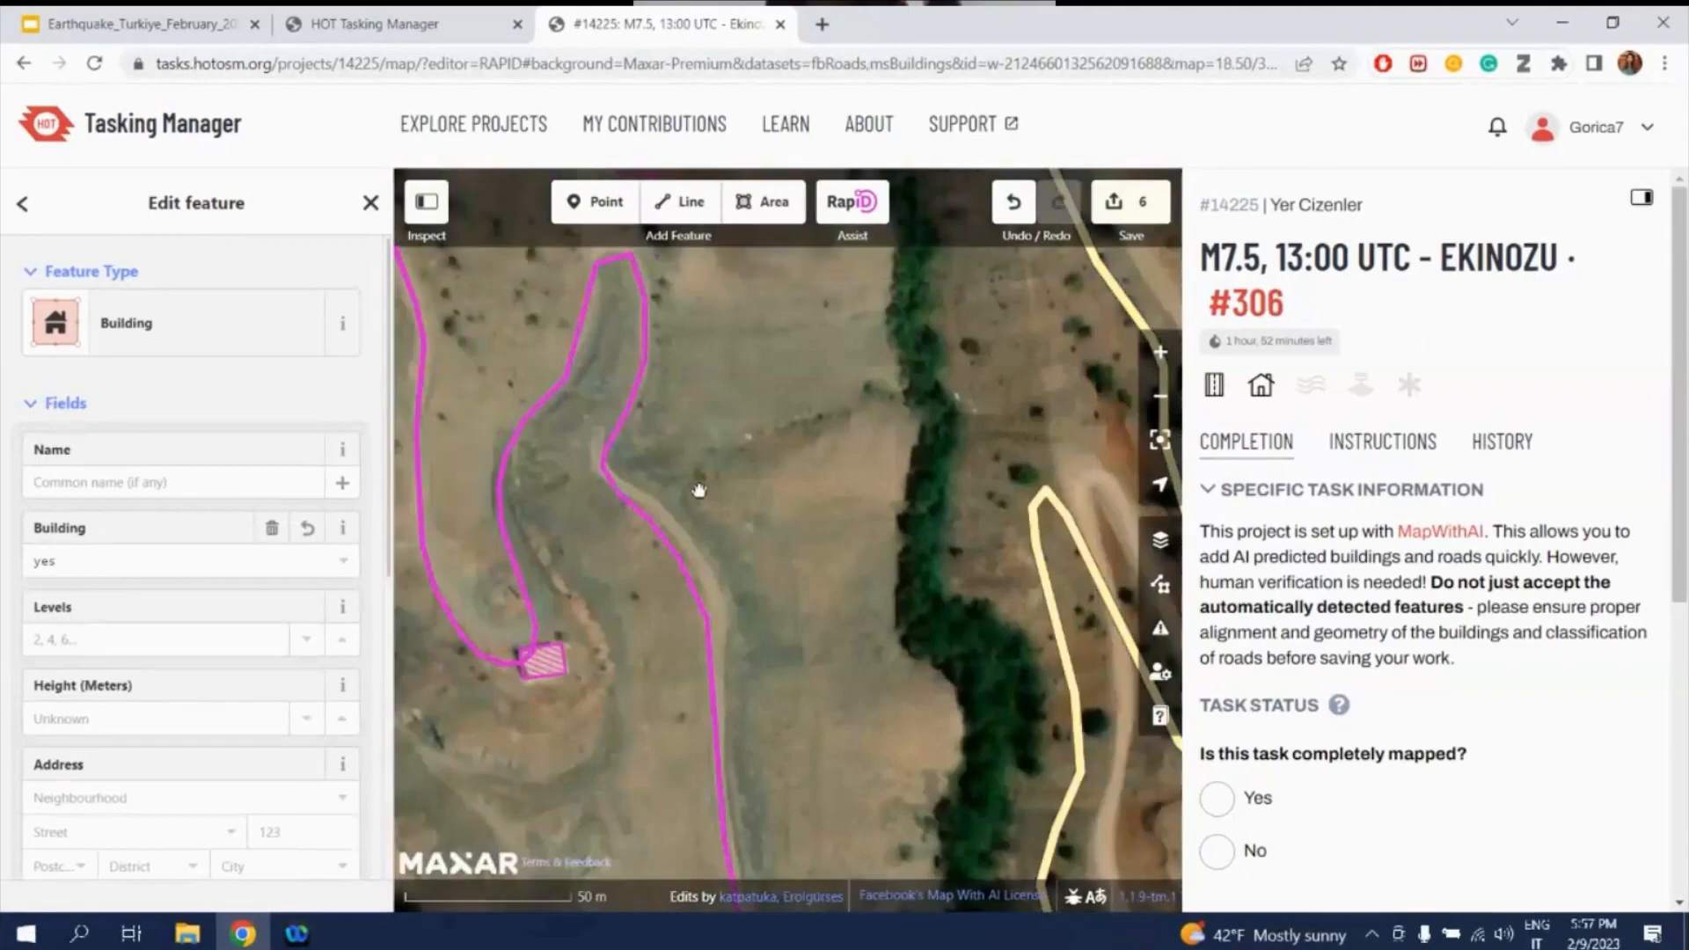
{"action": "left_click_drag", "start_coordinate": [816, 556], "coordinate": [943, 809]}
{"action": "left_click_drag", "start_coordinate": [792, 509], "coordinate": [625, 324]}
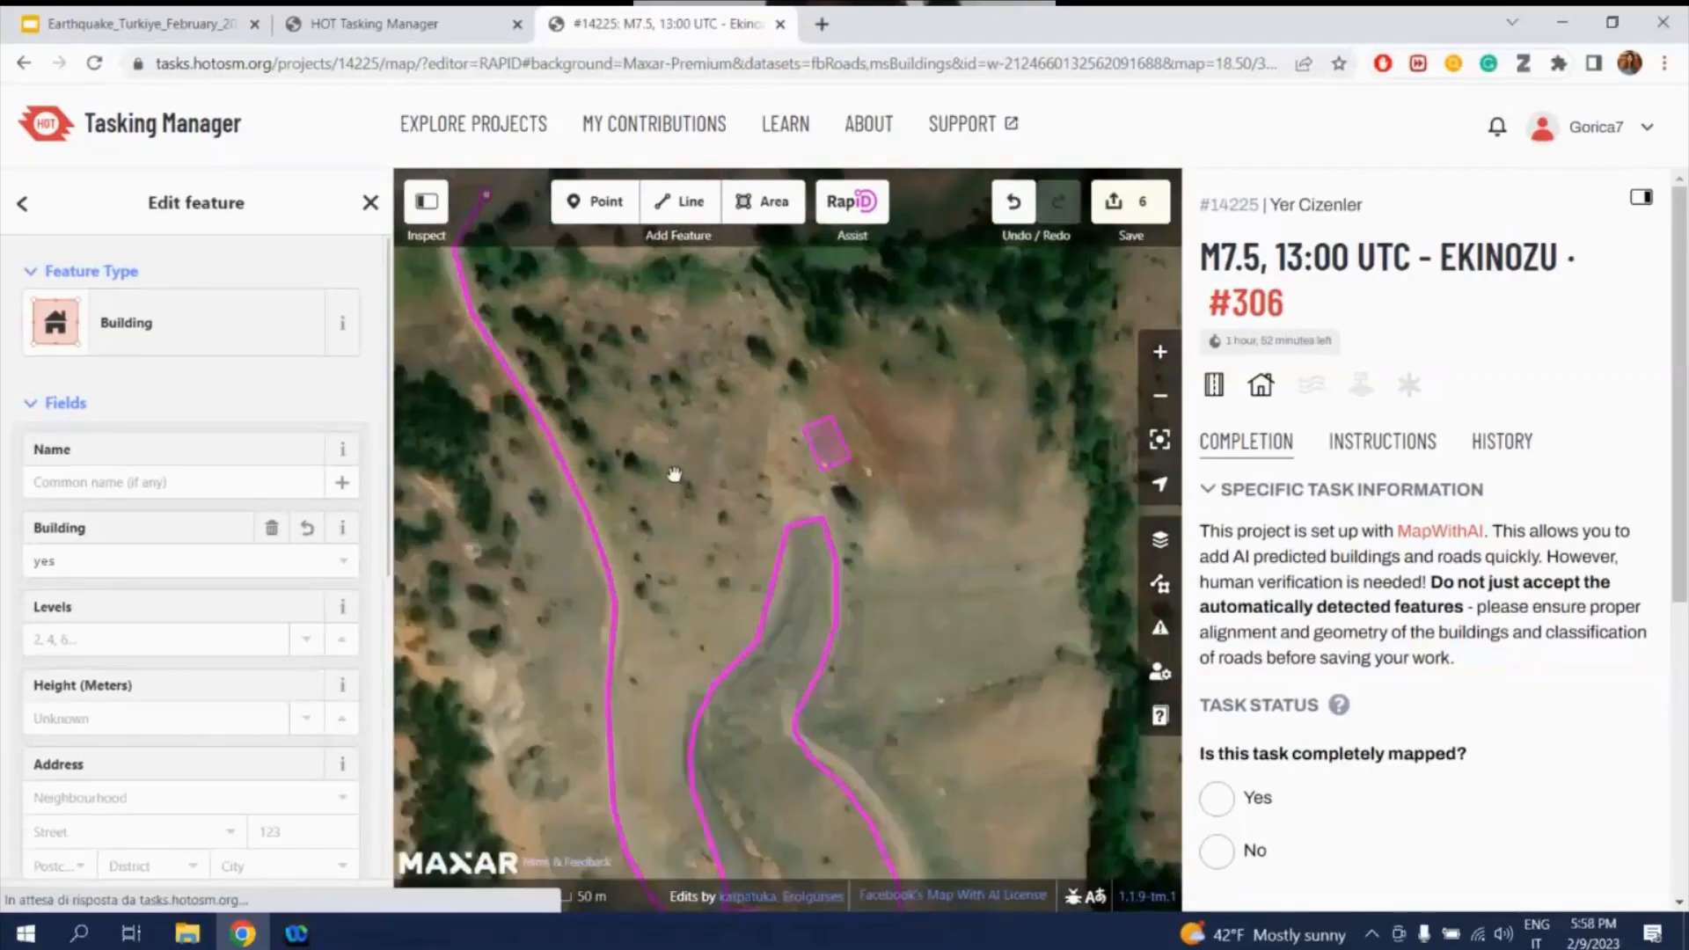
{"action": "left_click_drag", "start_coordinate": [694, 526], "coordinate": [614, 355]}
- Hide the RapiD suggestions to examine the actual road and the building beside the southern hairpin, and show the suggestions again
{"action": "key", "text": "shift+r"}
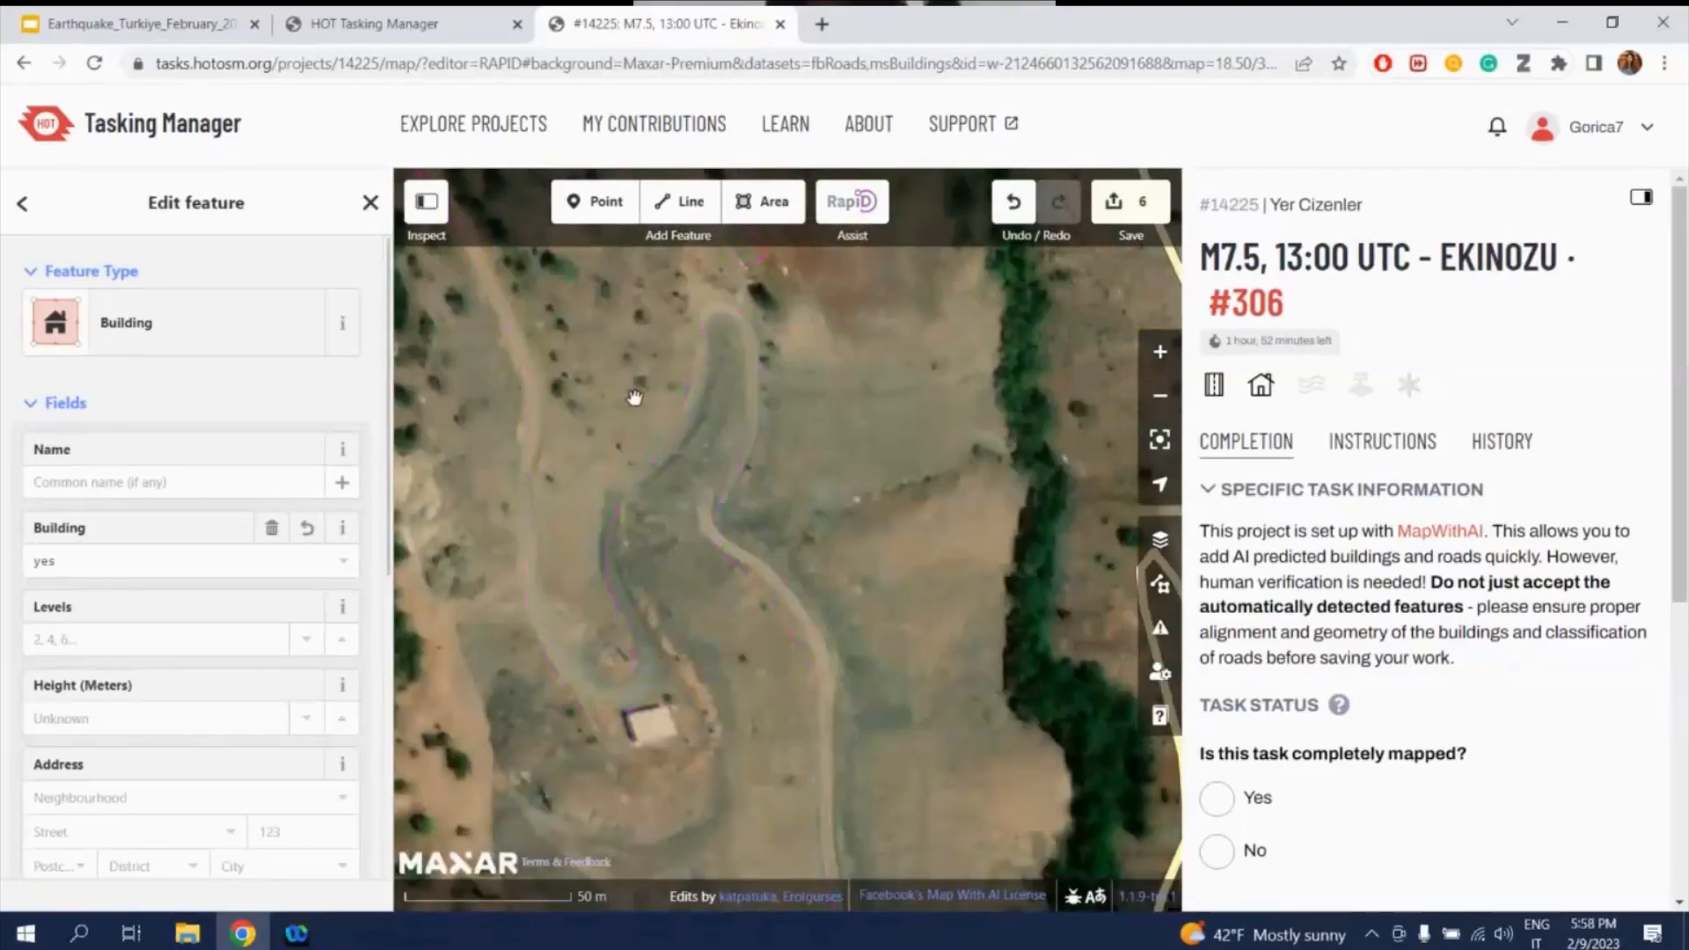
{"action": "scroll", "coordinate": [537, 519], "scroll_direction": "up", "scroll_amount": 3}
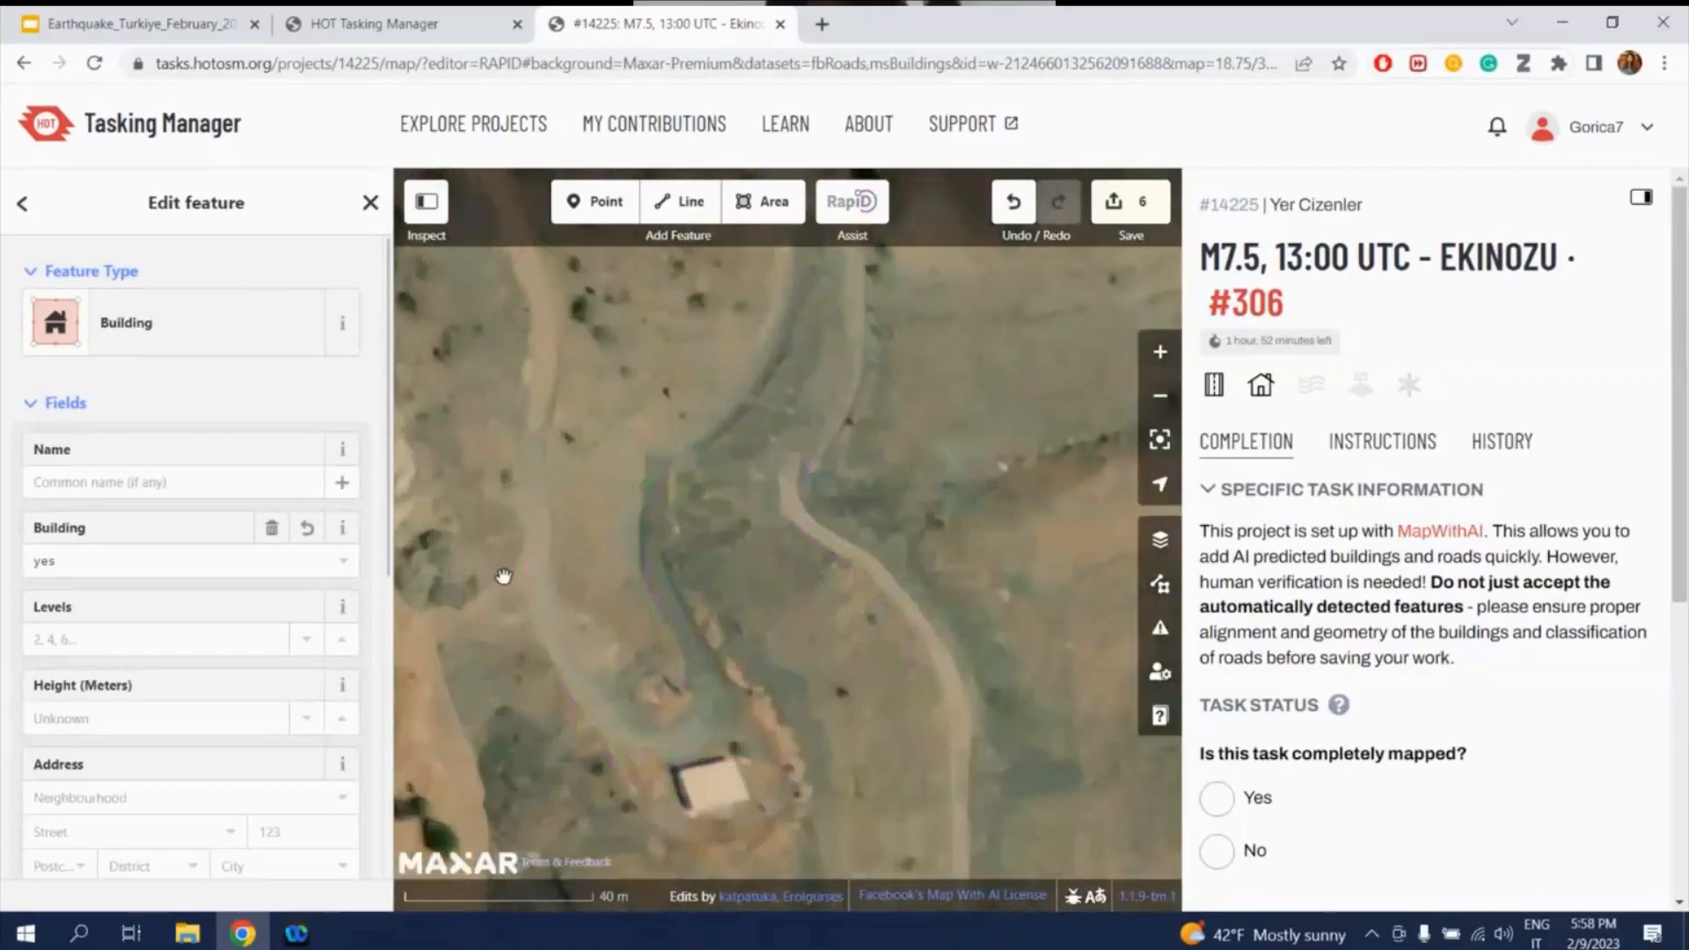
{"action": "scroll", "coordinate": [523, 576], "scroll_direction": "down", "scroll_amount": 4}
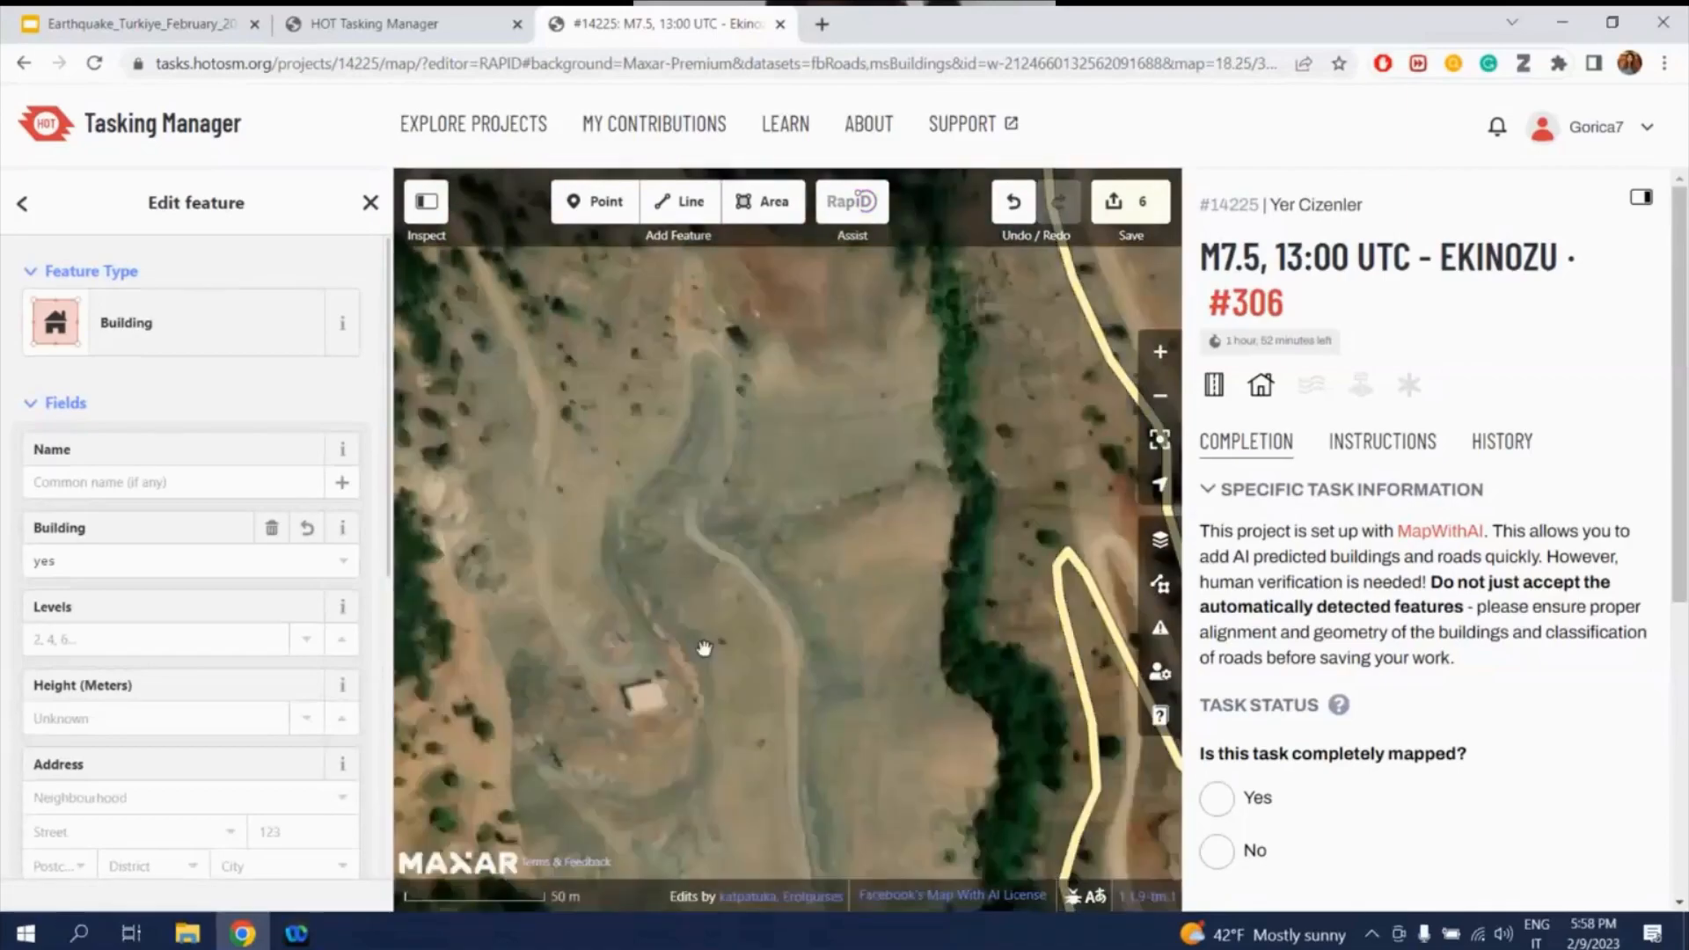
{"action": "left_click_drag", "start_coordinate": [701, 640], "coordinate": [658, 408]}
{"action": "key", "text": "shift+r"}
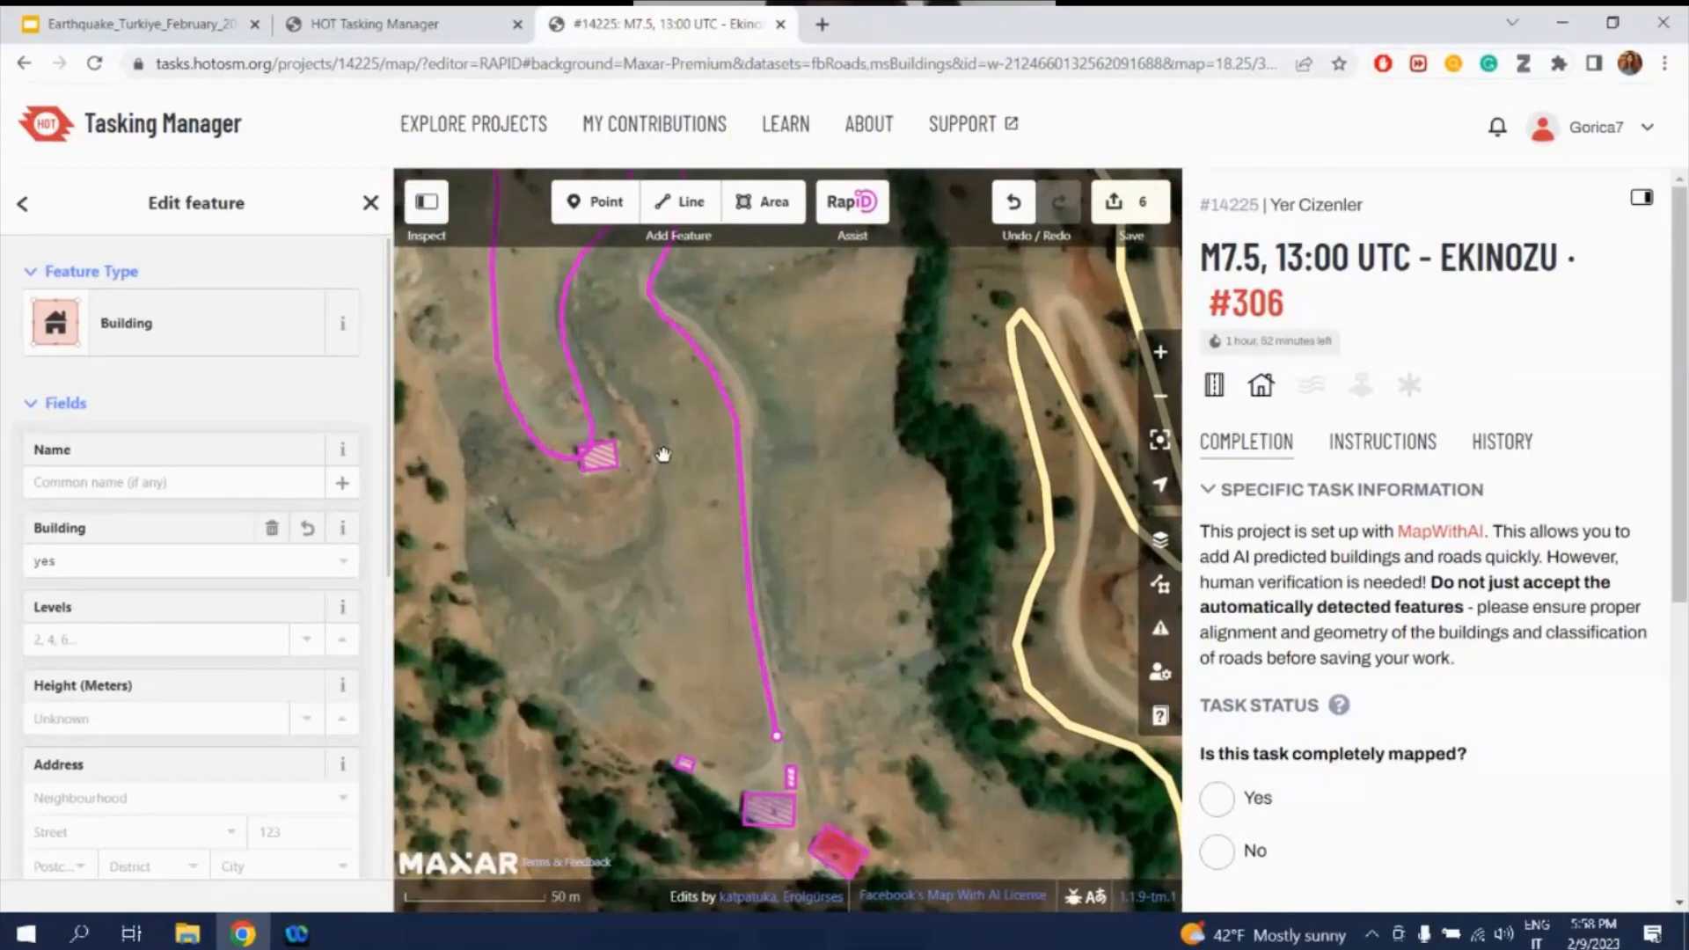
- Check the suggested road's curve east of the small building against the imagery by toggling the RapiD suggestions off and on
{"action": "left_click_drag", "start_coordinate": [693, 396], "coordinate": [875, 642]}
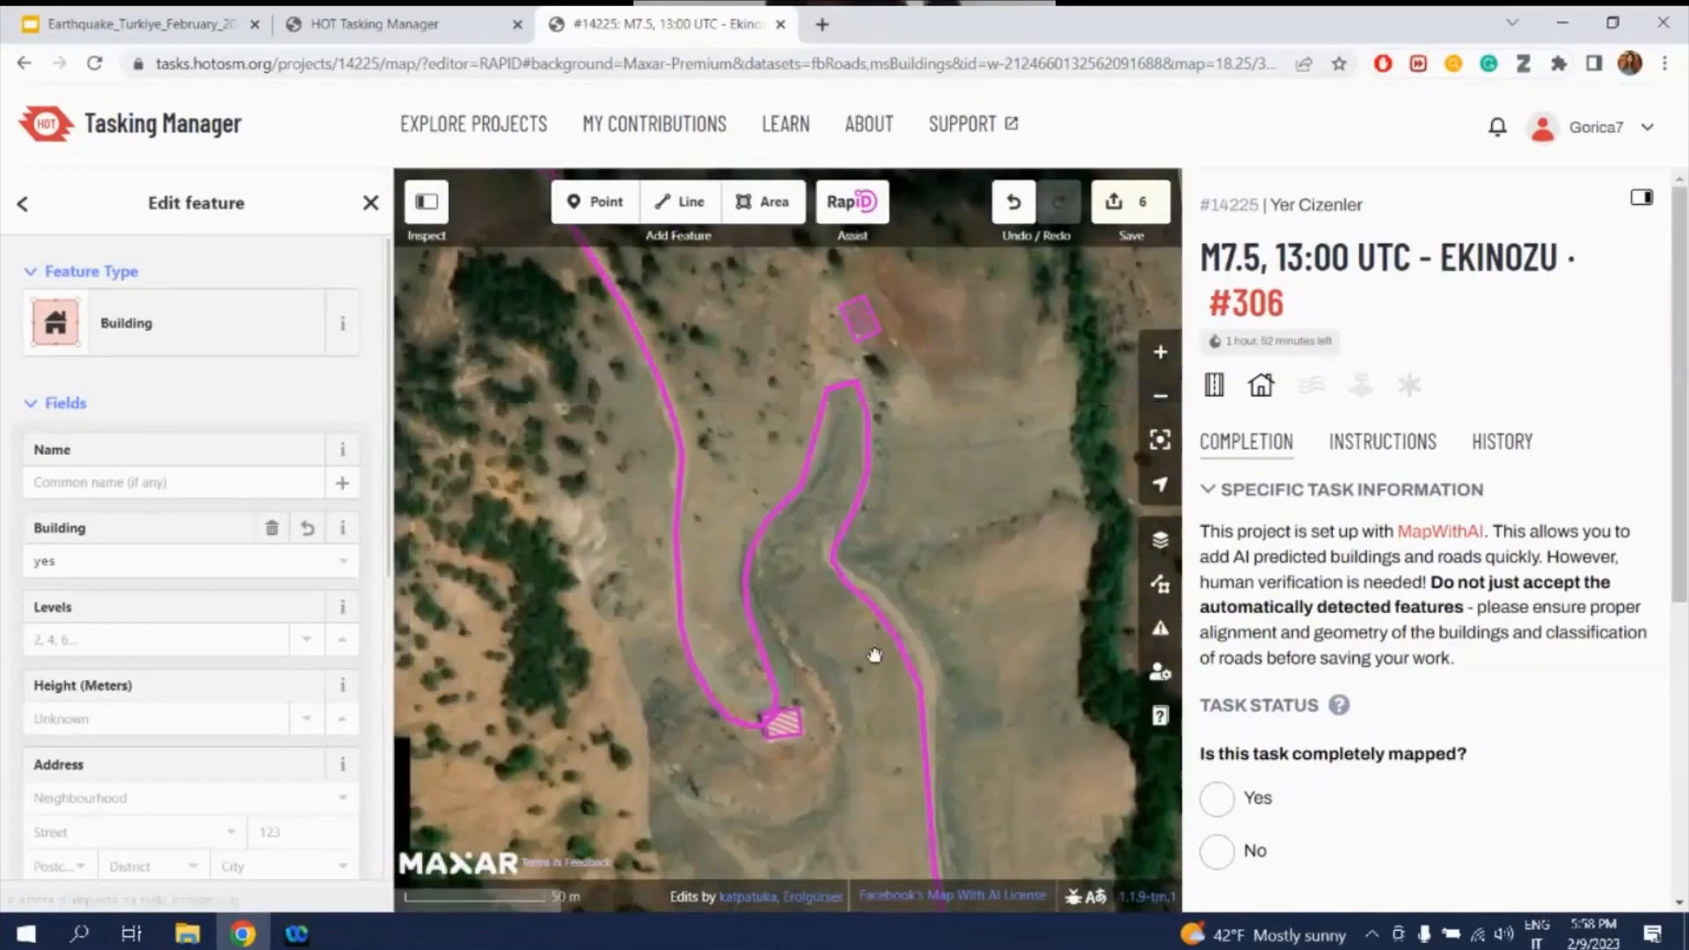
{"action": "left_click_drag", "start_coordinate": [739, 402], "coordinate": [823, 483]}
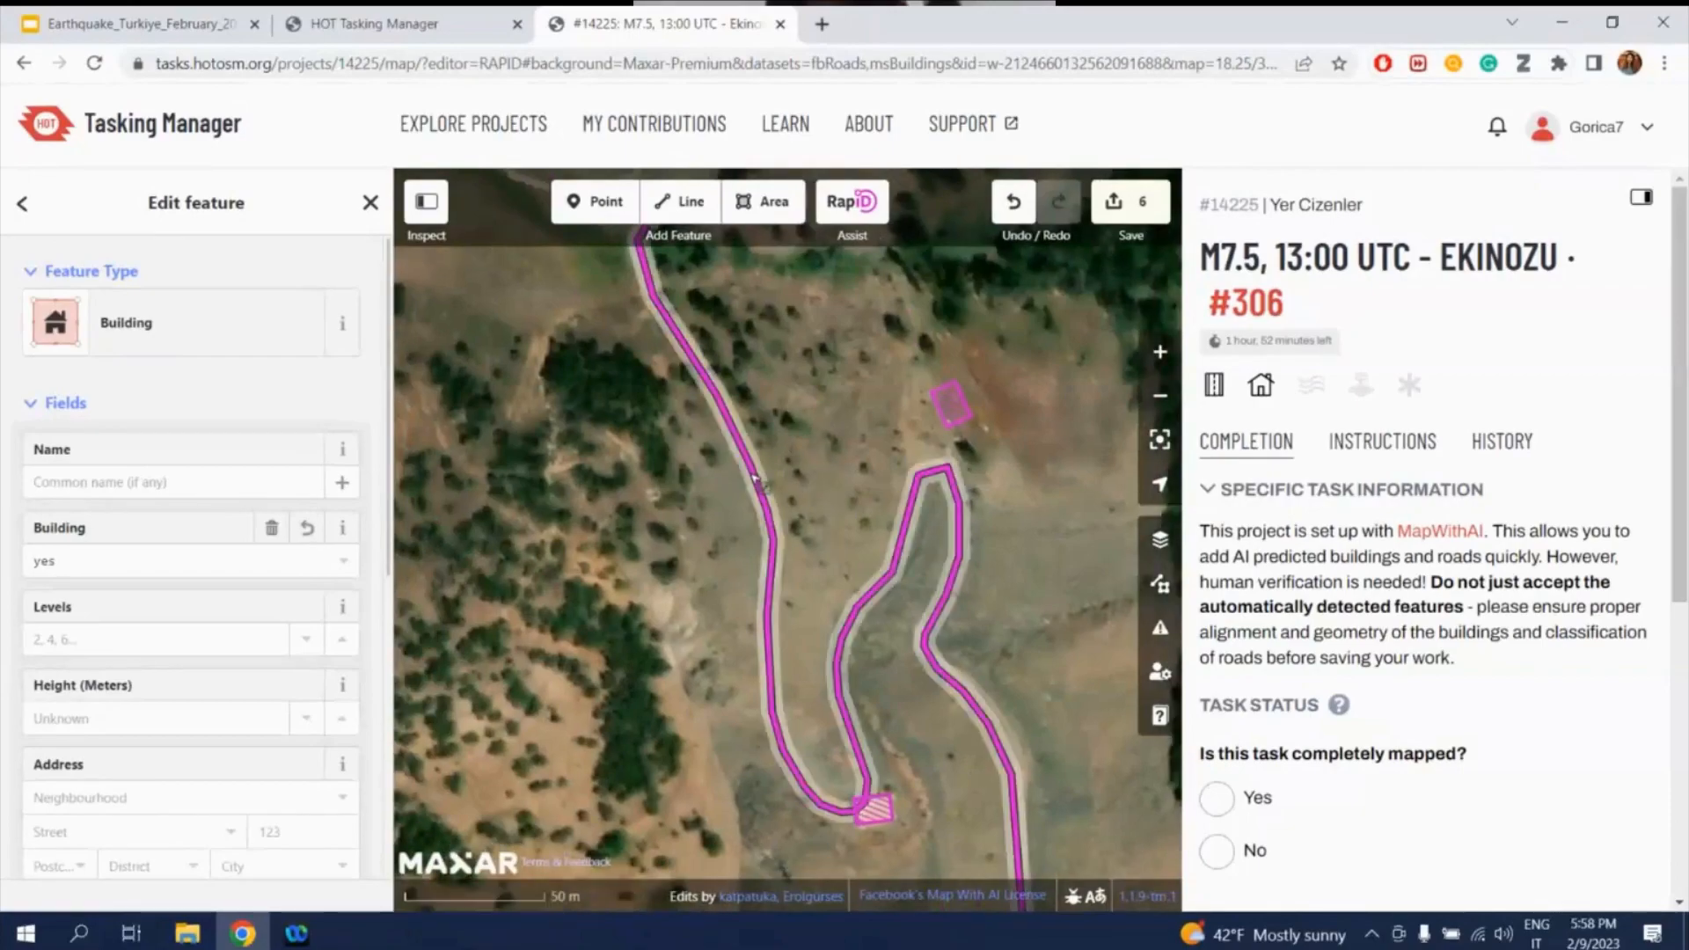
{"action": "scroll", "coordinate": [884, 624], "scroll_direction": "up", "scroll_amount": 5}
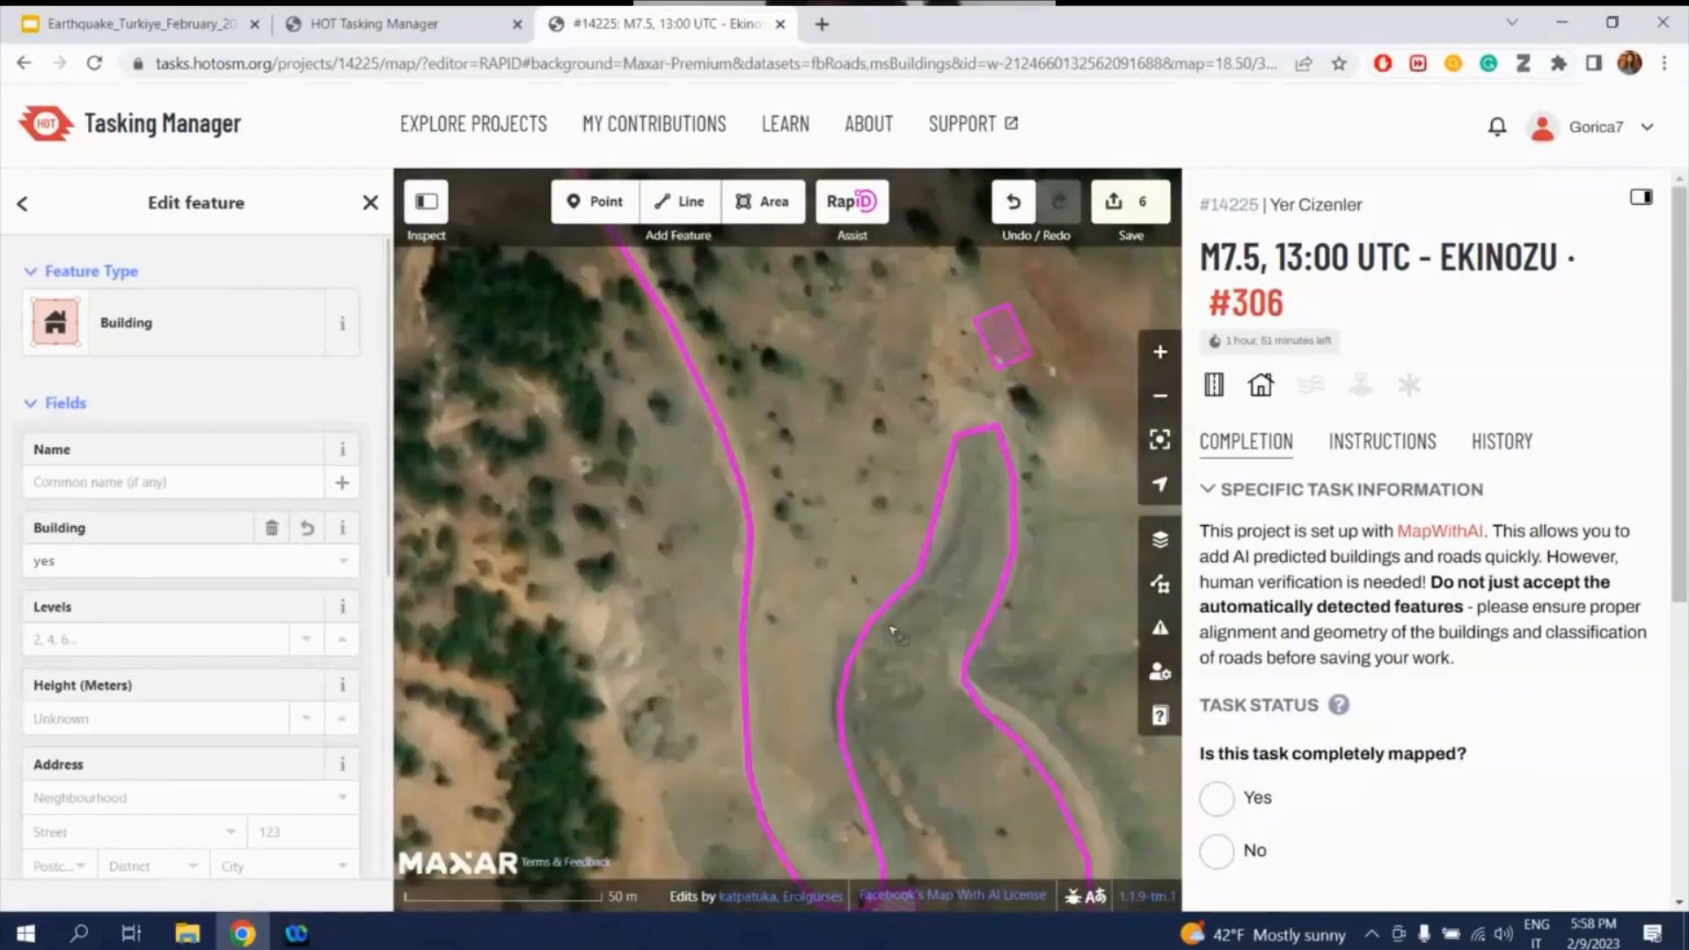
{"action": "scroll", "coordinate": [889, 627], "scroll_direction": "down", "scroll_amount": 2}
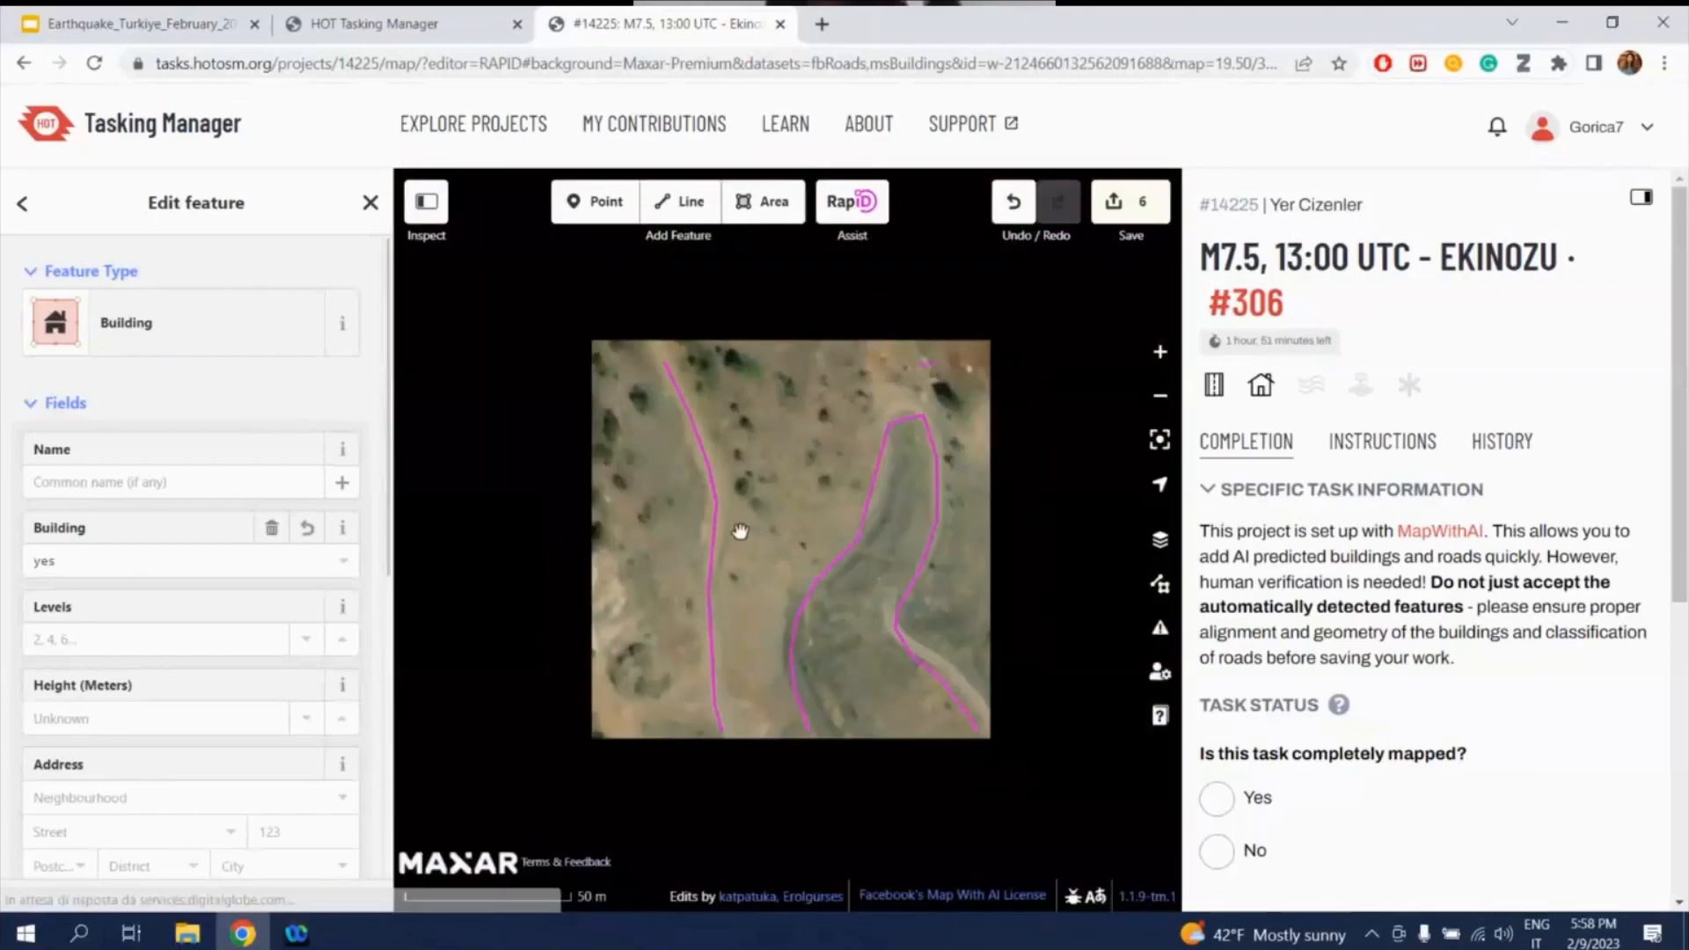
{"action": "left_click_drag", "start_coordinate": [897, 682], "coordinate": [759, 581]}
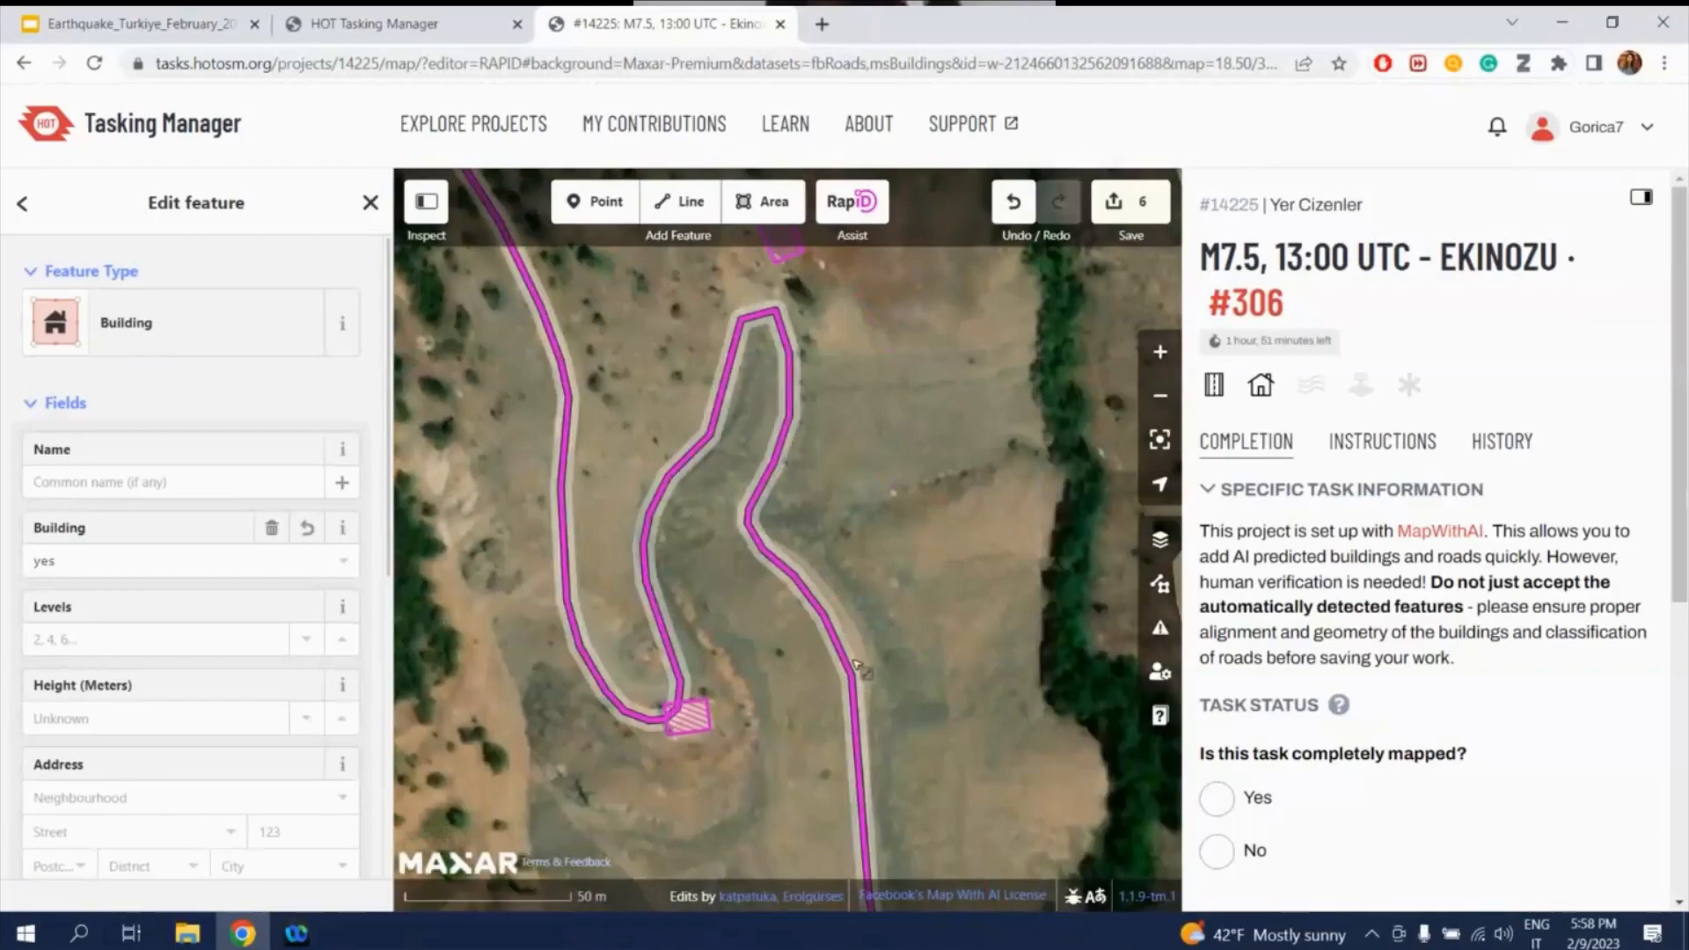
{"action": "scroll", "coordinate": [891, 655], "scroll_direction": "up", "scroll_amount": 3}
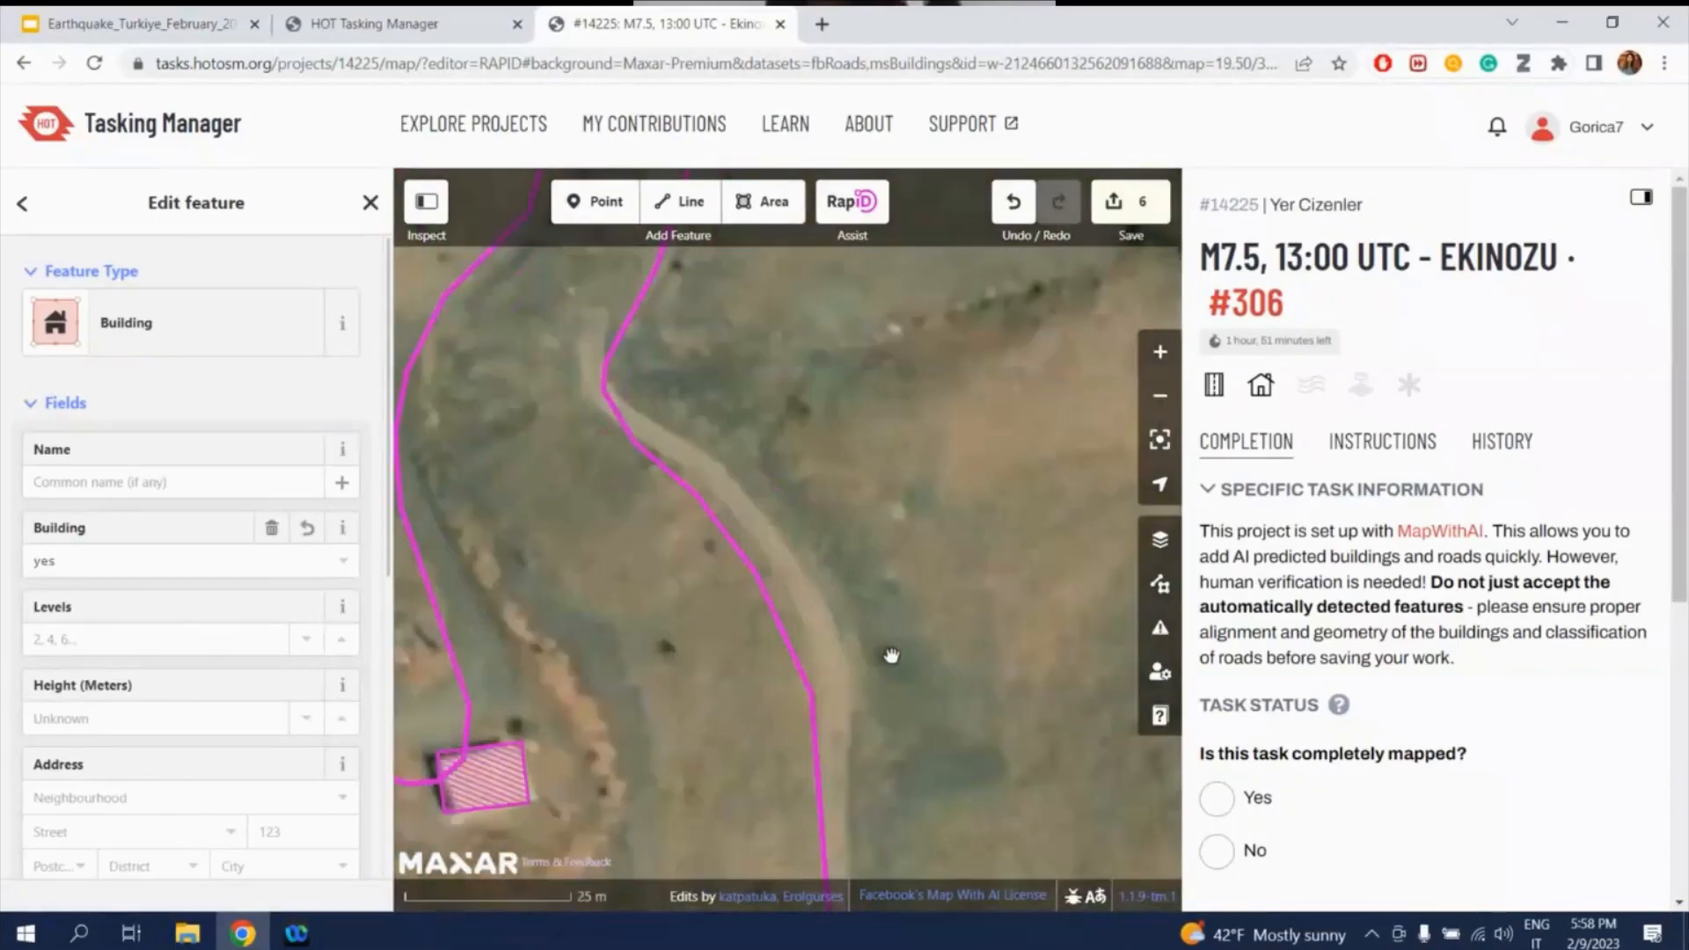
{"action": "key", "text": "shift+r"}
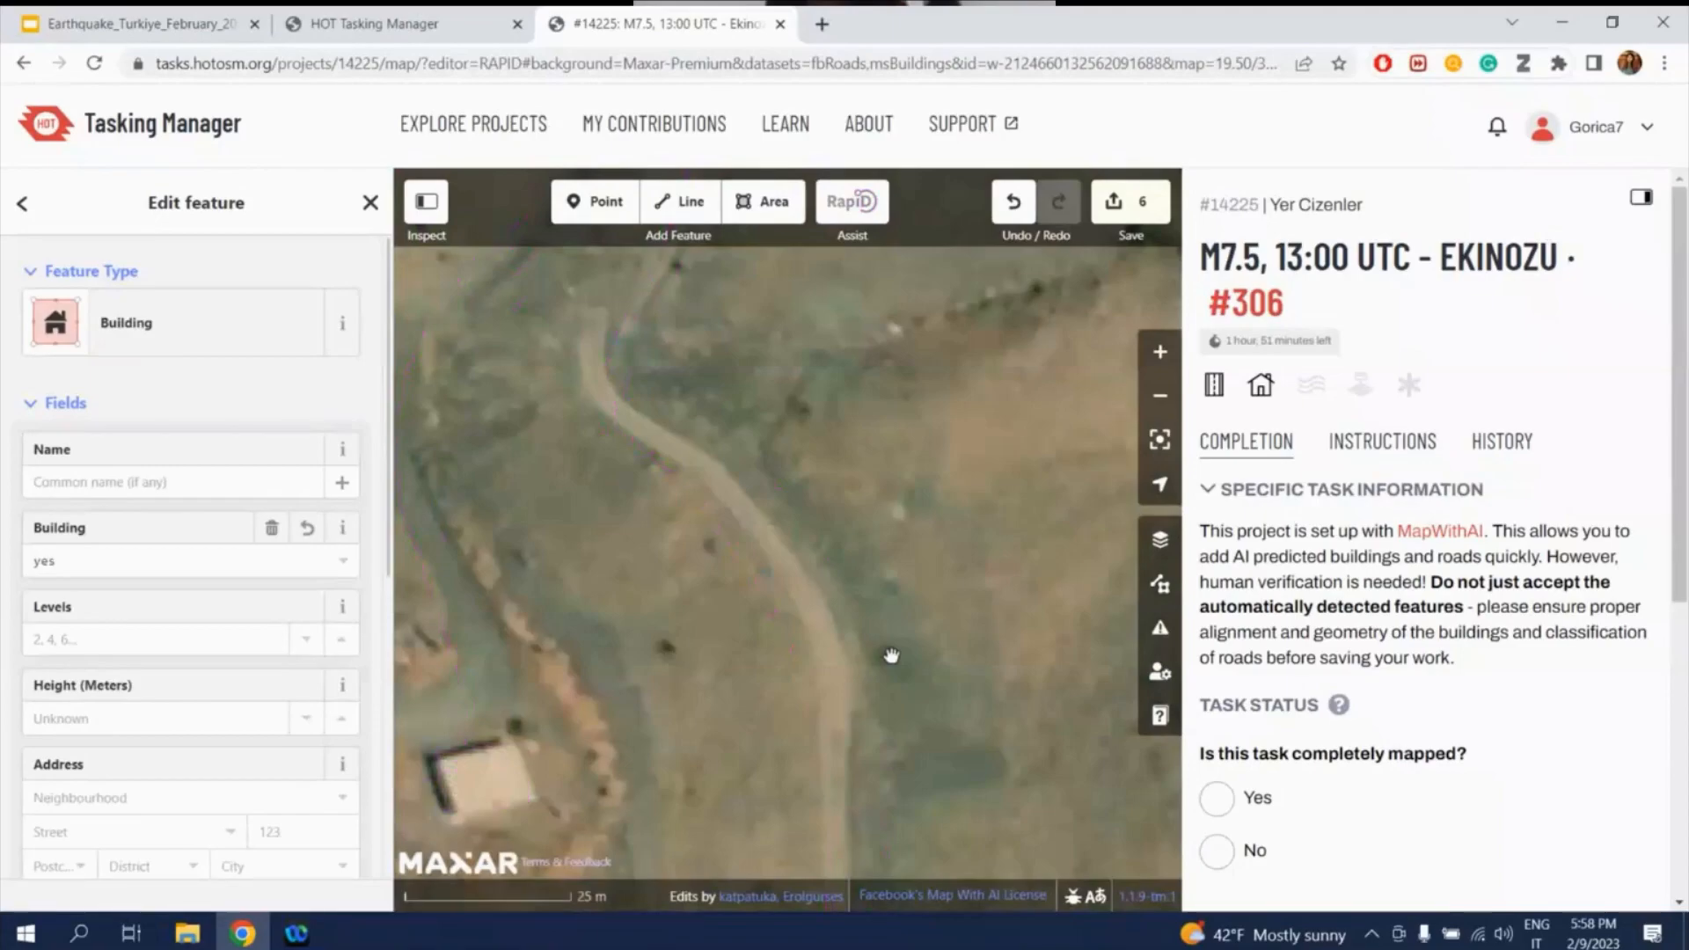
{"action": "key", "text": "shift+r"}
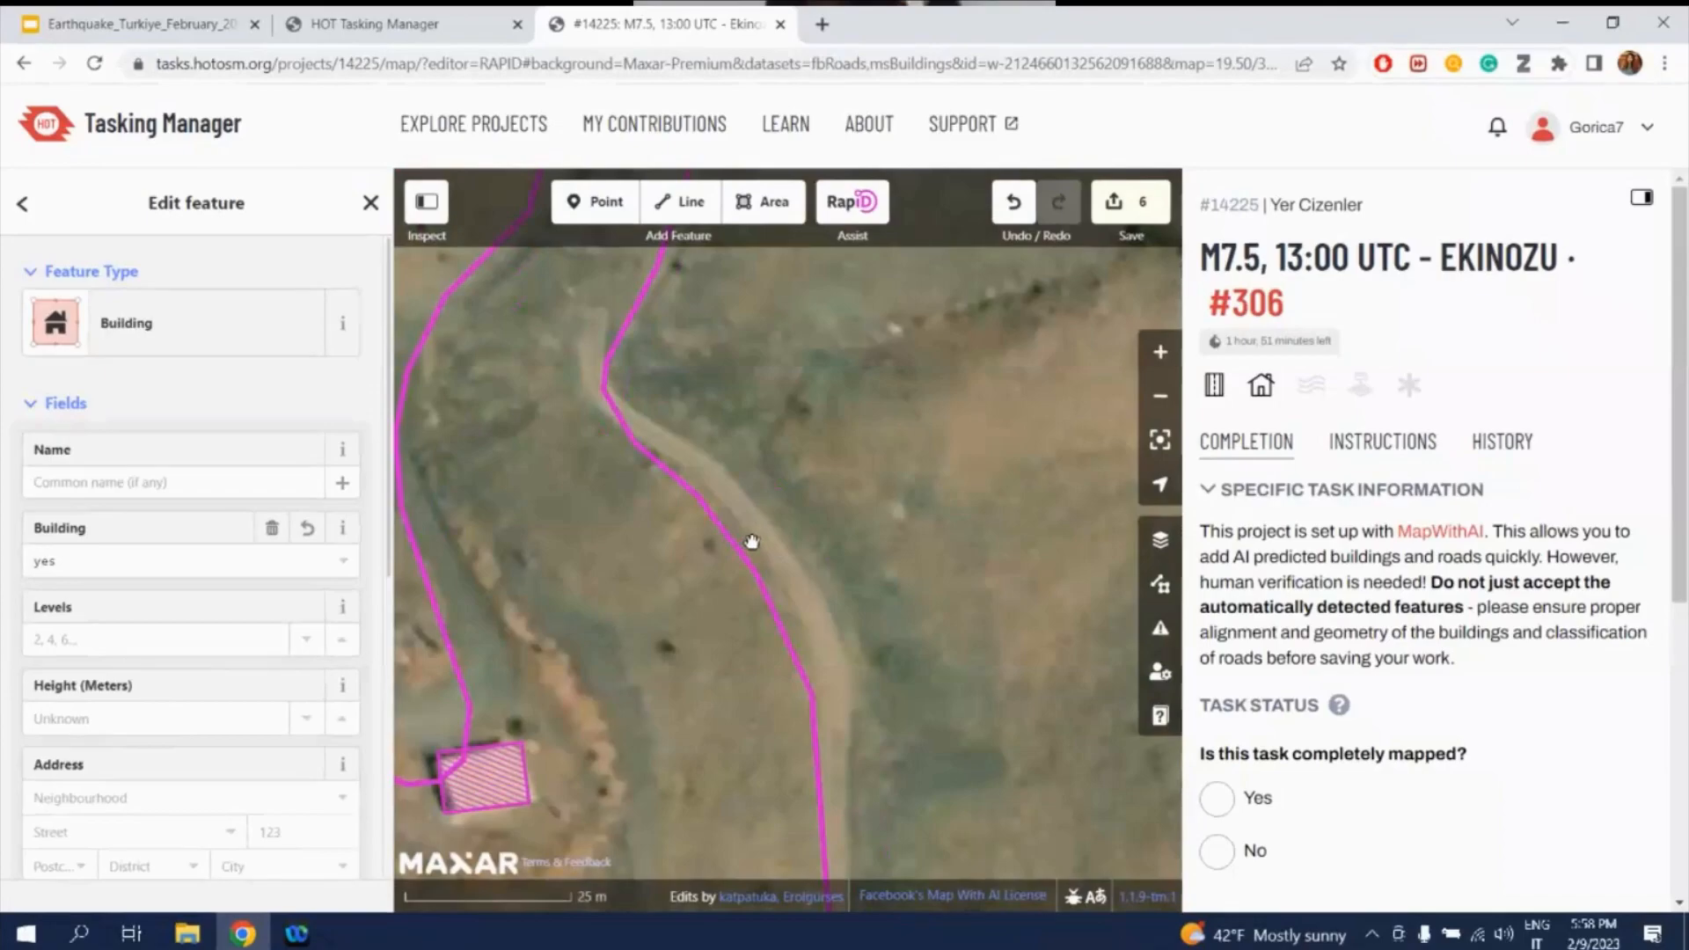
- Examine the classification of the suggested winding road and of the existing looped track near its northern end, leaving the suggested road selected
{"action": "scroll", "coordinate": [753, 541], "scroll_direction": "down", "scroll_amount": 4}
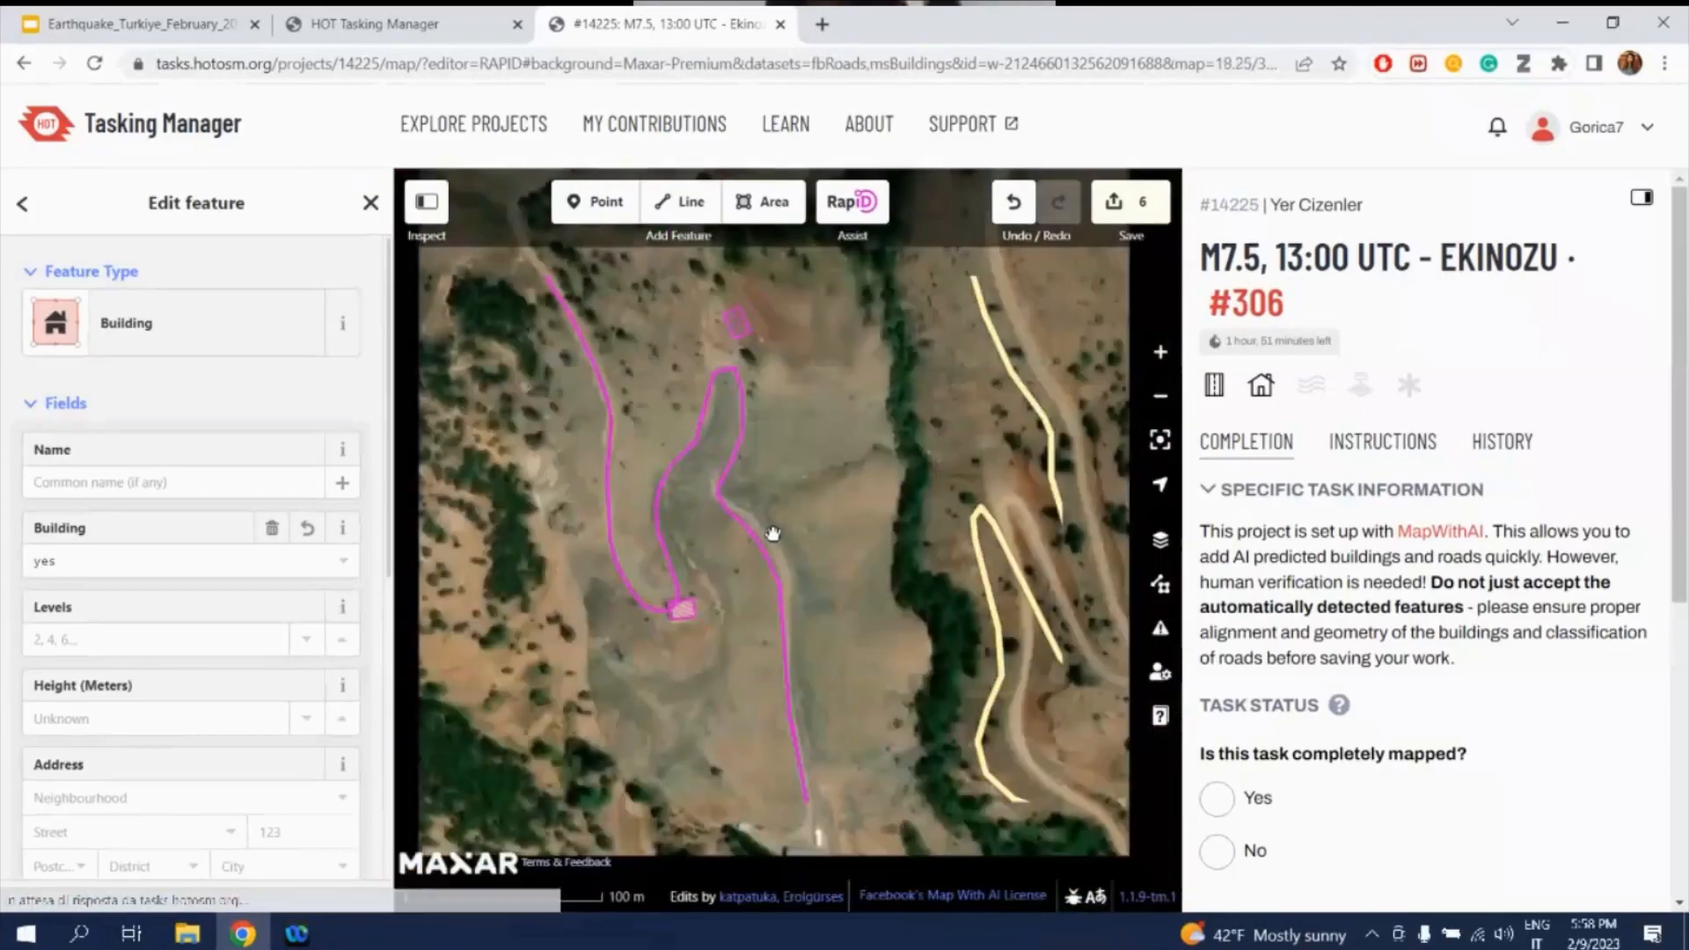
{"action": "scroll", "coordinate": [772, 533], "scroll_direction": "down", "scroll_amount": 1}
{"action": "mouse_move", "coordinate": [705, 325]}
{"action": "left_mouse_down"}
{"action": "mouse_move", "coordinate": [827, 688]}
{"action": "mouse_move", "coordinate": [673, 318]}
{"action": "left_mouse_up"}
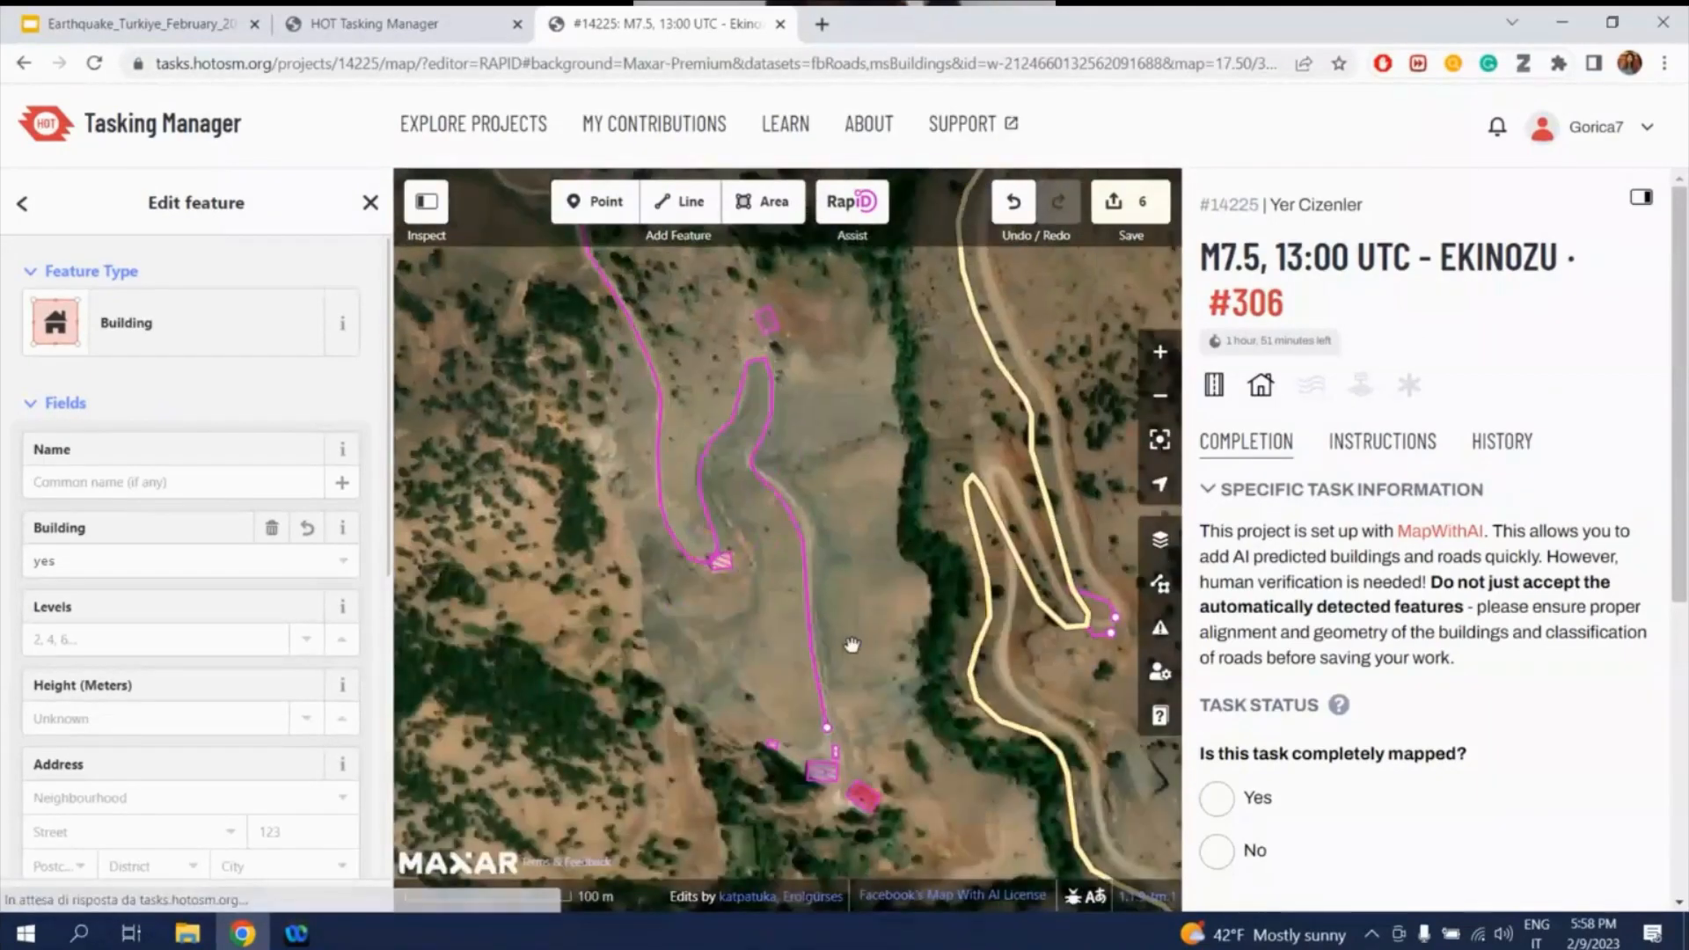
{"action": "left_click", "coordinate": [722, 452]}
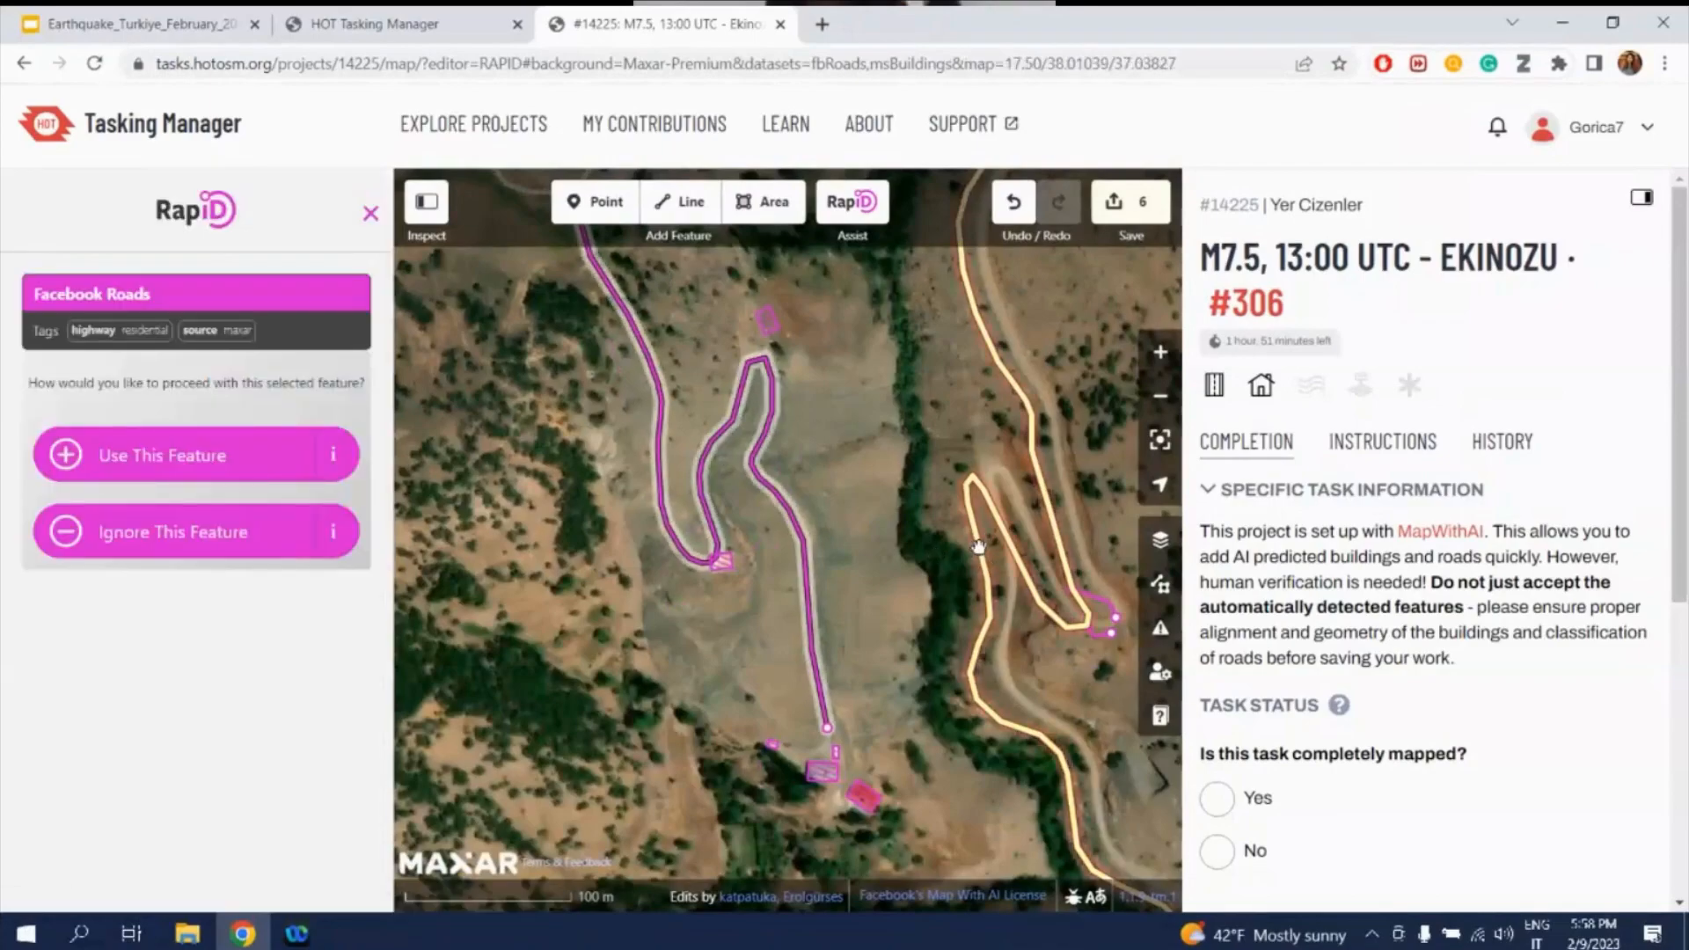
{"action": "left_click_drag", "start_coordinate": [886, 502], "coordinate": [989, 751]}
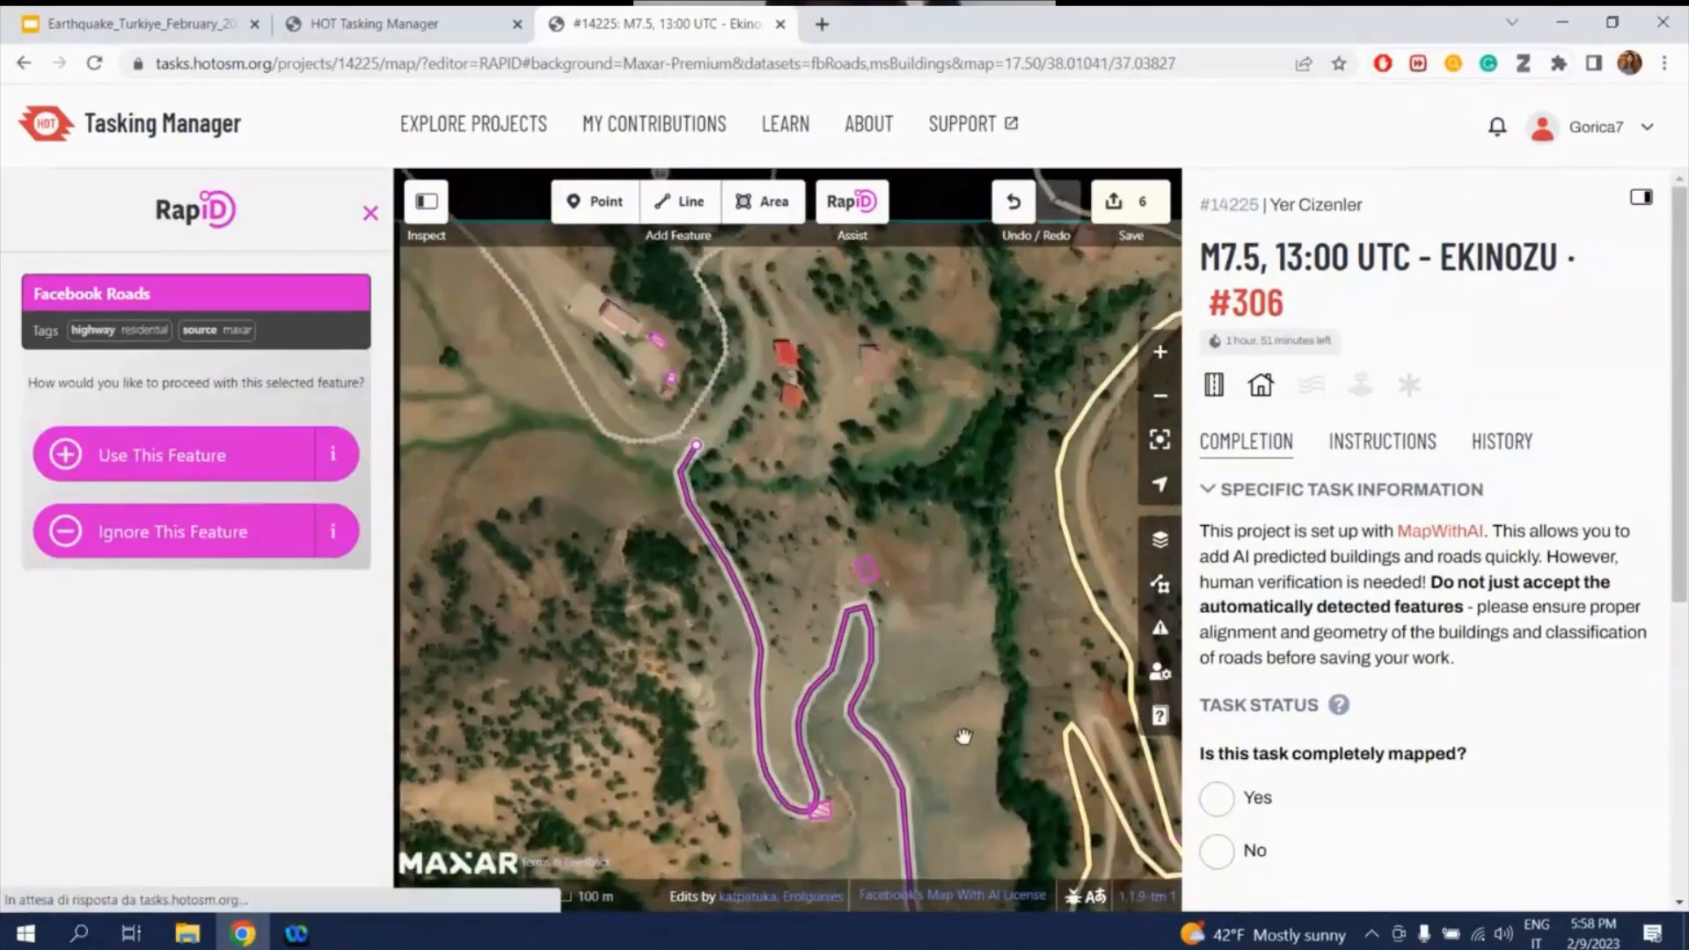
{"action": "left_click", "coordinate": [679, 437]}
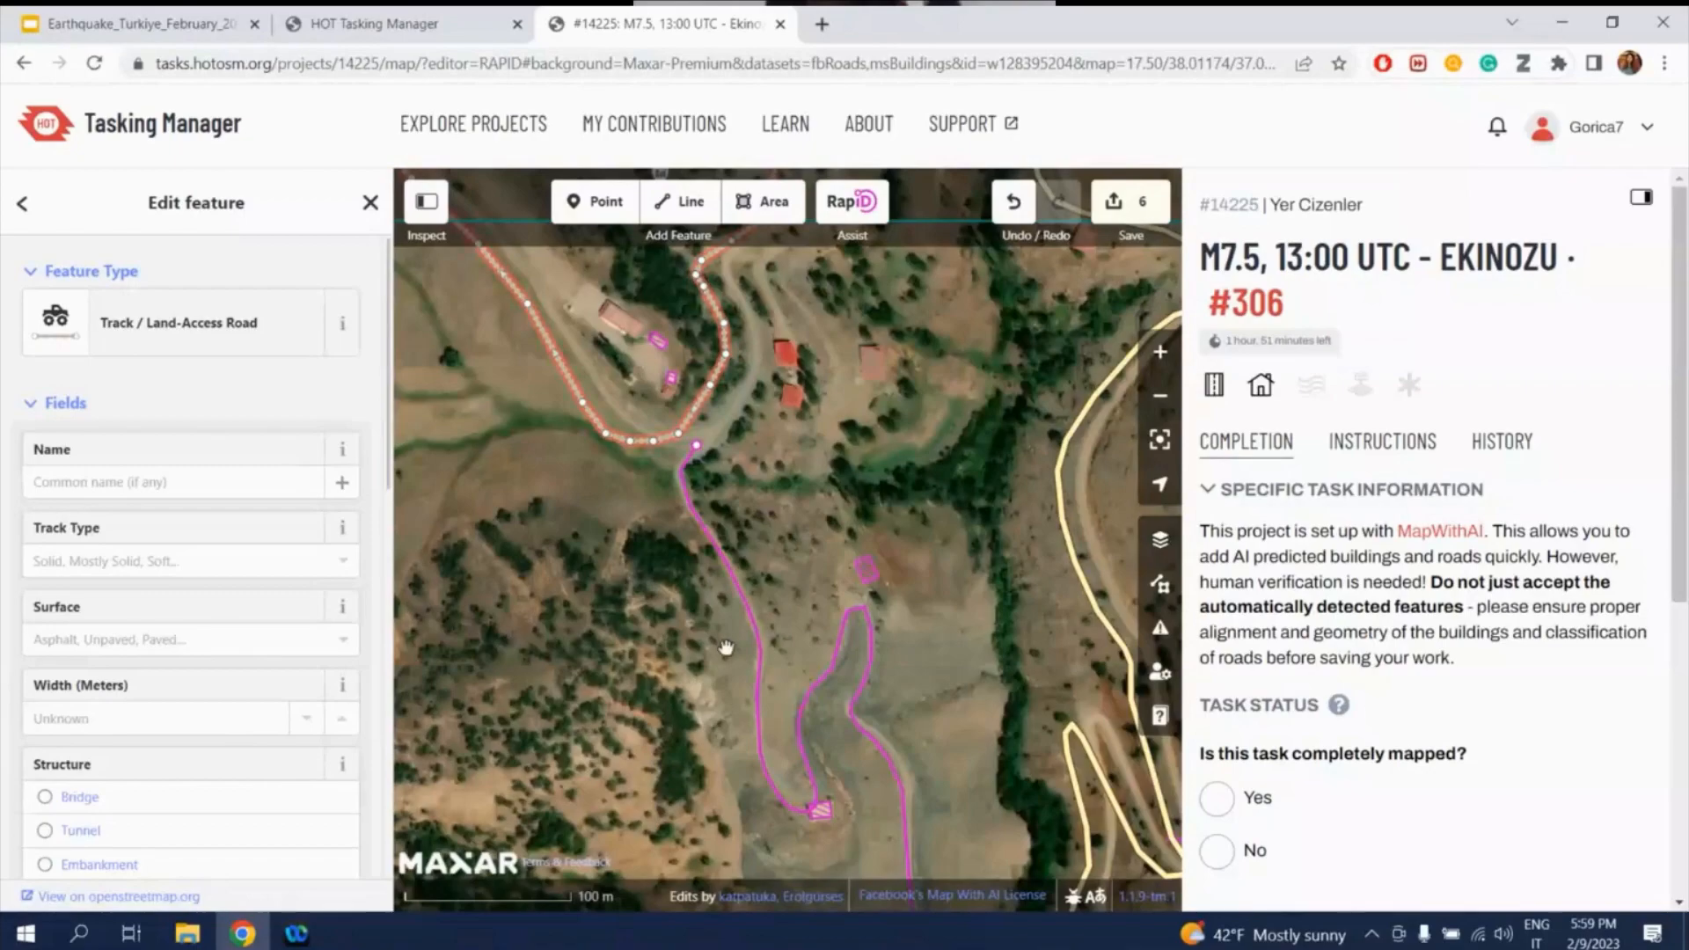
{"action": "left_click", "coordinate": [809, 680]}
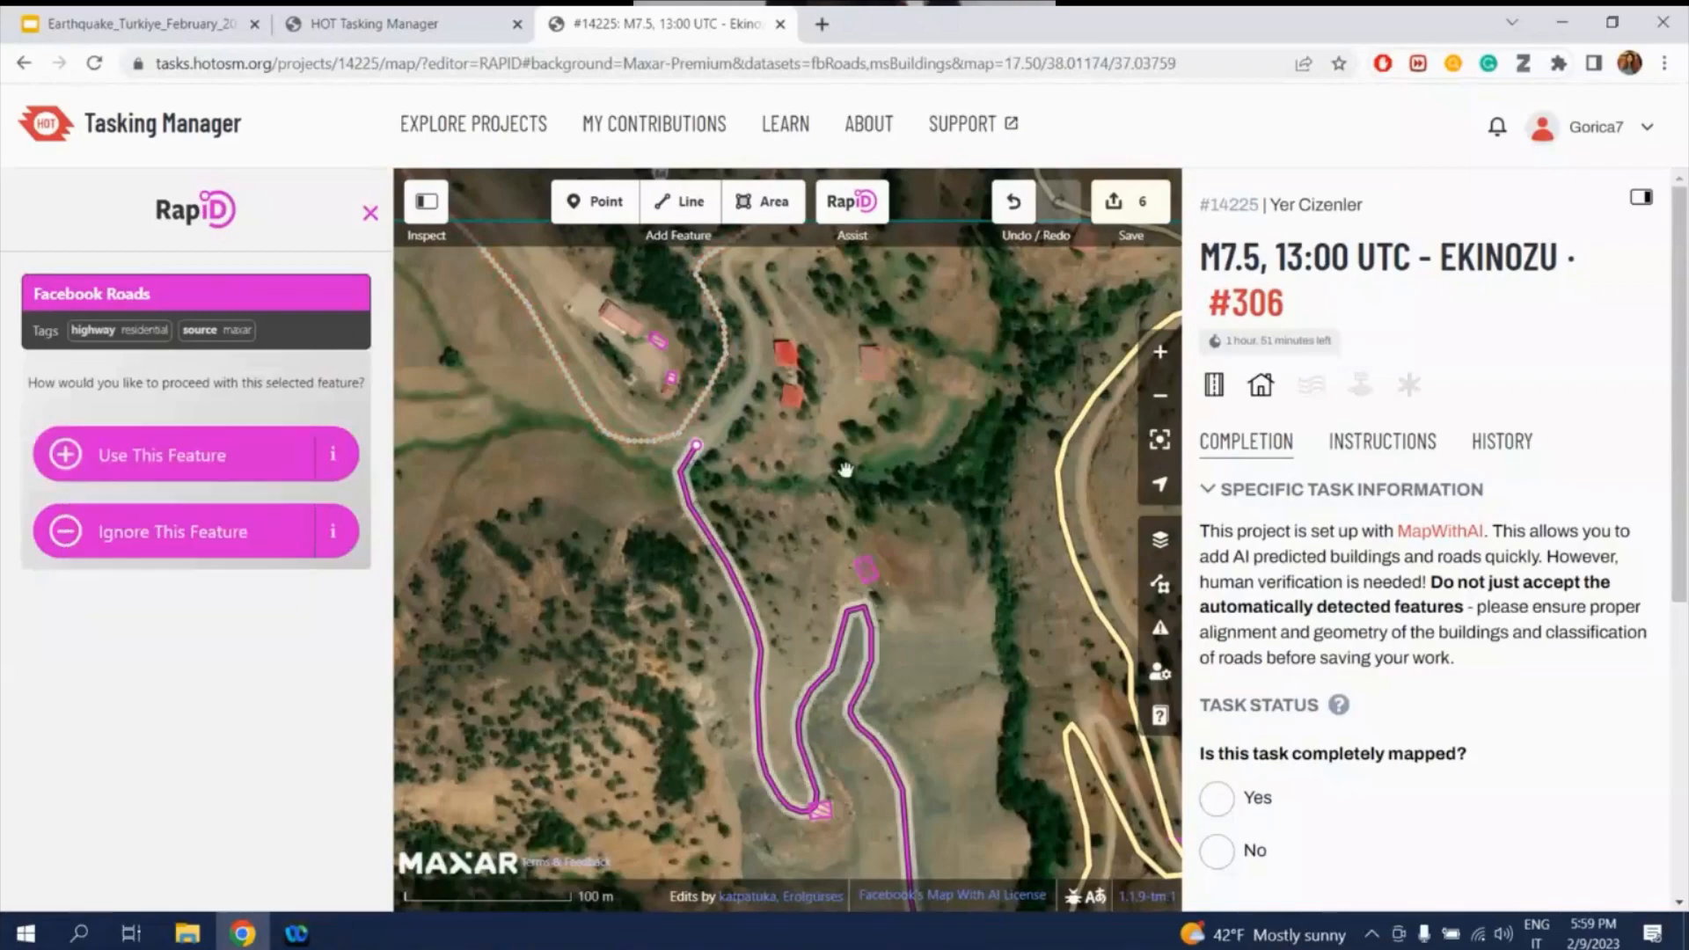
- Compare the area on the Bing Maps Aerial background, and return to Maxar Premium Imagery
{"action": "left_click", "coordinate": [1168, 547]}
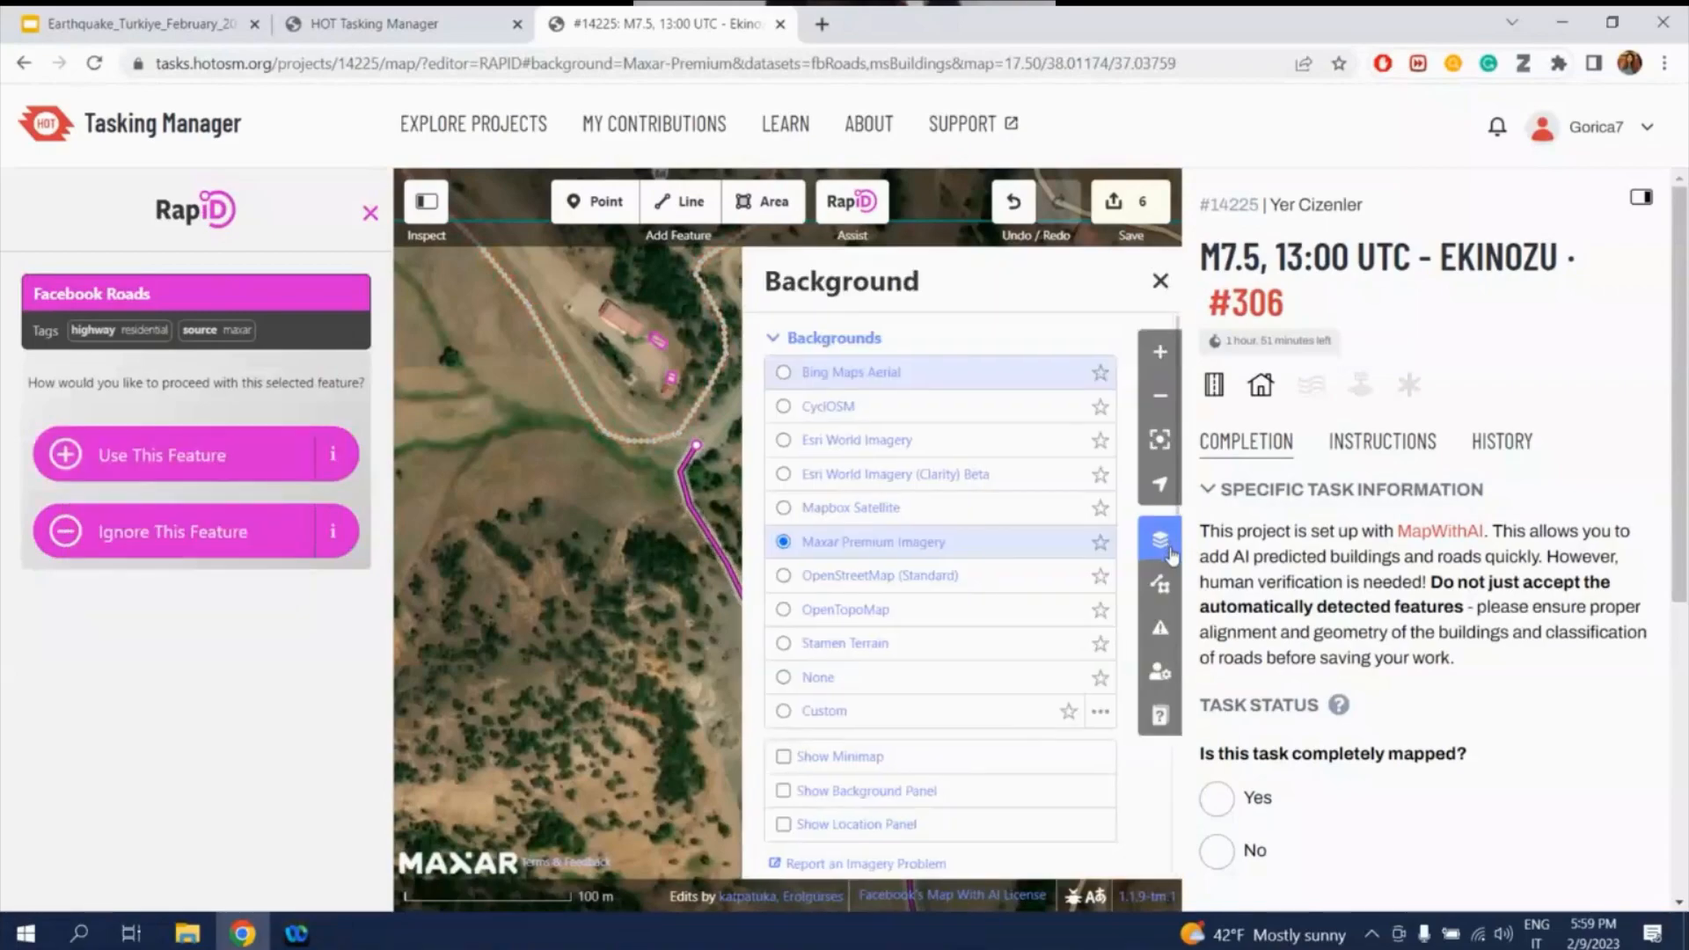
{"action": "left_click", "coordinate": [904, 374]}
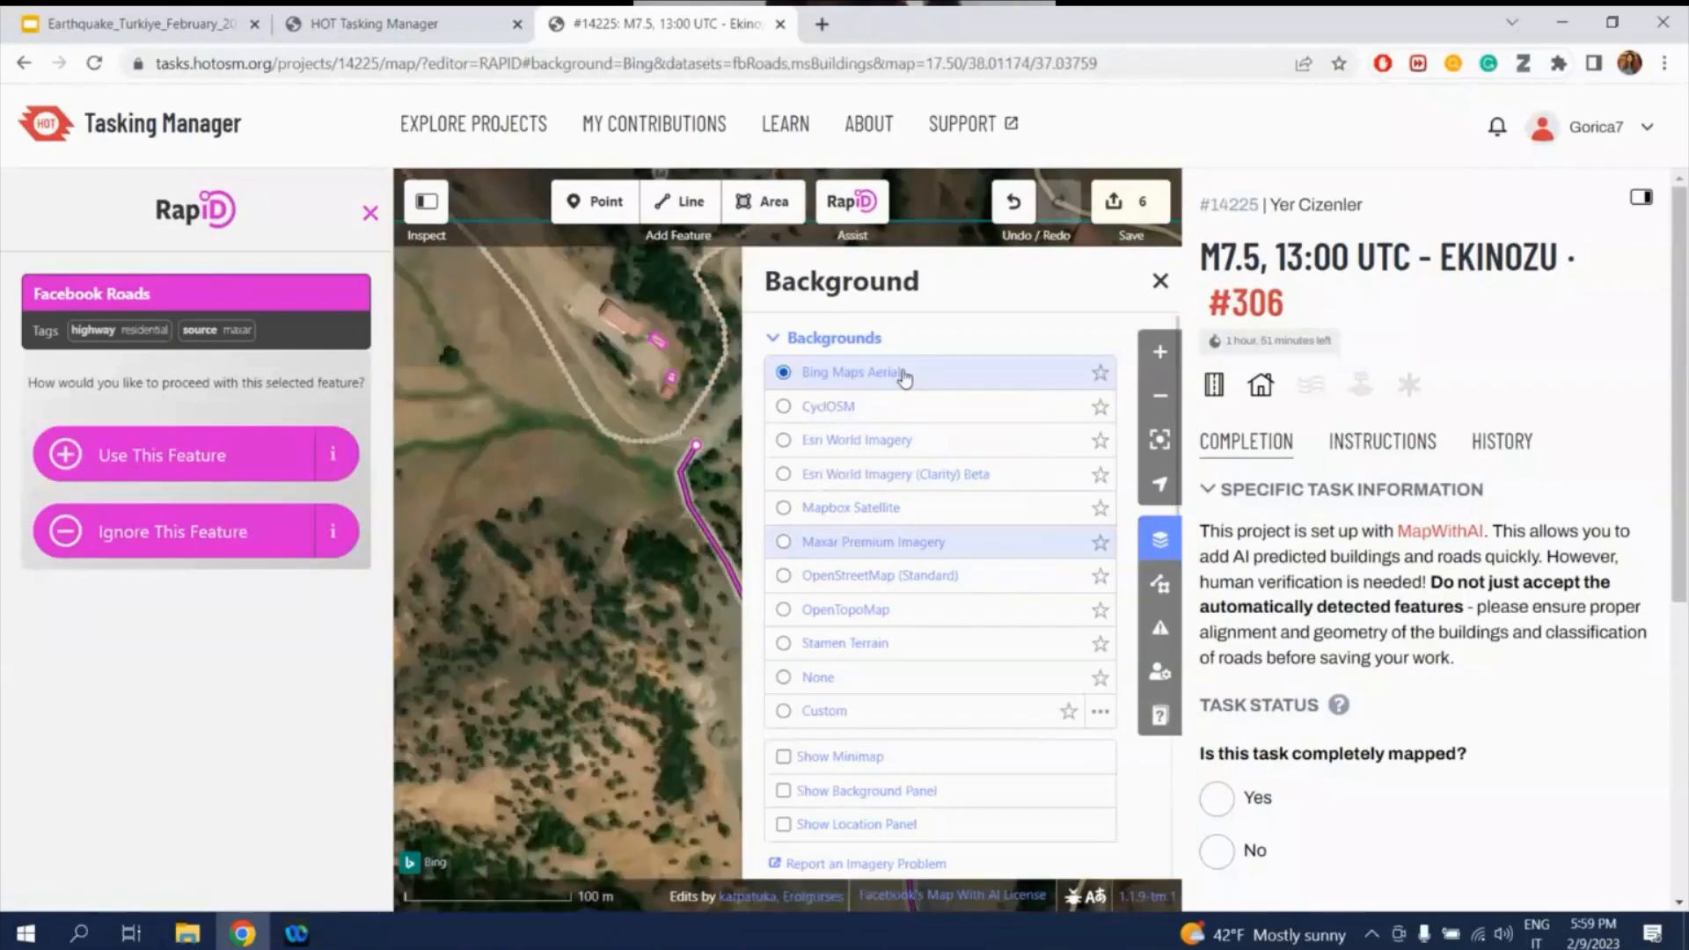
{"action": "left_click", "coordinate": [919, 542]}
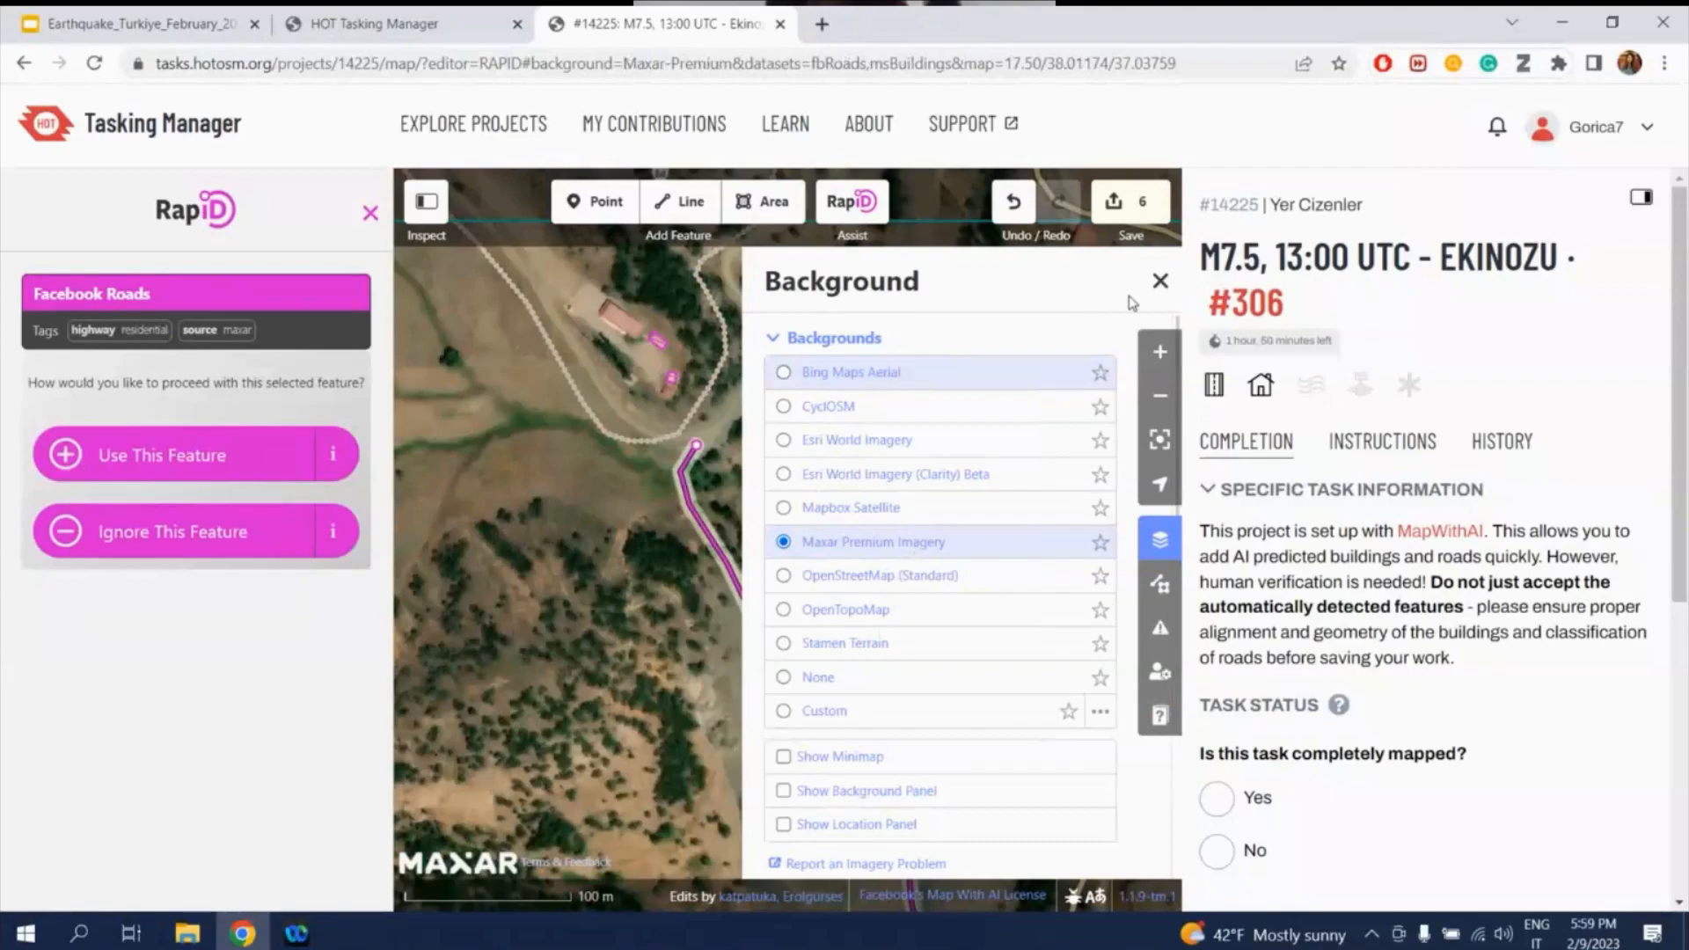
{"action": "left_click", "coordinate": [1159, 281]}
- Accept the suggested winding road and set its feature type to Minor/Unclassified Road
{"action": "left_click_drag", "start_coordinate": [763, 450], "coordinate": [590, 294]}
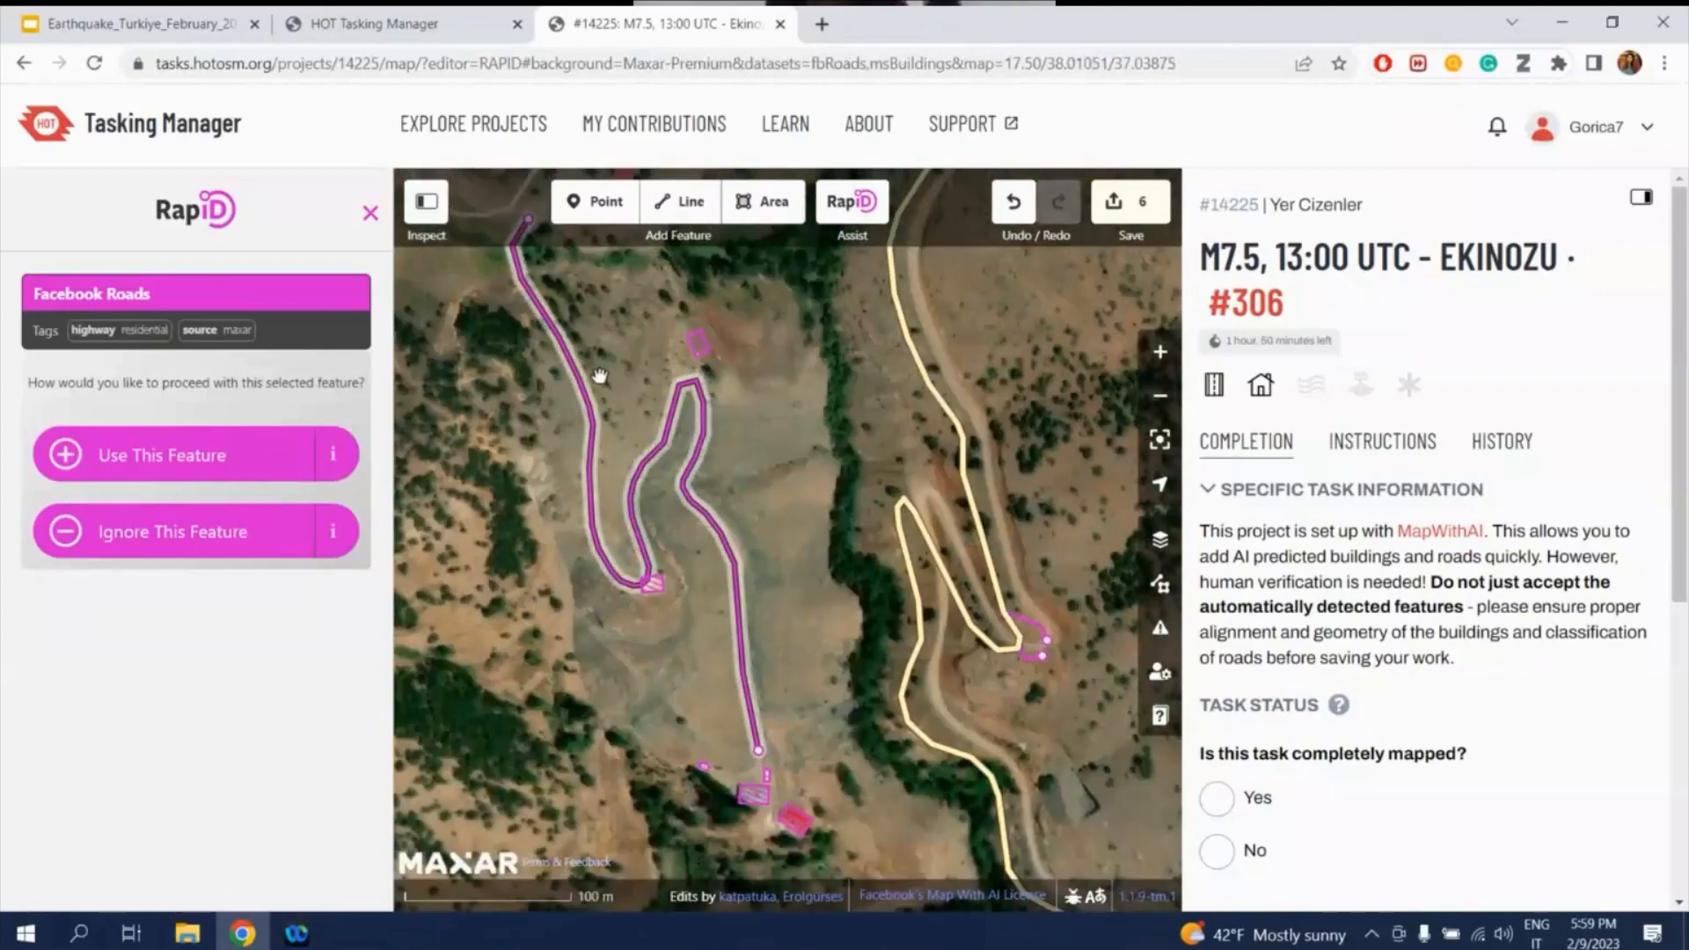
{"action": "left_click_drag", "start_coordinate": [754, 520], "coordinate": [798, 718]}
{"action": "left_click_drag", "start_coordinate": [620, 449], "coordinate": [653, 537]}
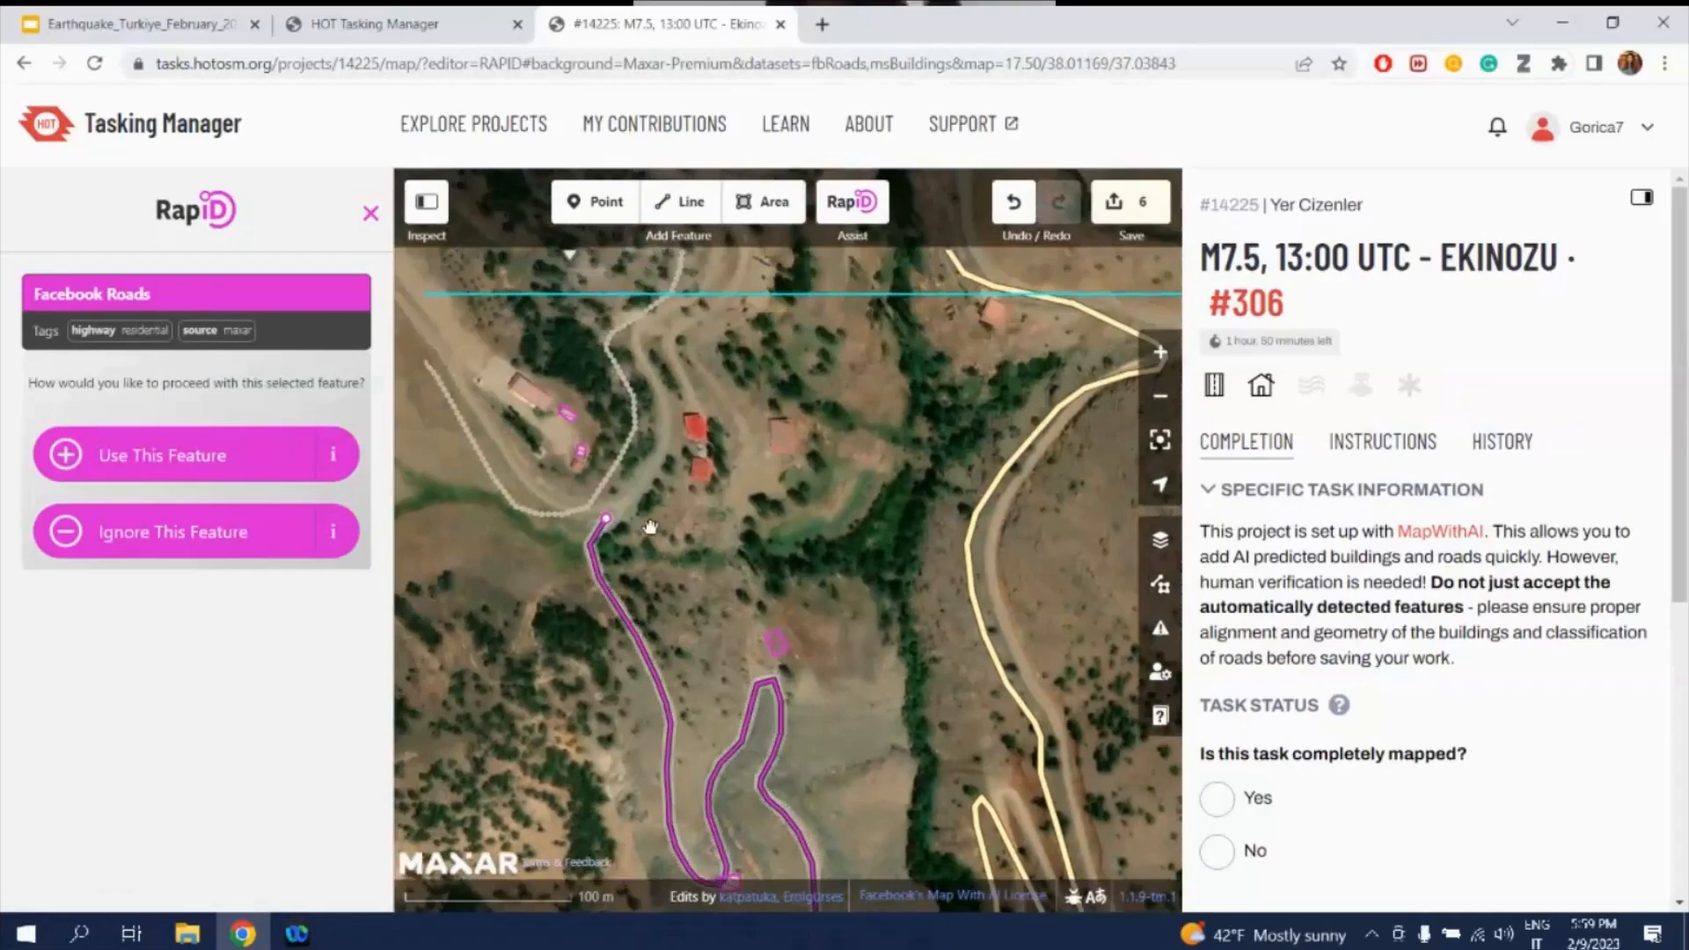
{"action": "left_click", "coordinate": [194, 454]}
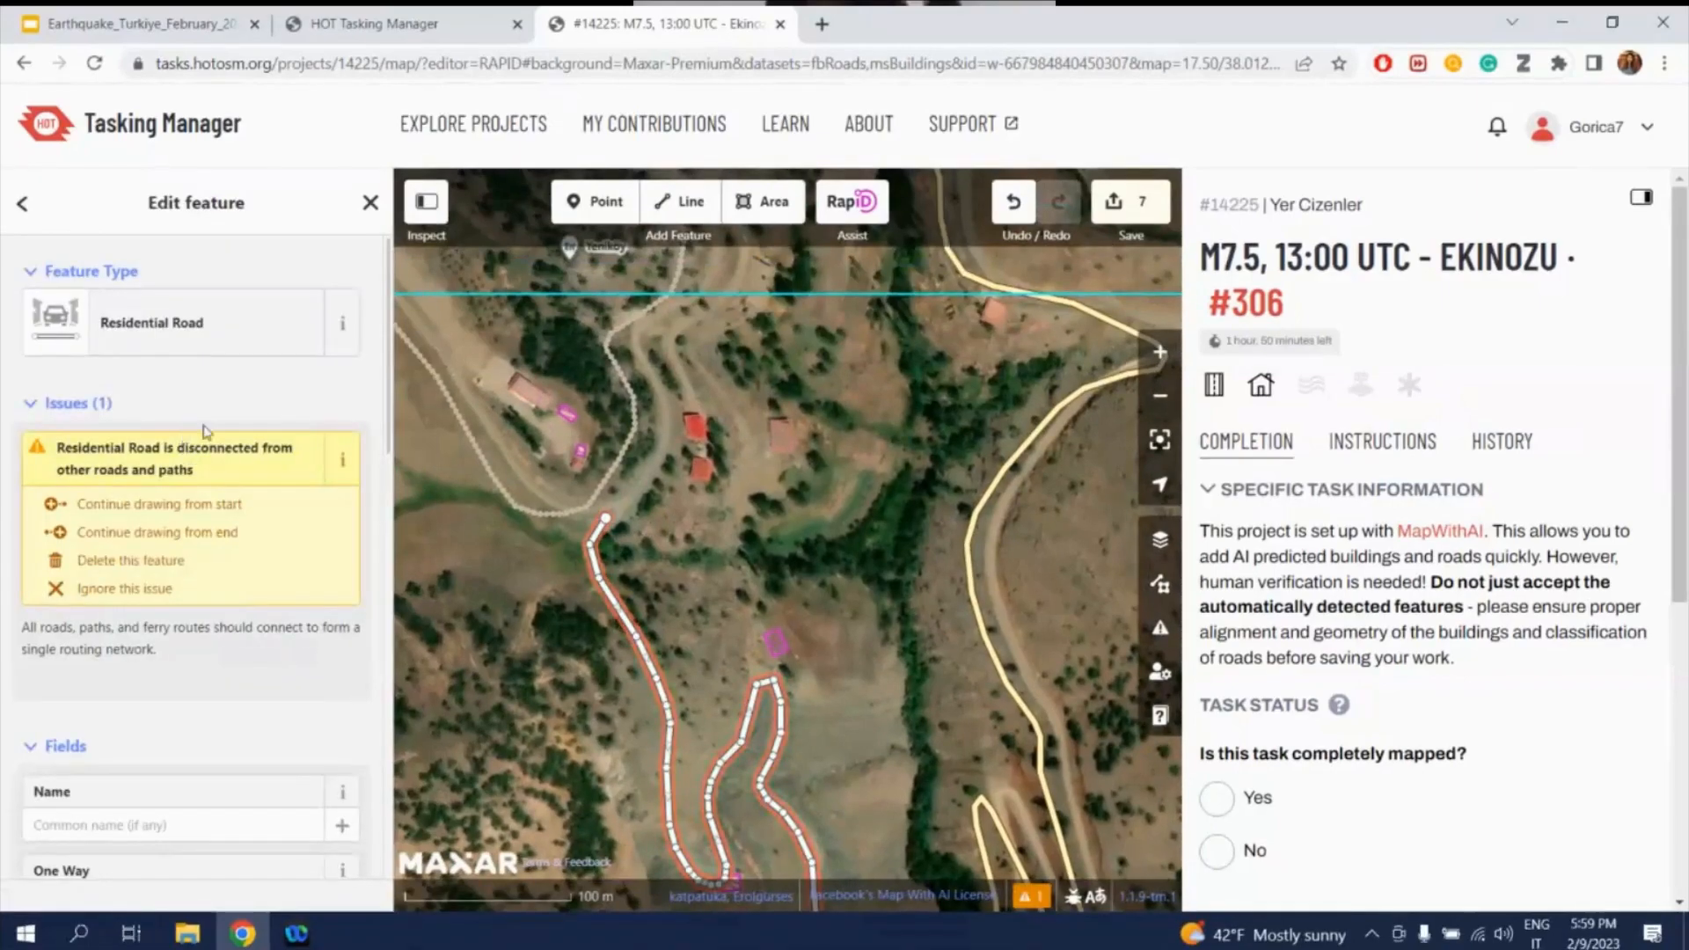
{"action": "left_click", "coordinate": [169, 331]}
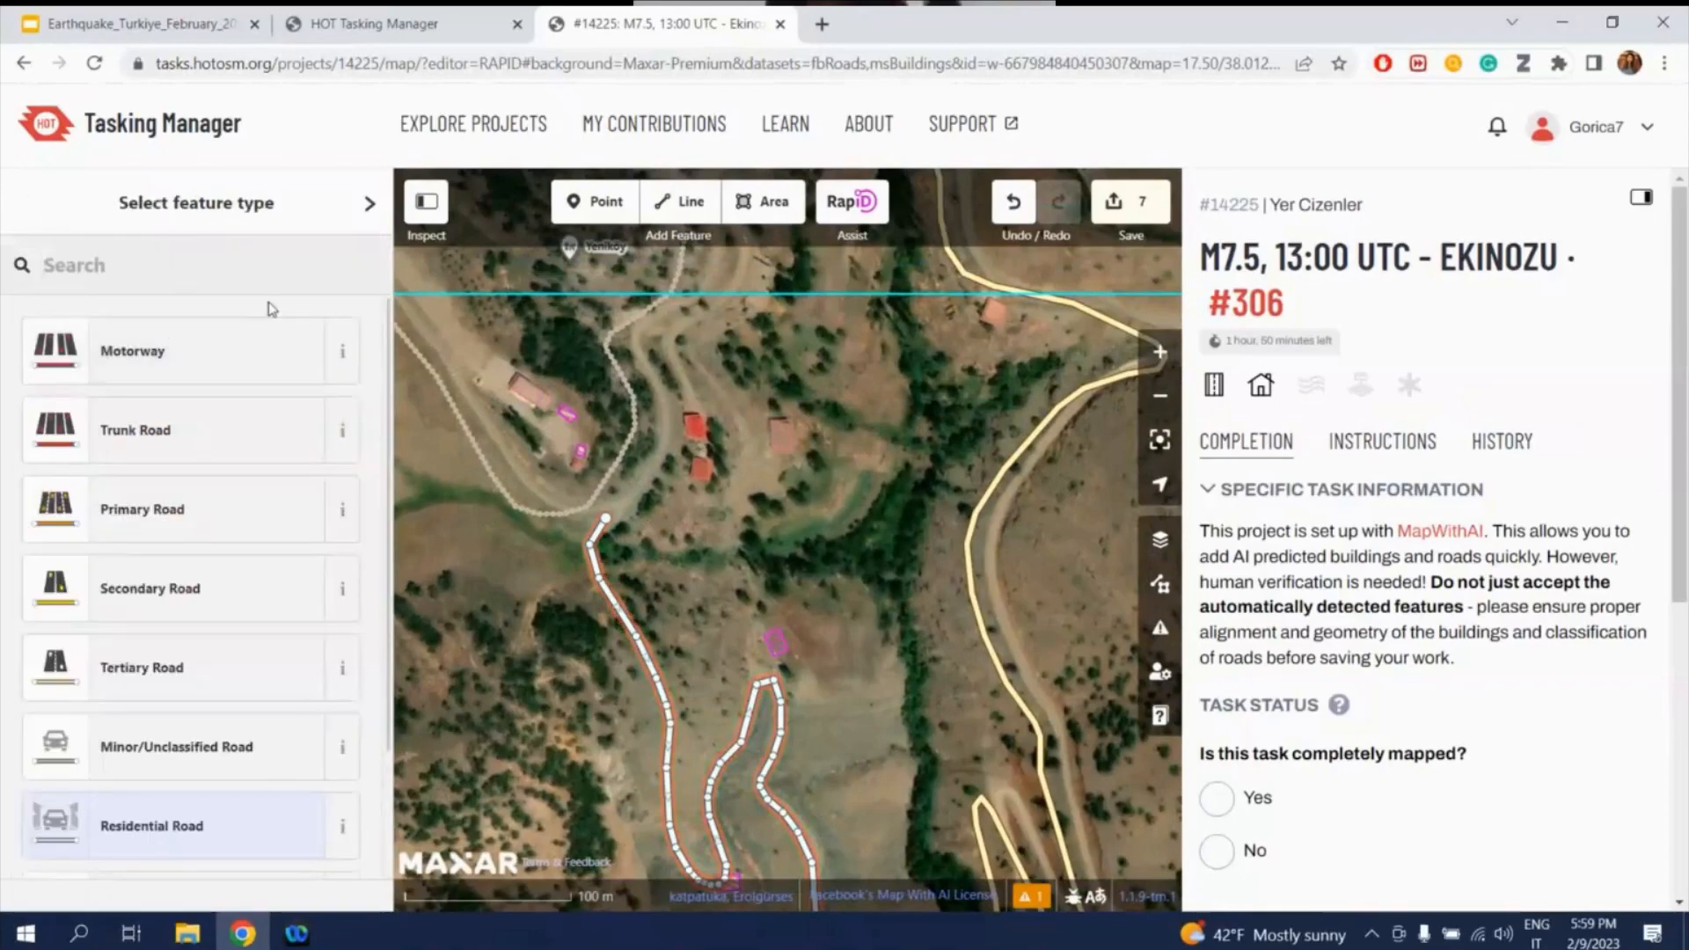
{"action": "type", "text": "unc"}
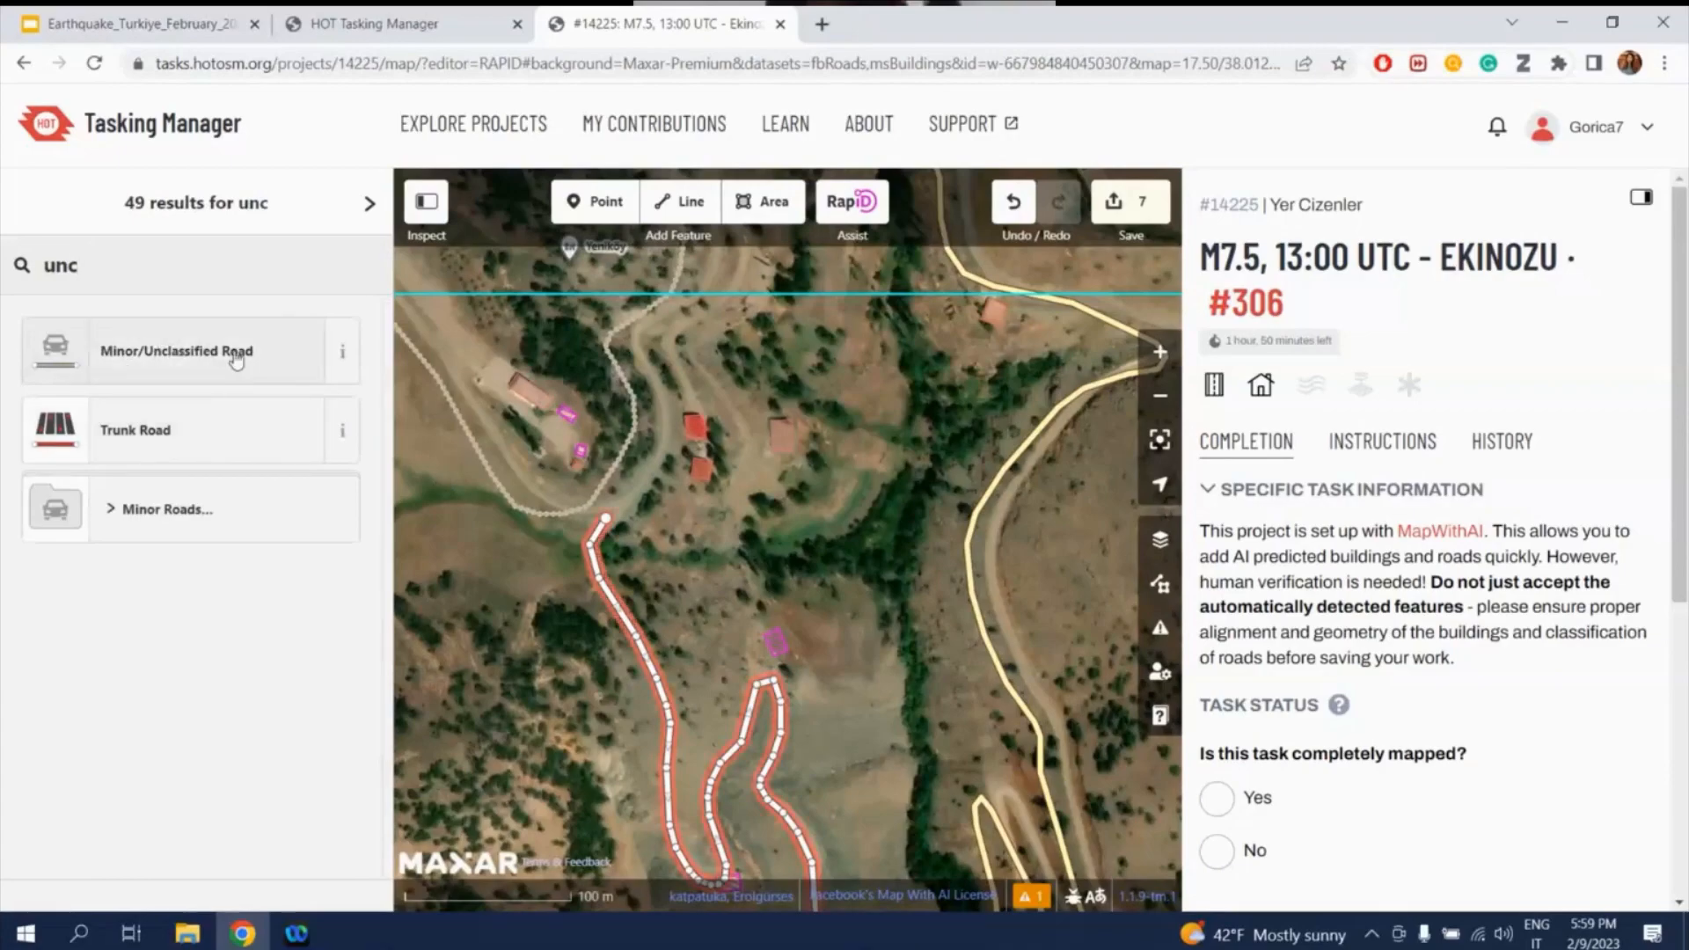
{"action": "left_click", "coordinate": [264, 351]}
- Reshape the existing track beside the winding road's northern end so its bends follow the track visible in the imagery
{"action": "left_click_drag", "start_coordinate": [697, 615], "coordinate": [630, 494]}
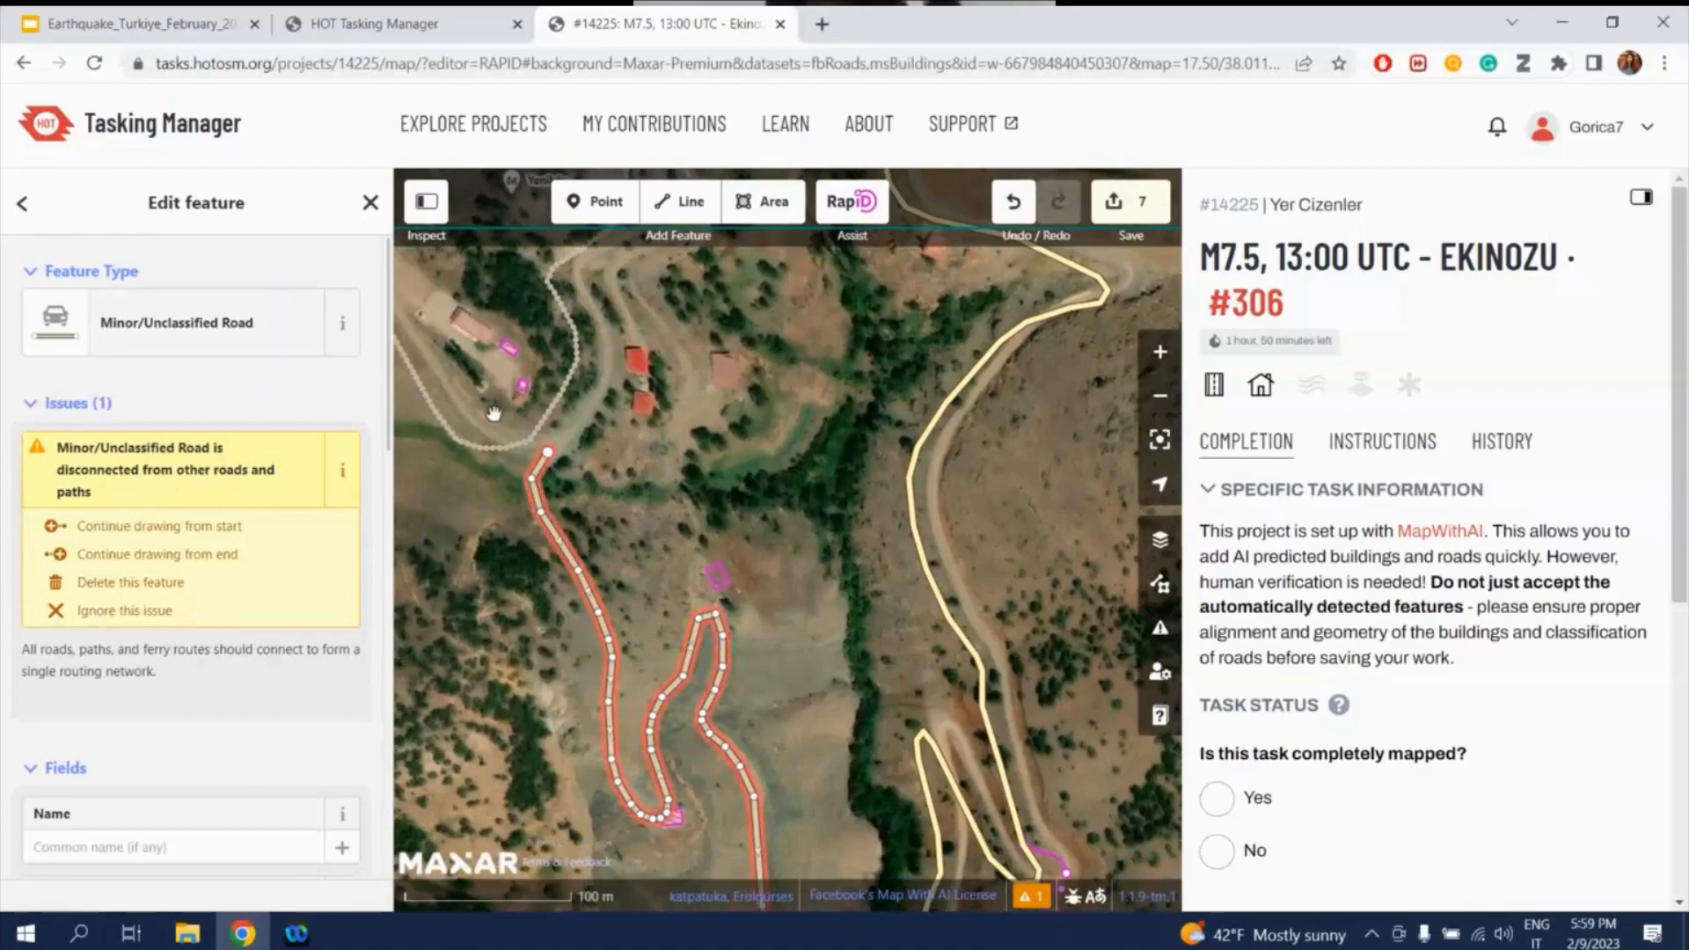
{"action": "scroll", "coordinate": [596, 469], "scroll_direction": "up", "scroll_amount": 5}
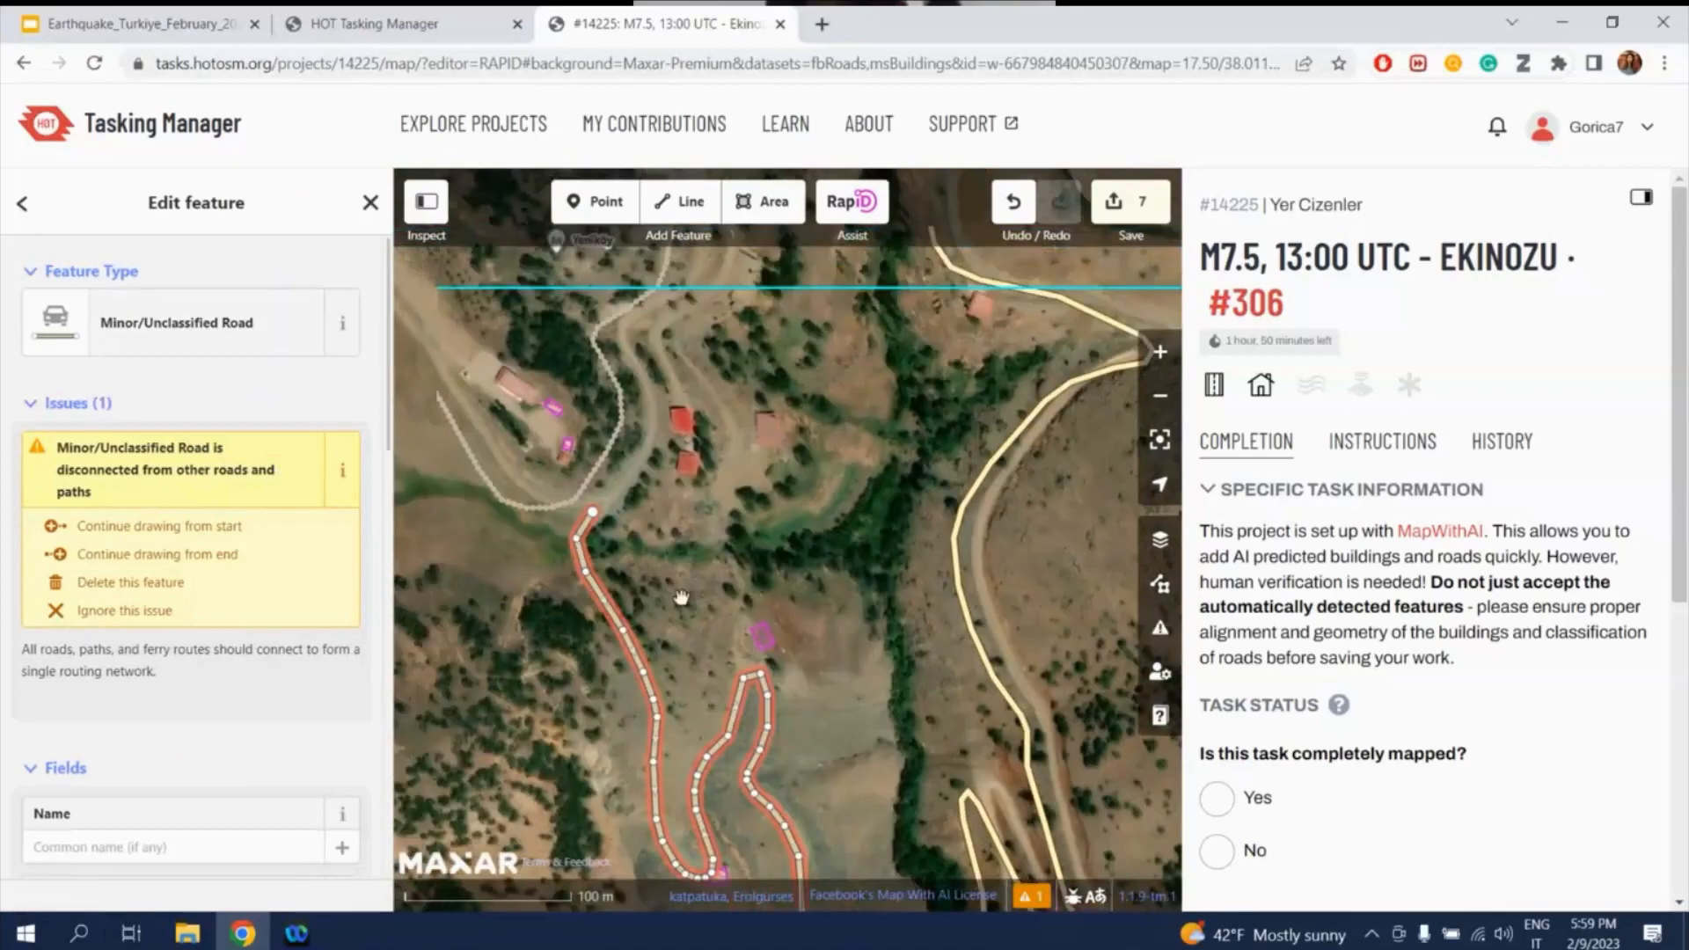
{"action": "scroll", "coordinate": [613, 580], "scroll_direction": "up", "scroll_amount": 1}
{"action": "left_click_drag", "start_coordinate": [615, 495], "coordinate": [696, 484]}
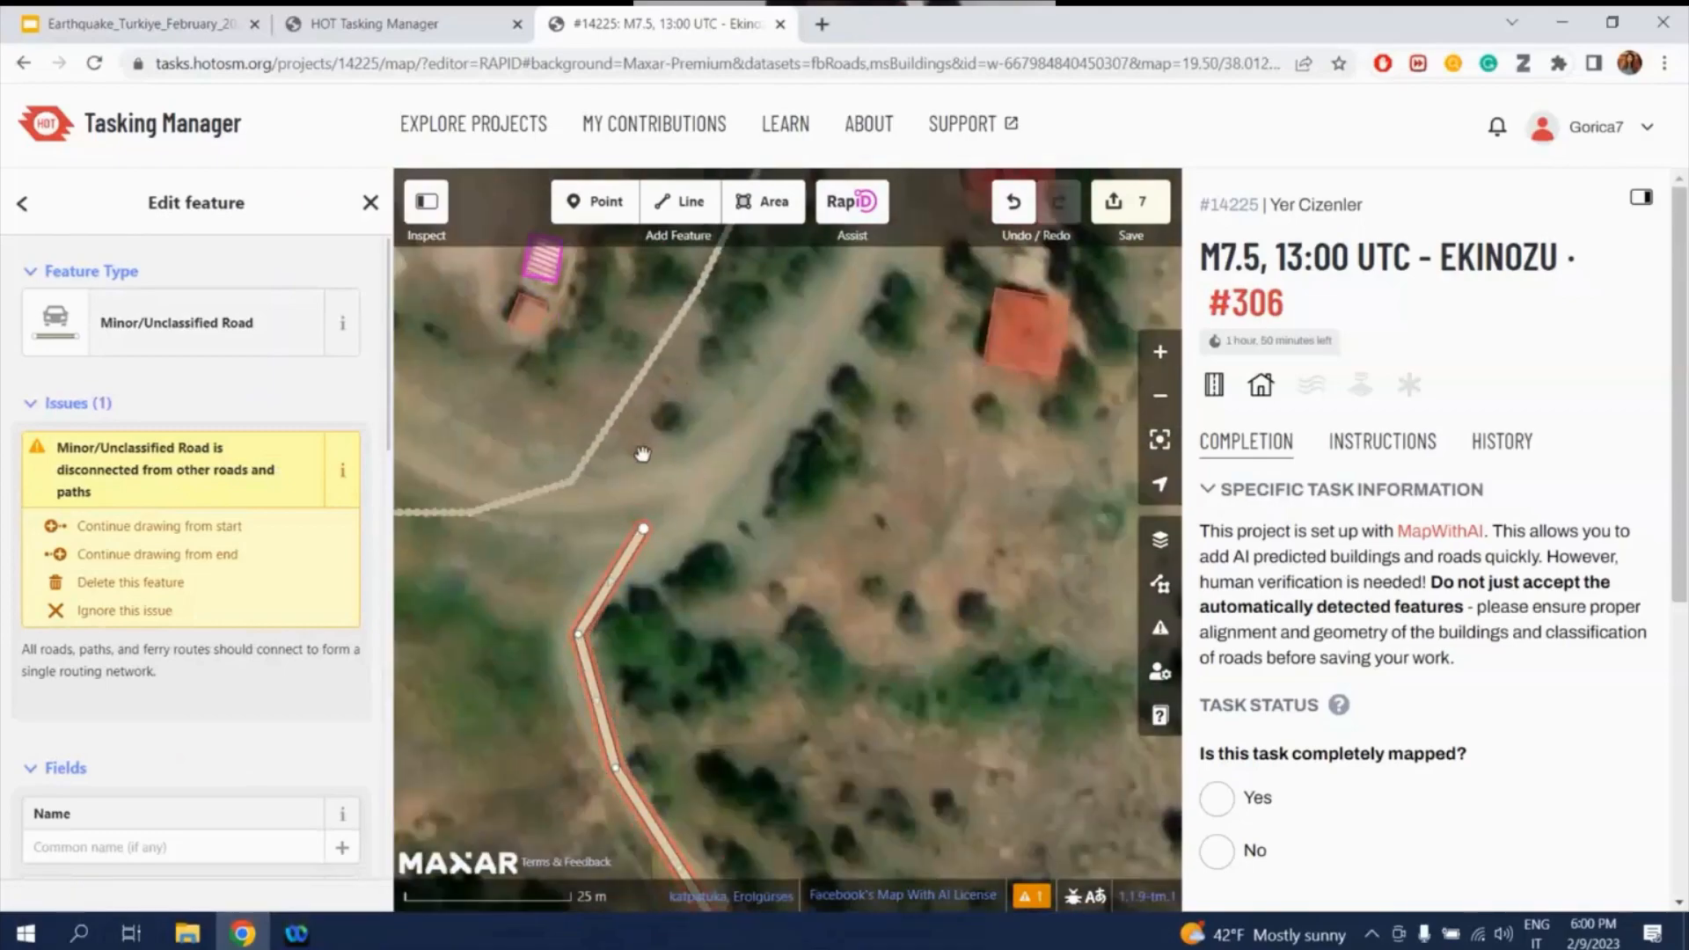
{"action": "left_click_drag", "start_coordinate": [879, 592], "coordinate": [781, 524]}
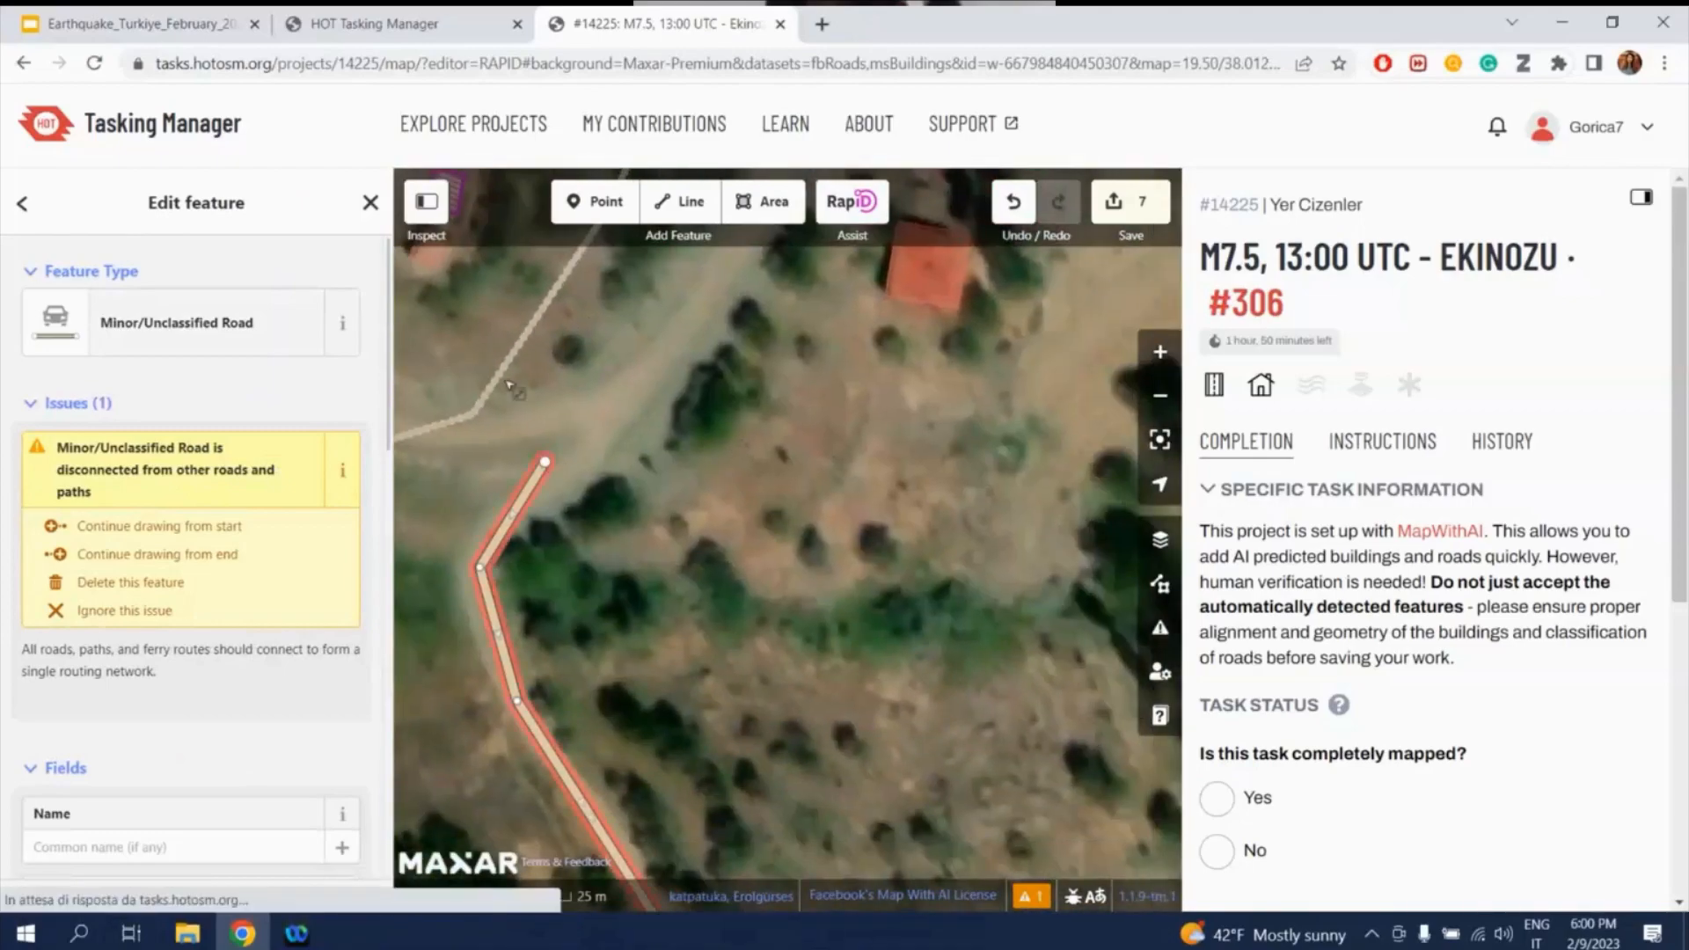
{"action": "left_click_drag", "start_coordinate": [752, 424], "coordinate": [721, 558]}
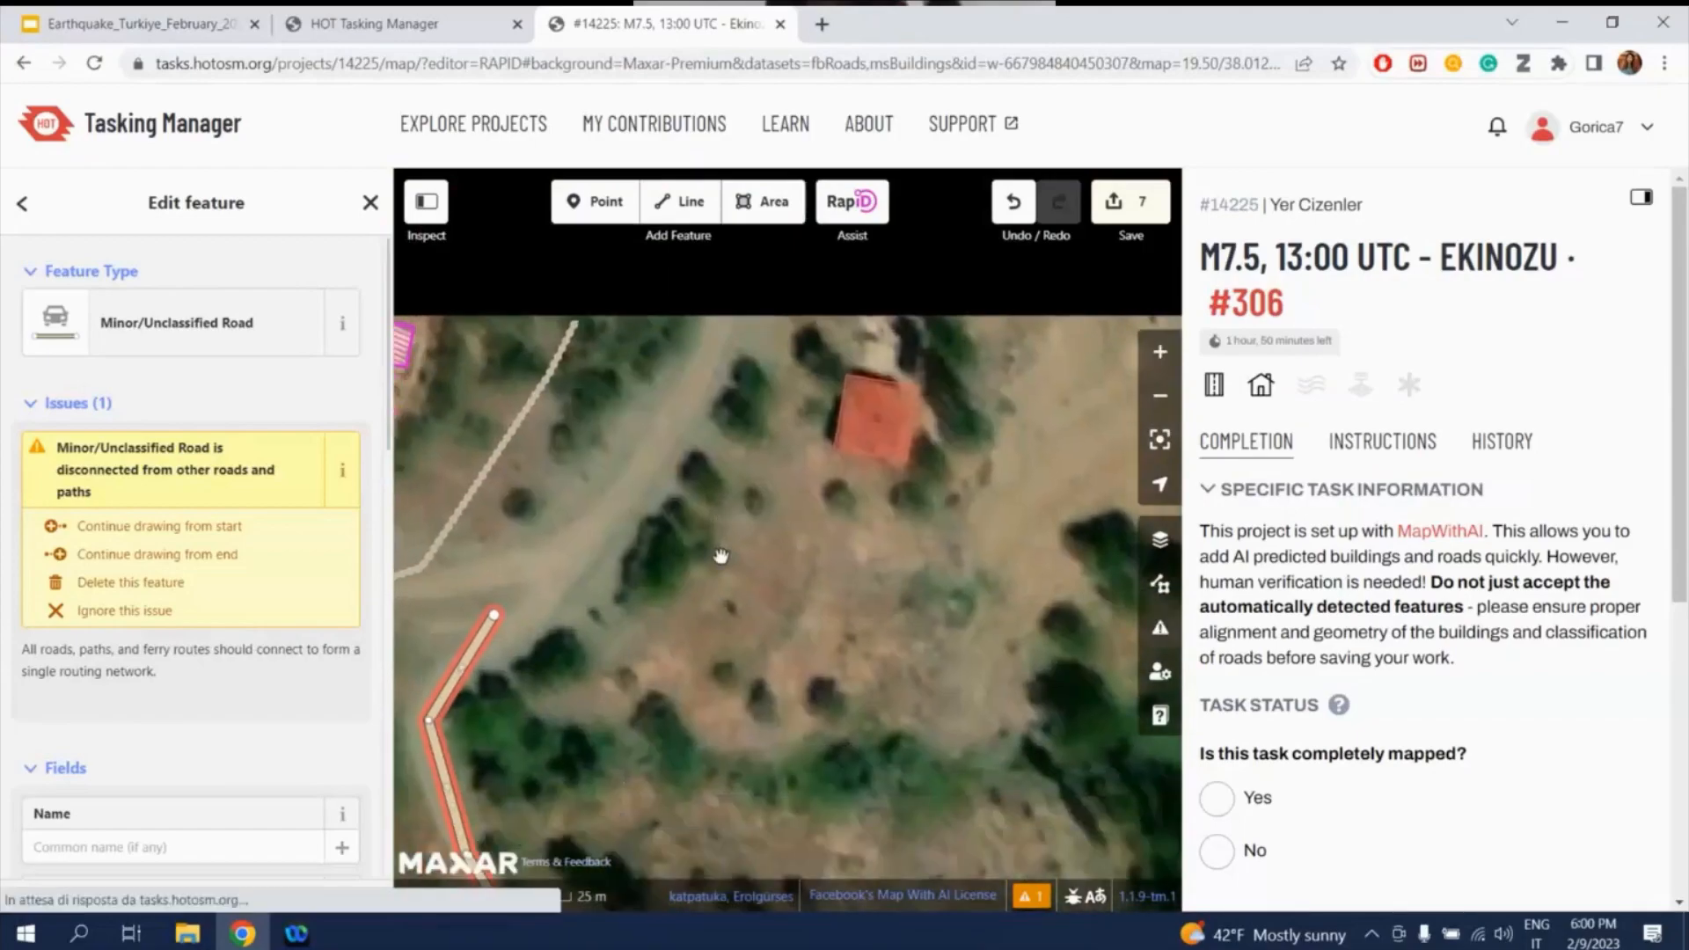
{"action": "scroll", "coordinate": [754, 543], "scroll_direction": "down", "scroll_amount": 1}
{"action": "scroll", "coordinate": [731, 510], "scroll_direction": "down", "scroll_amount": 1}
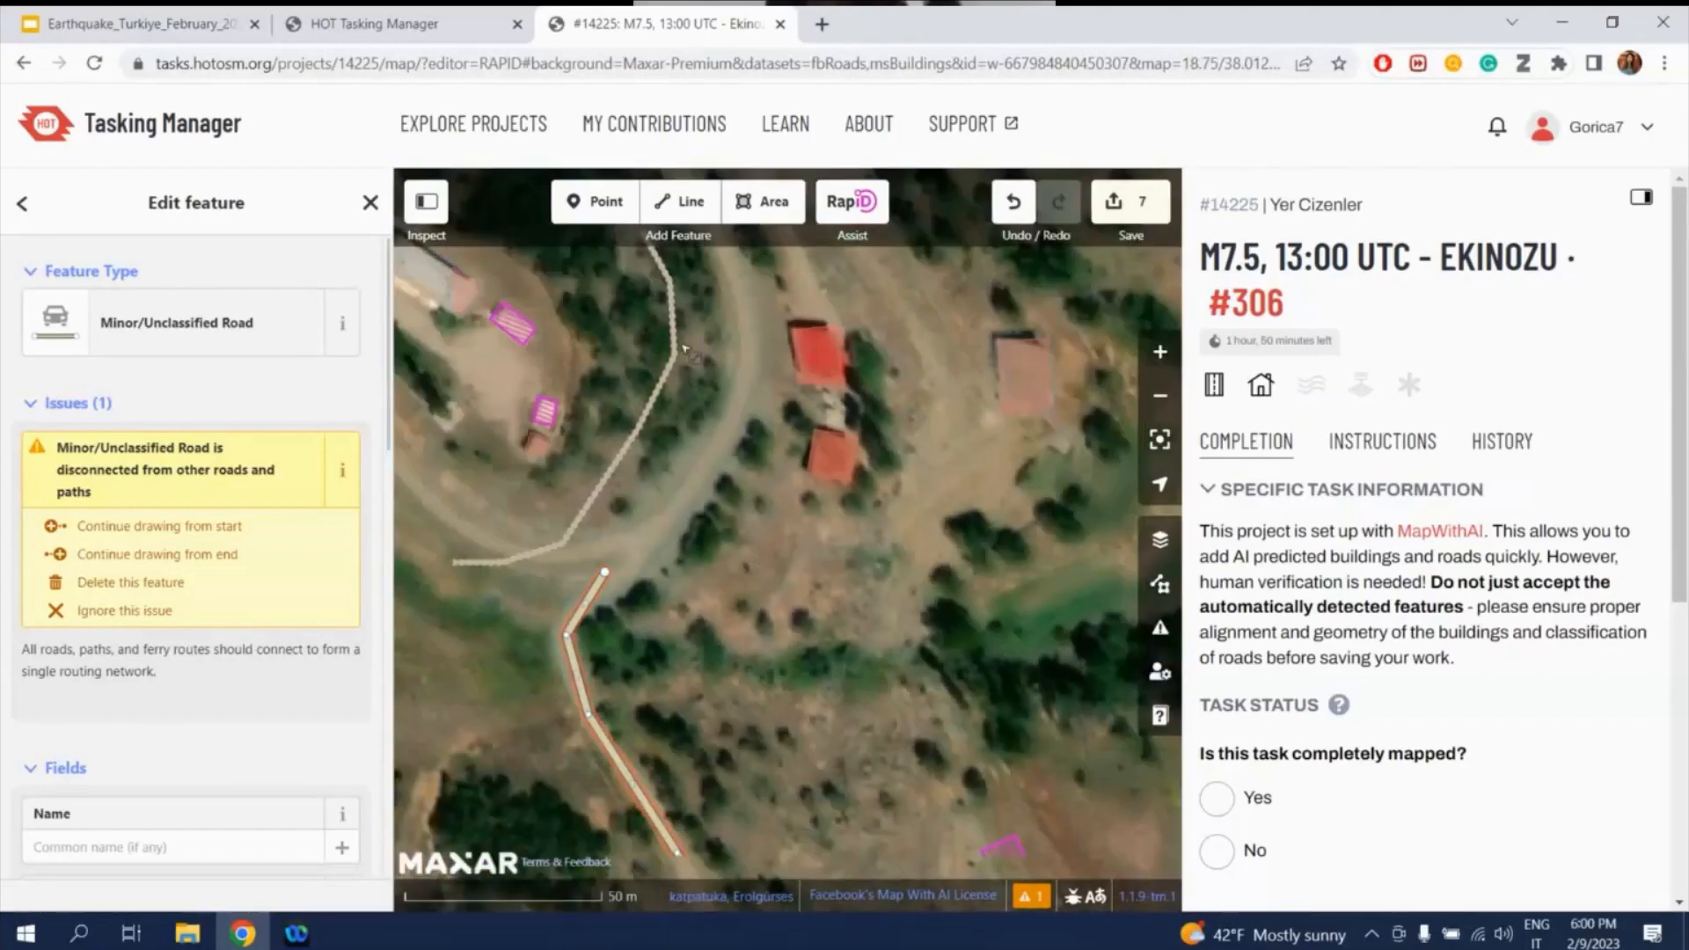
{"action": "left_click", "coordinate": [676, 359]}
{"action": "left_click_drag", "start_coordinate": [676, 359], "coordinate": [746, 395]}
{"action": "left_click_drag", "start_coordinate": [640, 431], "coordinate": [670, 515]}
{"action": "left_click_drag", "start_coordinate": [563, 548], "coordinate": [573, 556]}
- Draw a line from the winding road's northern end to the nearby bend of the existing track
{"action": "left_click", "coordinate": [693, 200]}
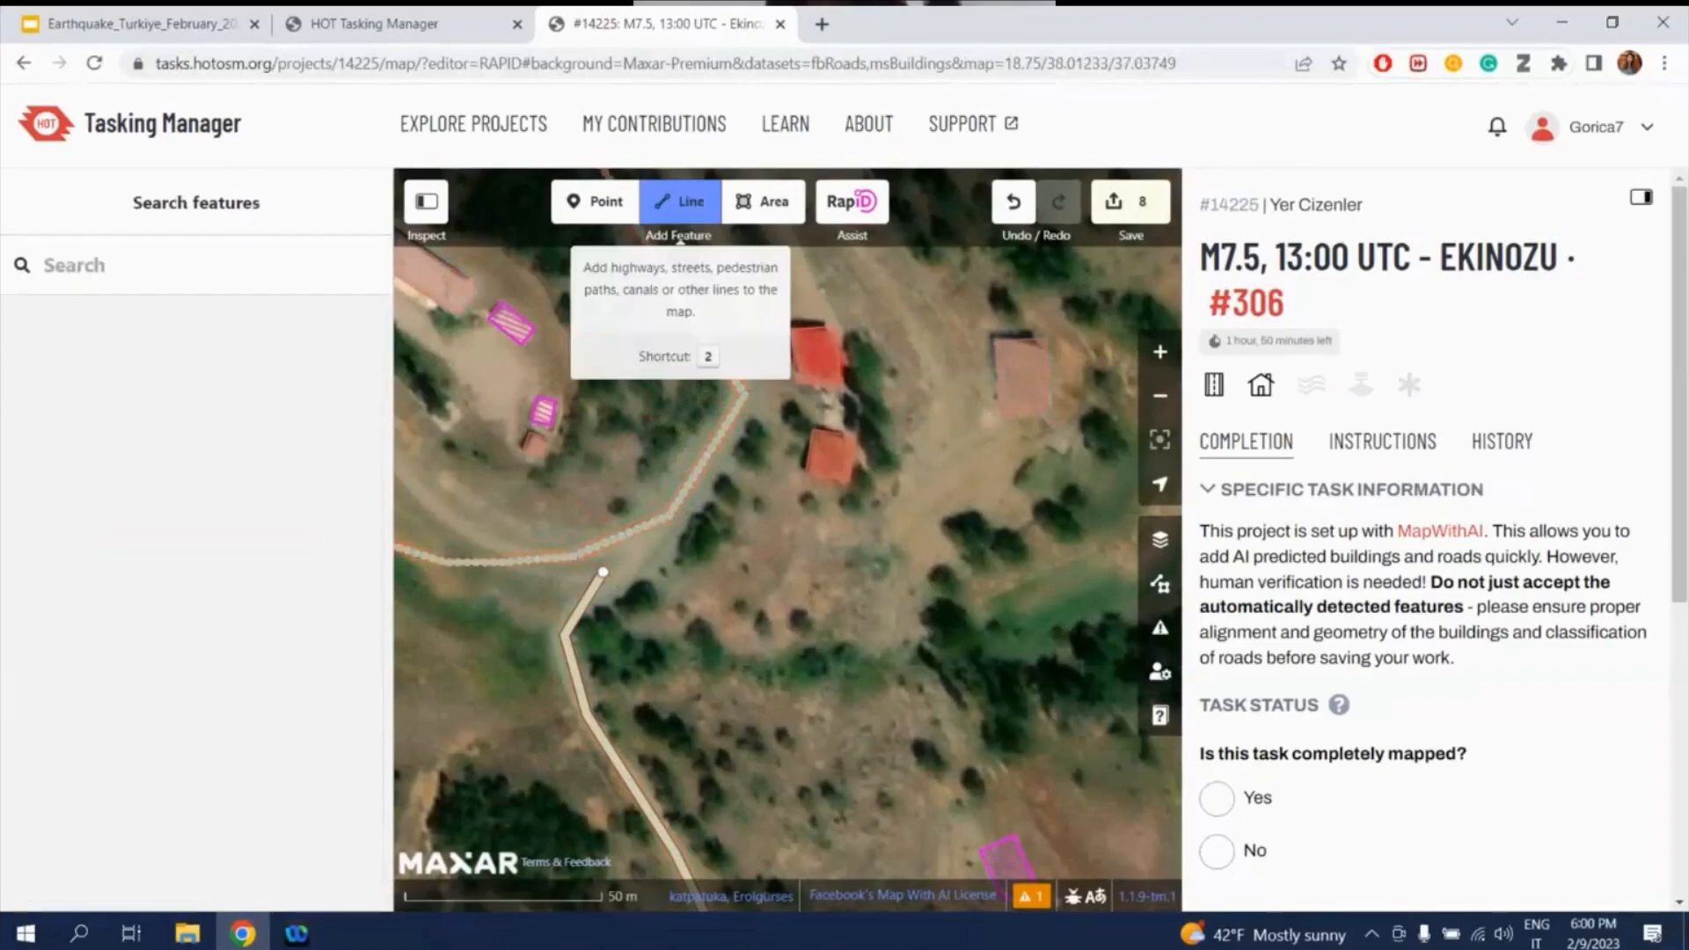
{"action": "left_click", "coordinate": [603, 572]}
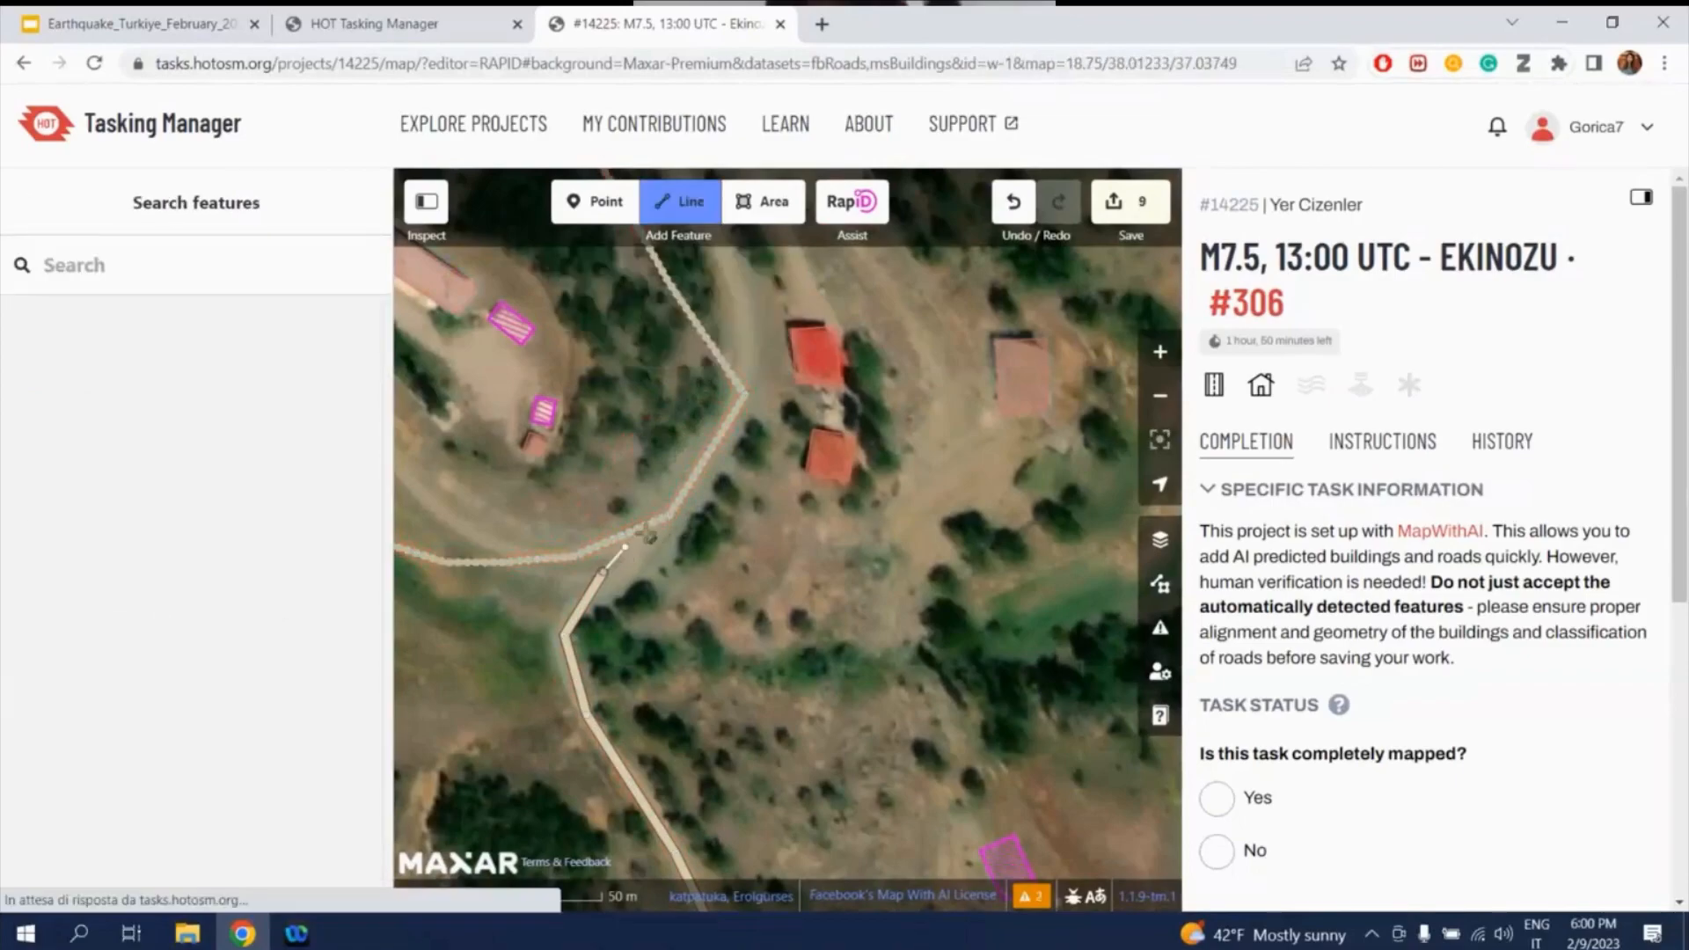
{"action": "left_click", "coordinate": [670, 514]}
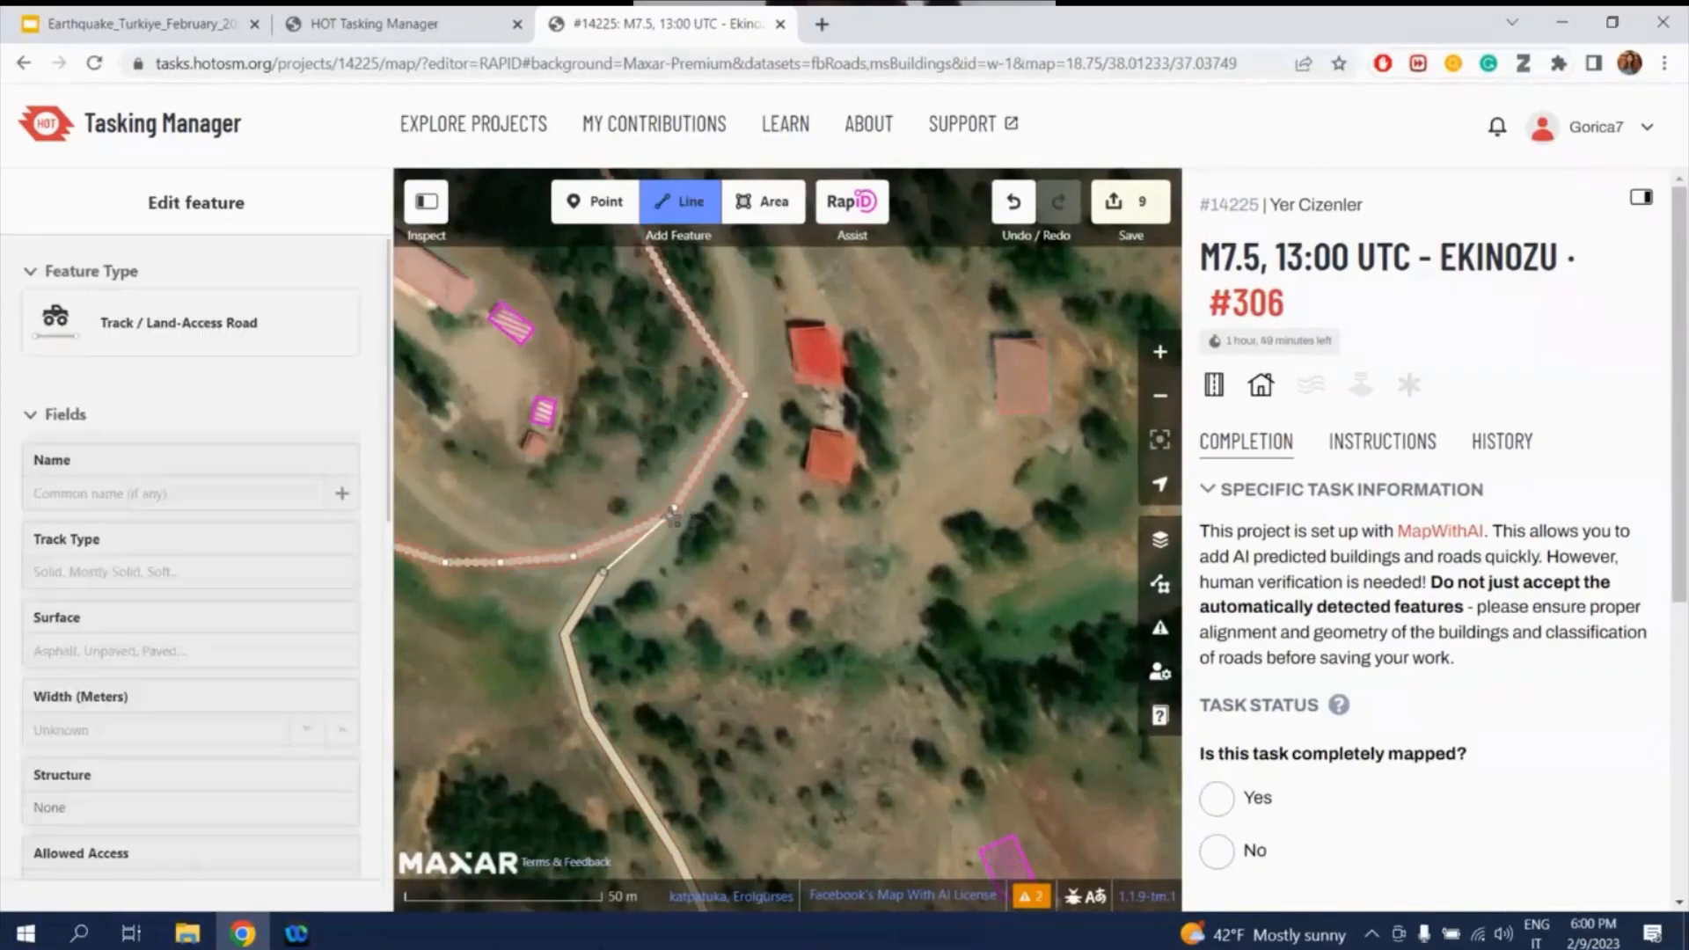
{"action": "left_click", "coordinate": [670, 516]}
{"action": "left_click", "coordinate": [686, 605]}
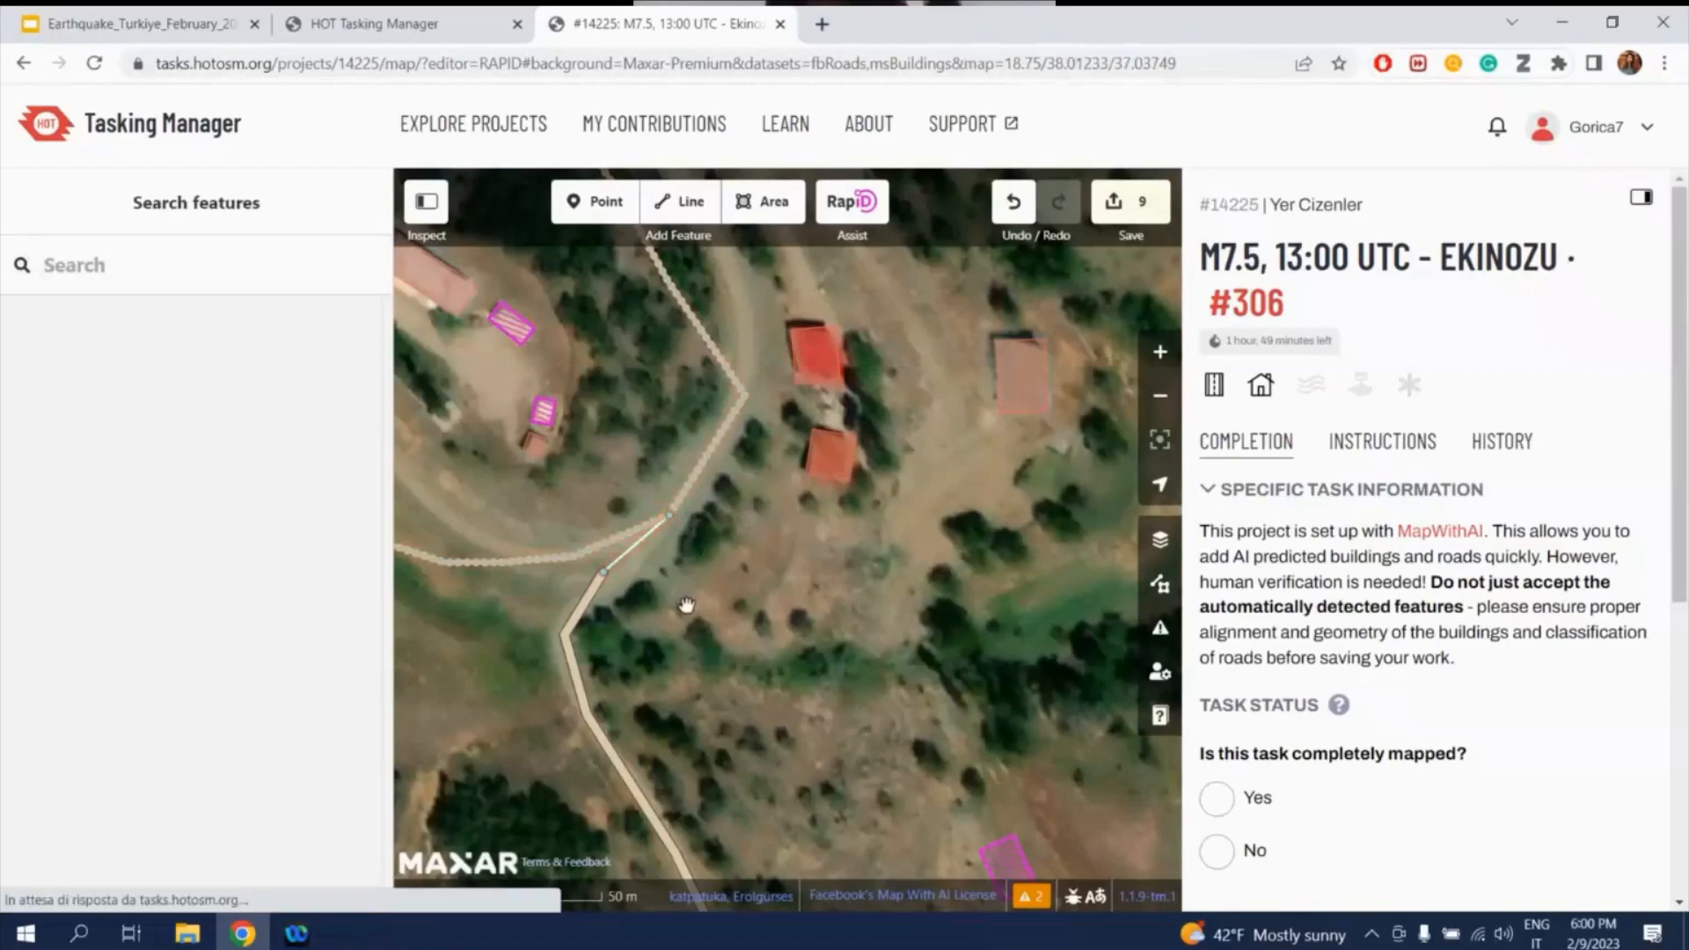
- Set the new connecting line's feature type to Minor/Unclassified Road
{"action": "left_click", "coordinate": [633, 564]}
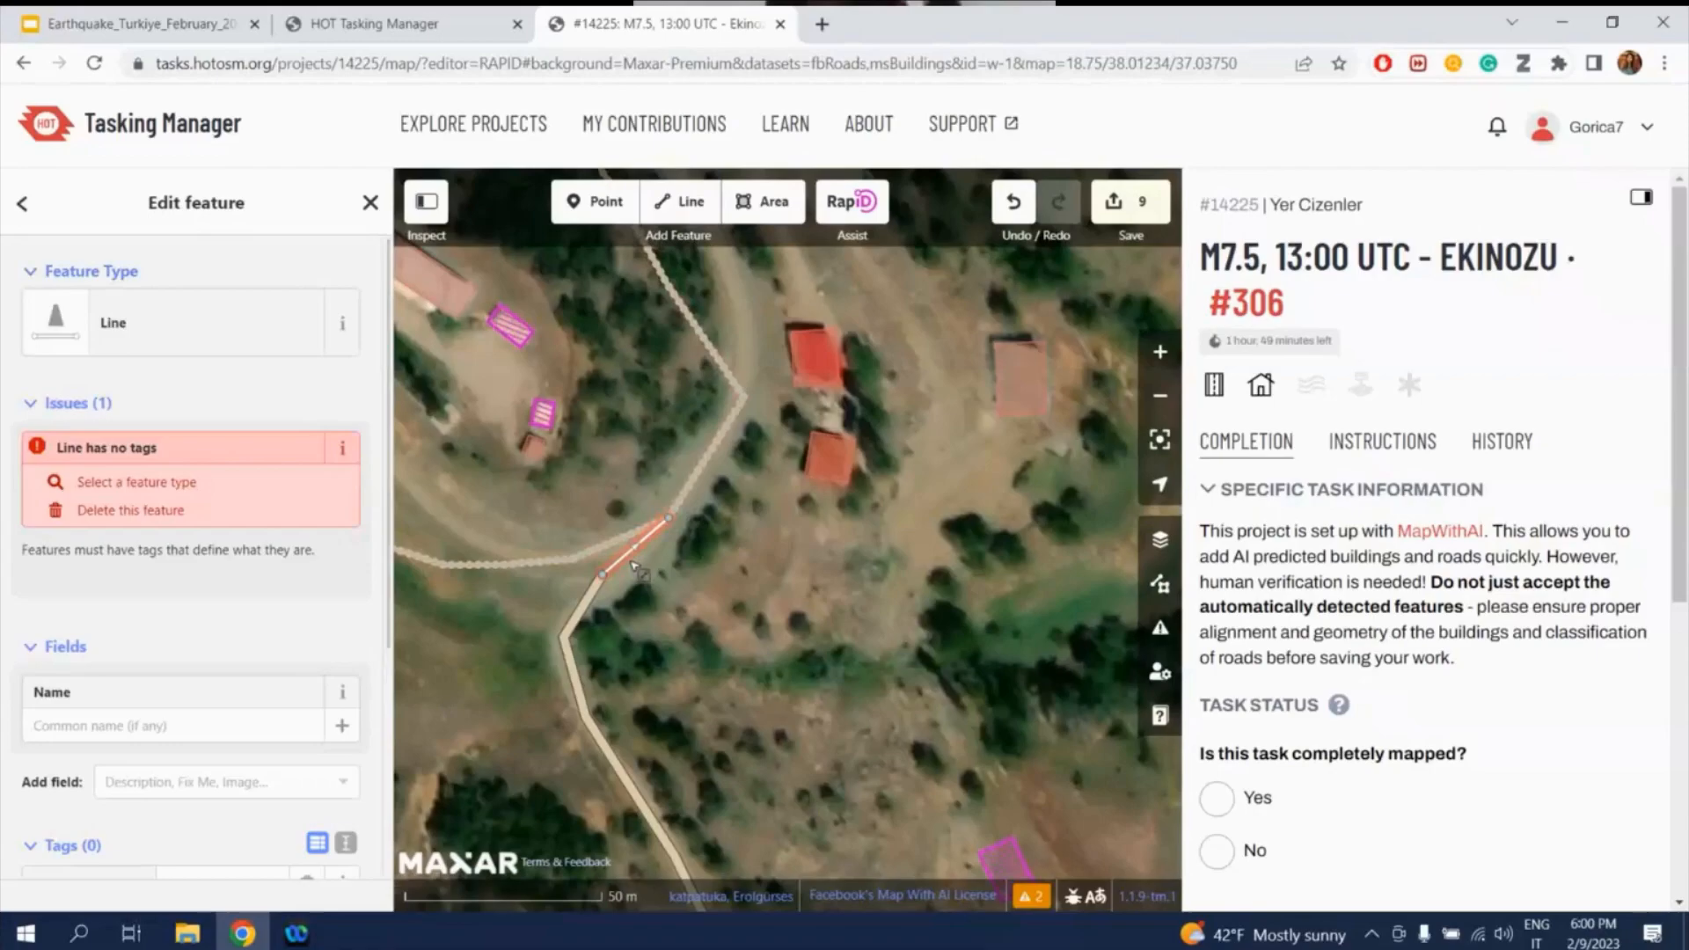
{"action": "left_click", "coordinate": [36, 210]}
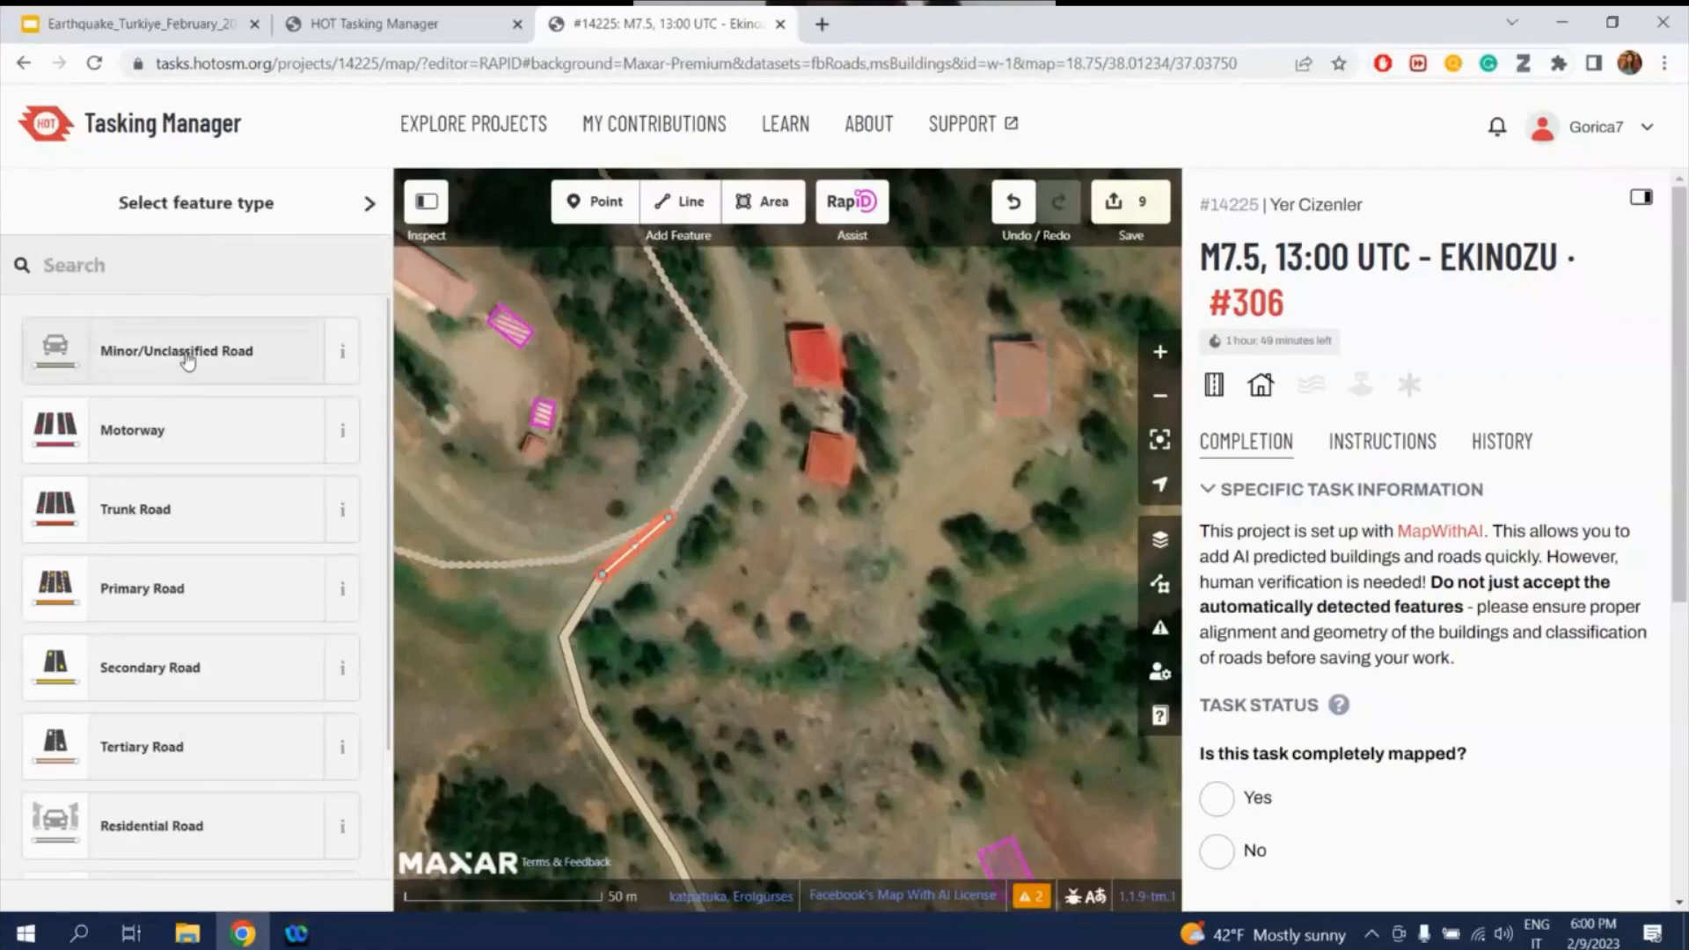
{"action": "left_click", "coordinate": [188, 352]}
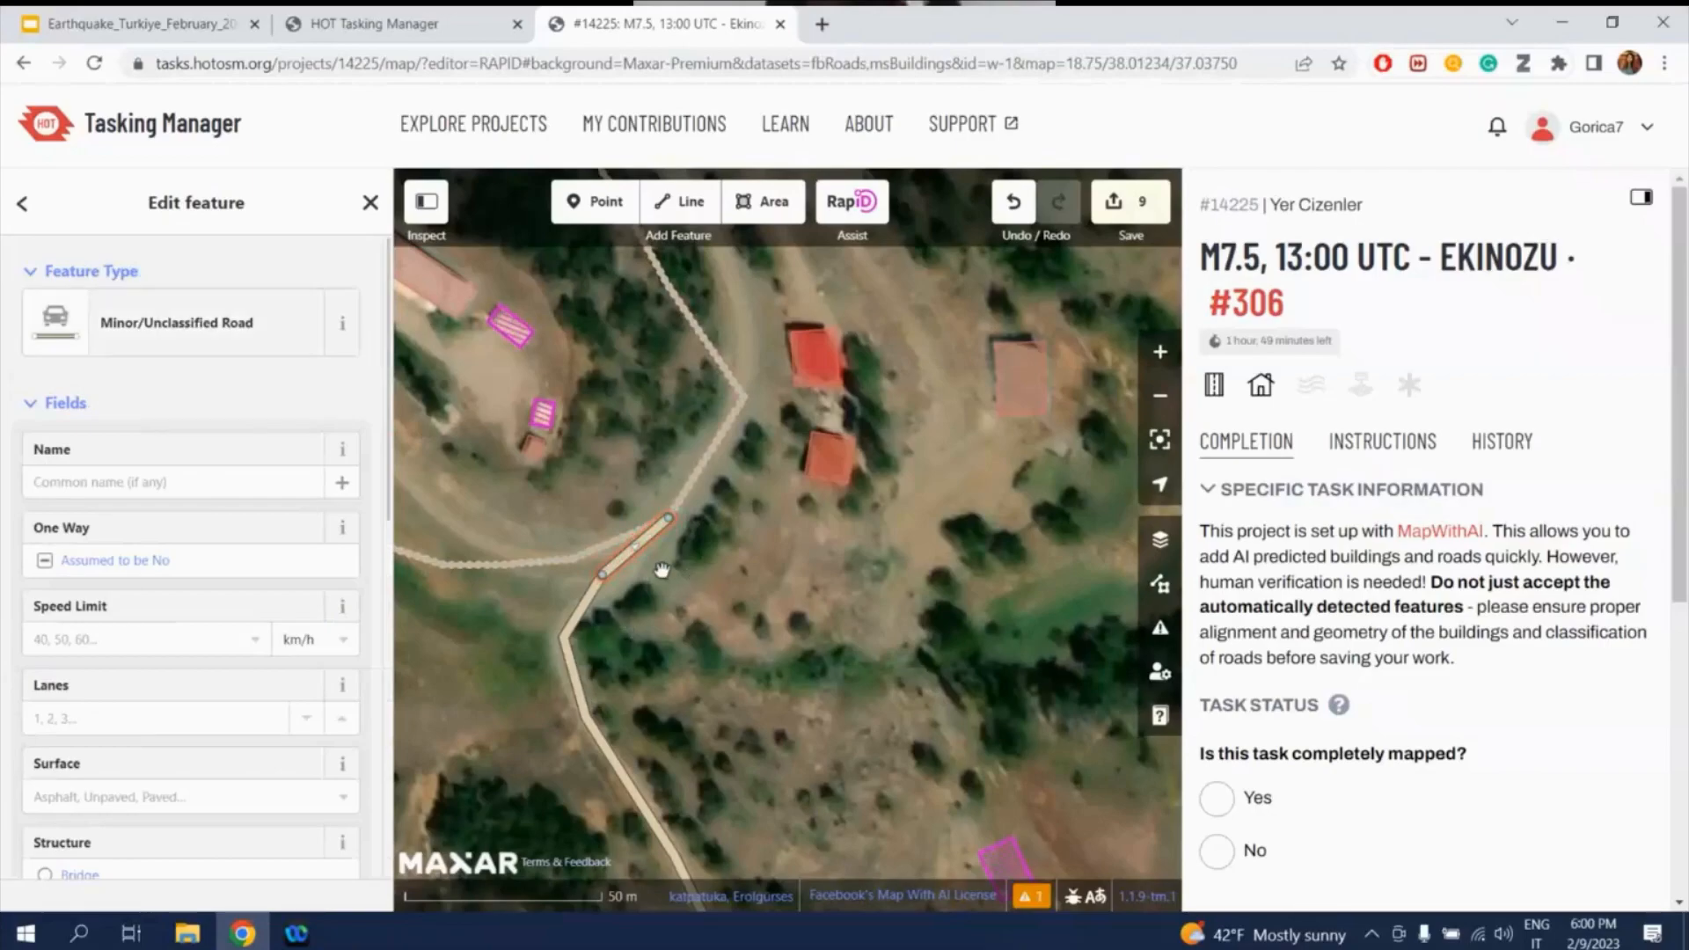
{"action": "left_click", "coordinate": [690, 578]}
- Check the issues for the session's edits and locate the road flagged as disconnected from other roads and paths
{"action": "left_click", "coordinate": [1162, 675]}
{"action": "left_click", "coordinate": [1162, 630]}
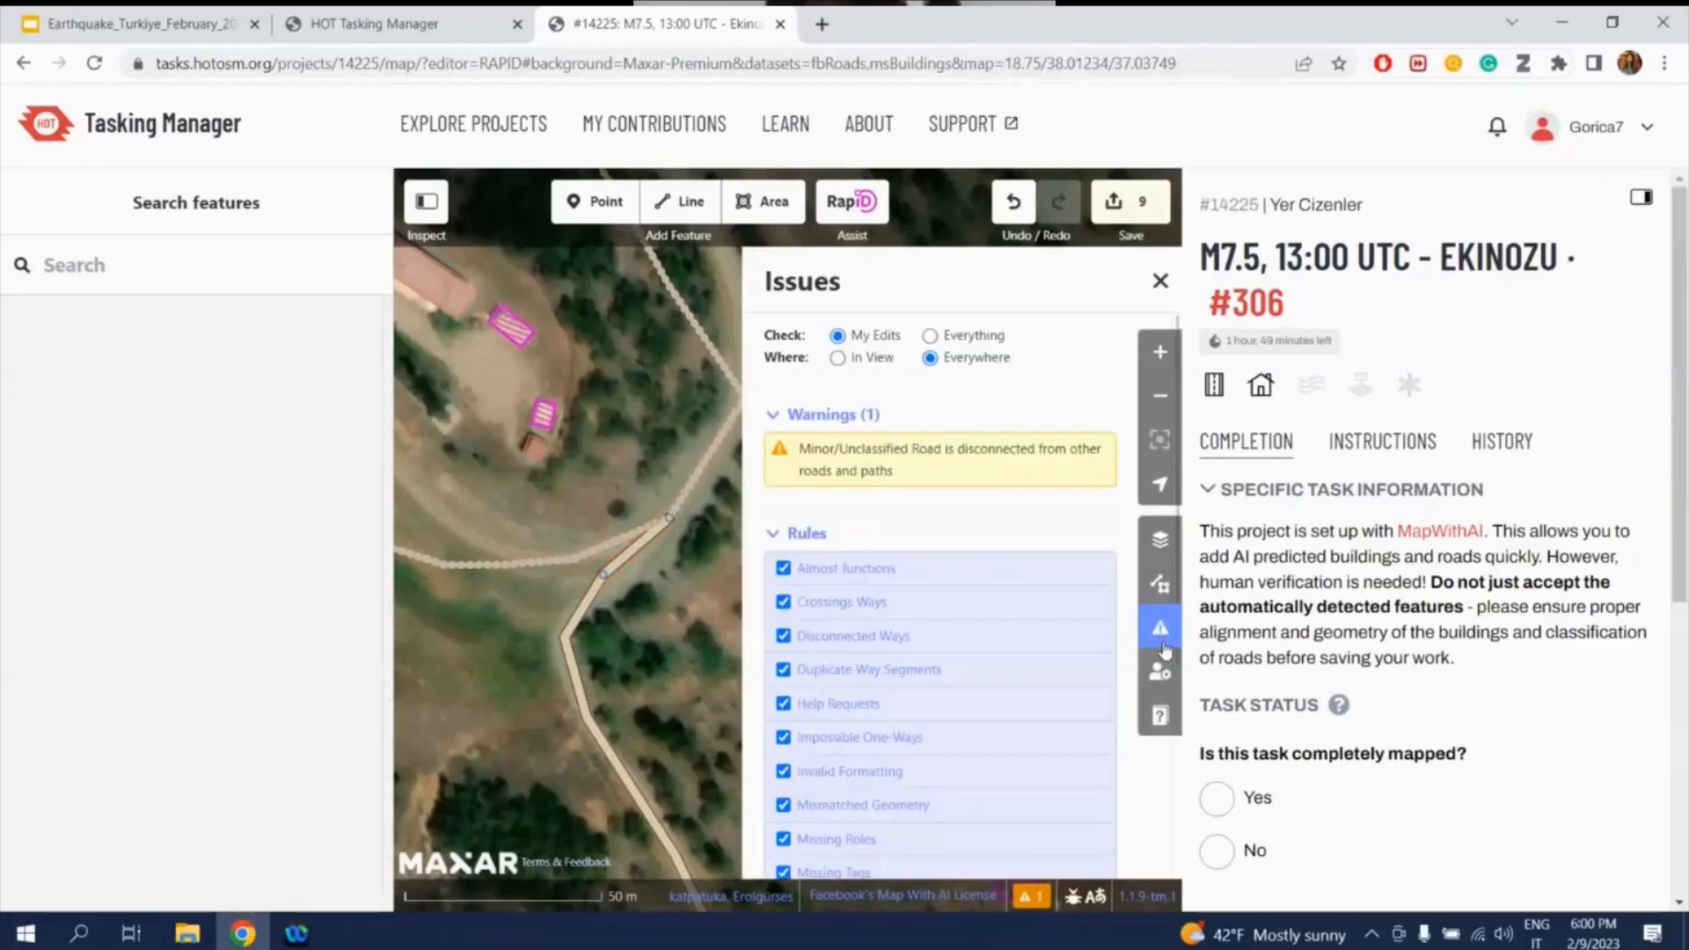
{"action": "left_click", "coordinate": [973, 471]}
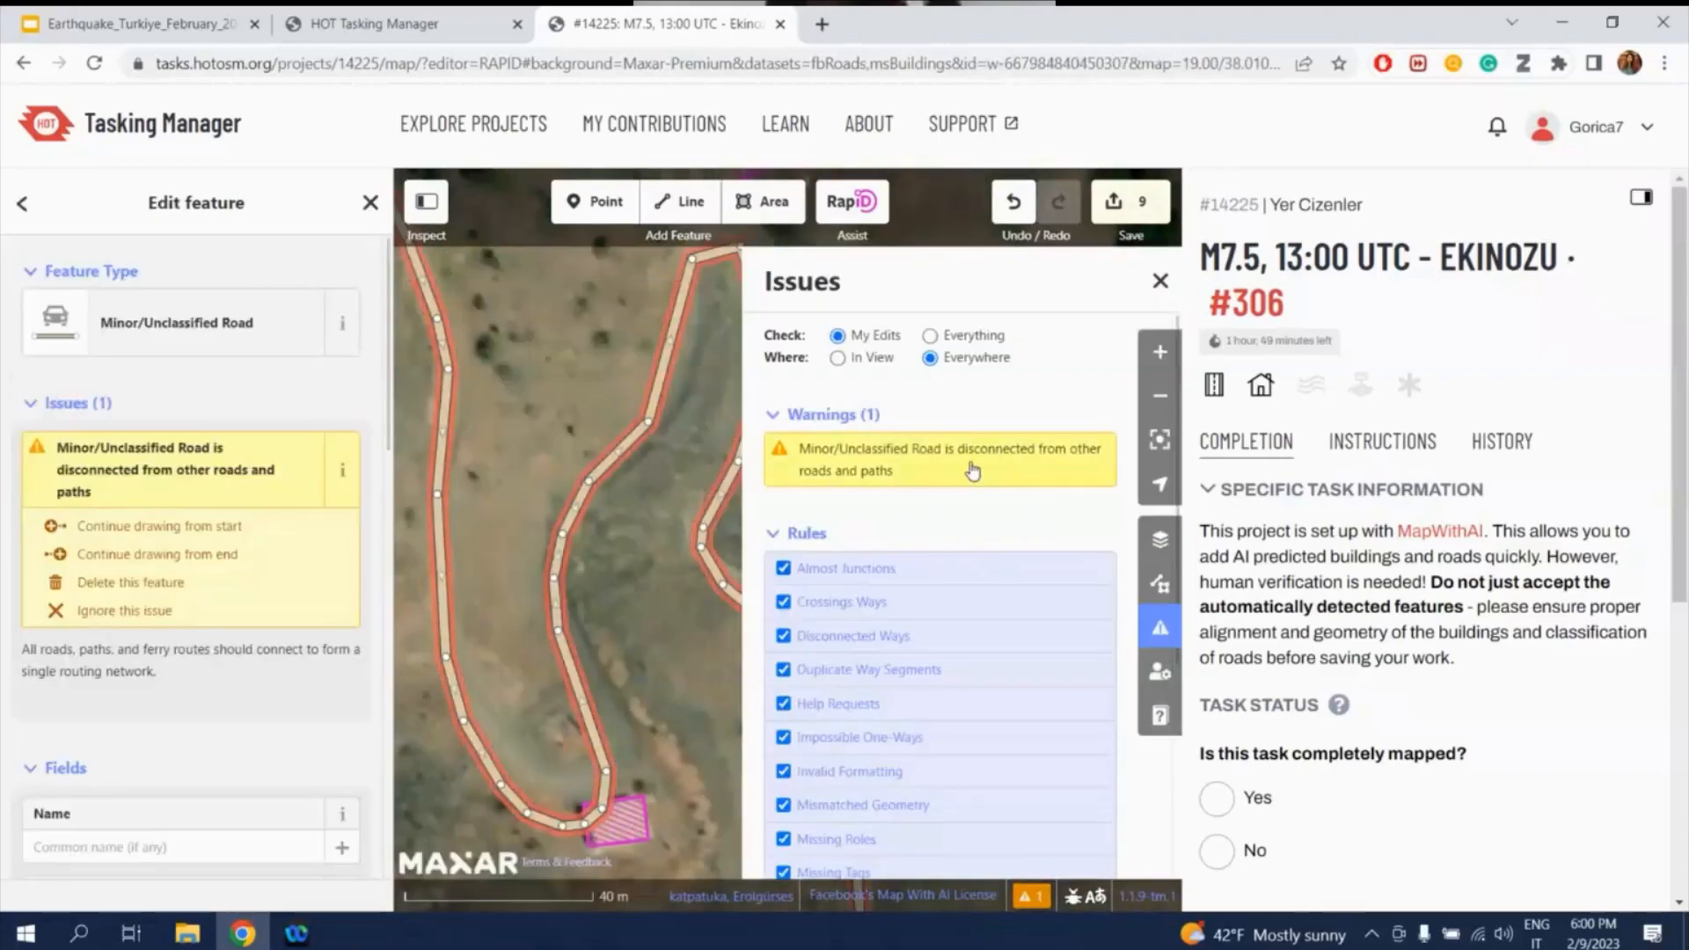
{"action": "left_click", "coordinate": [1159, 281]}
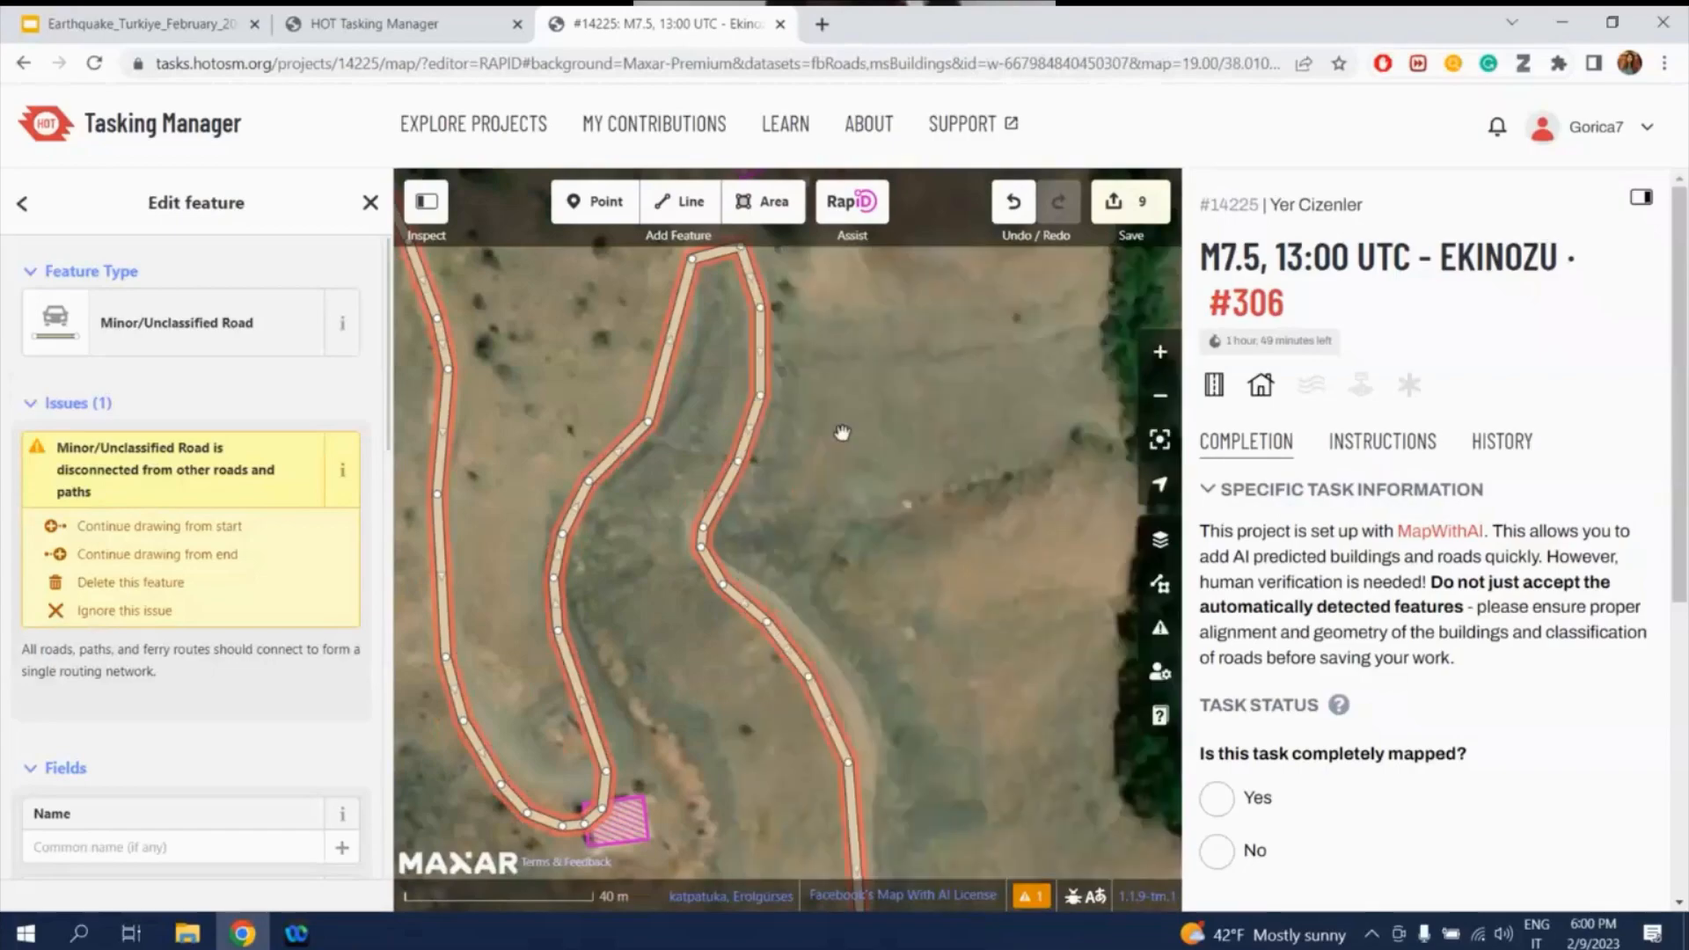
- Examine the flagged road's southern end and the point where the connecting line joins the track in the north
{"action": "scroll", "coordinate": [883, 691], "scroll_direction": "down", "scroll_amount": 5}
{"action": "left_click_drag", "start_coordinate": [882, 691], "coordinate": [765, 416]}
{"action": "scroll", "coordinate": [765, 416], "scroll_direction": "down", "scroll_amount": 2}
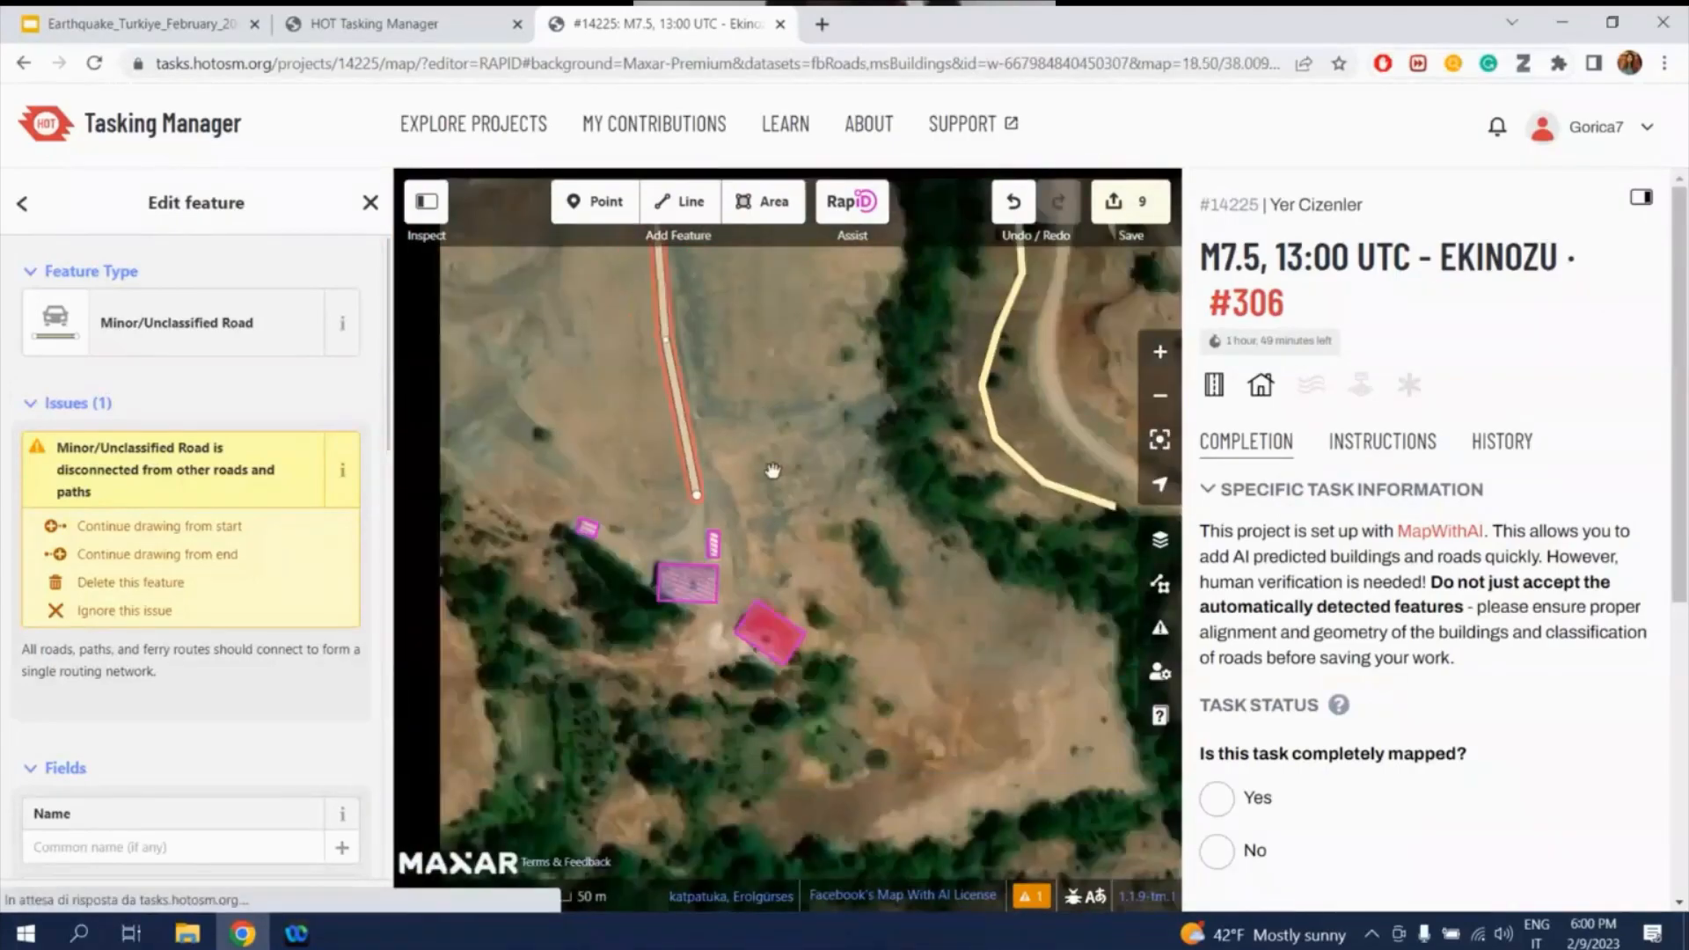
{"action": "left_click_drag", "start_coordinate": [668, 254], "coordinate": [1055, 792]}
{"action": "left_click_drag", "start_coordinate": [766, 252], "coordinate": [931, 806]}
{"action": "scroll", "coordinate": [901, 695], "scroll_direction": "up", "scroll_amount": 5}
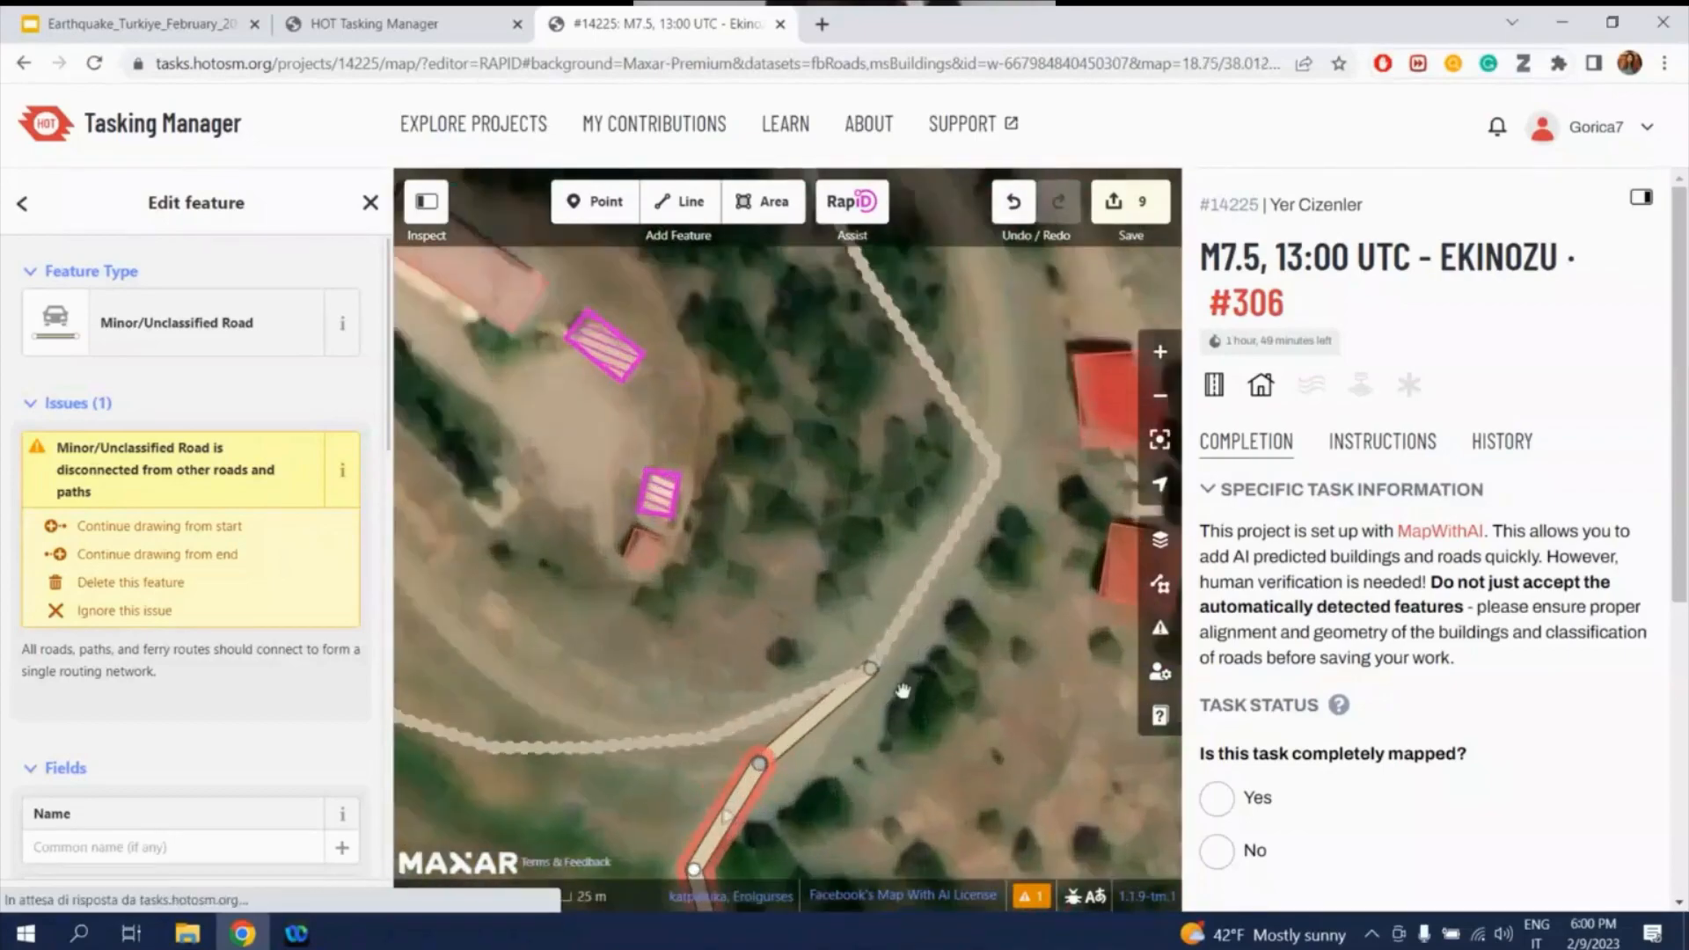
{"action": "left_click", "coordinate": [844, 626]}
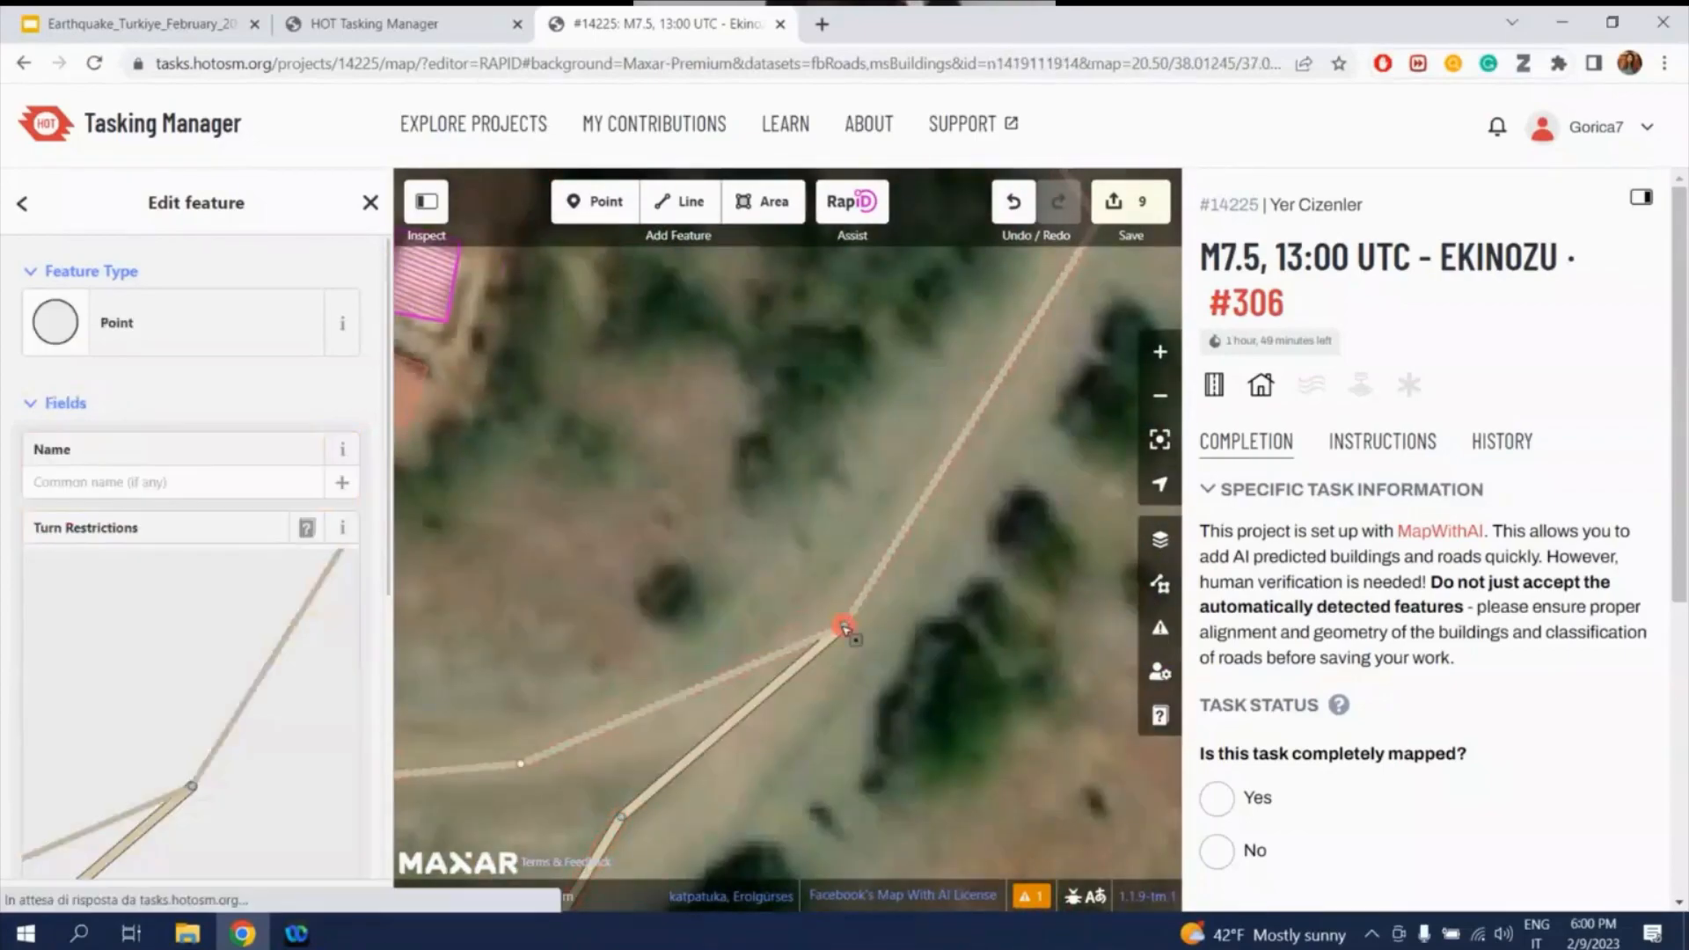
- Delete the short connecting line and redraw it from the winding road's northern end to the track's bend
{"action": "left_click", "coordinate": [664, 796]}
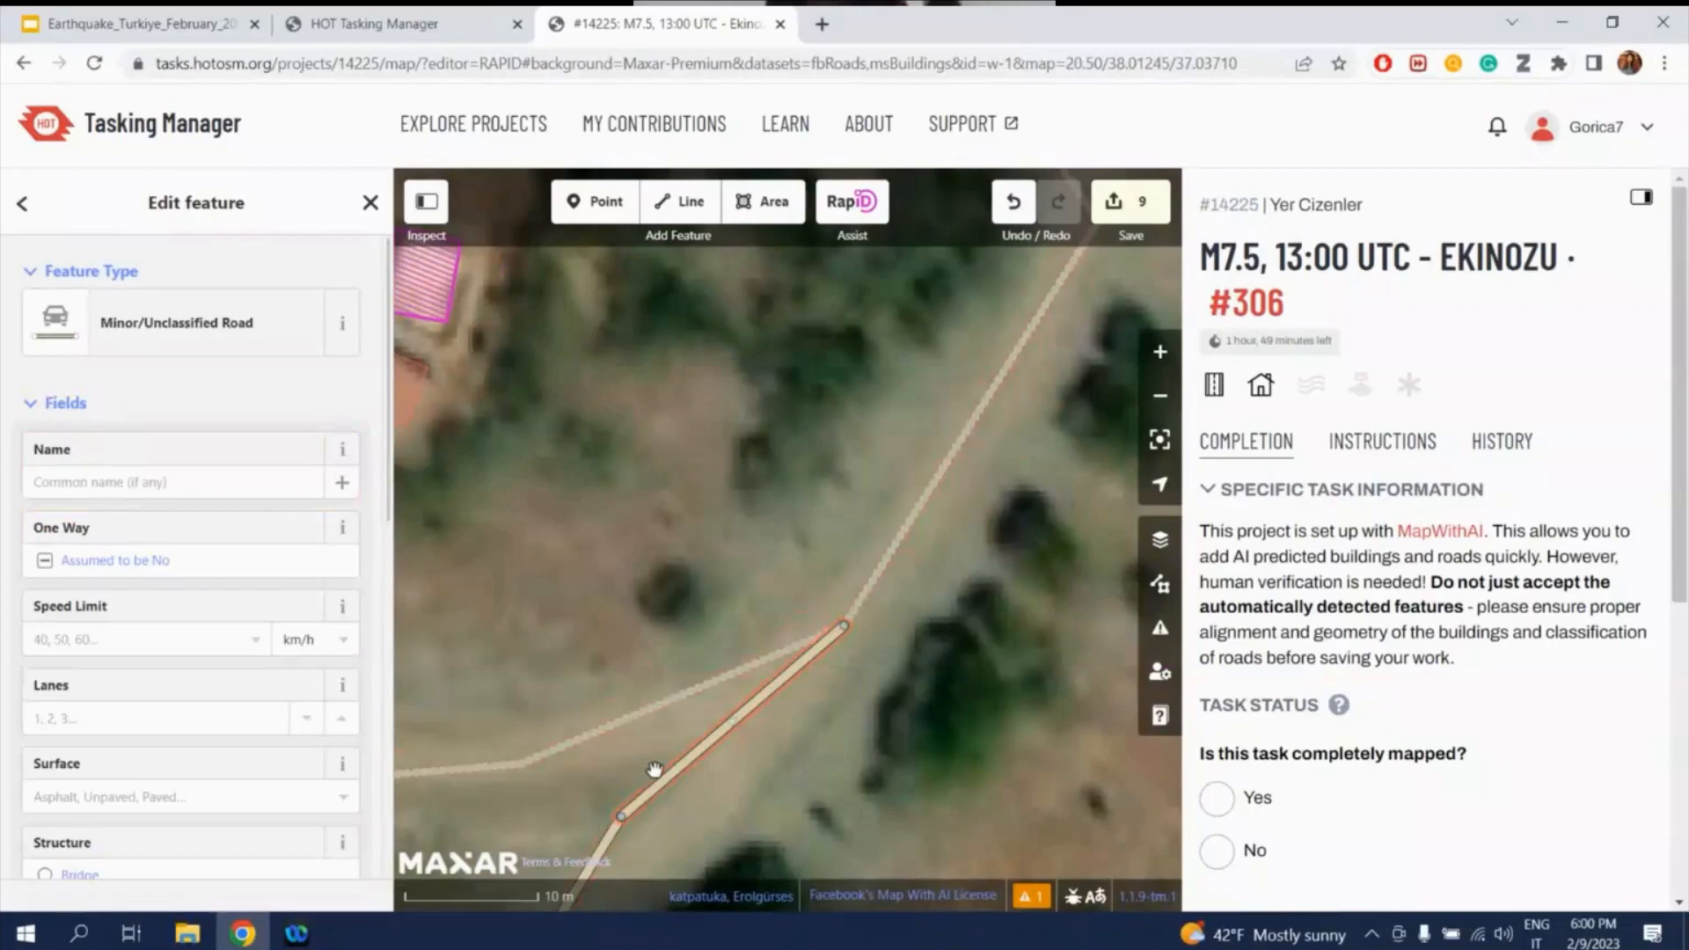
{"action": "key", "text": "Delete"}
{"action": "left_click", "coordinate": [673, 207]}
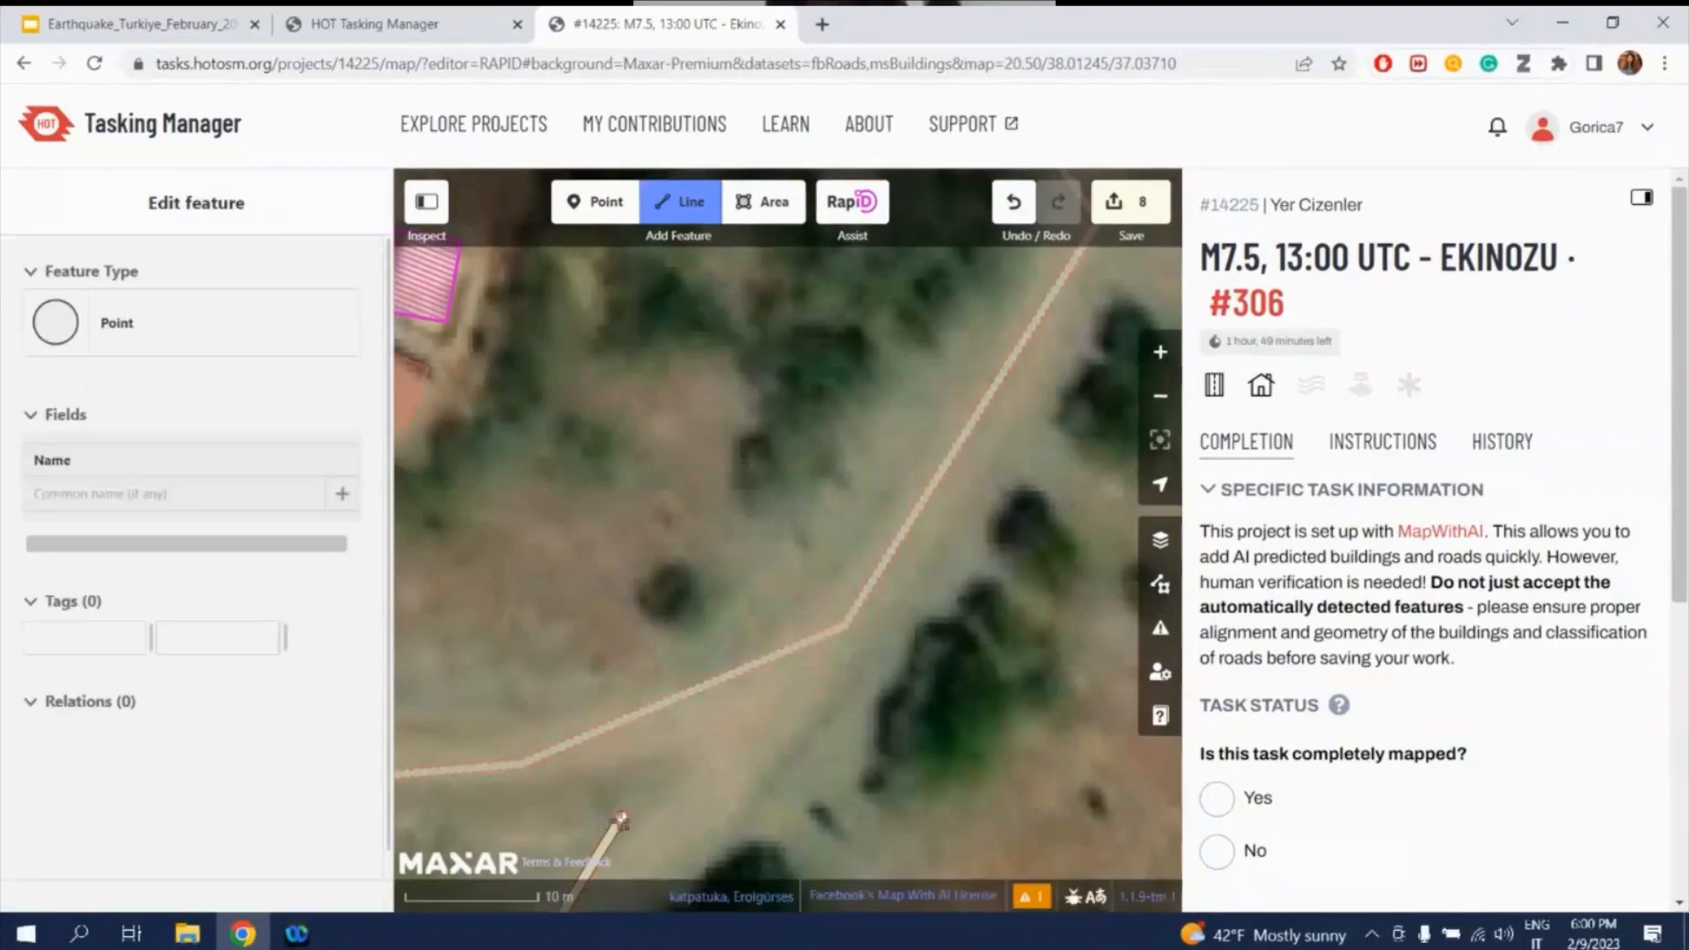
{"action": "left_click", "coordinate": [621, 817]}
{"action": "left_click", "coordinate": [843, 626]}
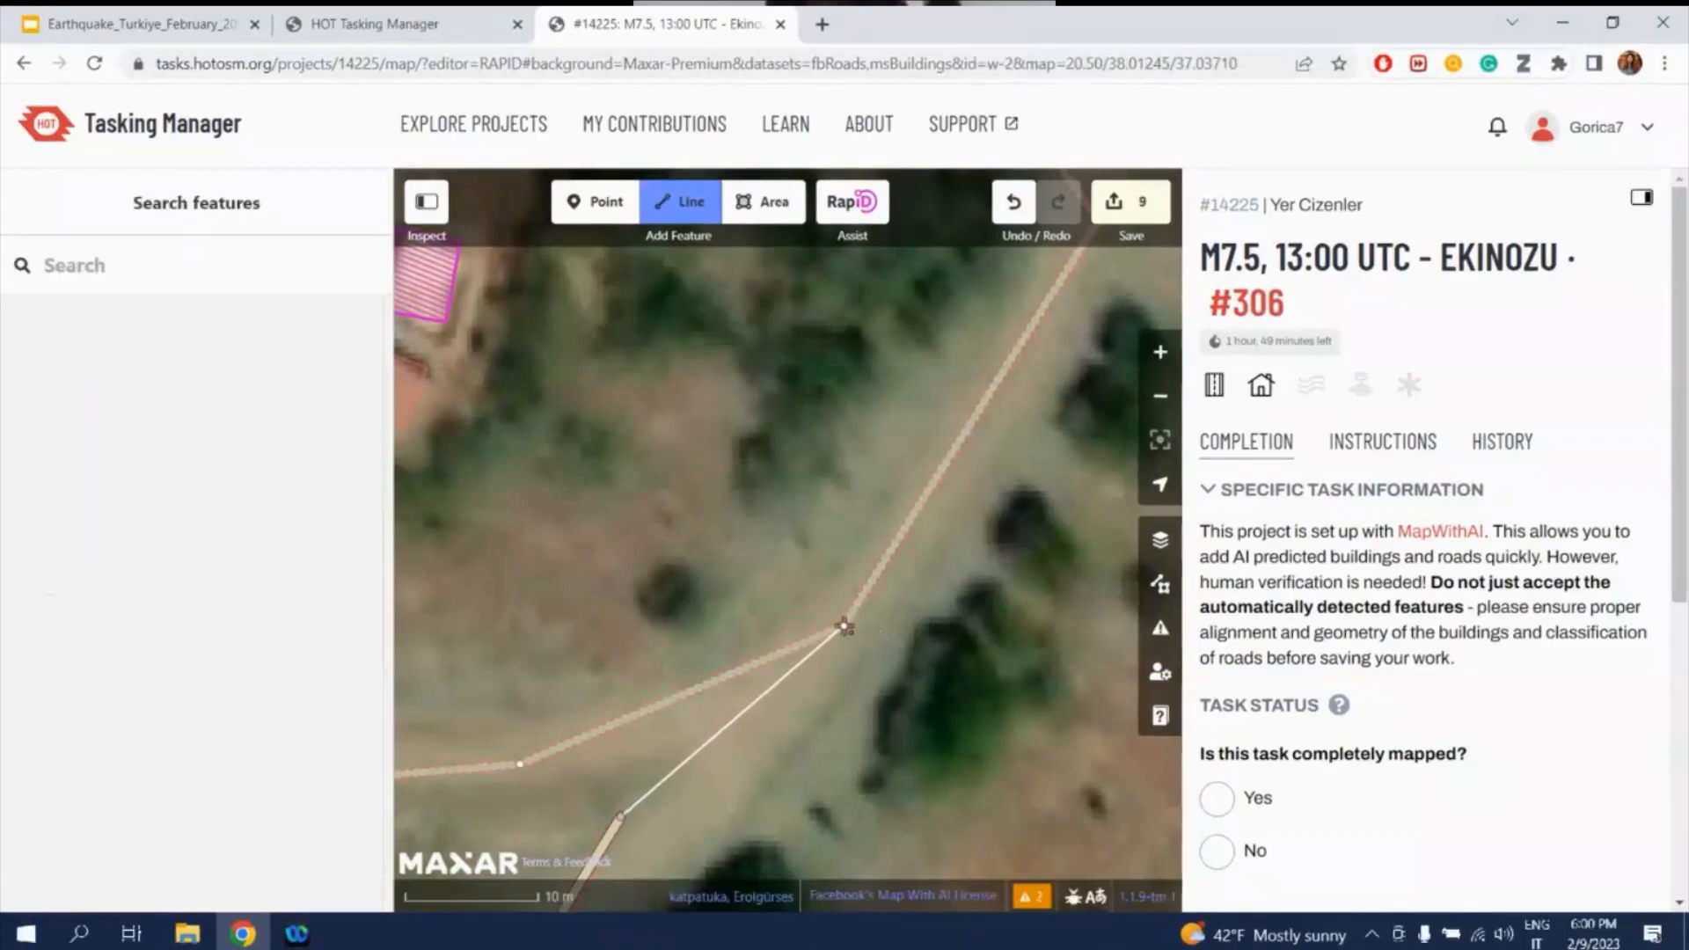
{"action": "left_click", "coordinate": [845, 627]}
{"action": "left_click", "coordinate": [894, 705]}
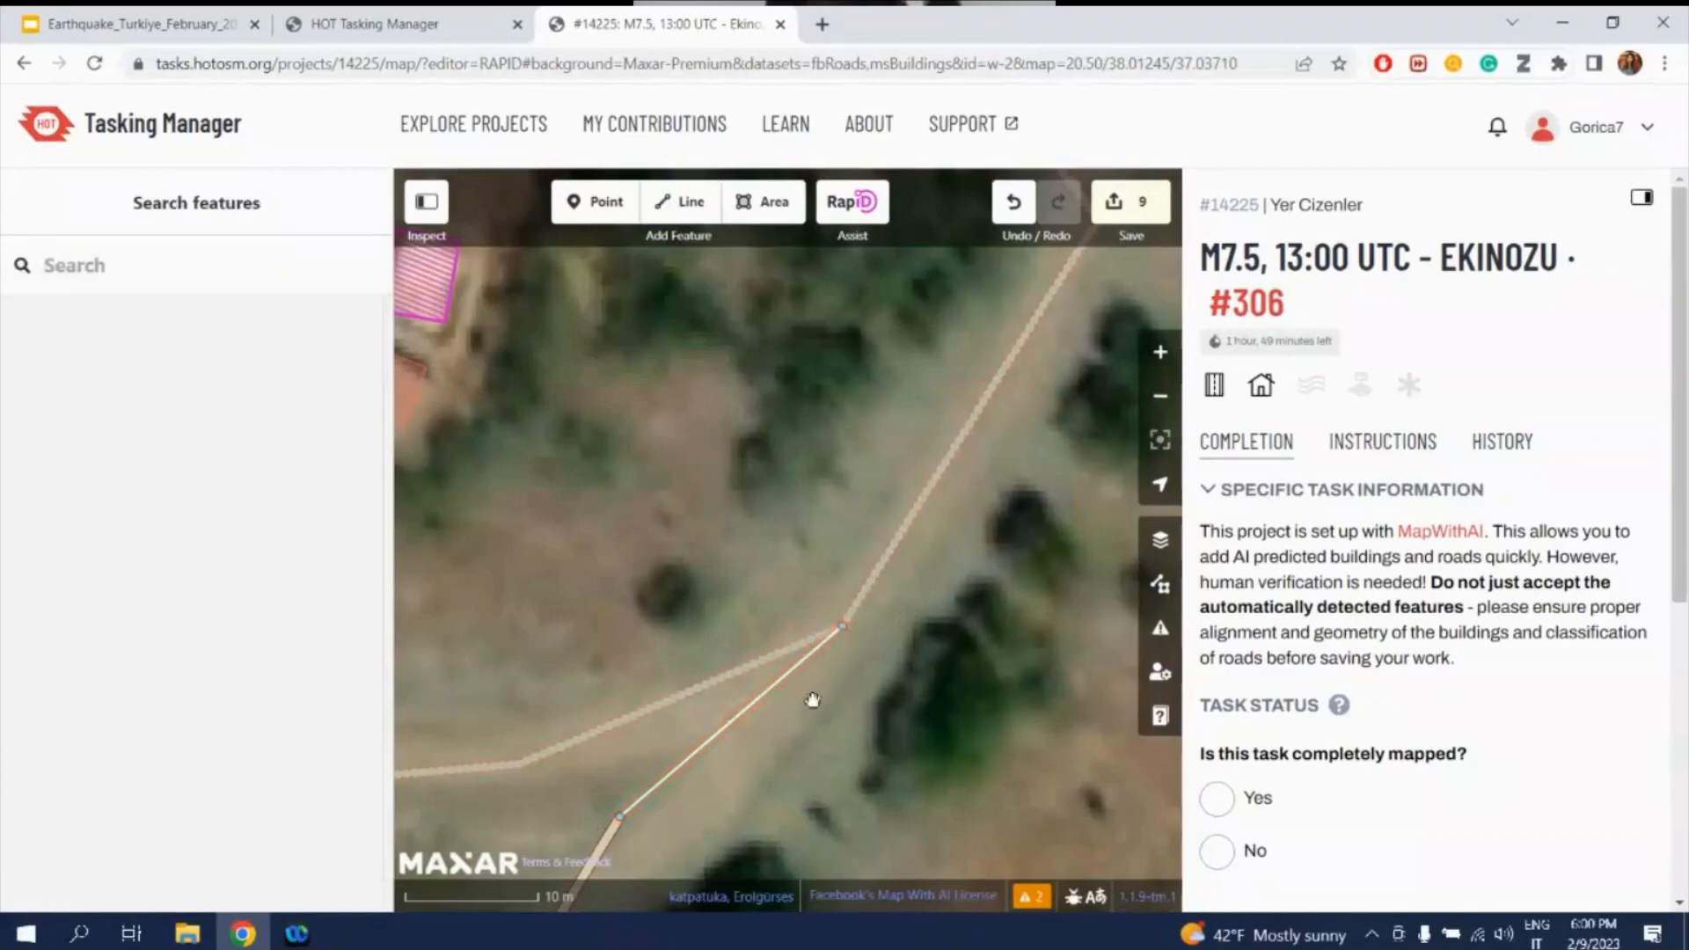
- Check the issues for the session's edits and trace the road flagged as disconnected to its northern junction
{"action": "left_click", "coordinate": [1160, 628]}
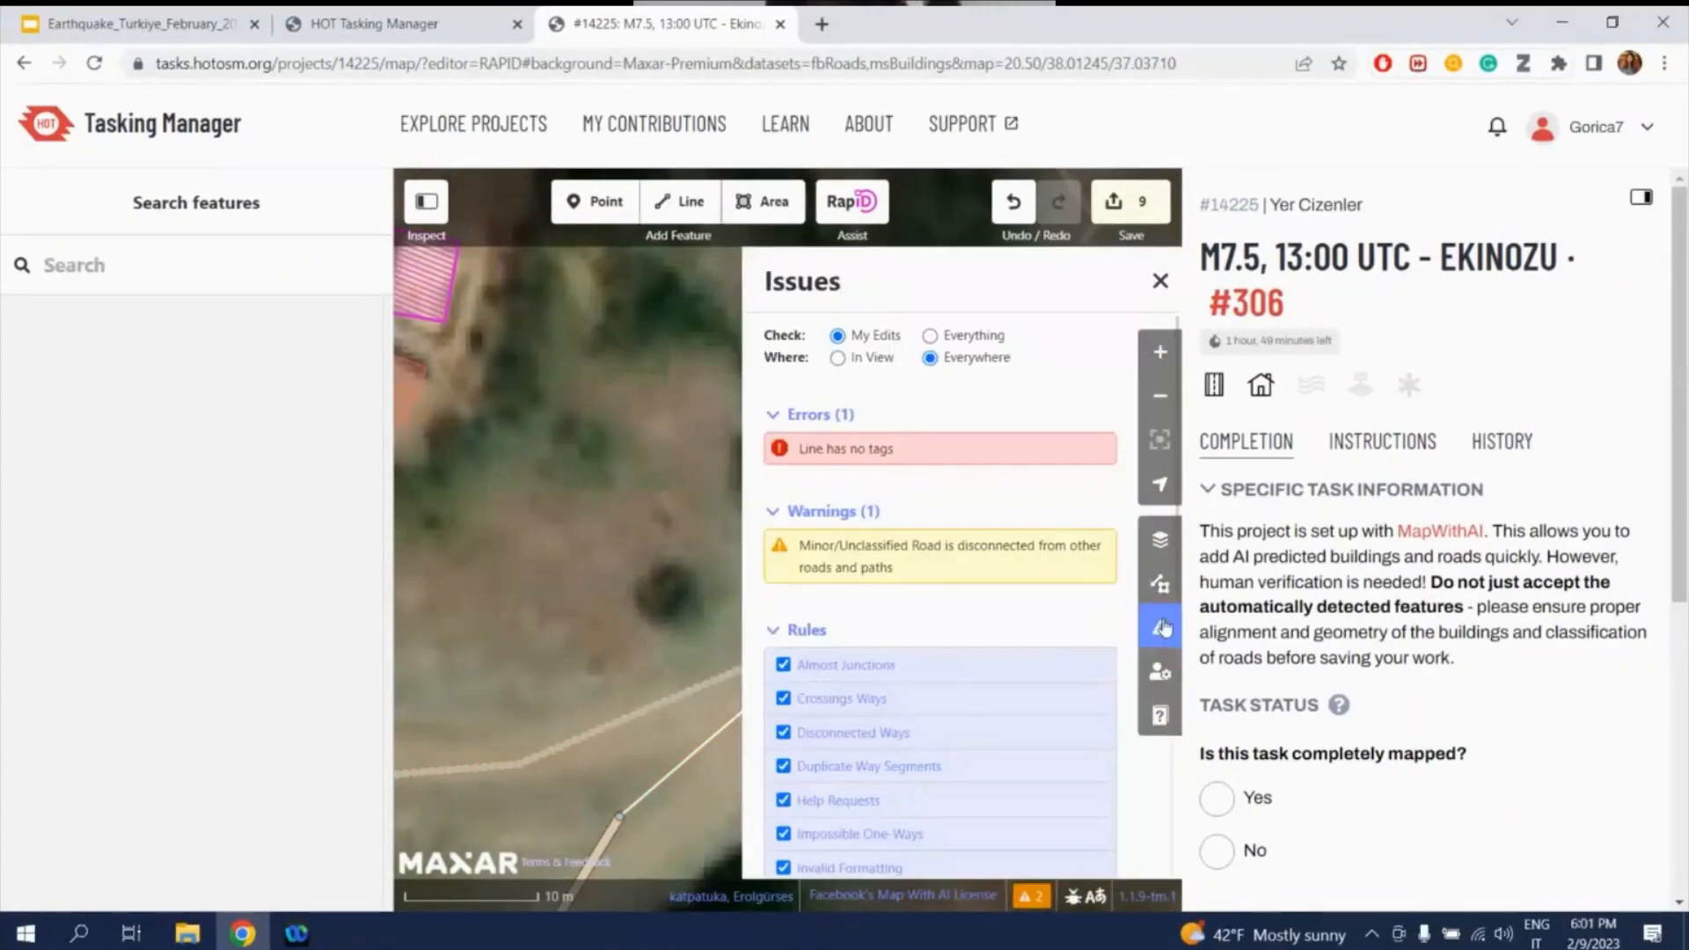
{"action": "left_click", "coordinate": [952, 546]}
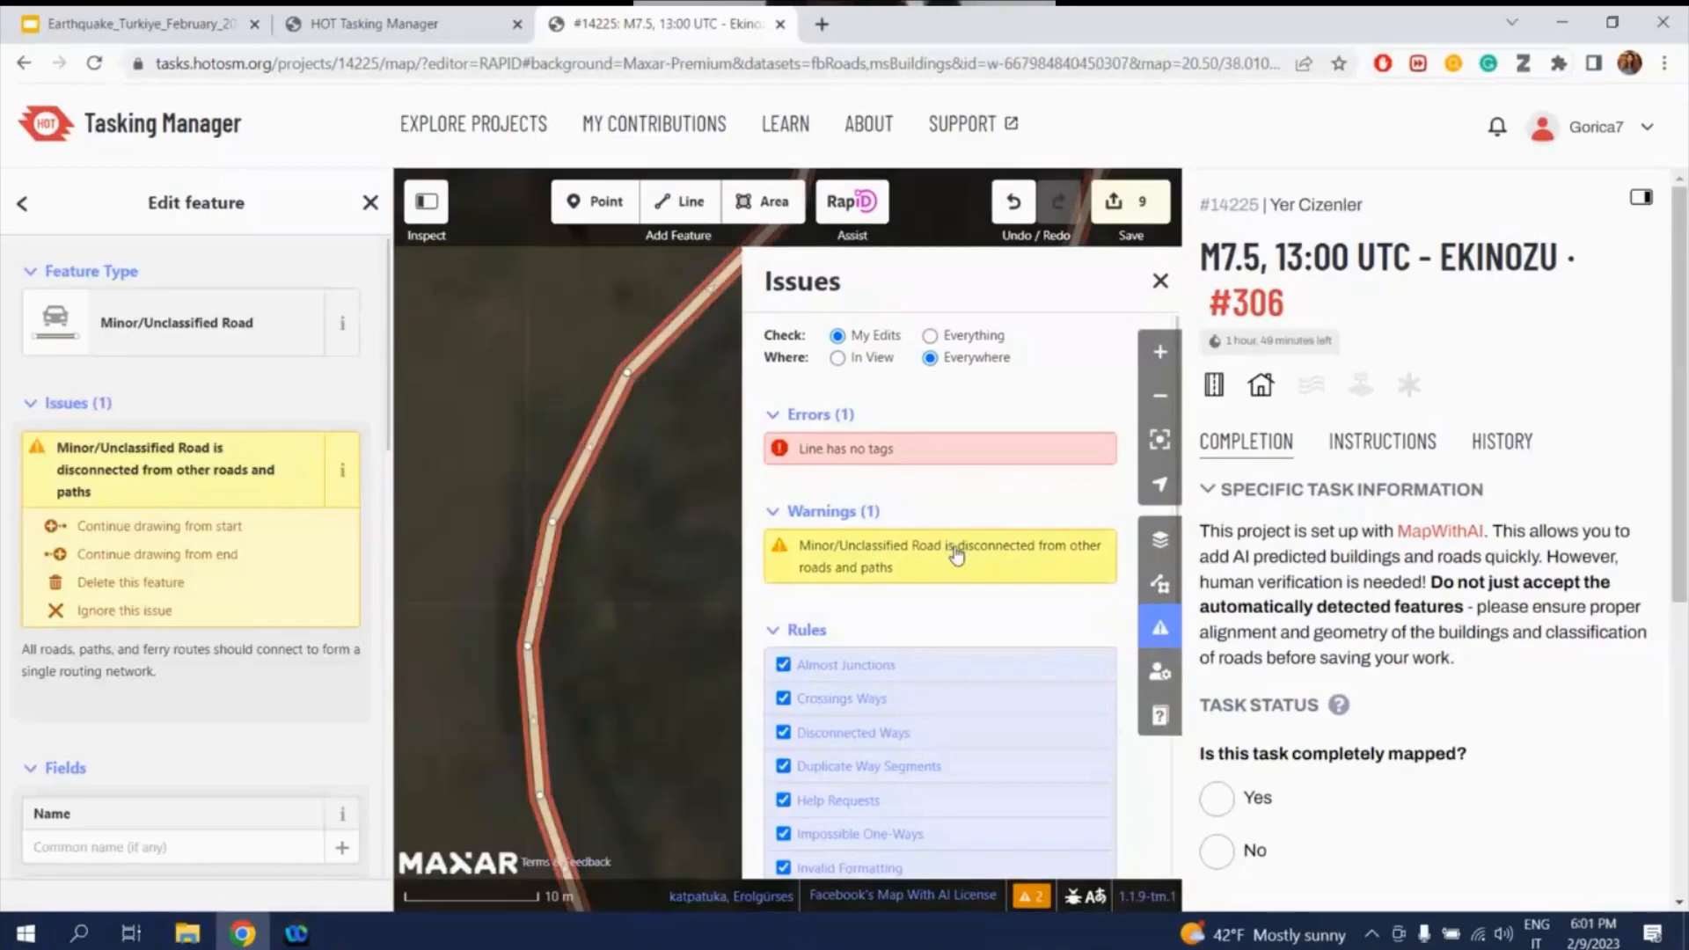
{"action": "left_click", "coordinate": [1160, 281]}
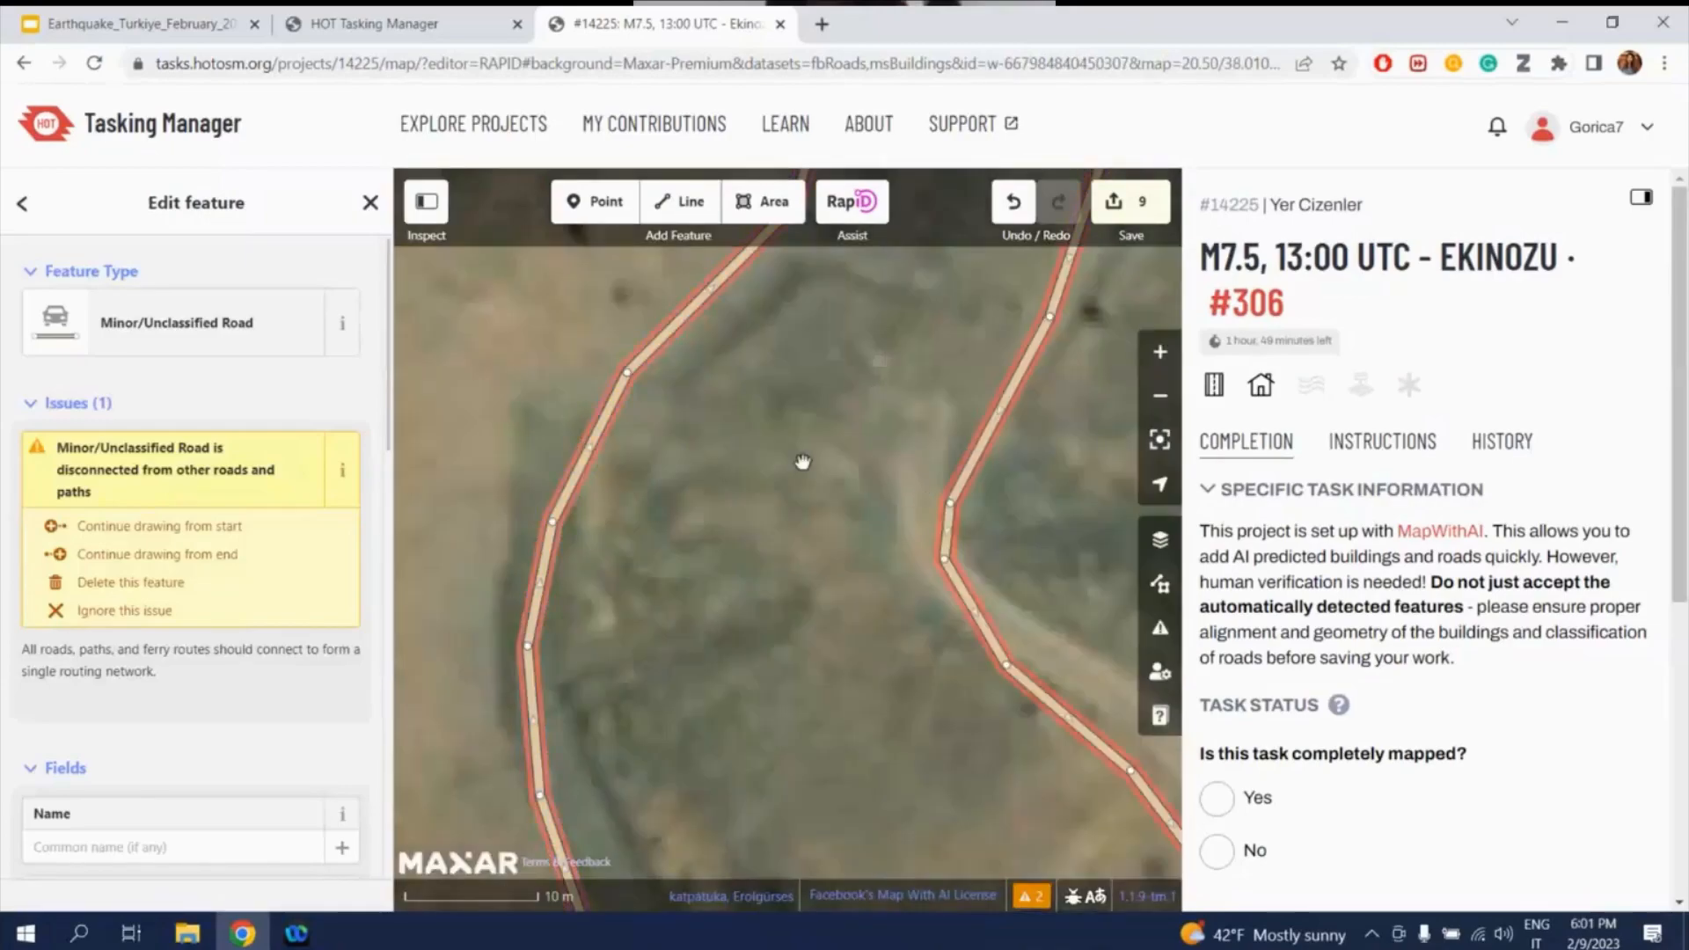
{"action": "scroll", "coordinate": [805, 479], "scroll_direction": "down", "scroll_amount": 4}
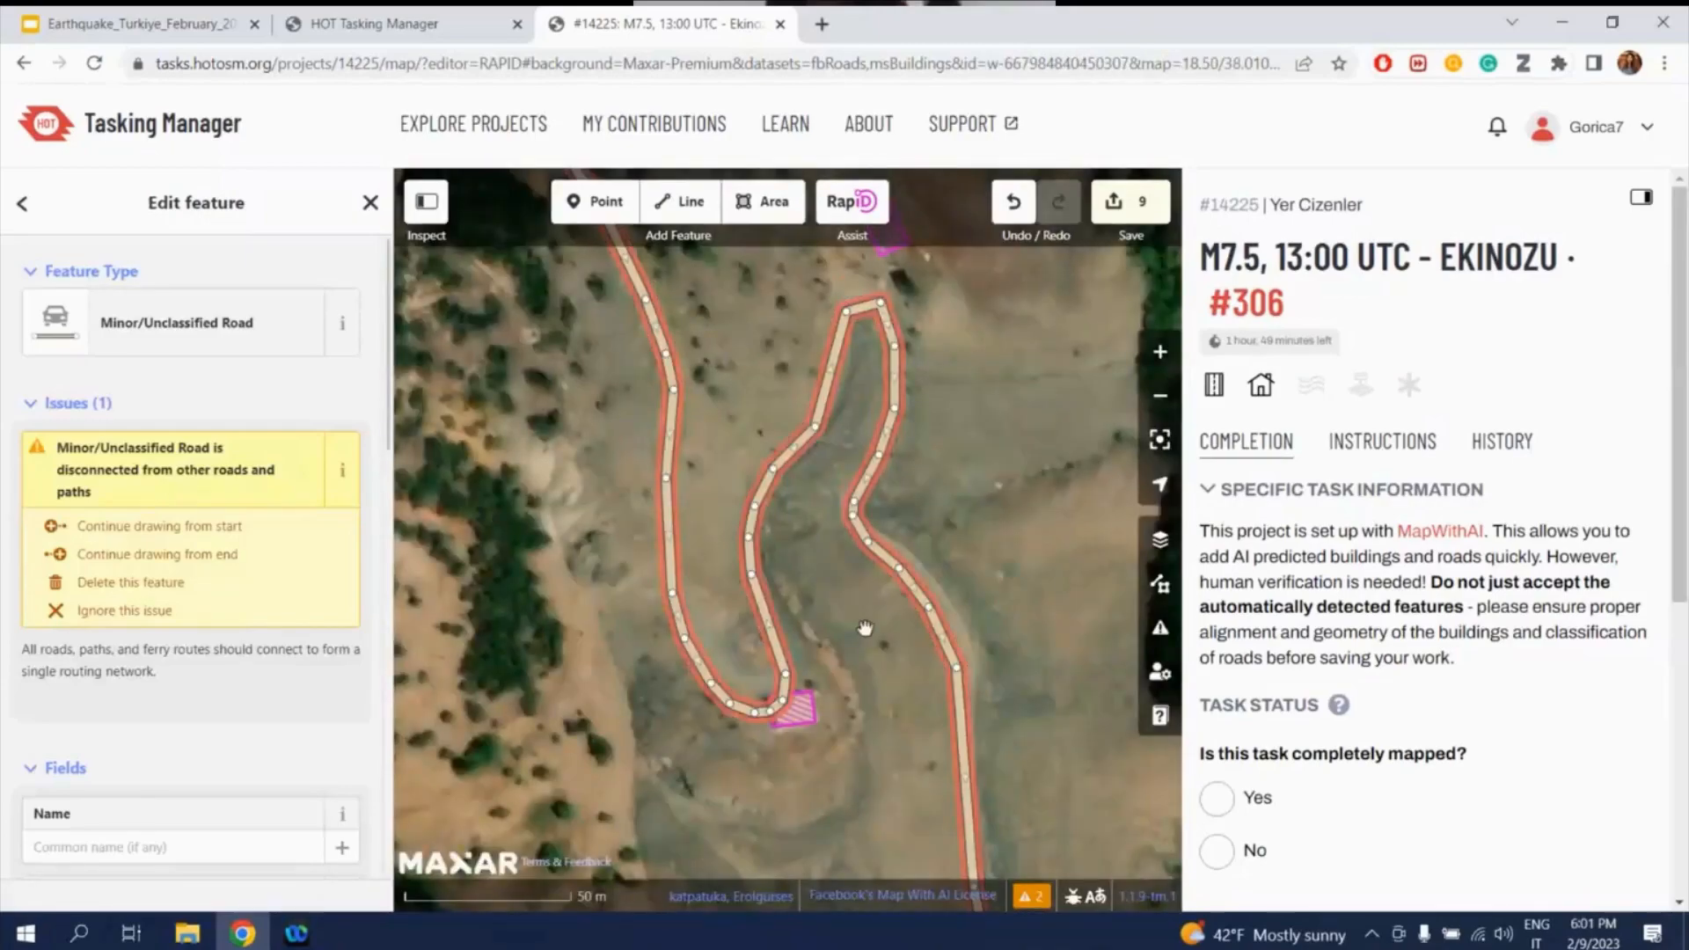
{"action": "left_click", "coordinate": [864, 628]}
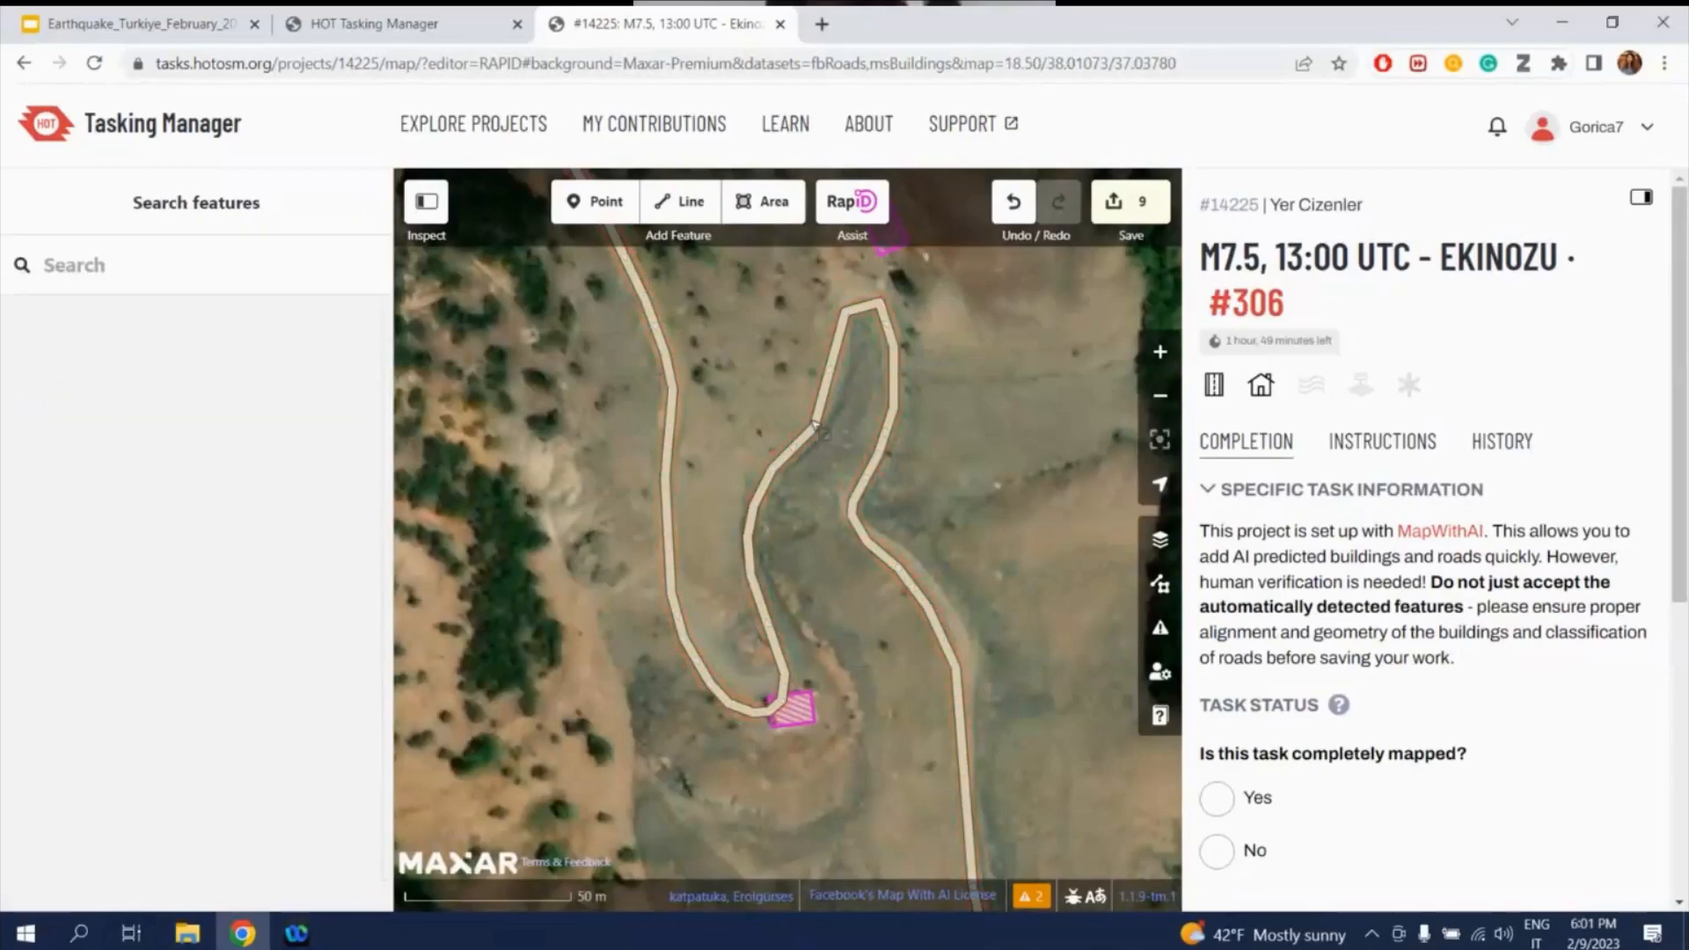
{"action": "left_click_drag", "start_coordinate": [715, 292], "coordinate": [942, 849]}
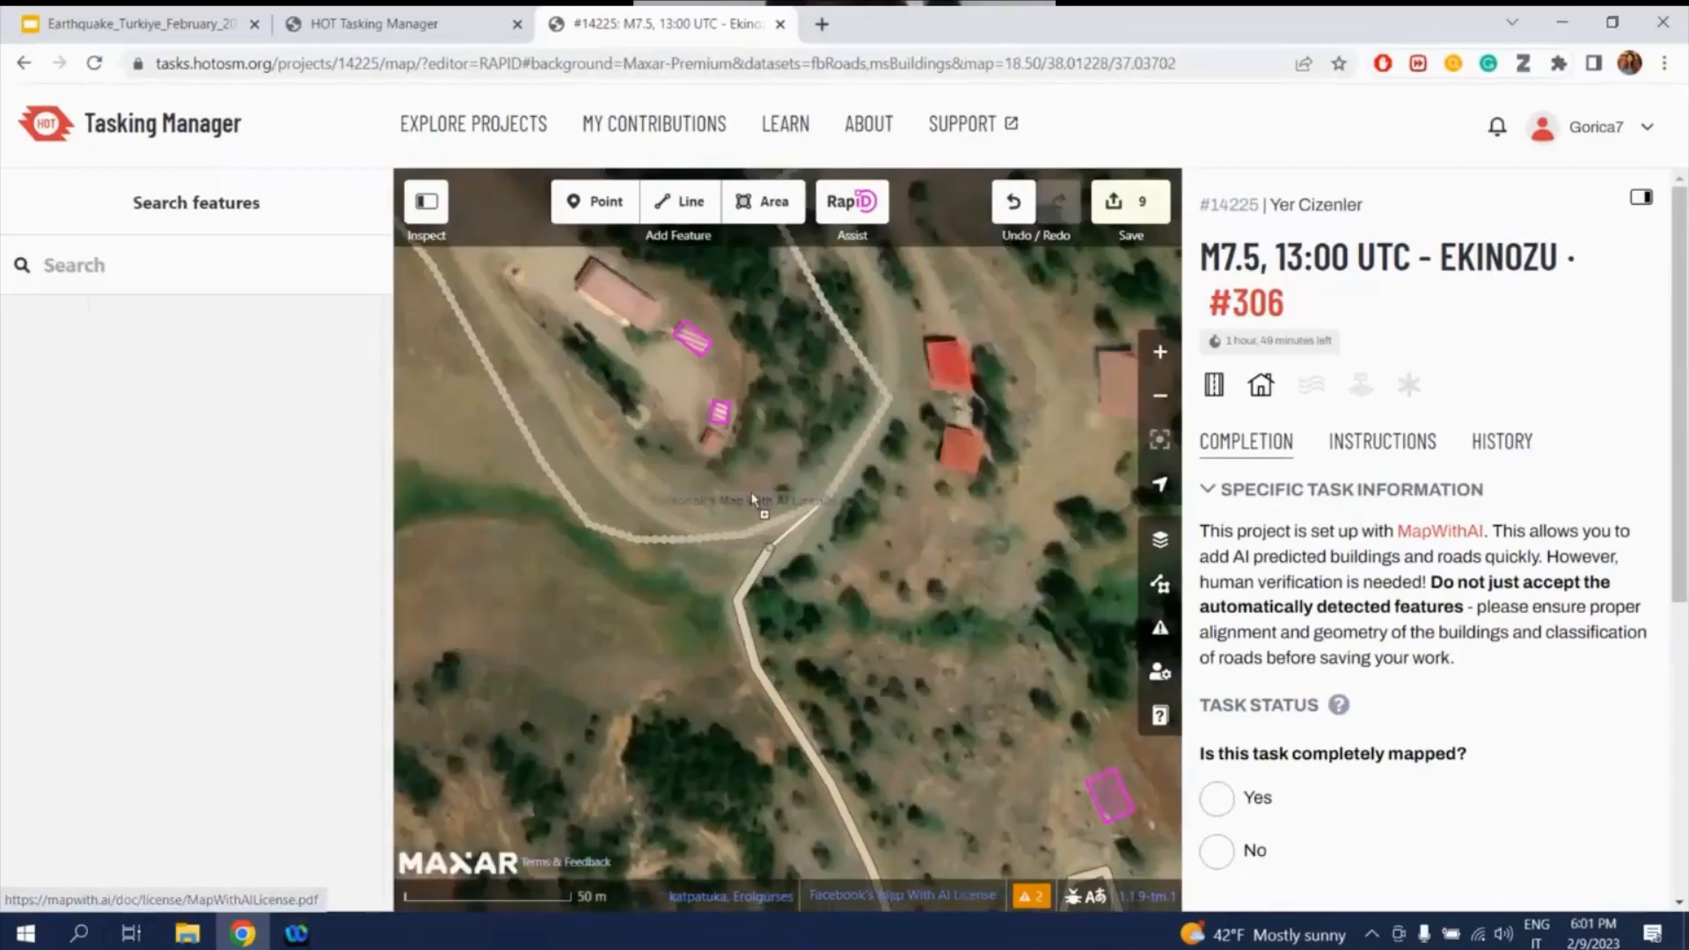
- Reapply the Minor/Unclassified Road feature type to the winding road flagged as disconnected
{"action": "left_click", "coordinate": [746, 589]}
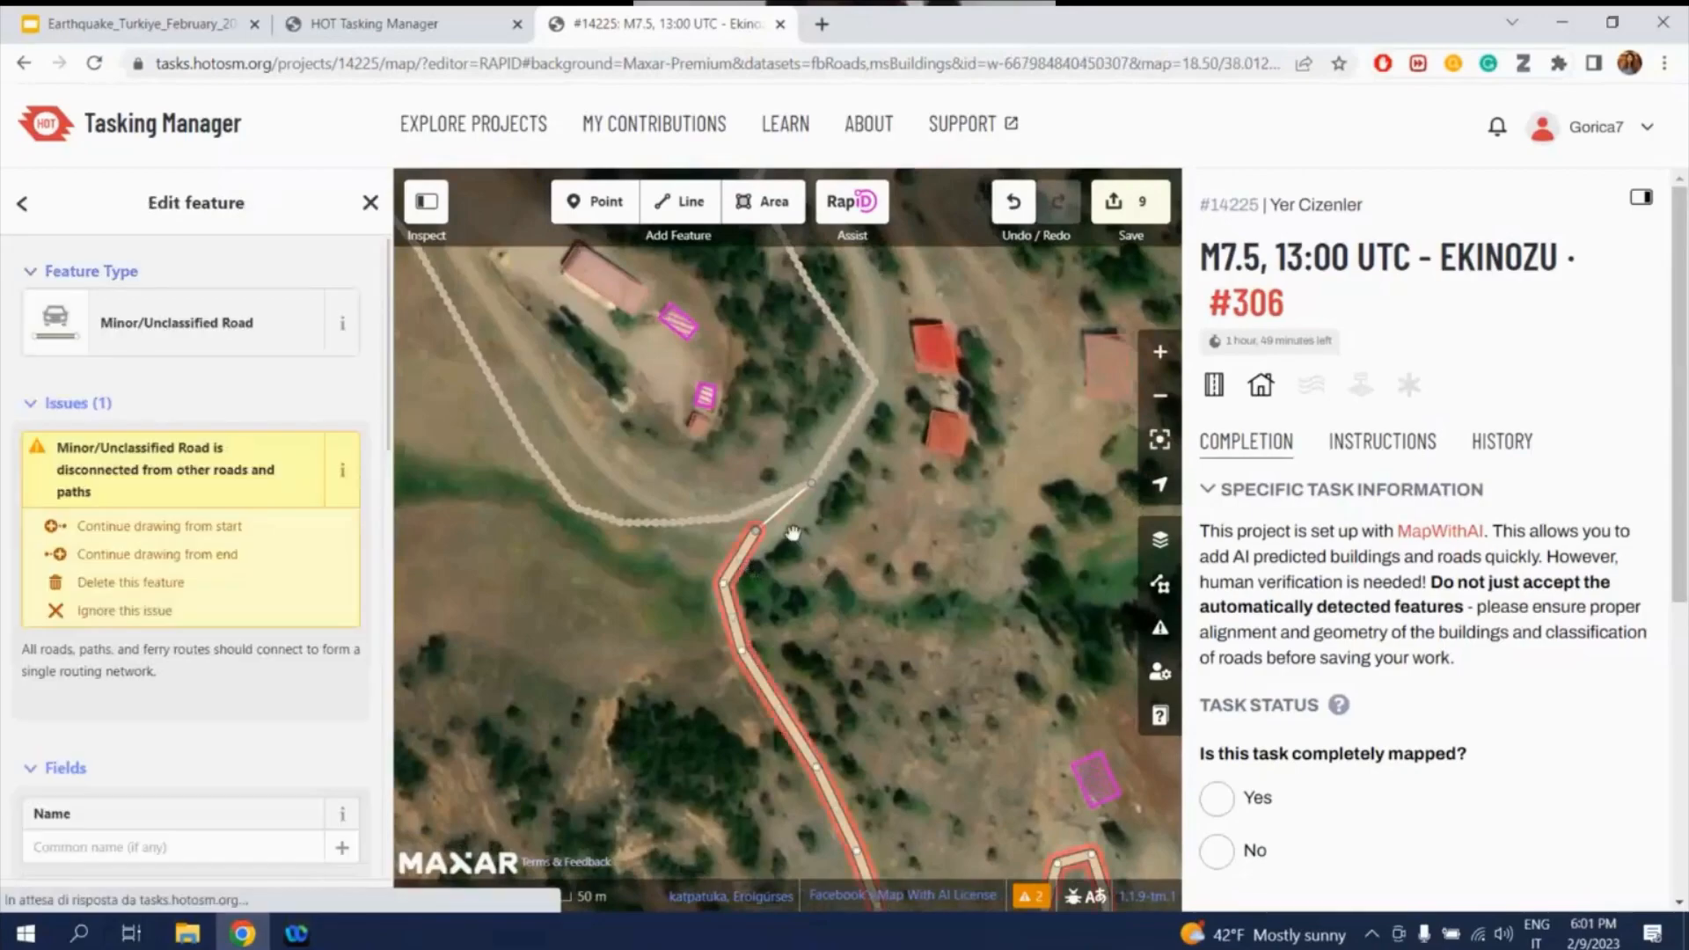
{"action": "left_click", "coordinate": [184, 340]}
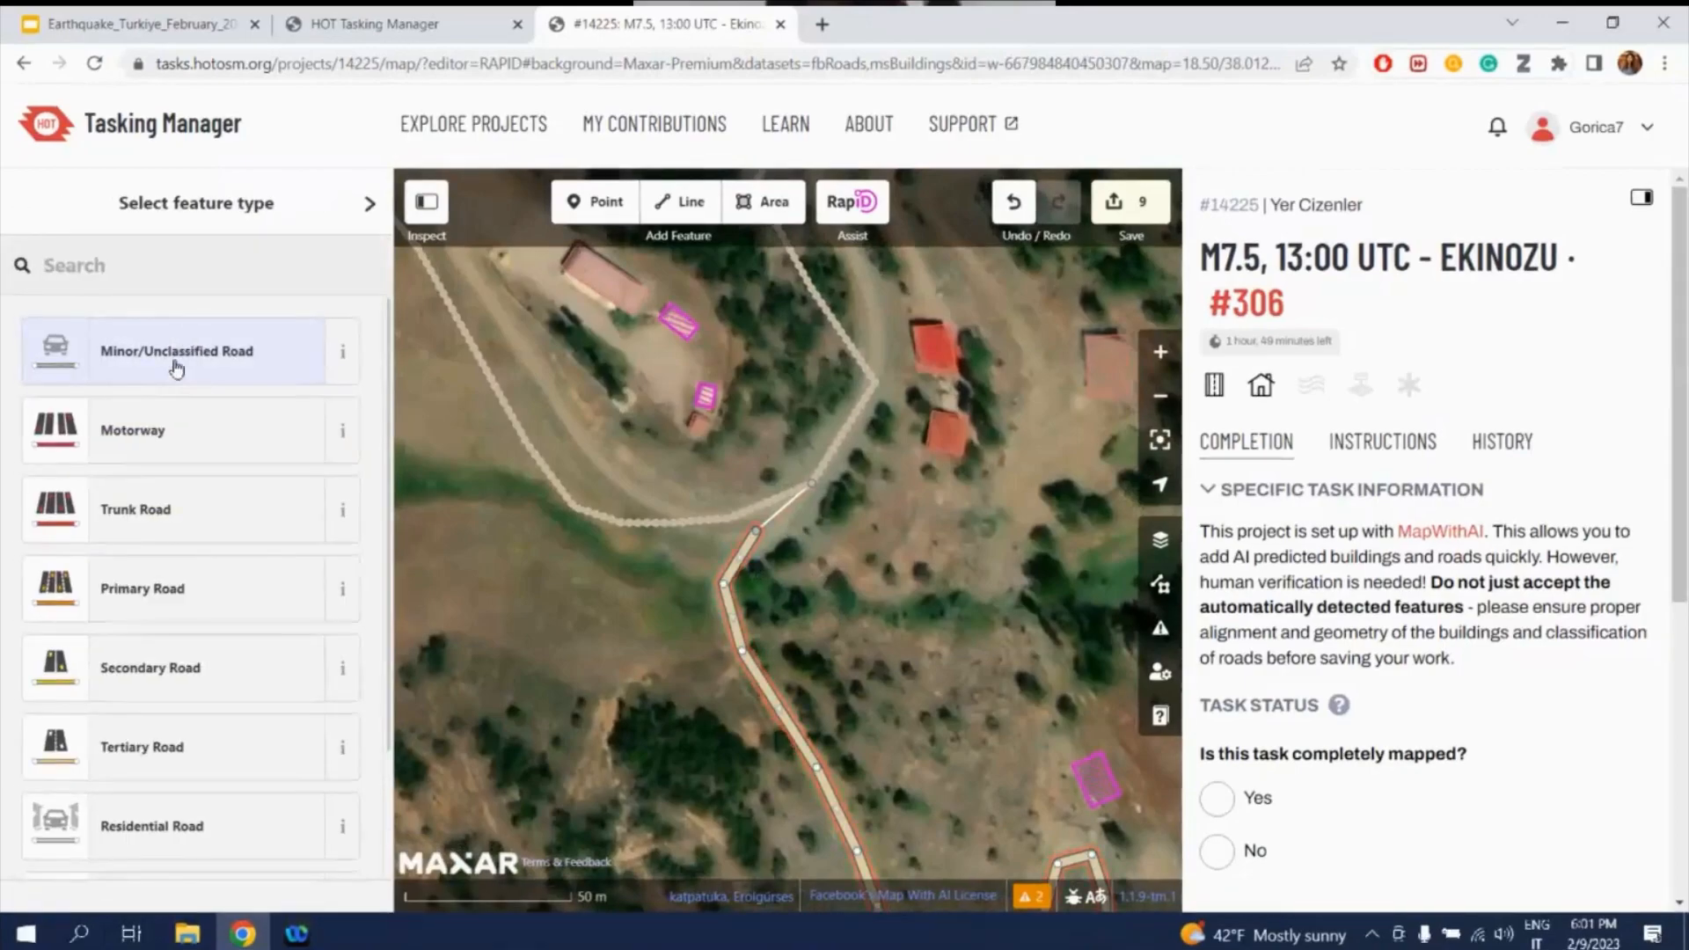
{"action": "left_click", "coordinate": [178, 361]}
{"action": "left_click", "coordinate": [686, 623]}
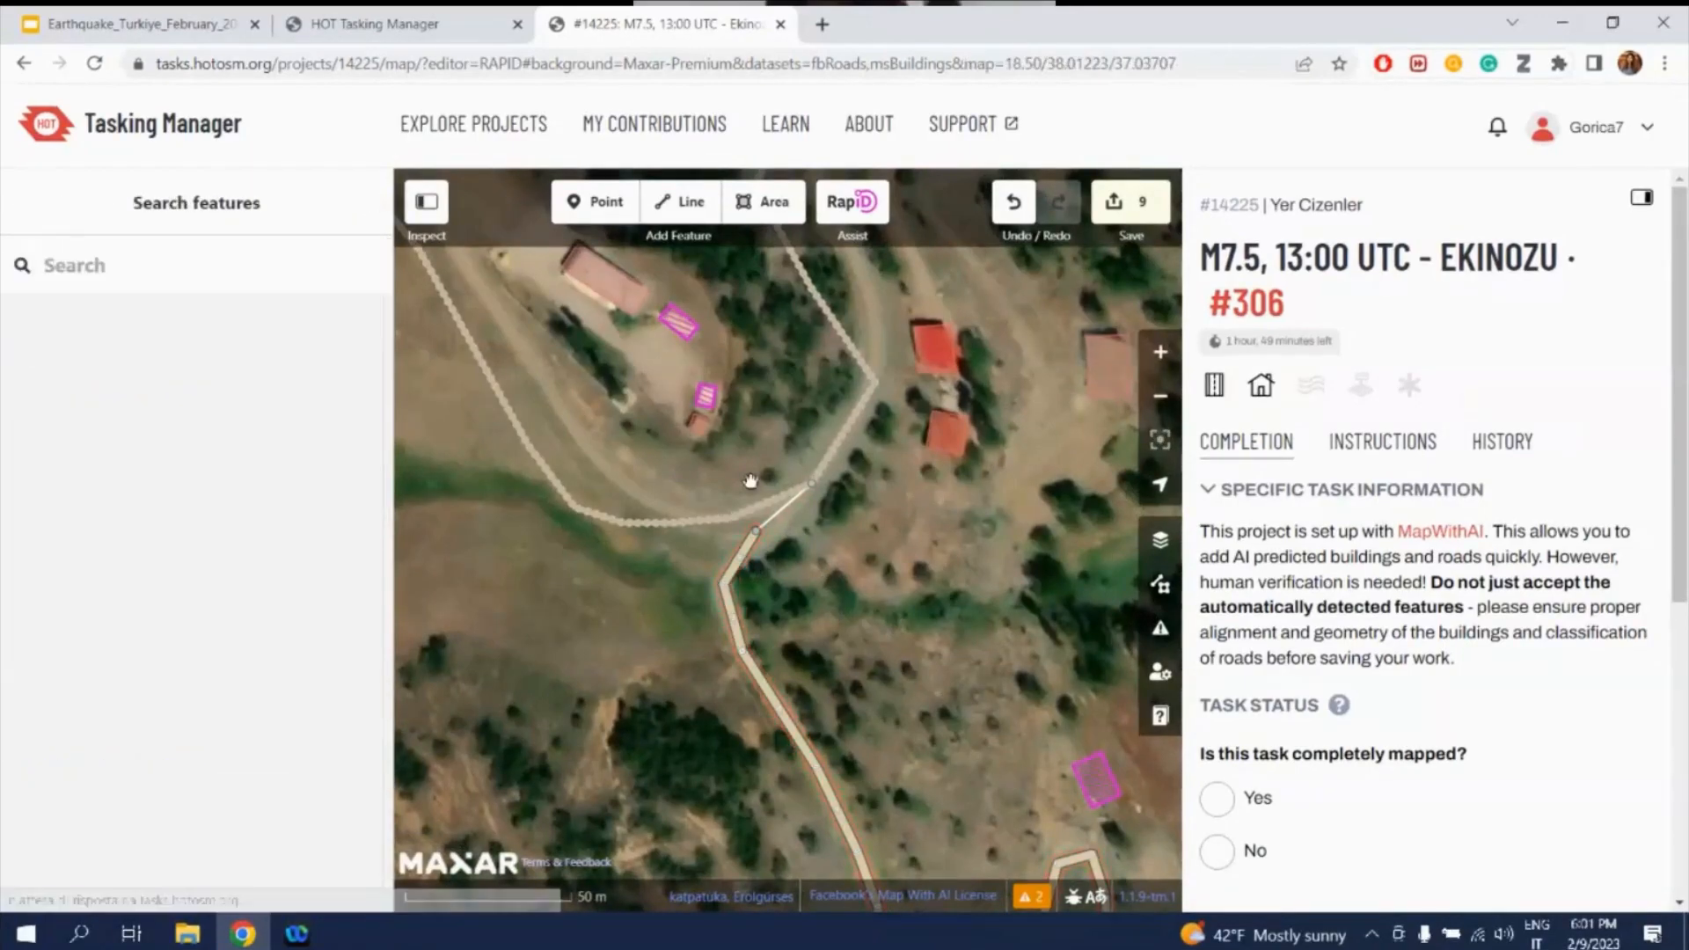
- Set the feature type of the untagged short connecting line to Minor/Unclassified Road
{"action": "left_click", "coordinate": [781, 524]}
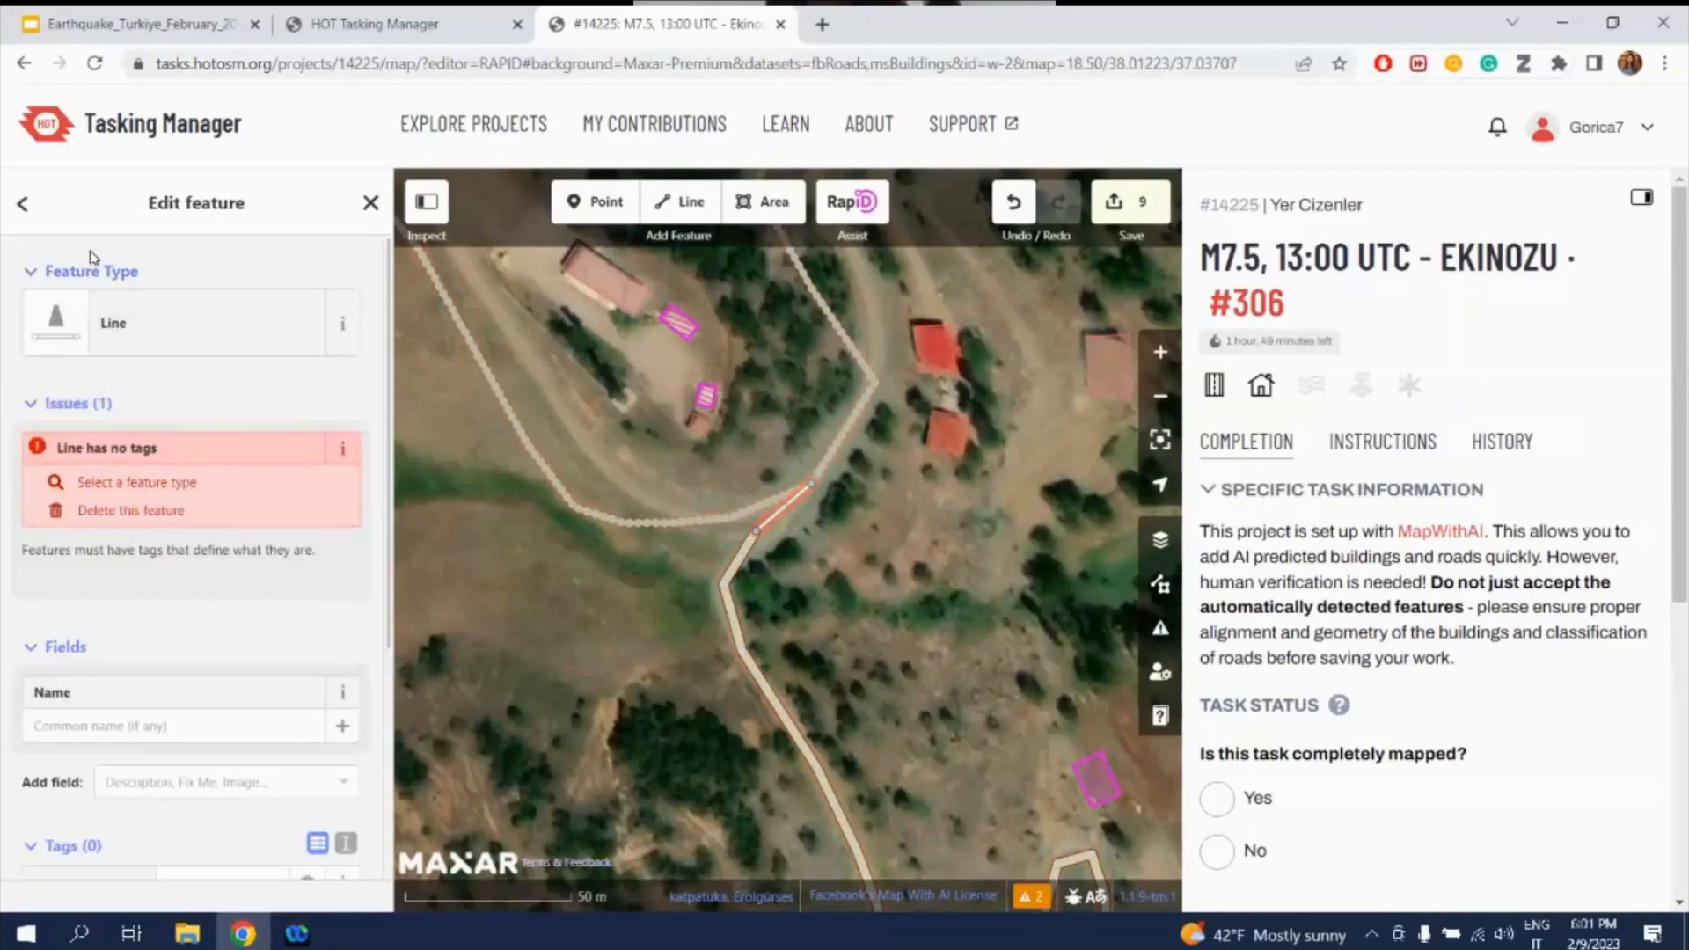
{"action": "left_click", "coordinate": [125, 352]}
{"action": "left_click", "coordinate": [125, 354]}
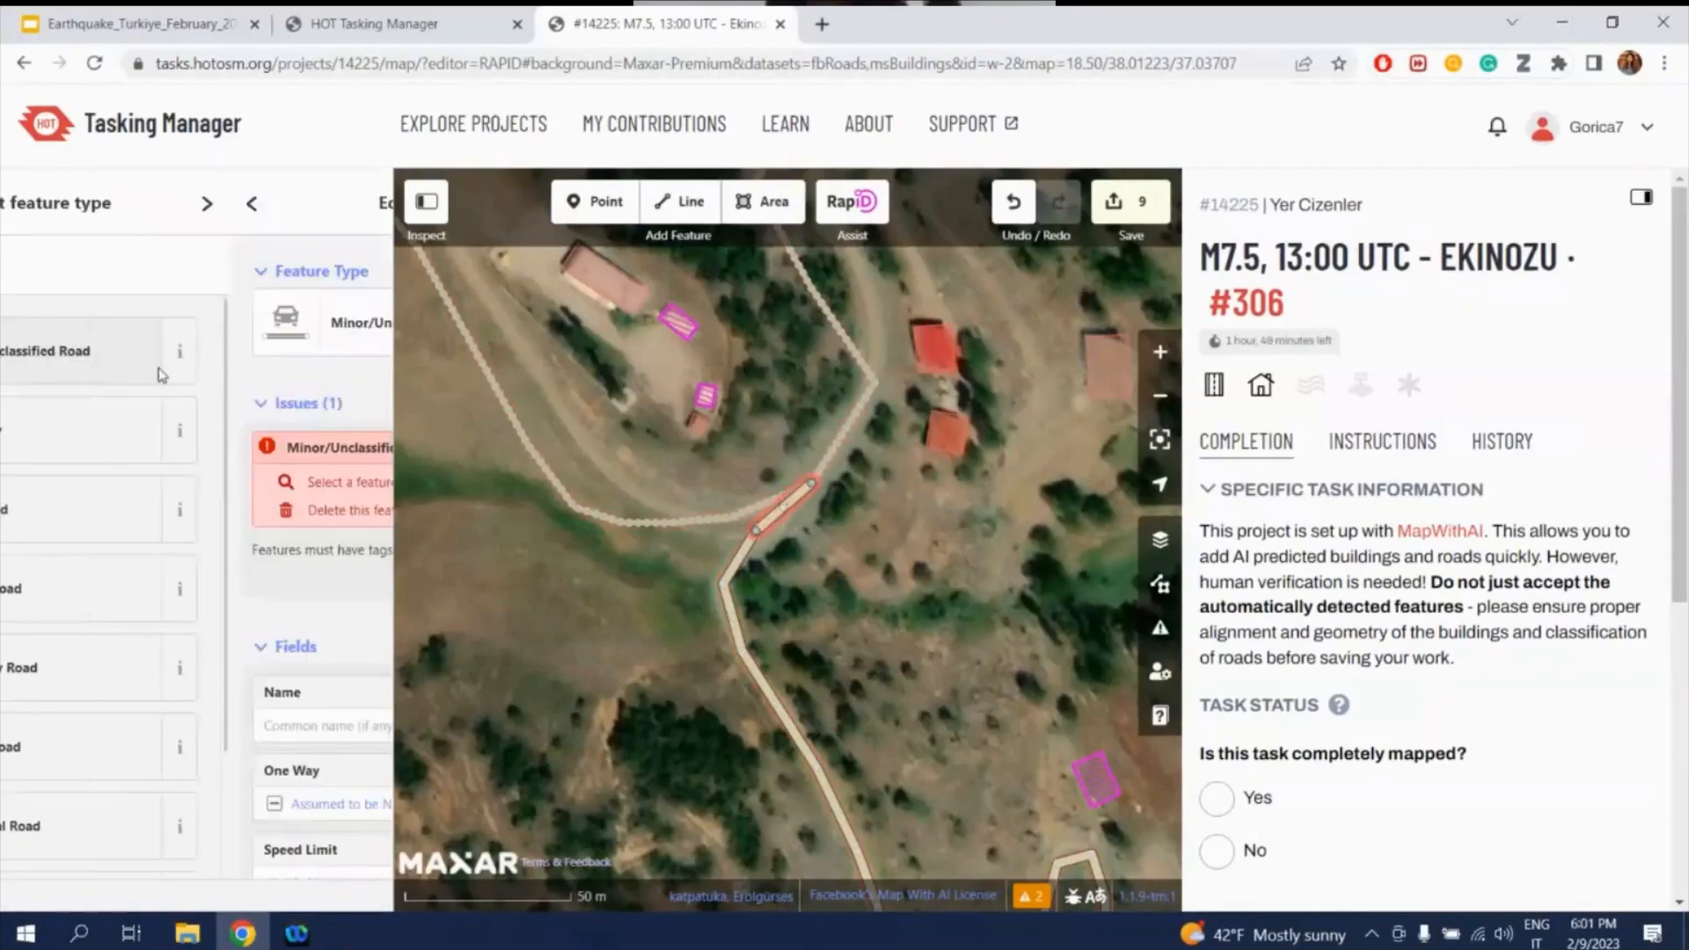
{"action": "left_click", "coordinate": [921, 635]}
- Reshape the winding road around its southern hairpin so it follows the visible track and clears the AI-detected building
{"action": "left_click_drag", "start_coordinate": [922, 635], "coordinate": [667, 428]}
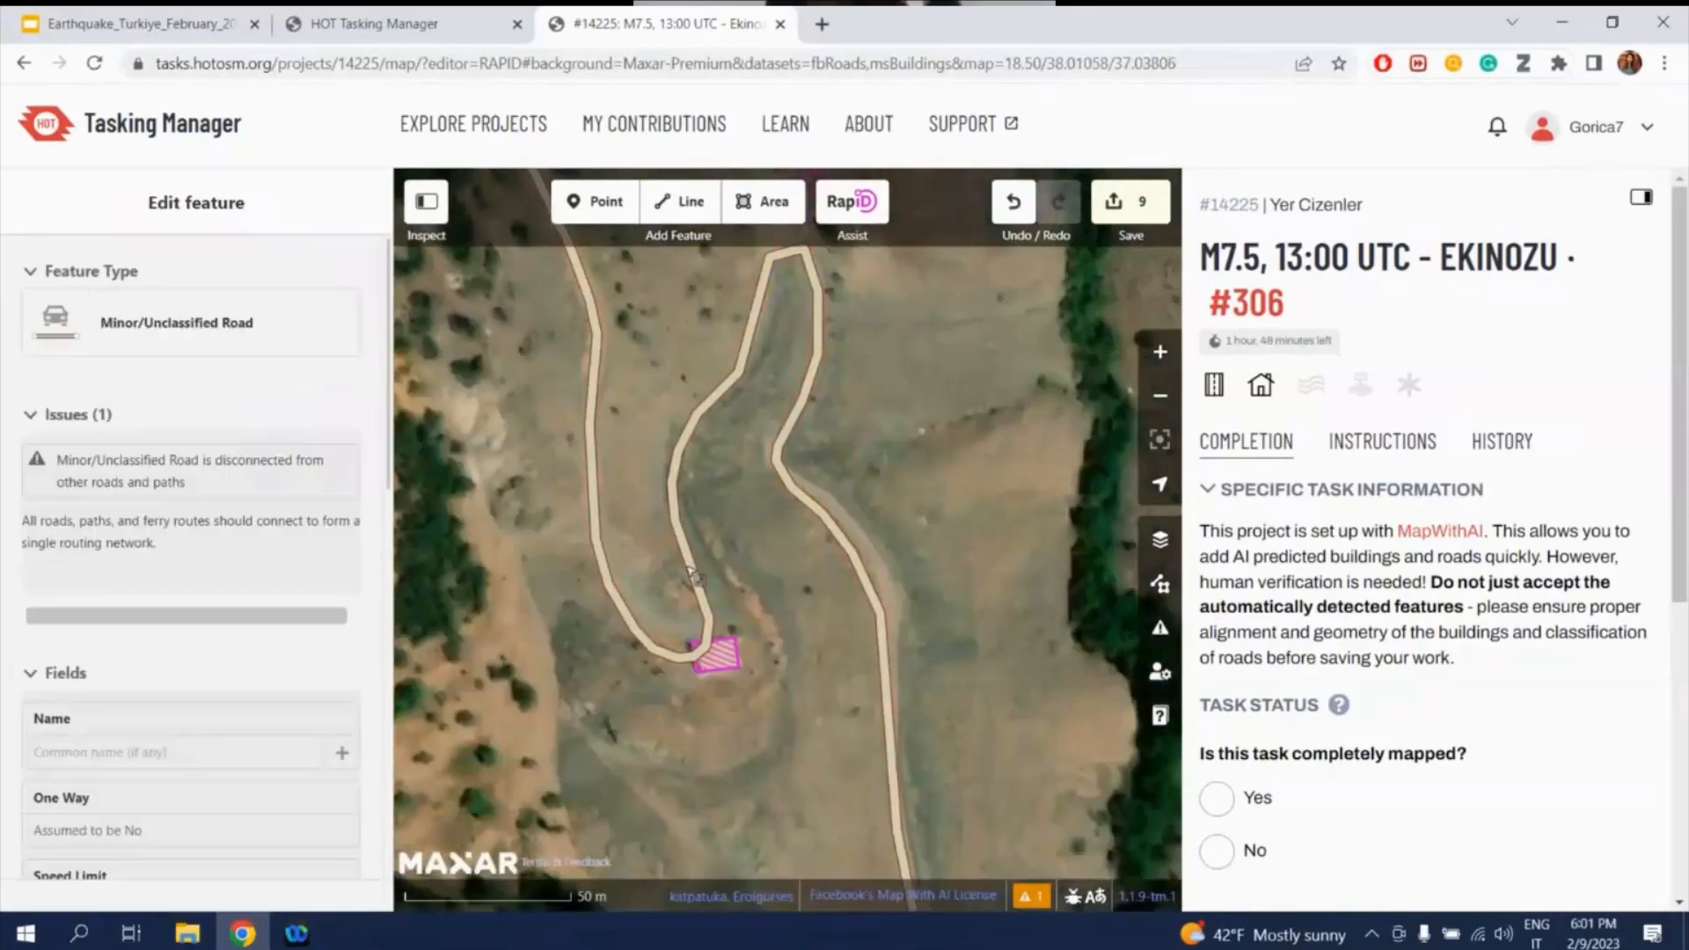
{"action": "left_click_drag", "start_coordinate": [829, 678], "coordinate": [836, 668]}
{"action": "left_click", "coordinate": [813, 487]}
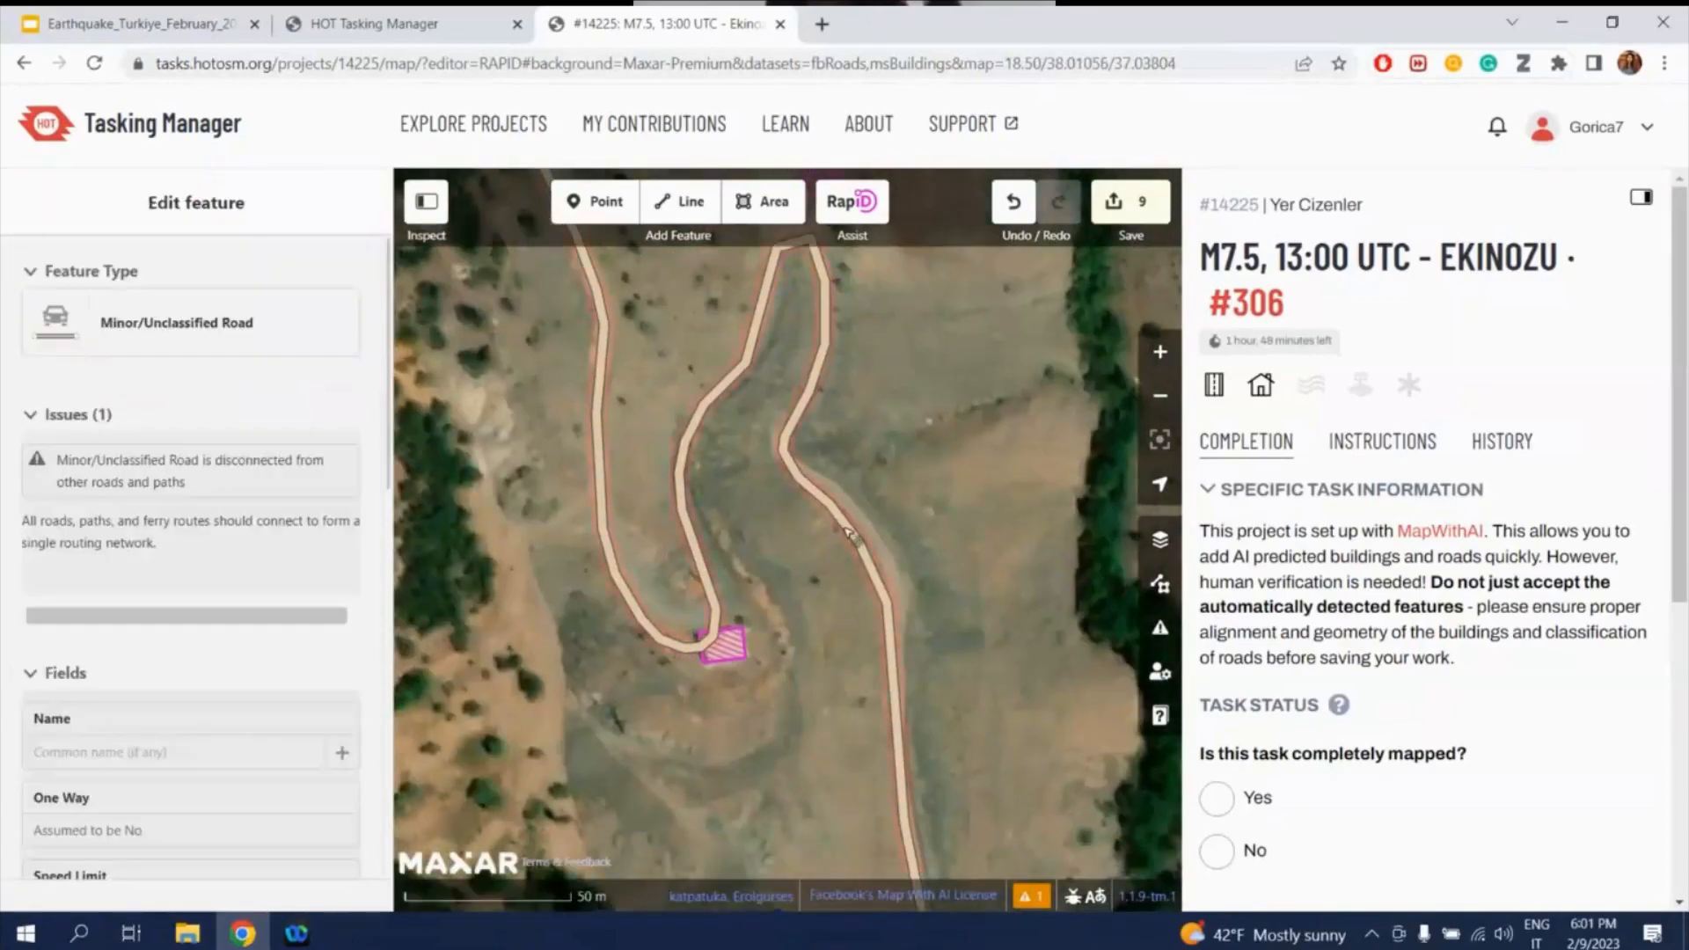
{"action": "left_click_drag", "start_coordinate": [860, 540], "coordinate": [807, 474]}
{"action": "left_click", "coordinate": [834, 513]}
{"action": "left_click_drag", "start_coordinate": [887, 603], "coordinate": [899, 598]}
{"action": "left_click_drag", "start_coordinate": [715, 638], "coordinate": [645, 607]}
{"action": "left_click", "coordinate": [723, 647]}
{"action": "scroll", "coordinate": [648, 597], "scroll_direction": "up", "scroll_amount": 3}
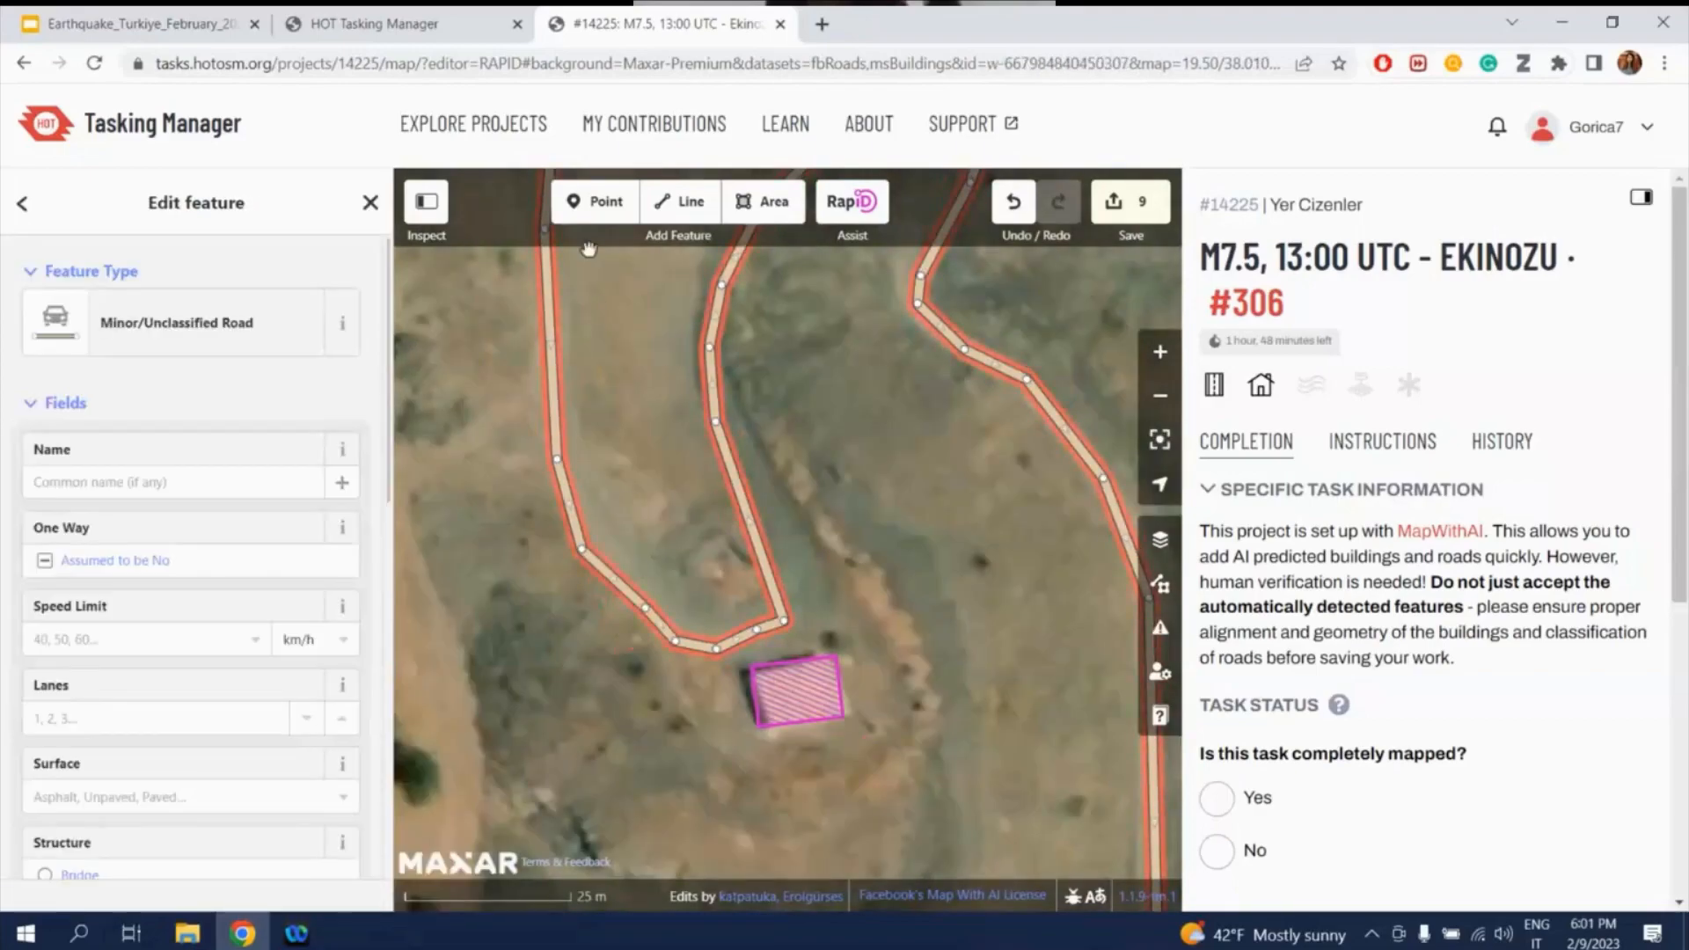
{"action": "left_click_drag", "start_coordinate": [717, 651], "coordinate": [749, 631]}
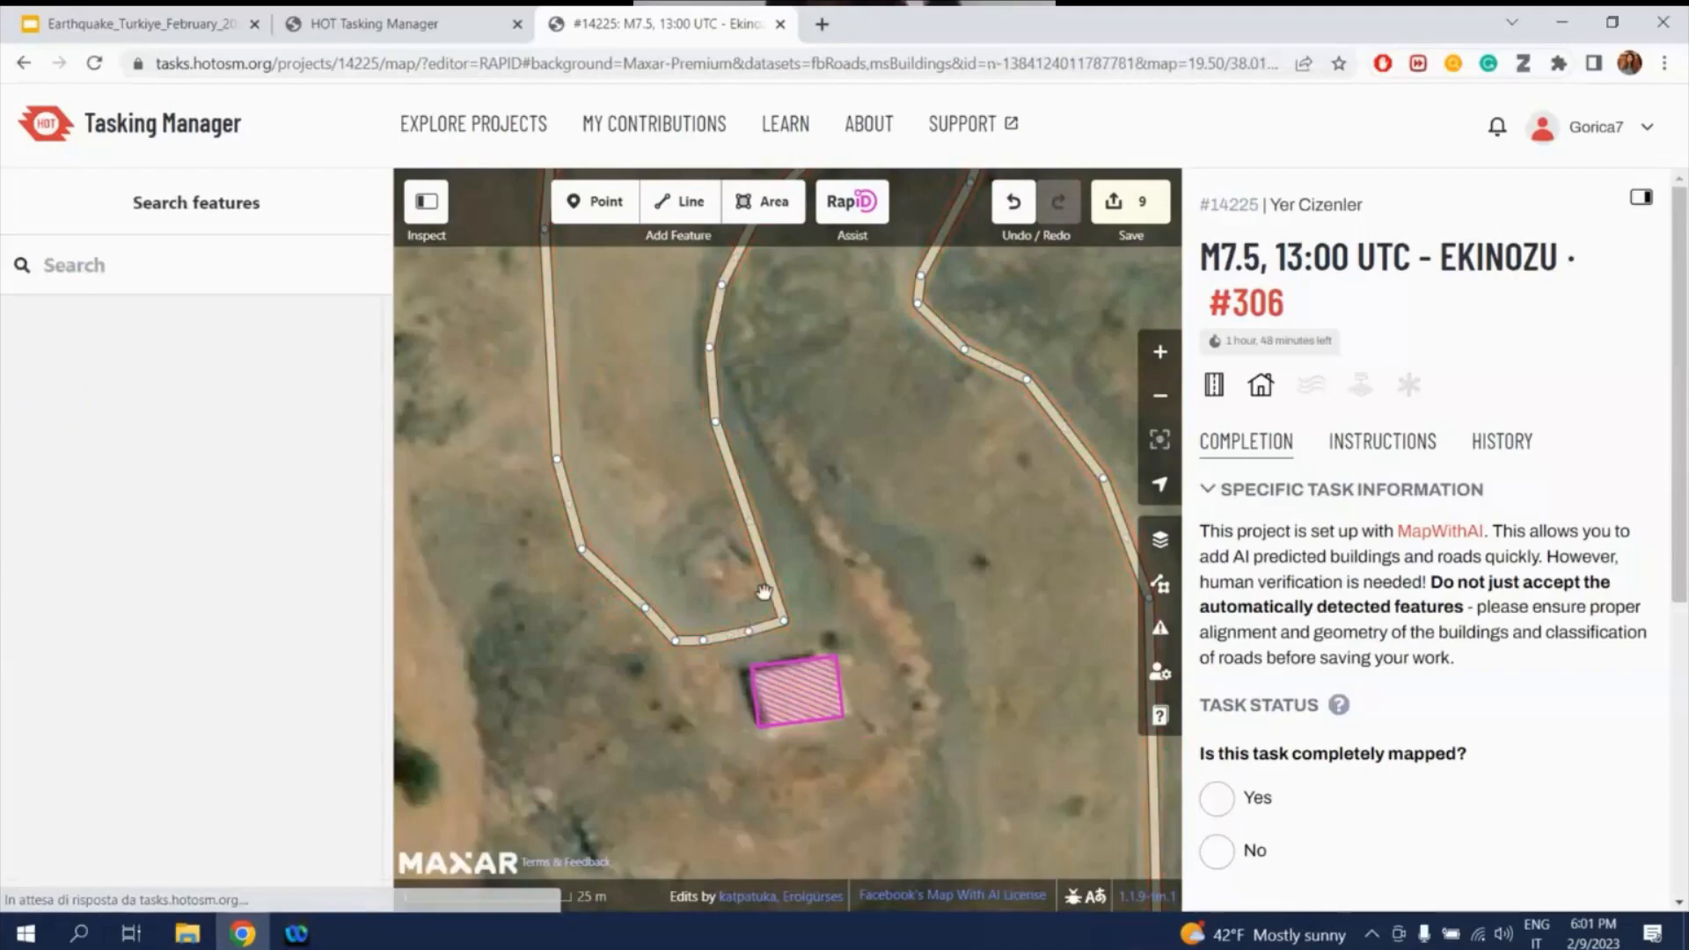
{"action": "left_click_drag", "start_coordinate": [753, 523], "coordinate": [781, 517]}
- Examine the winding road's alignment with the imagery from its southern end to its northern junction
{"action": "scroll", "coordinate": [924, 533], "scroll_direction": "down", "scroll_amount": 3}
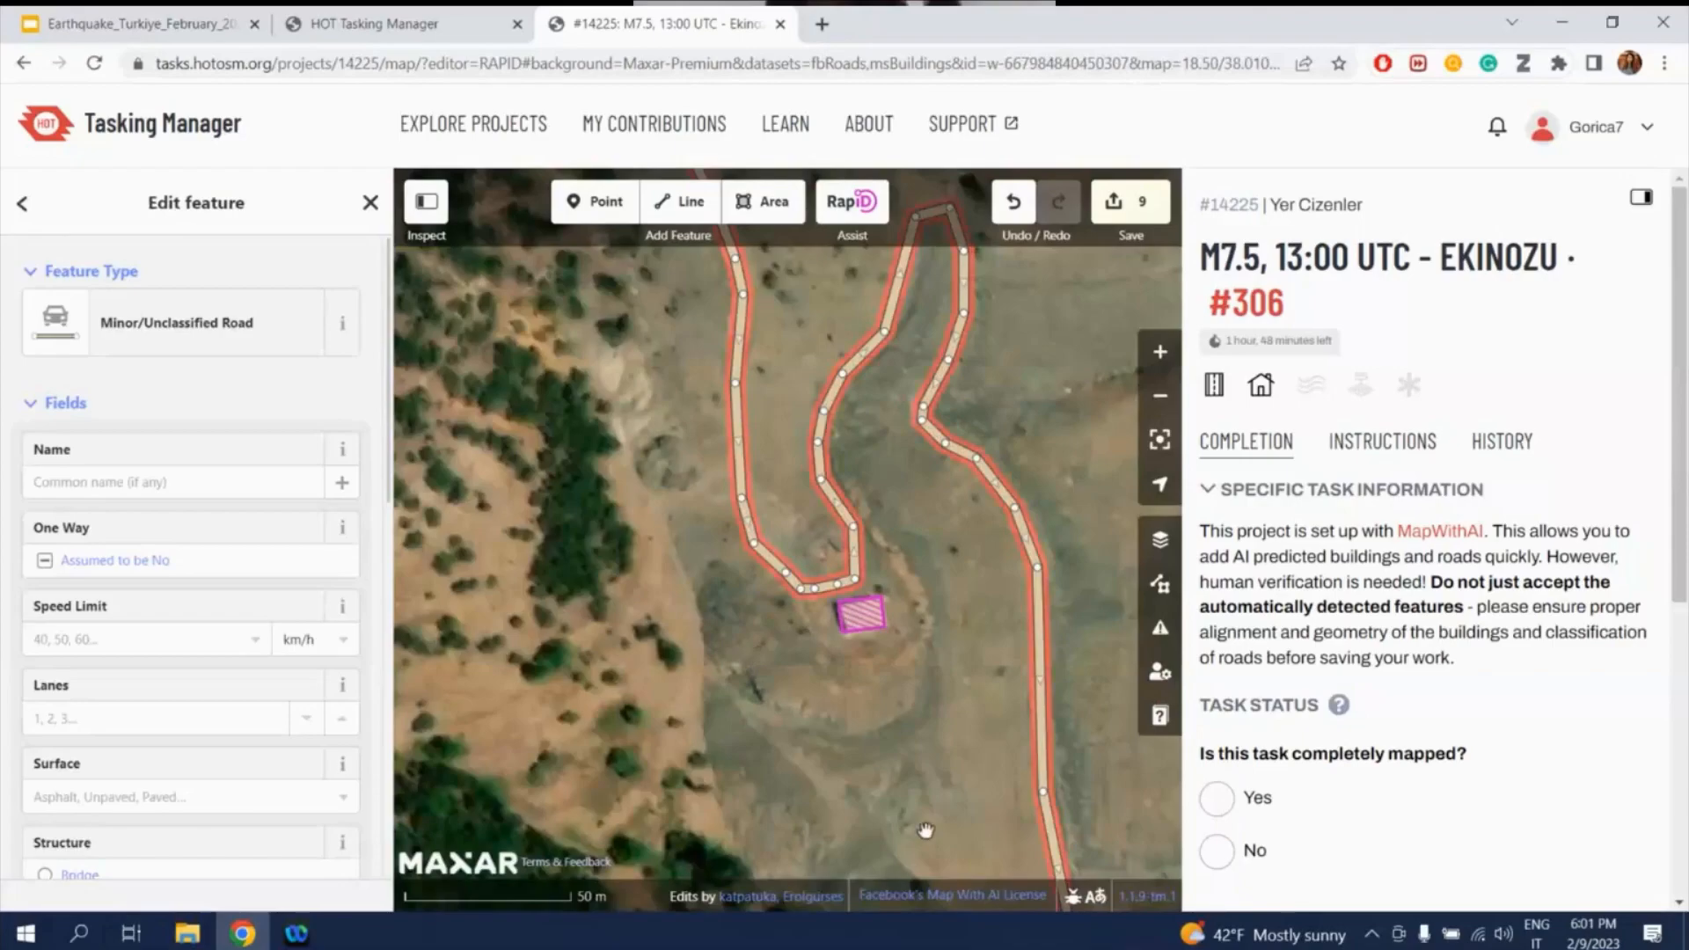
{"action": "left_click_drag", "start_coordinate": [919, 827], "coordinate": [712, 486]}
{"action": "scroll", "coordinate": [712, 489], "scroll_direction": "down", "scroll_amount": 2}
{"action": "left_click_drag", "start_coordinate": [734, 374], "coordinate": [867, 596]}
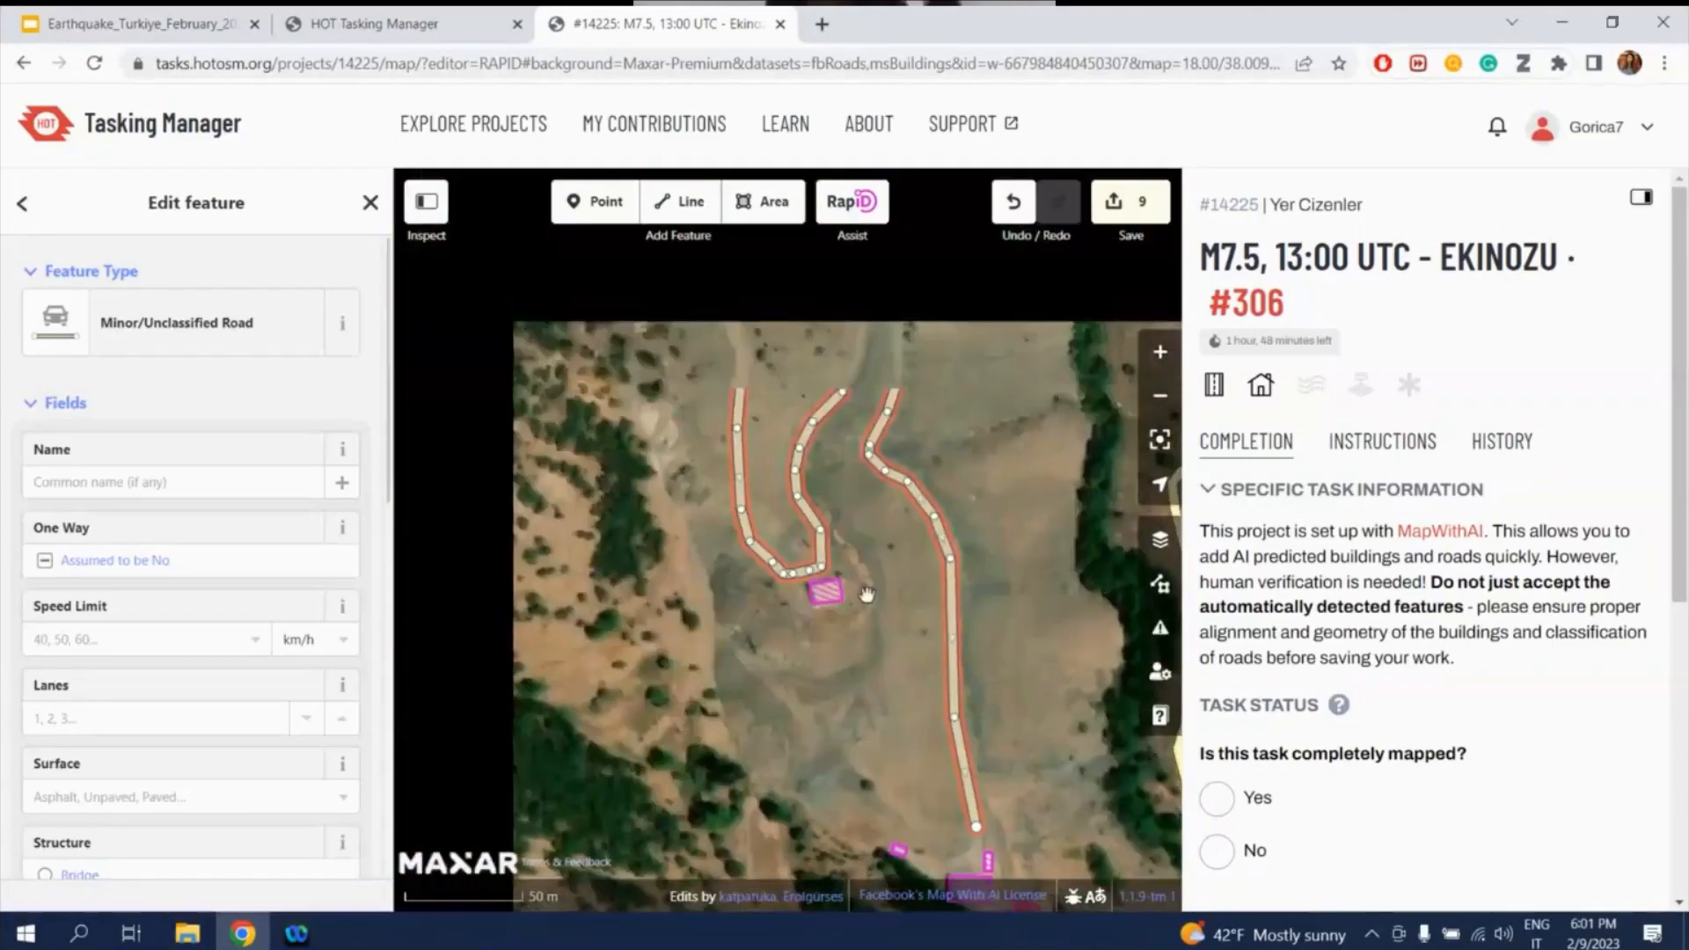
{"action": "left_click_drag", "start_coordinate": [859, 366], "coordinate": [921, 599]}
{"action": "scroll", "coordinate": [922, 601], "scroll_direction": "up", "scroll_amount": 3}
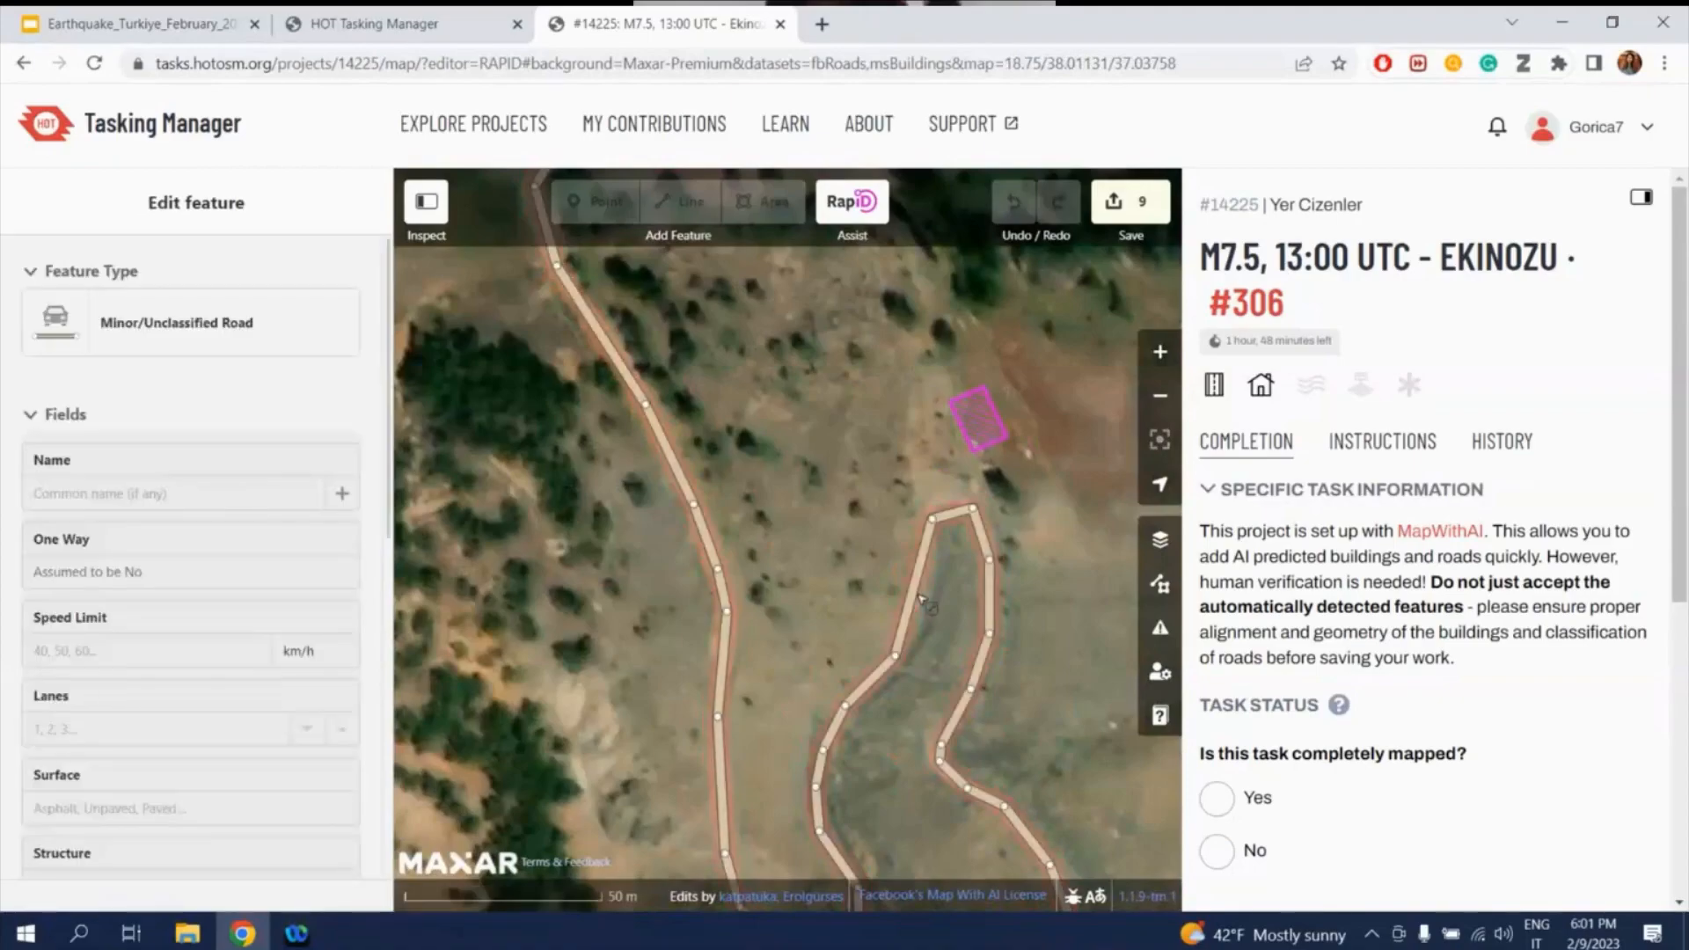
{"action": "scroll", "coordinate": [858, 463], "scroll_direction": "down", "scroll_amount": 2}
{"action": "left_click_drag", "start_coordinate": [840, 590], "coordinate": [669, 513]}
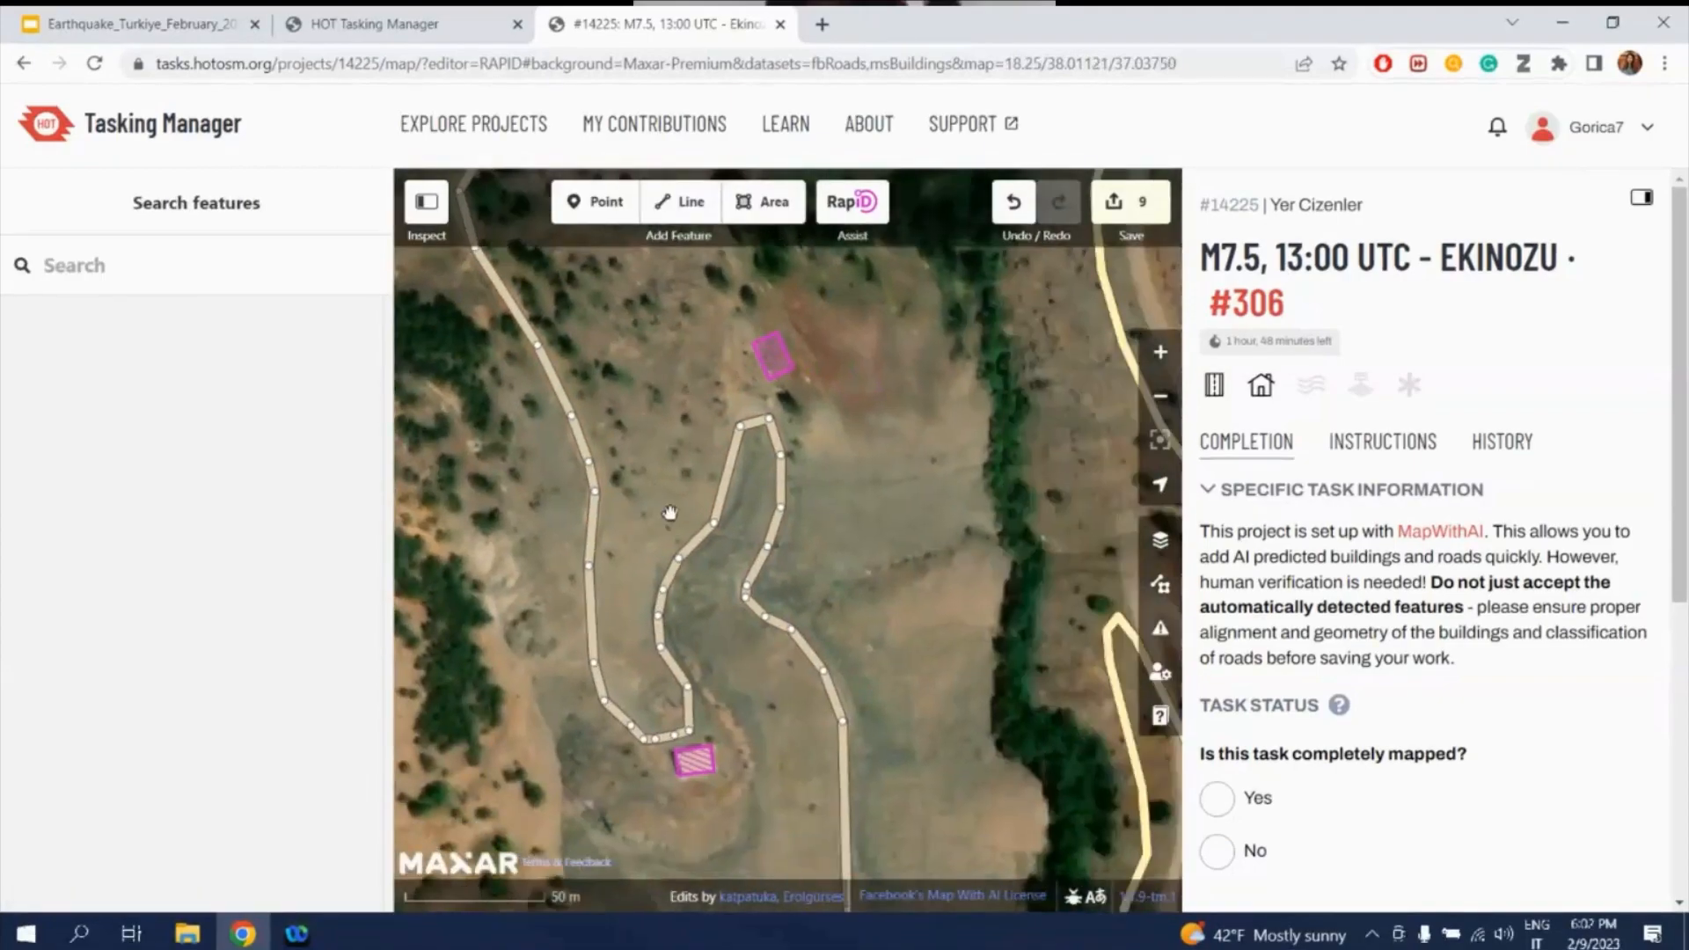
{"action": "left_click_drag", "start_coordinate": [877, 712], "coordinate": [856, 757]}
{"action": "left_click_drag", "start_coordinate": [807, 483], "coordinate": [832, 594]}
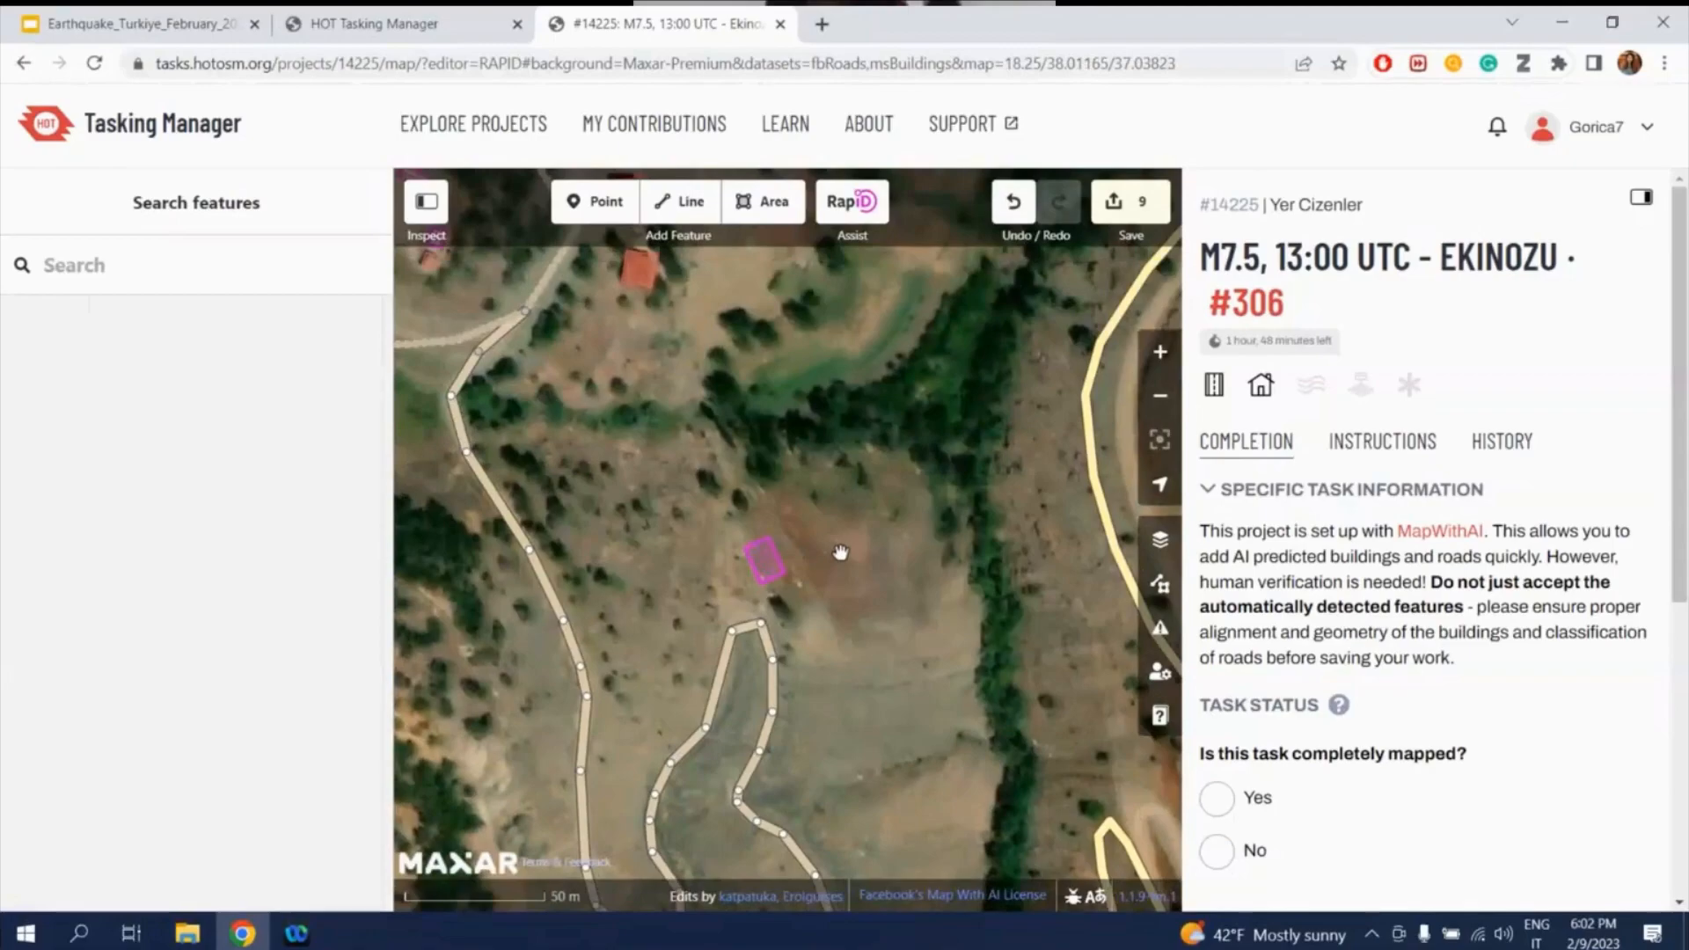
- Switch the background imagery to Bing Maps Aerial for checking the AI-detected building north of the road's upper bend
{"action": "scroll", "coordinate": [793, 554], "scroll_direction": "up", "scroll_amount": 1}
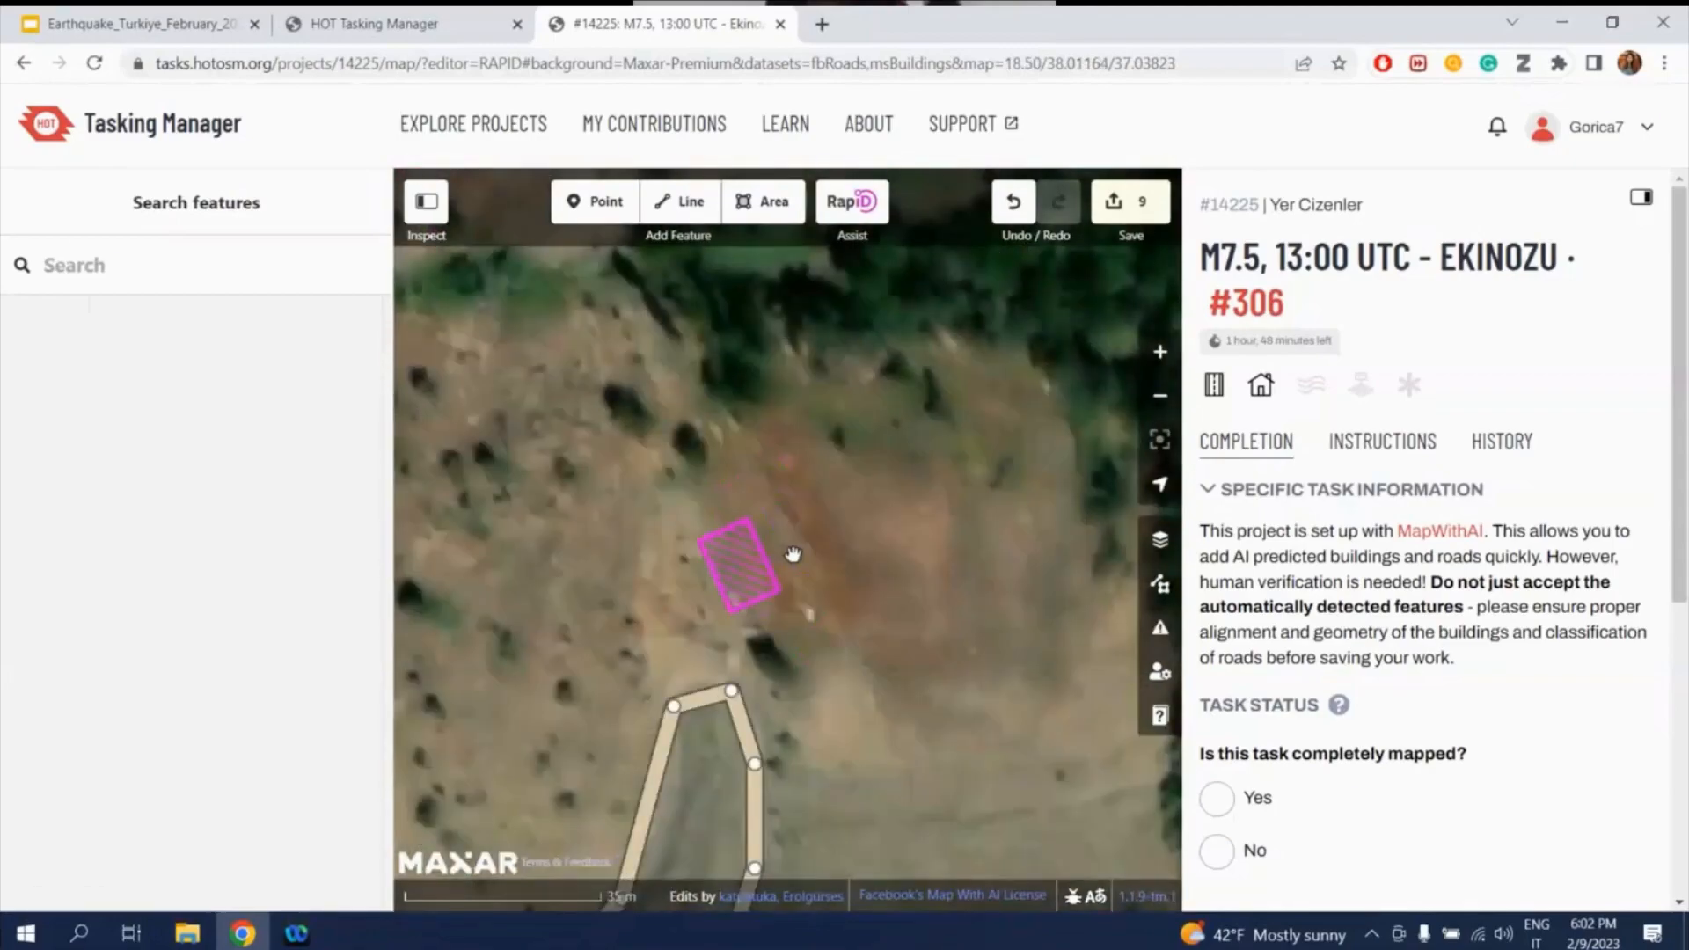
{"action": "scroll", "coordinate": [811, 532], "scroll_direction": "up", "scroll_amount": 2}
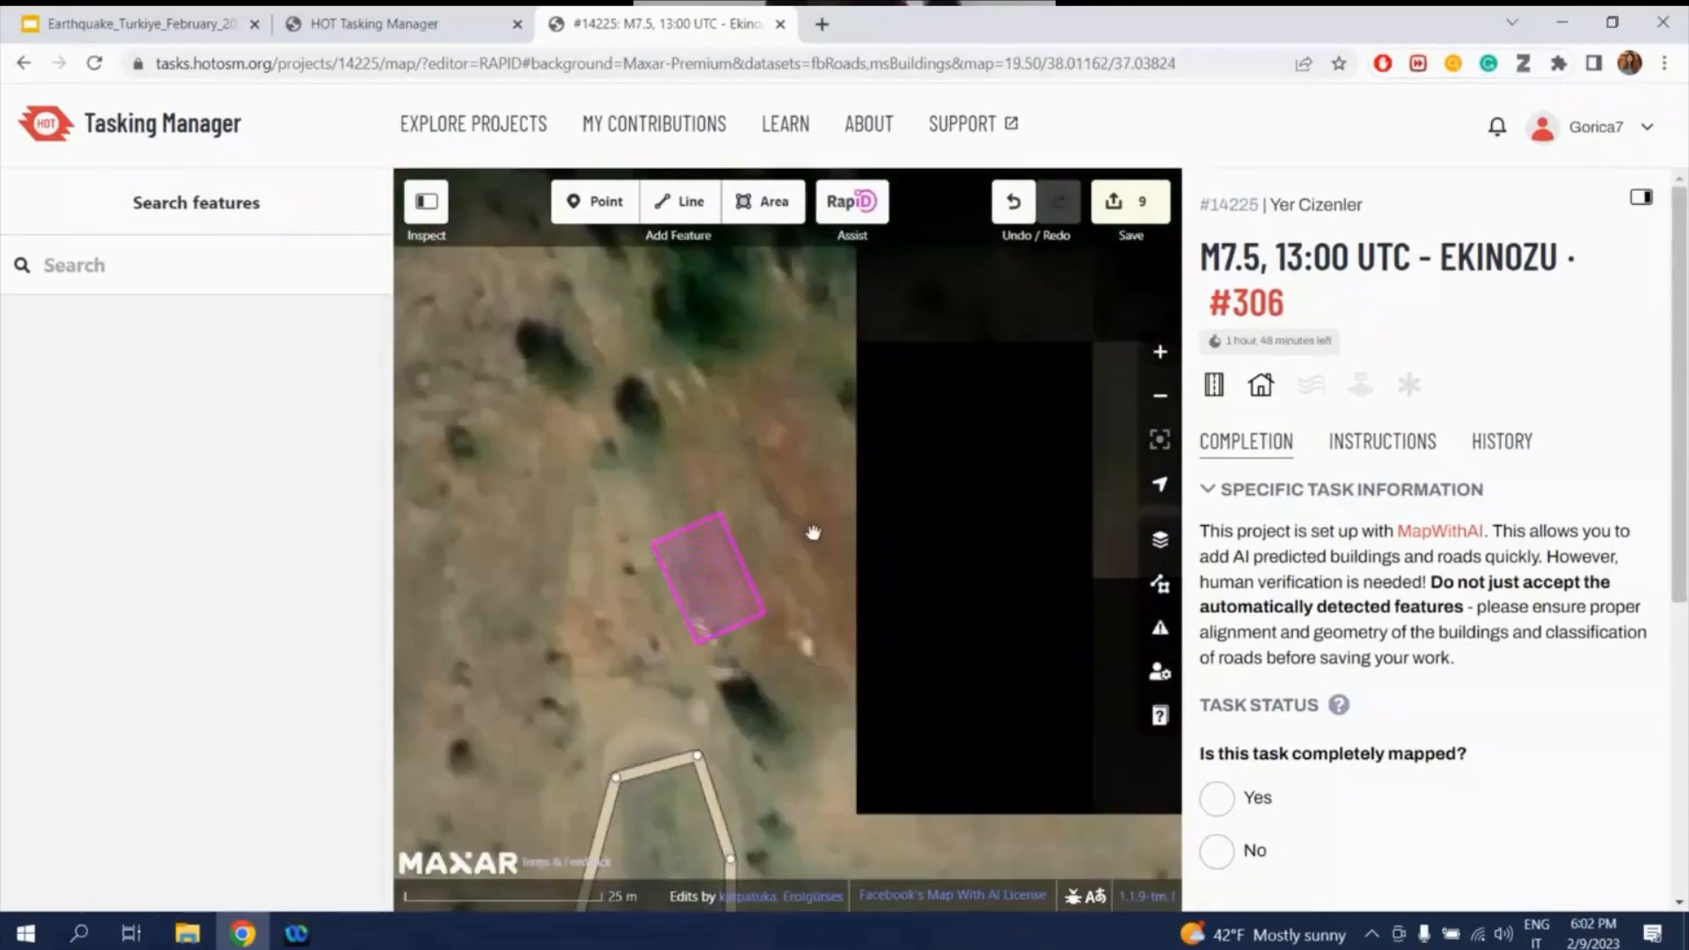
{"action": "left_click", "coordinate": [1160, 539]}
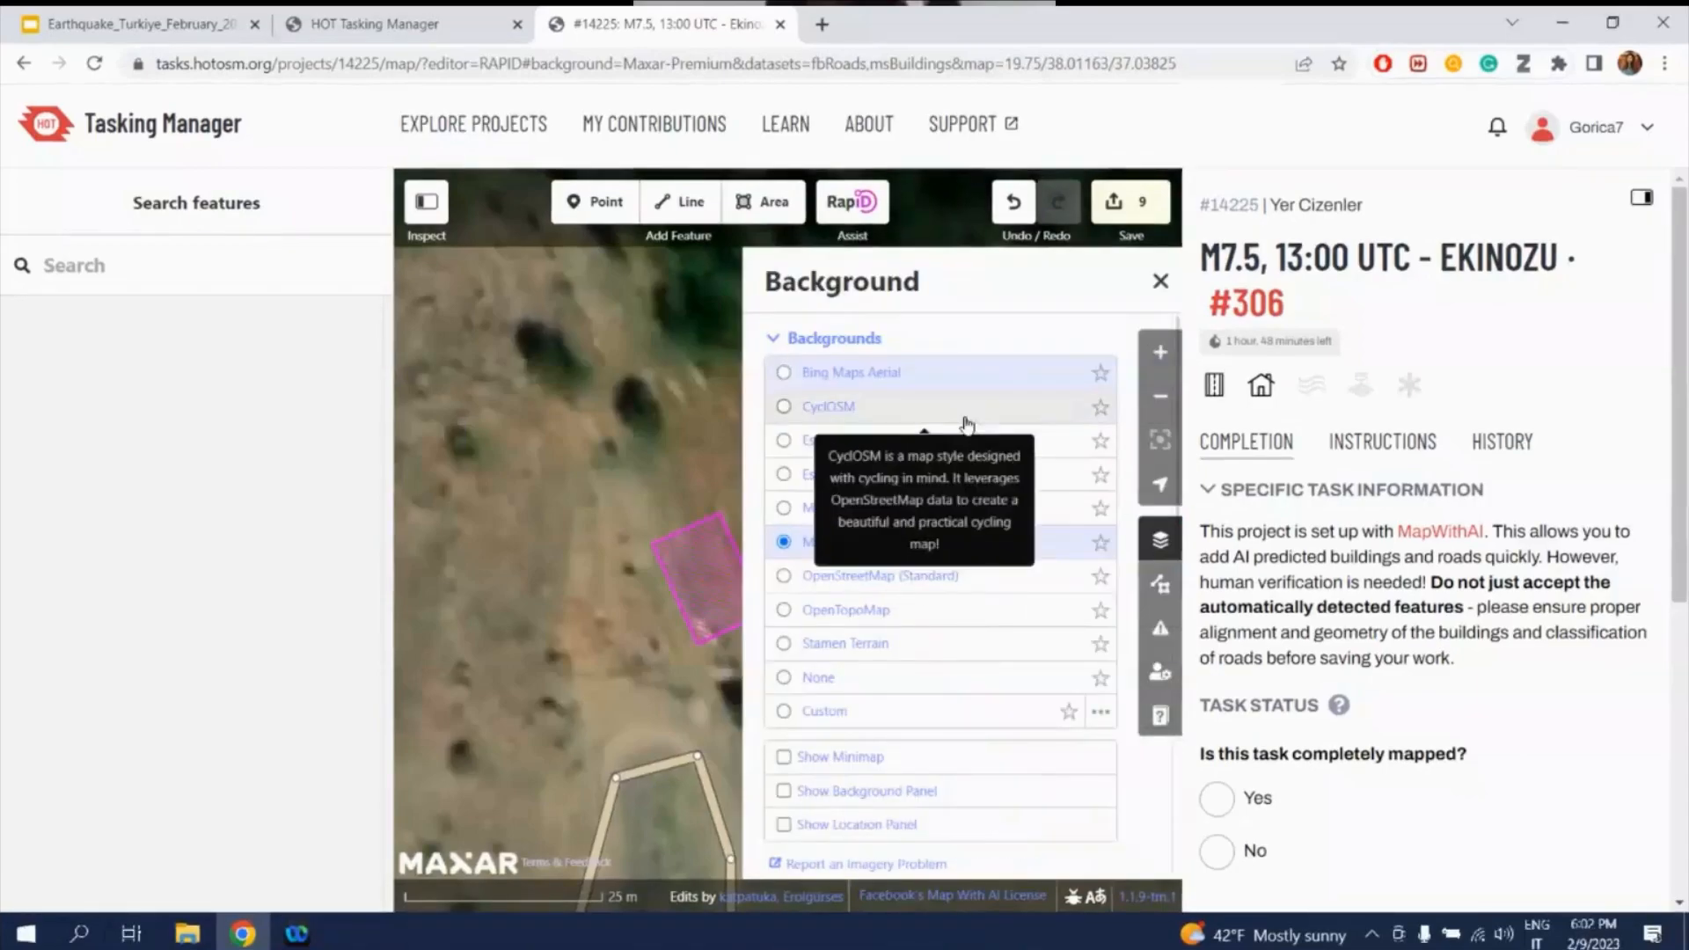
{"action": "left_click", "coordinate": [923, 378]}
{"action": "left_click", "coordinate": [1160, 281]}
- Compare the imagery with the AI detections hidden and shown, and ignore the detected building north of the road's upper bend
{"action": "key", "text": "shift+r"}
{"action": "key", "text": "shift+r"}
{"action": "left_click", "coordinate": [662, 607]}
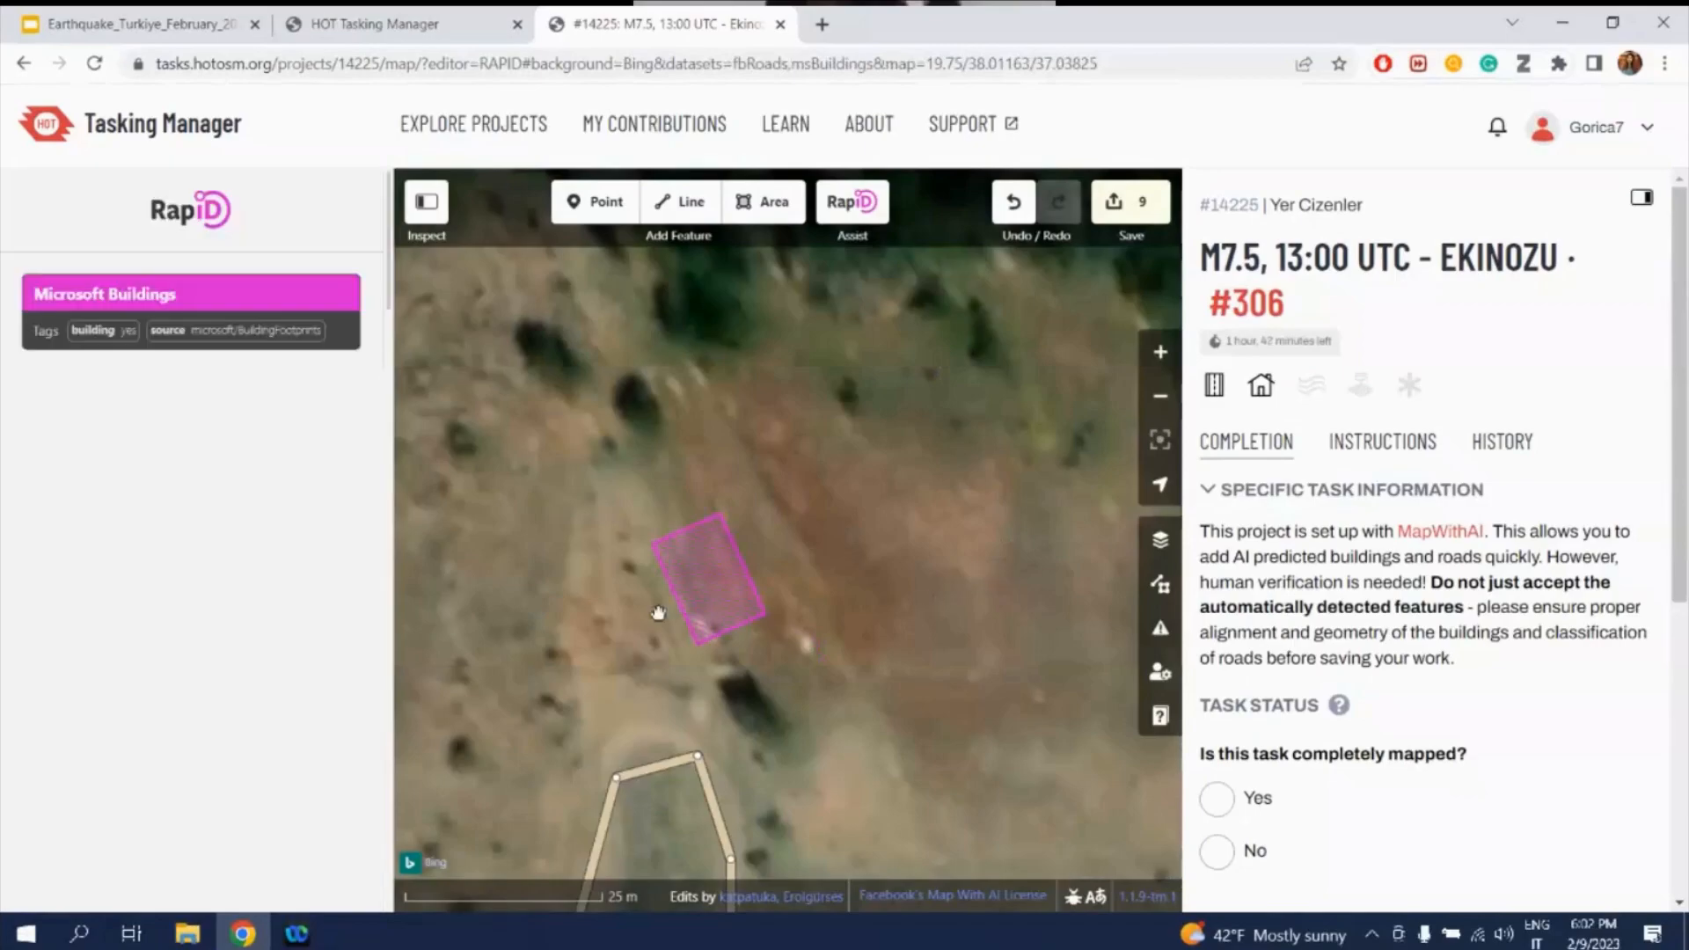
{"action": "left_click", "coordinate": [280, 524]}
- Inspect the site beside the southern hairpin with the AI detections hidden and shown, and accept the Microsoft building detected there
{"action": "scroll", "coordinate": [920, 453], "scroll_direction": "down", "scroll_amount": 5}
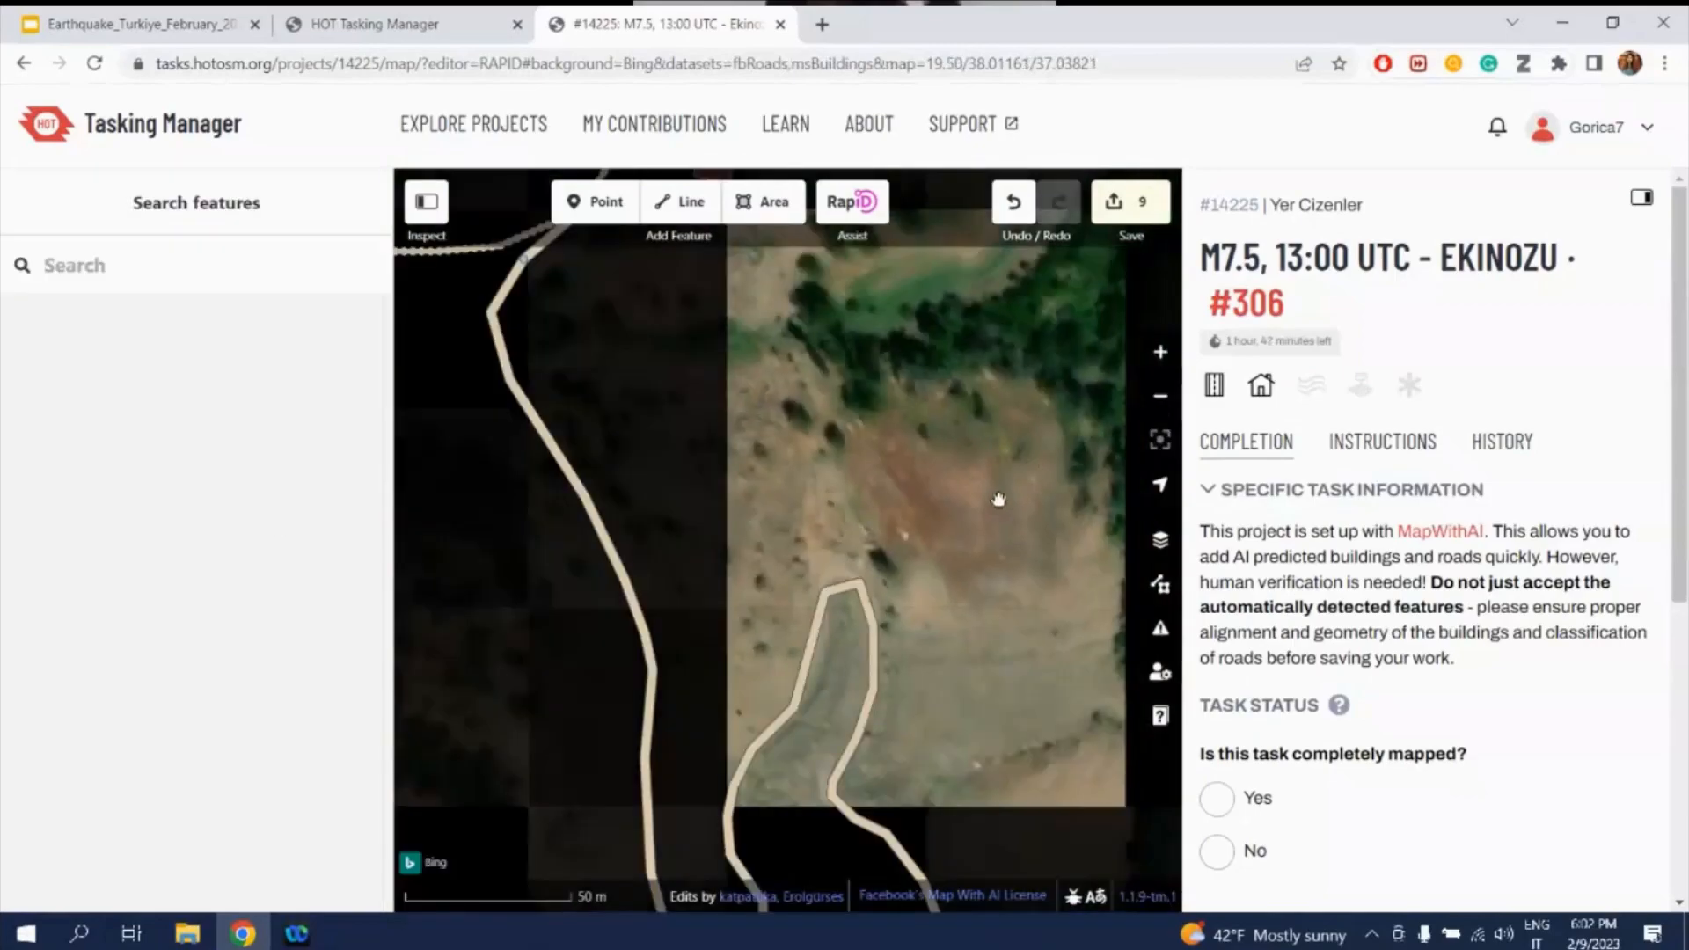
{"action": "left_click_drag", "start_coordinate": [827, 554], "coordinate": [788, 274]}
{"action": "scroll", "coordinate": [802, 570], "scroll_direction": "up", "scroll_amount": 3}
{"action": "key", "text": "shift+r"}
{"action": "key", "text": "shift+r"}
{"action": "left_click", "coordinate": [742, 482]}
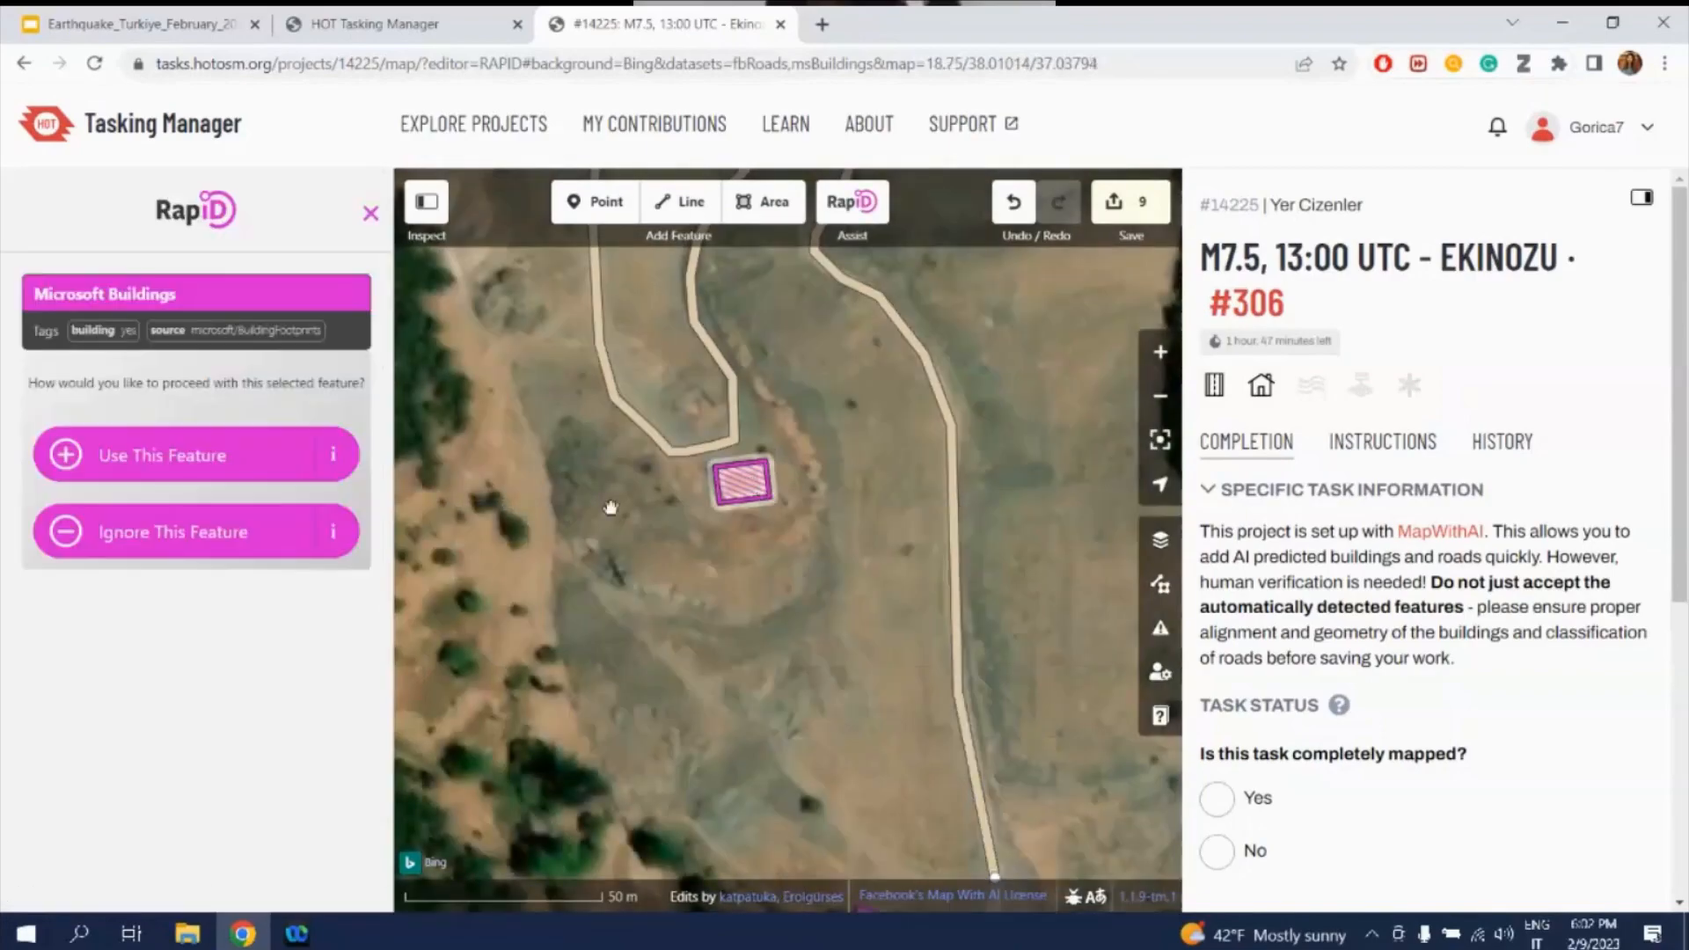
{"action": "left_click", "coordinate": [268, 461]}
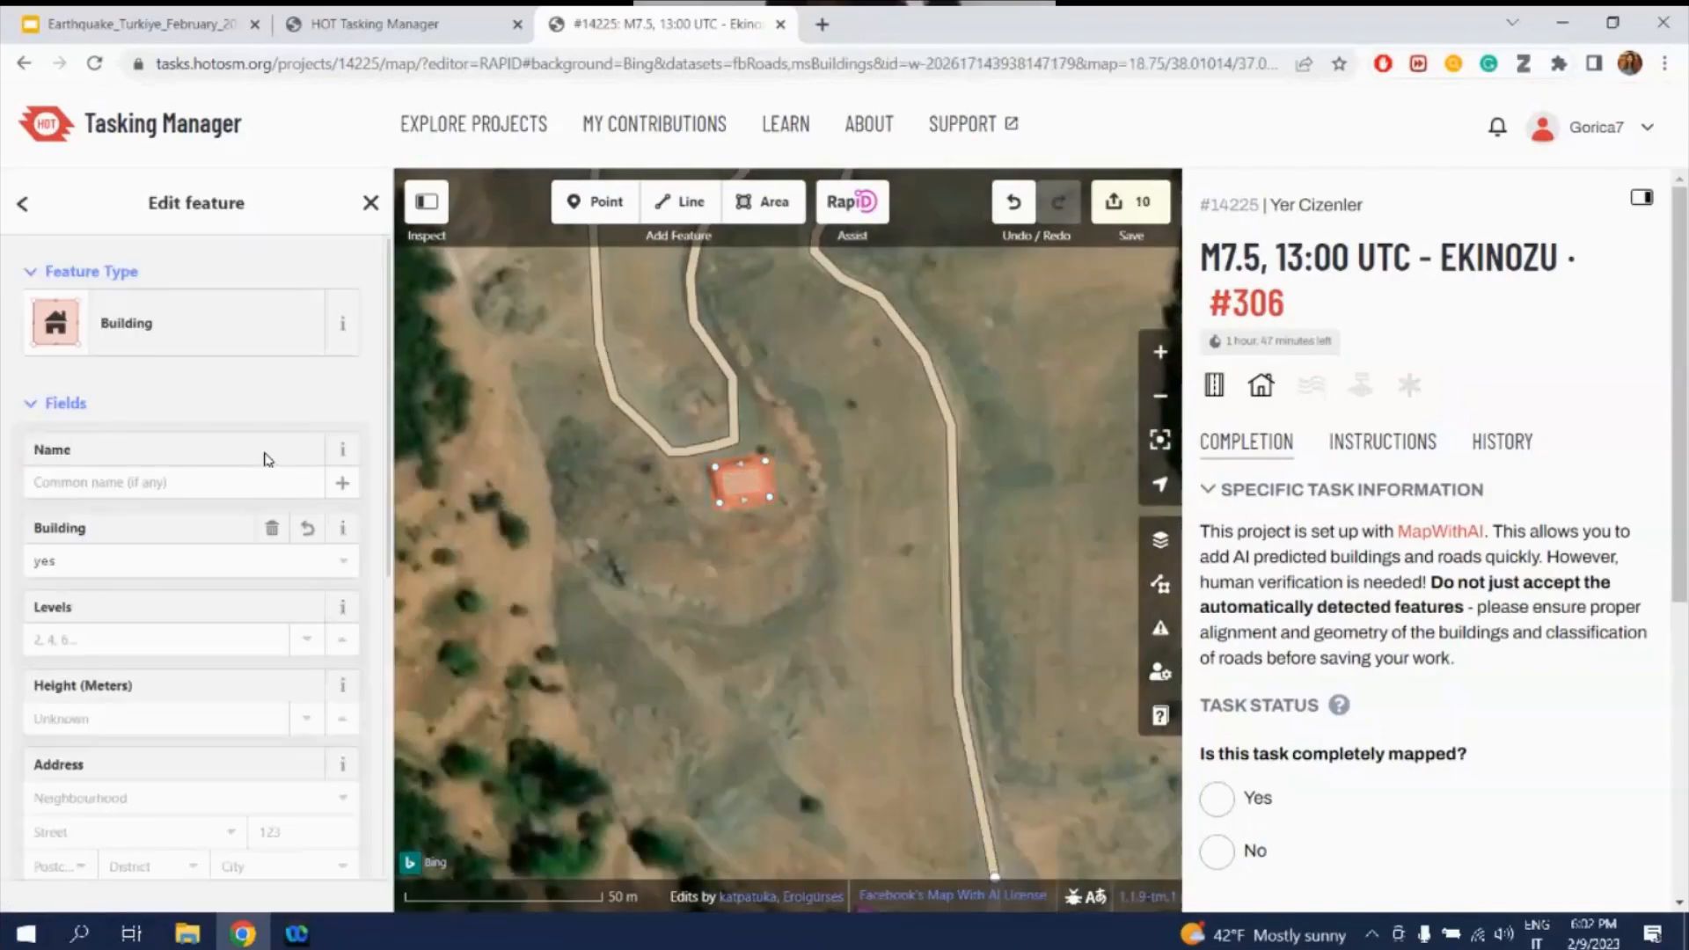
- Compare the accepted building's outline with the bare imagery and rotate it slightly to match the roof
{"action": "key", "text": "alt+w"}
{"action": "key", "text": "alt+w"}
{"action": "key", "text": "alt+w"}
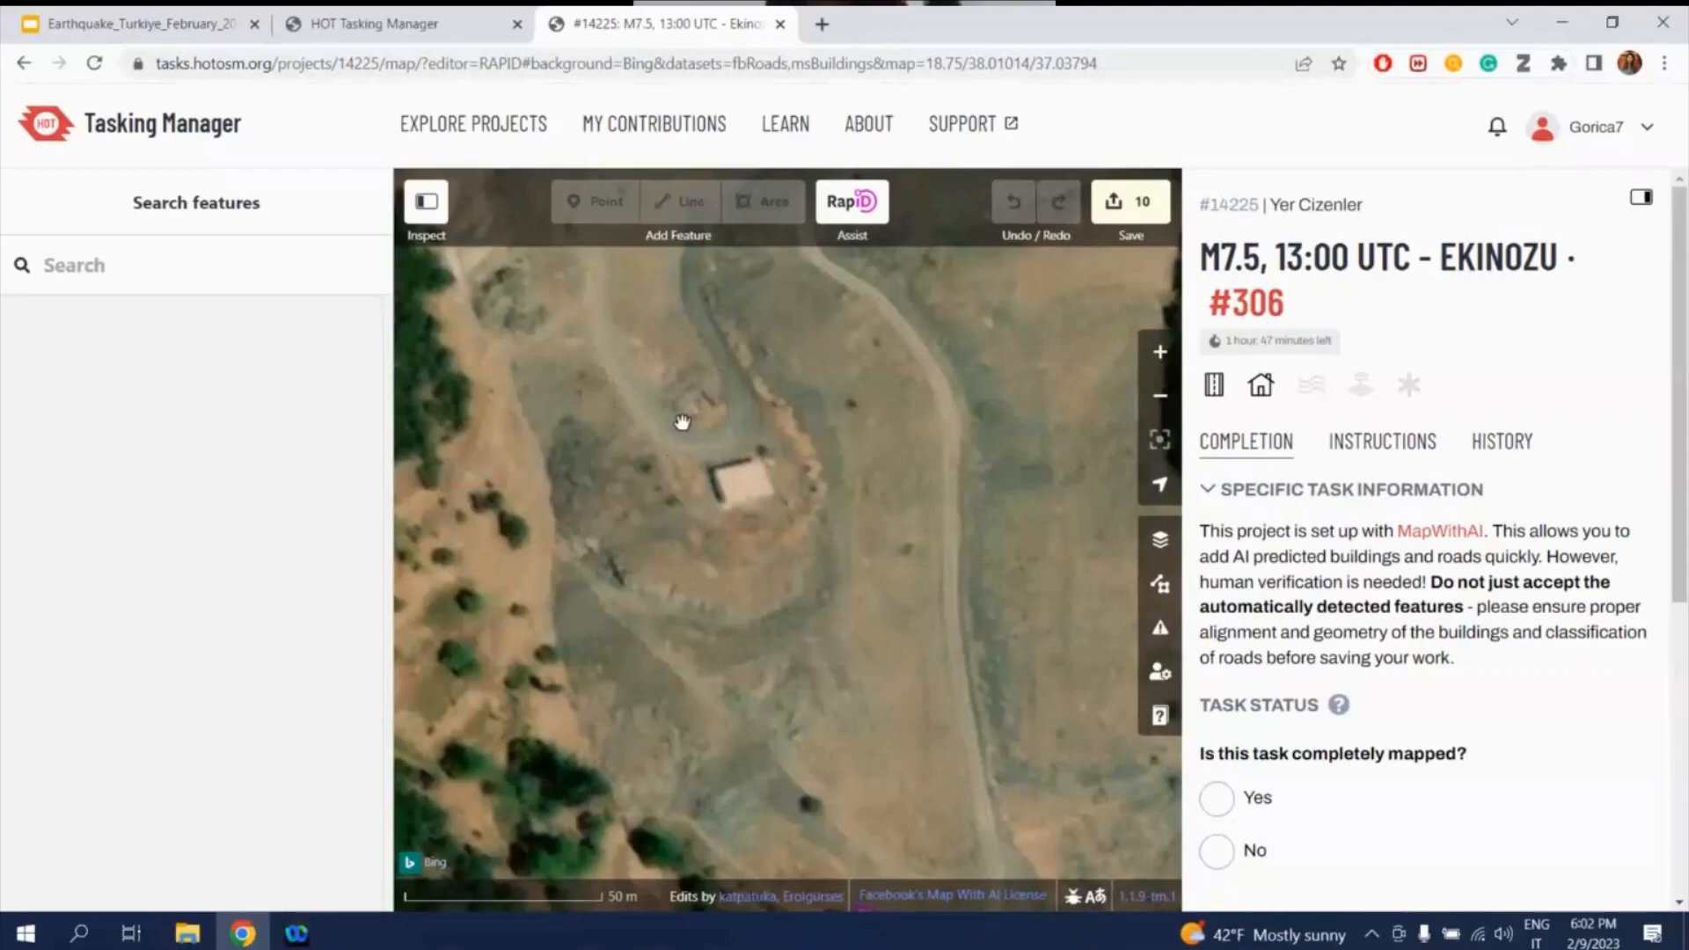
{"action": "key", "text": "alt+w"}
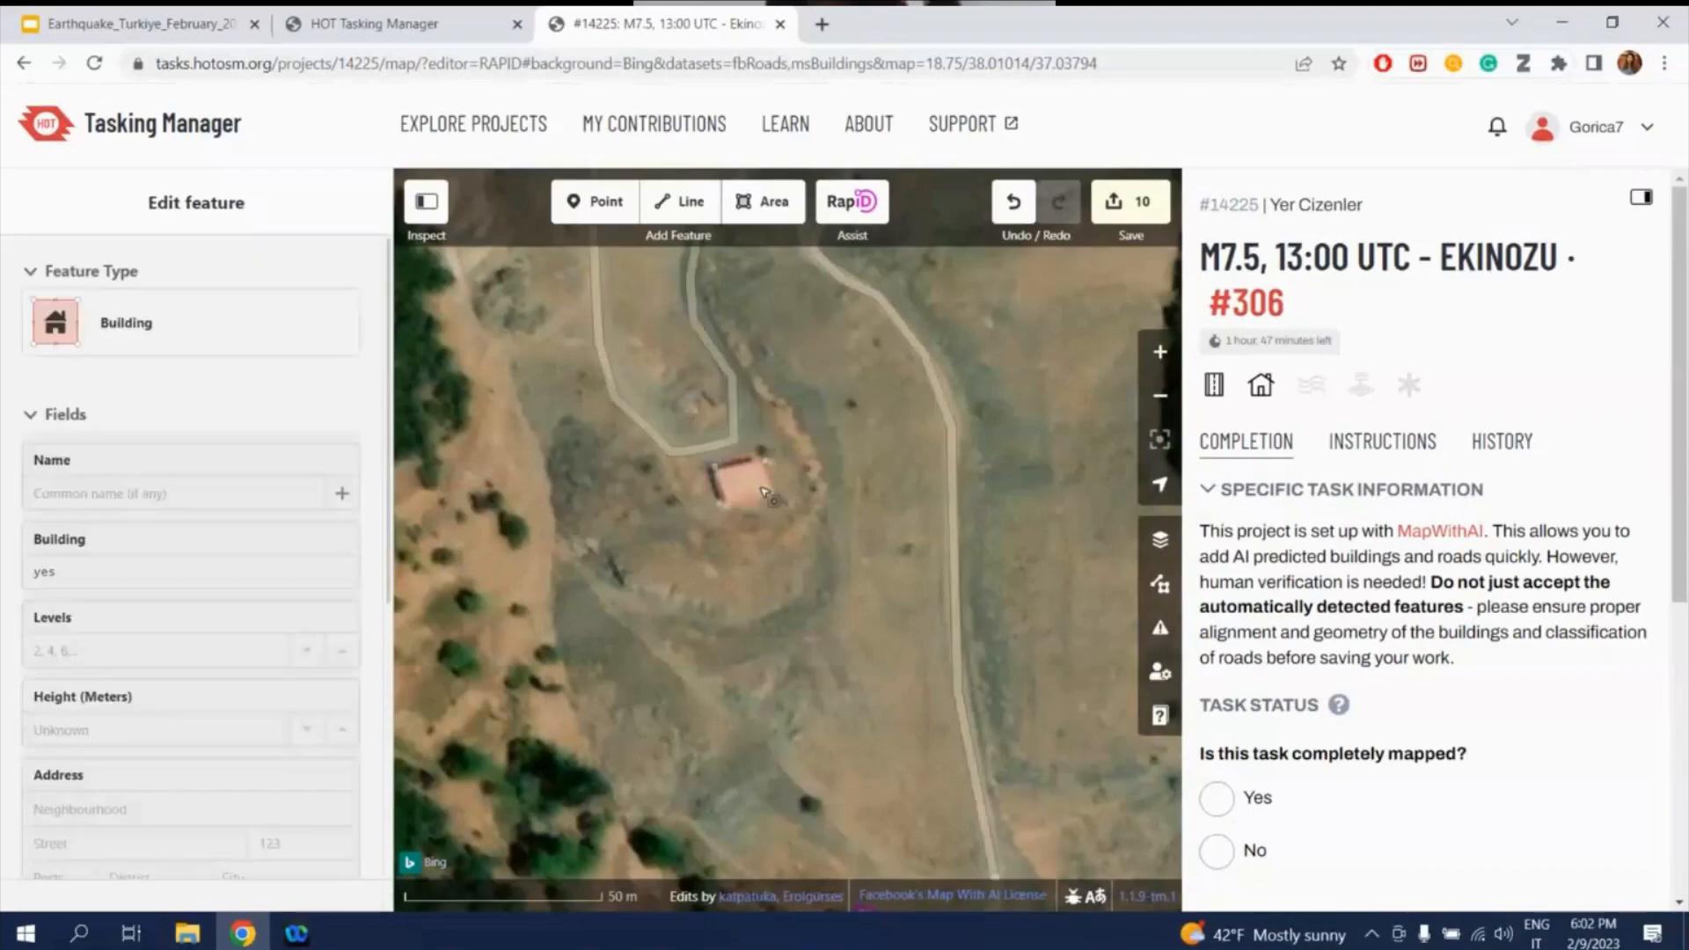
{"action": "left_click_drag", "start_coordinate": [720, 509], "coordinate": [722, 505]}
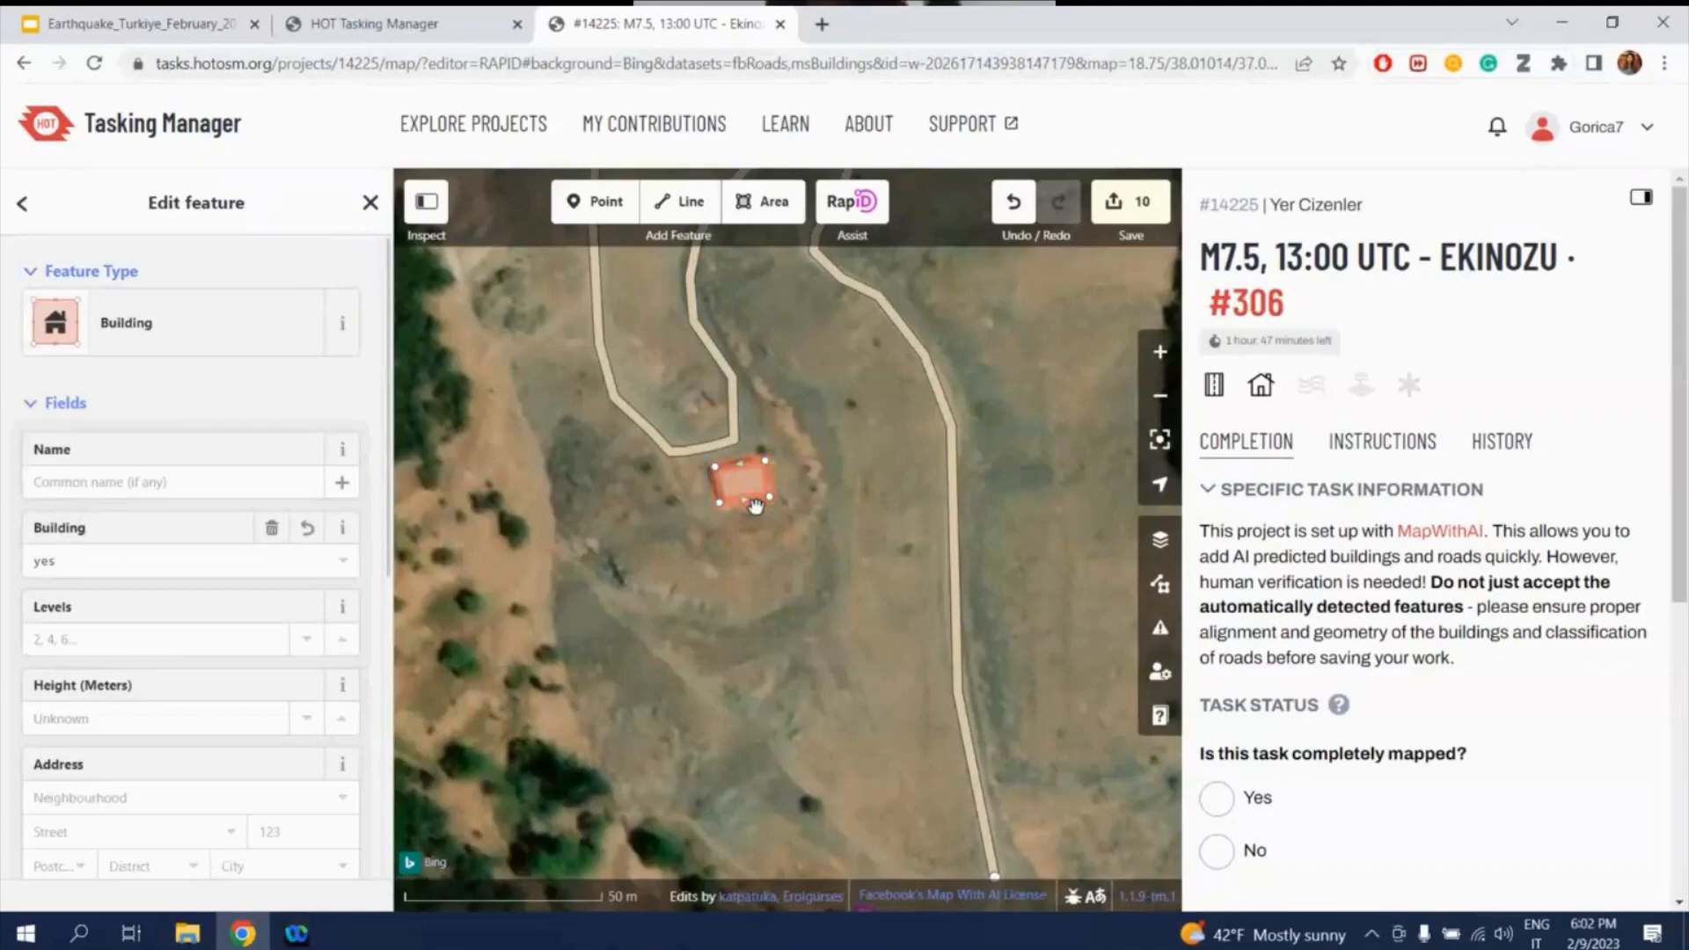
{"action": "key", "text": "r"}
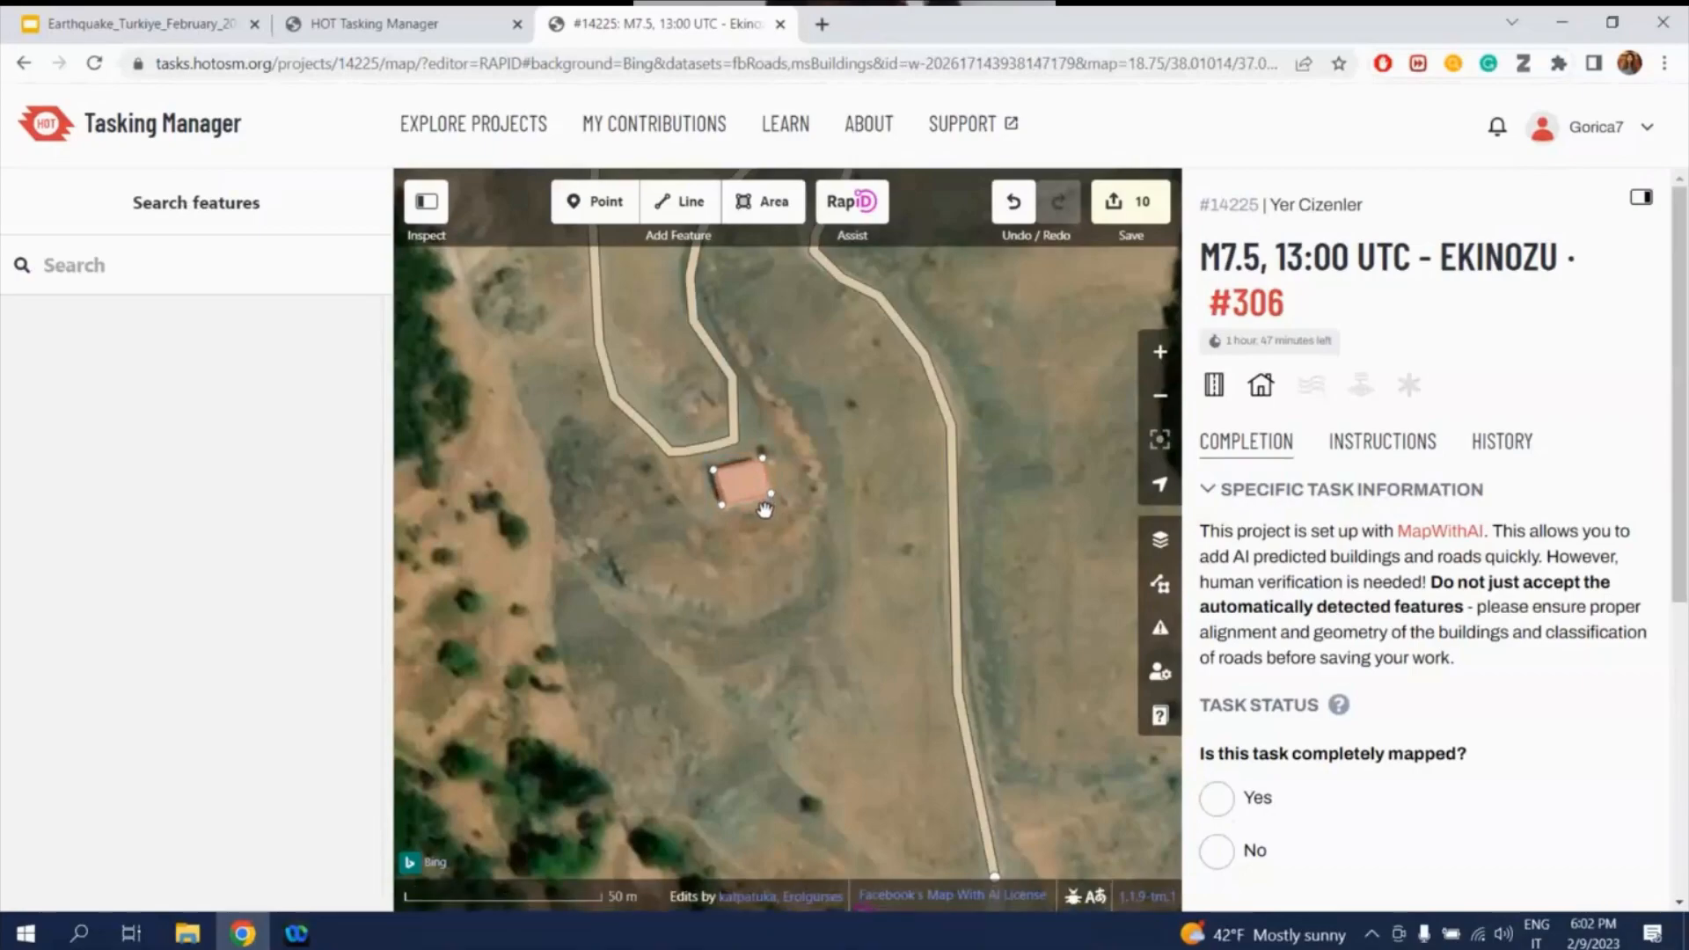
{"action": "left_click", "coordinate": [764, 509]}
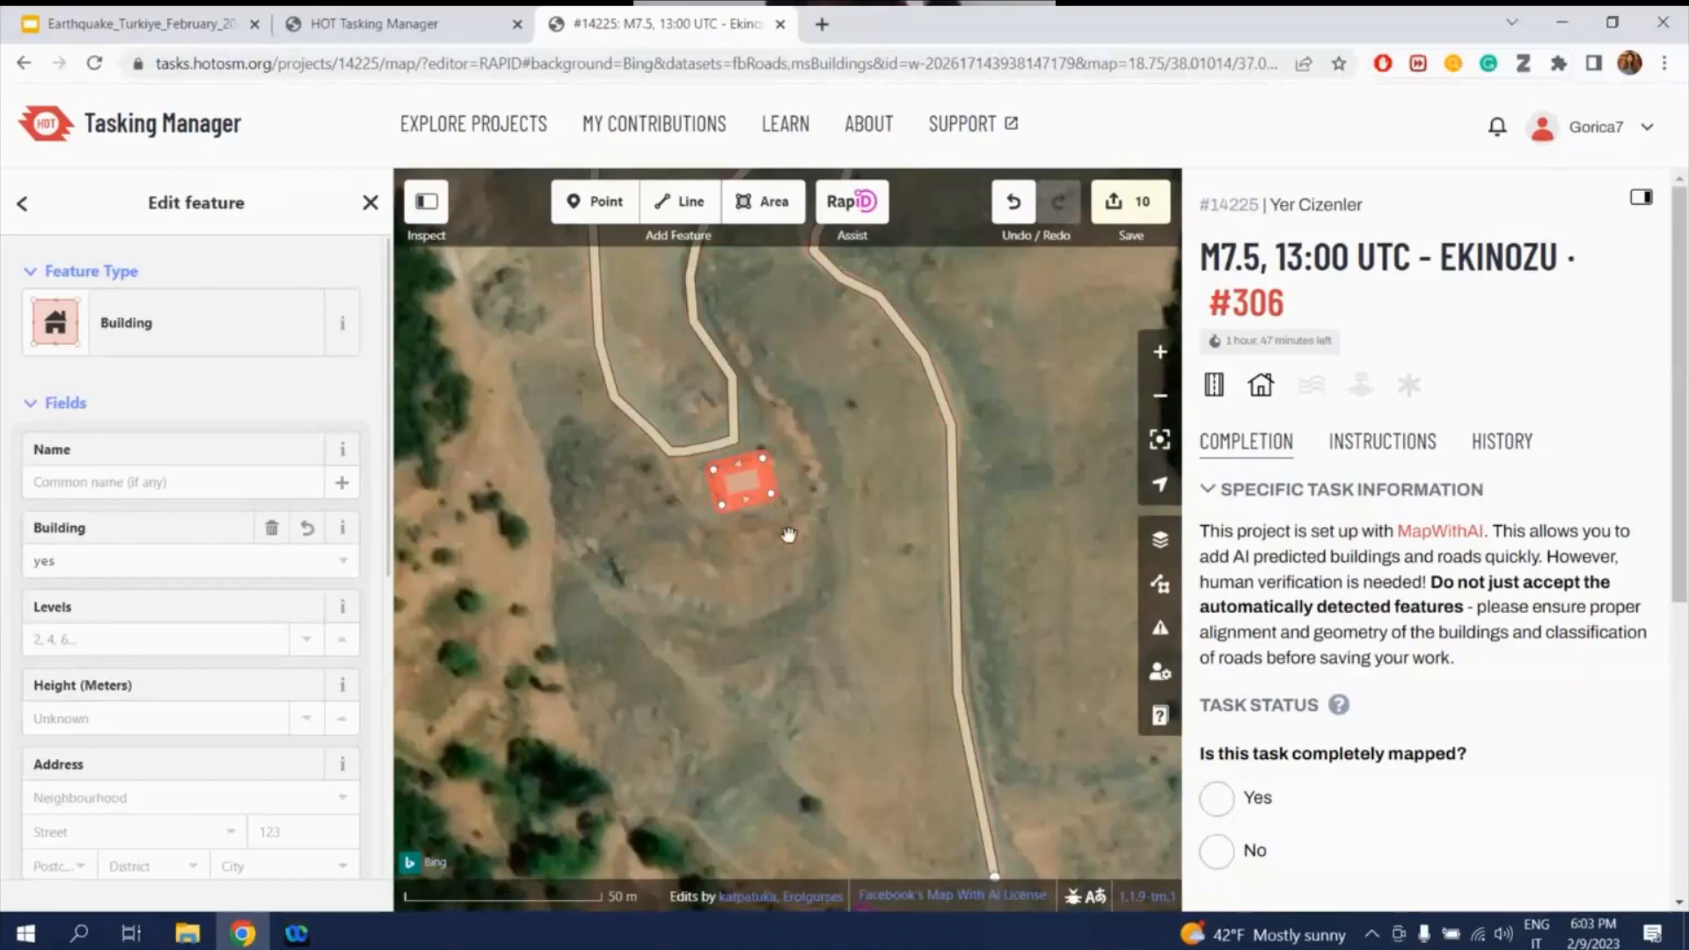
{"action": "left_click", "coordinate": [788, 535]}
{"action": "left_click", "coordinate": [744, 503]}
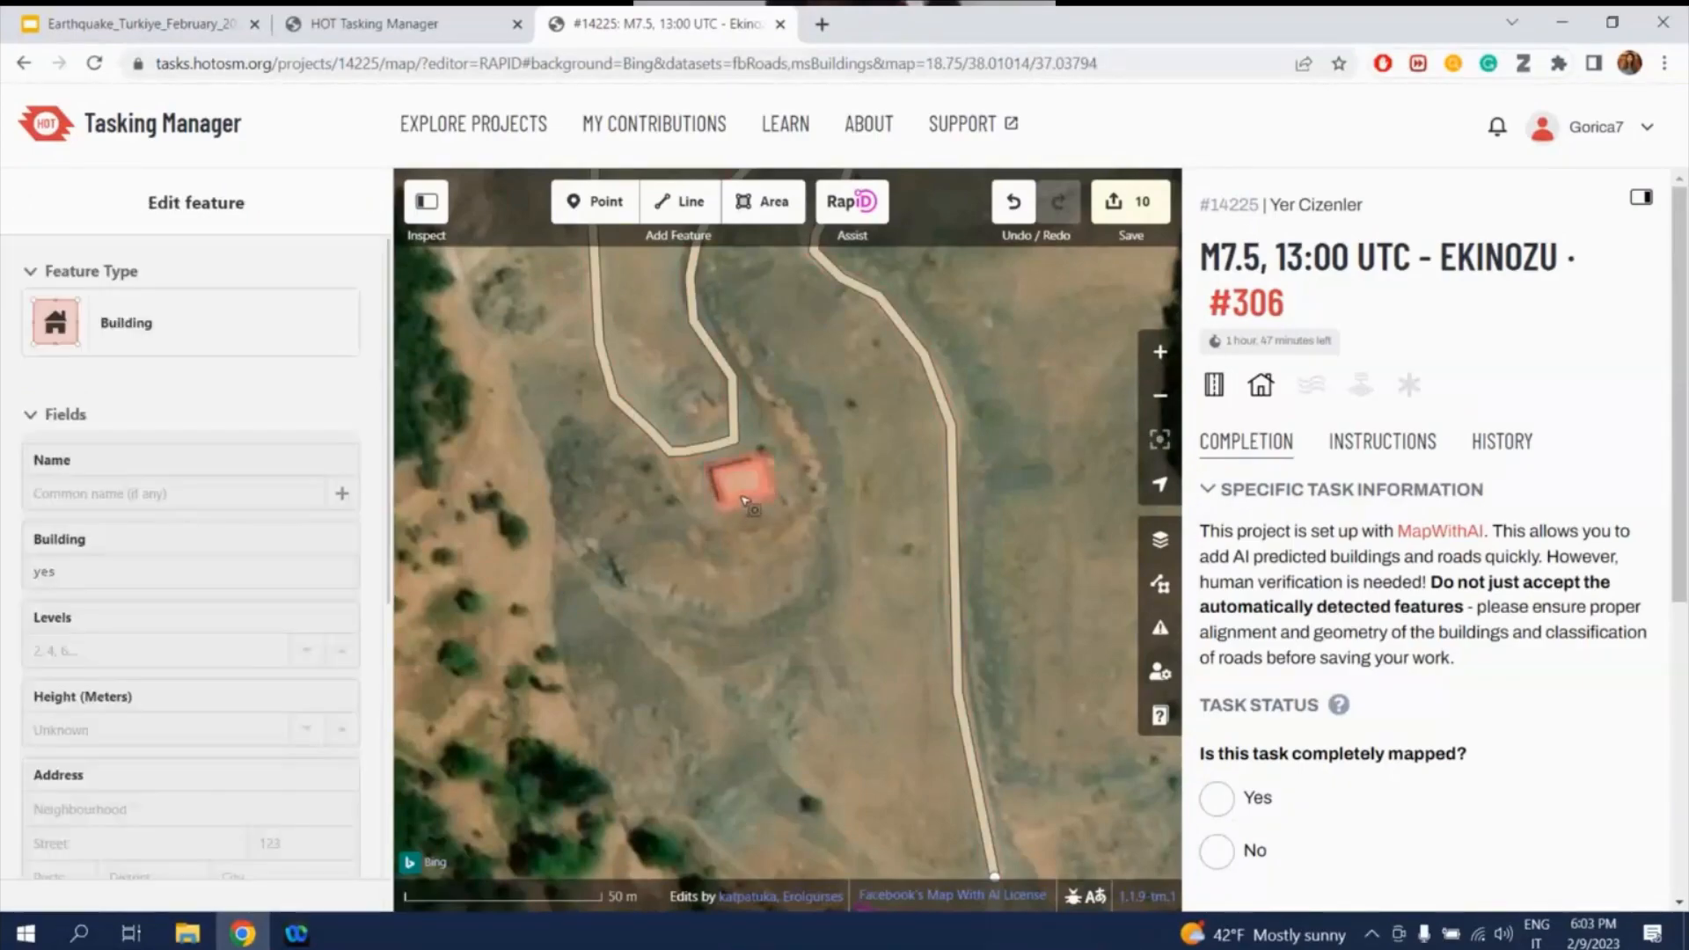
{"action": "key", "text": "r"}
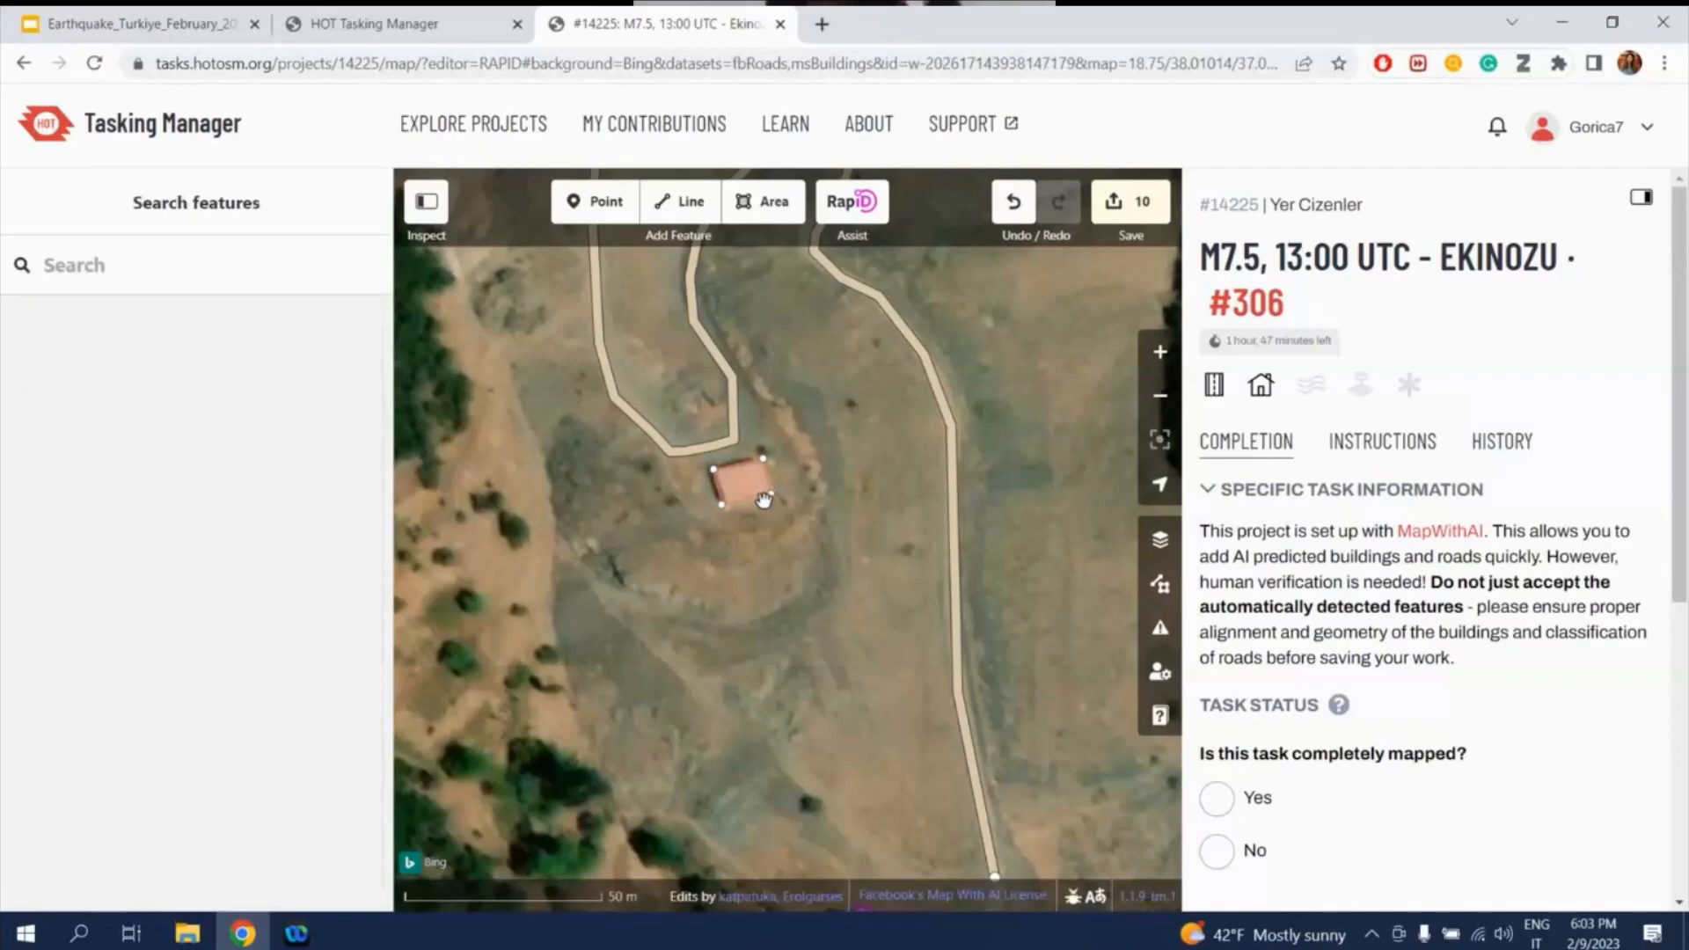
{"action": "left_click", "coordinate": [763, 500]}
{"action": "scroll", "coordinate": [745, 677], "scroll_direction": "down", "scroll_amount": 2}
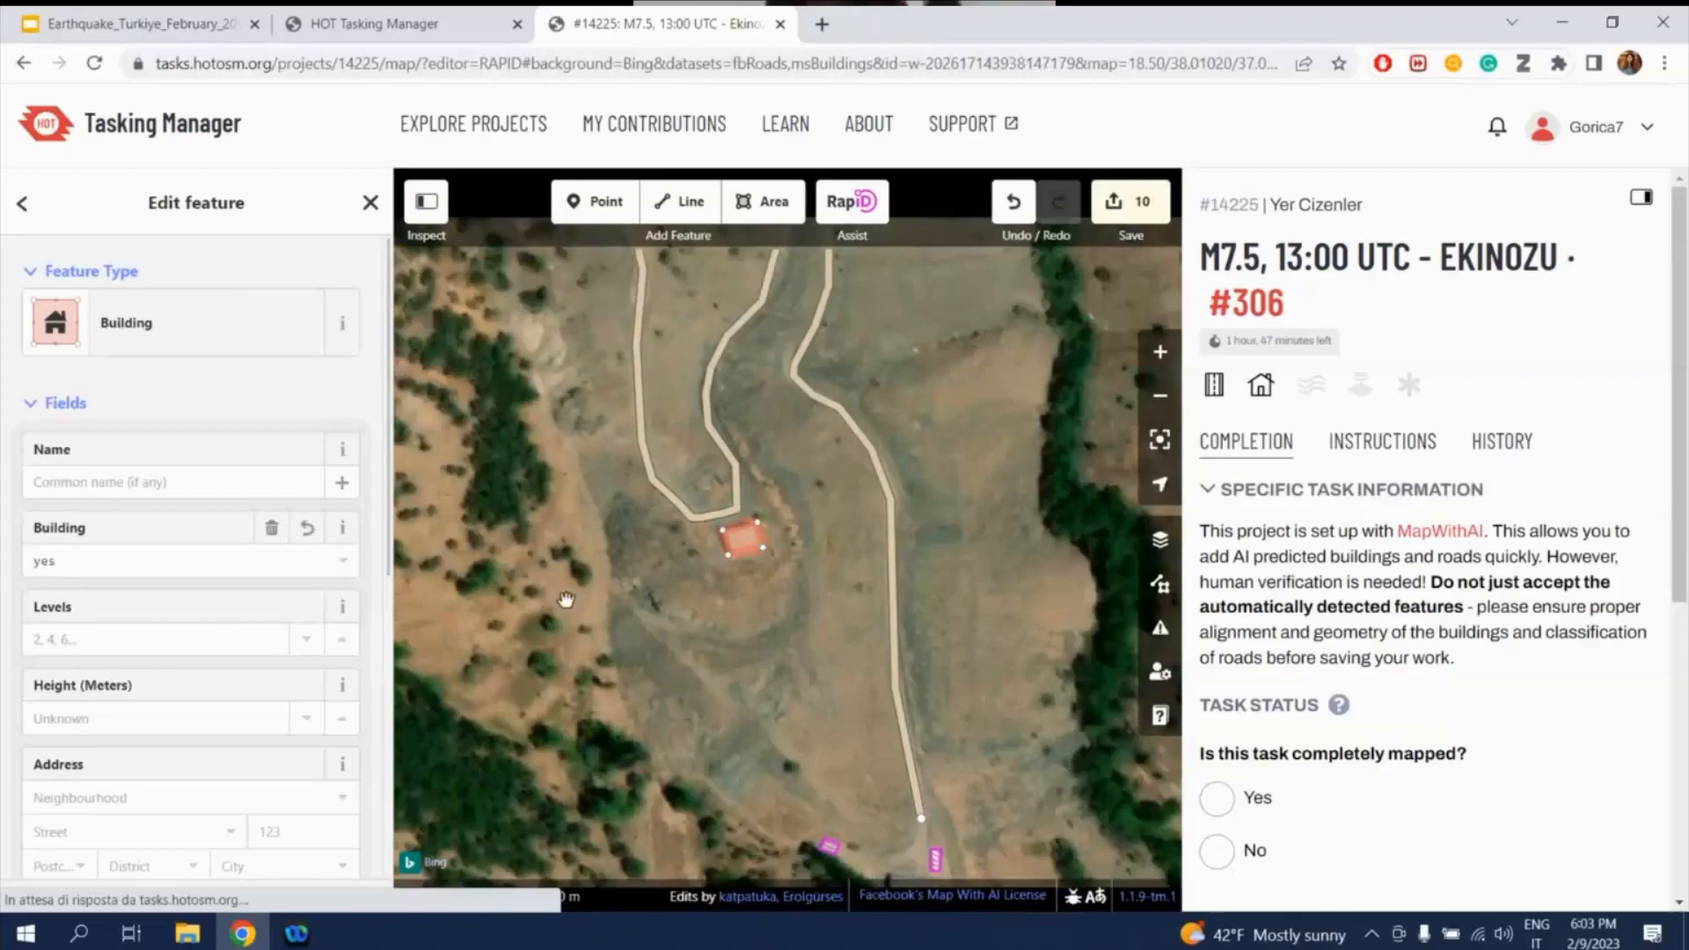
- Compare Bing Maps Aerial with Maxar Premium Imagery around the detected buildings beyond the road's southern end, and keep Maxar Premium Imagery as background
{"action": "left_click_drag", "start_coordinate": [996, 836], "coordinate": [928, 466]}
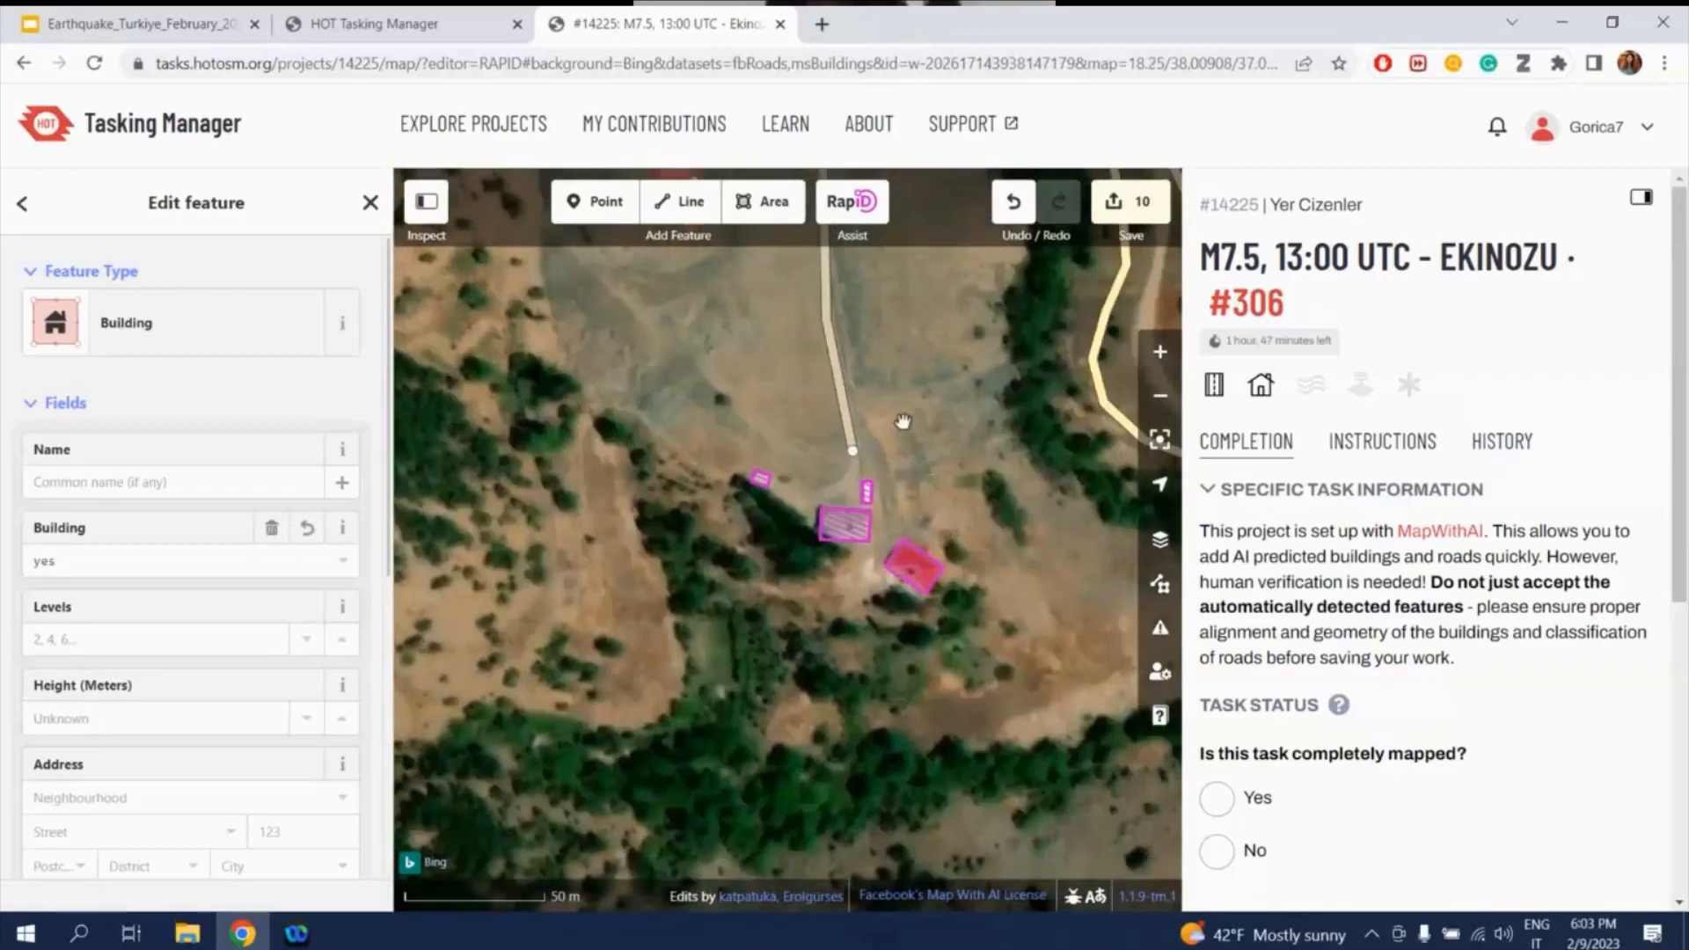
{"action": "scroll", "coordinate": [904, 421], "scroll_direction": "up", "scroll_amount": 2}
{"action": "scroll", "coordinate": [903, 422], "scroll_direction": "up", "scroll_amount": 2}
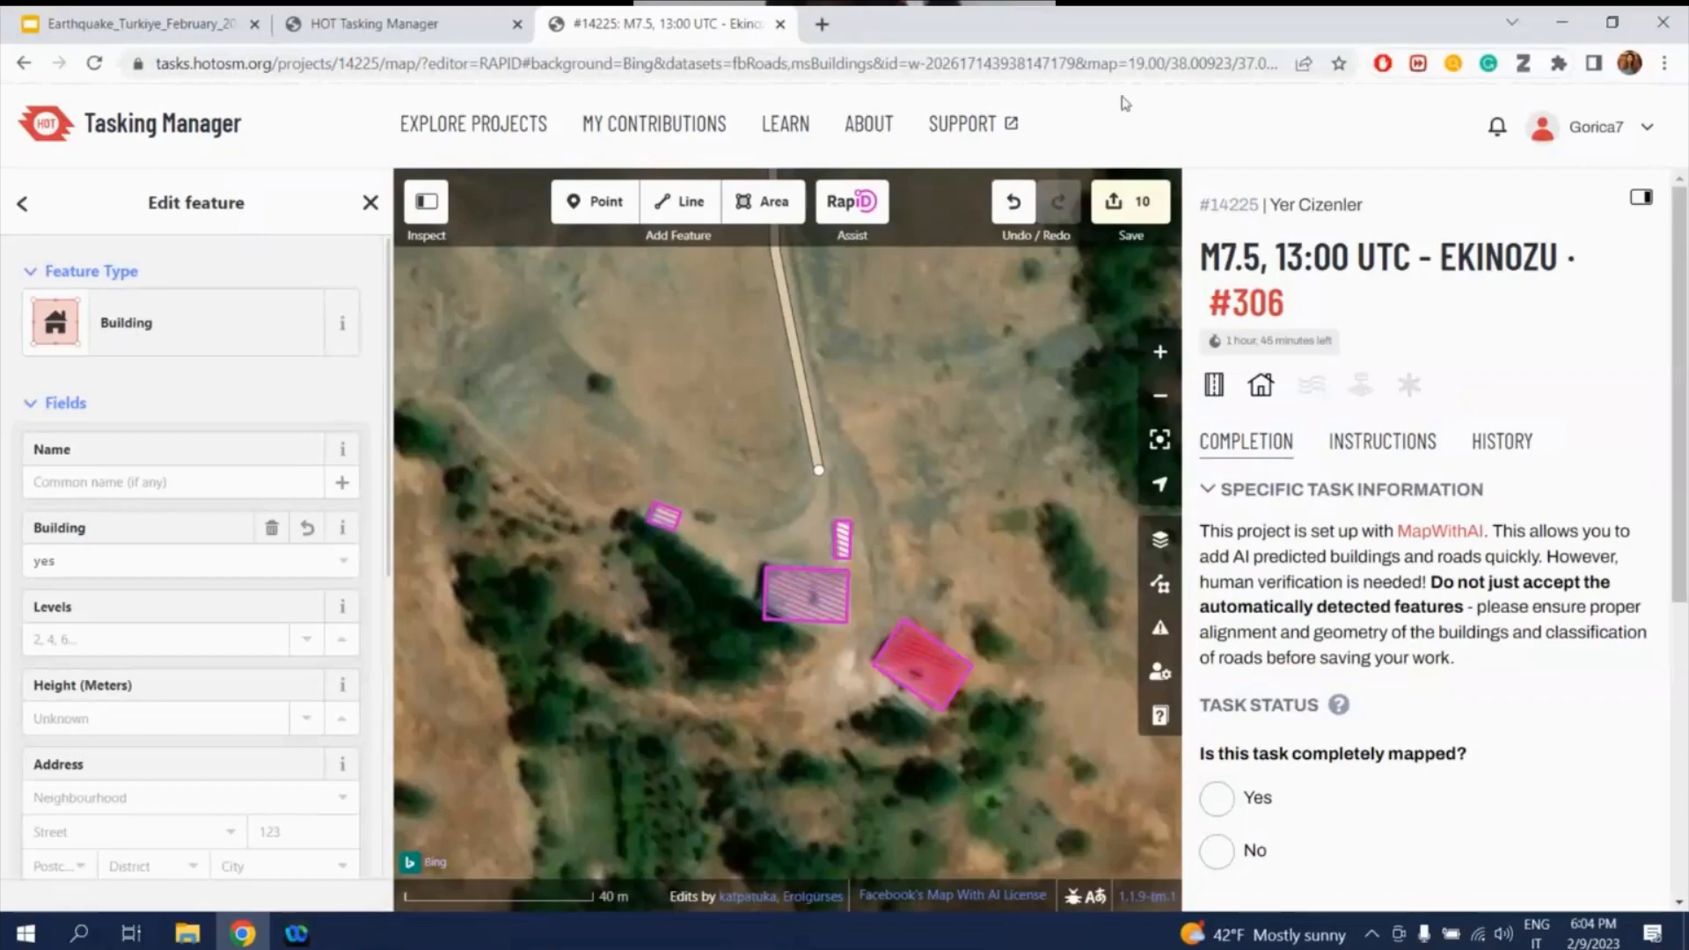
{"action": "left_click", "coordinate": [1160, 545]}
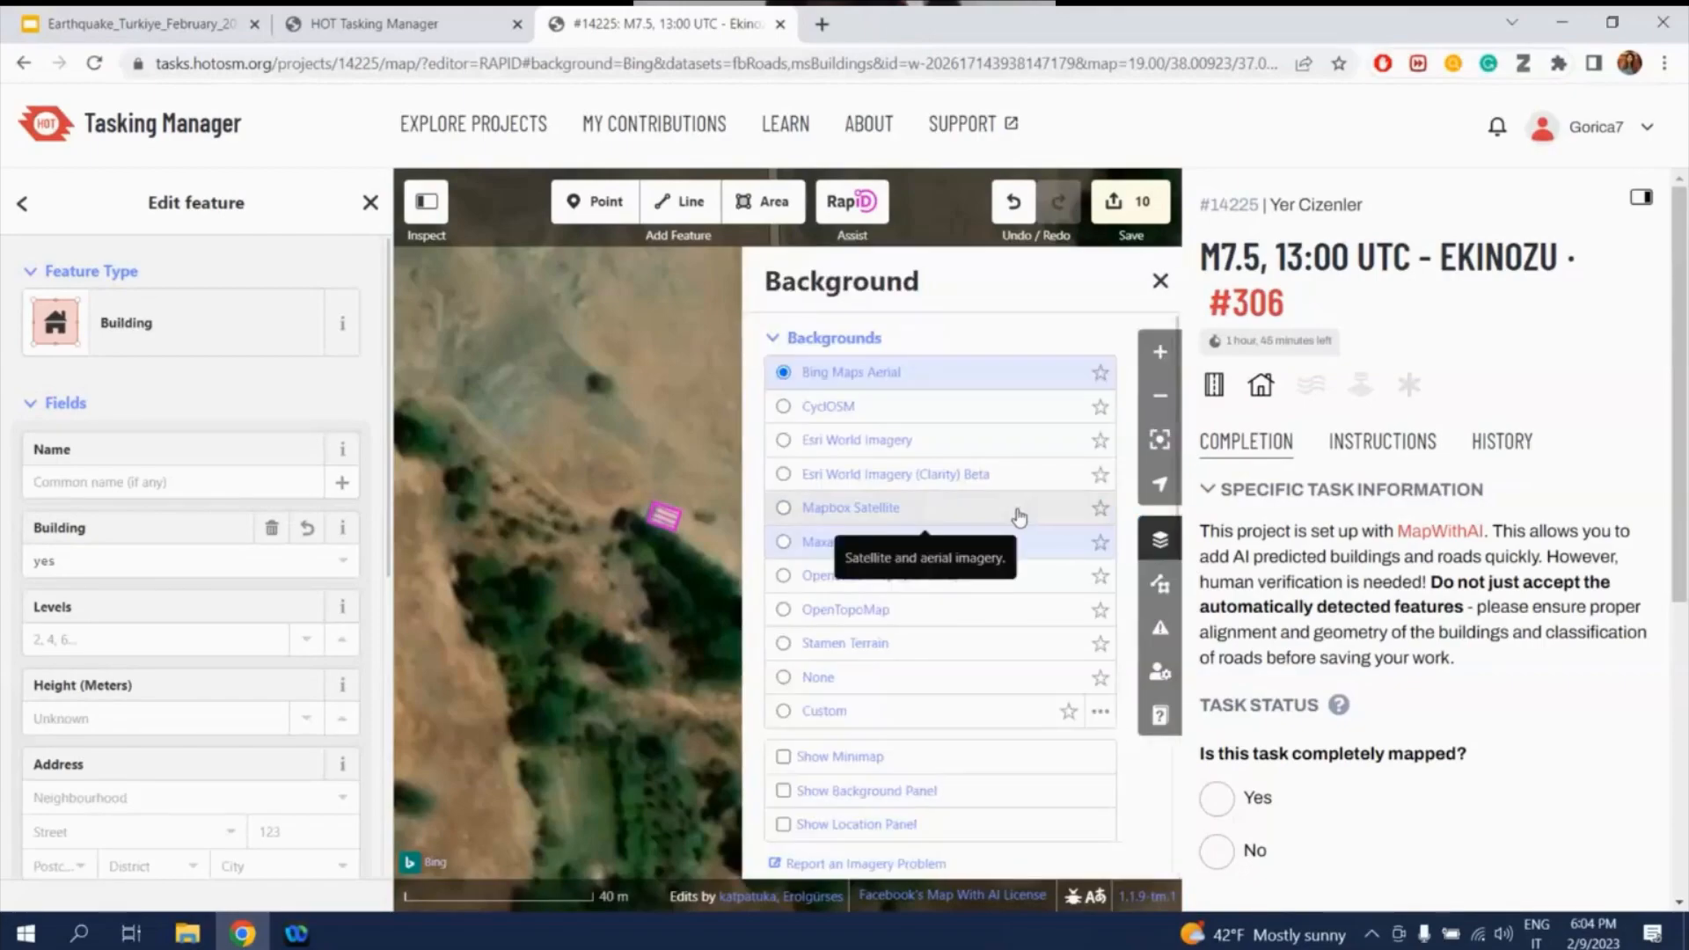
{"action": "left_click", "coordinate": [1022, 545]}
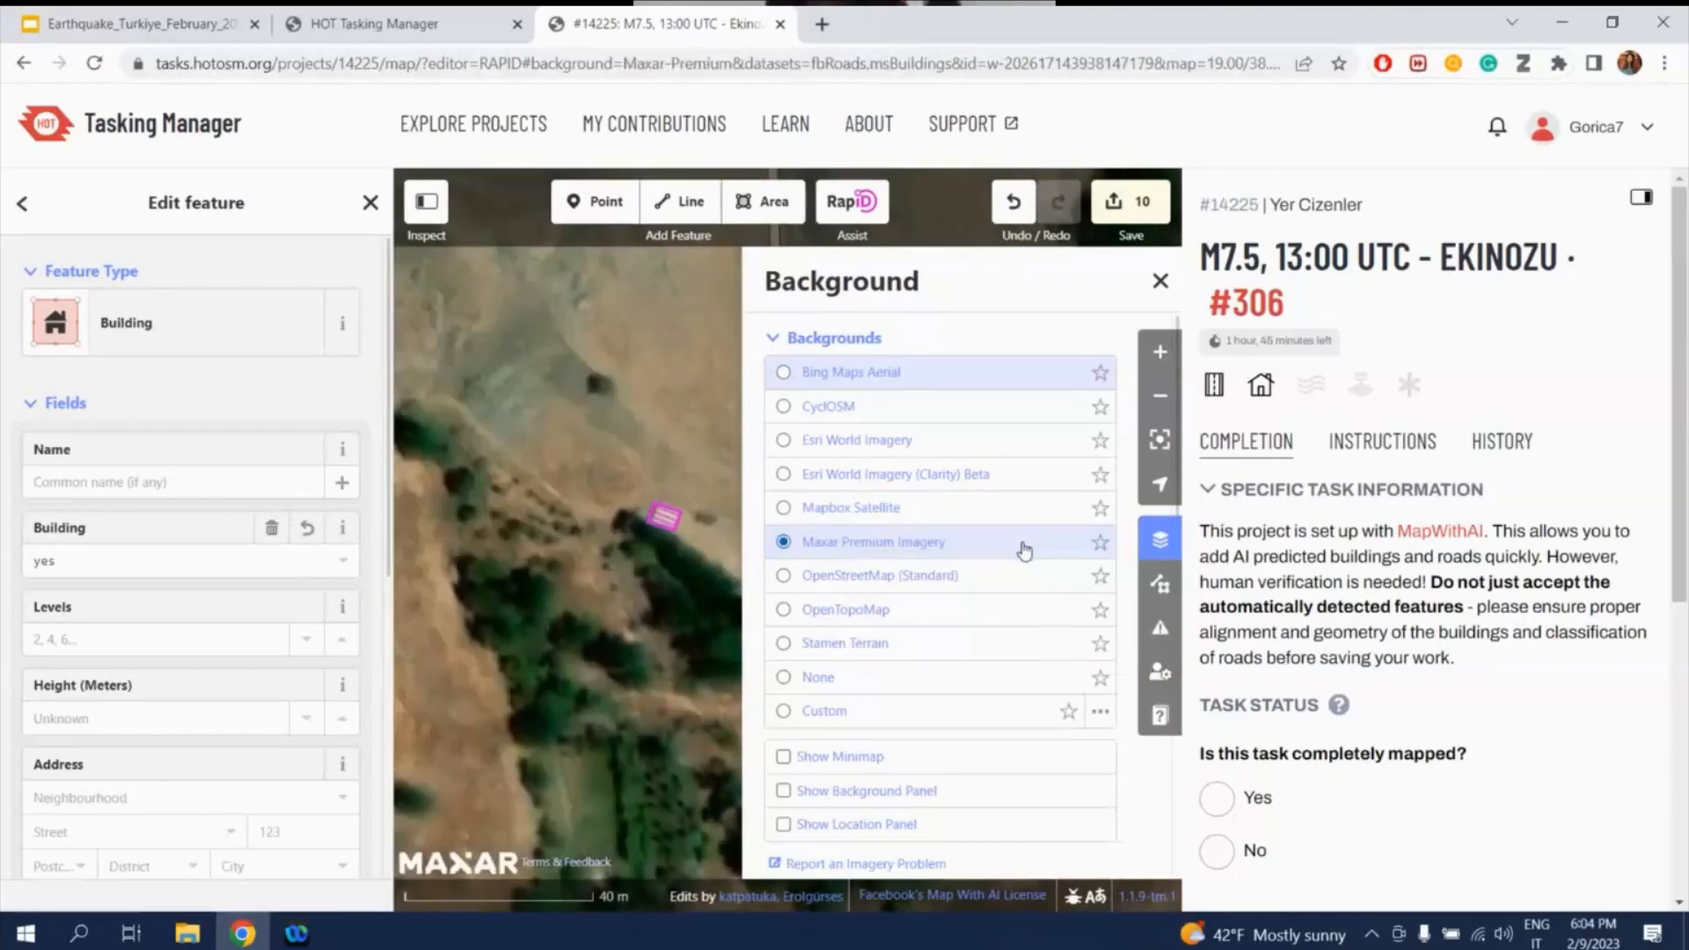
{"action": "left_click", "coordinate": [999, 373]}
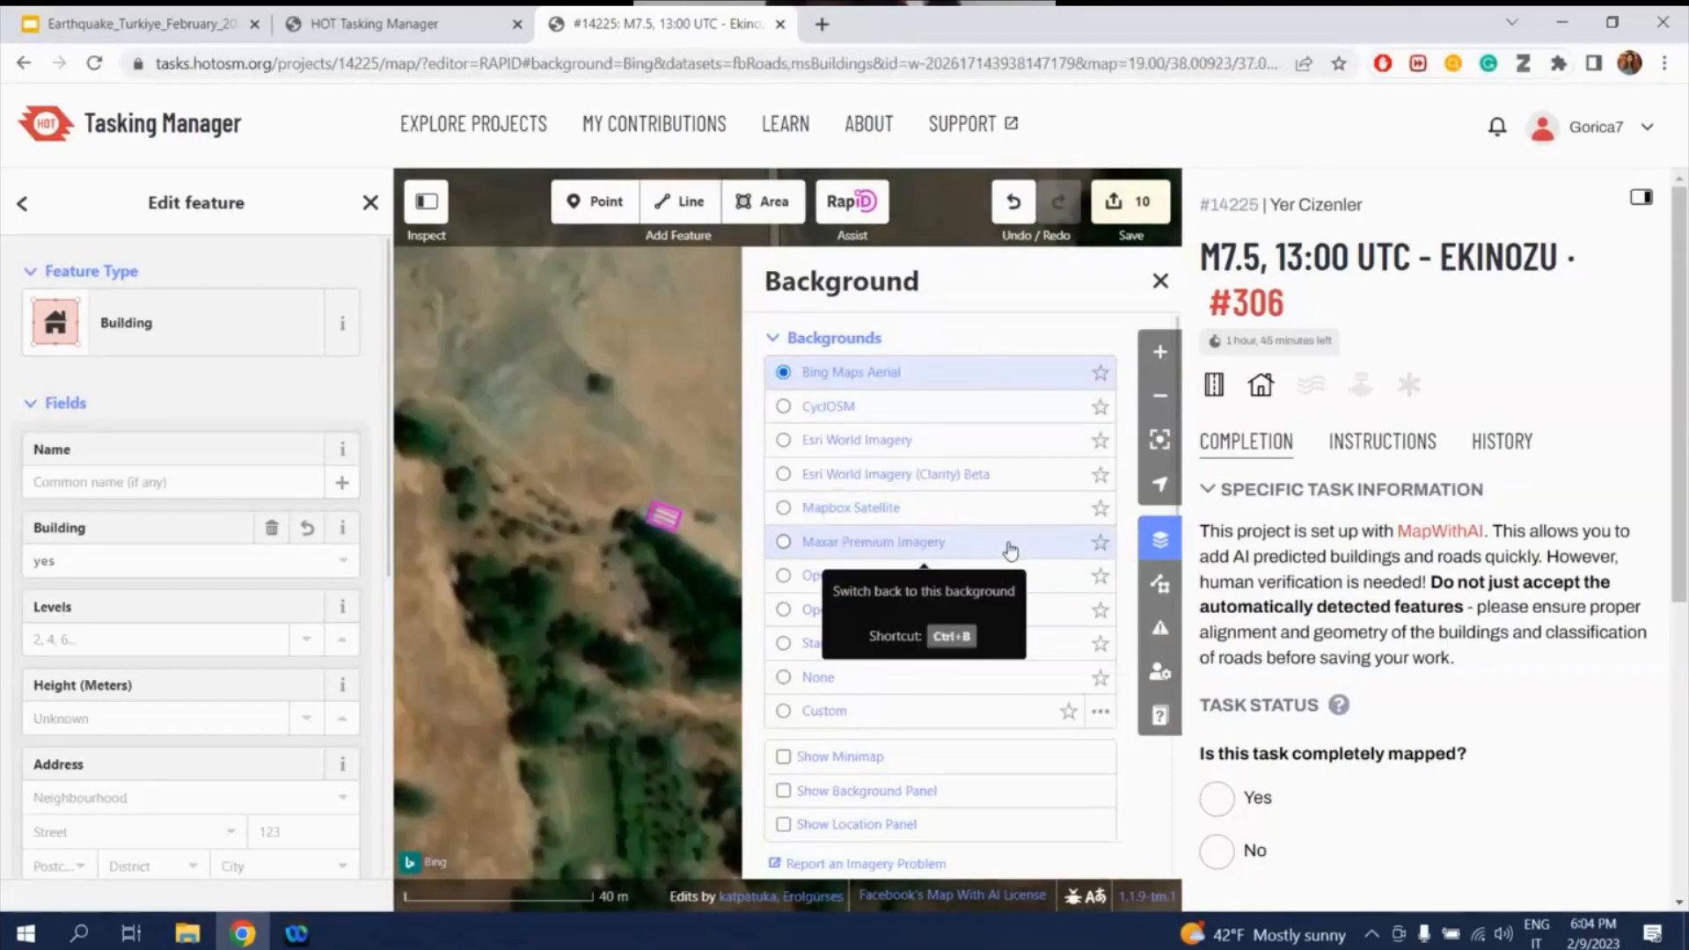
{"action": "left_click", "coordinate": [1010, 549]}
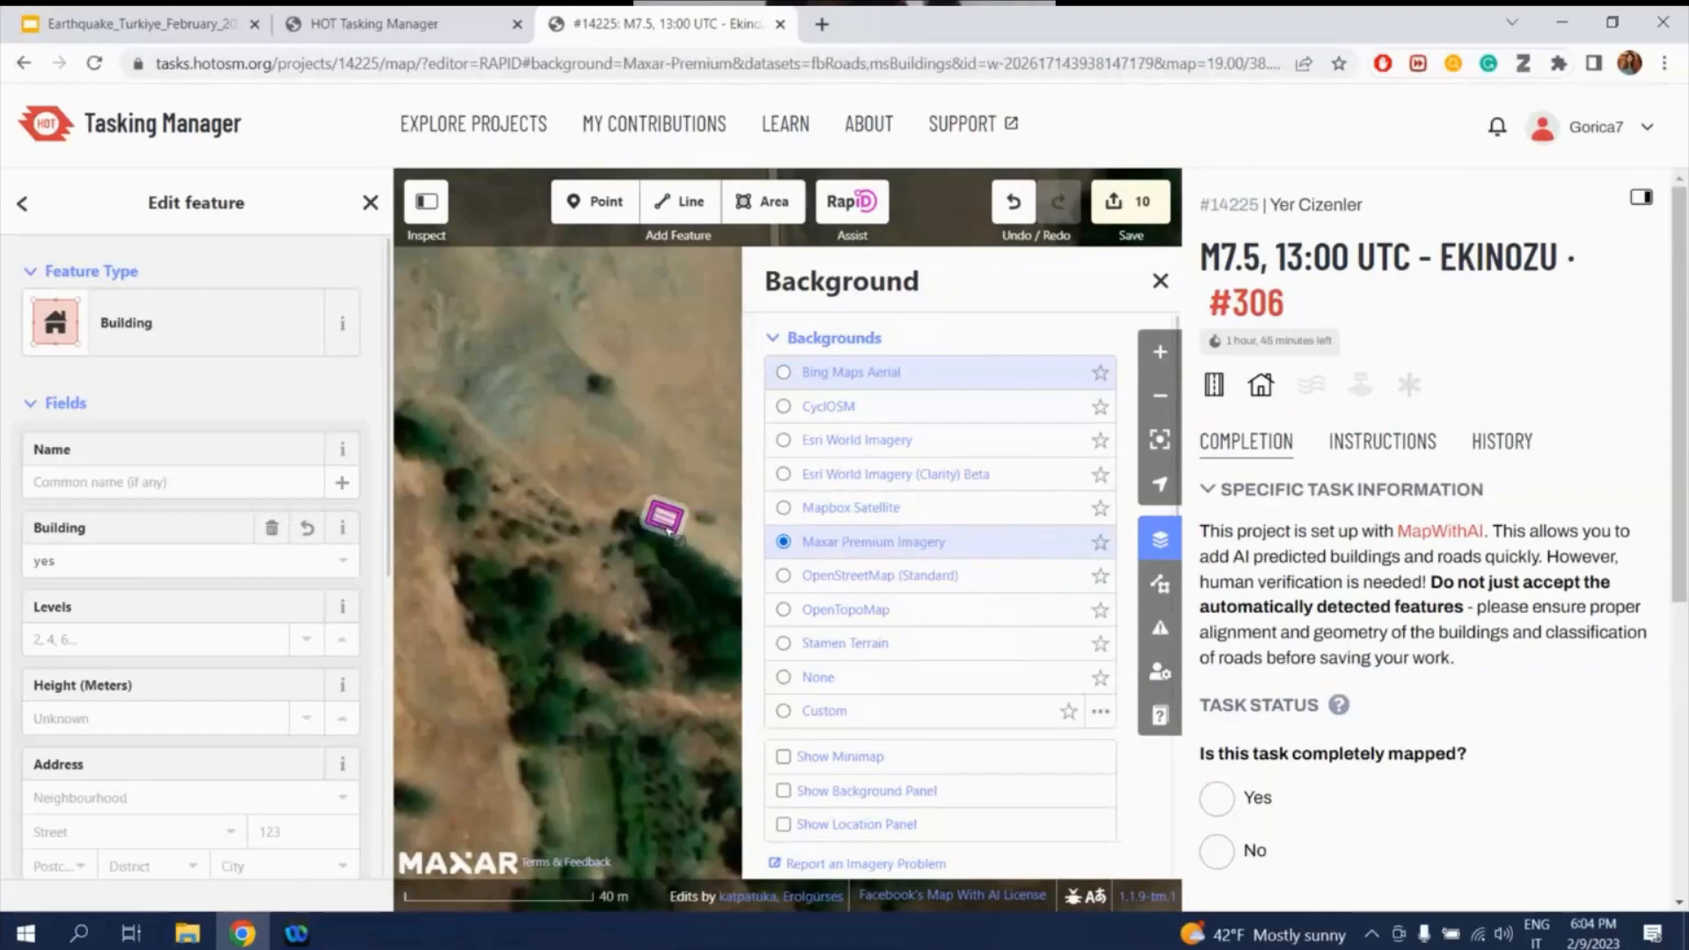
{"action": "left_click", "coordinate": [627, 438]}
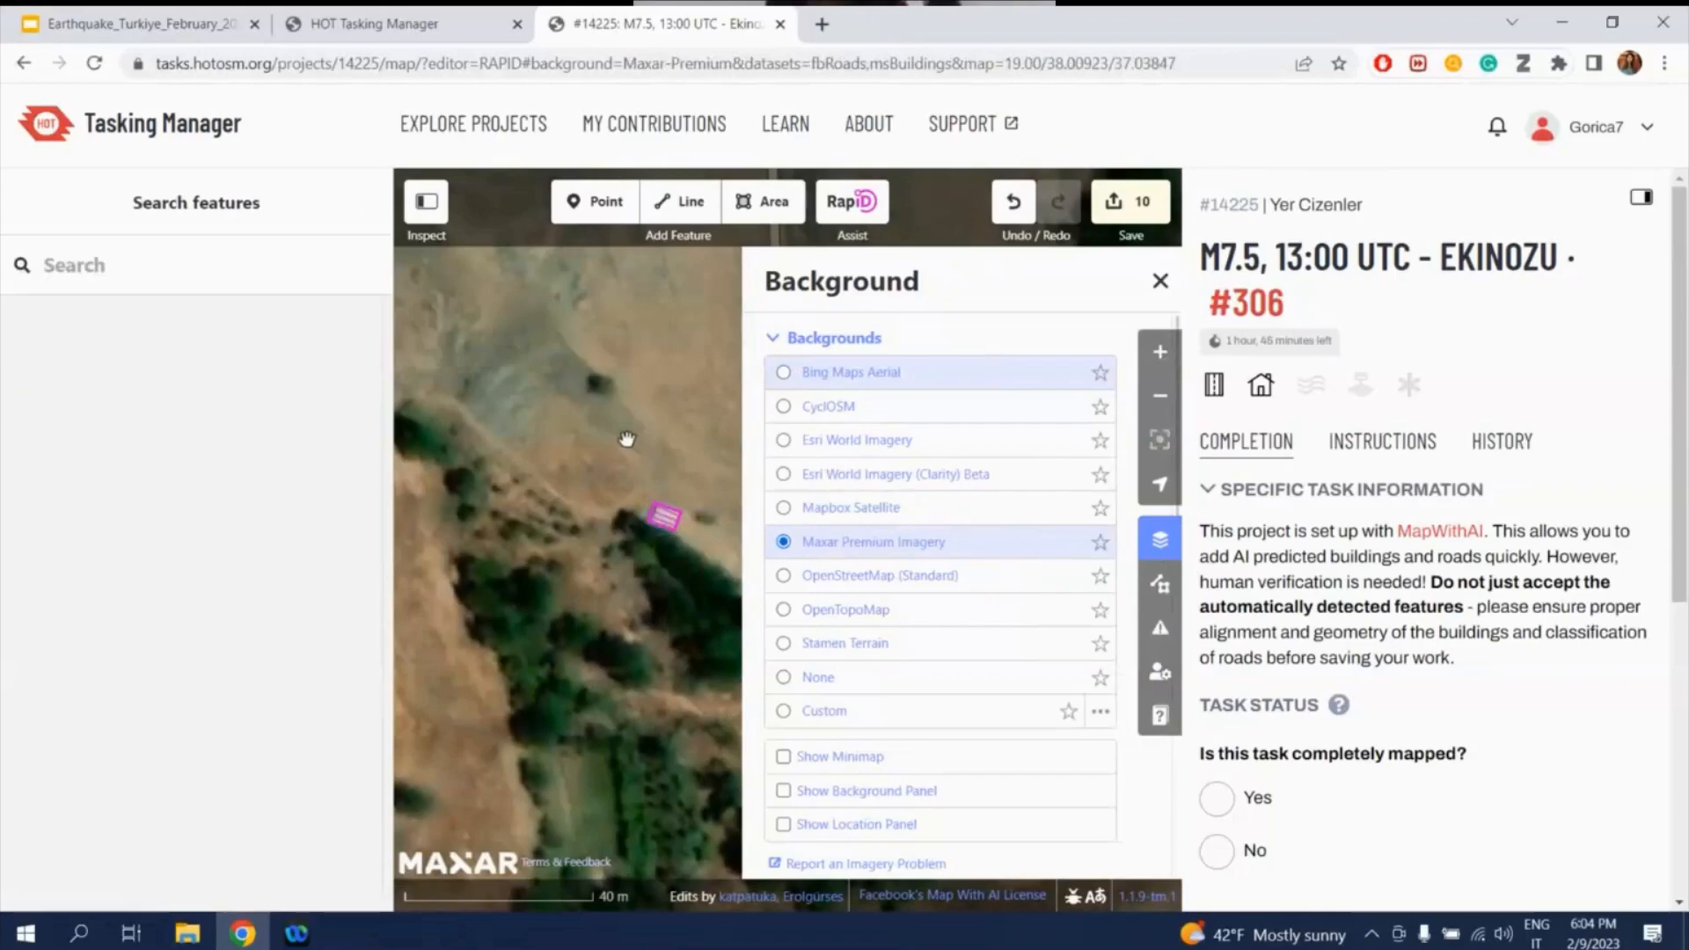
{"action": "left_click", "coordinate": [1160, 280]}
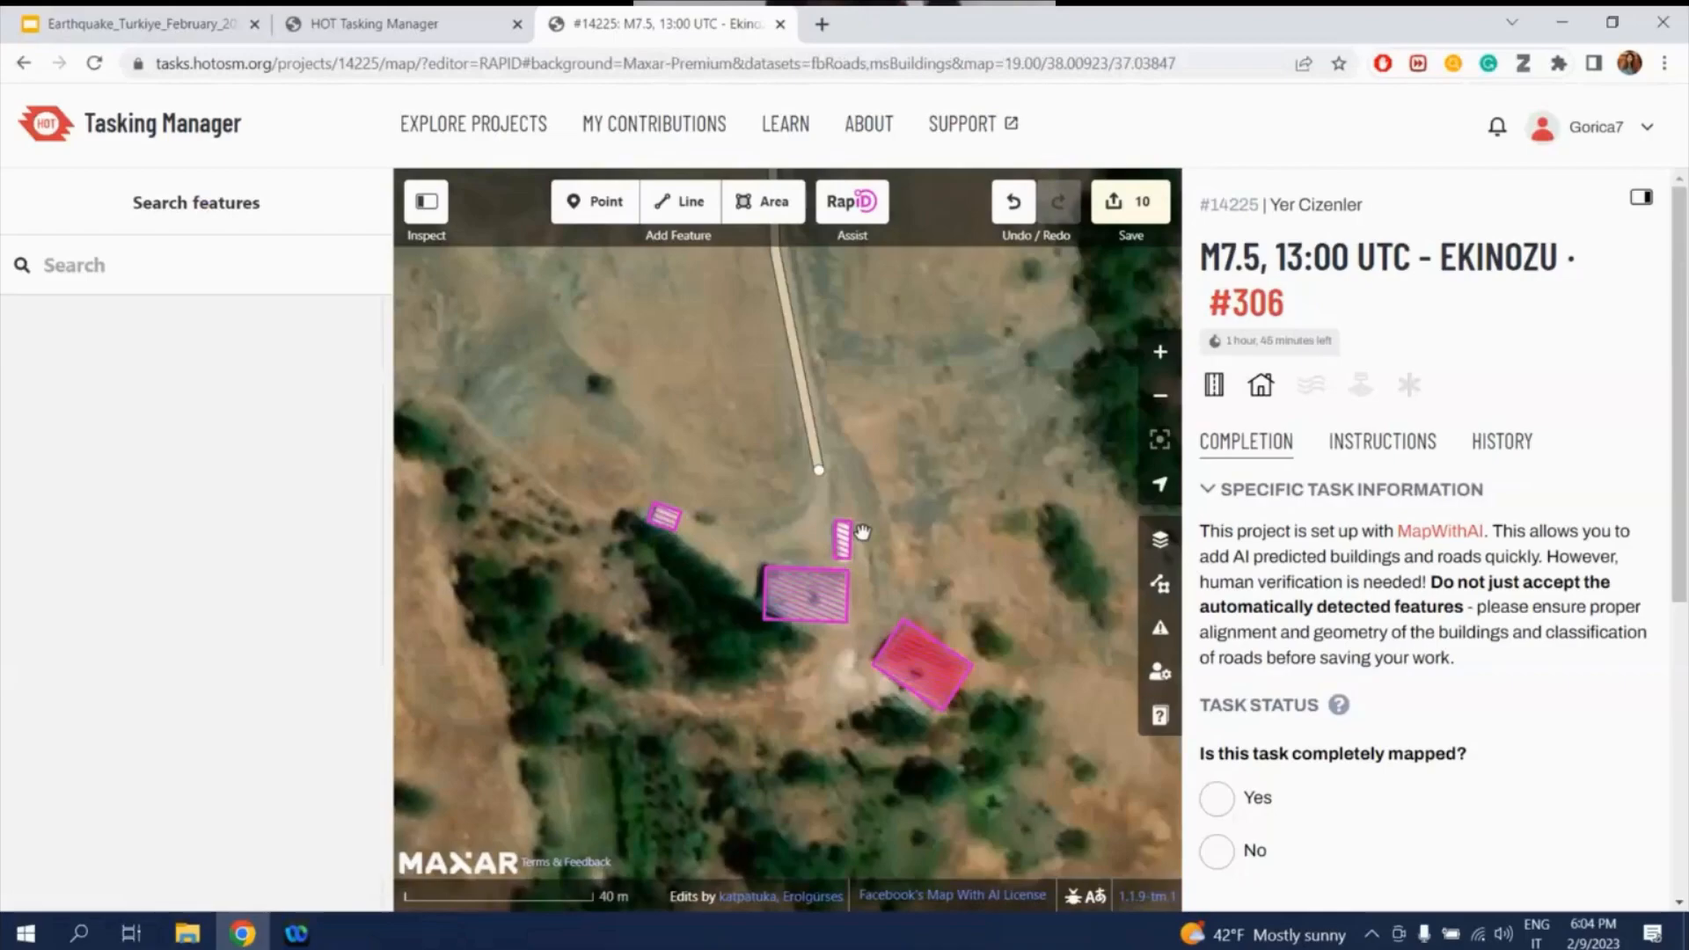
{"action": "left_click", "coordinate": [1161, 540]}
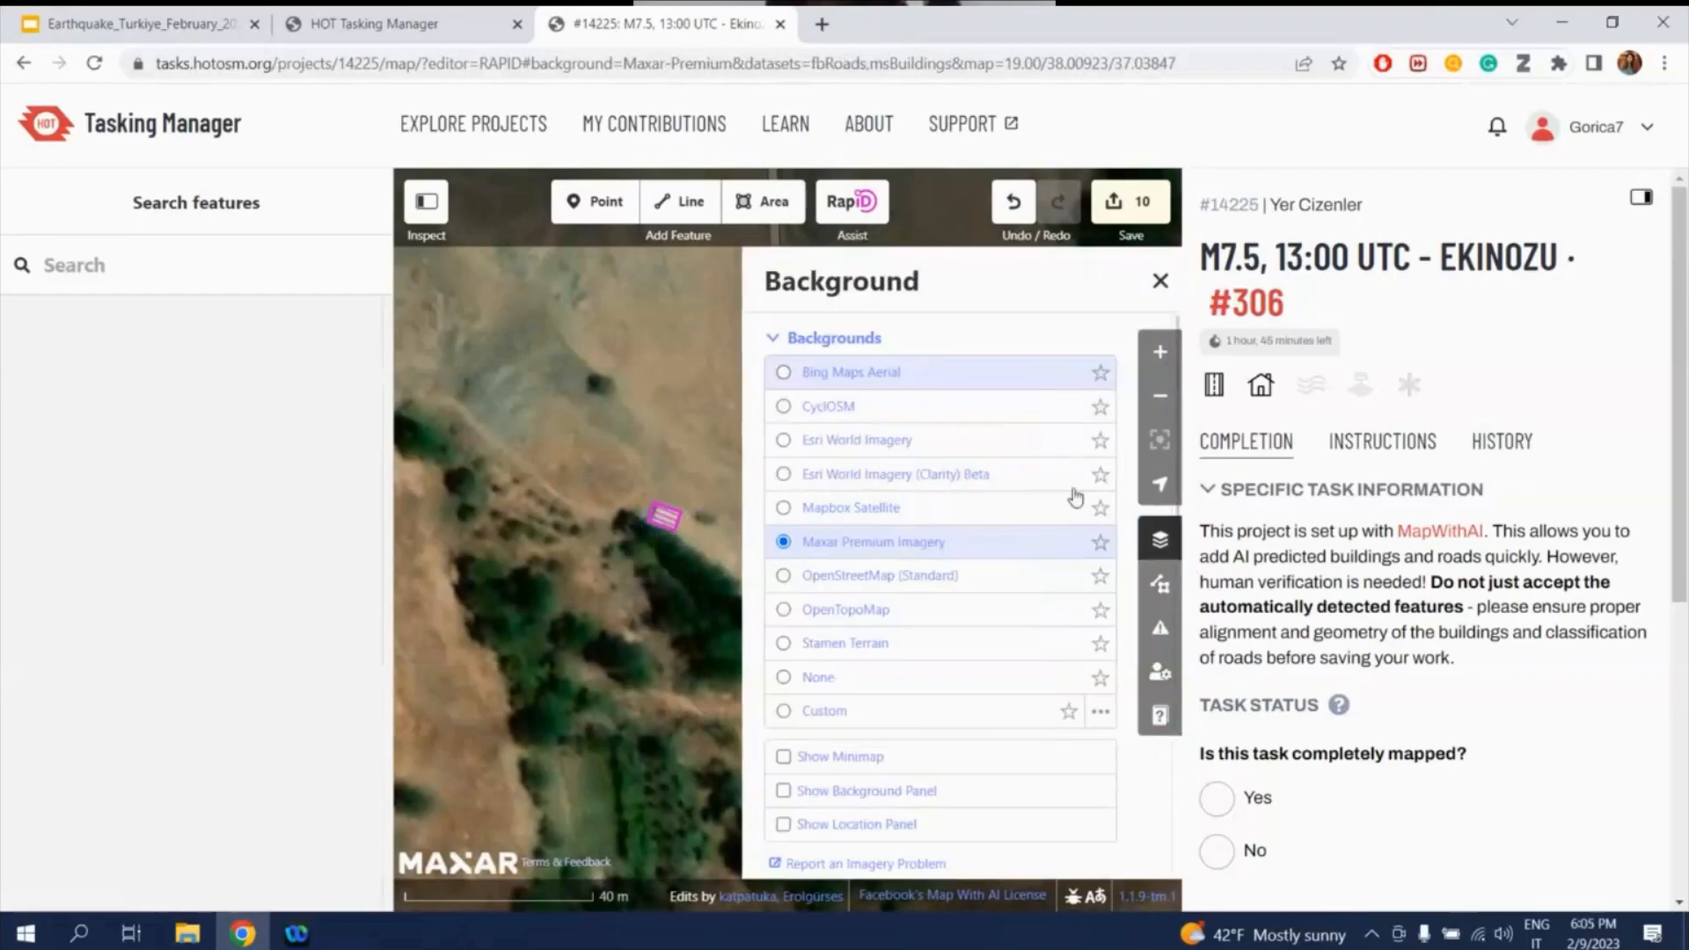
{"action": "left_click", "coordinate": [1161, 542]}
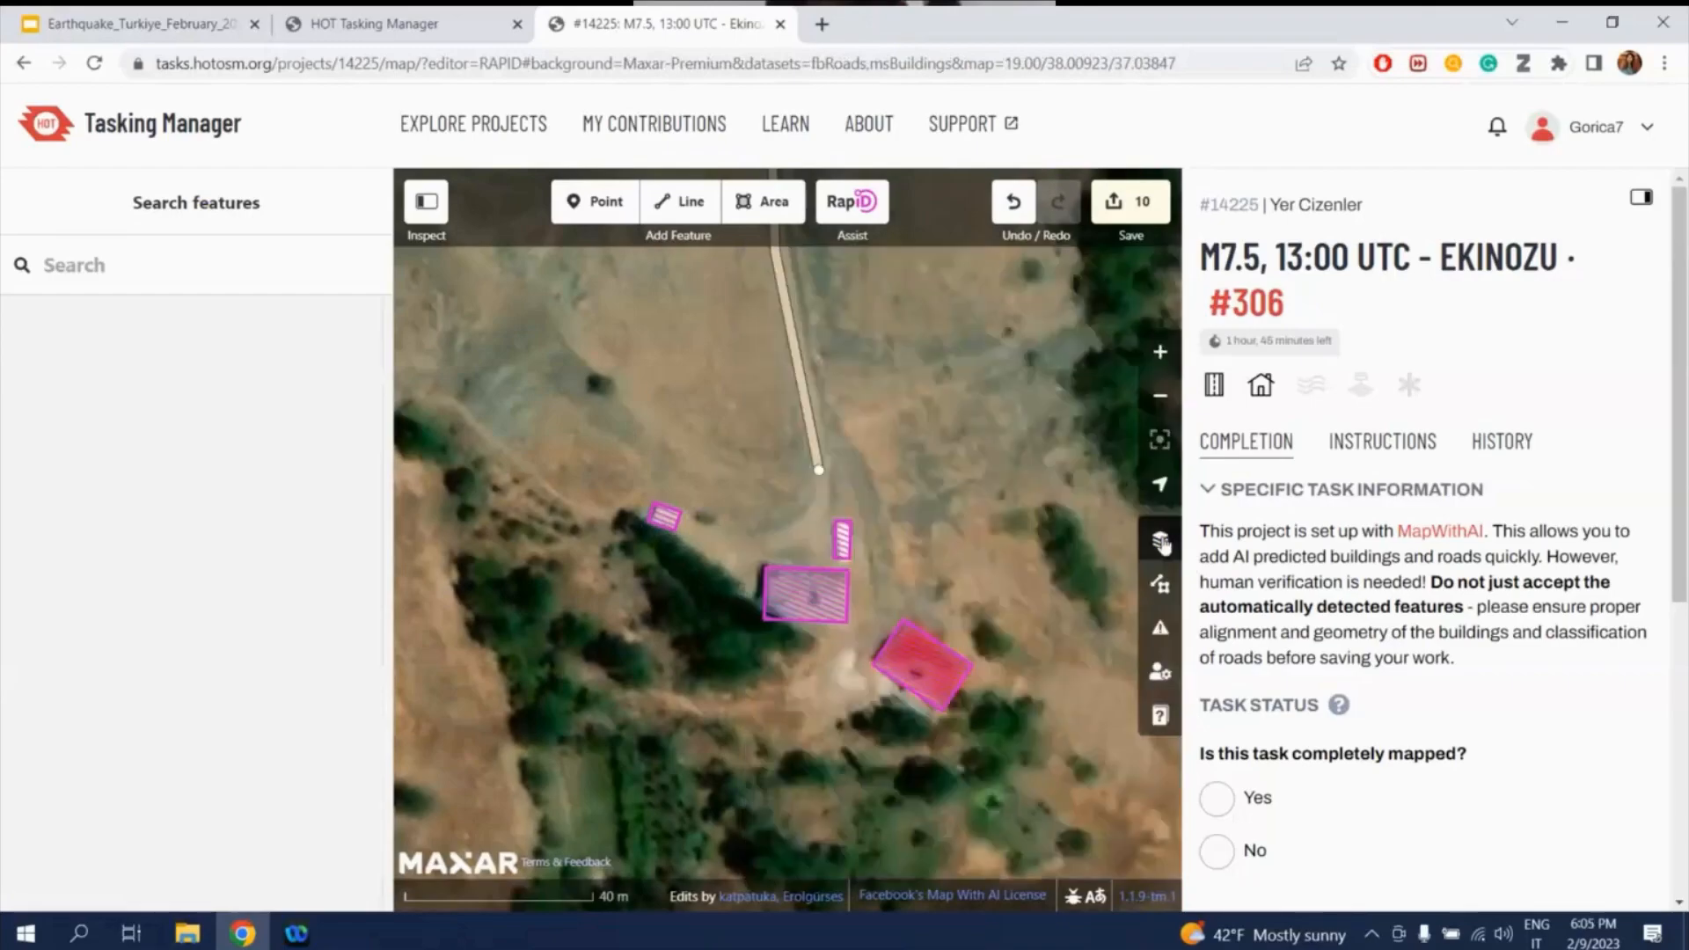
{"action": "left_click", "coordinate": [1162, 542]}
{"action": "left_click", "coordinate": [1159, 544]}
- Accept the Microsoft building over the bright red roof south of the road's end and compare its outline with the bare imagery
{"action": "left_click", "coordinate": [967, 686]}
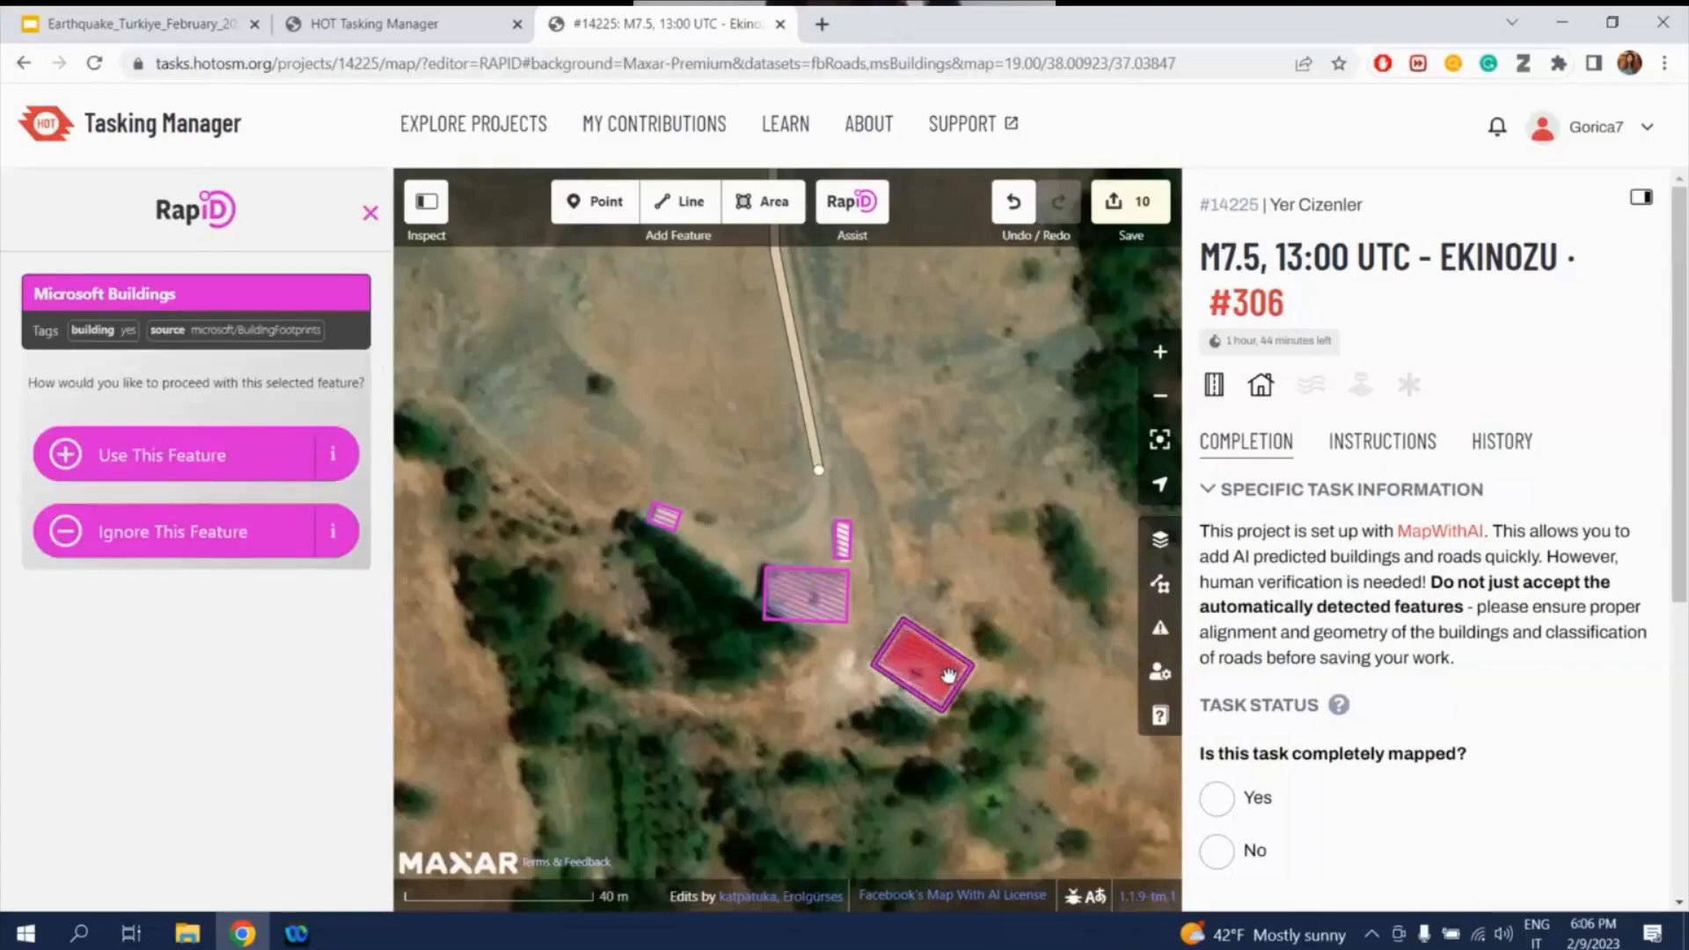
{"action": "key", "text": "a"}
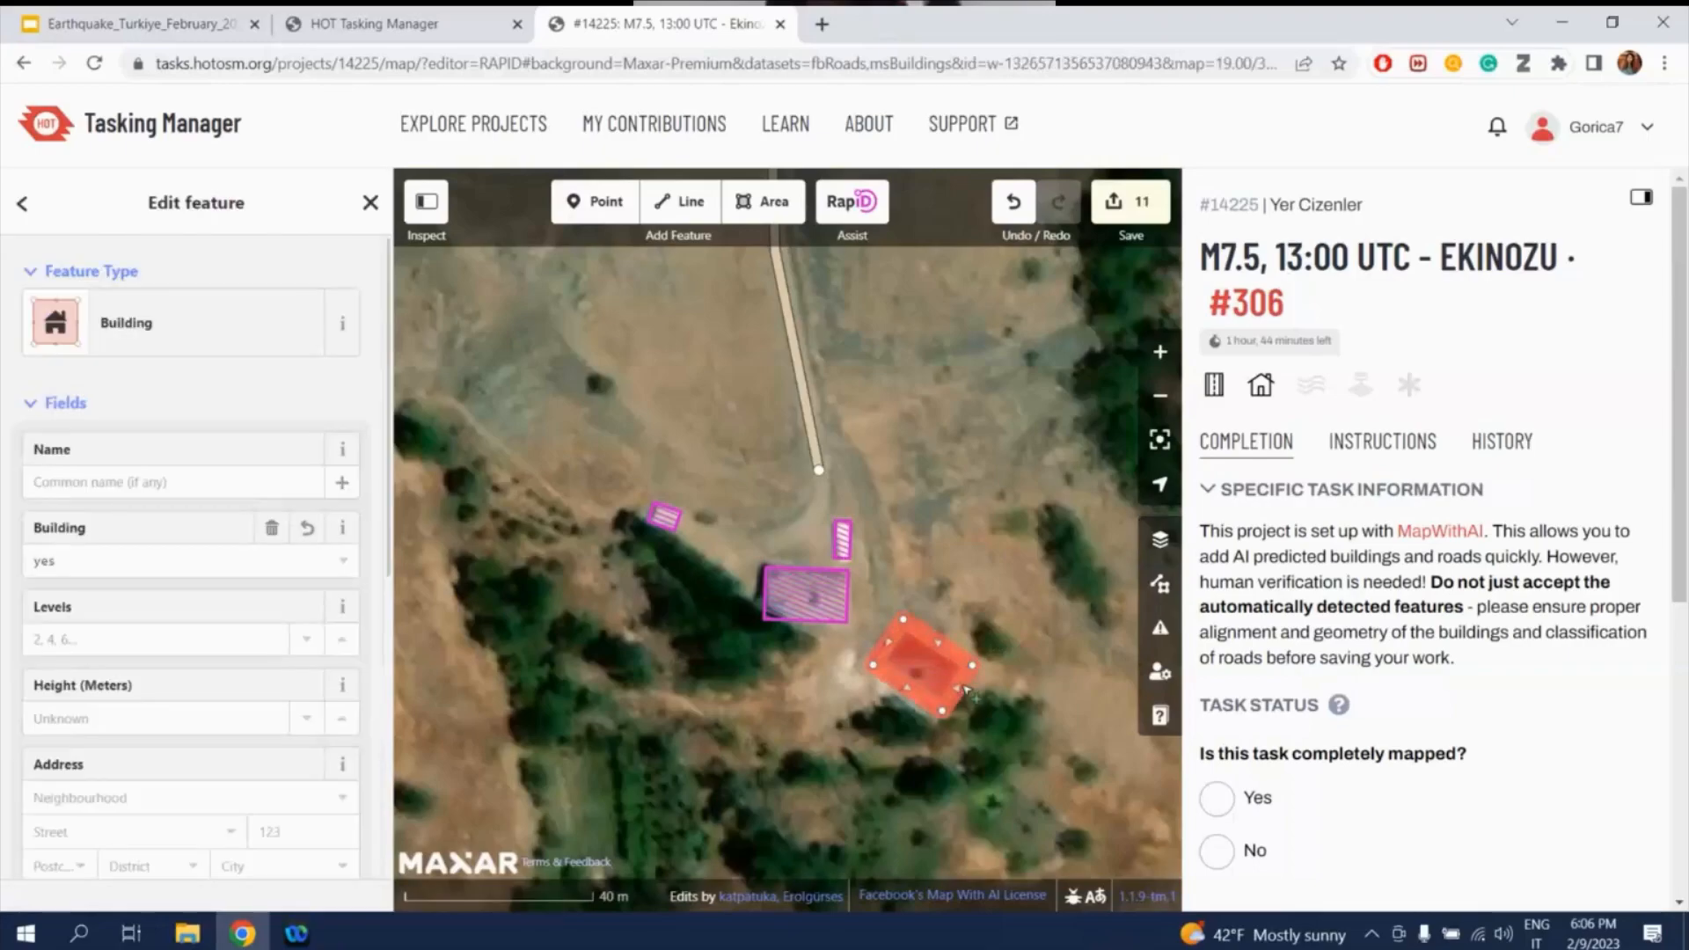
{"action": "key", "text": "Escape"}
{"action": "key", "text": "alt+w"}
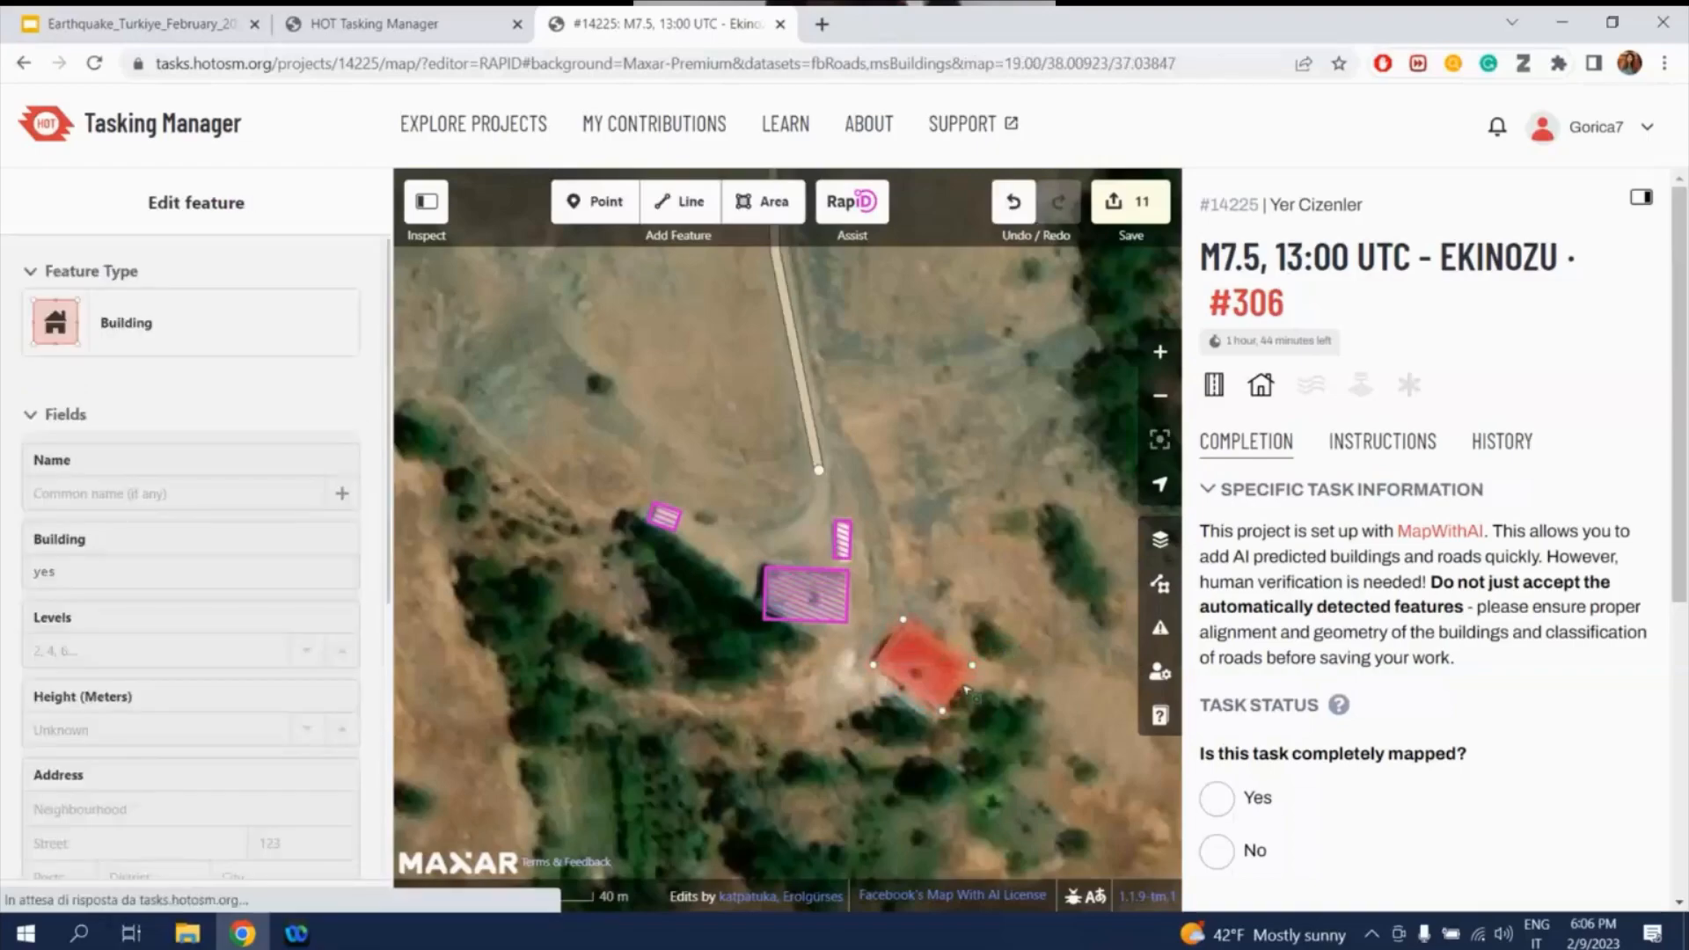
{"action": "key", "text": "alt+w"}
{"action": "key", "text": "alt+w"}
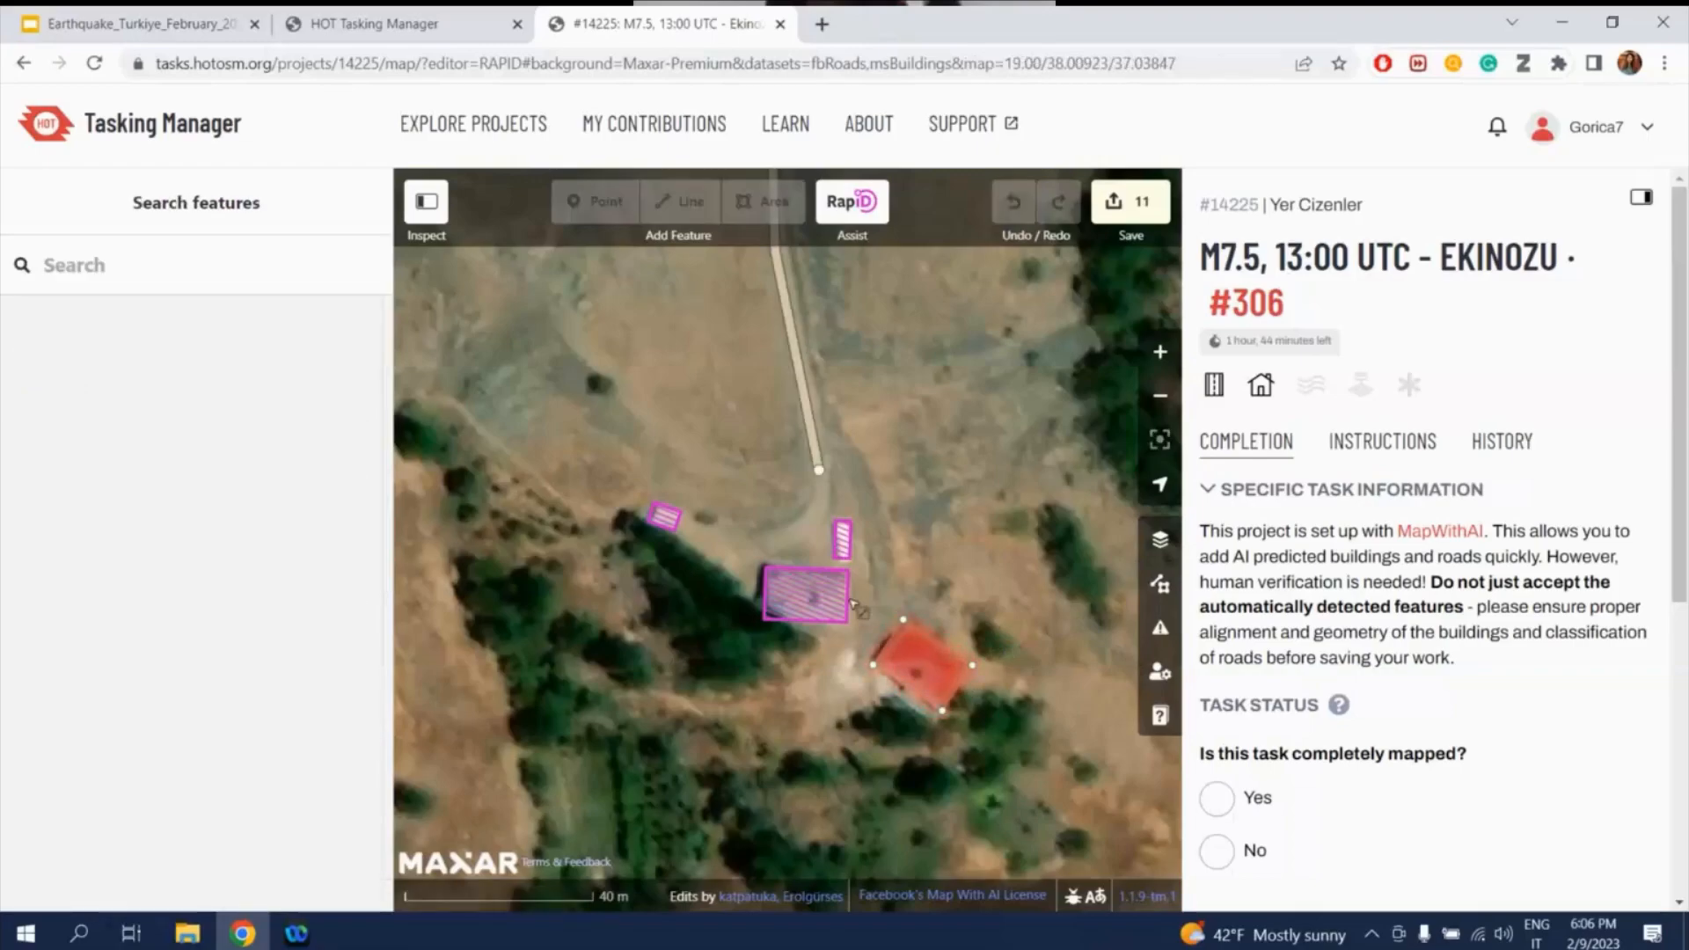
{"action": "key", "text": "alt+w"}
{"action": "key", "text": "alt+w"}
- Accept the large Microsoft building west of the red-roofed one and rotate it slightly clockwise to match its roof
{"action": "left_click", "coordinate": [848, 601]}
{"action": "key", "text": "shift+r"}
{"action": "key", "text": "shift+r"}
{"action": "key", "text": "shift+r"}
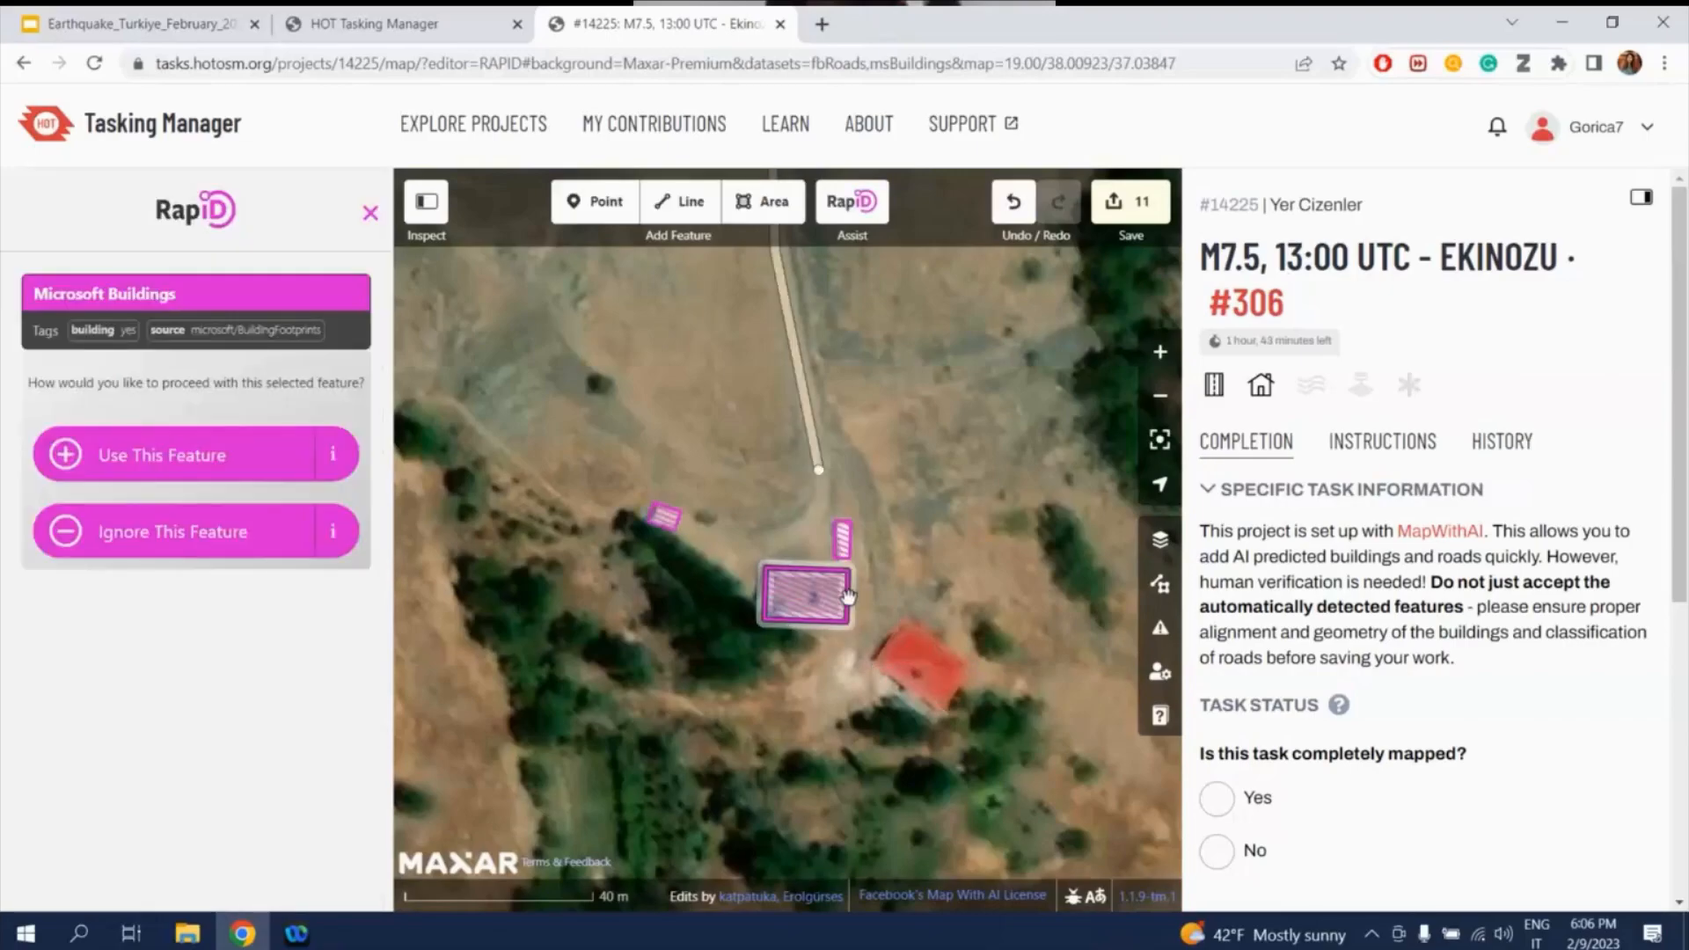
{"action": "key", "text": "a"}
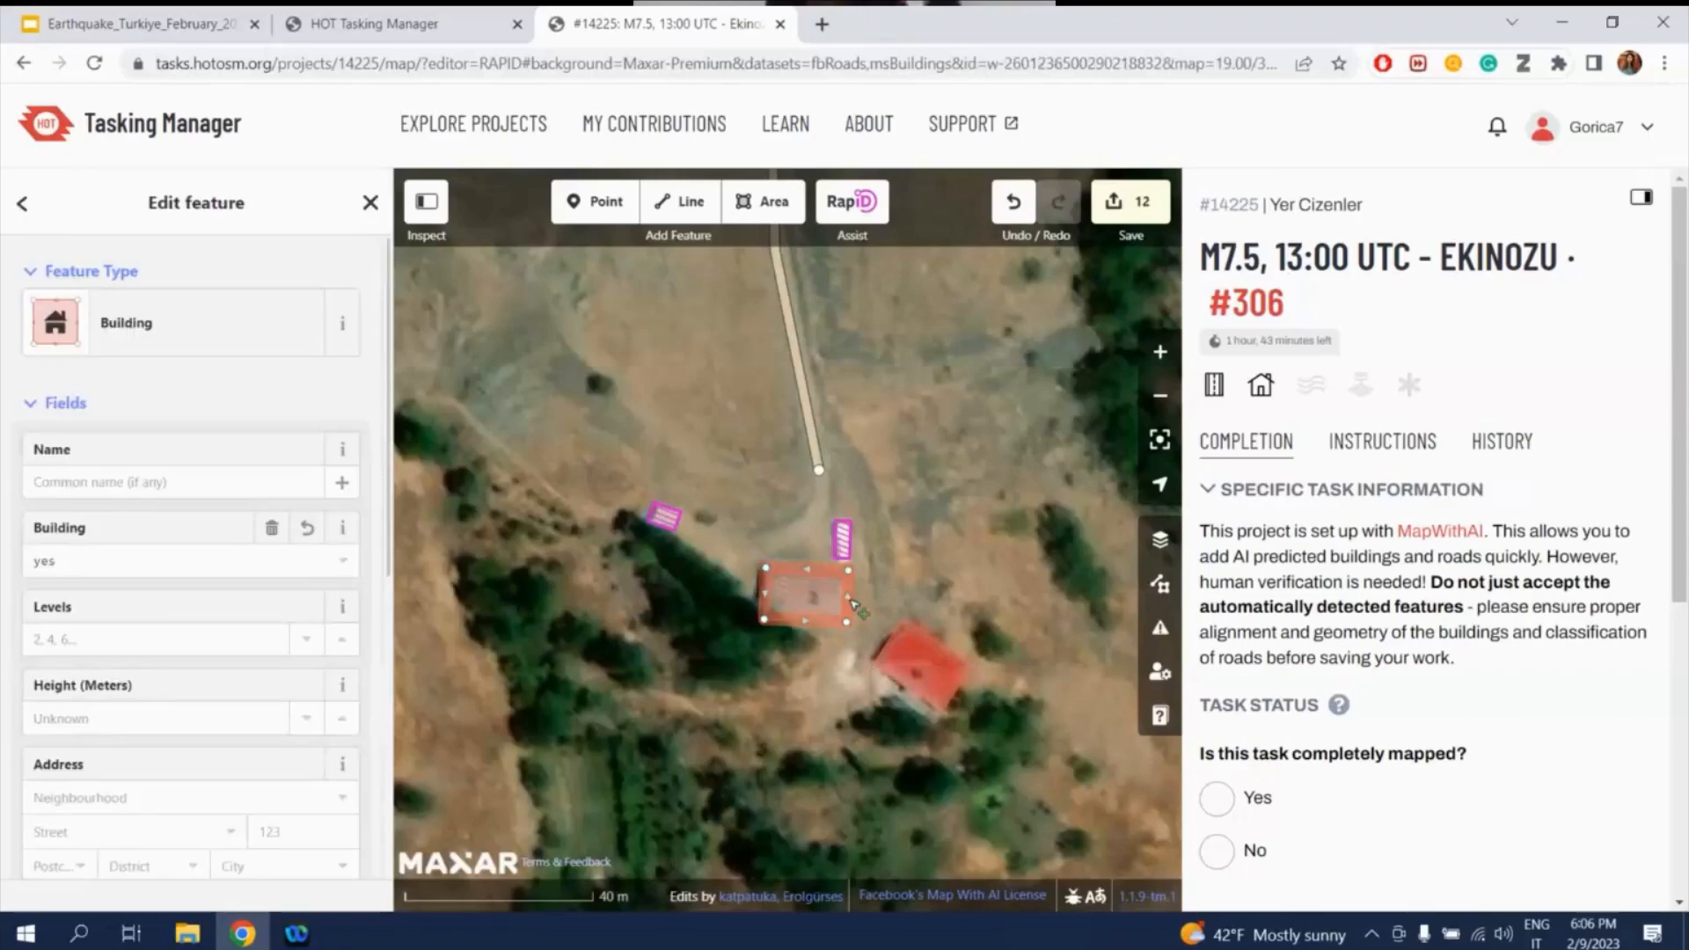
{"action": "key", "text": "r"}
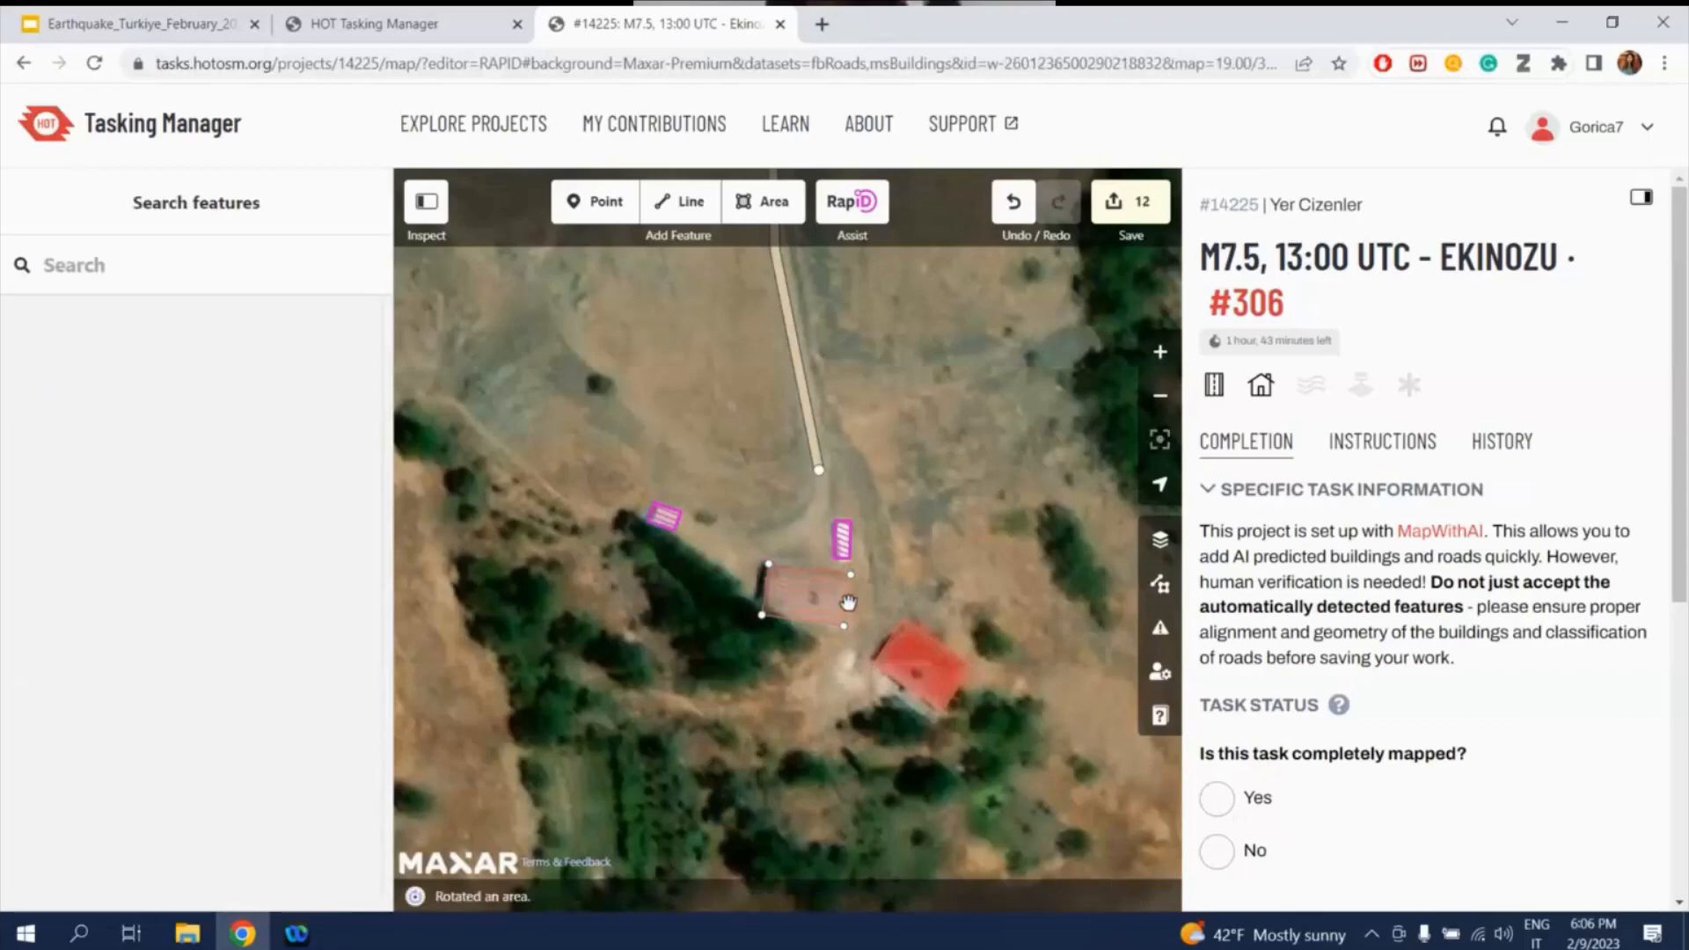
{"action": "left_click", "coordinate": [851, 609]}
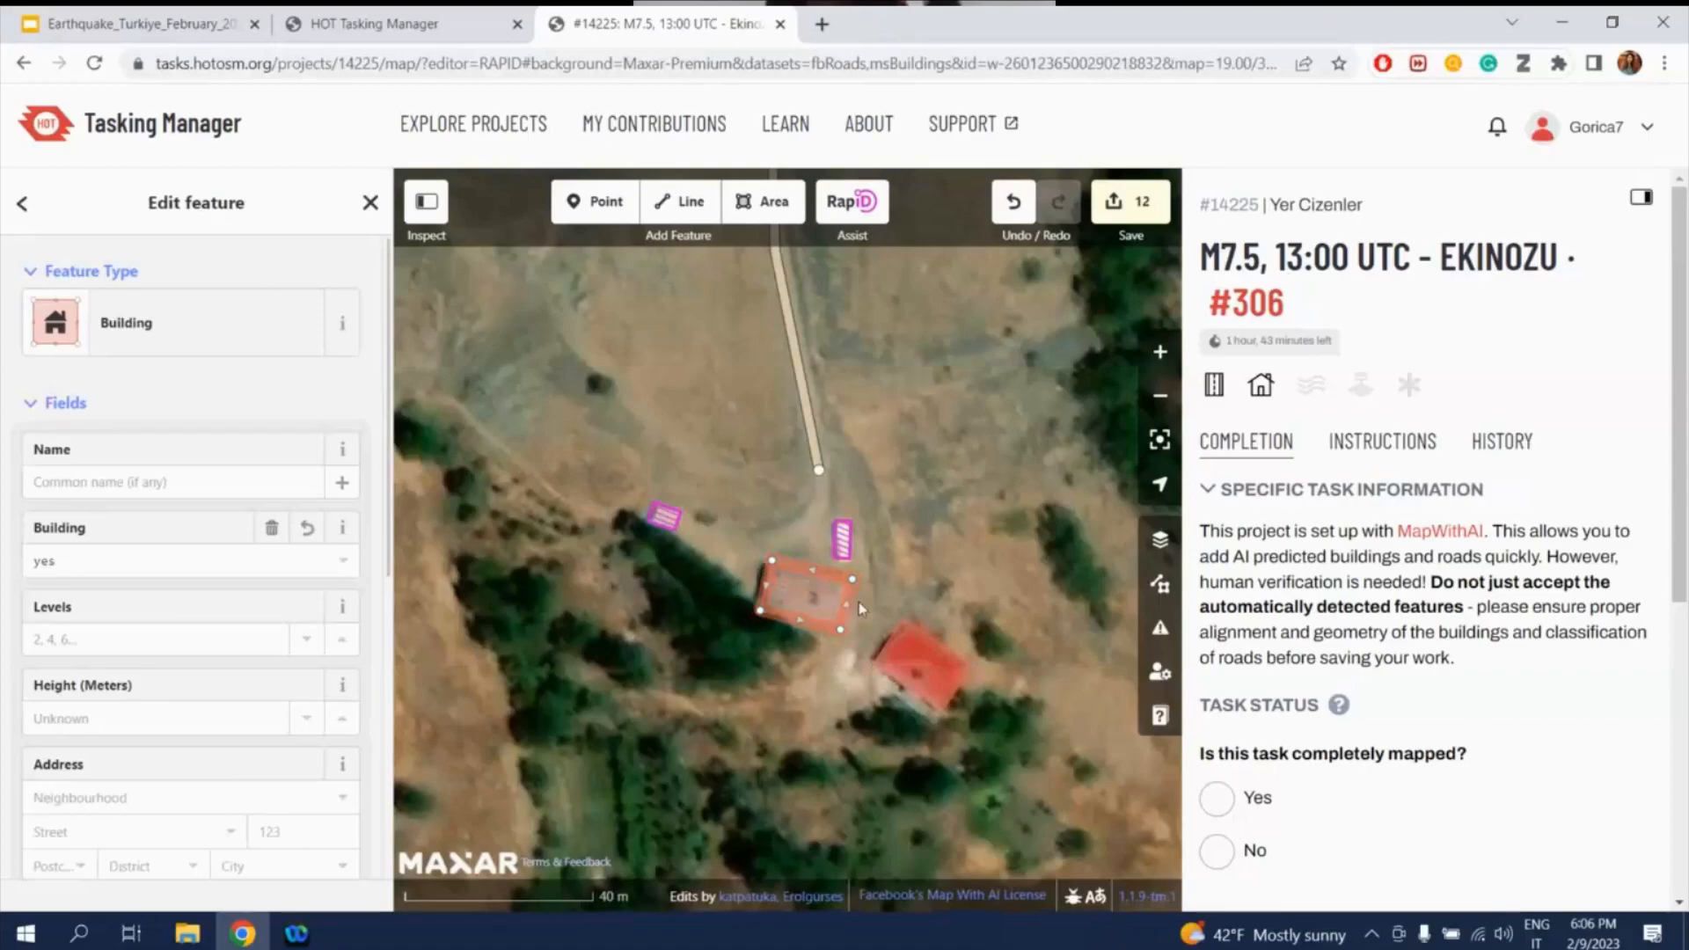
{"action": "key", "text": "alt+w"}
{"action": "key", "text": "alt+w"}
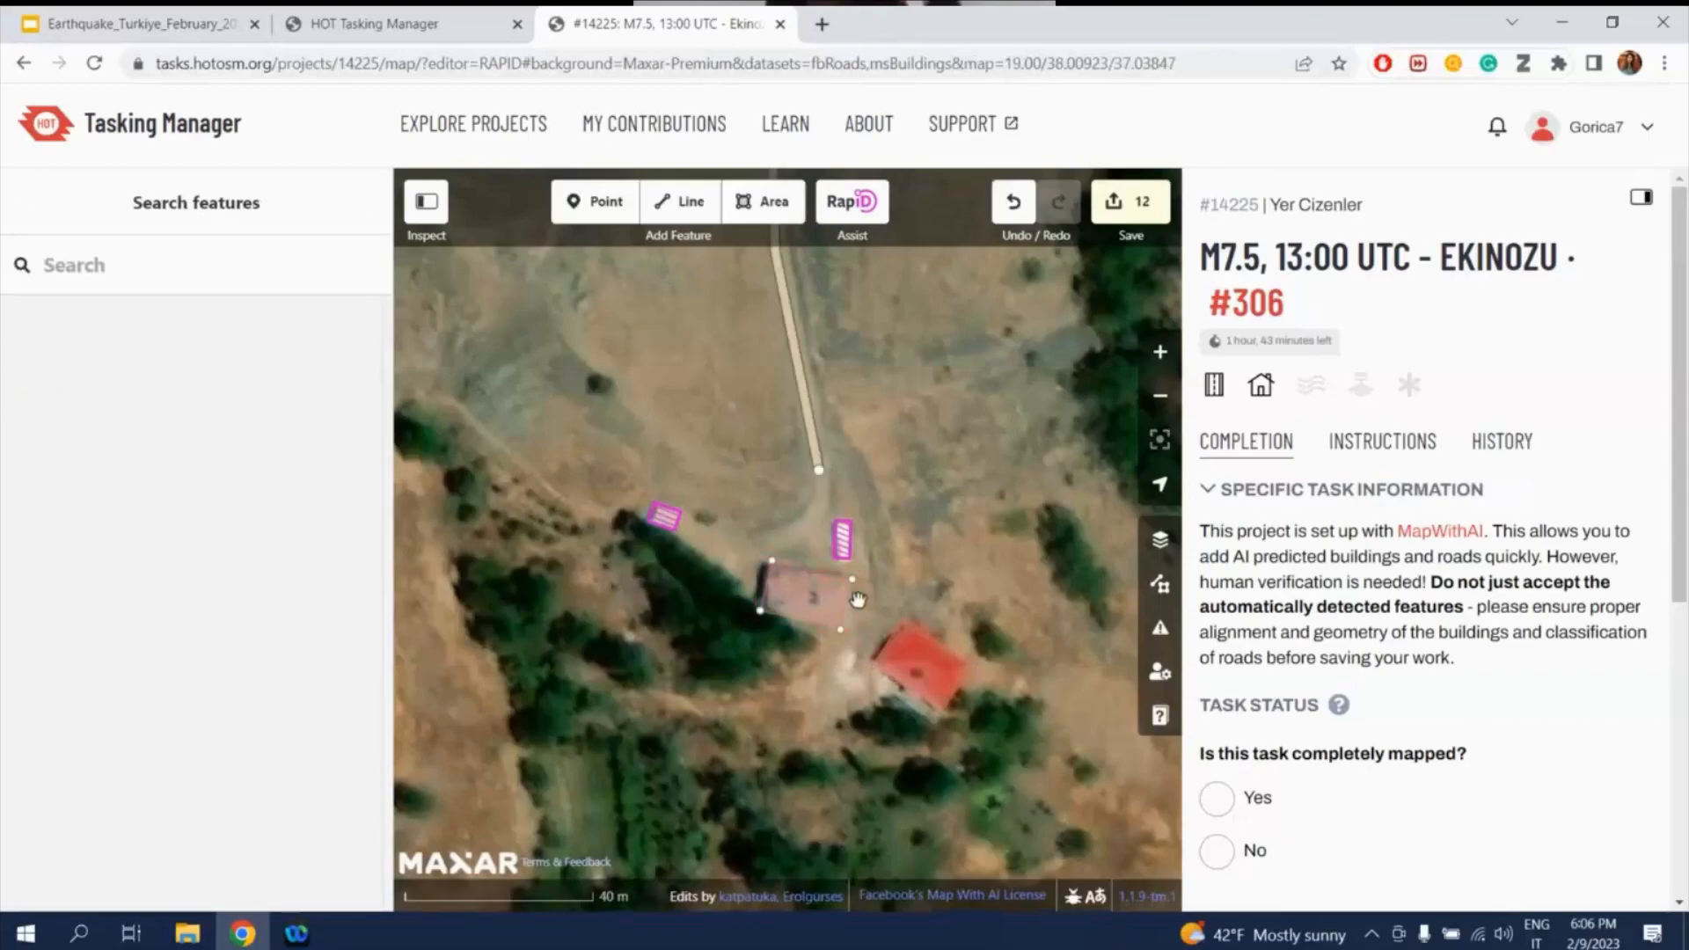
- Check the two small detected buildings with the AI detections hidden and shown, and accept both Microsoft buildings
{"action": "key", "text": "shift+r"}
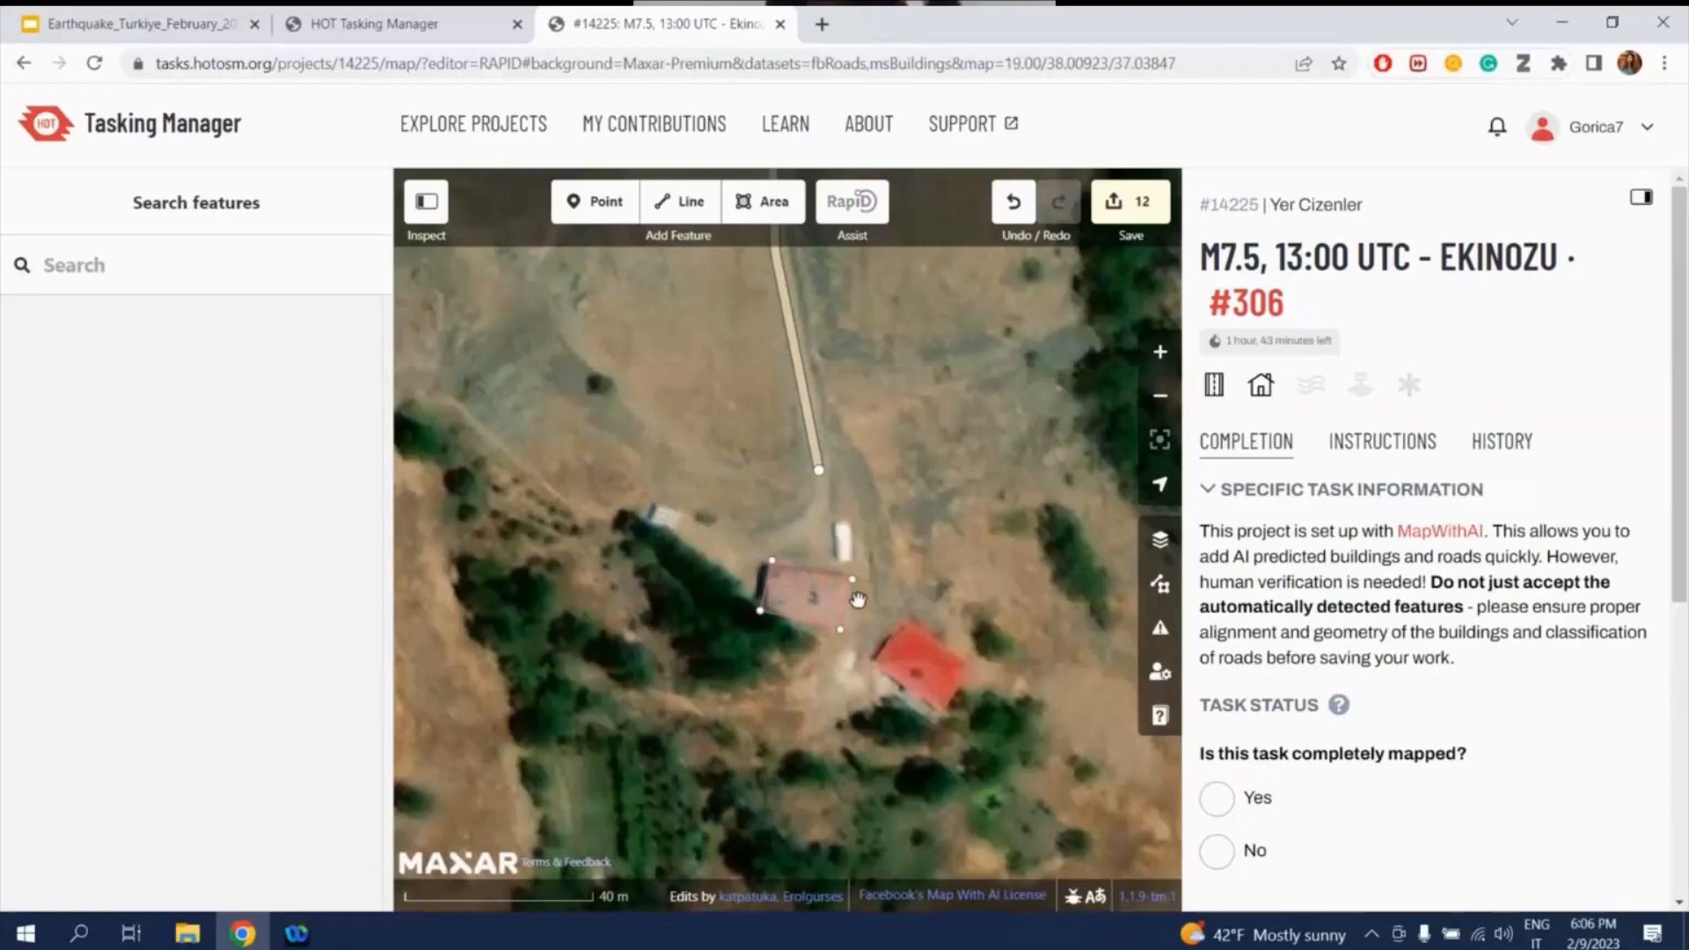
{"action": "key", "text": "shift+r"}
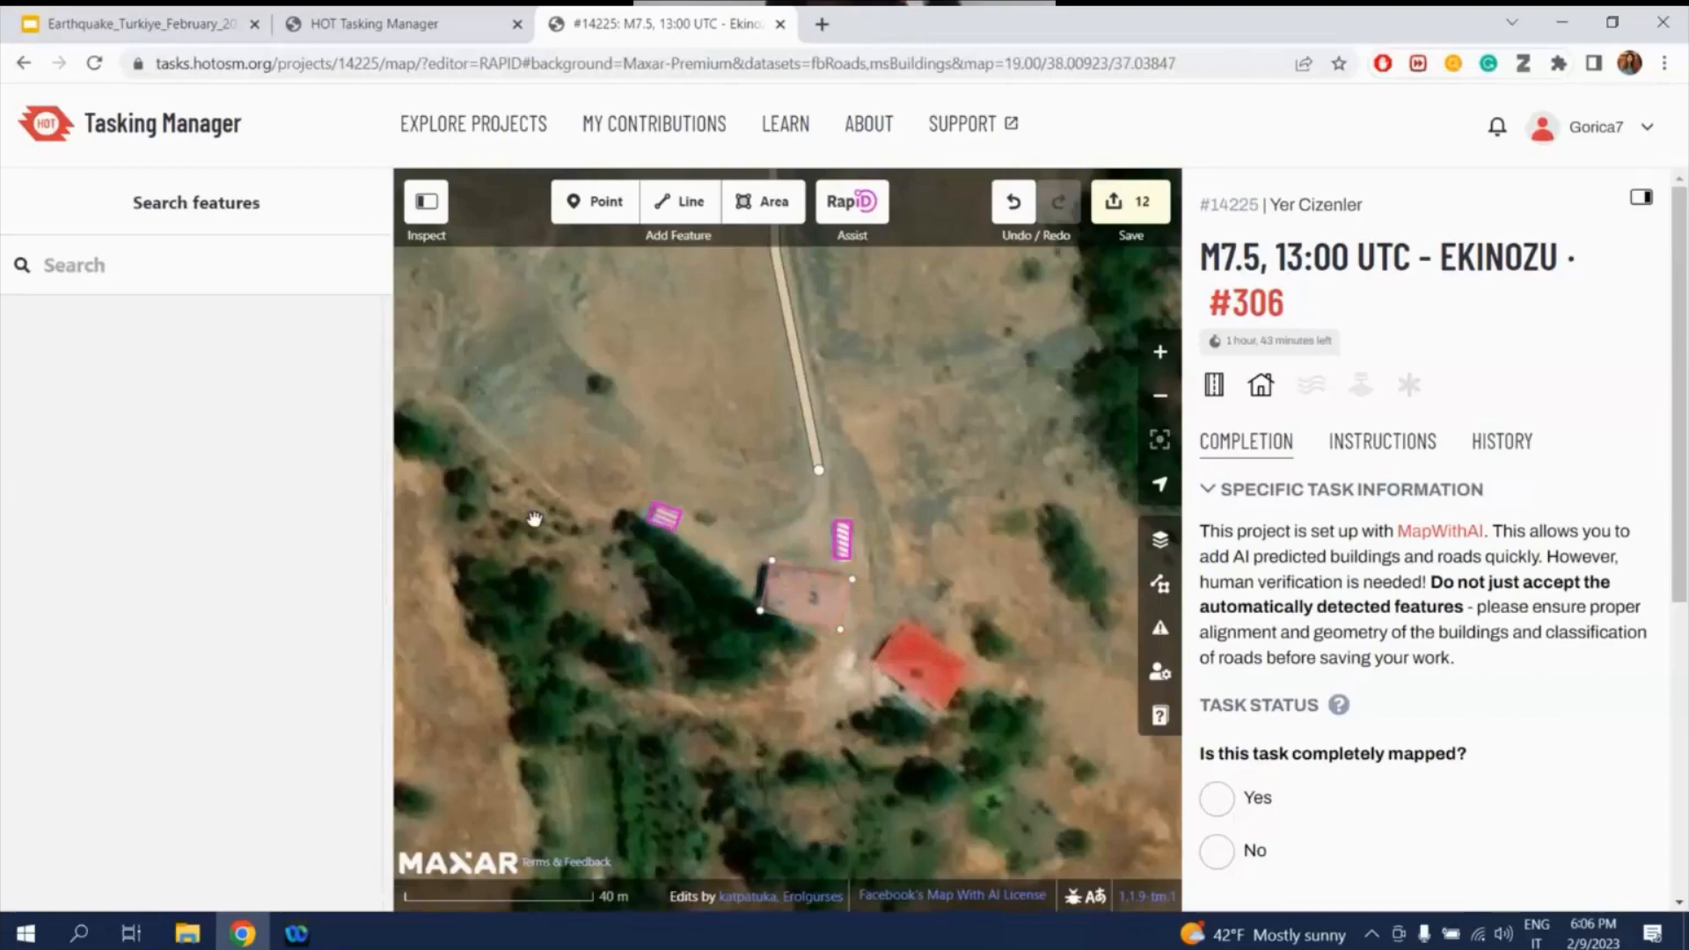
{"action": "left_click", "coordinate": [664, 516]}
{"action": "left_click", "coordinate": [162, 454]}
{"action": "left_click", "coordinate": [842, 538]}
{"action": "left_click", "coordinate": [163, 455]}
- Compare the accepted buildings against Esri World Imagery (Clarity) Beta and Maxar Premium Imagery, ending on Maxar Premium Imagery
{"action": "scroll", "coordinate": [618, 504], "scroll_direction": "down", "scroll_amount": 3}
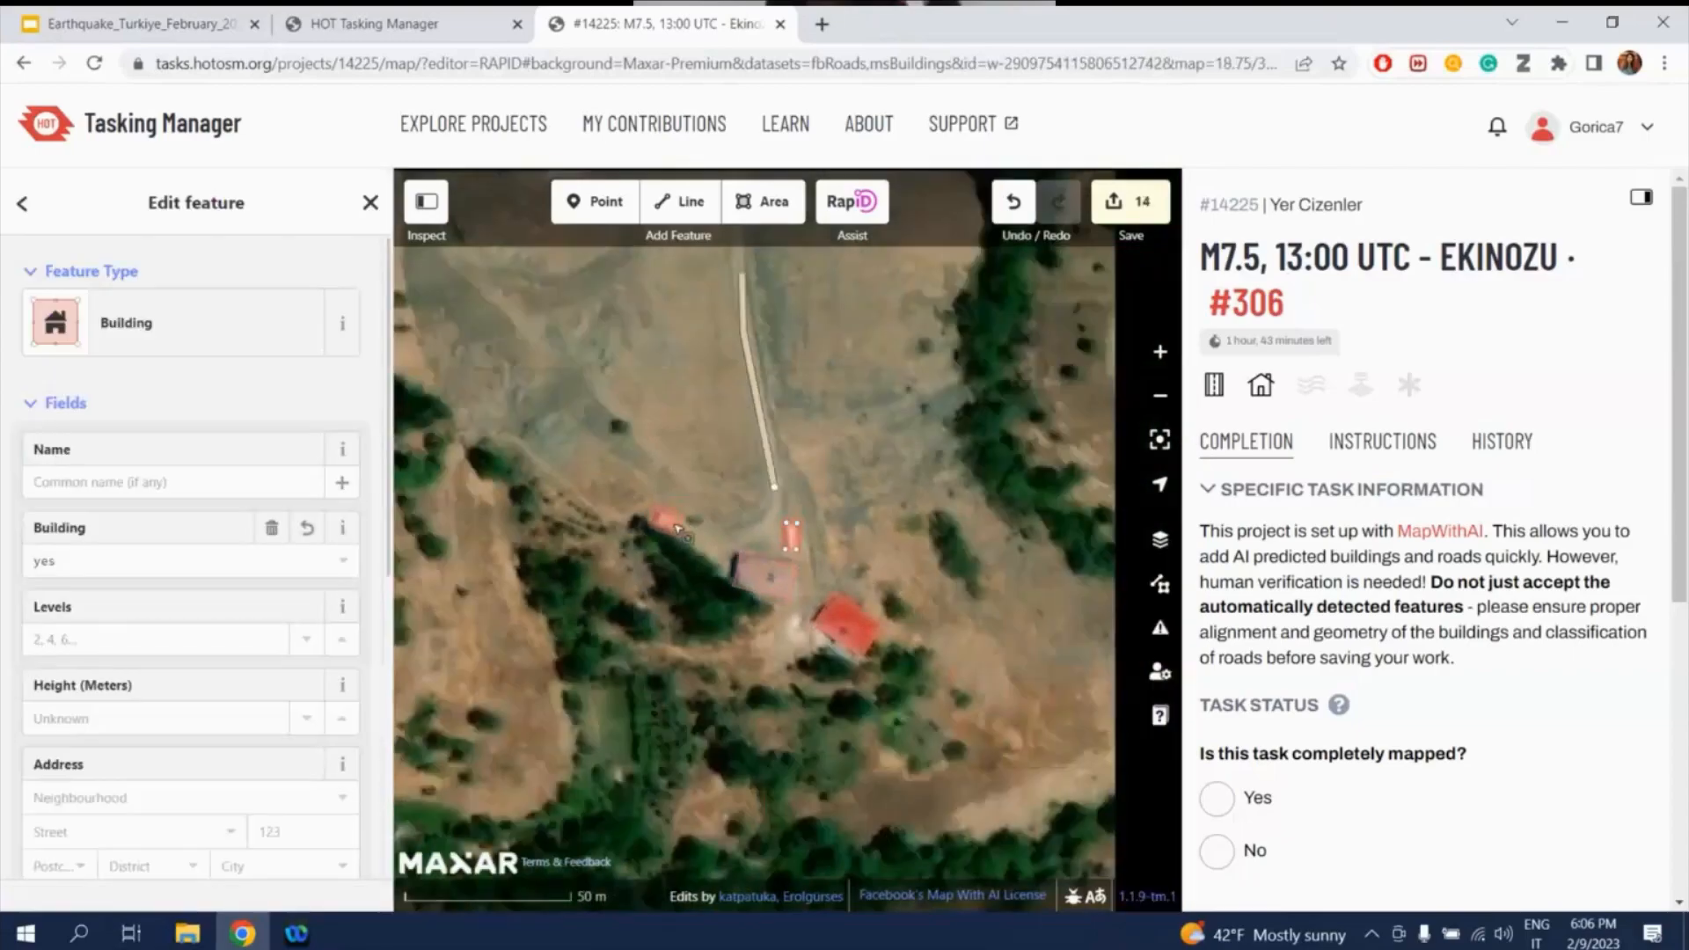
{"action": "left_click_drag", "start_coordinate": [962, 727], "coordinate": [844, 588]}
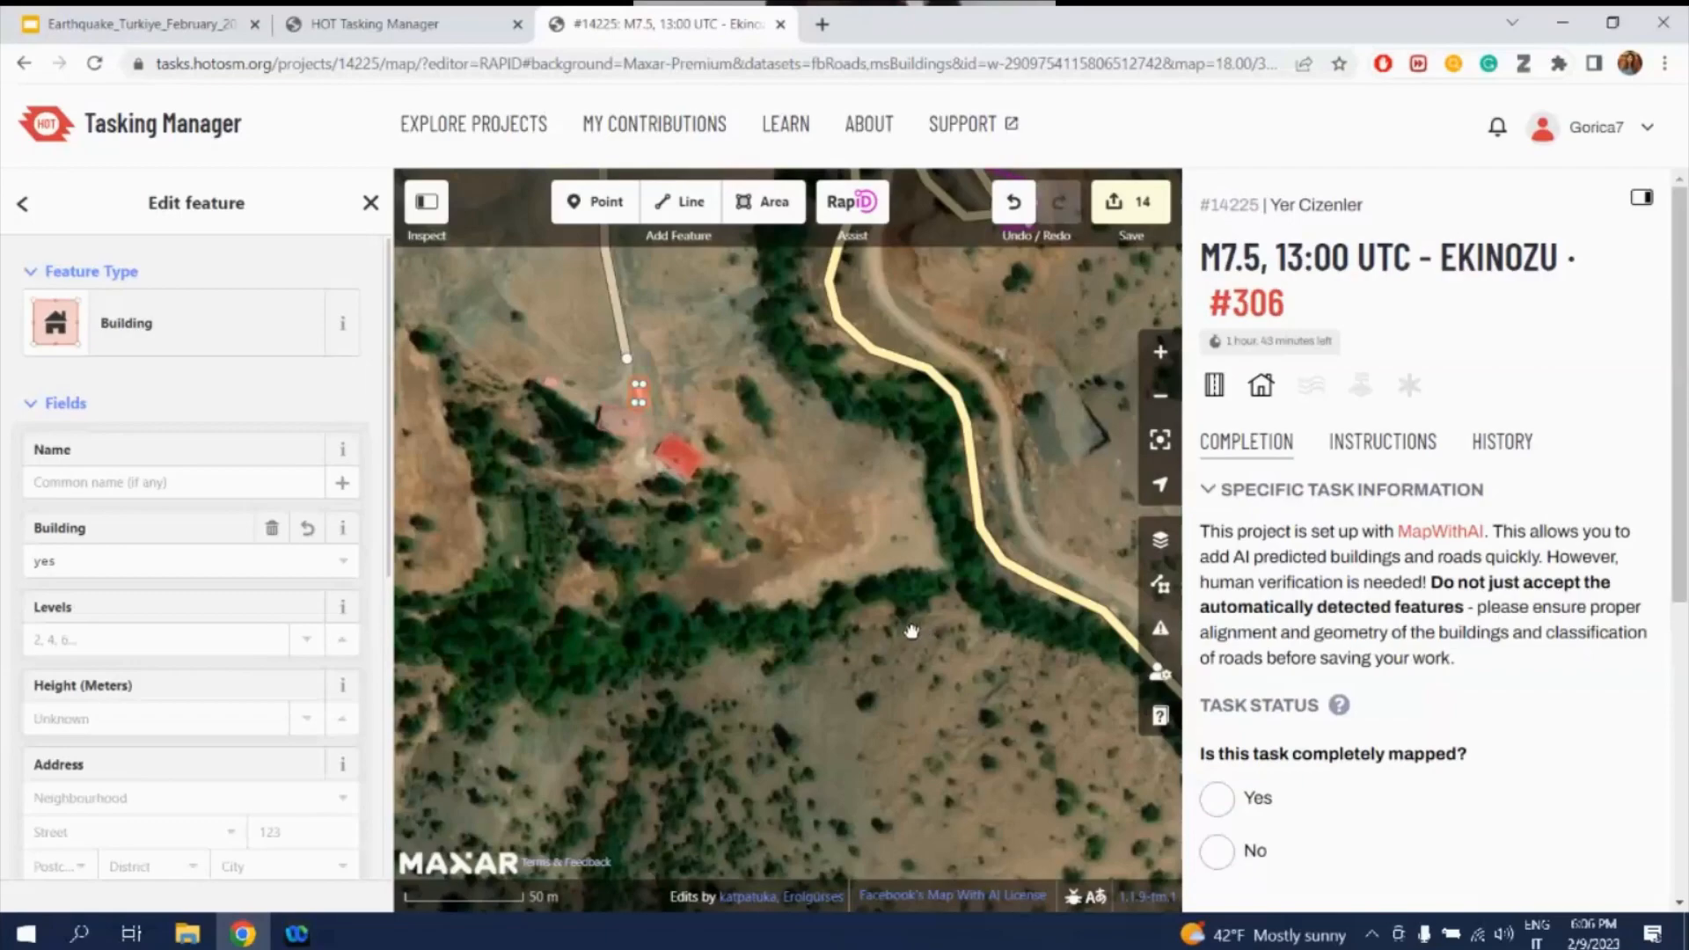
{"action": "left_click", "coordinate": [1162, 543]}
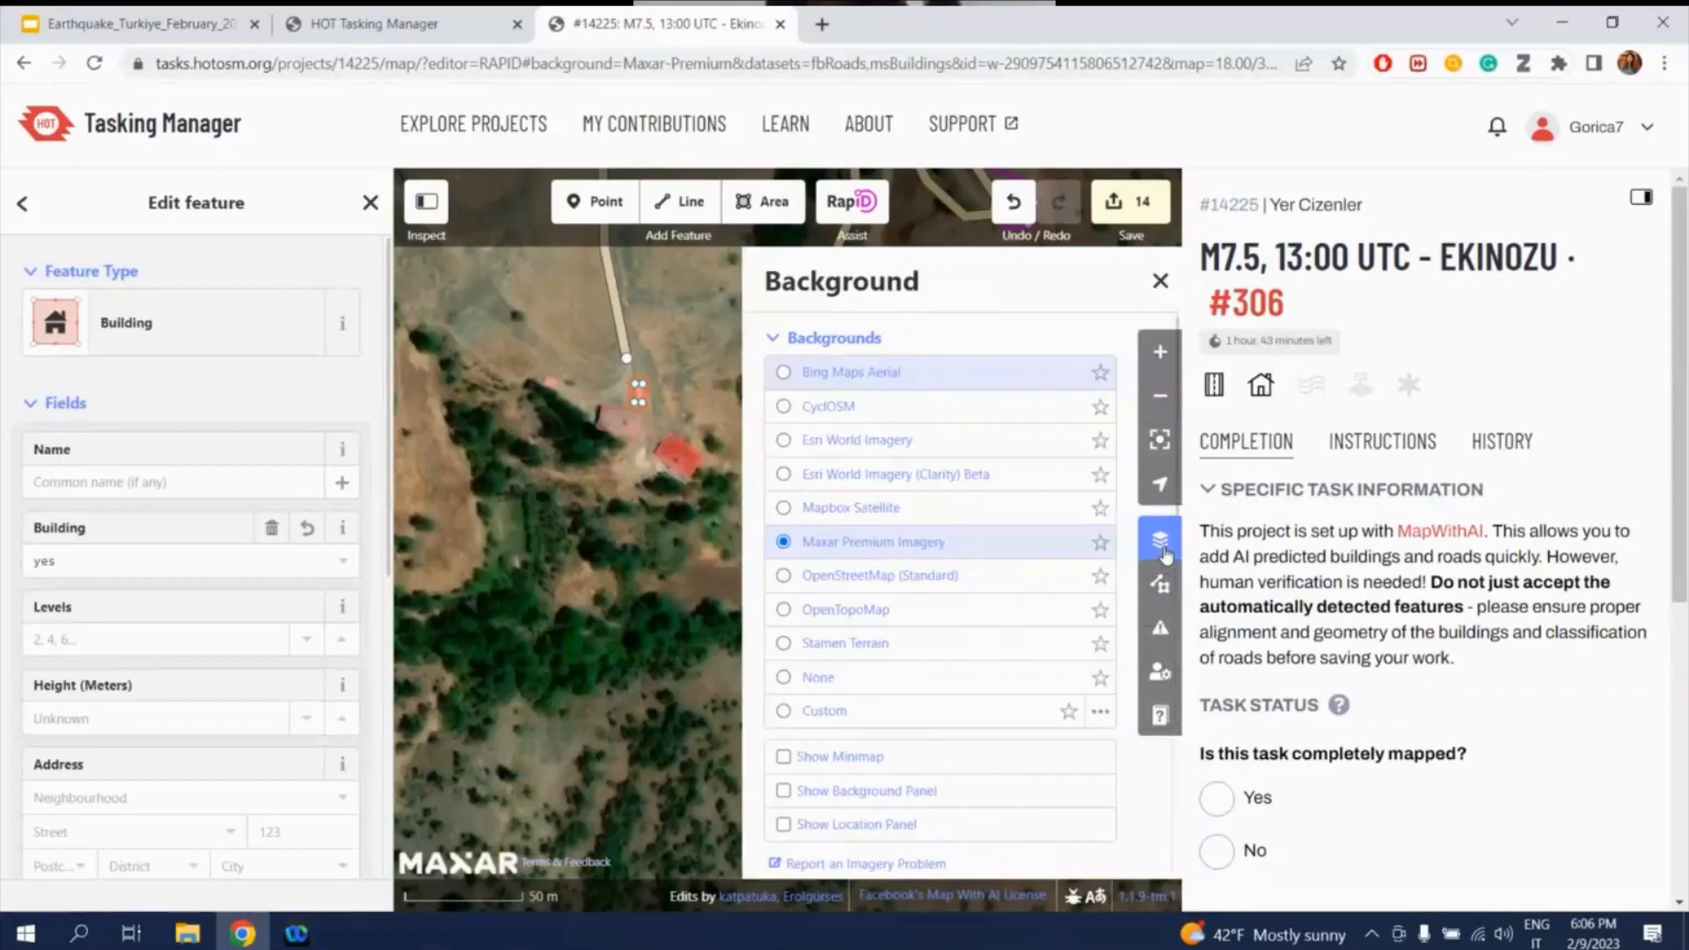
{"action": "left_click", "coordinate": [1018, 476]}
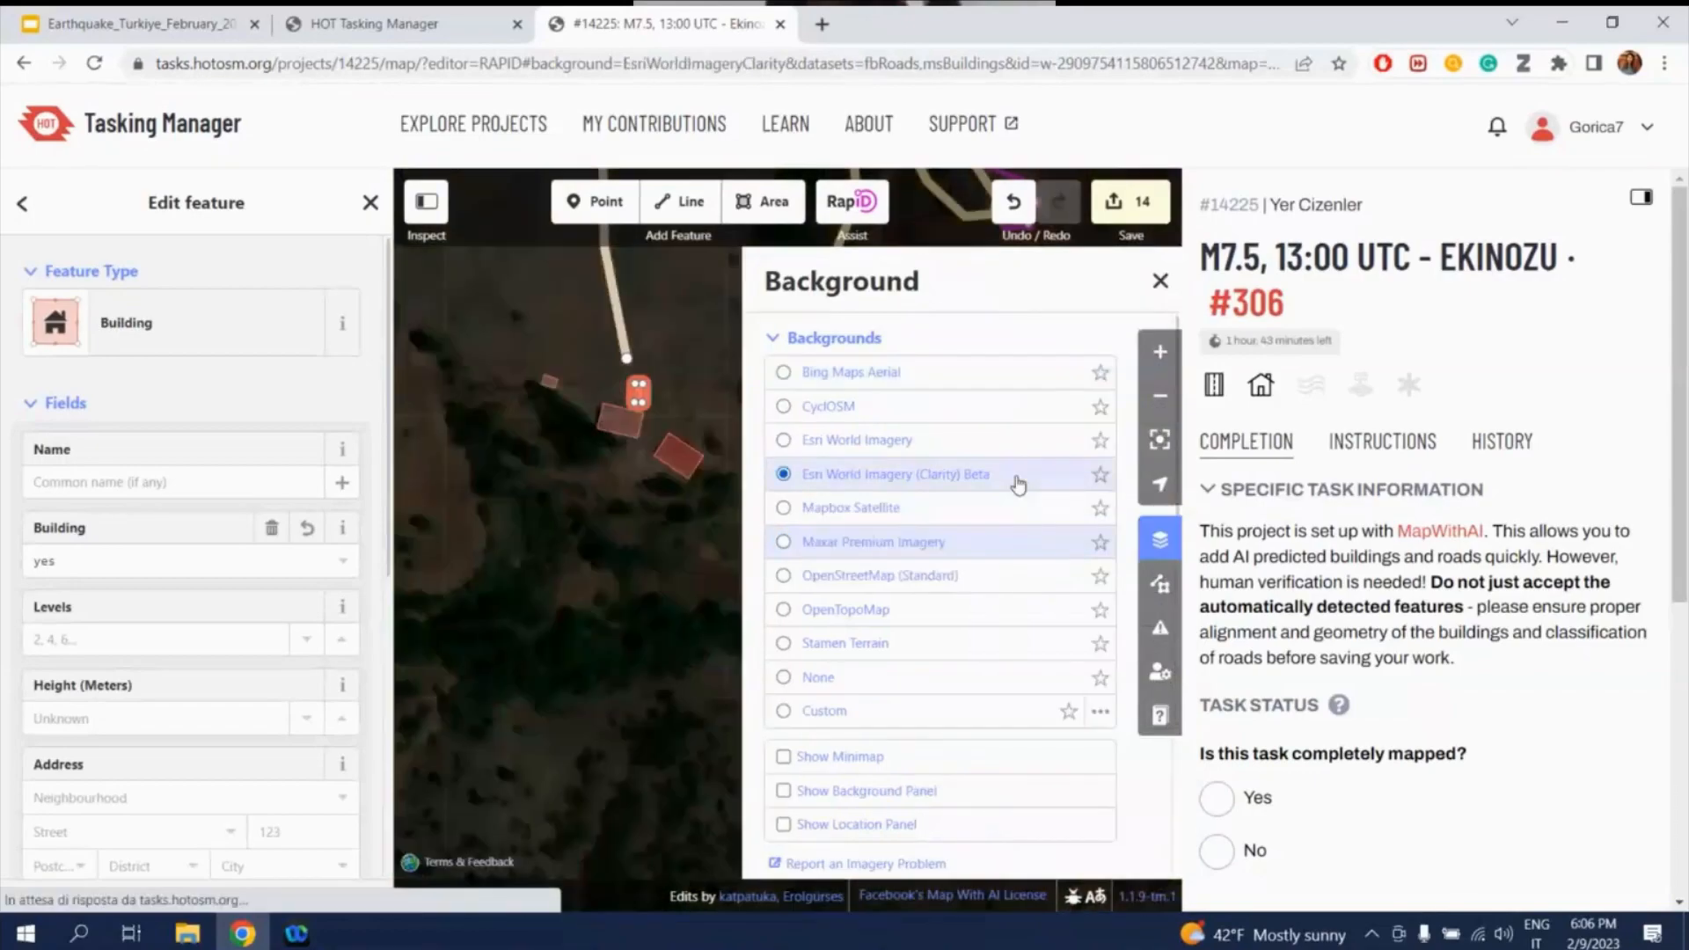
{"action": "left_click", "coordinate": [1163, 280]}
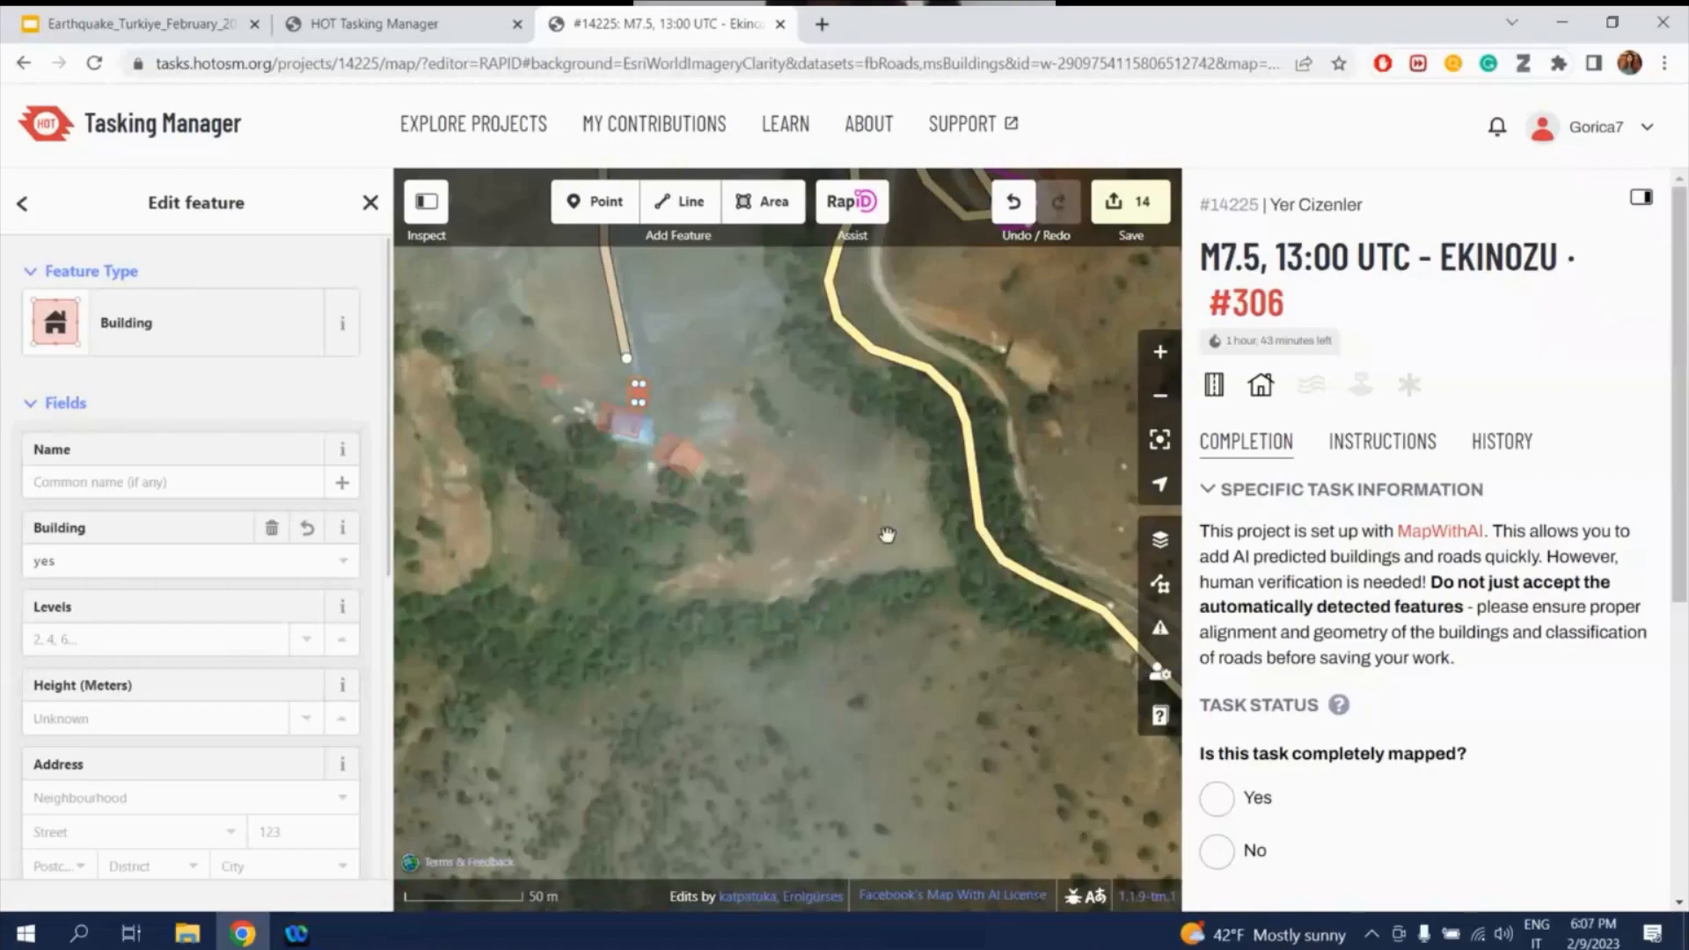
{"action": "left_click", "coordinate": [1159, 539]}
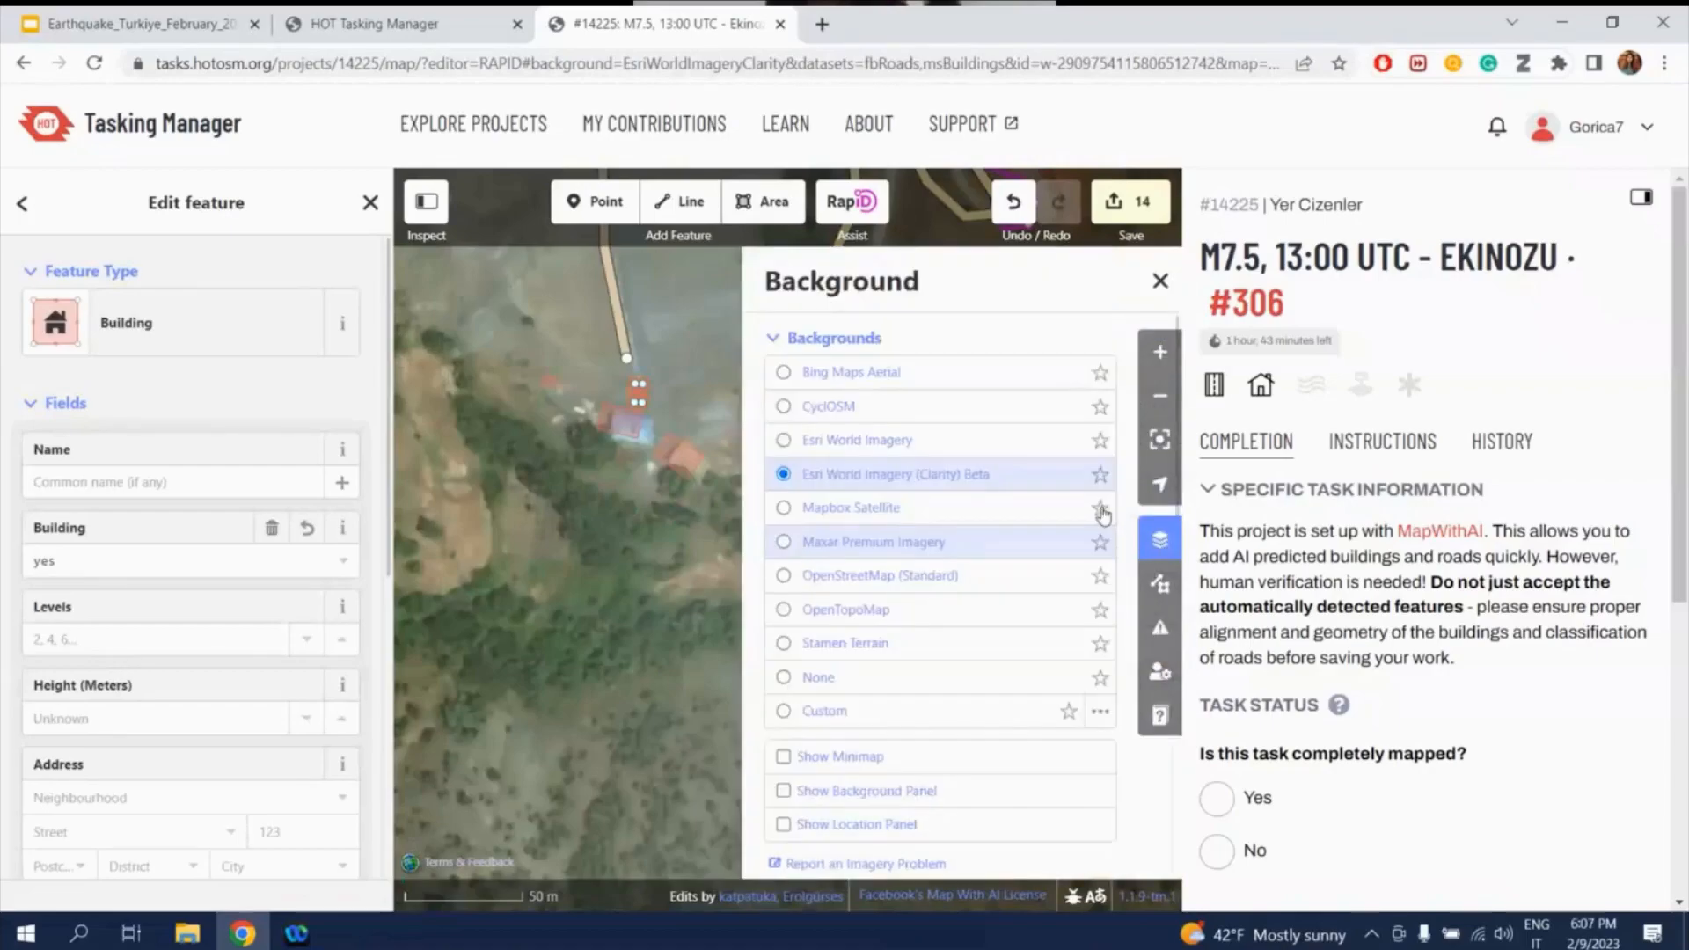
{"action": "left_click", "coordinate": [889, 542]}
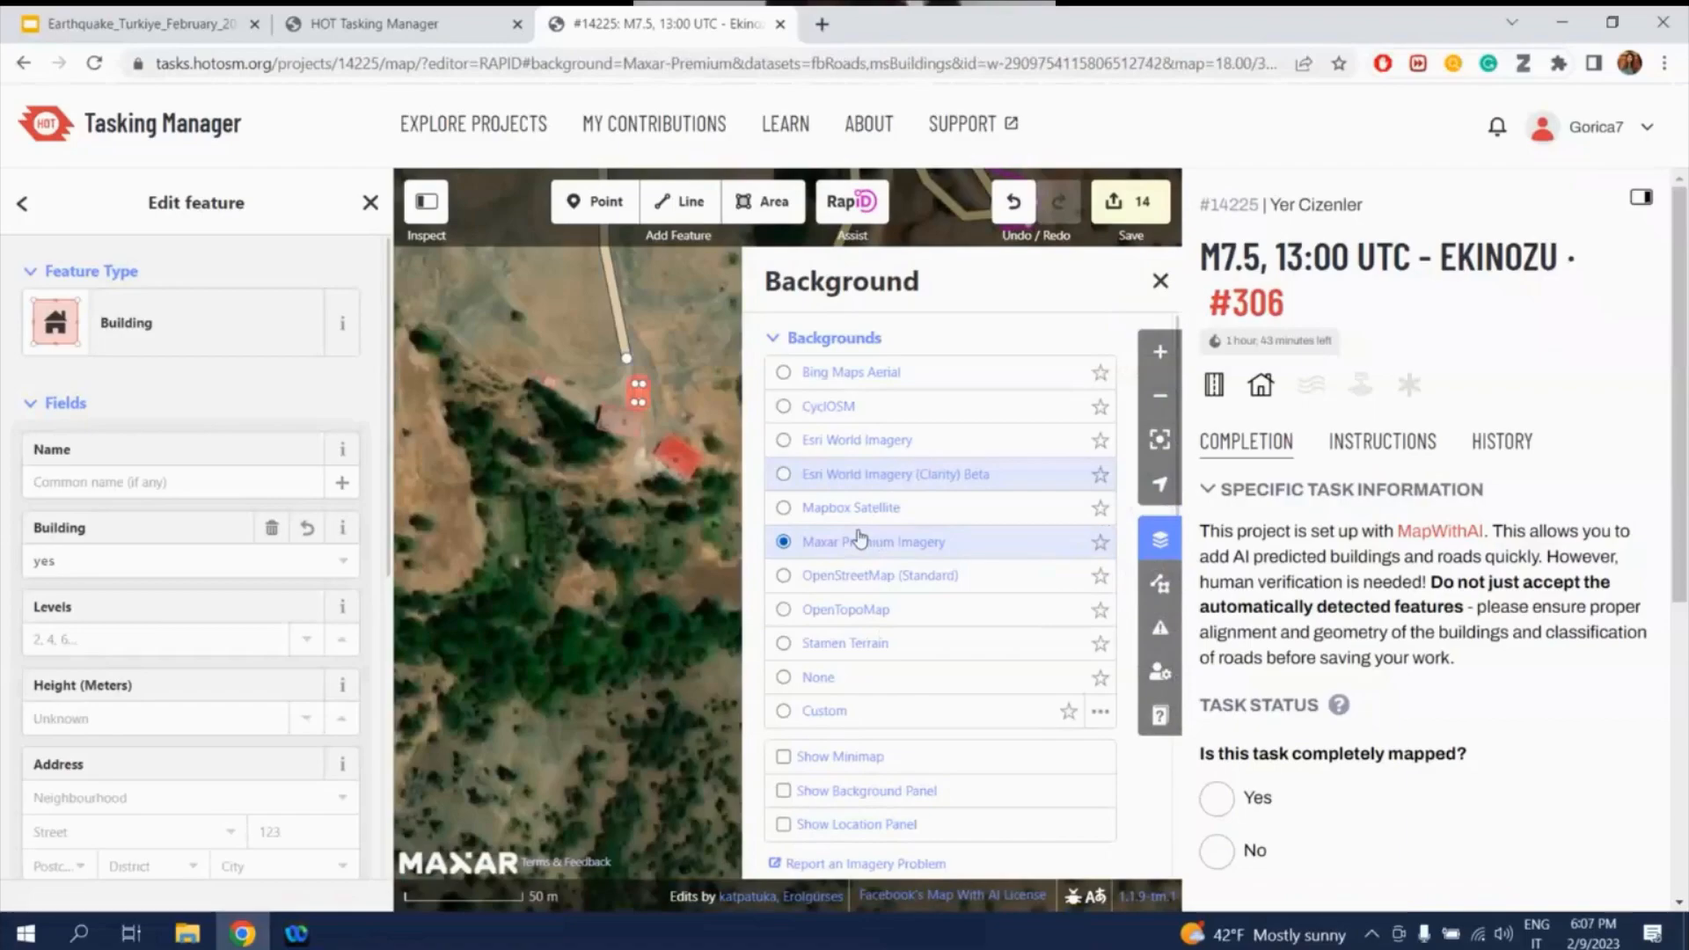
{"action": "left_click", "coordinate": [940, 479]}
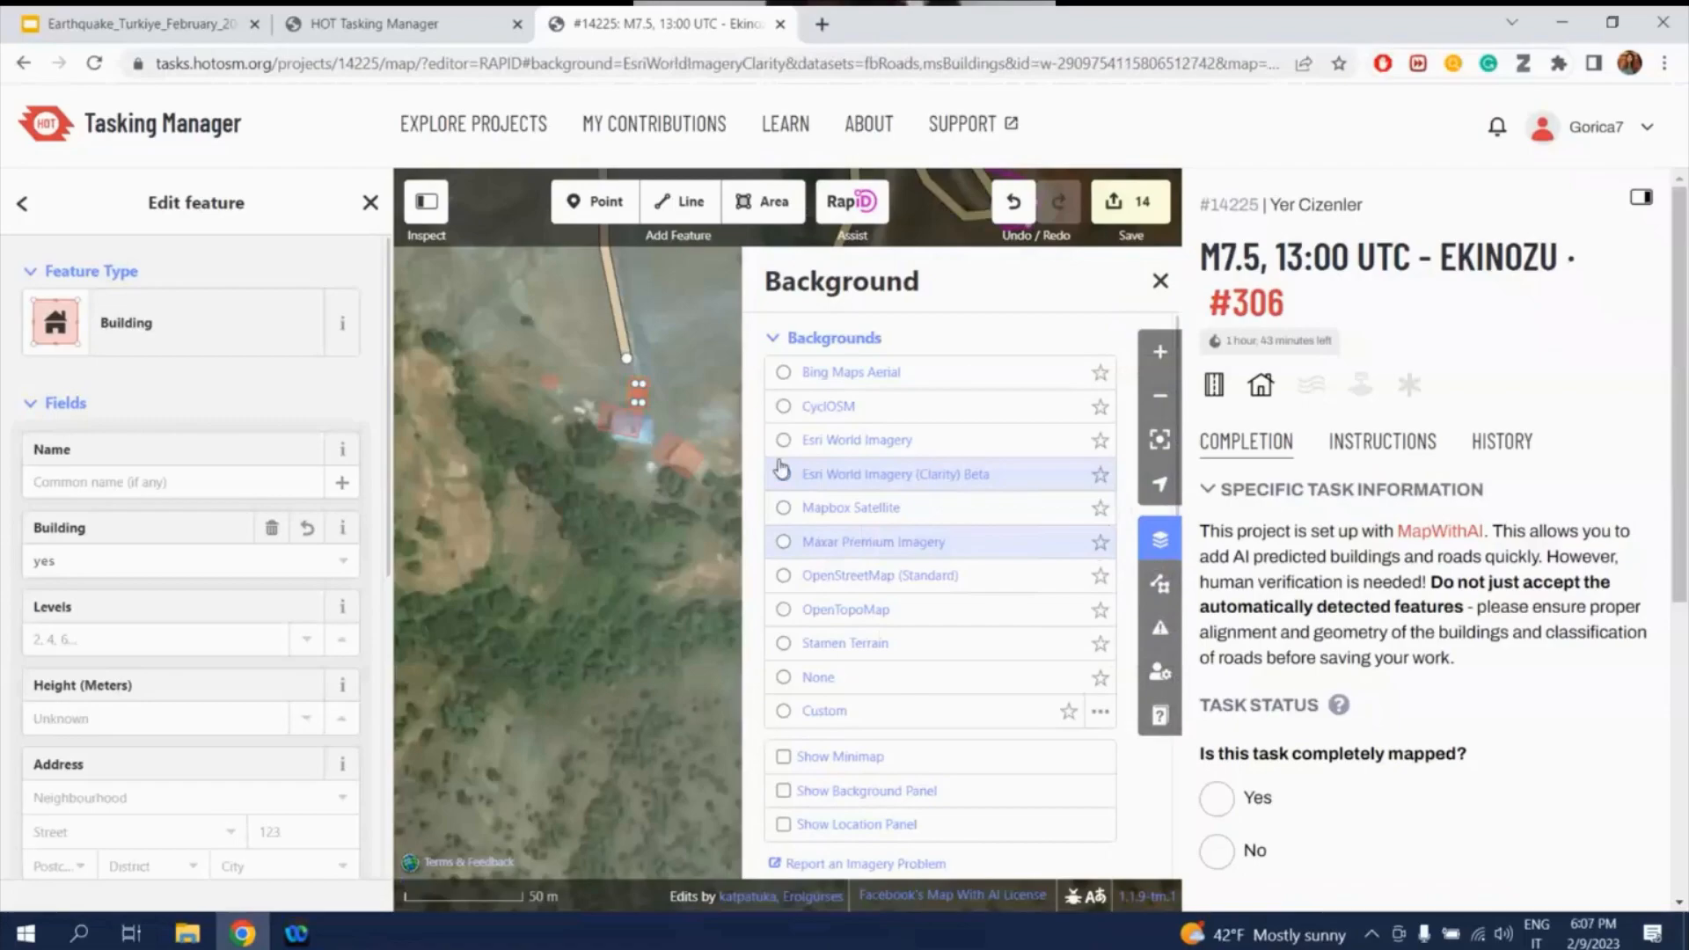
{"action": "scroll", "coordinate": [692, 428], "scroll_direction": "up", "scroll_amount": 3}
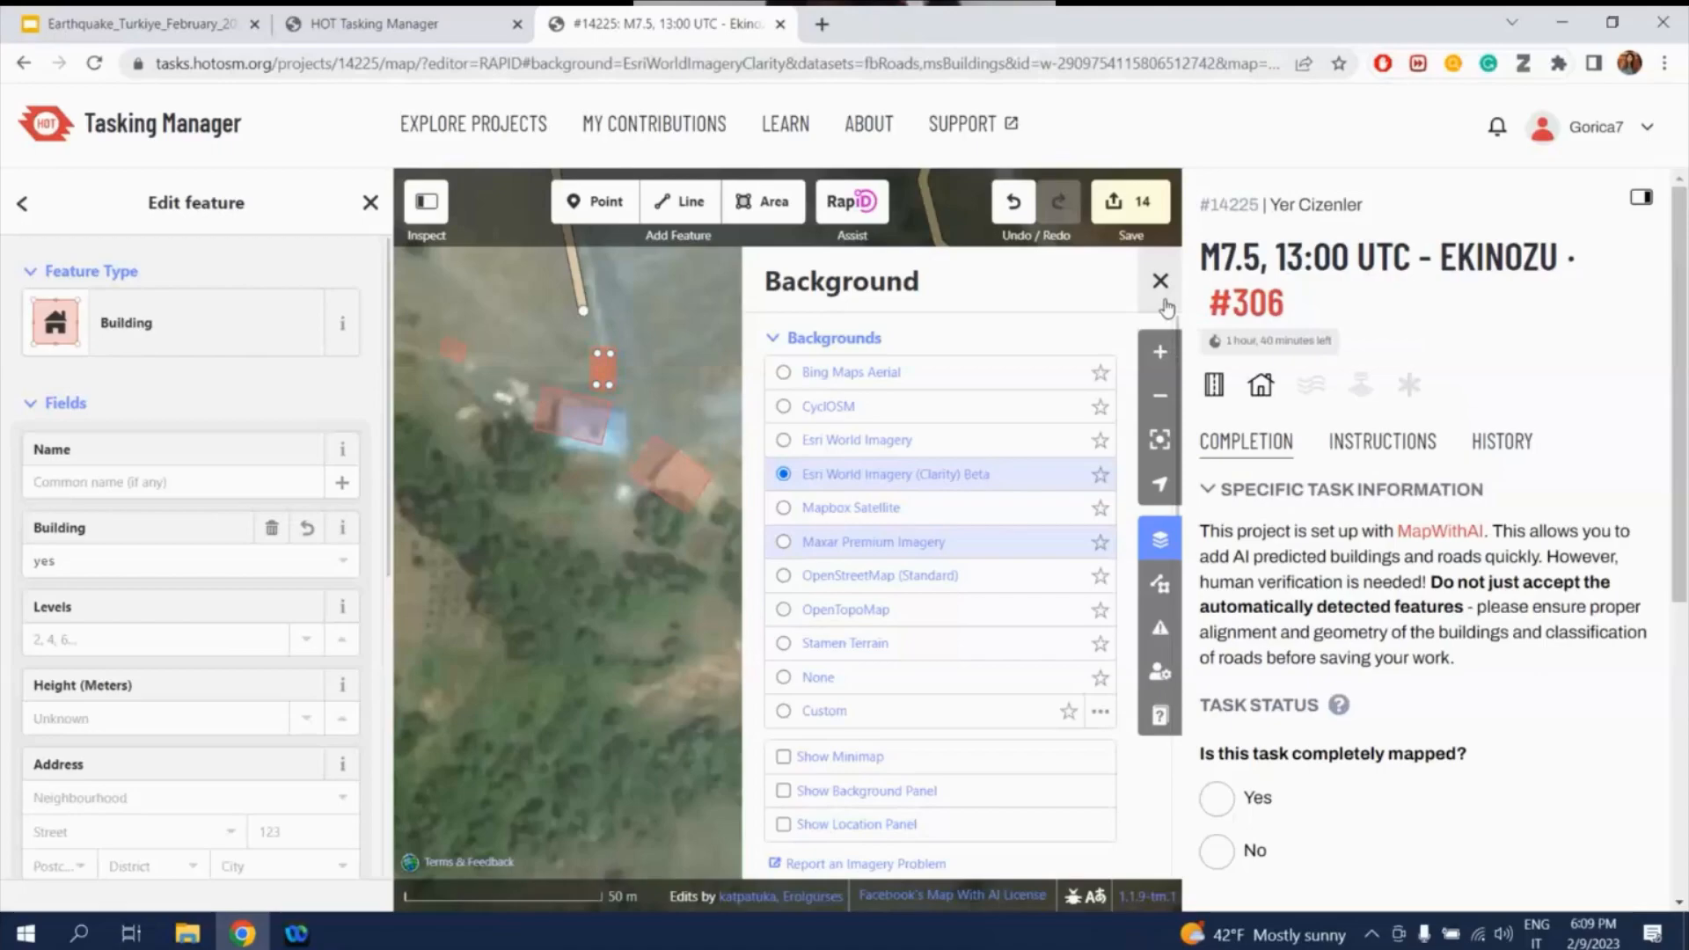
{"action": "left_click", "coordinate": [1029, 544]}
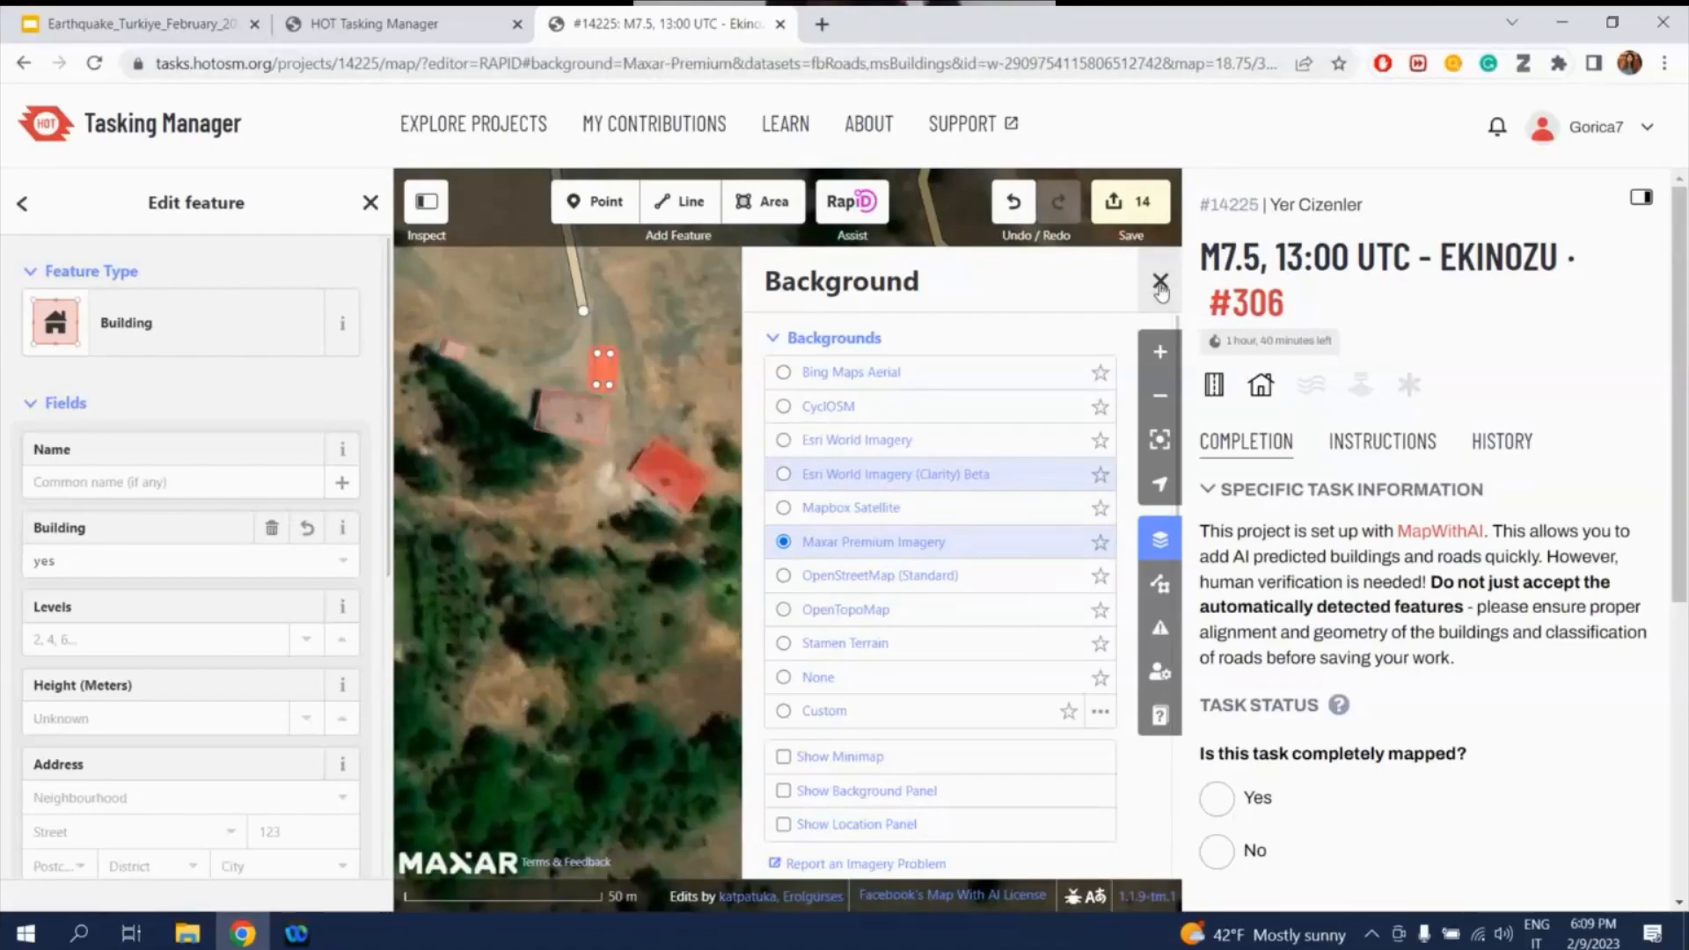
{"action": "left_click", "coordinate": [1160, 282]}
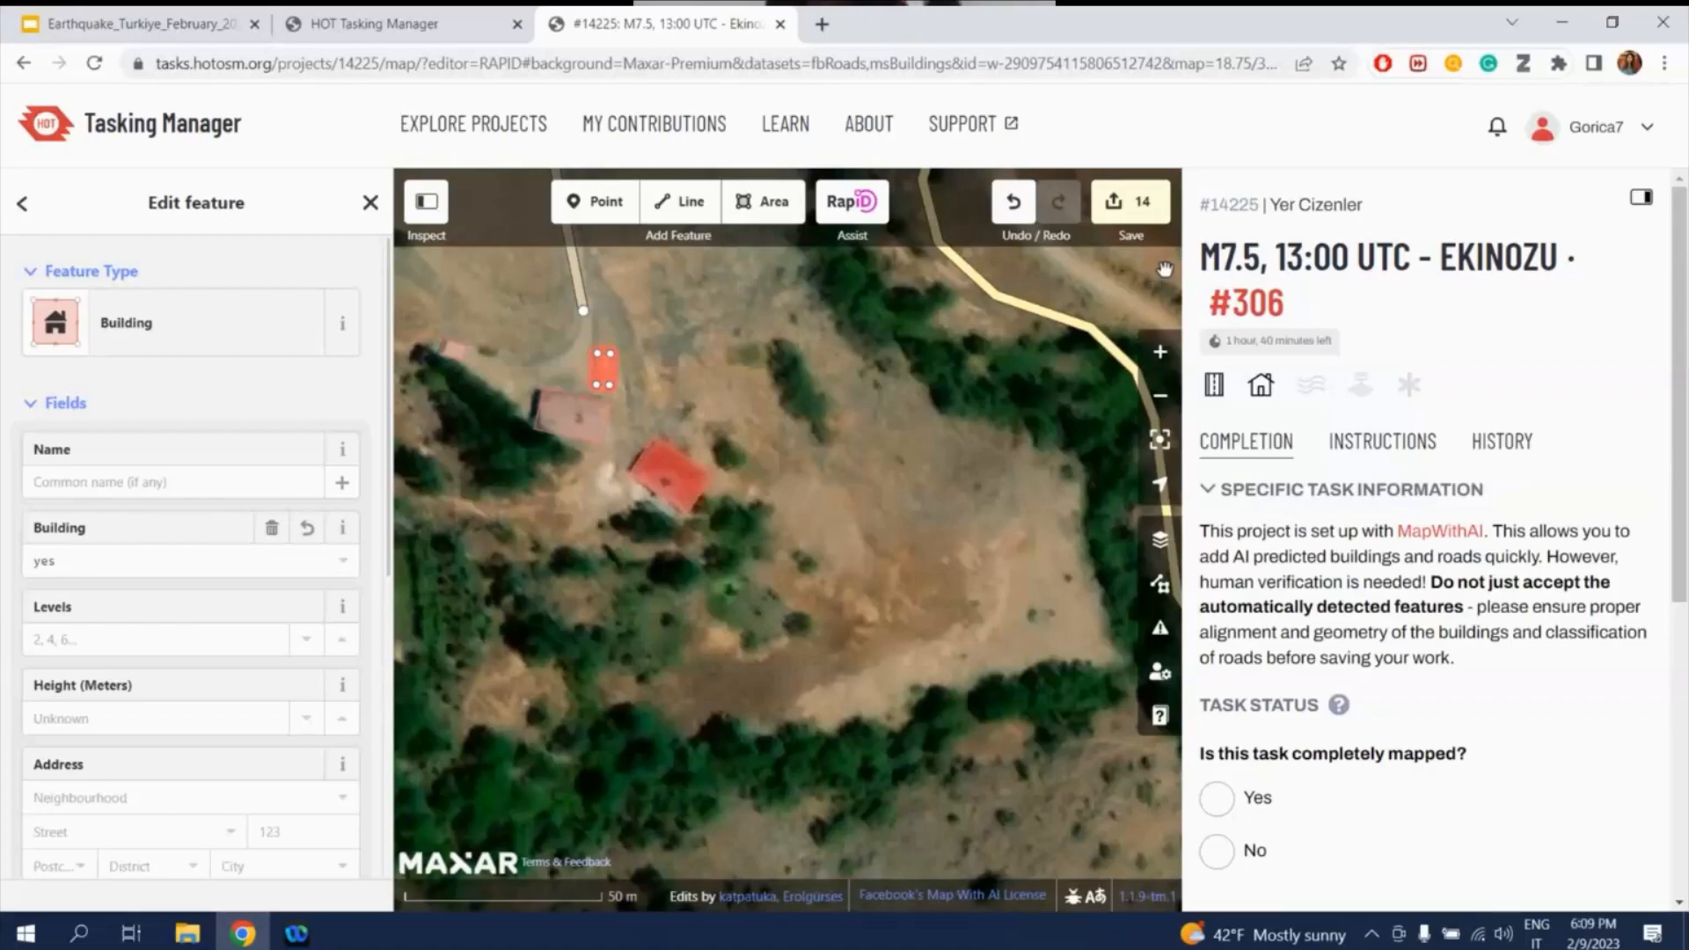
- Consult the earthquake presentation in Google Slides, return to the map editor, and close the Issues check of the edits
{"action": "left_click", "coordinate": [161, 35]}
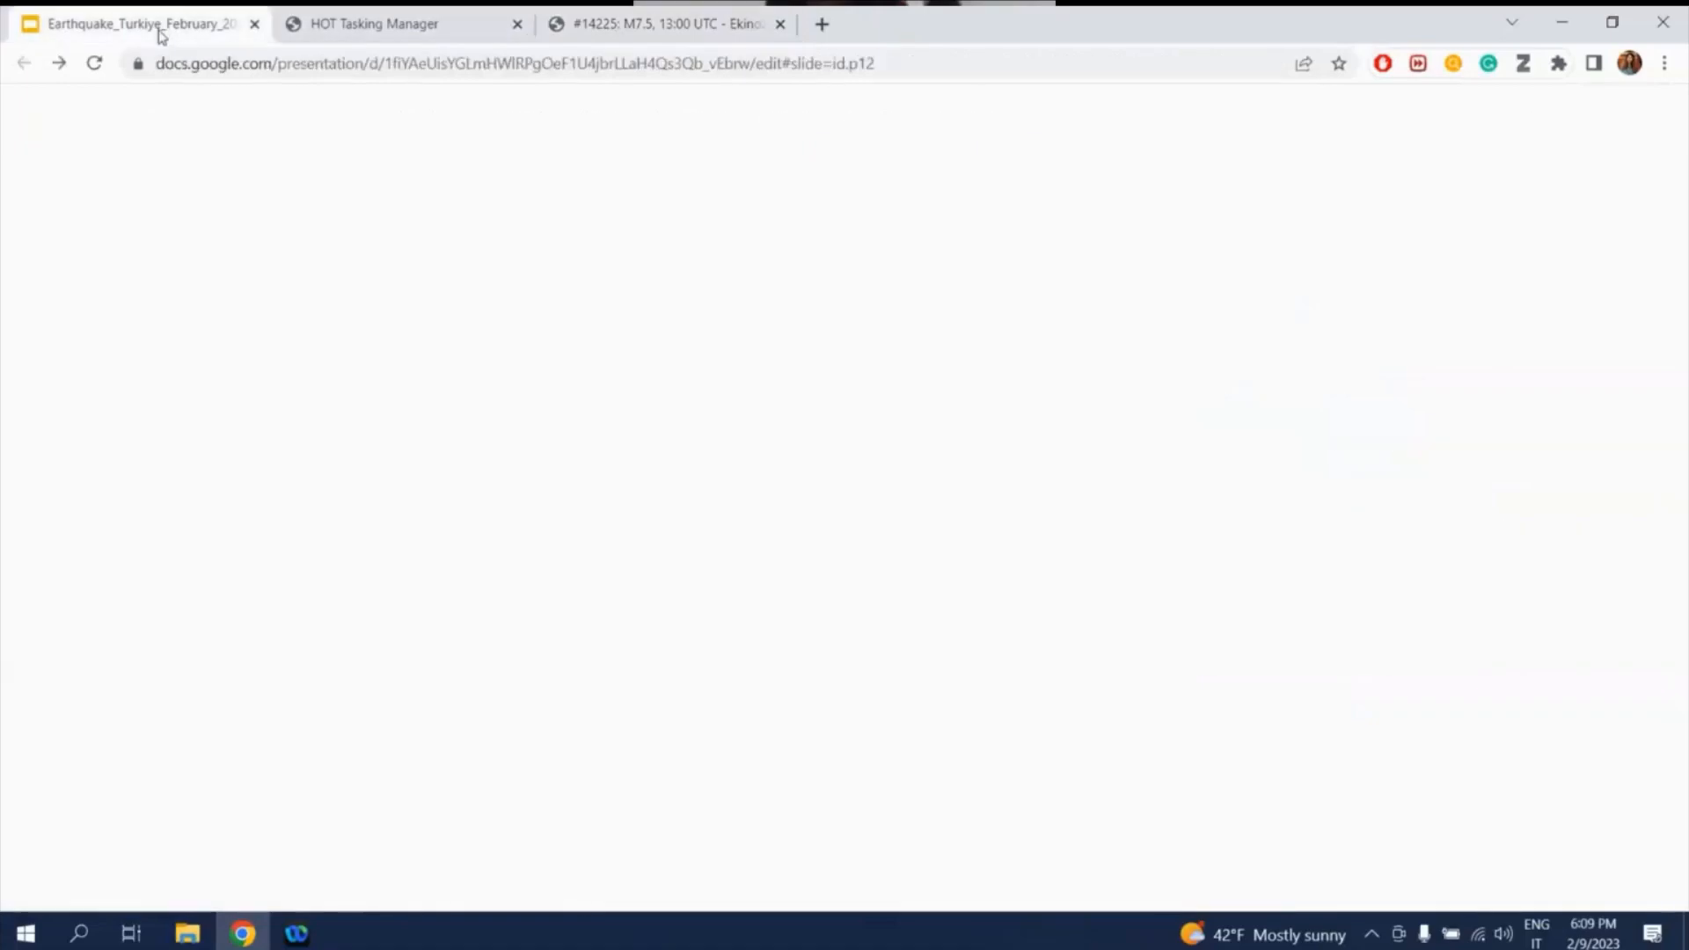
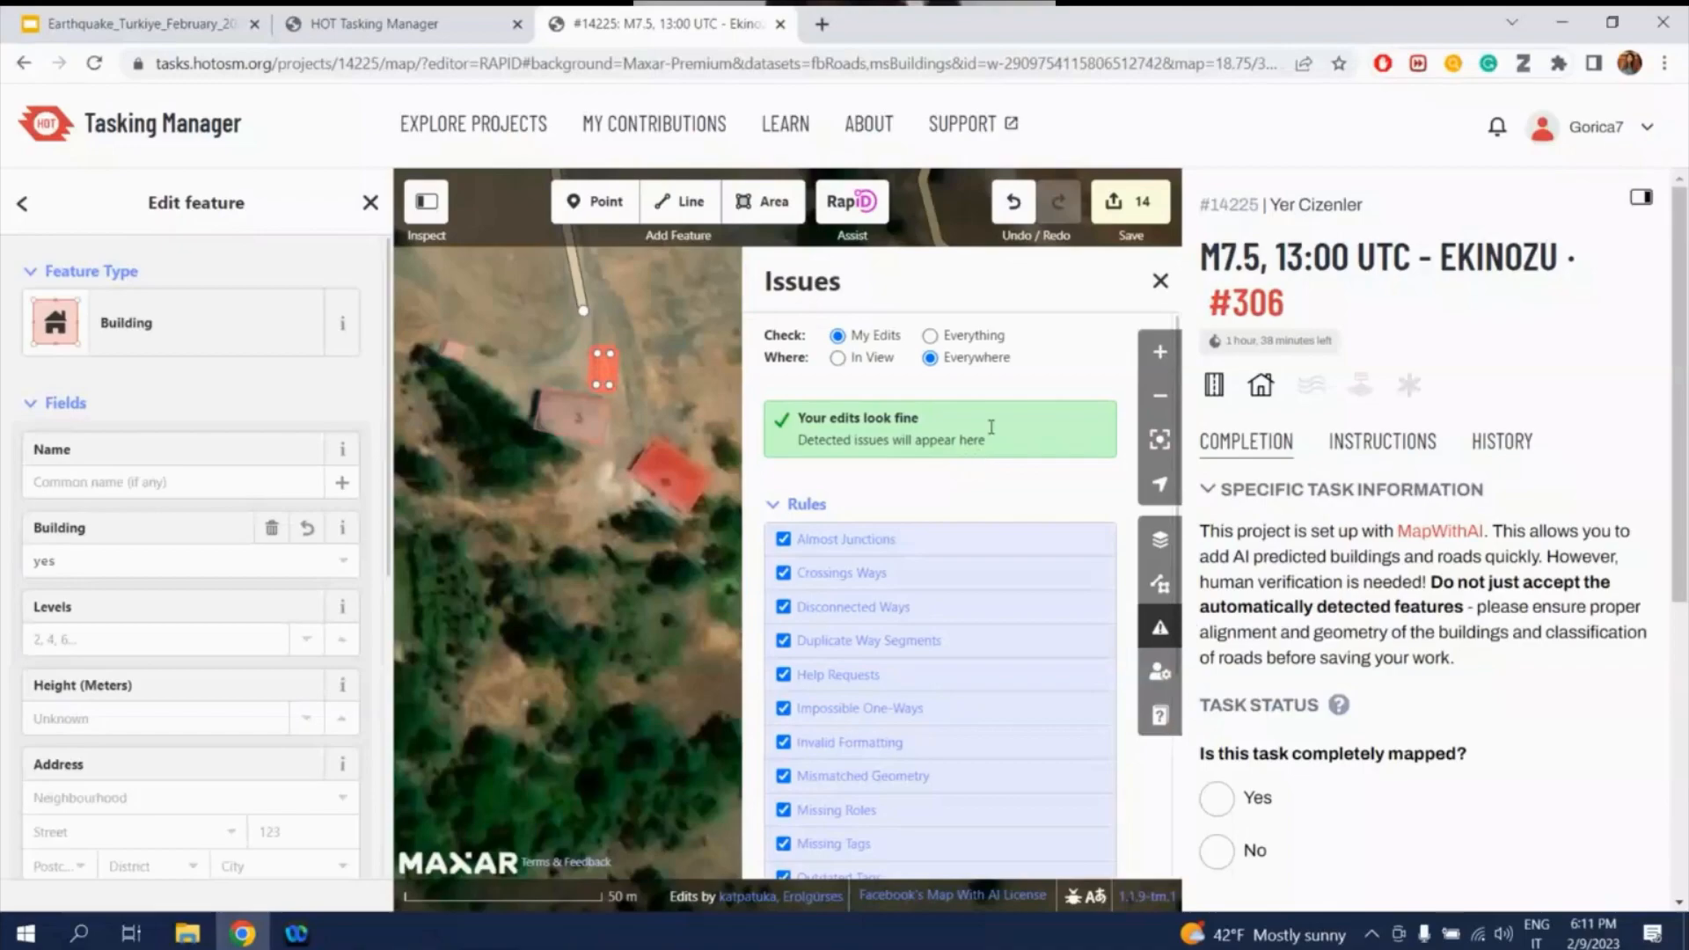
{"action": "left_click", "coordinate": [1162, 282]}
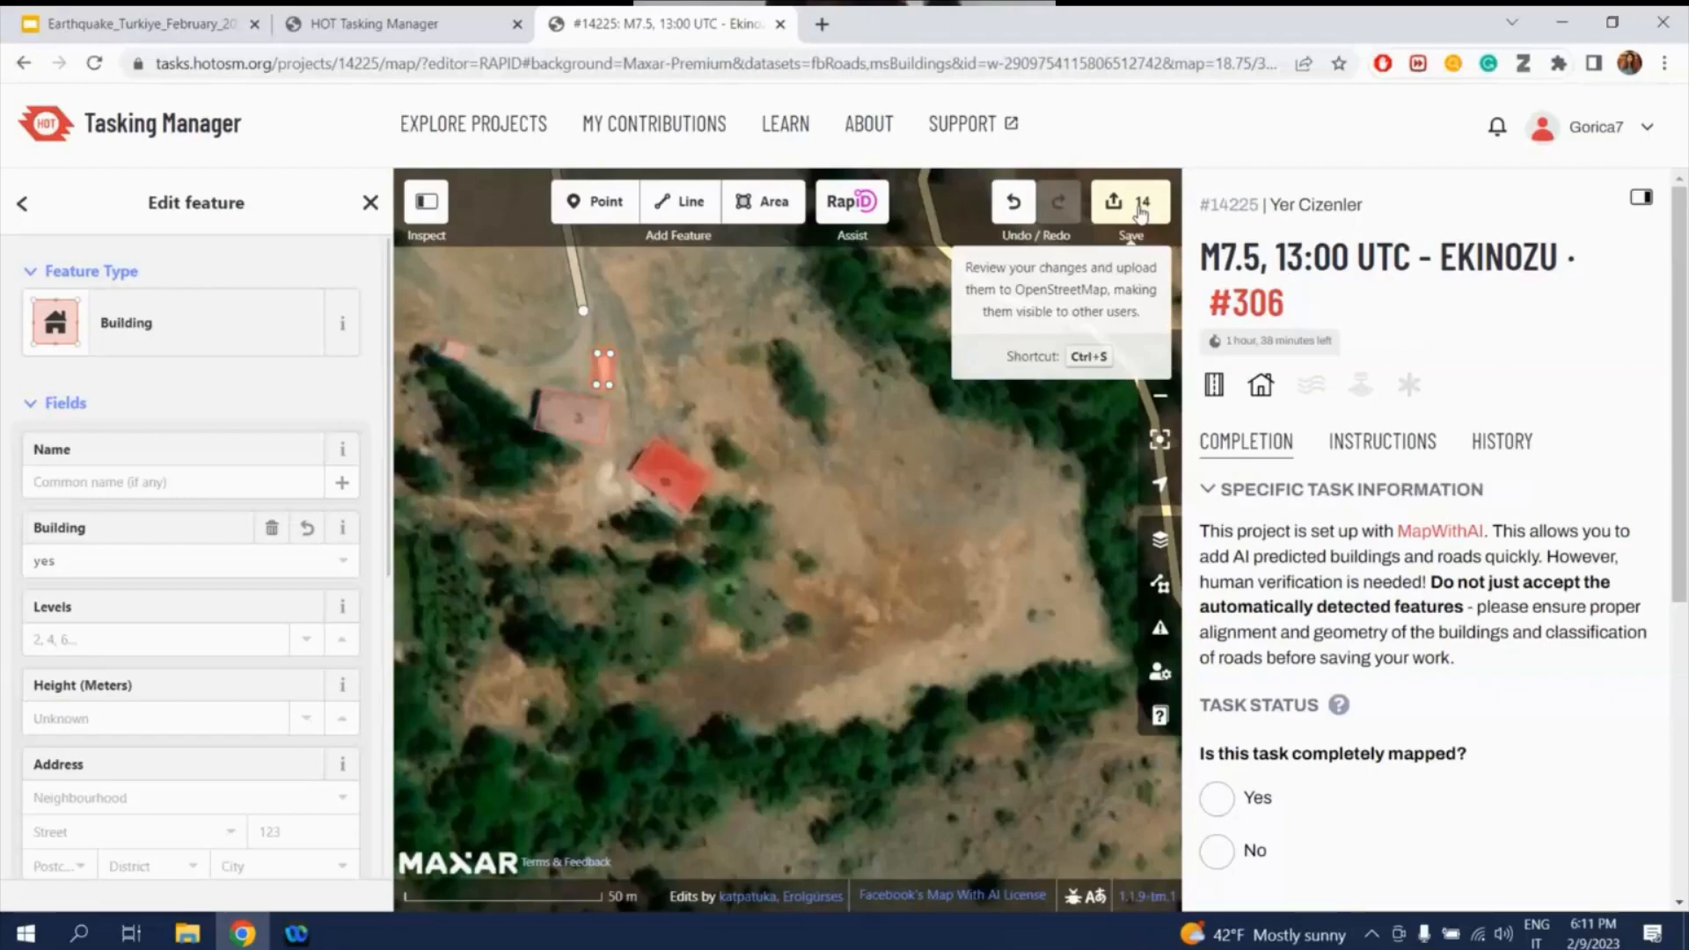
- Check the edits for issues, open the upload form for them, and dismiss the Grammarly pop-up
{"action": "left_click", "coordinate": [1162, 630]}
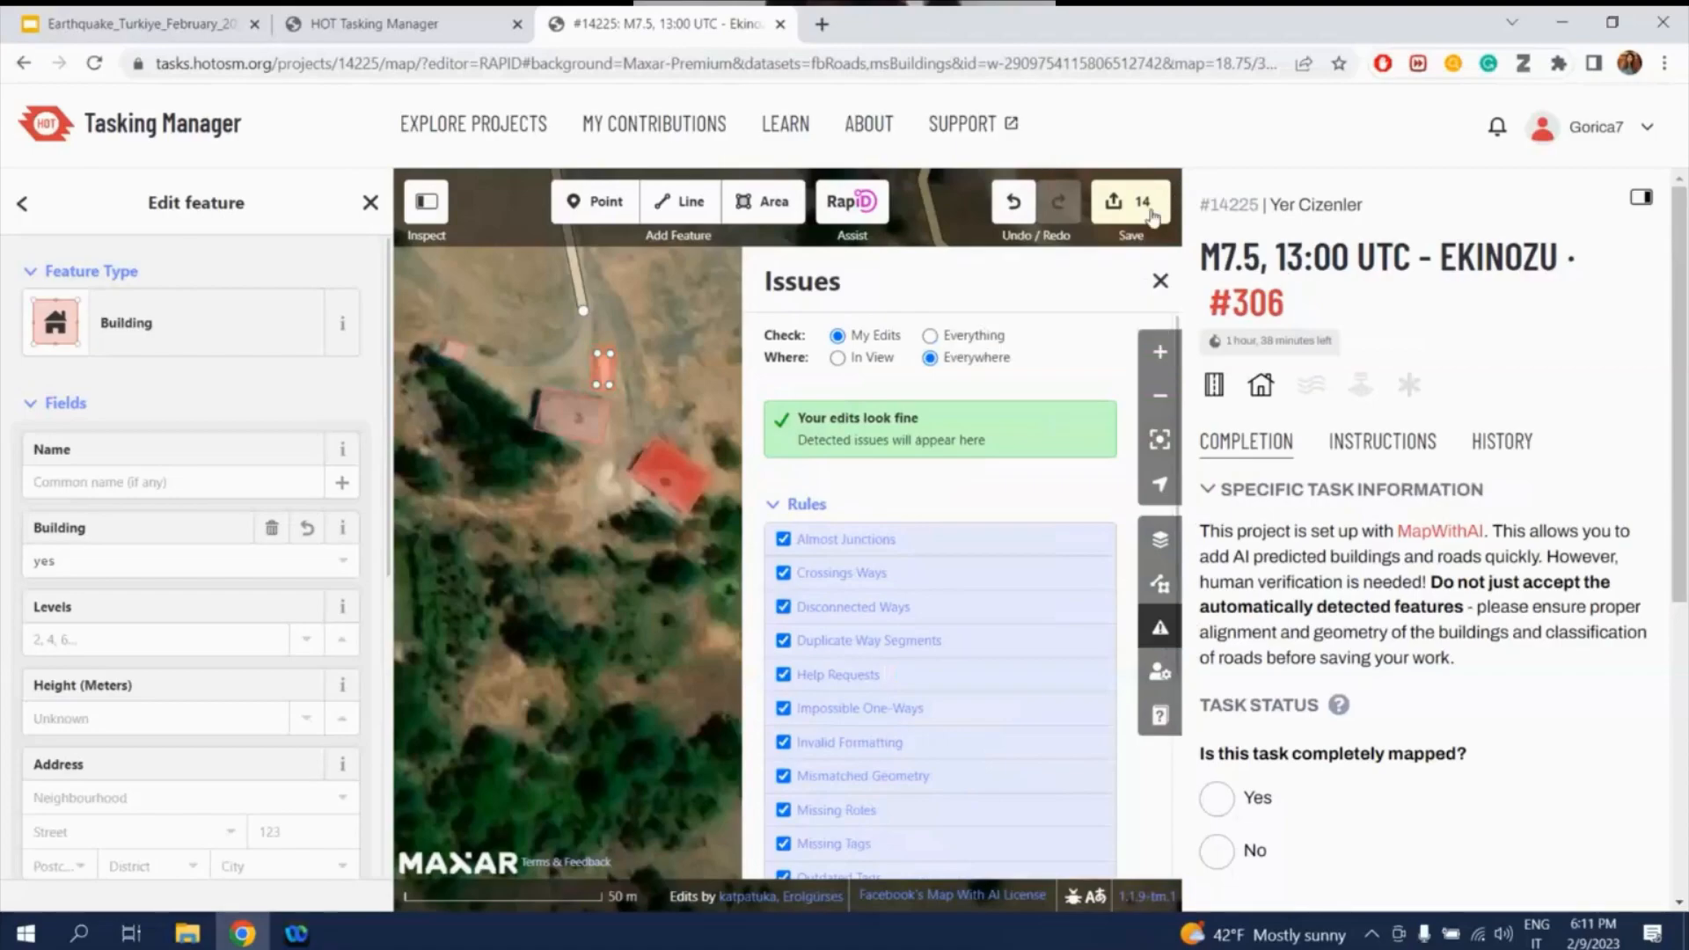
{"action": "left_click", "coordinate": [1129, 201]}
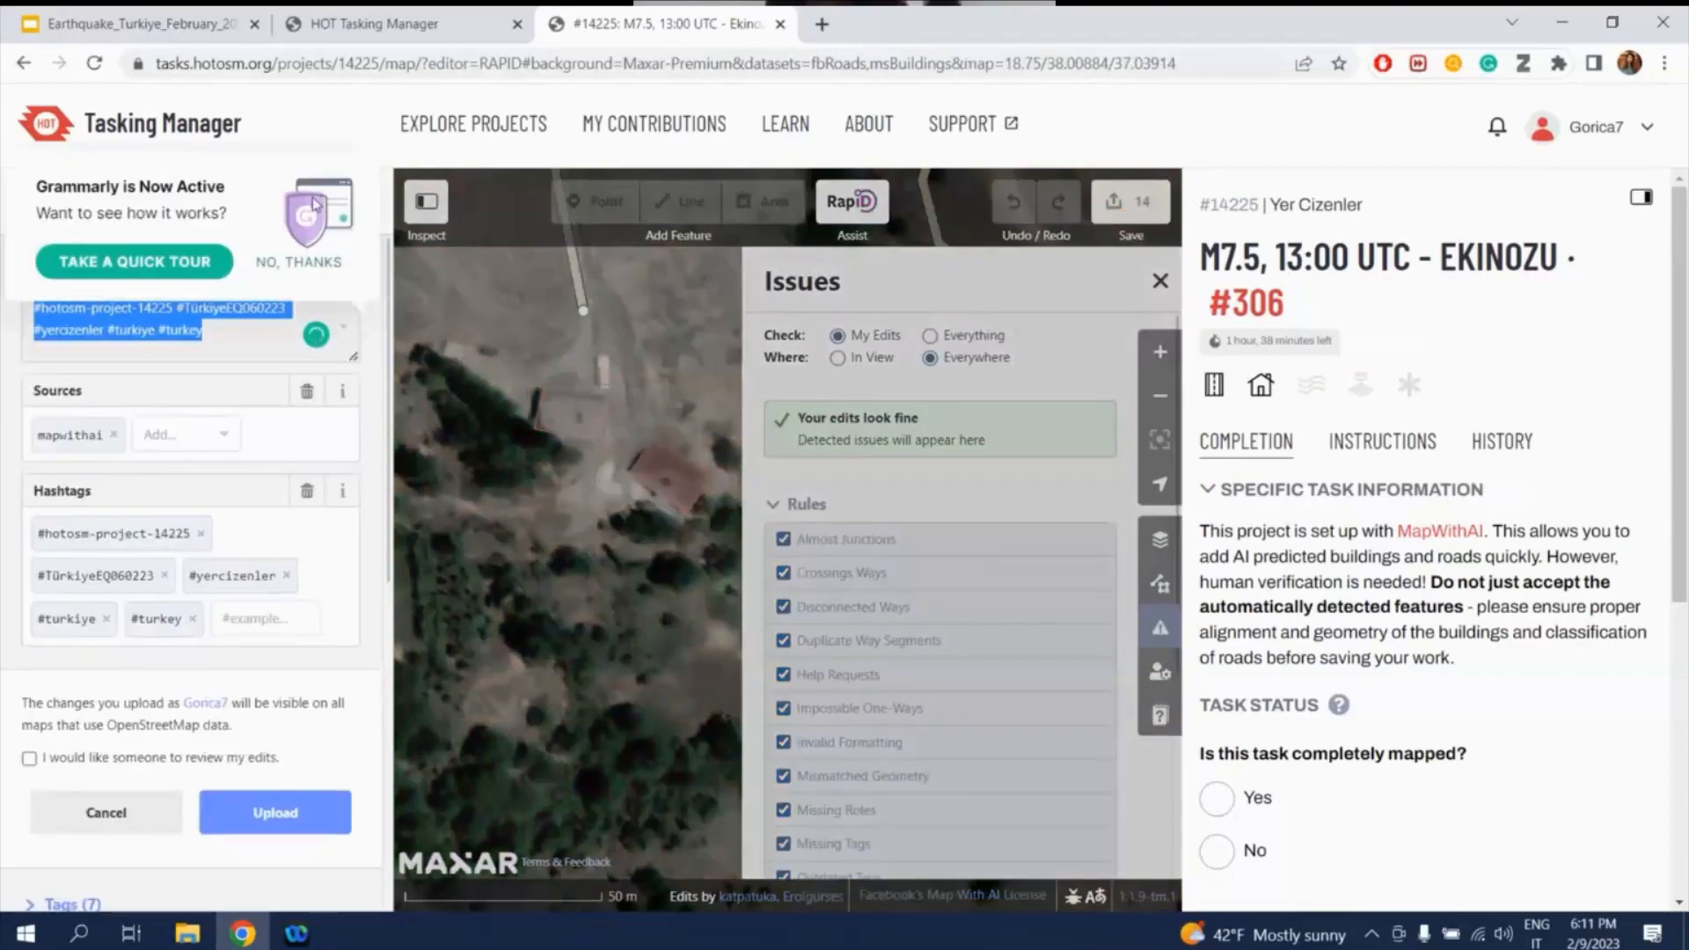
{"action": "left_click", "coordinate": [248, 118]}
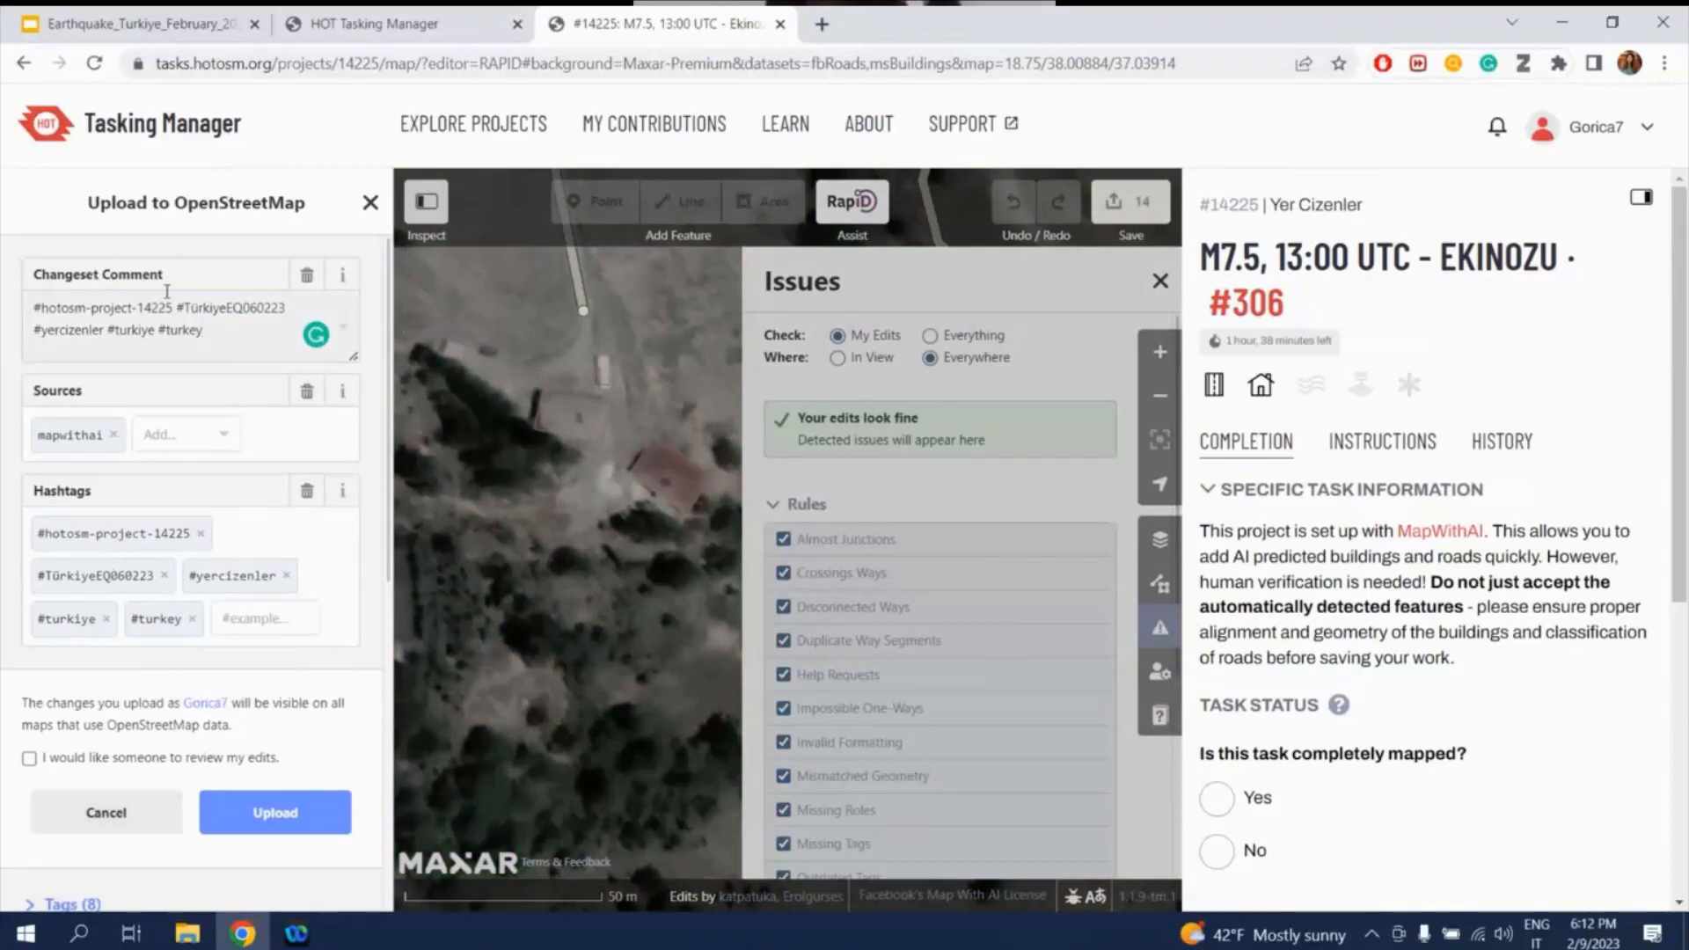
- Append the hashtags #polimappers #polimappers_for_turkiye #youthmappers #rapid to the existing changeset comment
{"action": "triple_click", "coordinate": [132, 313]}
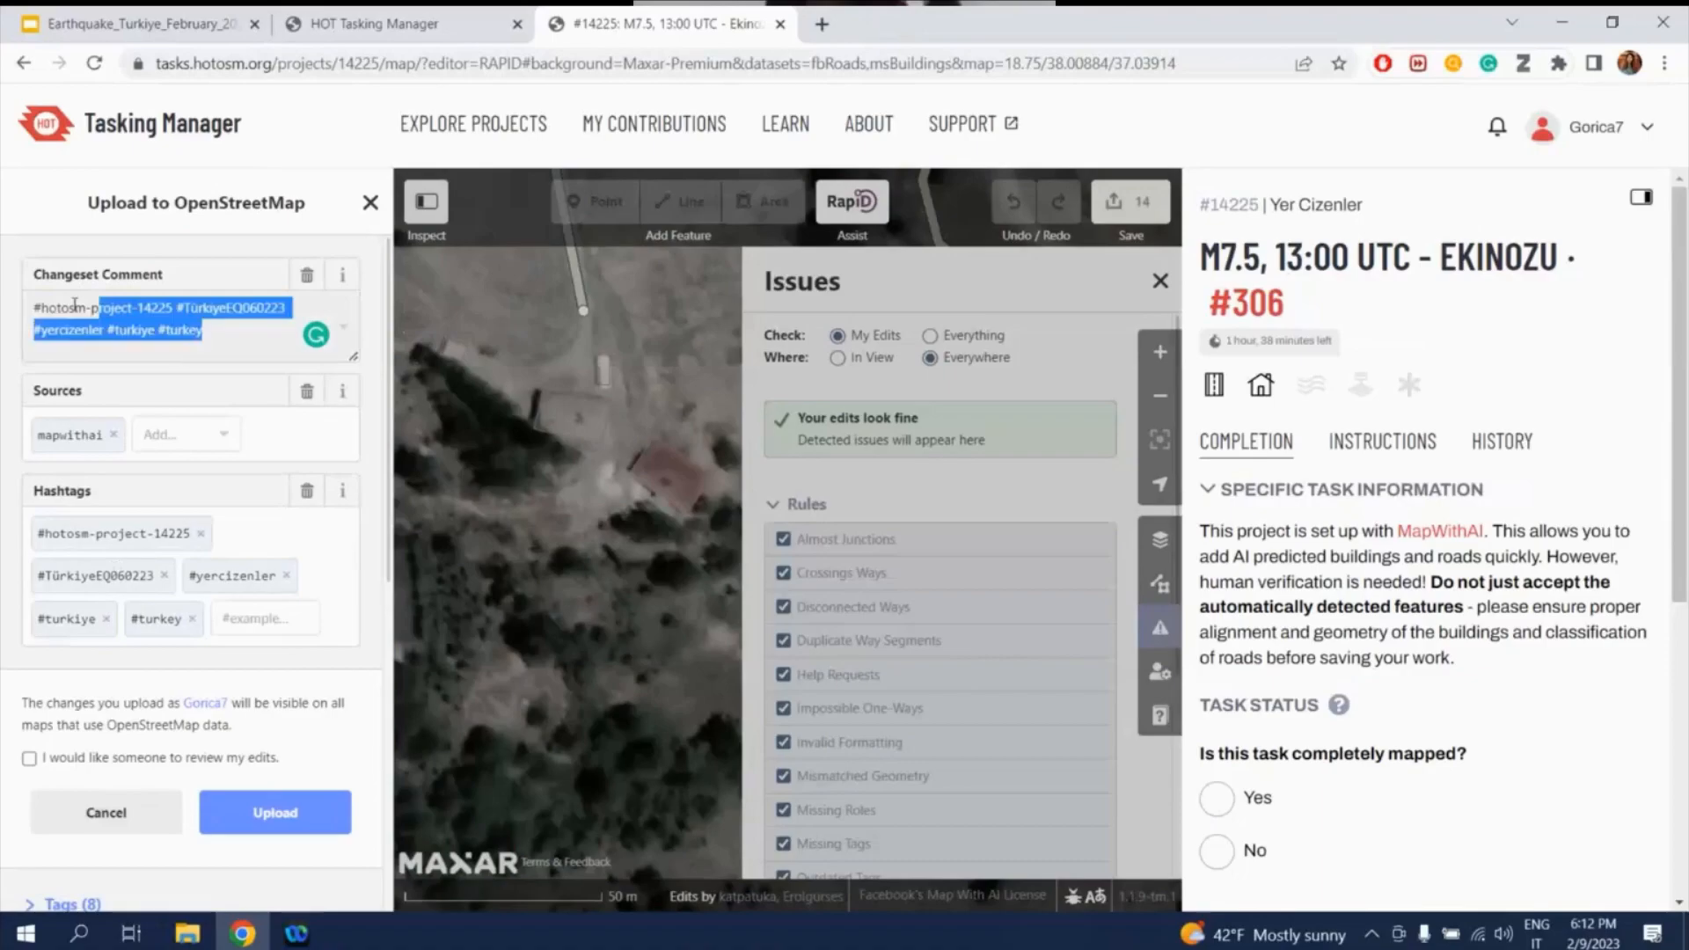
{"action": "left_click", "coordinate": [220, 331]}
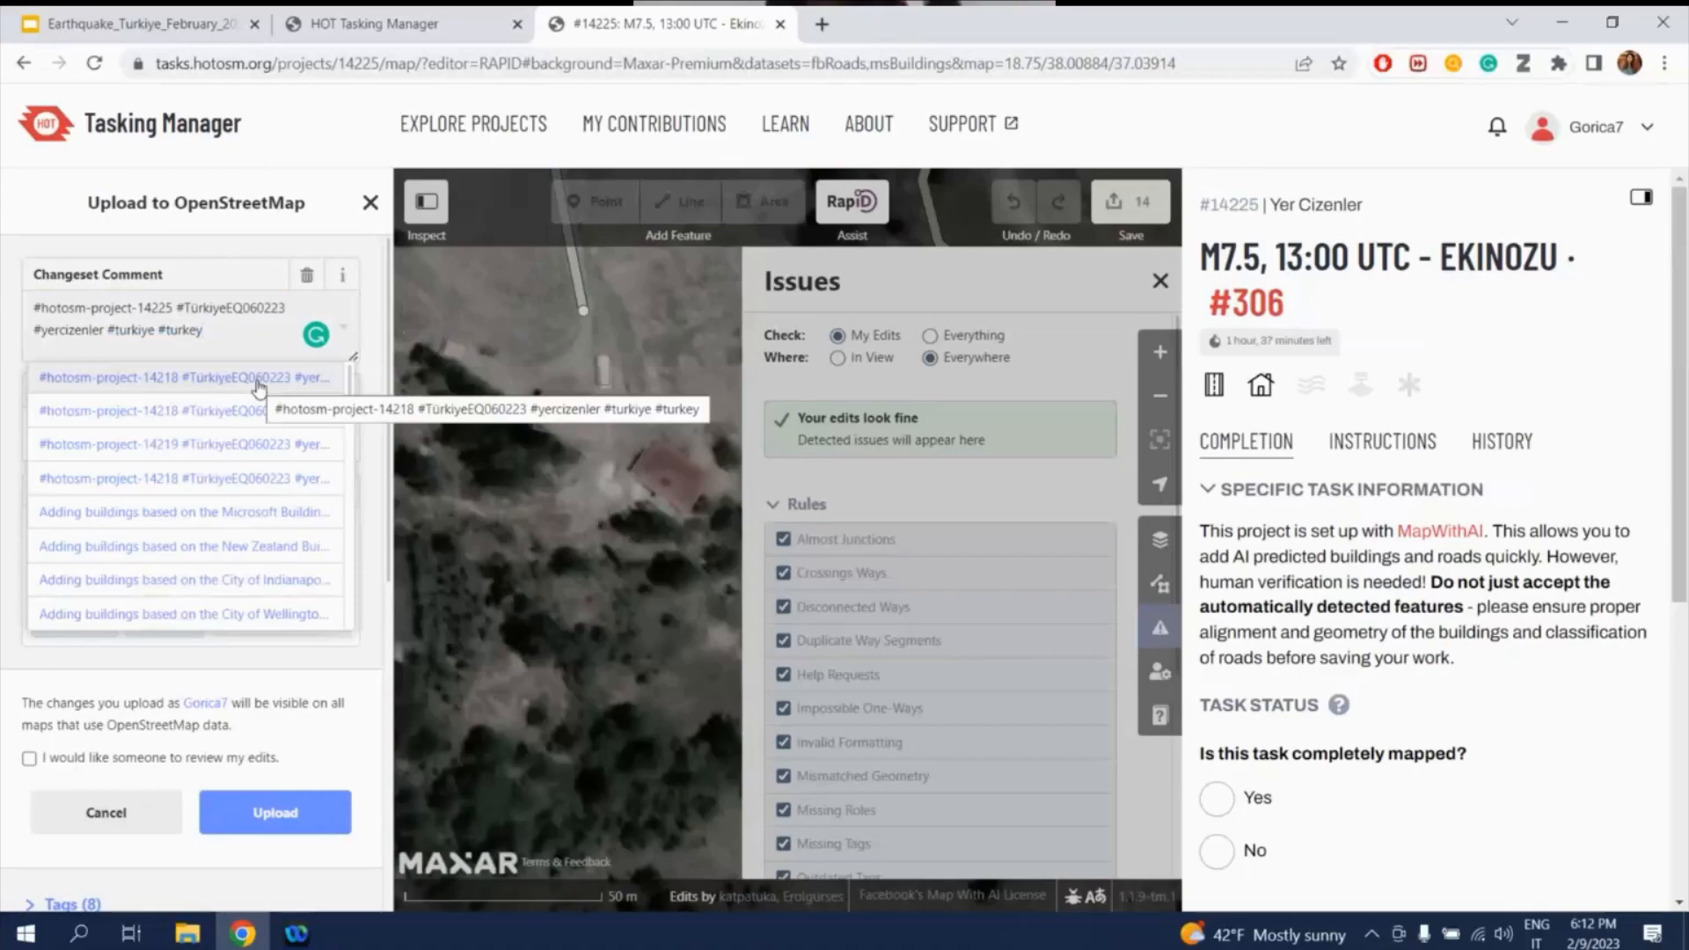
{"action": "key", "text": "Escape"}
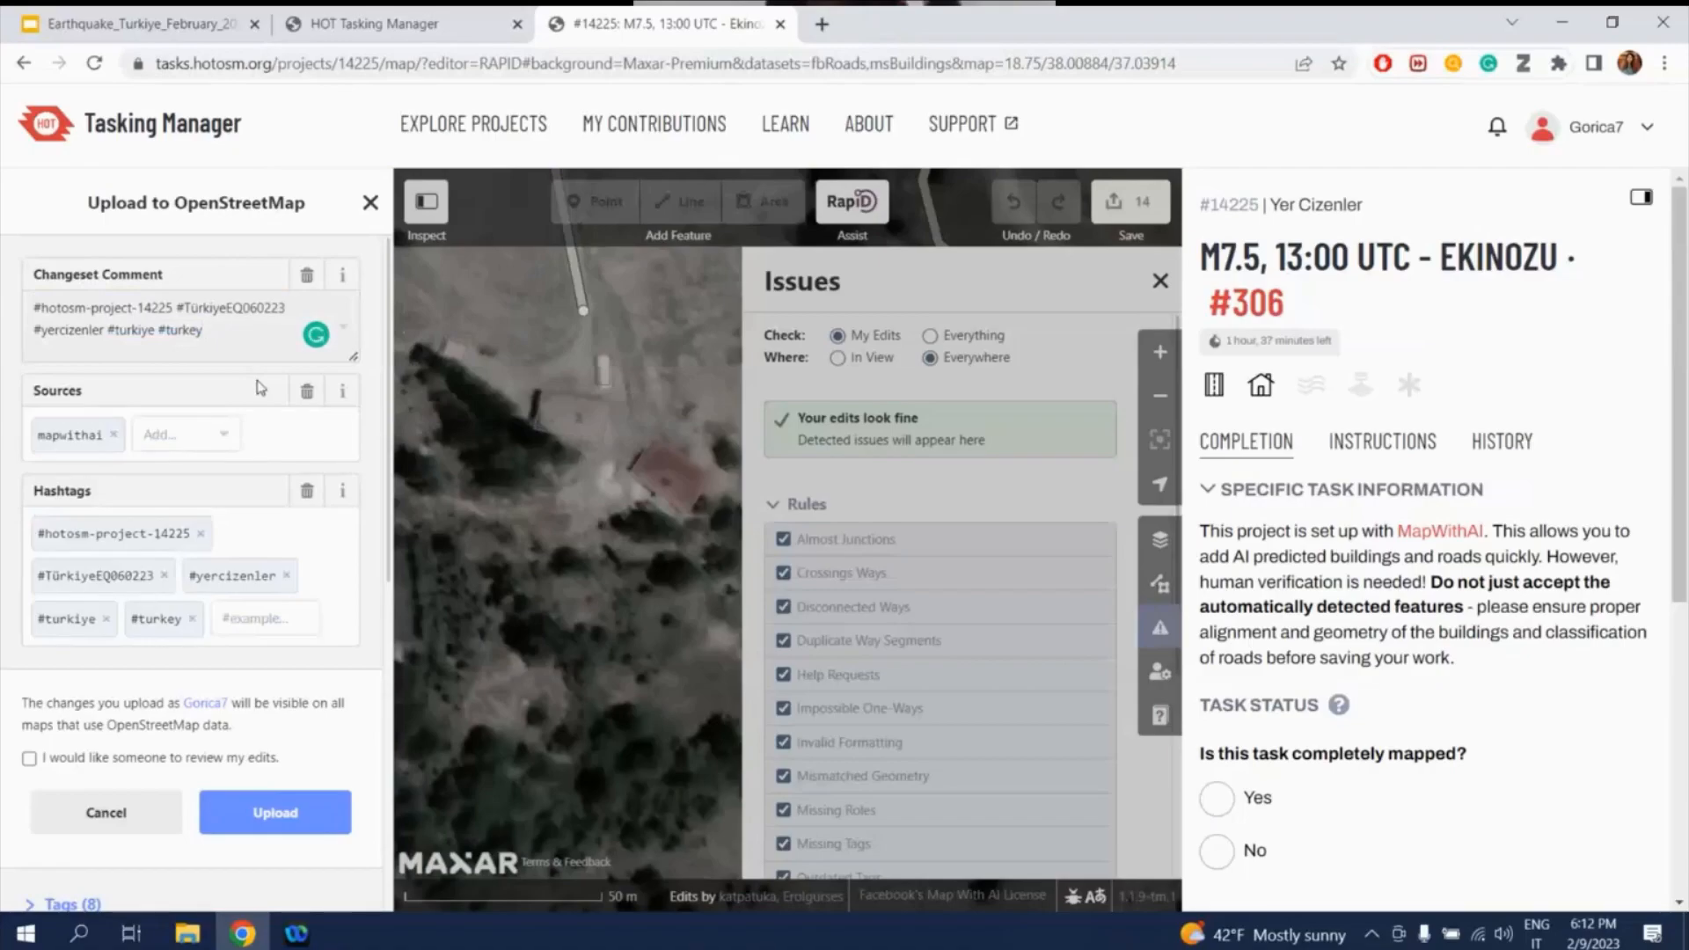
{"action": "type", "text": "#polimappers #polimappers_for_turkiye #youthmappers #rapid"}
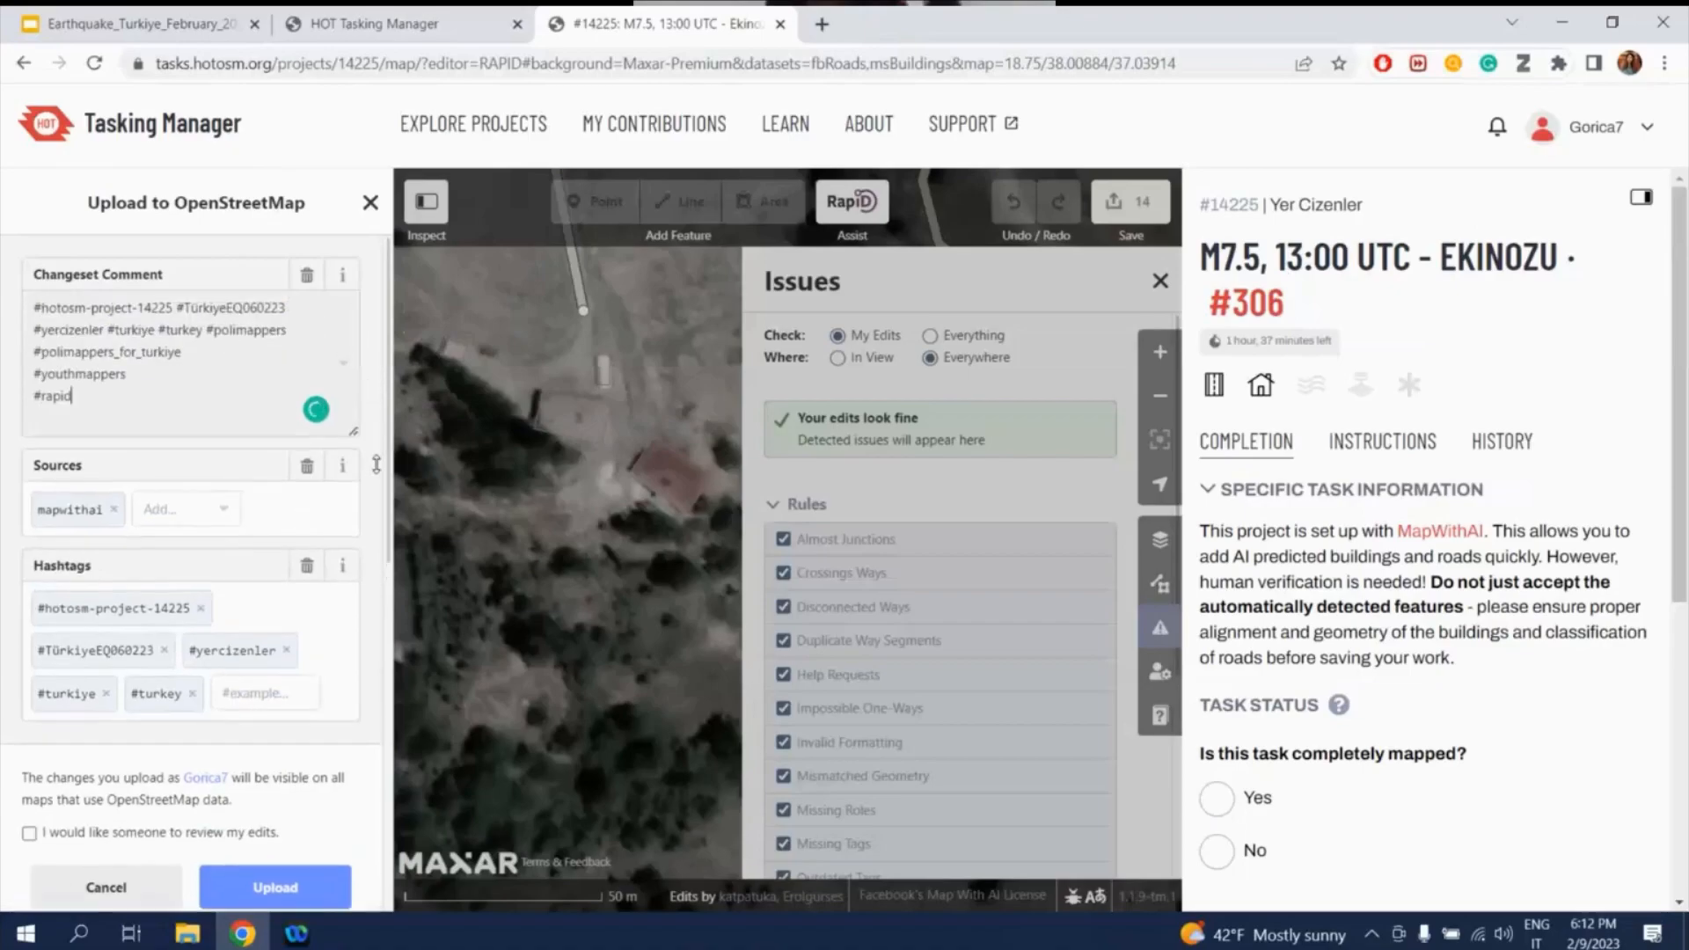
{"action": "left_click_drag", "start_coordinate": [207, 331], "coordinate": [216, 401]}
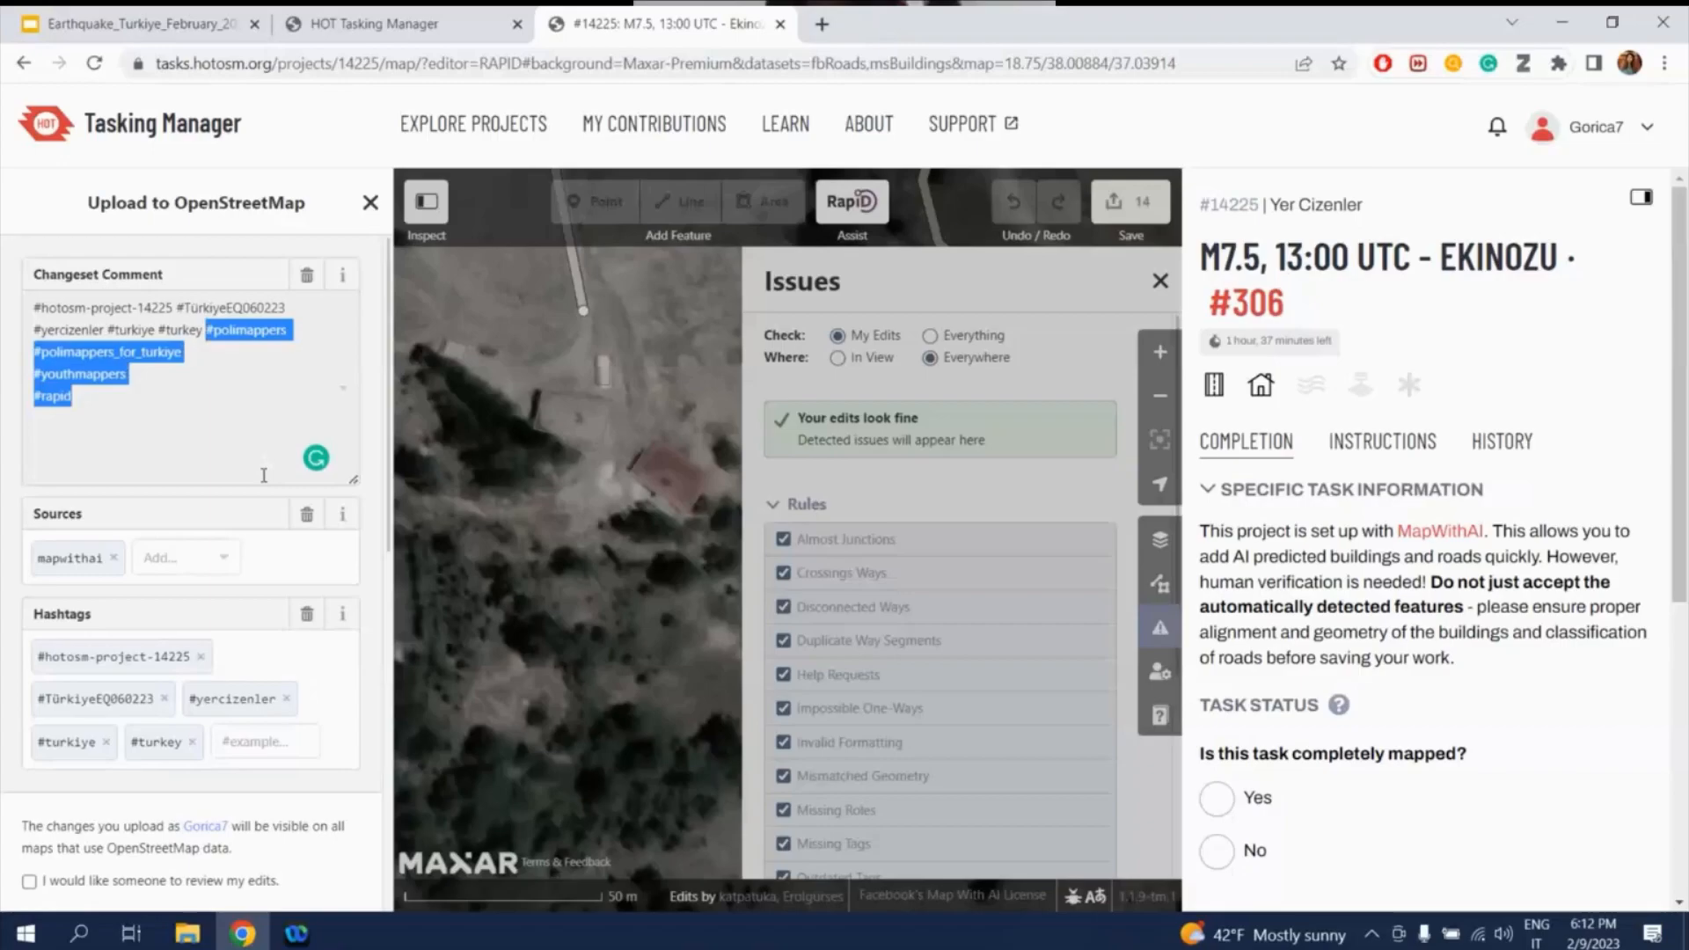
- Review the changeset's sources, hashtags and list of changes, and upload the edits to OpenStreetMap
{"action": "scroll", "coordinate": [264, 475], "scroll_direction": "down", "scroll_amount": 3}
{"action": "scroll", "coordinate": [260, 477], "scroll_direction": "up", "scroll_amount": 3}
{"action": "scroll", "coordinate": [220, 479], "scroll_direction": "down", "scroll_amount": 5}
{"action": "scroll", "coordinate": [187, 457], "scroll_direction": "up", "scroll_amount": 4}
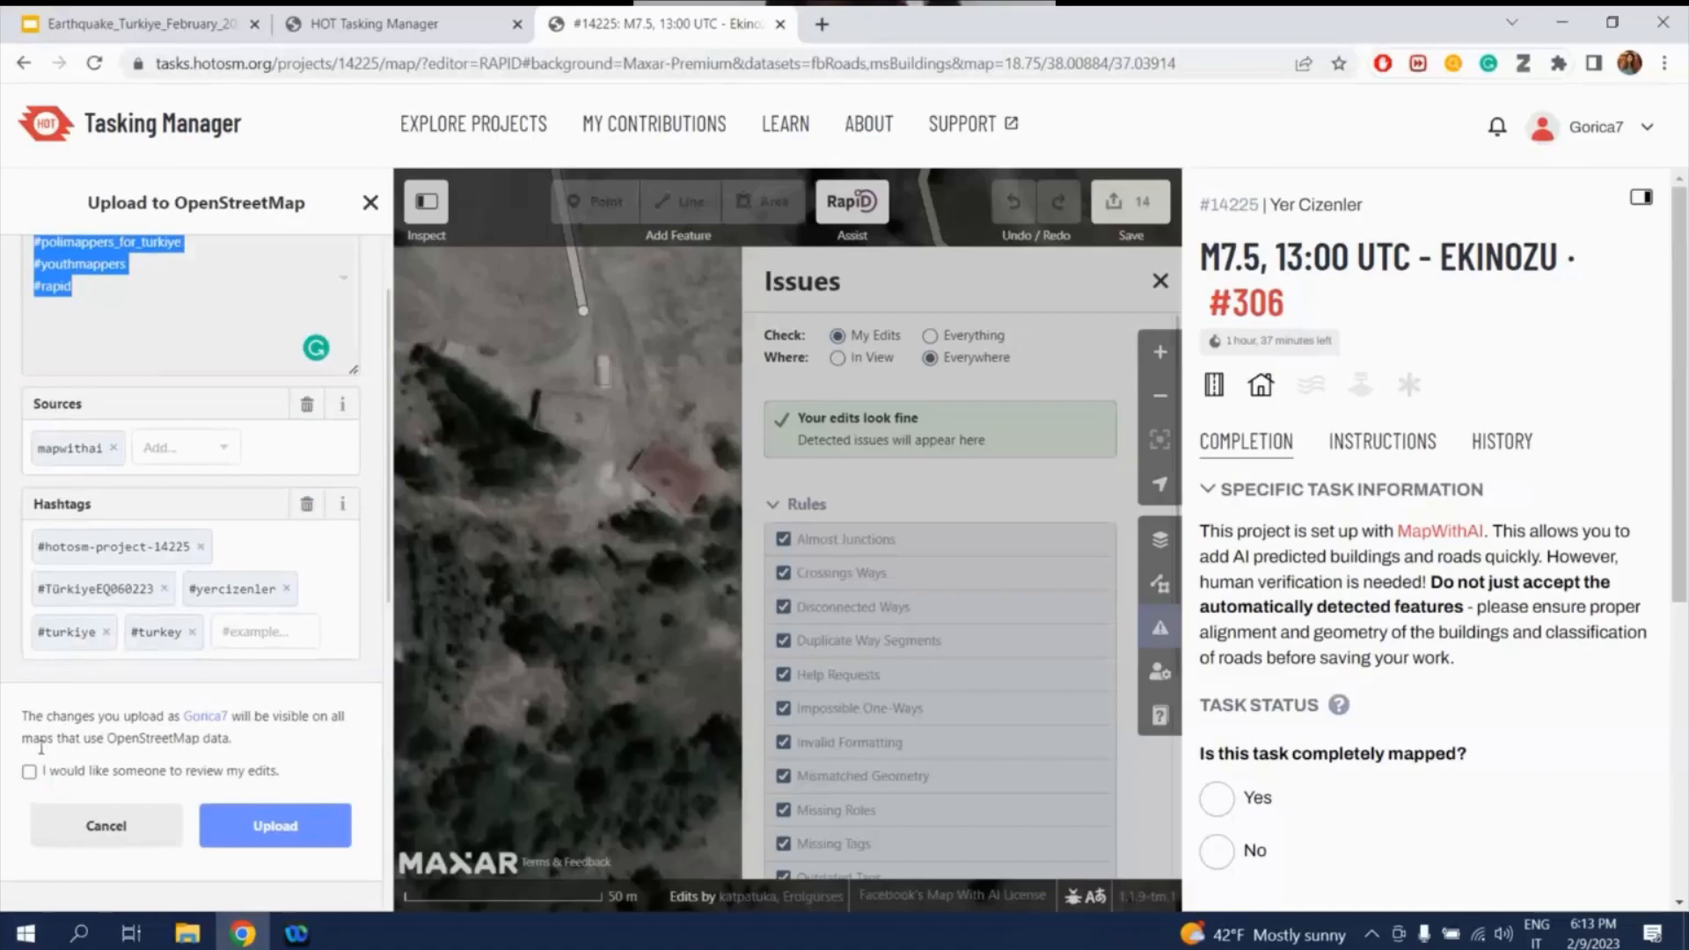
{"action": "scroll", "coordinate": [176, 680], "scroll_direction": "down", "scroll_amount": 3}
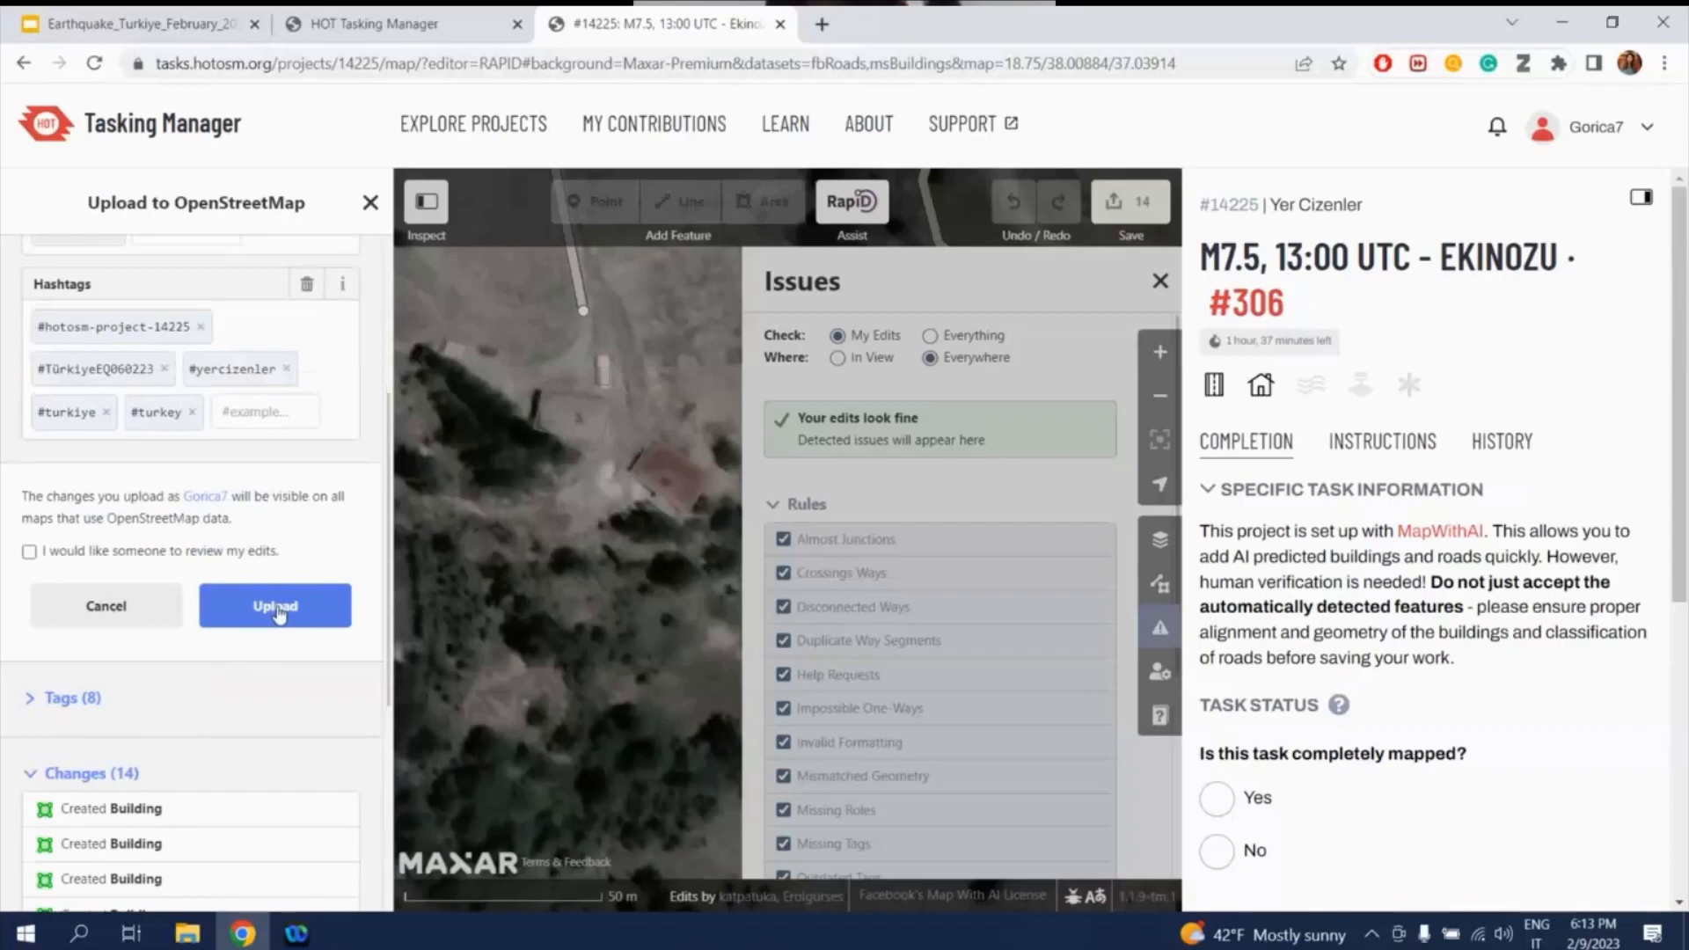
{"action": "left_click", "coordinate": [277, 613]}
{"action": "left_click", "coordinate": [275, 723]}
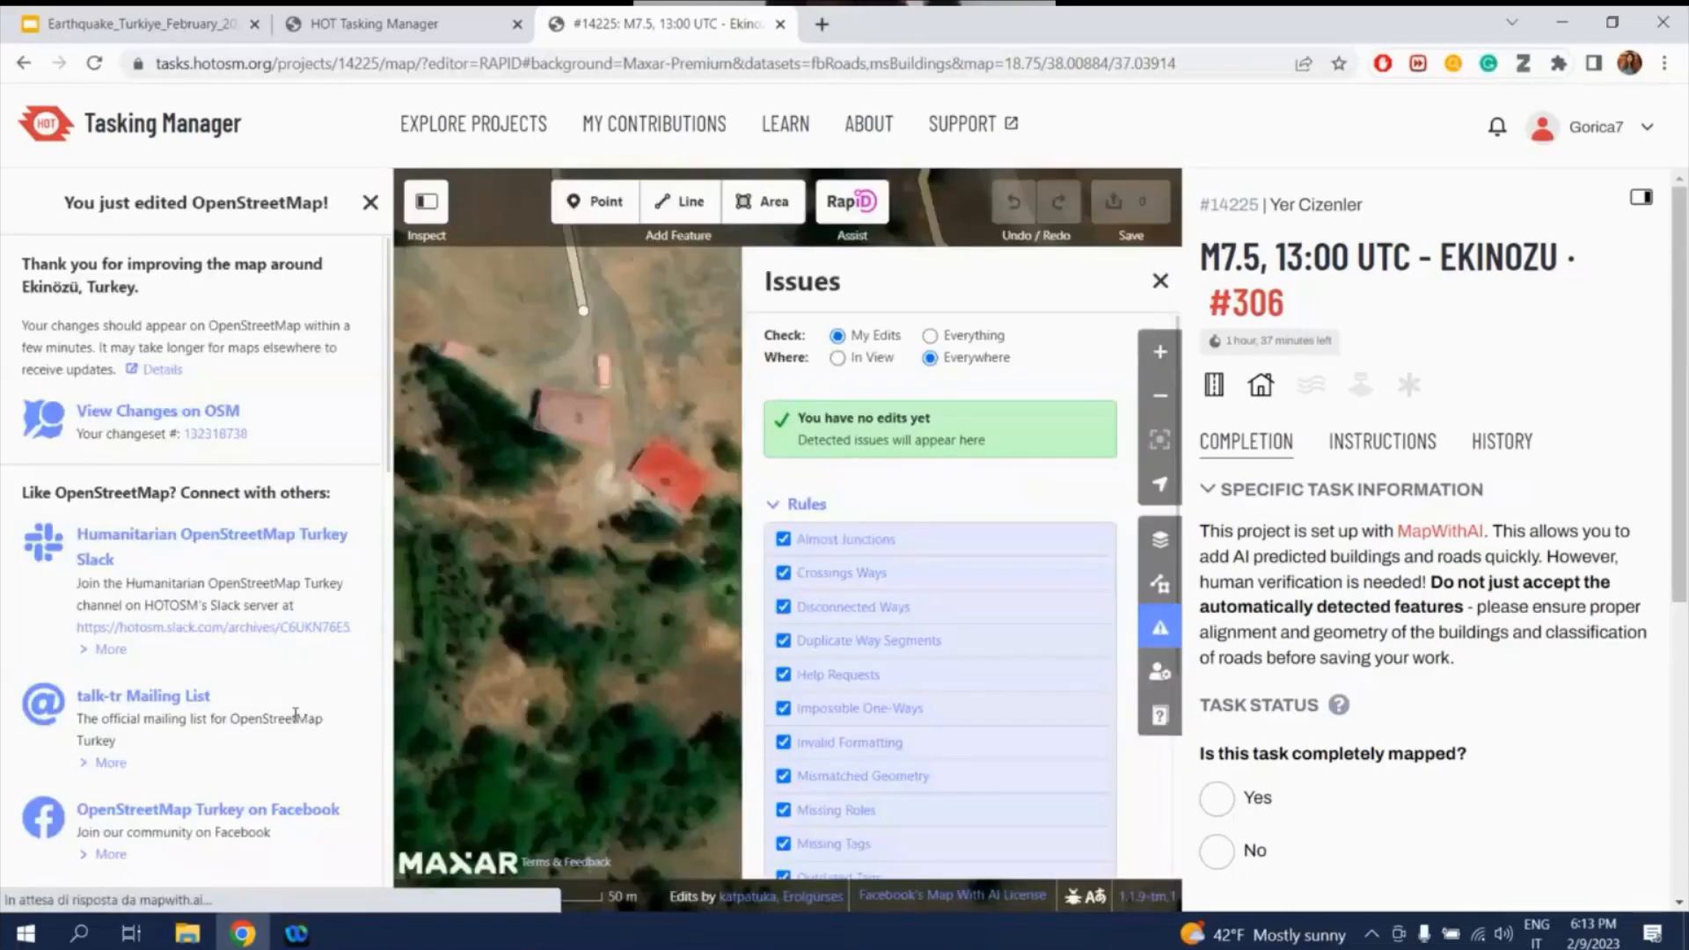
- Close the Issues and upload confirmation panels, and look over the area around the uploaded buildings
{"action": "left_click", "coordinate": [1160, 282]}
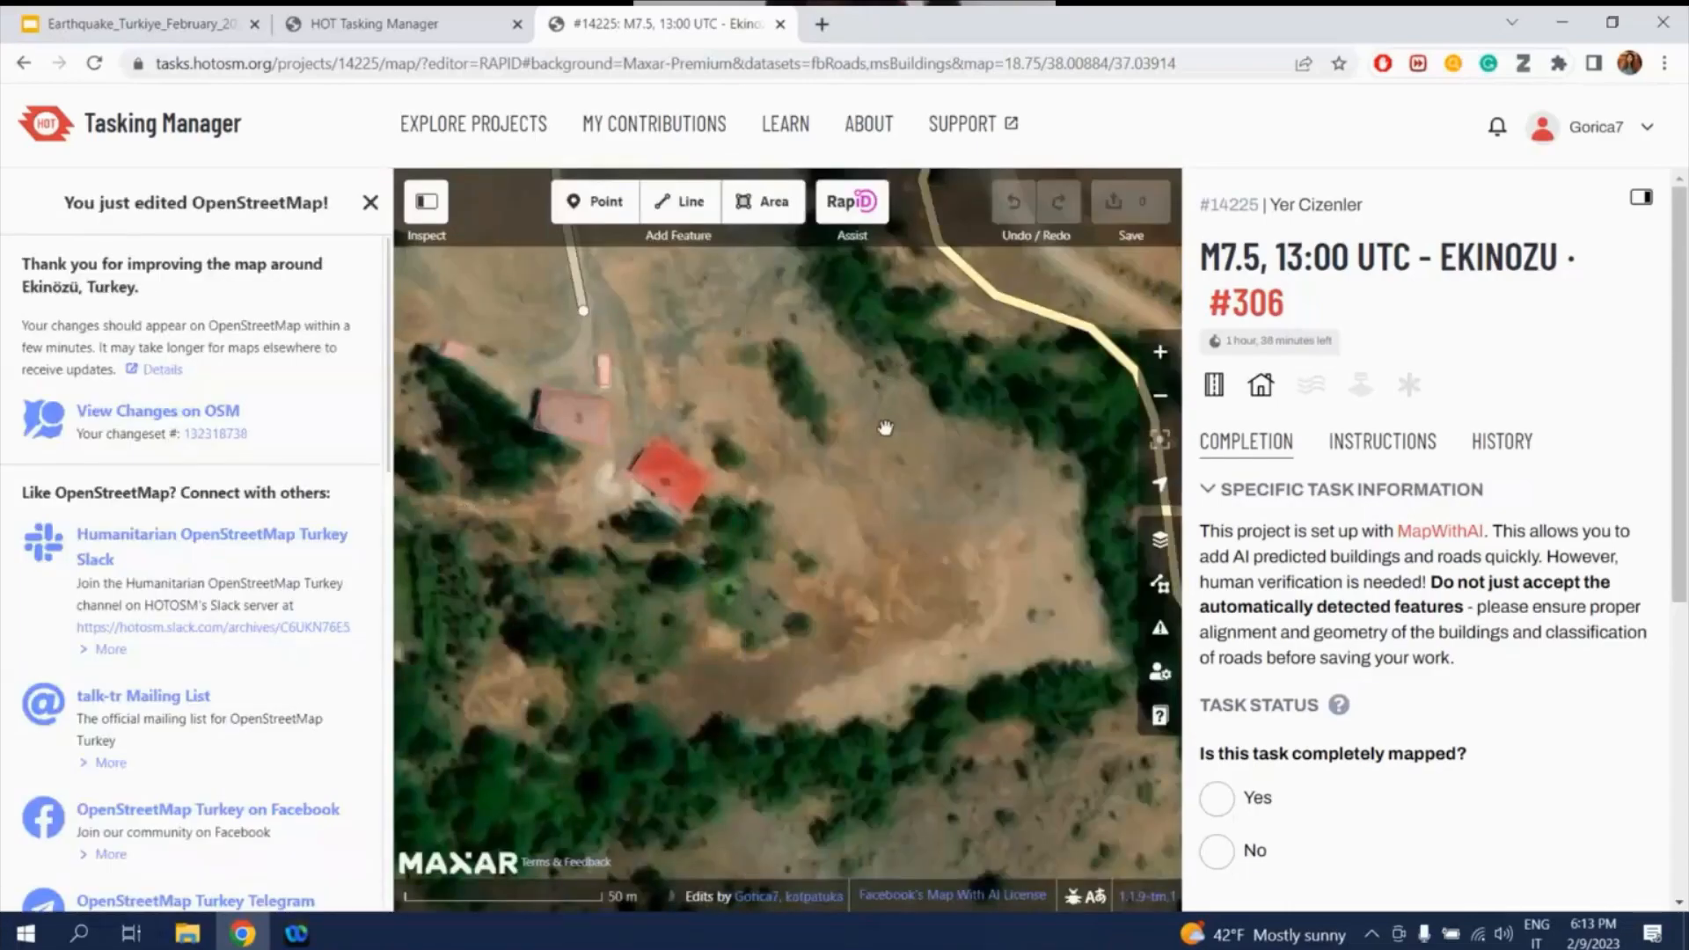
{"action": "scroll", "coordinate": [913, 647], "scroll_direction": "down", "scroll_amount": 1}
{"action": "left_click_drag", "start_coordinate": [745, 376], "coordinate": [823, 569]}
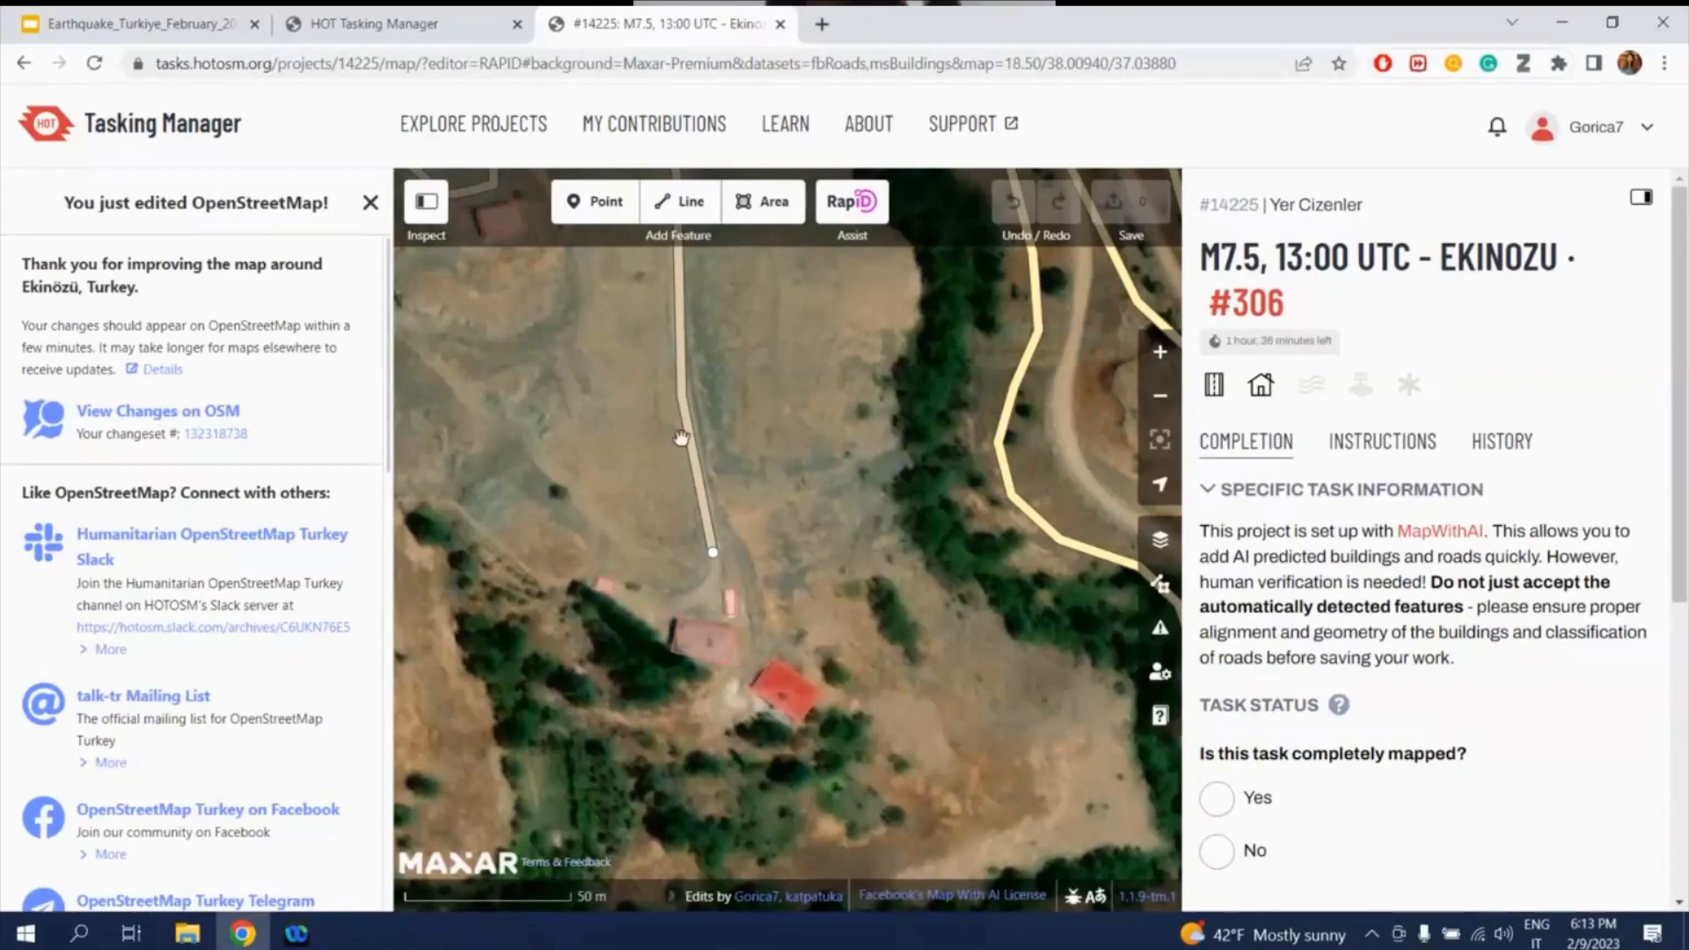
{"action": "left_click", "coordinate": [378, 219]}
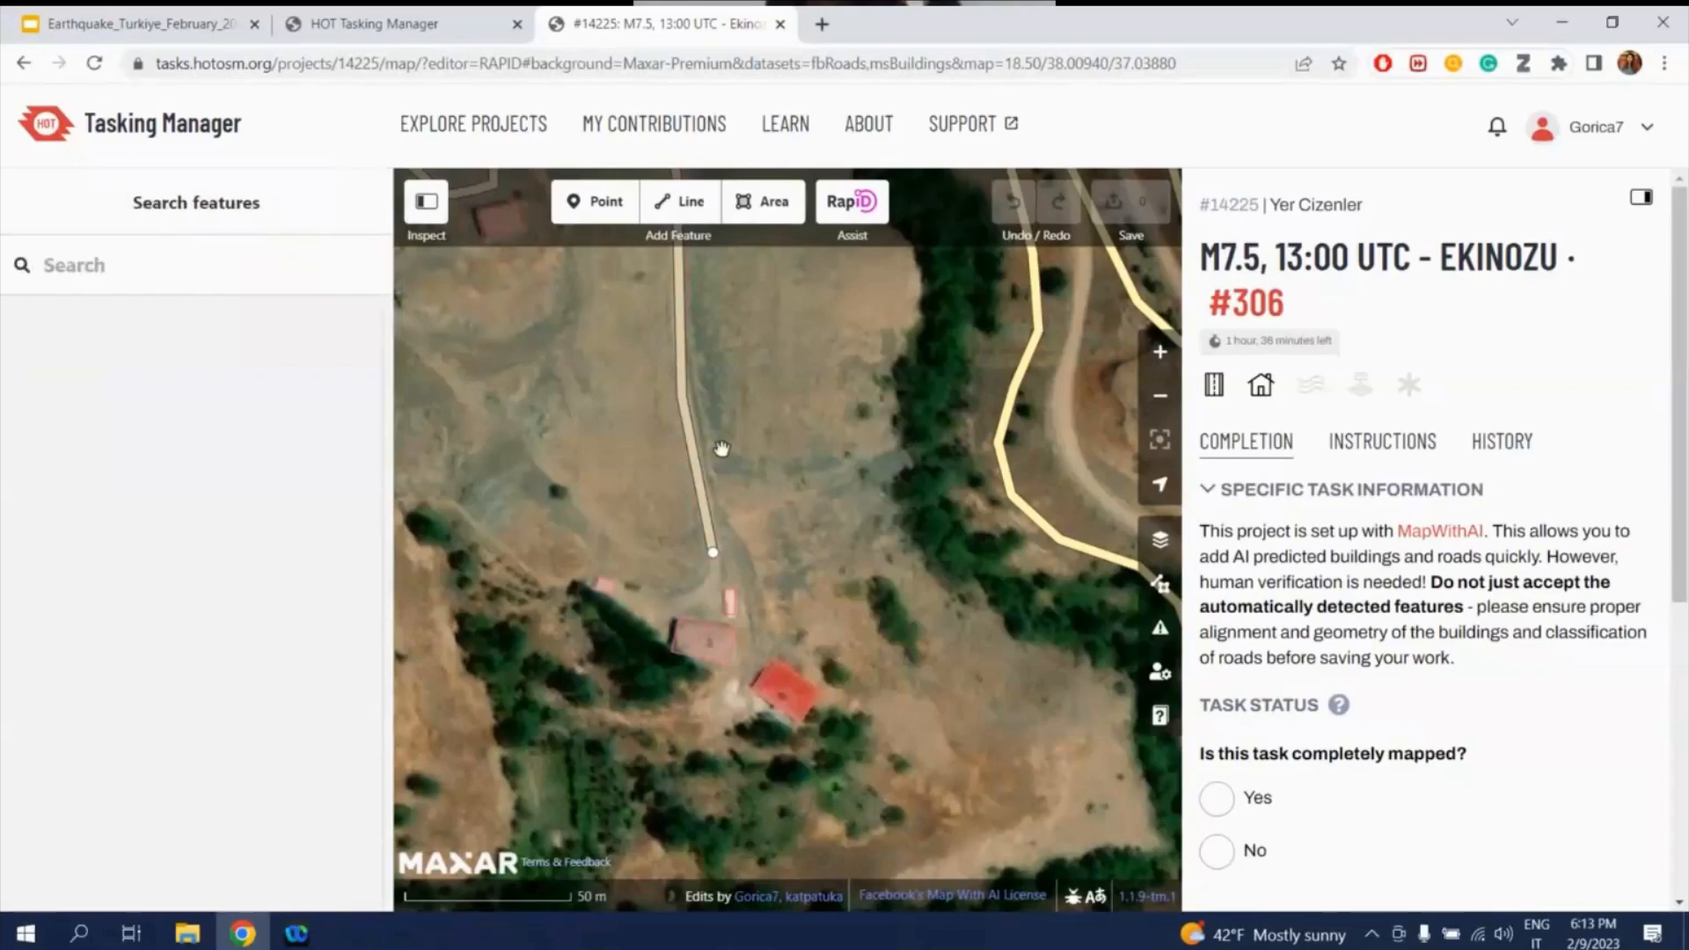
{"action": "scroll", "coordinate": [730, 450], "scroll_direction": "down", "scroll_amount": 2}
{"action": "scroll", "coordinate": [730, 450], "scroll_direction": "down", "scroll_amount": 4}
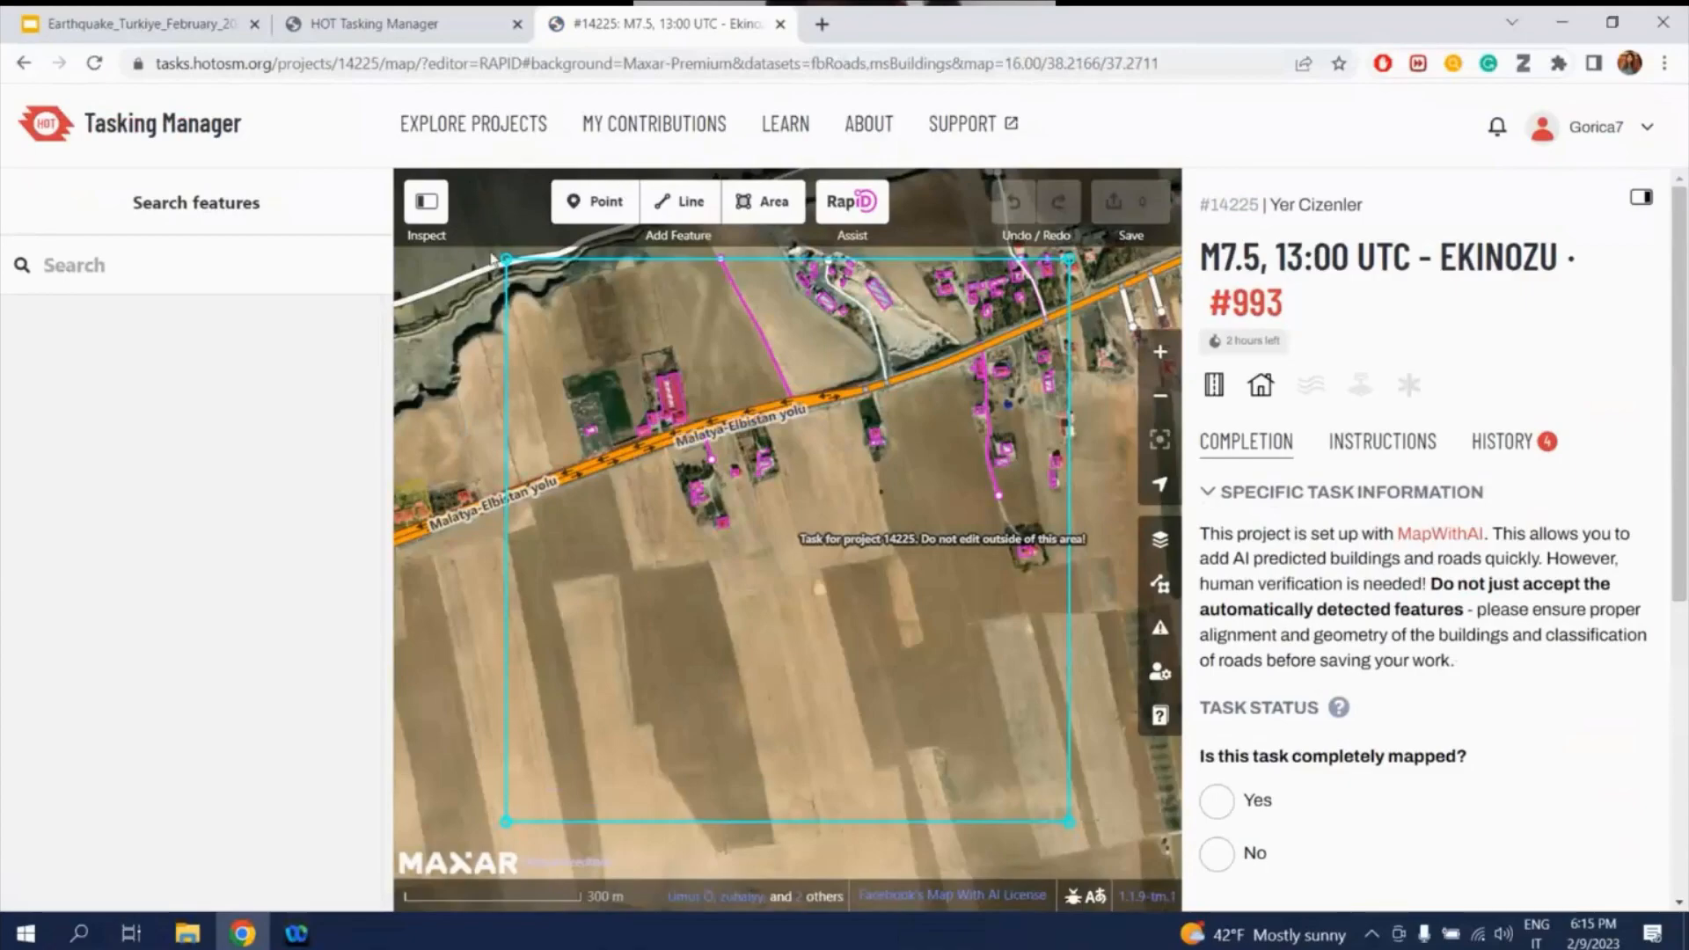
- Review the completion details of task #993, leave its comment blank, and mark the task as completely mapped
{"action": "left_click", "coordinate": [498, 326]}
{"action": "scroll", "coordinate": [1496, 528], "scroll_direction": "down", "scroll_amount": 5}
{"action": "scroll", "coordinate": [1495, 581], "scroll_direction": "up", "scroll_amount": 3}
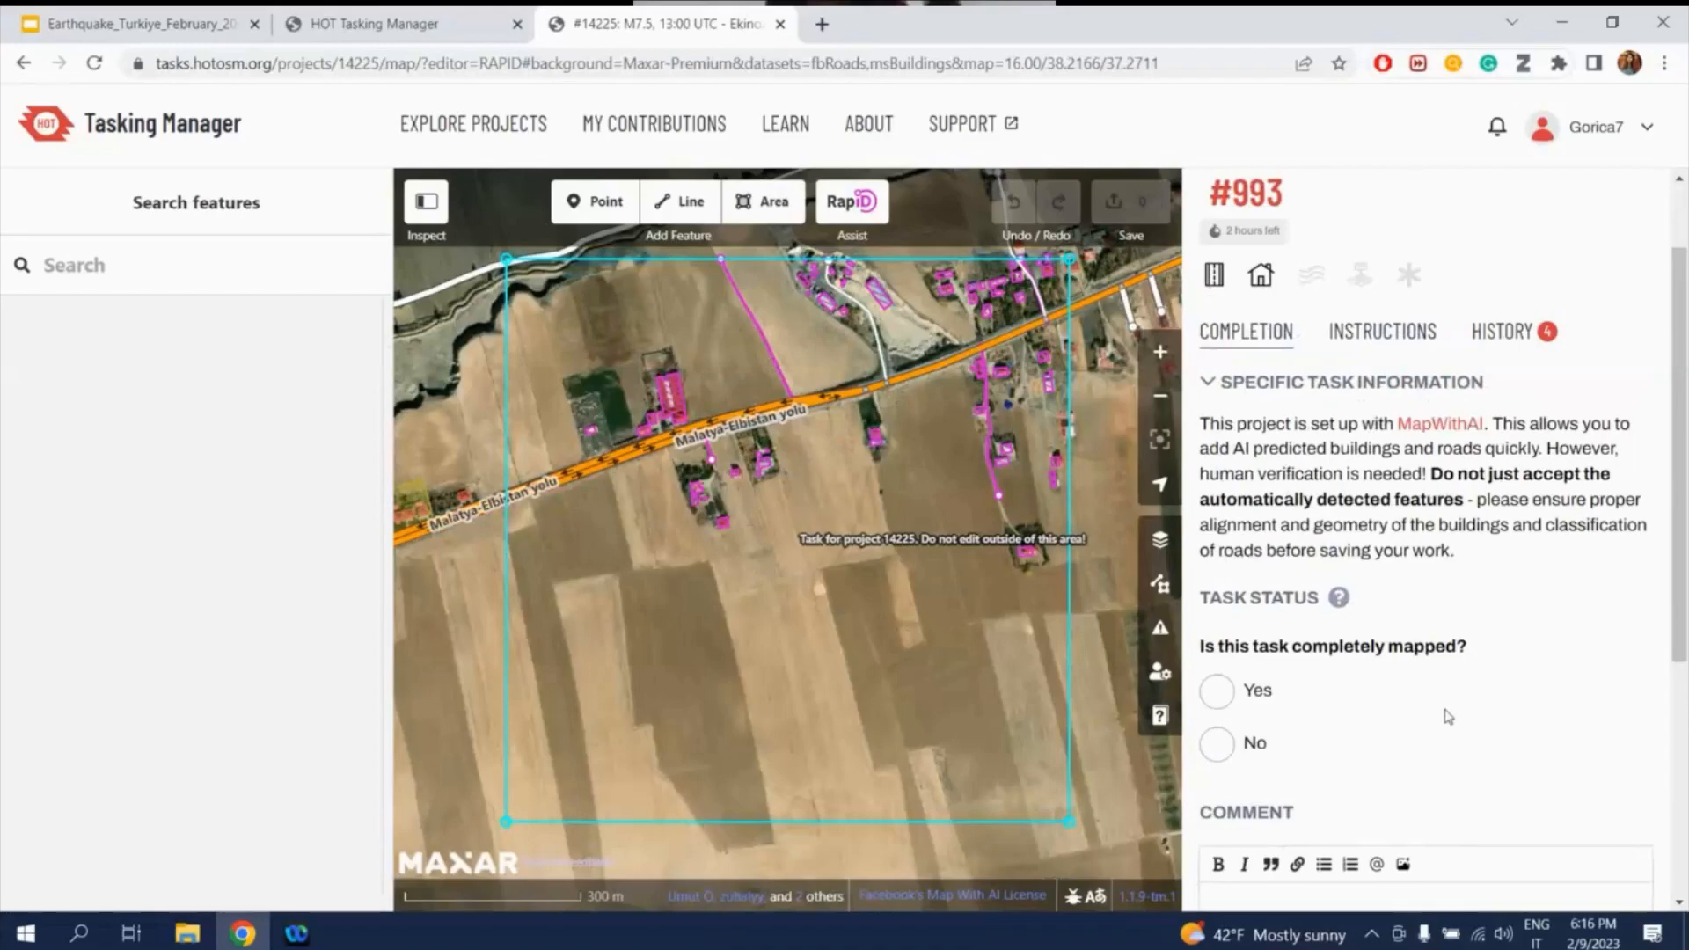
{"action": "scroll", "coordinate": [1451, 708], "scroll_direction": "down", "scroll_amount": 3}
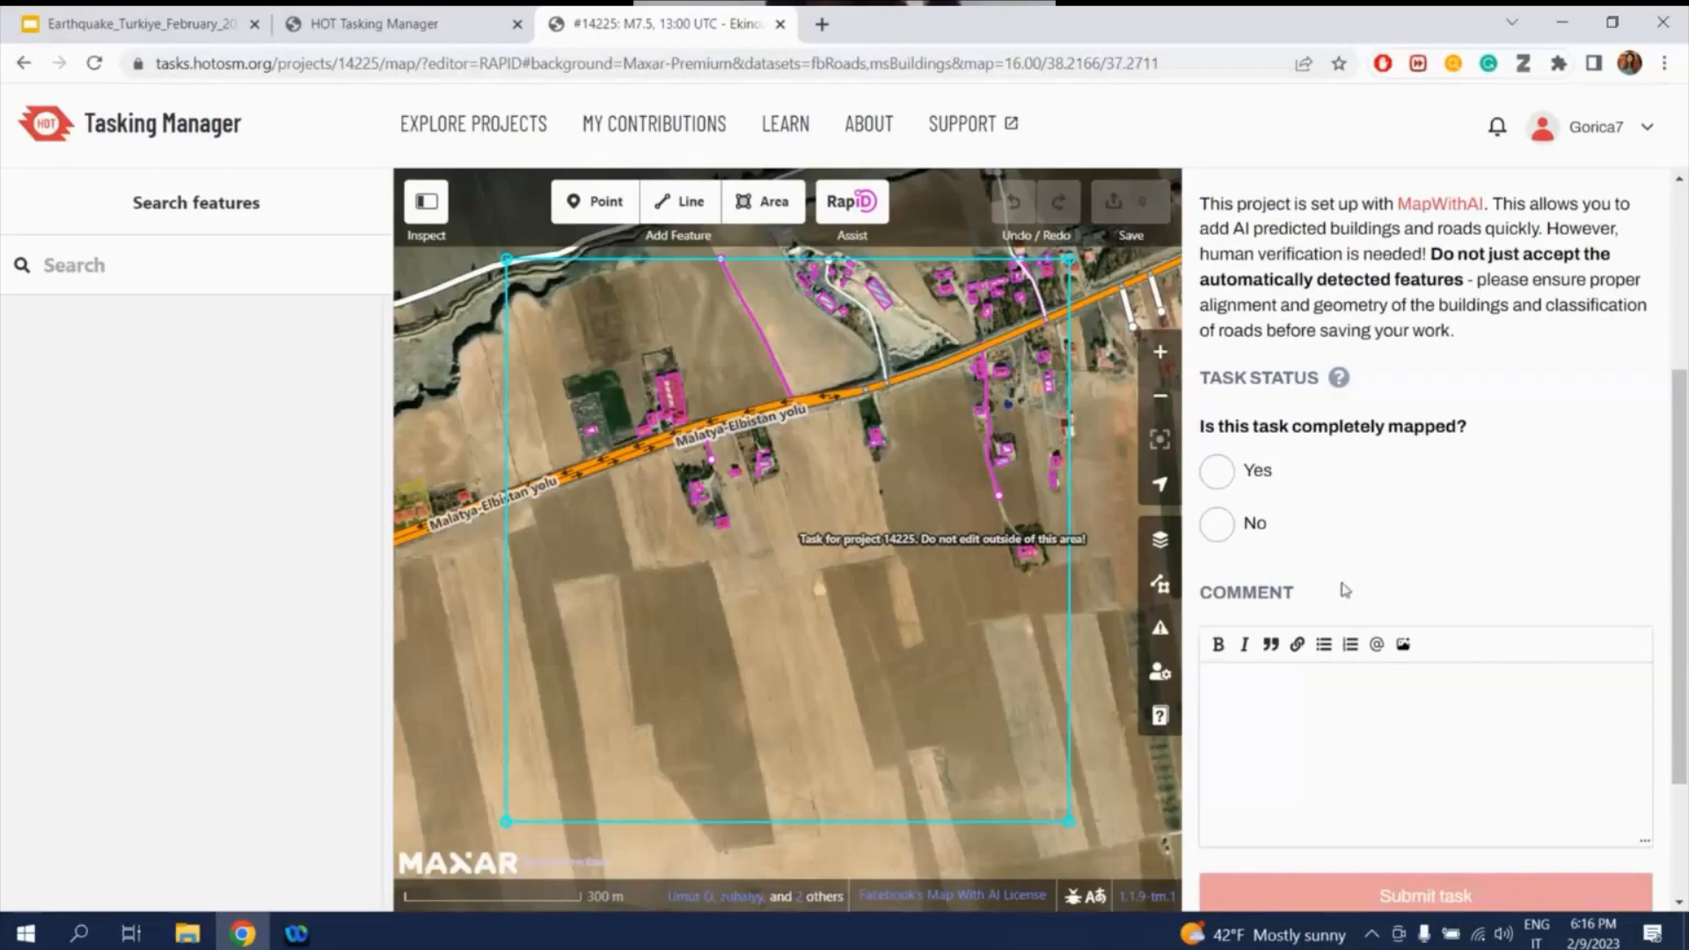
{"action": "left_click", "coordinate": [1333, 679]}
{"action": "left_click", "coordinate": [1306, 788]}
{"action": "left_click", "coordinate": [1218, 486]}
{"action": "scroll", "coordinate": [1298, 434], "scroll_direction": "down", "scroll_amount": 2}
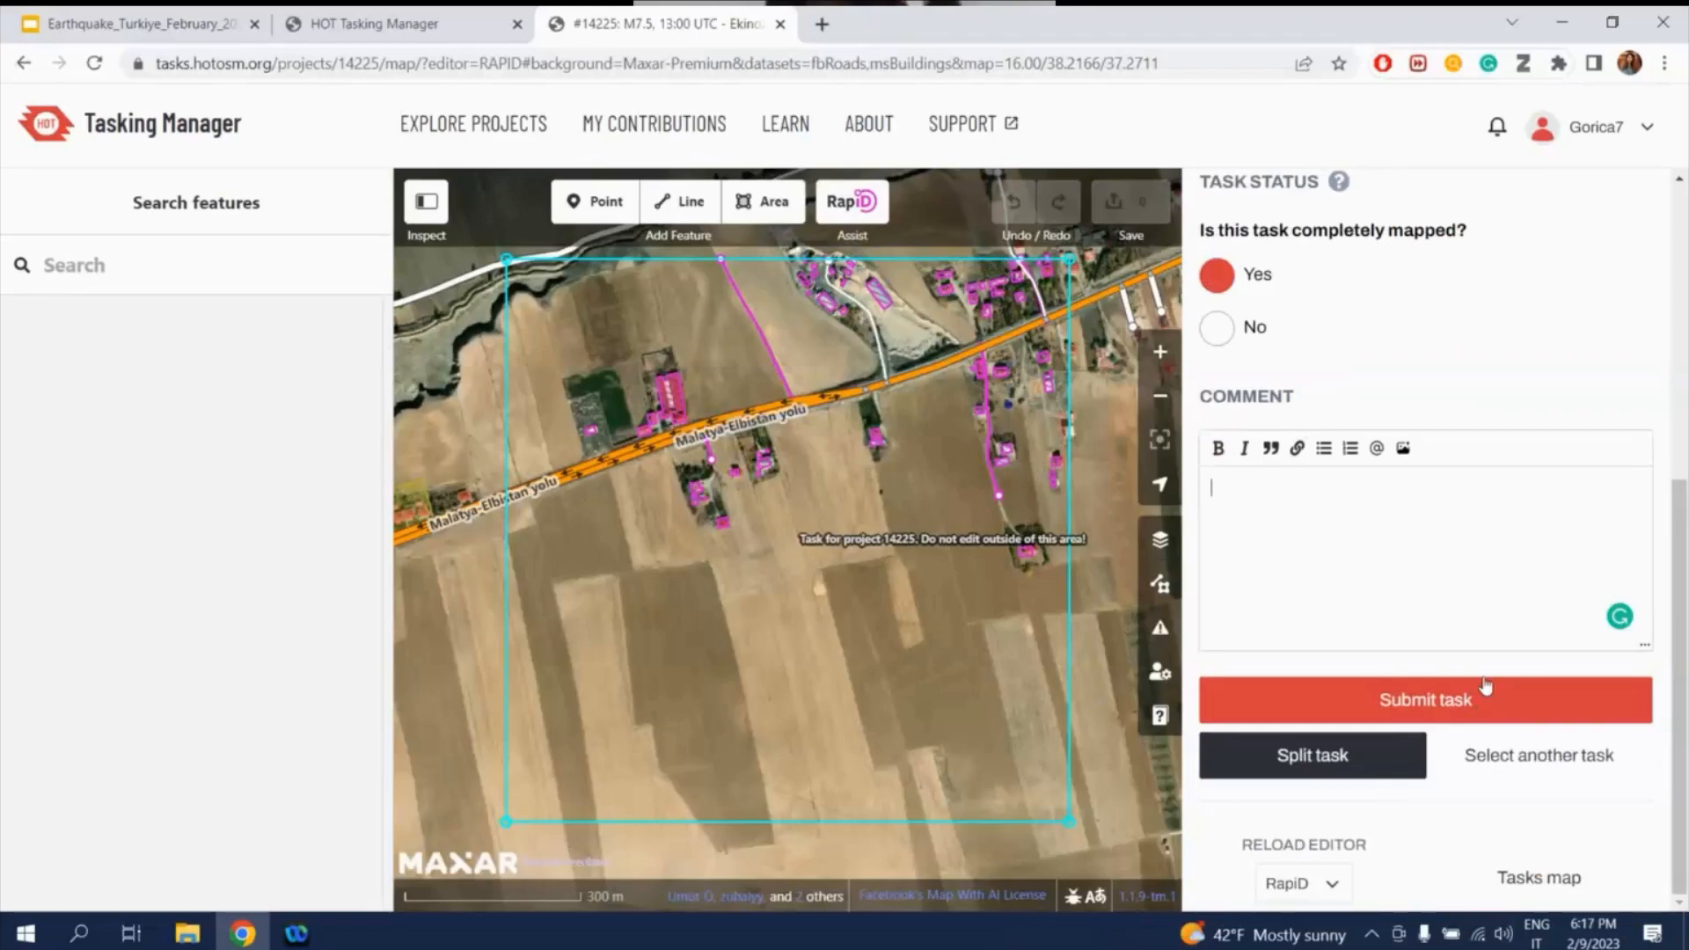
- Examine the AI-detected buildings and roads north of Malatya-Elbistan yolu near the task's northern boundary
{"action": "scroll", "coordinate": [754, 493], "scroll_direction": "up", "scroll_amount": 1}
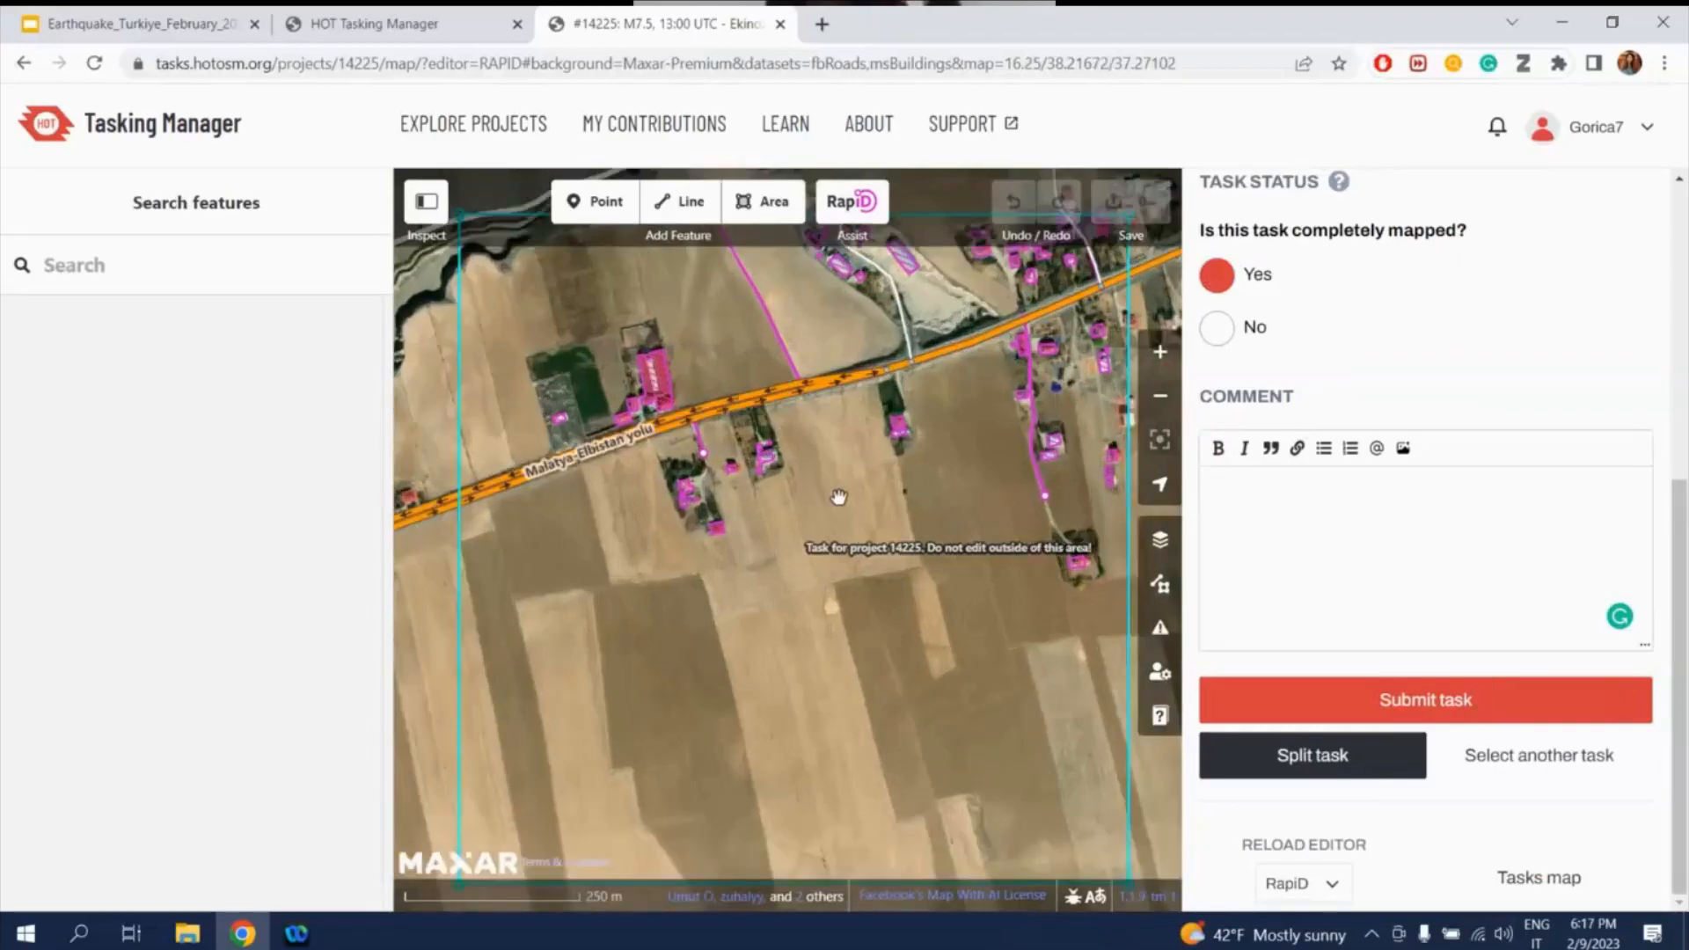
{"action": "scroll", "coordinate": [835, 493], "scroll_direction": "down", "scroll_amount": 1}
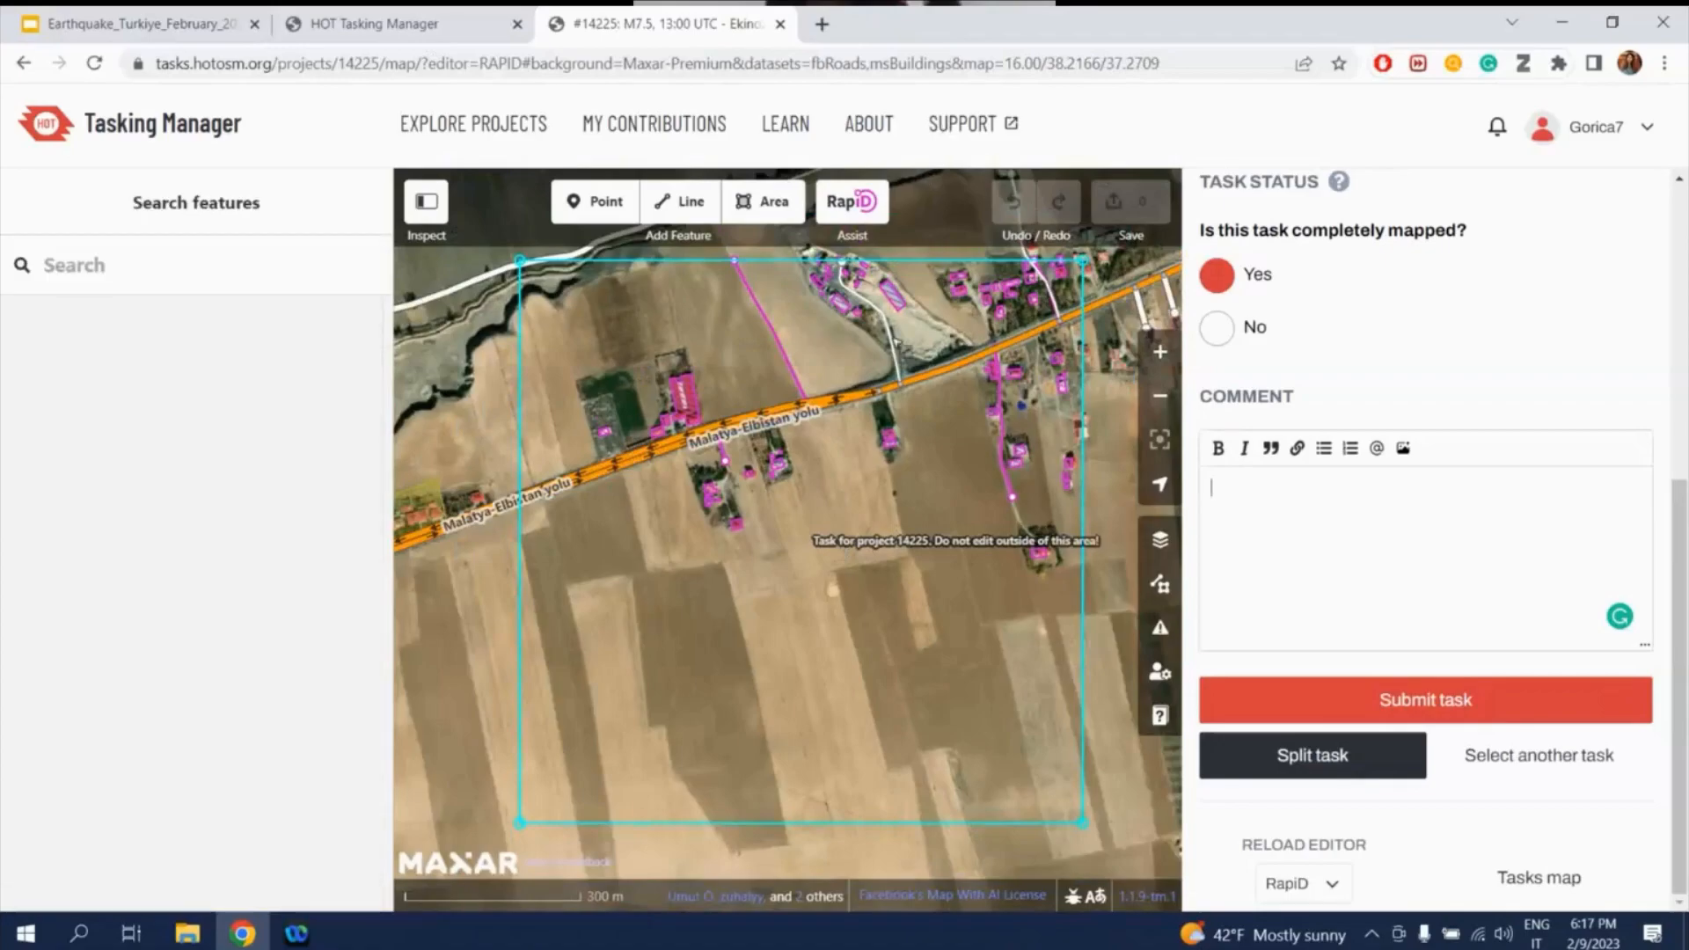
{"action": "scroll", "coordinate": [926, 284], "scroll_direction": "up", "scroll_amount": 1}
{"action": "scroll", "coordinate": [926, 283], "scroll_direction": "up", "scroll_amount": 1}
{"action": "left_click_drag", "start_coordinate": [906, 286], "coordinate": [855, 430]}
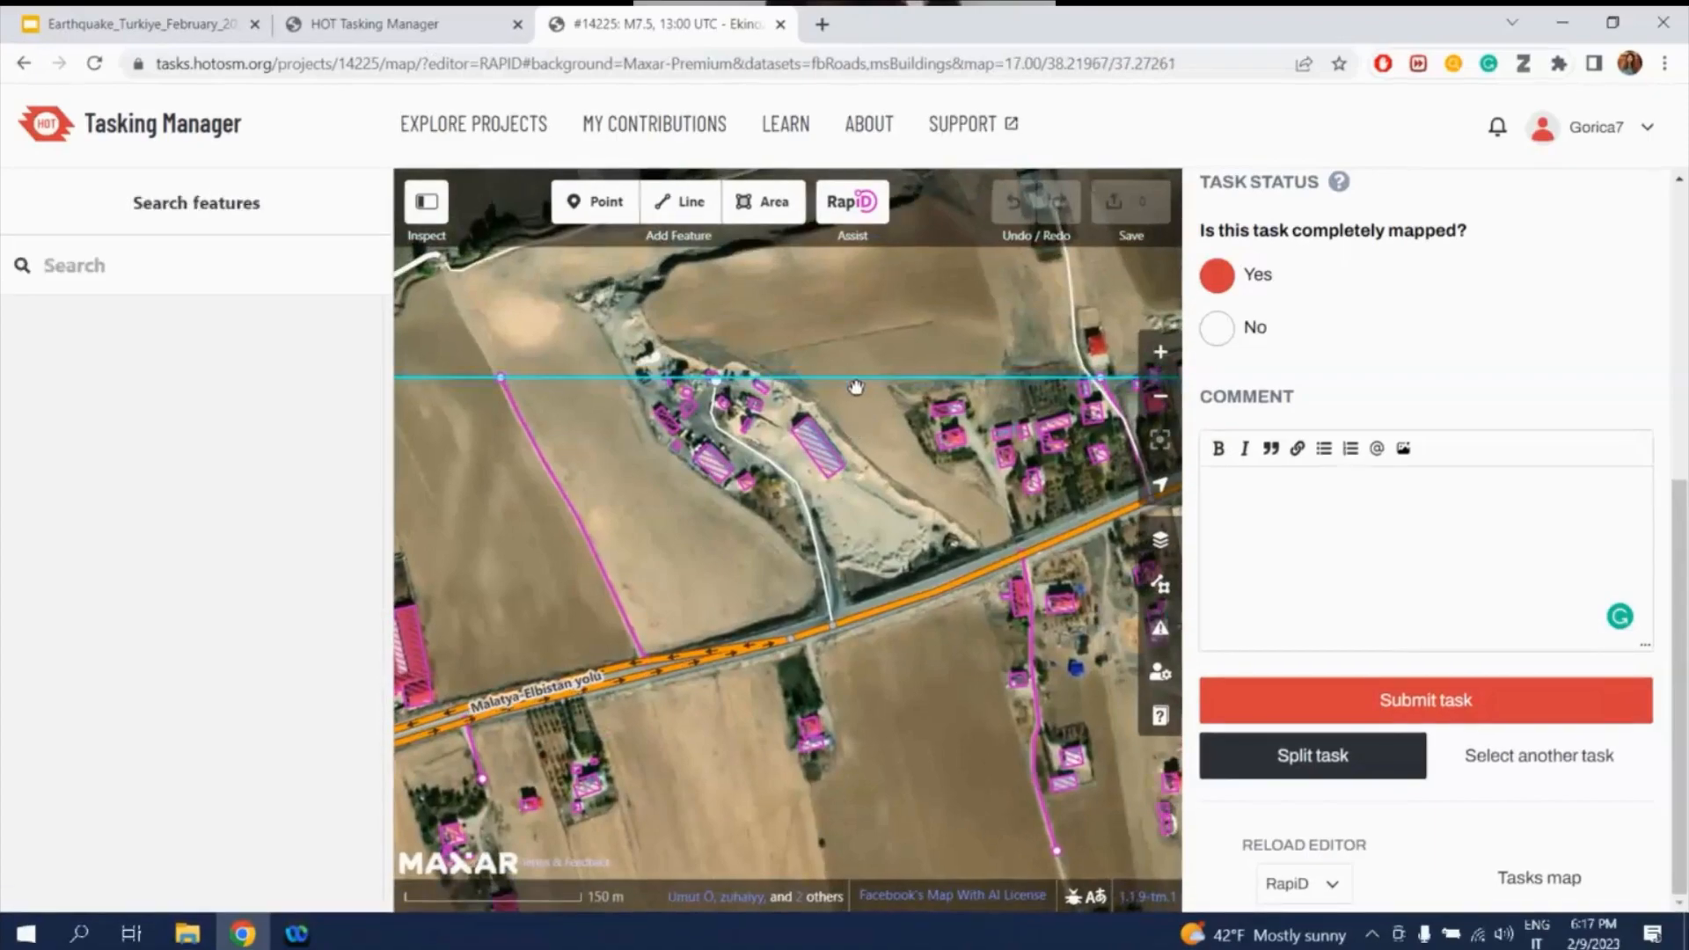
{"action": "scroll", "coordinate": [858, 286], "scroll_direction": "down", "scroll_amount": 1}
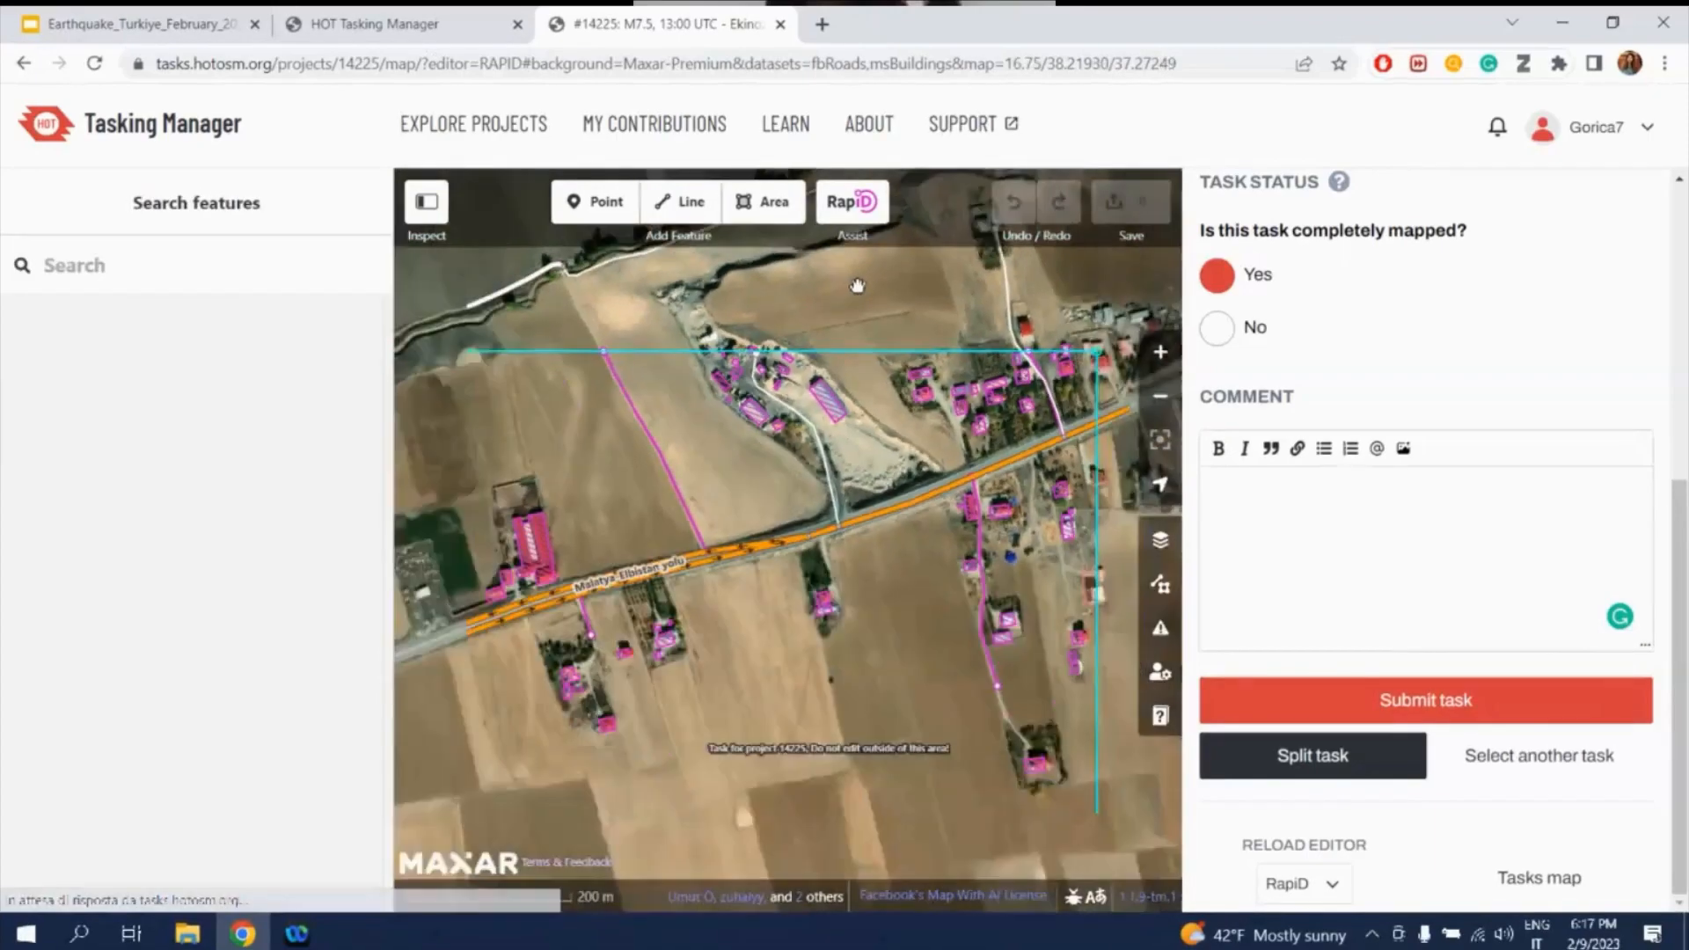
{"action": "scroll", "coordinate": [835, 286], "scroll_direction": "down", "scroll_amount": 2}
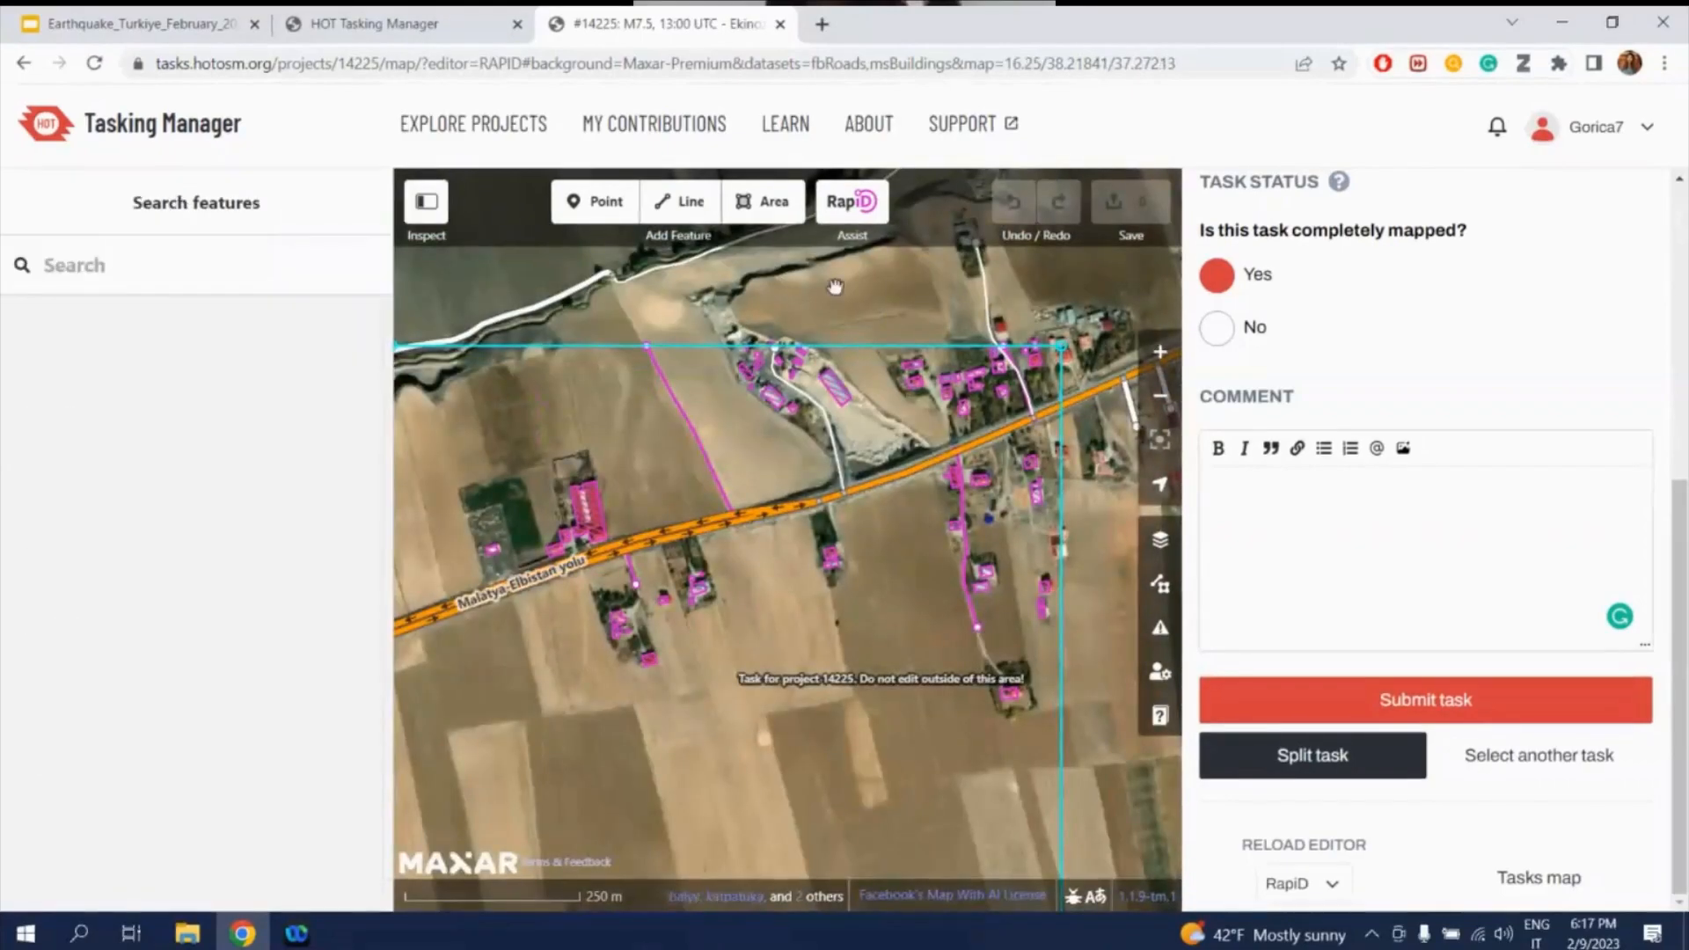
{"action": "scroll", "coordinate": [886, 351], "scroll_direction": "up", "scroll_amount": 5}
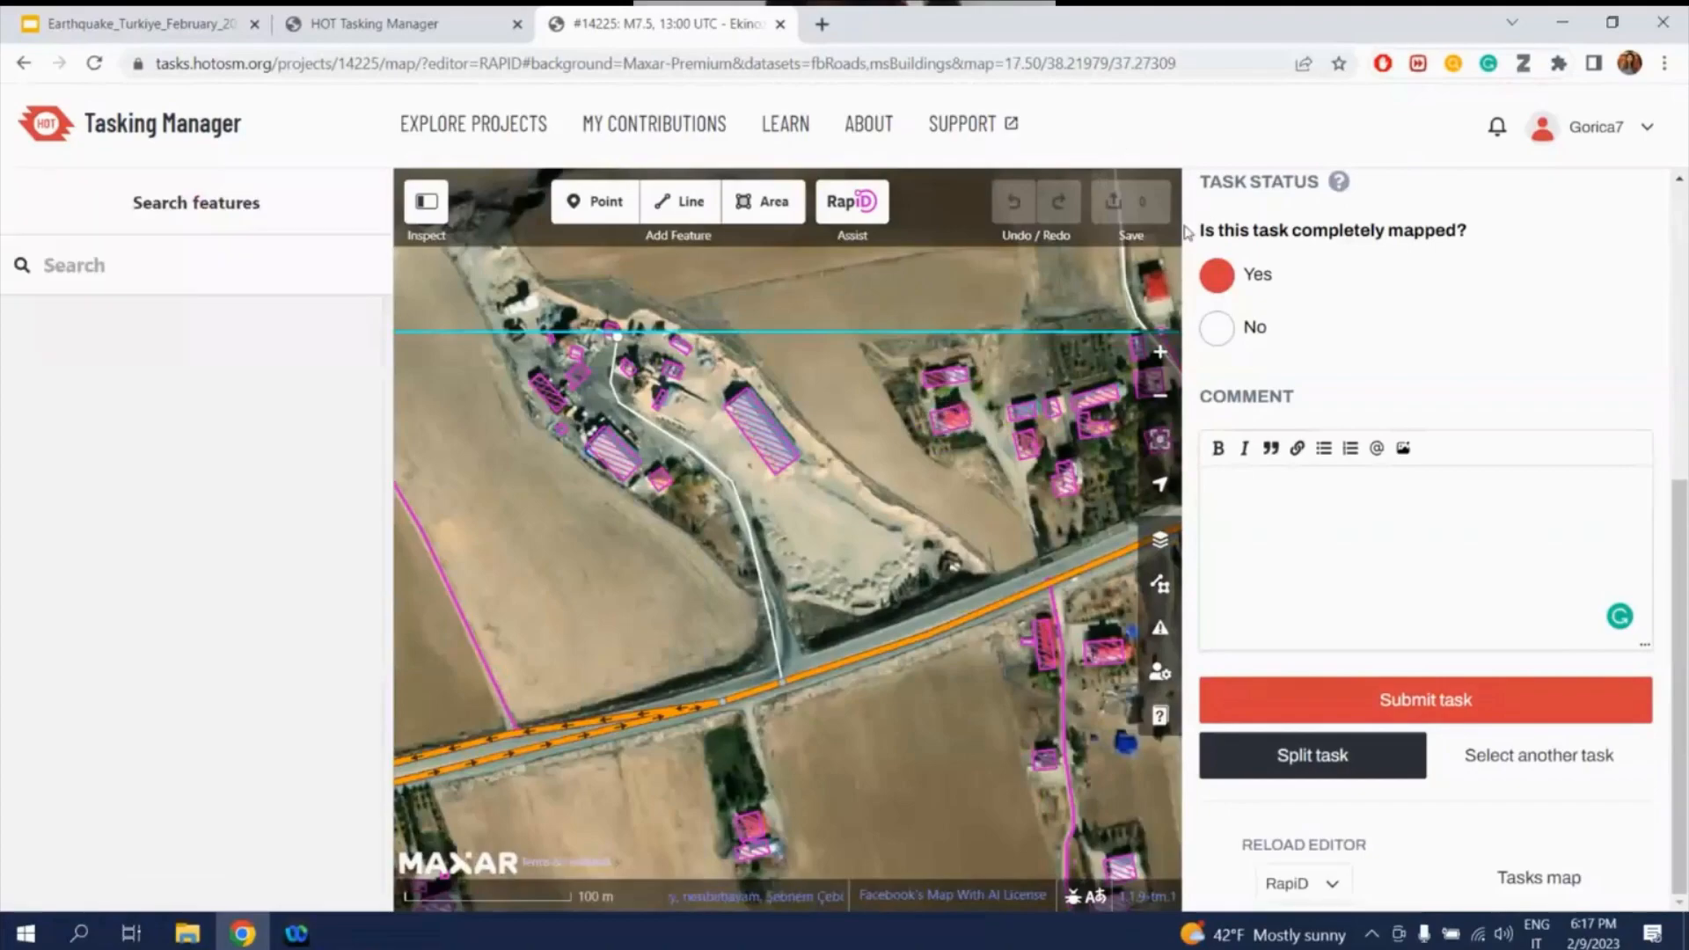
- Accept the large detected Microsoft building in the quarry-like area north of the main road
{"action": "left_click", "coordinate": [791, 447]}
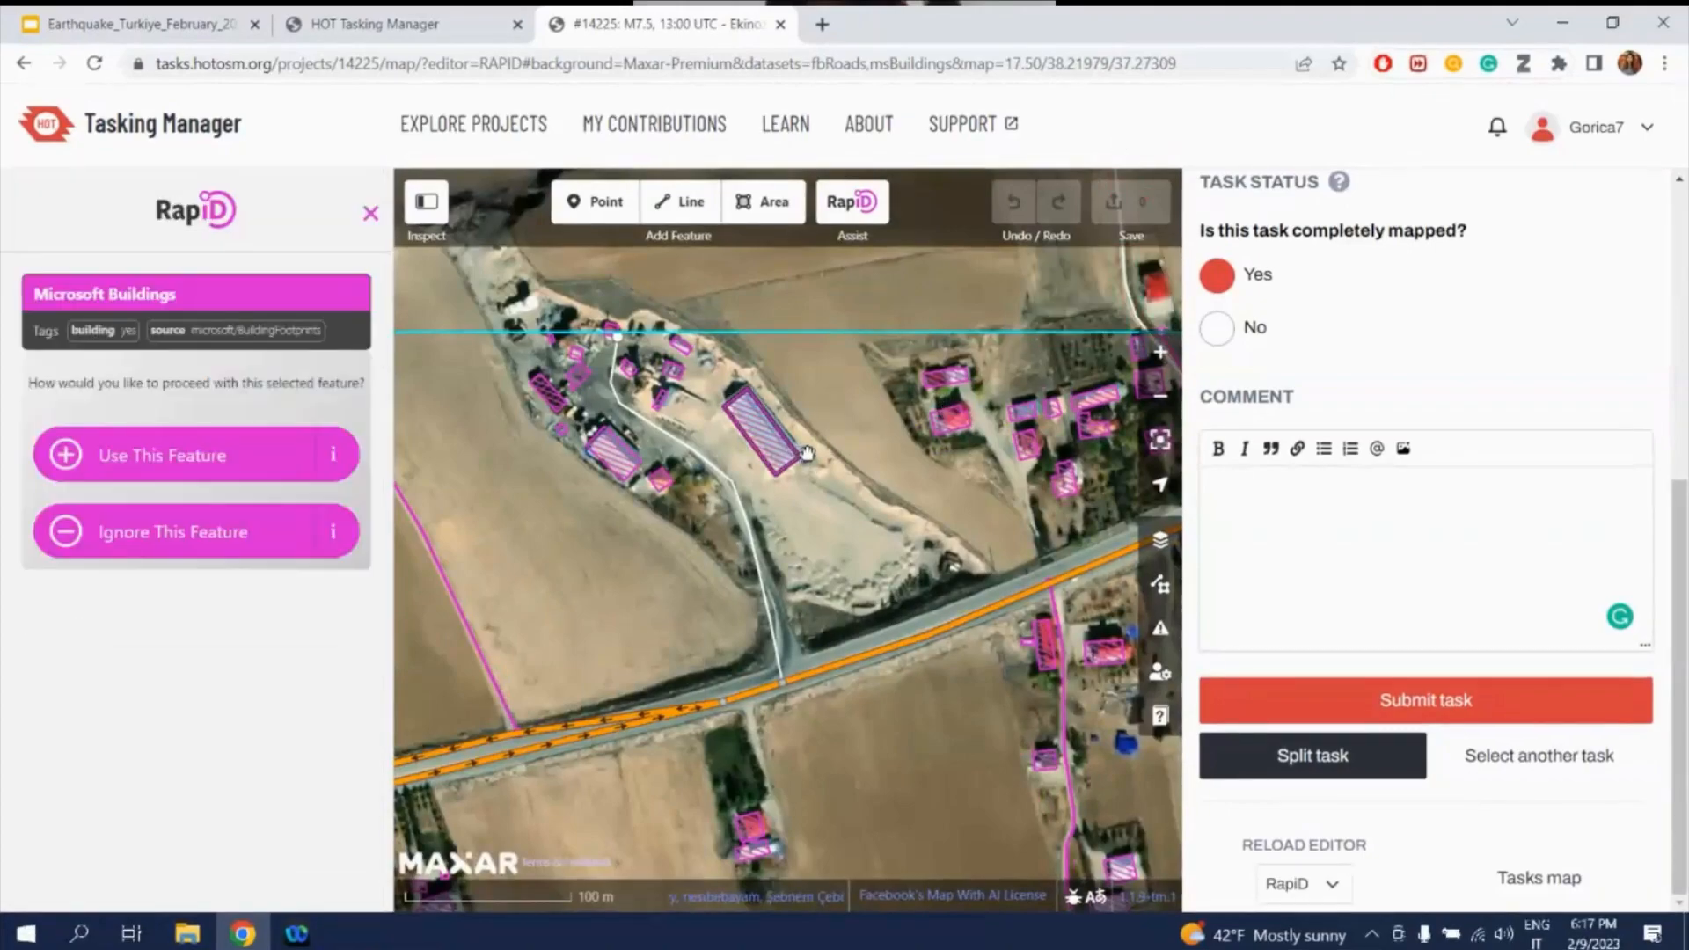
{"action": "key", "text": "a"}
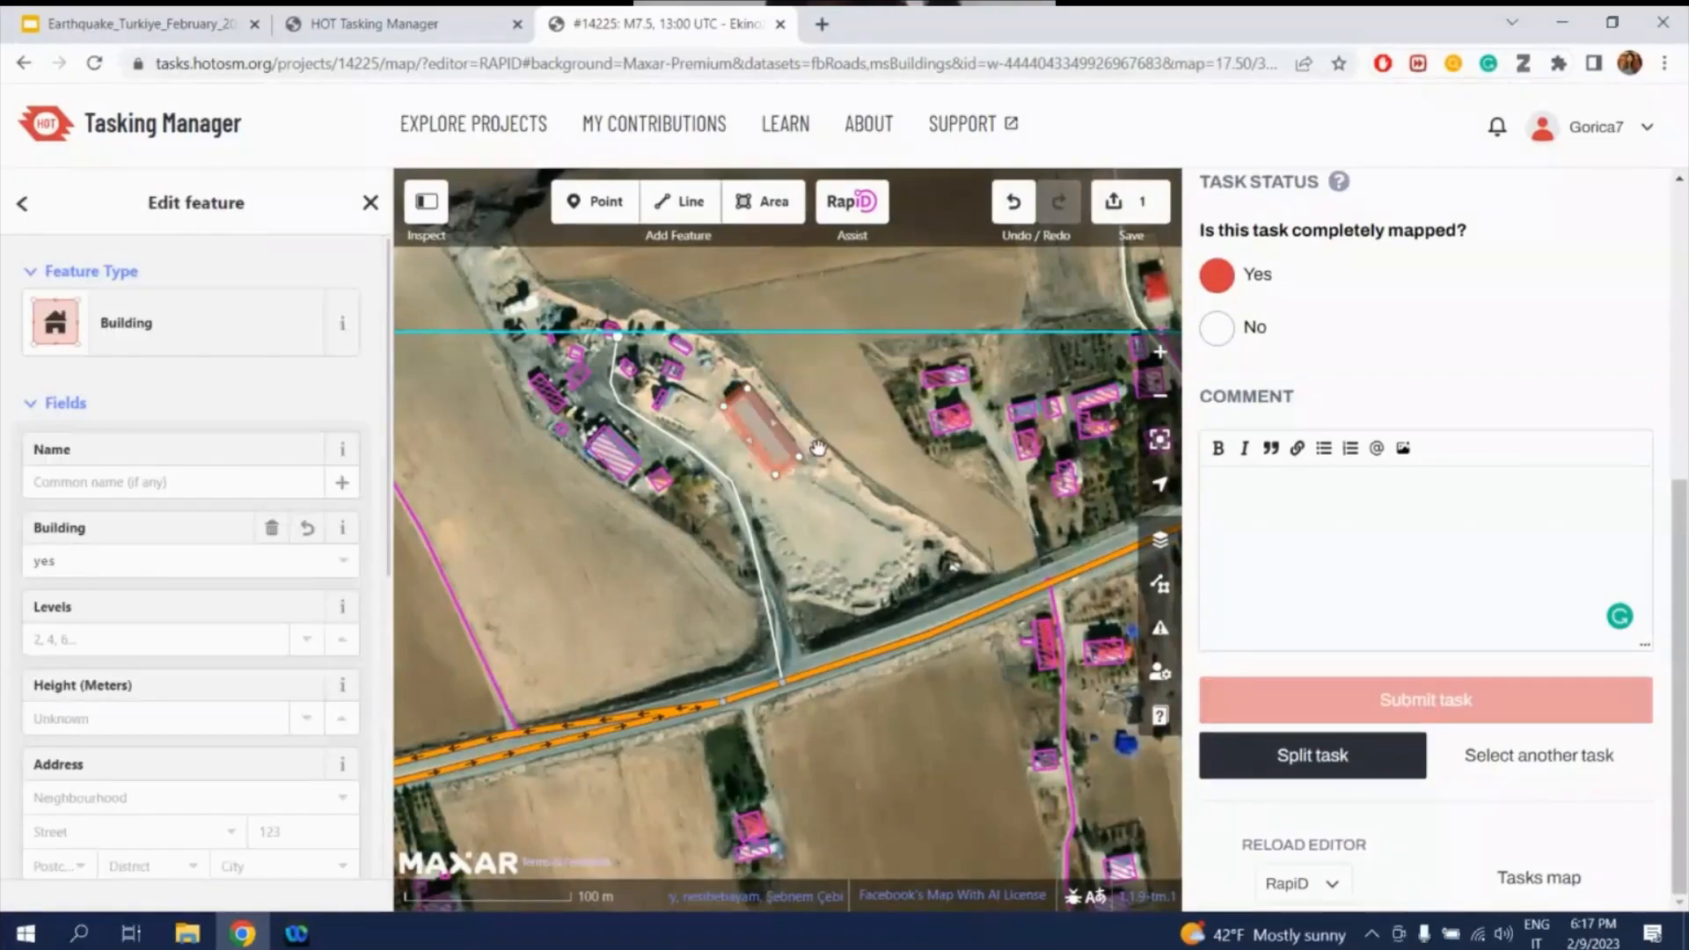
- Open the upload form, look at the previous changeset comment suggestions, and cancel the upload
{"action": "left_click", "coordinate": [1130, 201]}
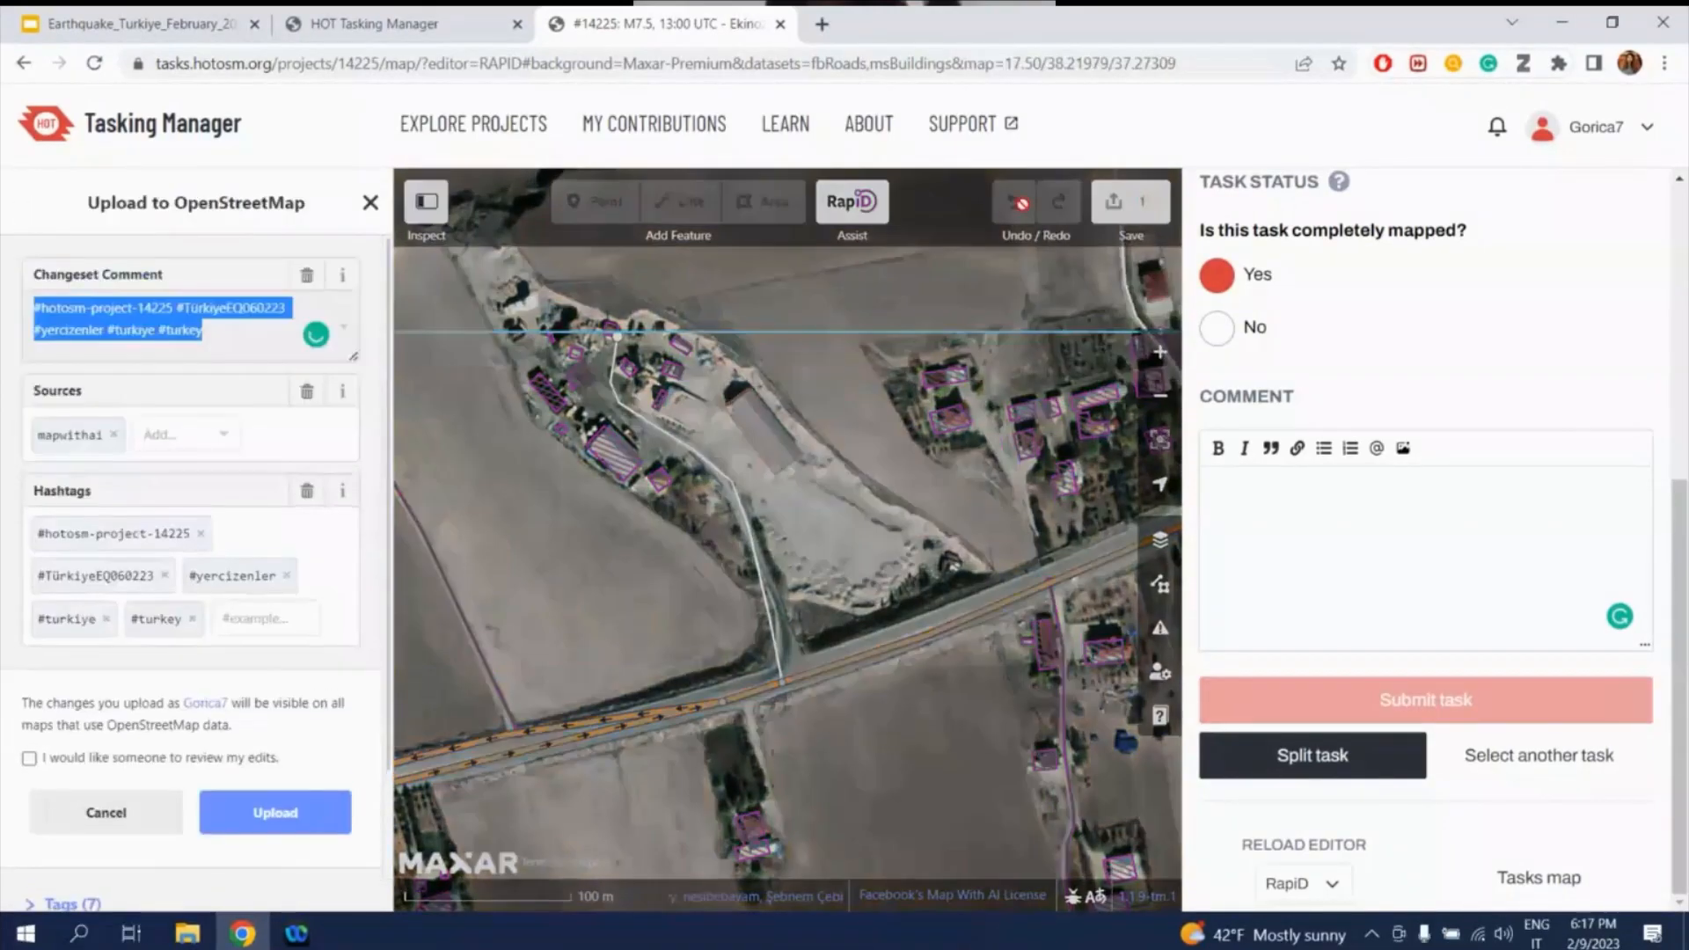
{"action": "left_click", "coordinate": [223, 329]}
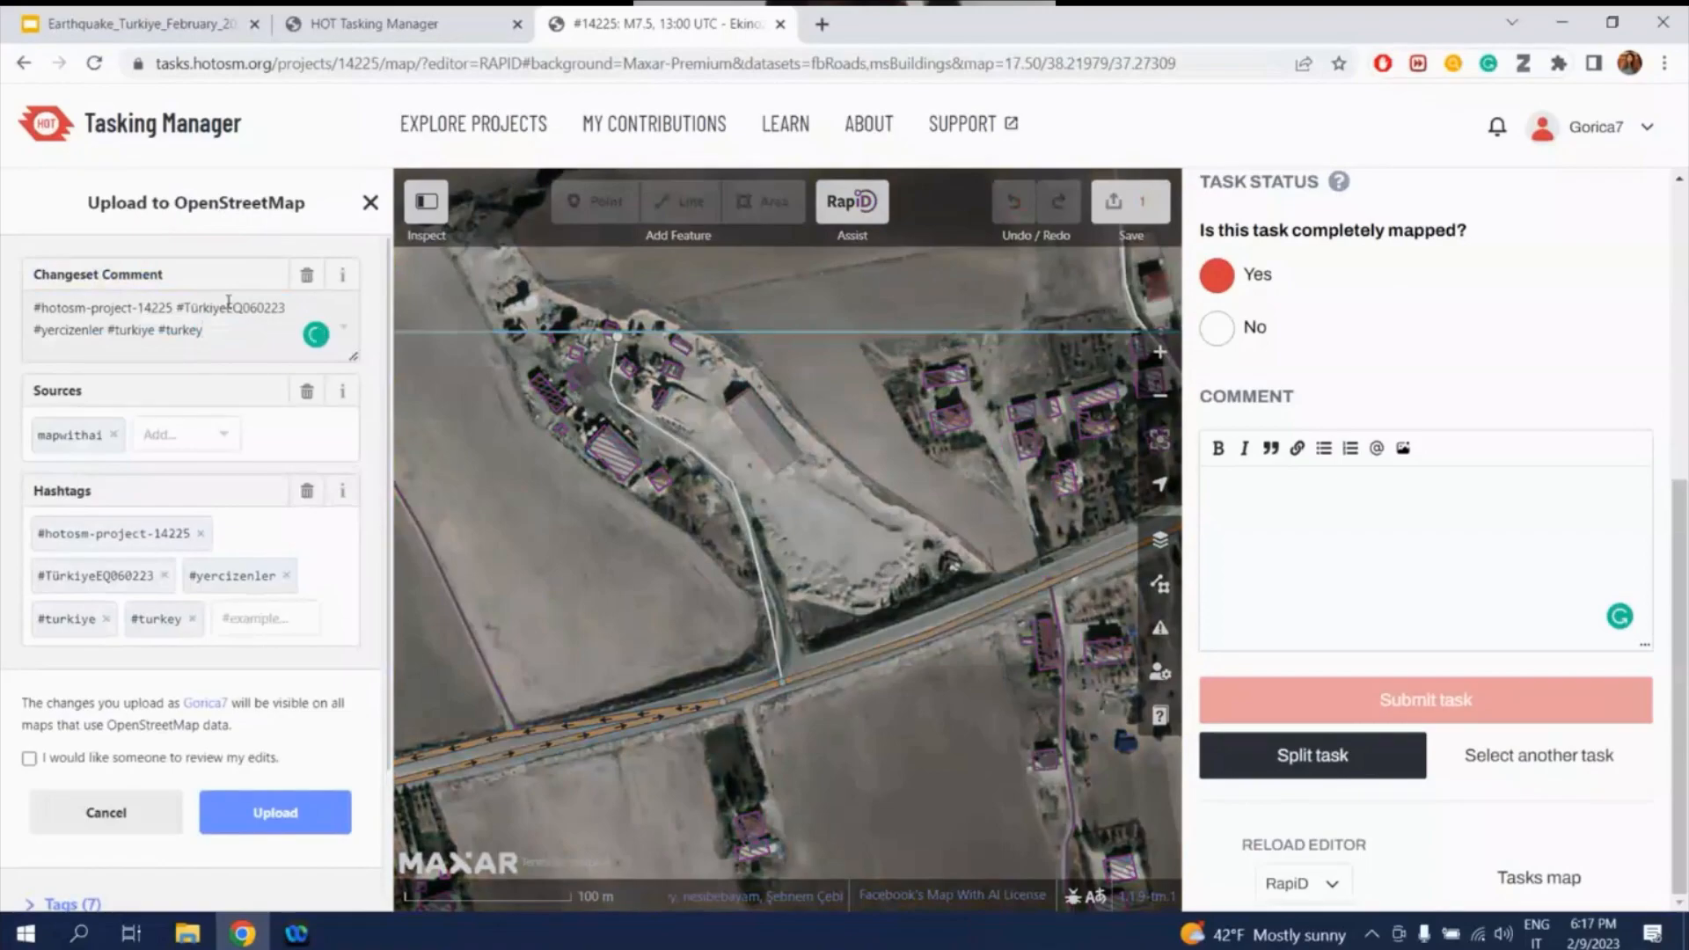
{"action": "left_click", "coordinate": [232, 354]}
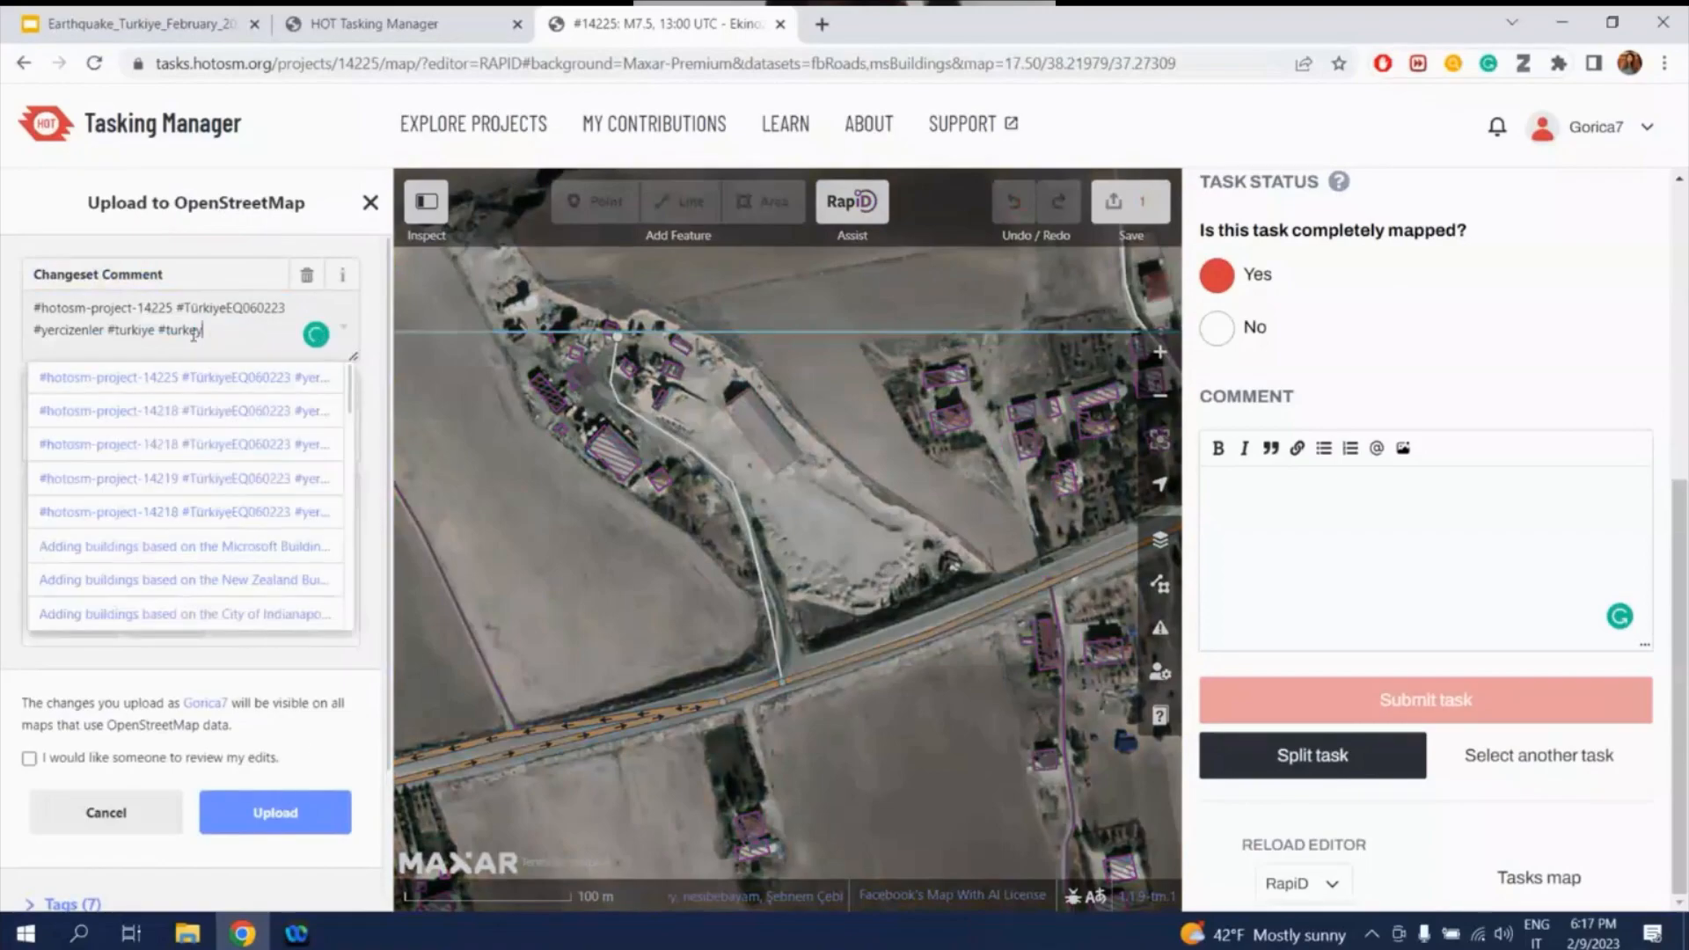
{"action": "left_click", "coordinate": [231, 342]}
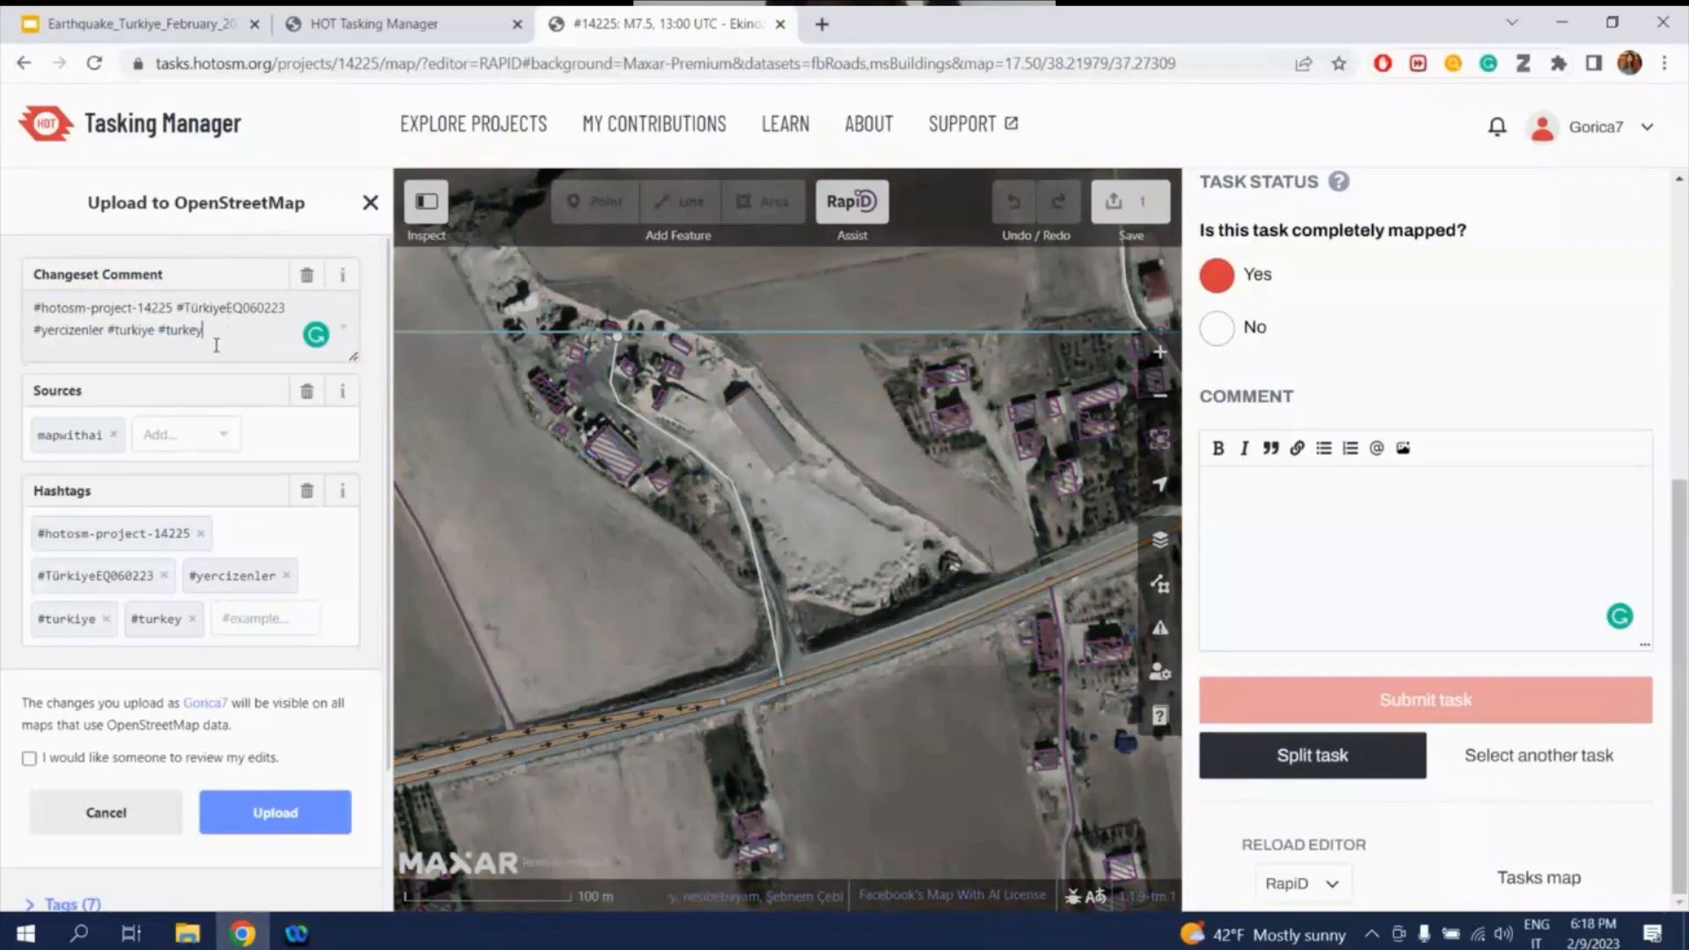
{"action": "left_click", "coordinate": [106, 811]}
- Move the accepted large building slightly northeast so its outline matches the roof in the imagery
{"action": "scroll", "coordinate": [810, 482], "scroll_direction": "up", "scroll_amount": 3}
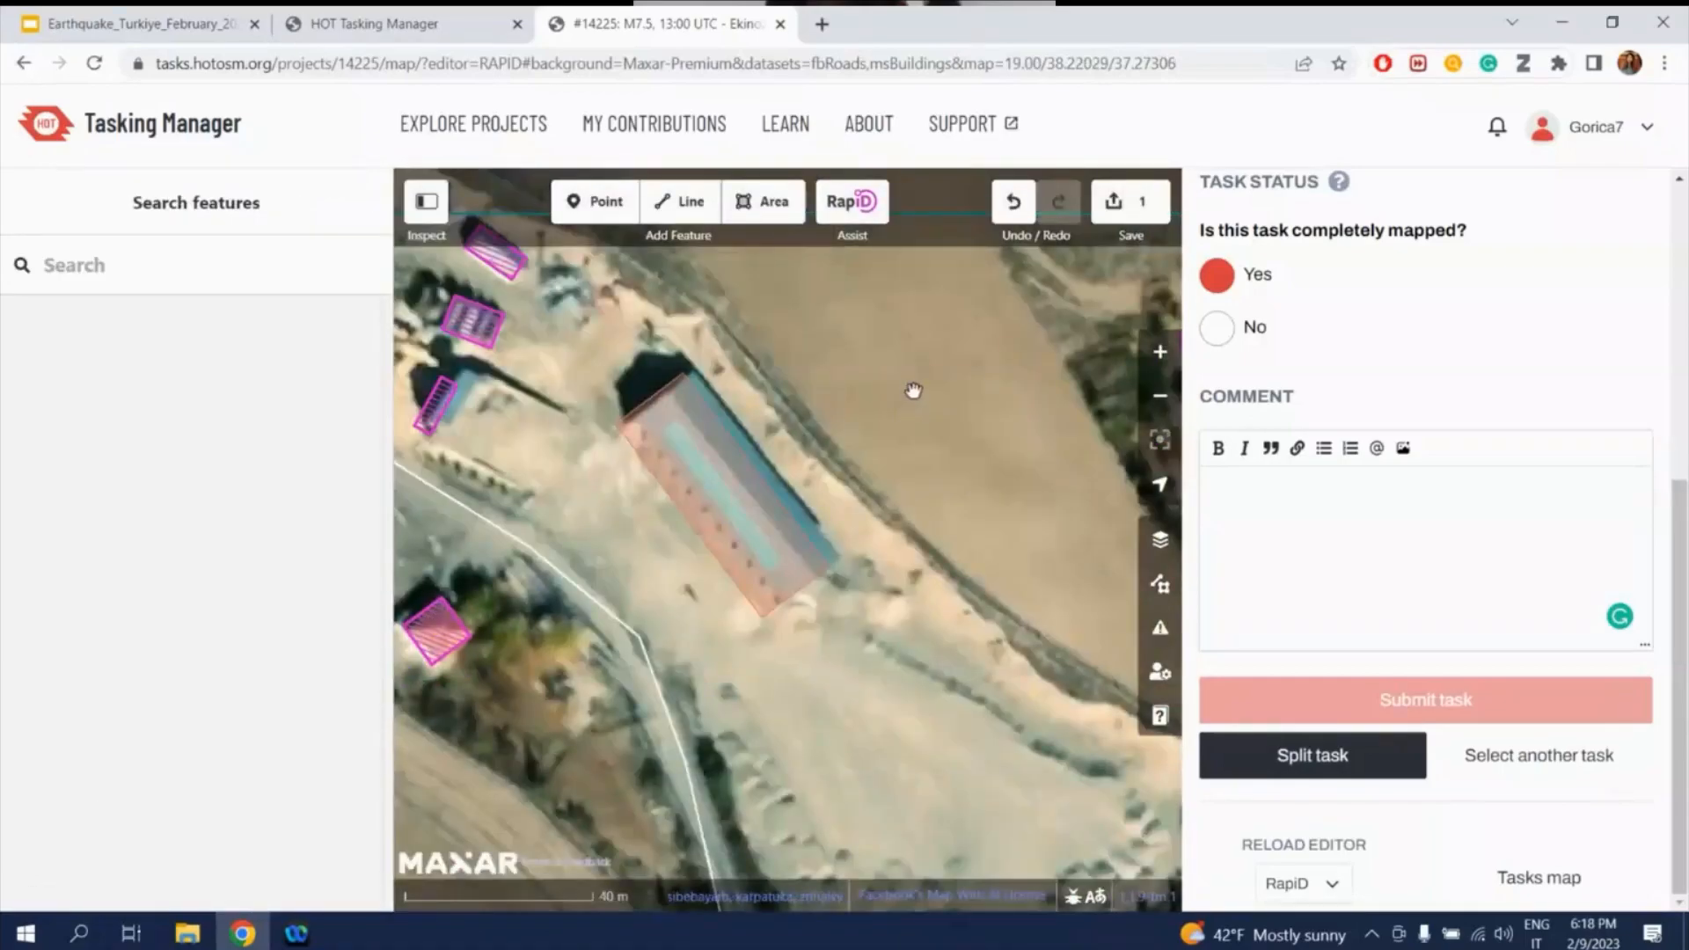
{"action": "left_click", "coordinate": [808, 547]}
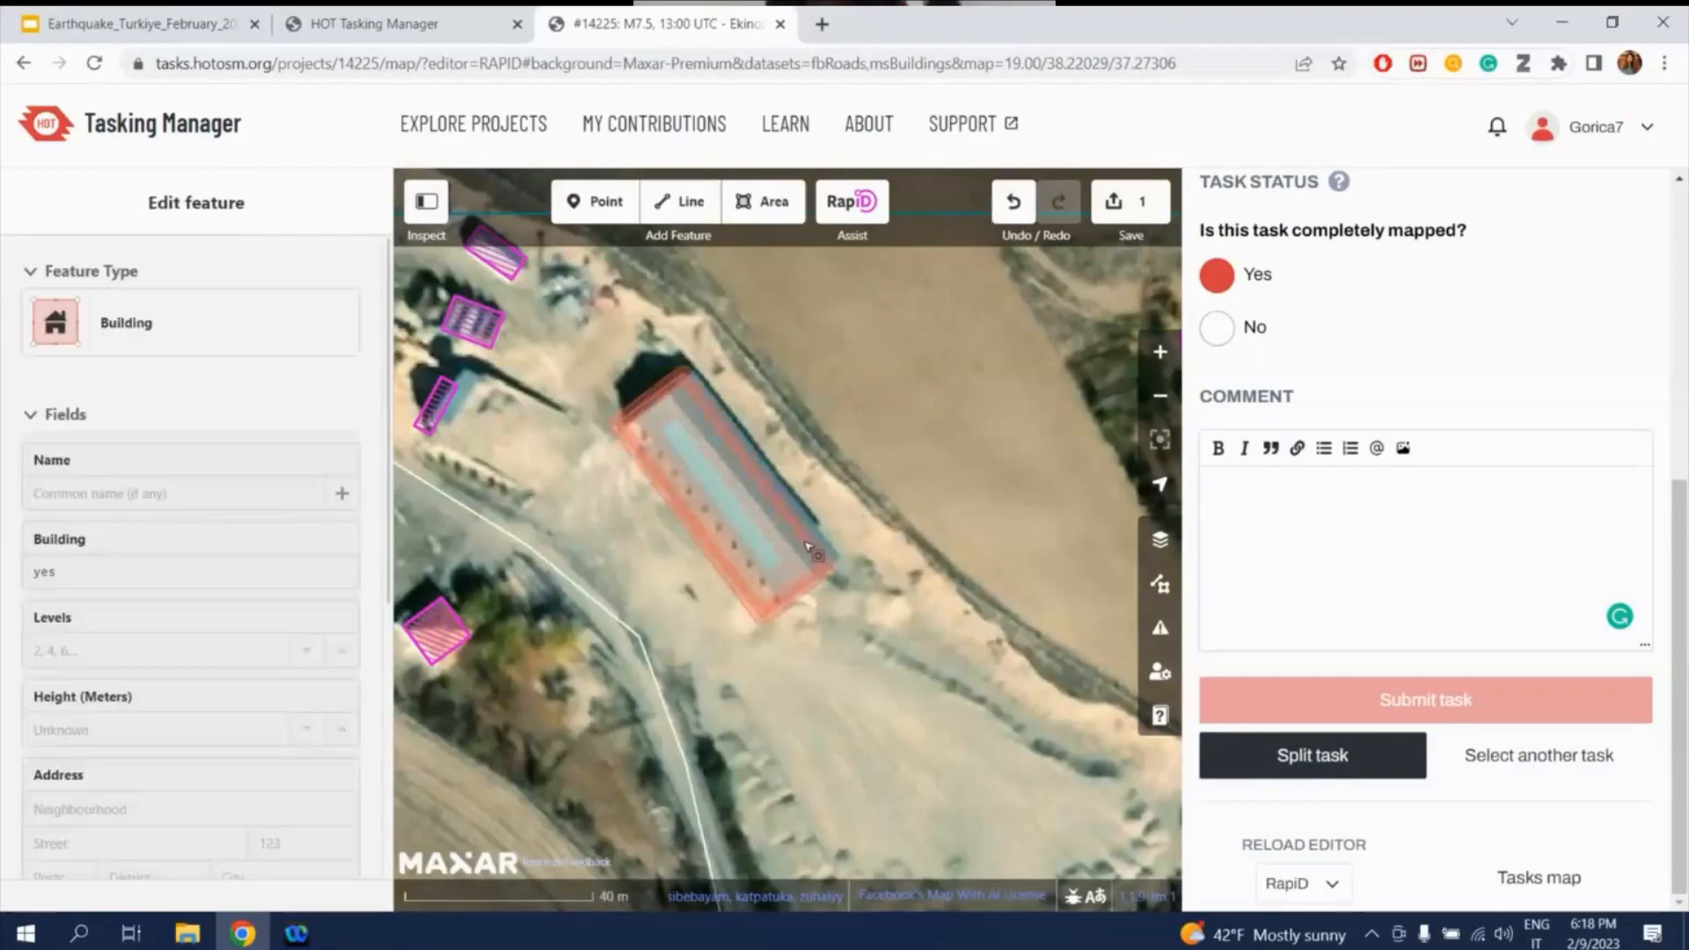
{"action": "key", "text": "m"}
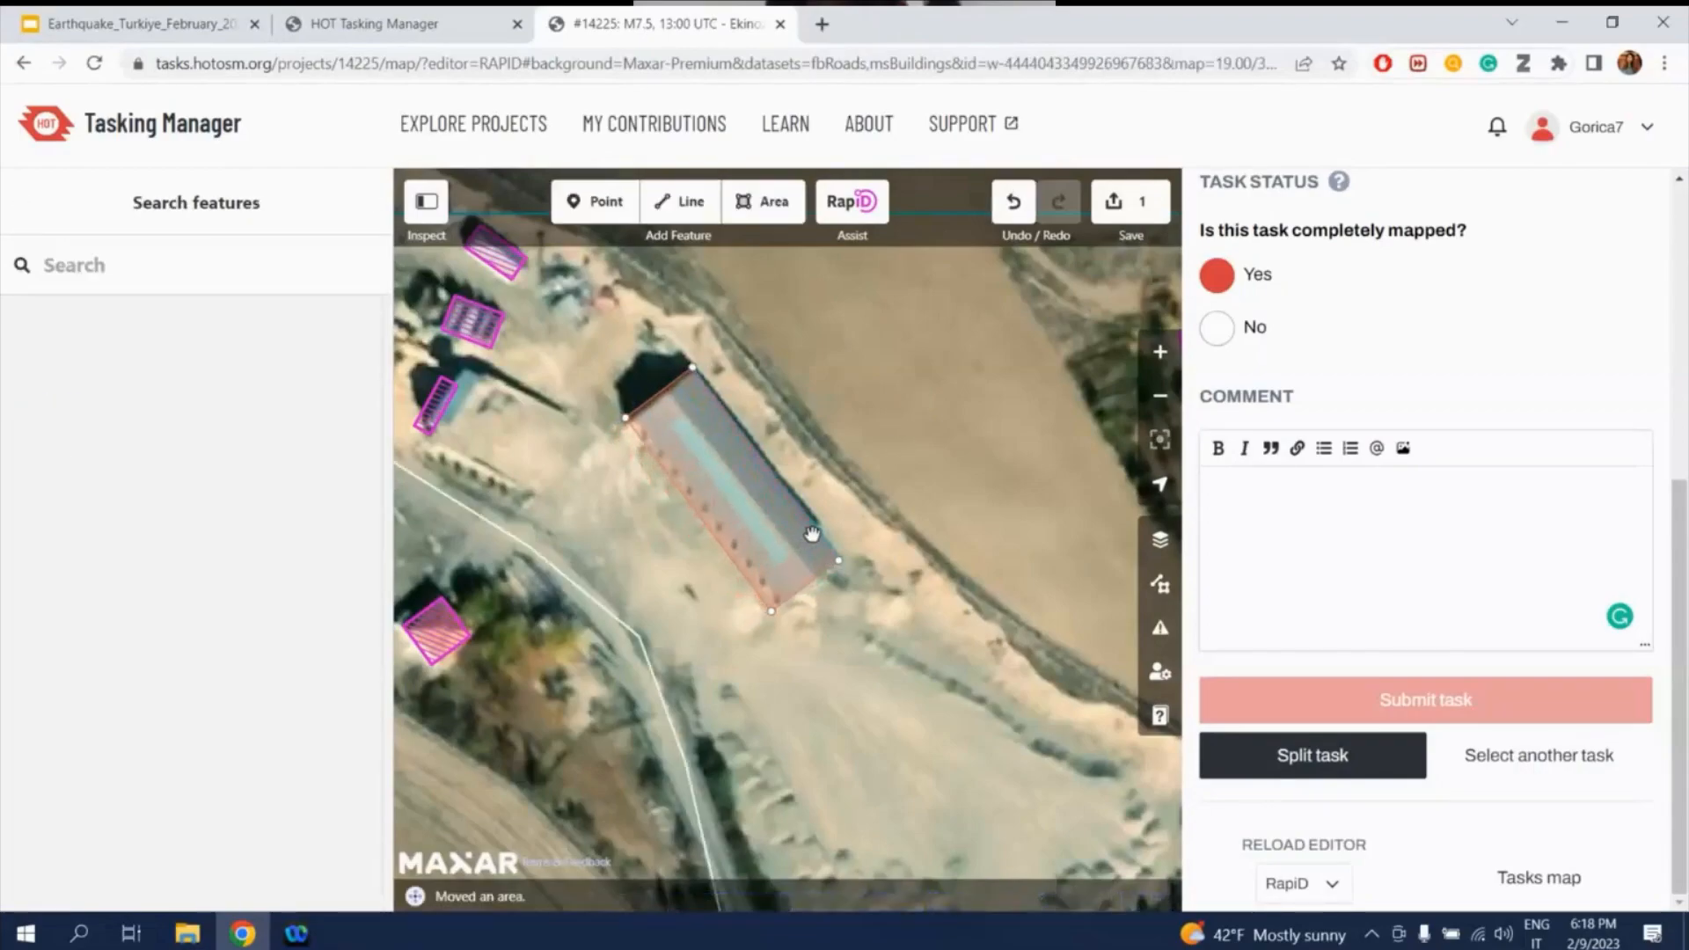
{"action": "left_click", "coordinate": [818, 541]}
{"action": "scroll", "coordinate": [818, 541], "scroll_direction": "down", "scroll_amount": 3}
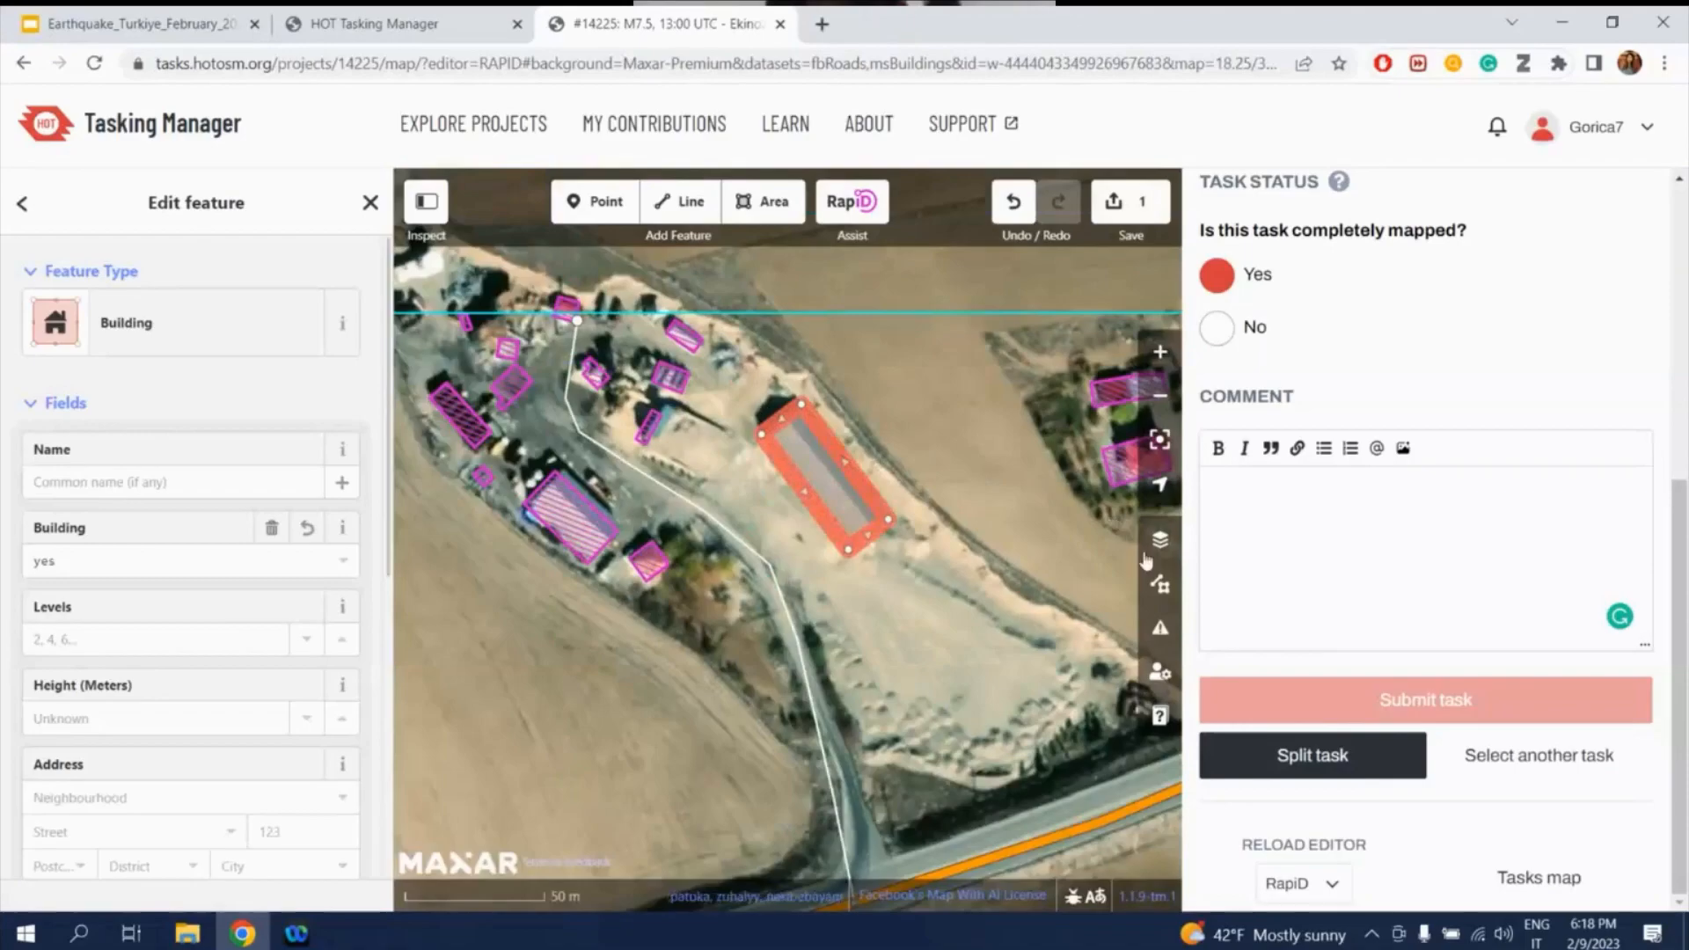
- Accept the small detected Microsoft building northwest of the large building, close to the task's northern boundary
{"action": "left_click", "coordinate": [1162, 542]}
{"action": "left_click", "coordinate": [1161, 543]}
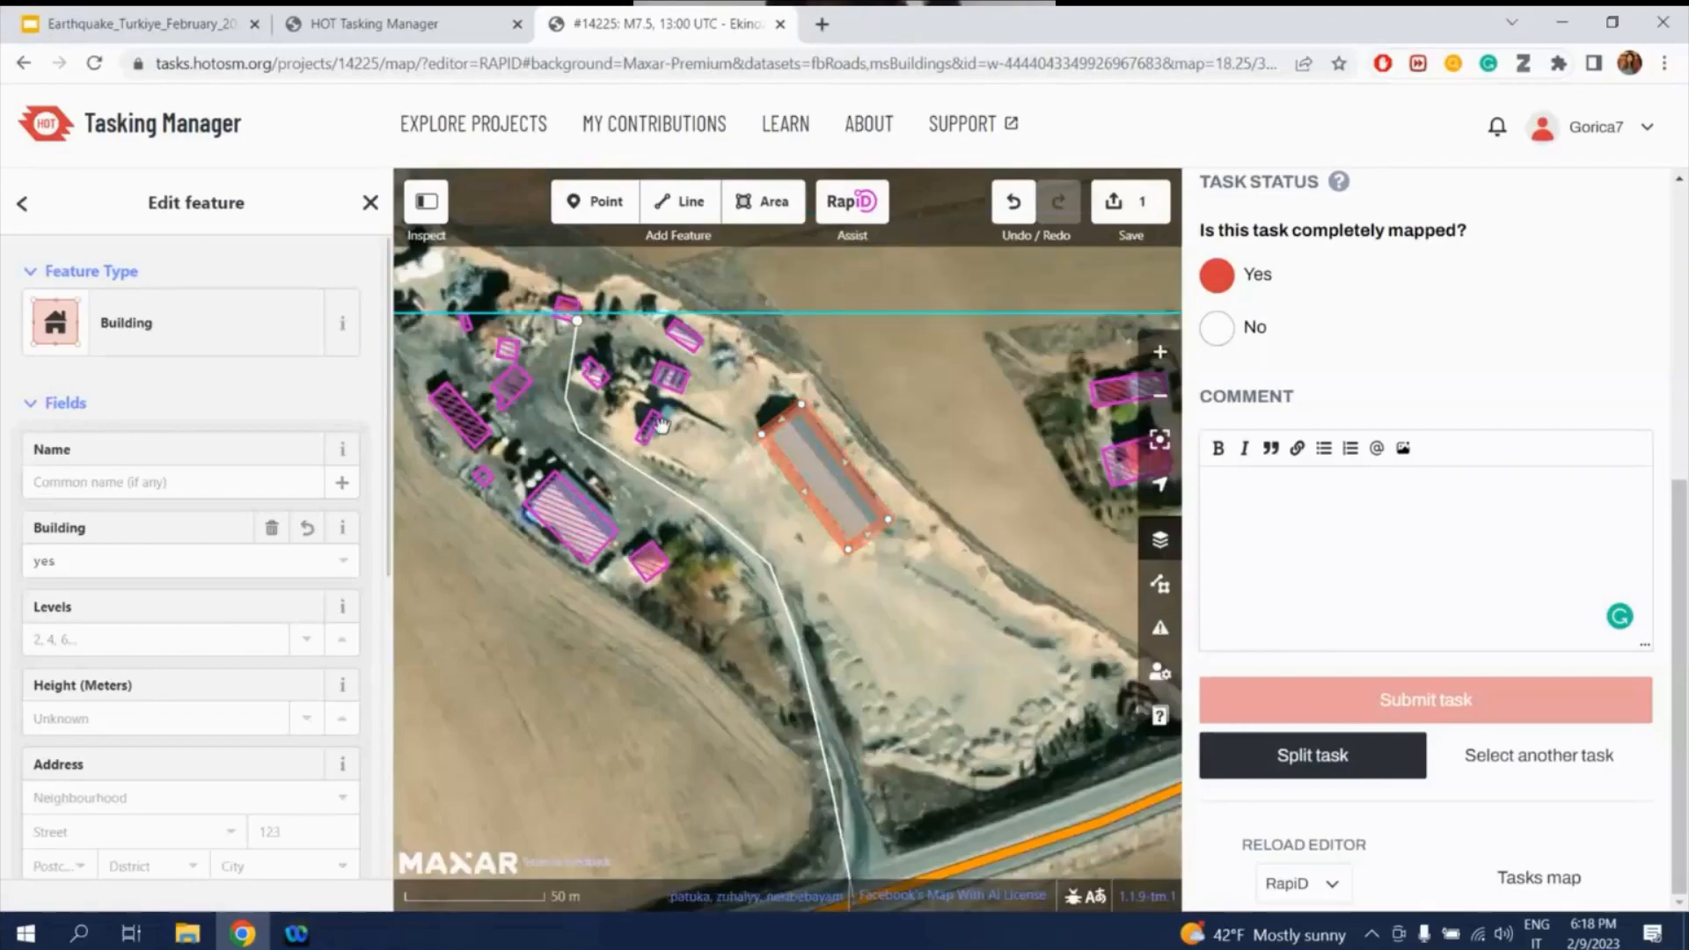
{"action": "key", "text": "alt+w"}
{"action": "key", "text": "alt+w"}
{"action": "key", "text": "shift+r"}
{"action": "key", "text": "shift+r"}
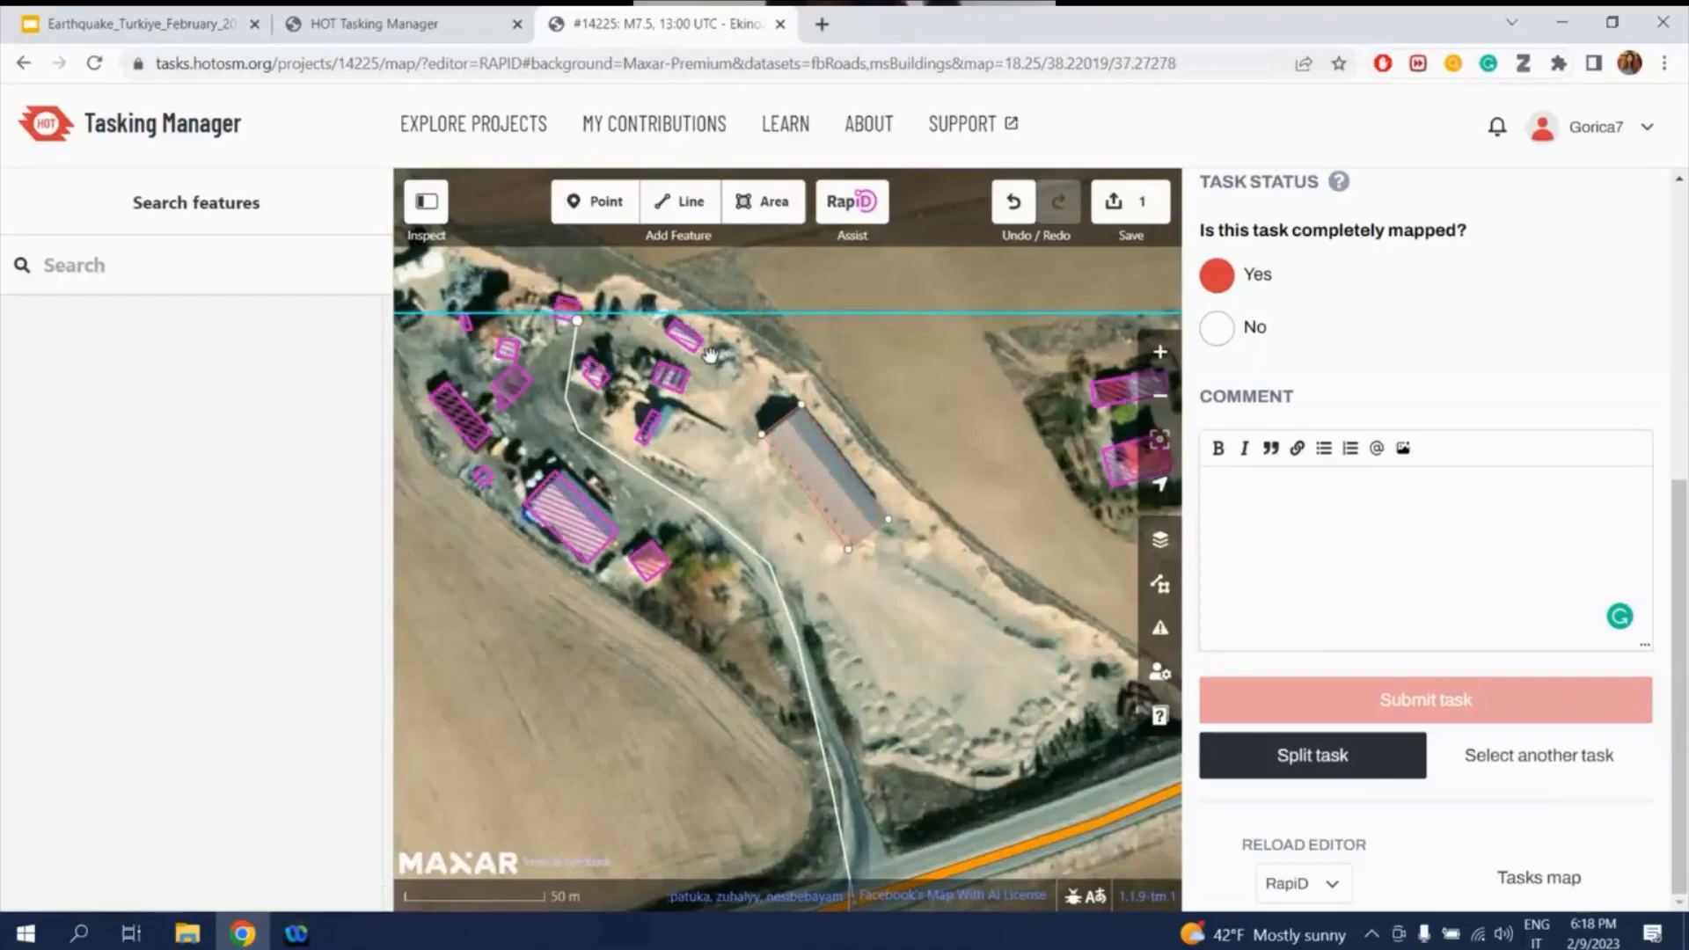
{"action": "left_click", "coordinate": [701, 340]}
{"action": "key", "text": "a"}
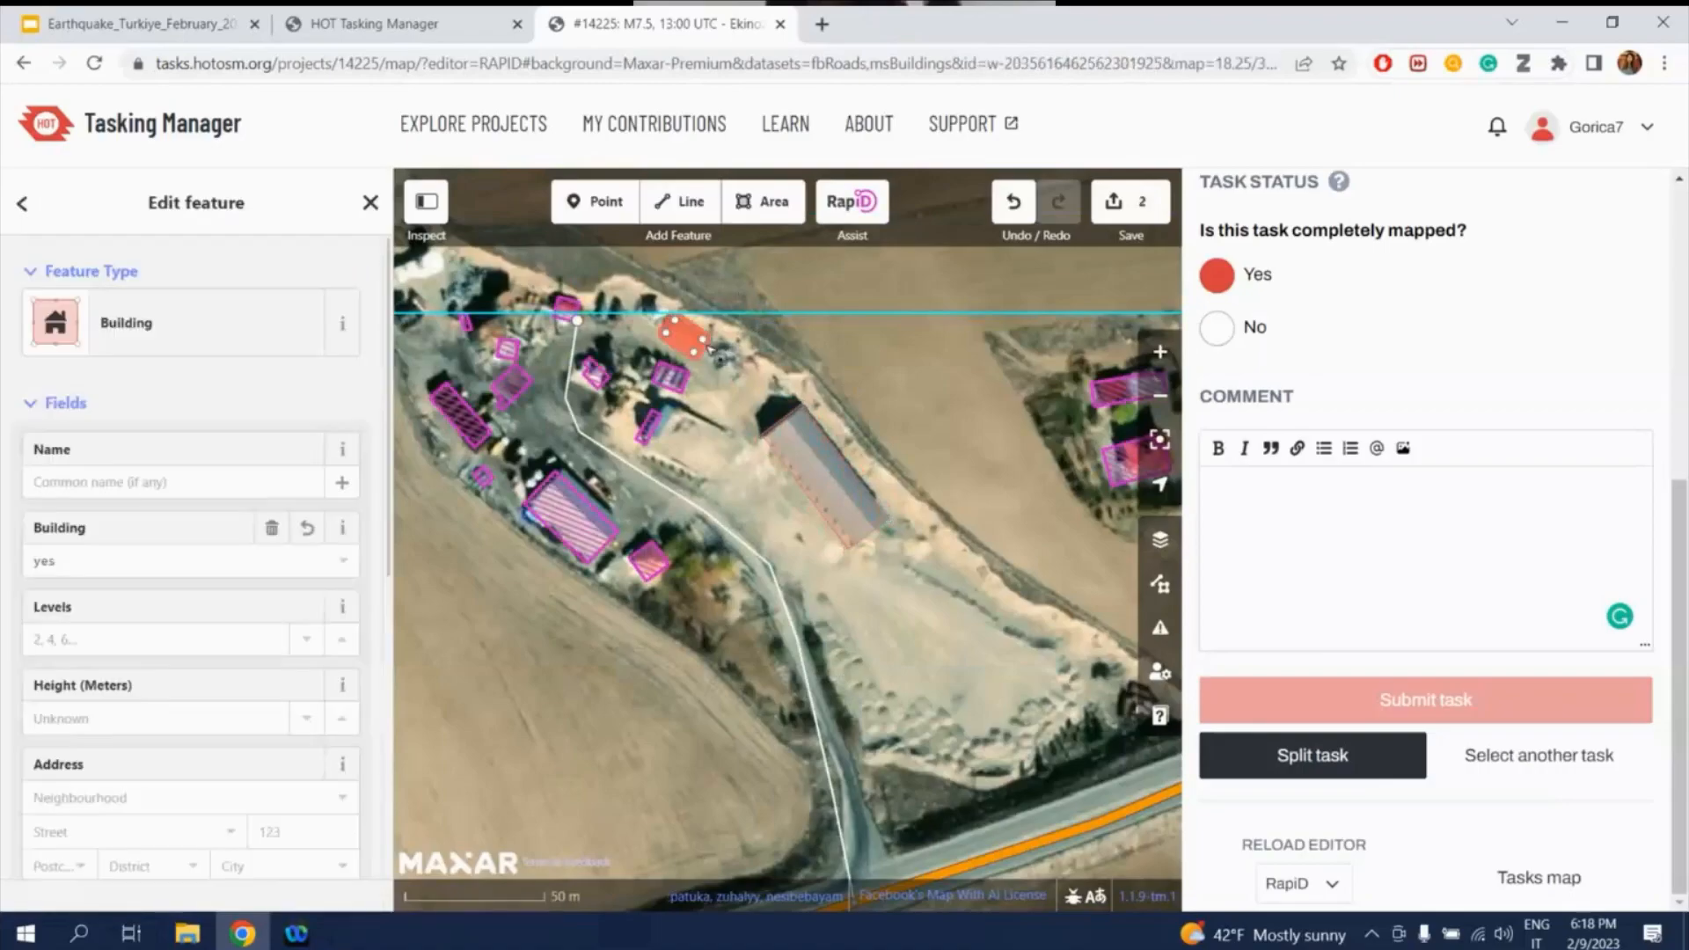
- Compare the detections with the bare imagery and accept the large Microsoft building west of the track
{"action": "key", "text": "shift+r"}
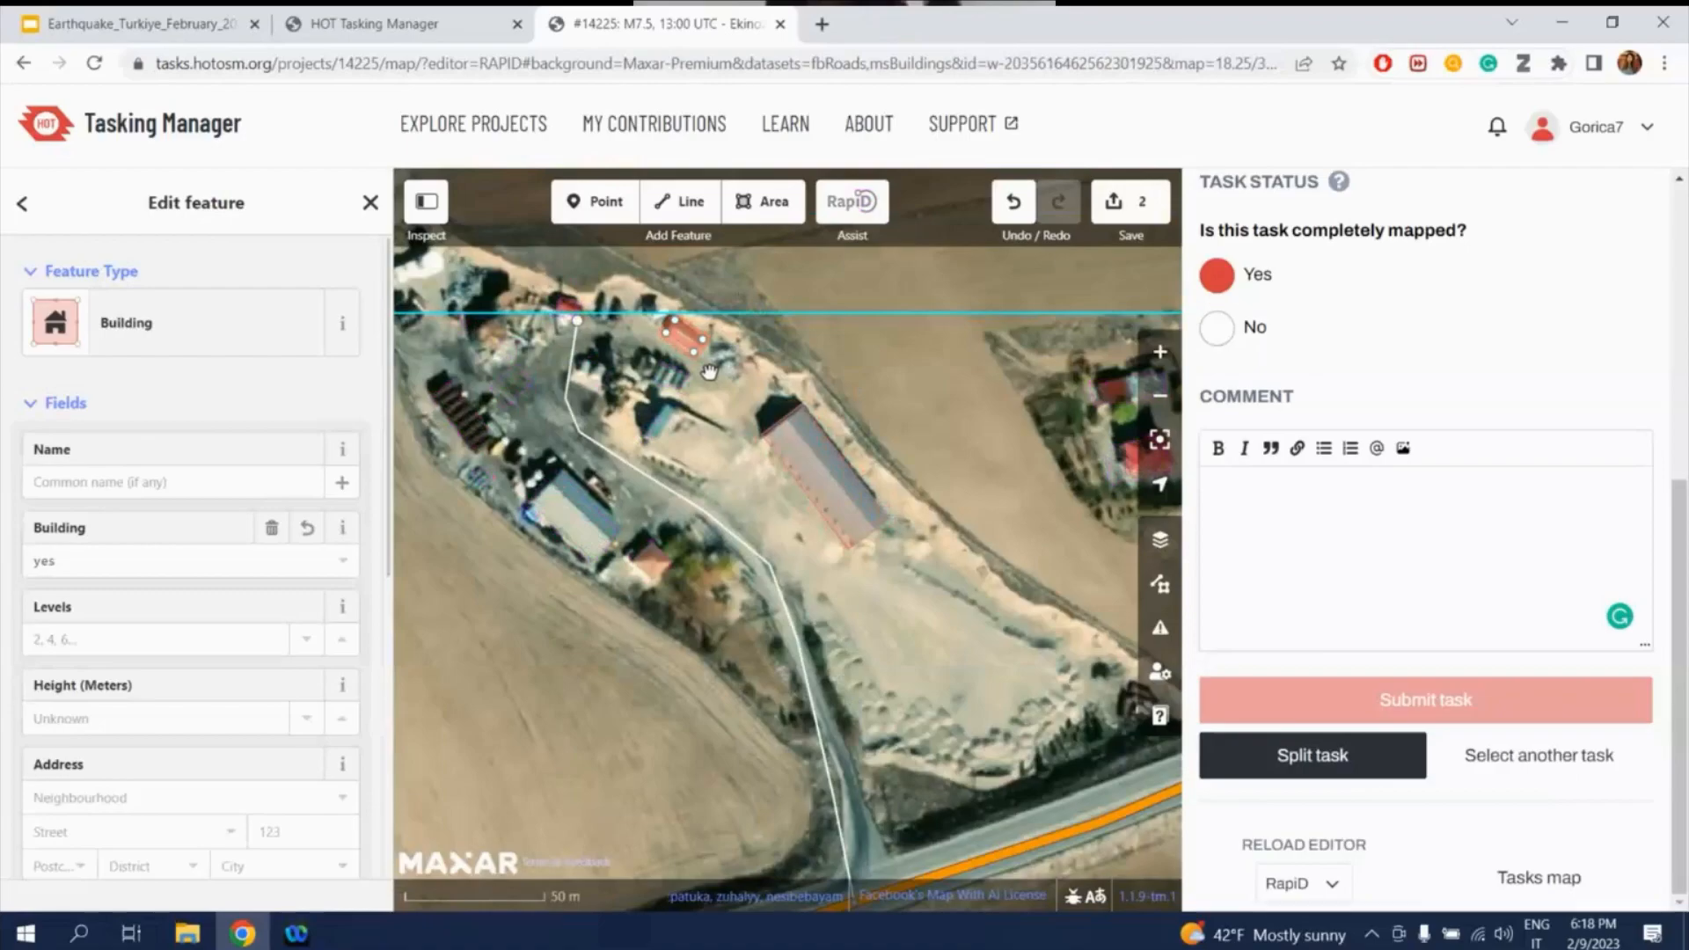
{"action": "key", "text": "shift+r"}
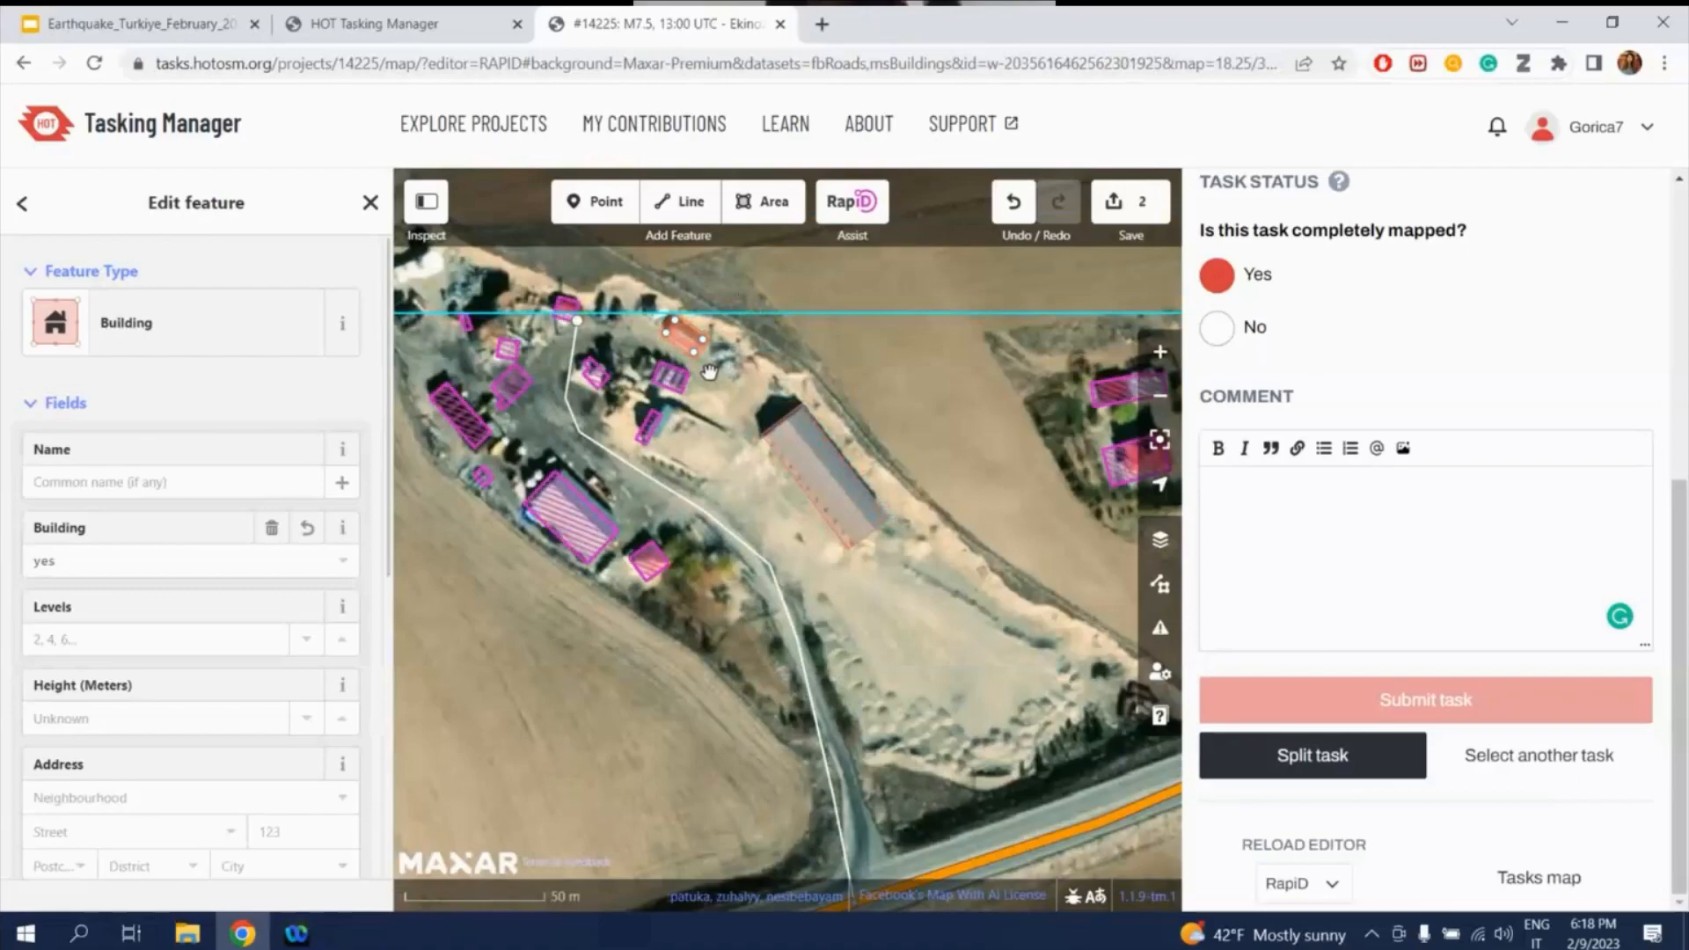
{"action": "key", "text": "shift+r"}
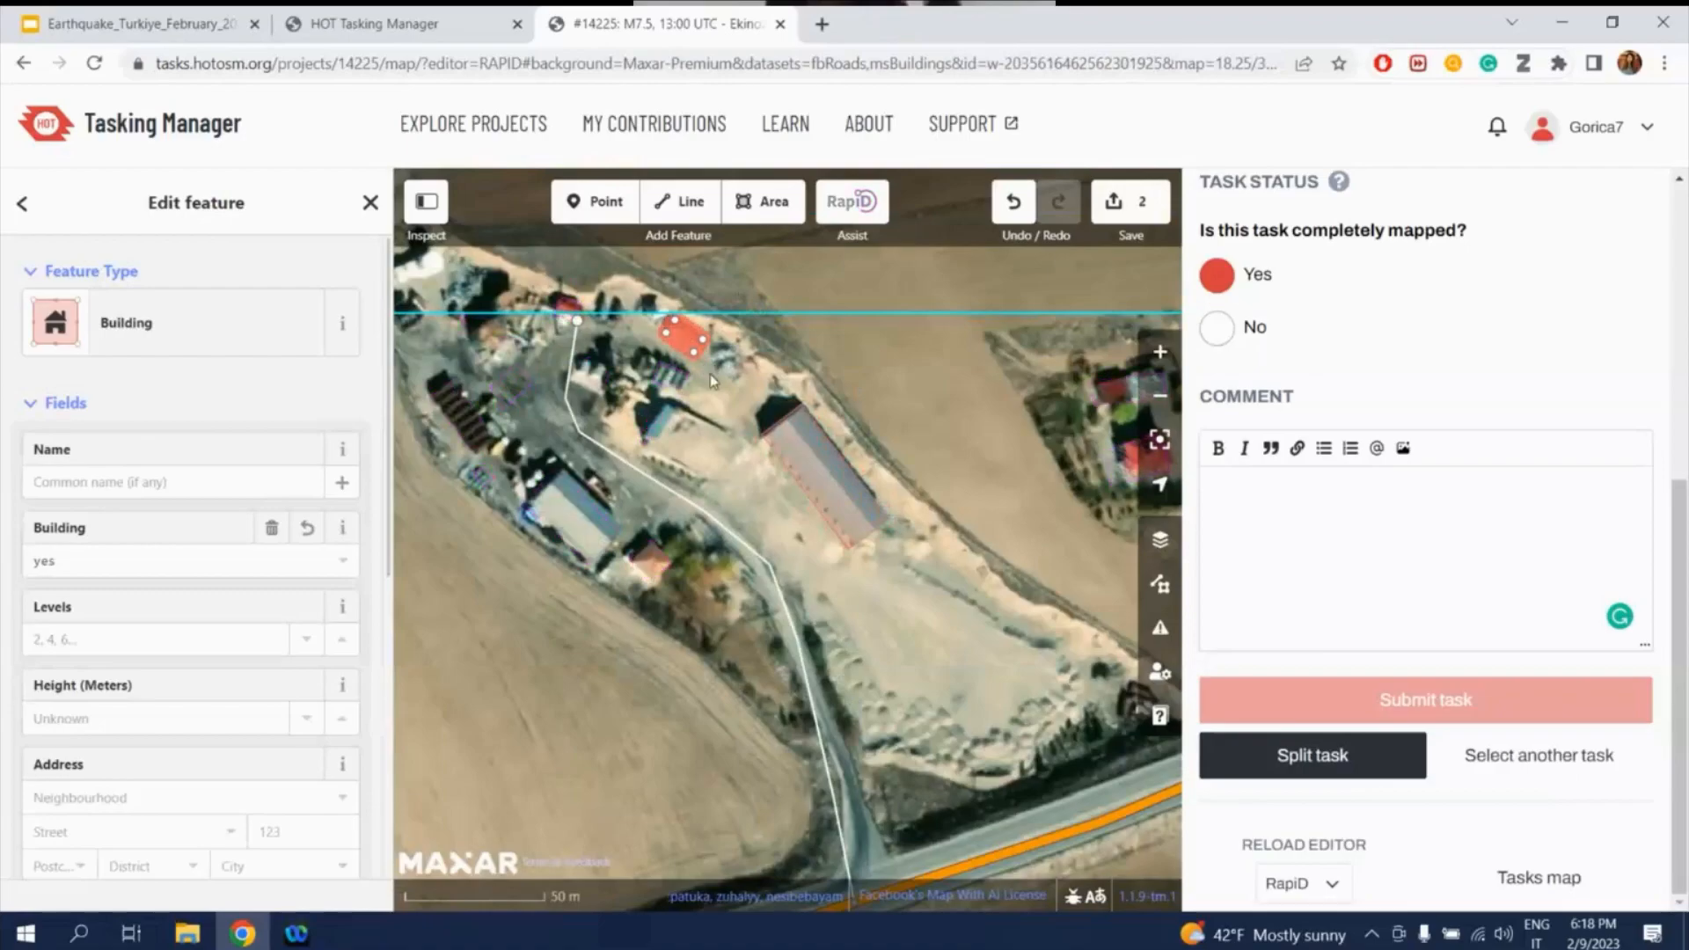
{"action": "key", "text": "shift+r"}
{"action": "left_click", "coordinate": [570, 518]}
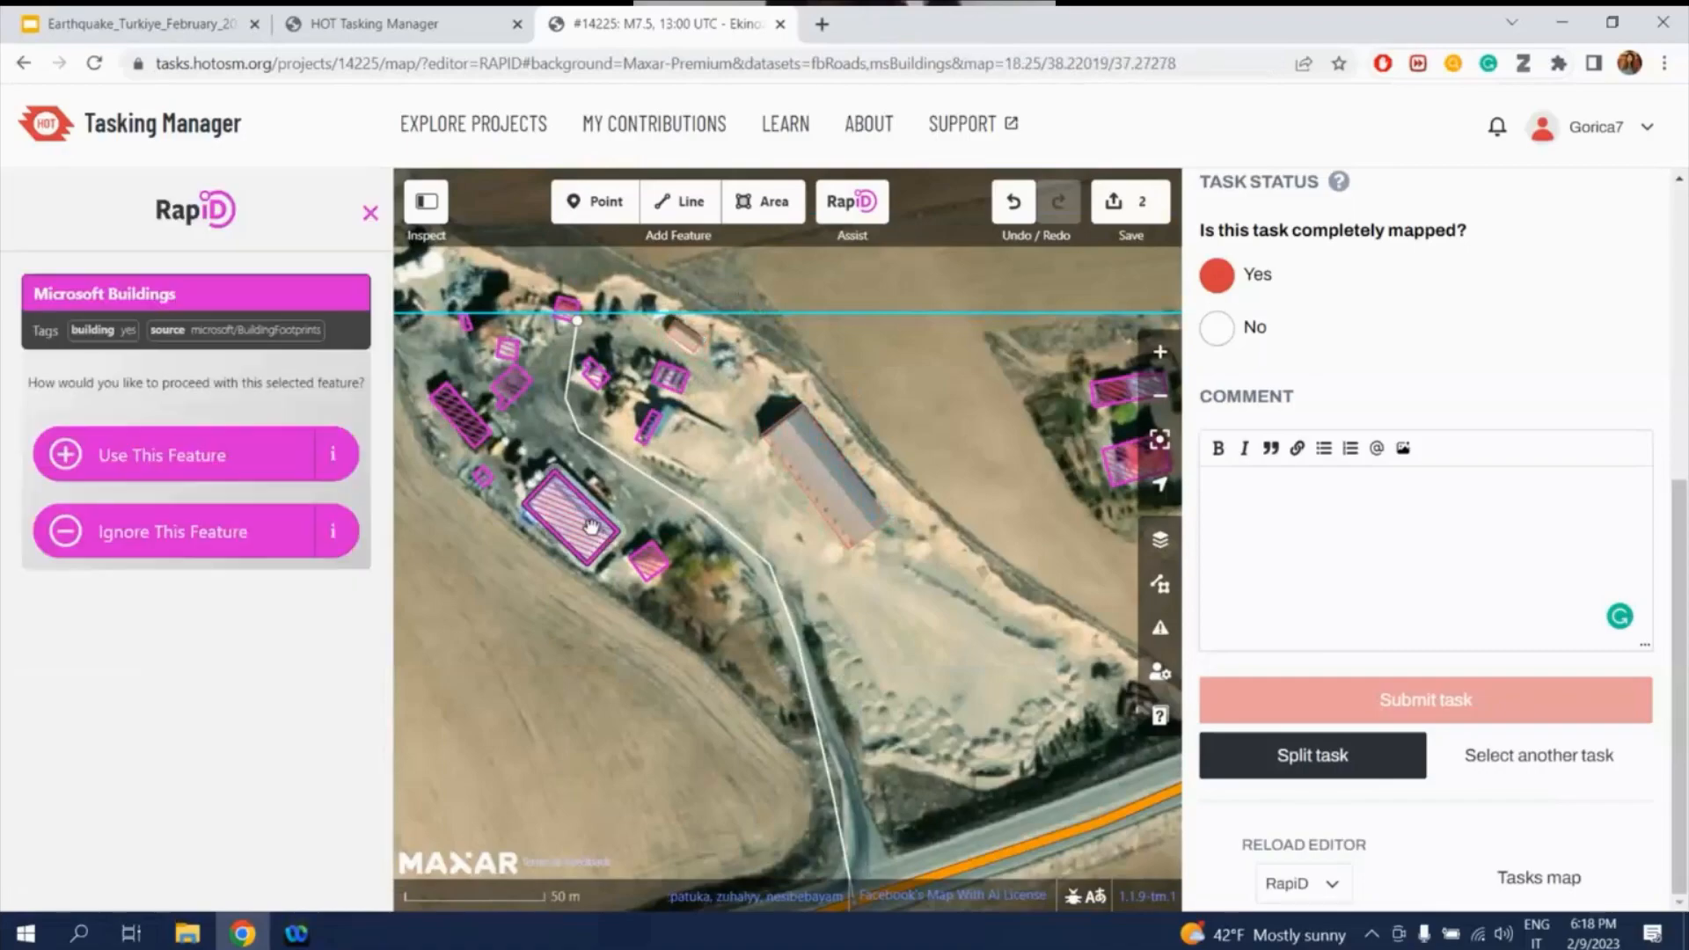
{"action": "left_click", "coordinate": [250, 464]}
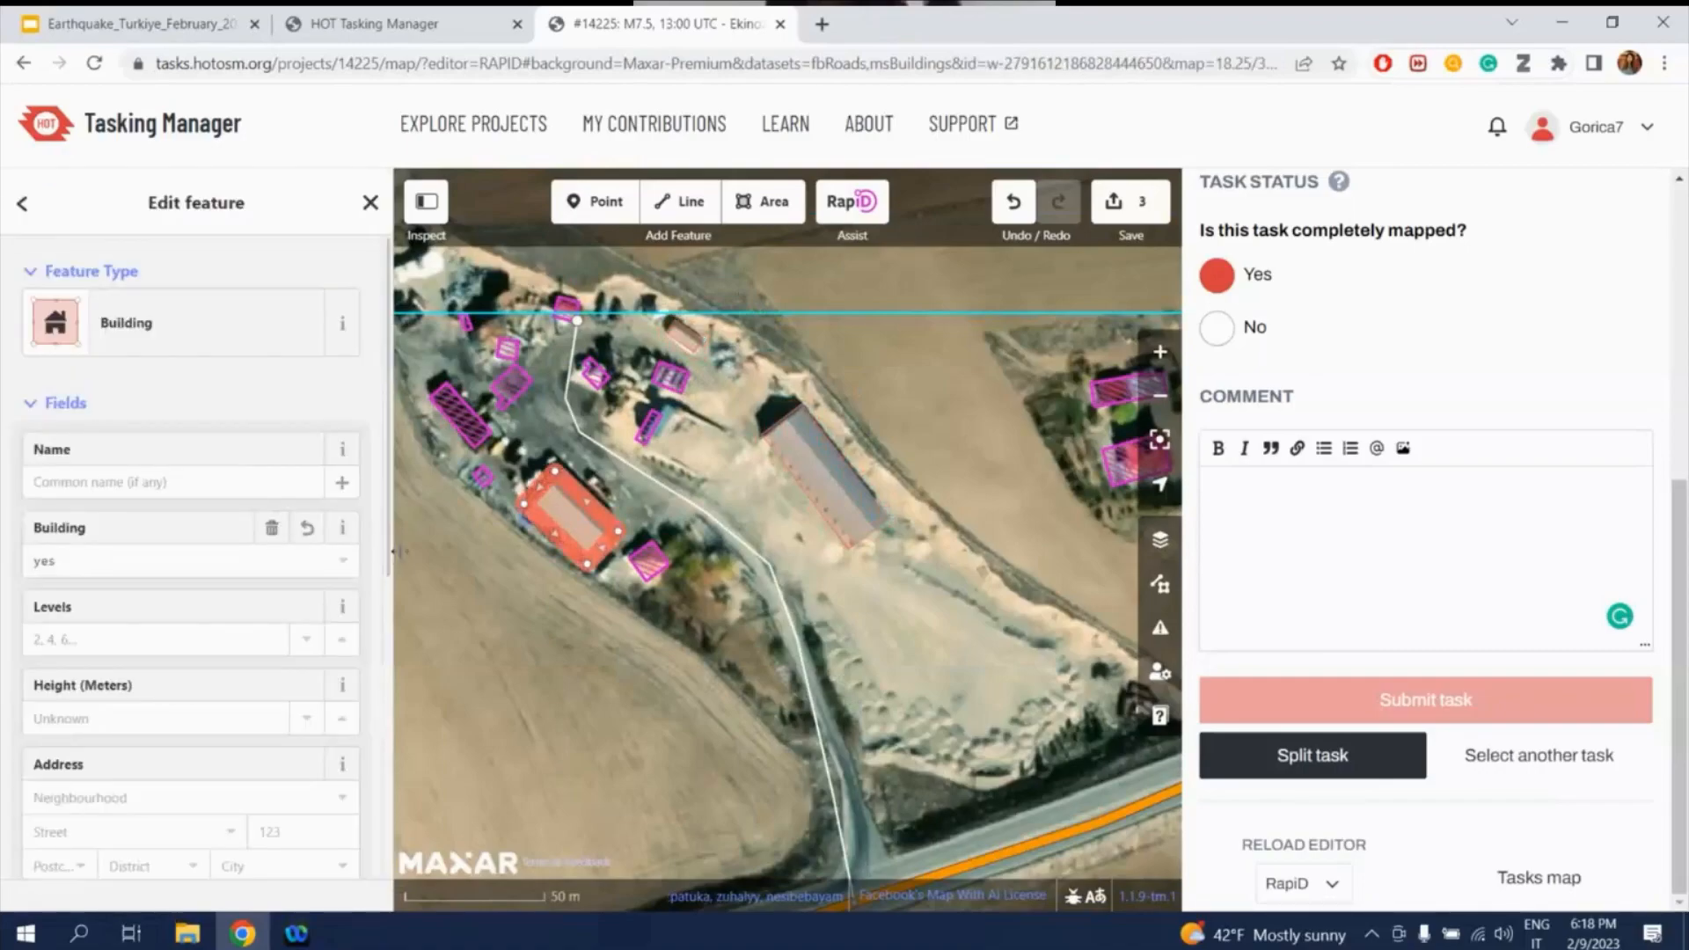
{"action": "key", "text": "m"}
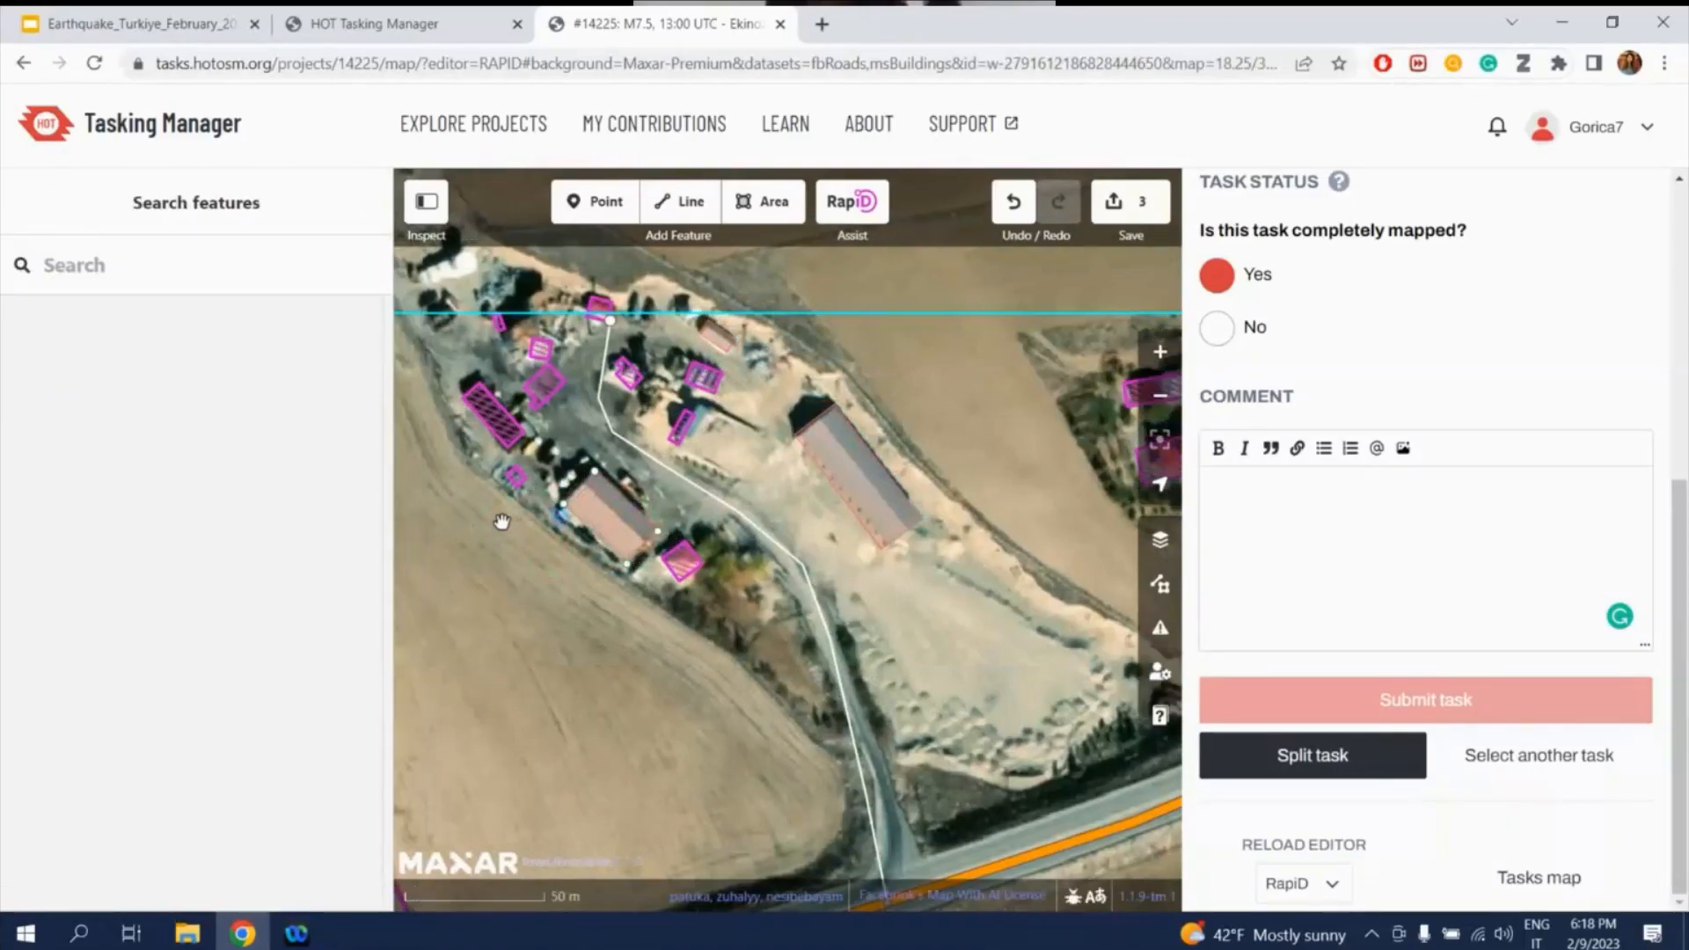
- Accept the small detected Microsoft building just southeast of the large building west of the track
{"action": "left_click", "coordinate": [502, 522]}
{"action": "scroll", "coordinate": [662, 430], "scroll_direction": "up", "scroll_amount": 3}
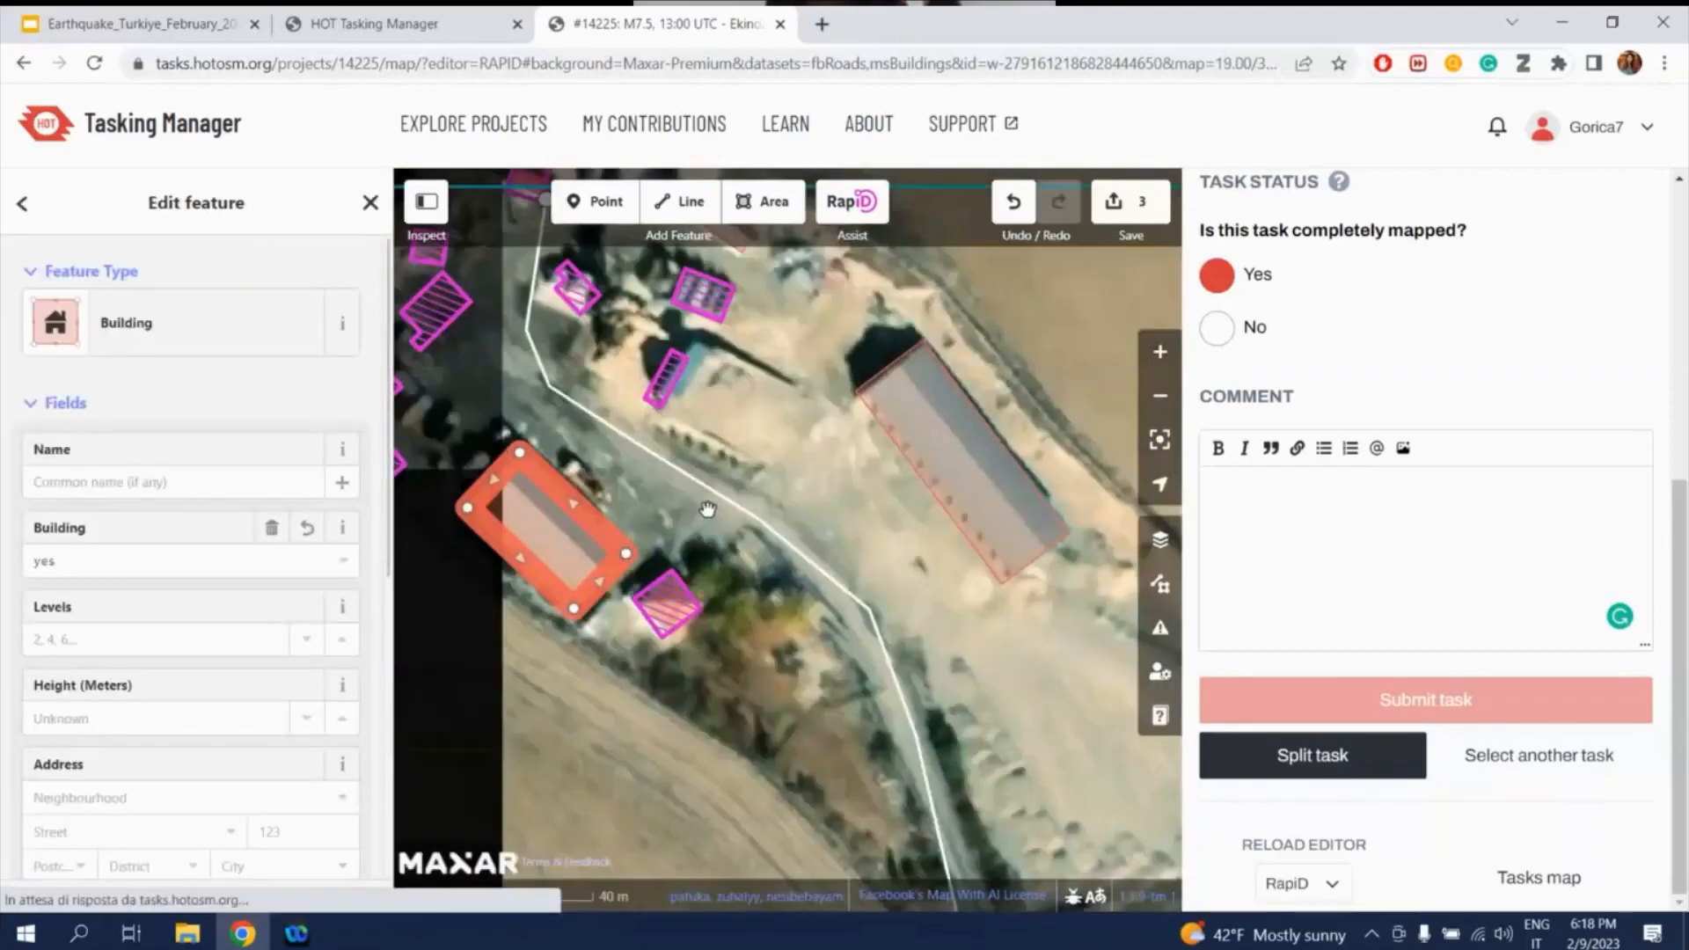
{"action": "left_click", "coordinate": [665, 605]}
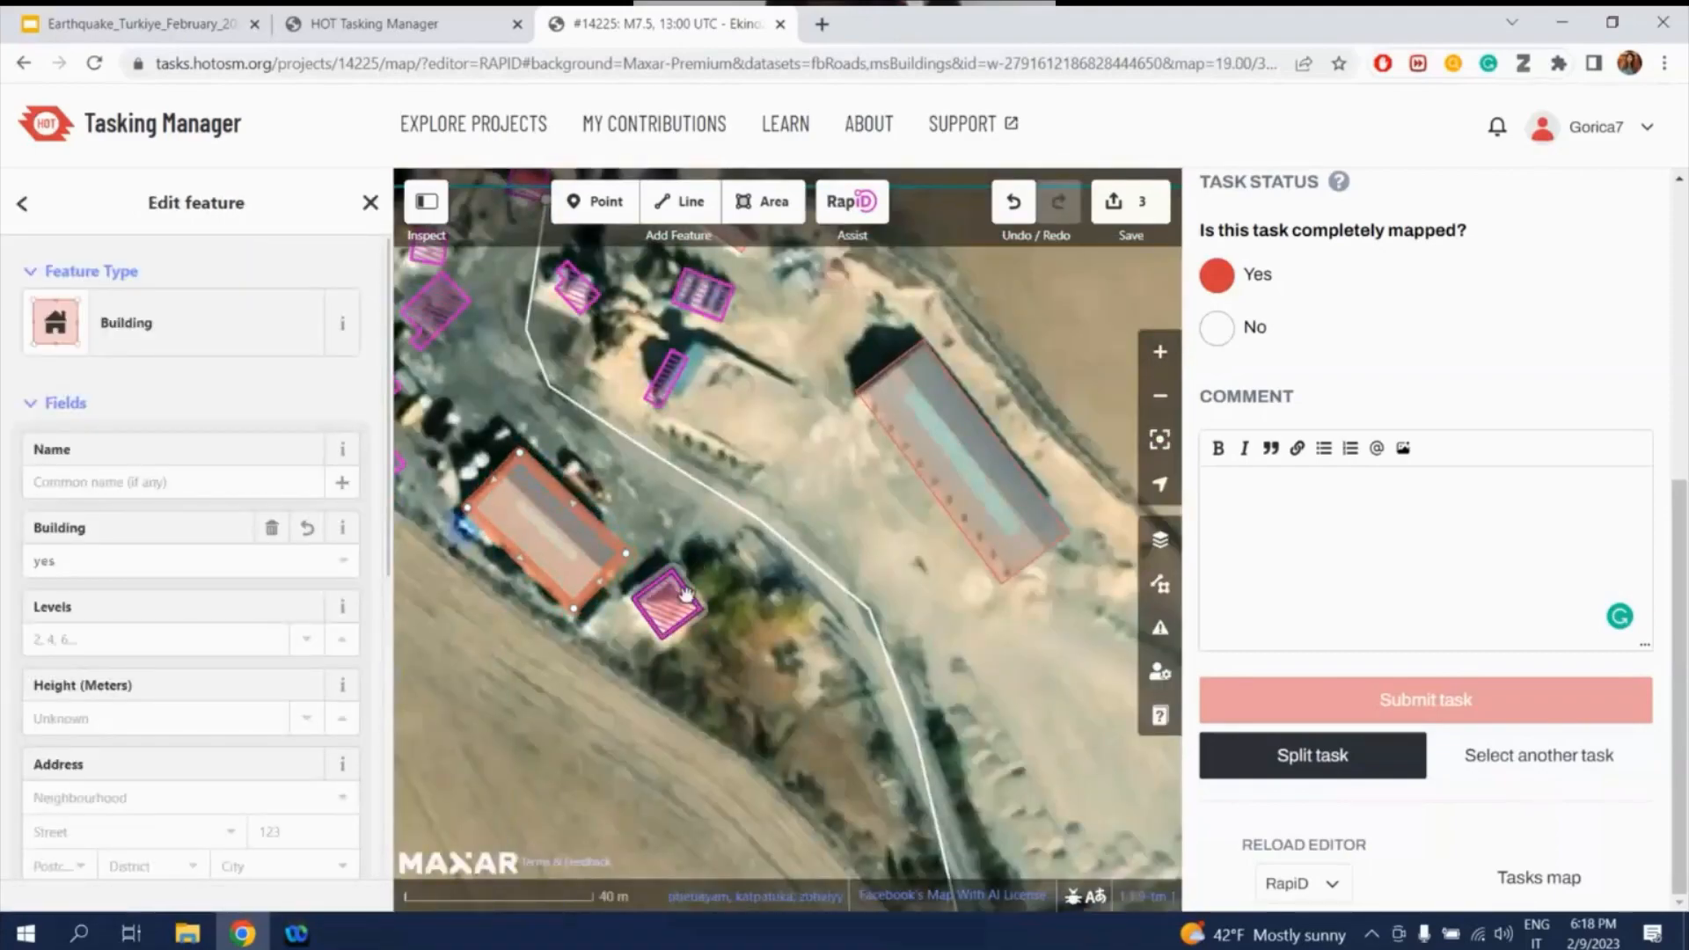
{"action": "left_click", "coordinate": [261, 456]}
- Examine the remaining detected buildings in the yard against the imagery, with the RapiD detections hidden and shown
{"action": "left_click_drag", "start_coordinate": [520, 393], "coordinate": [697, 505]}
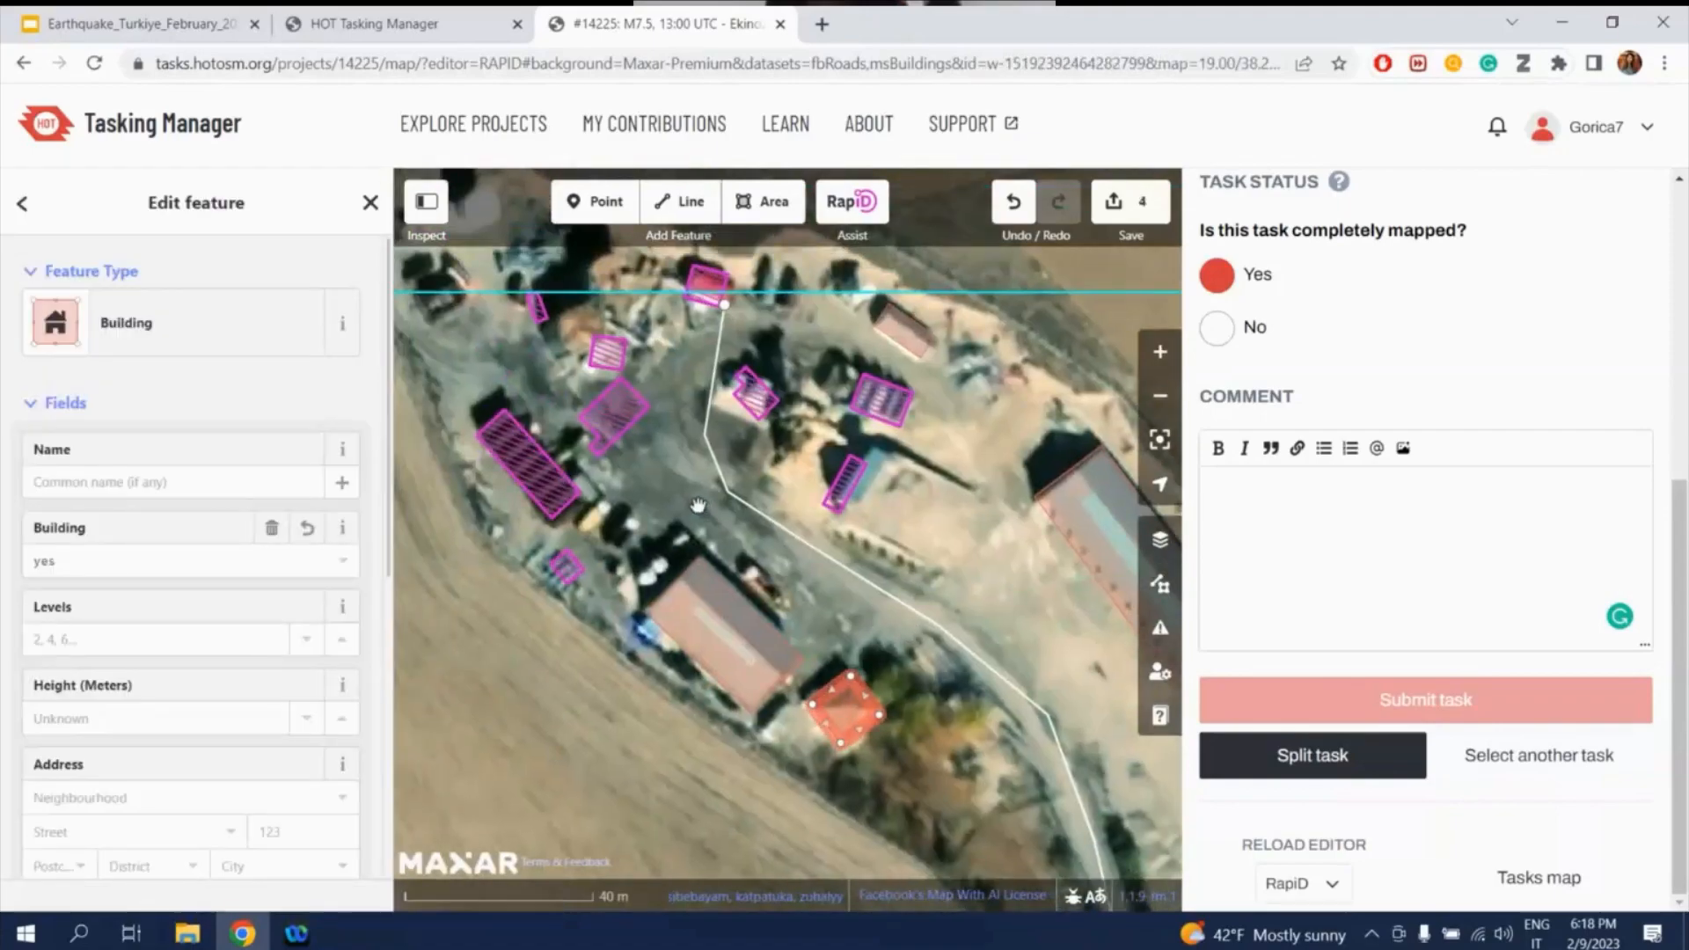
{"action": "left_click_drag", "start_coordinate": [958, 541], "coordinate": [850, 507]}
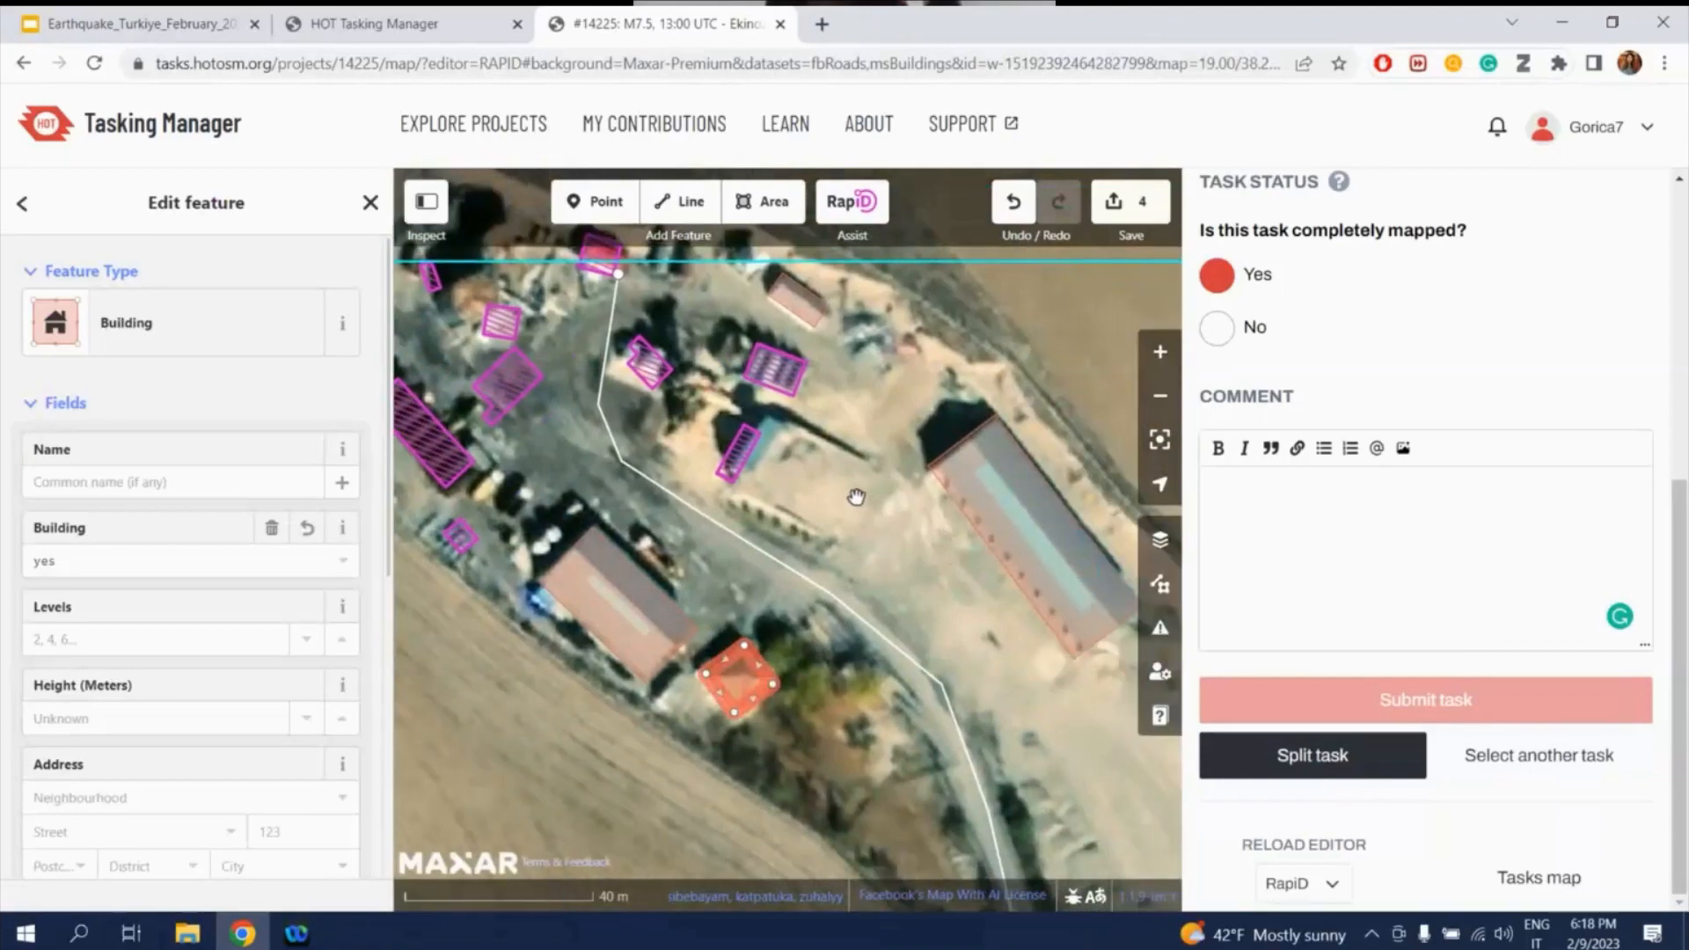
{"action": "key", "text": "shift+d"}
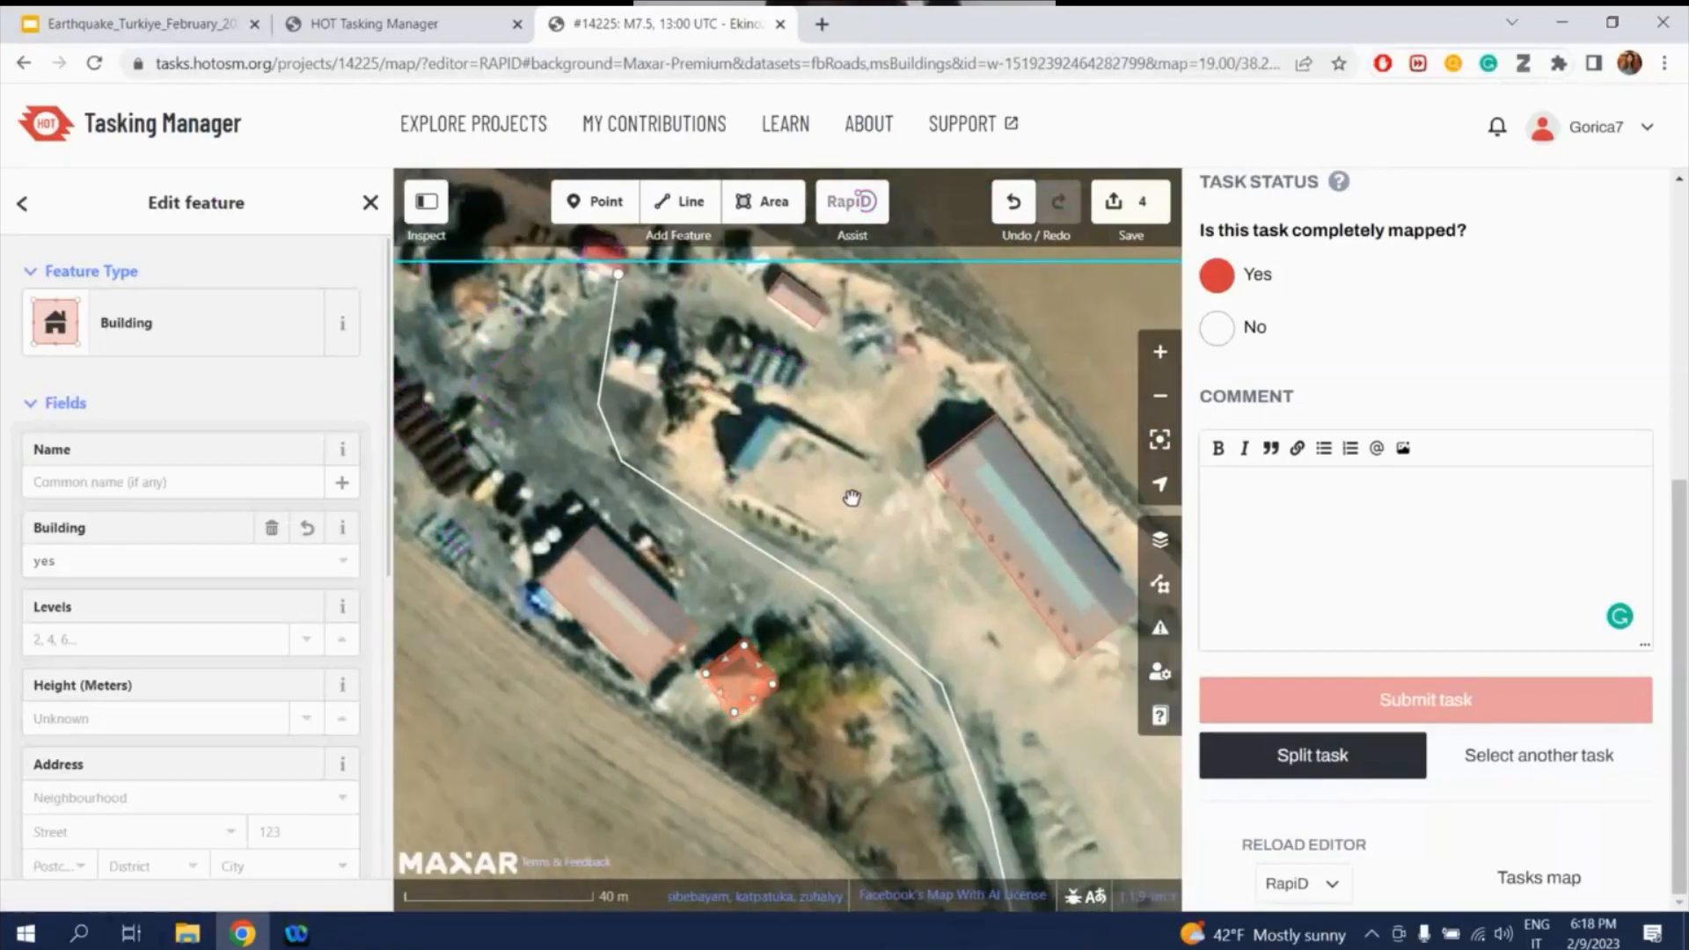
{"action": "key", "text": "shift+d"}
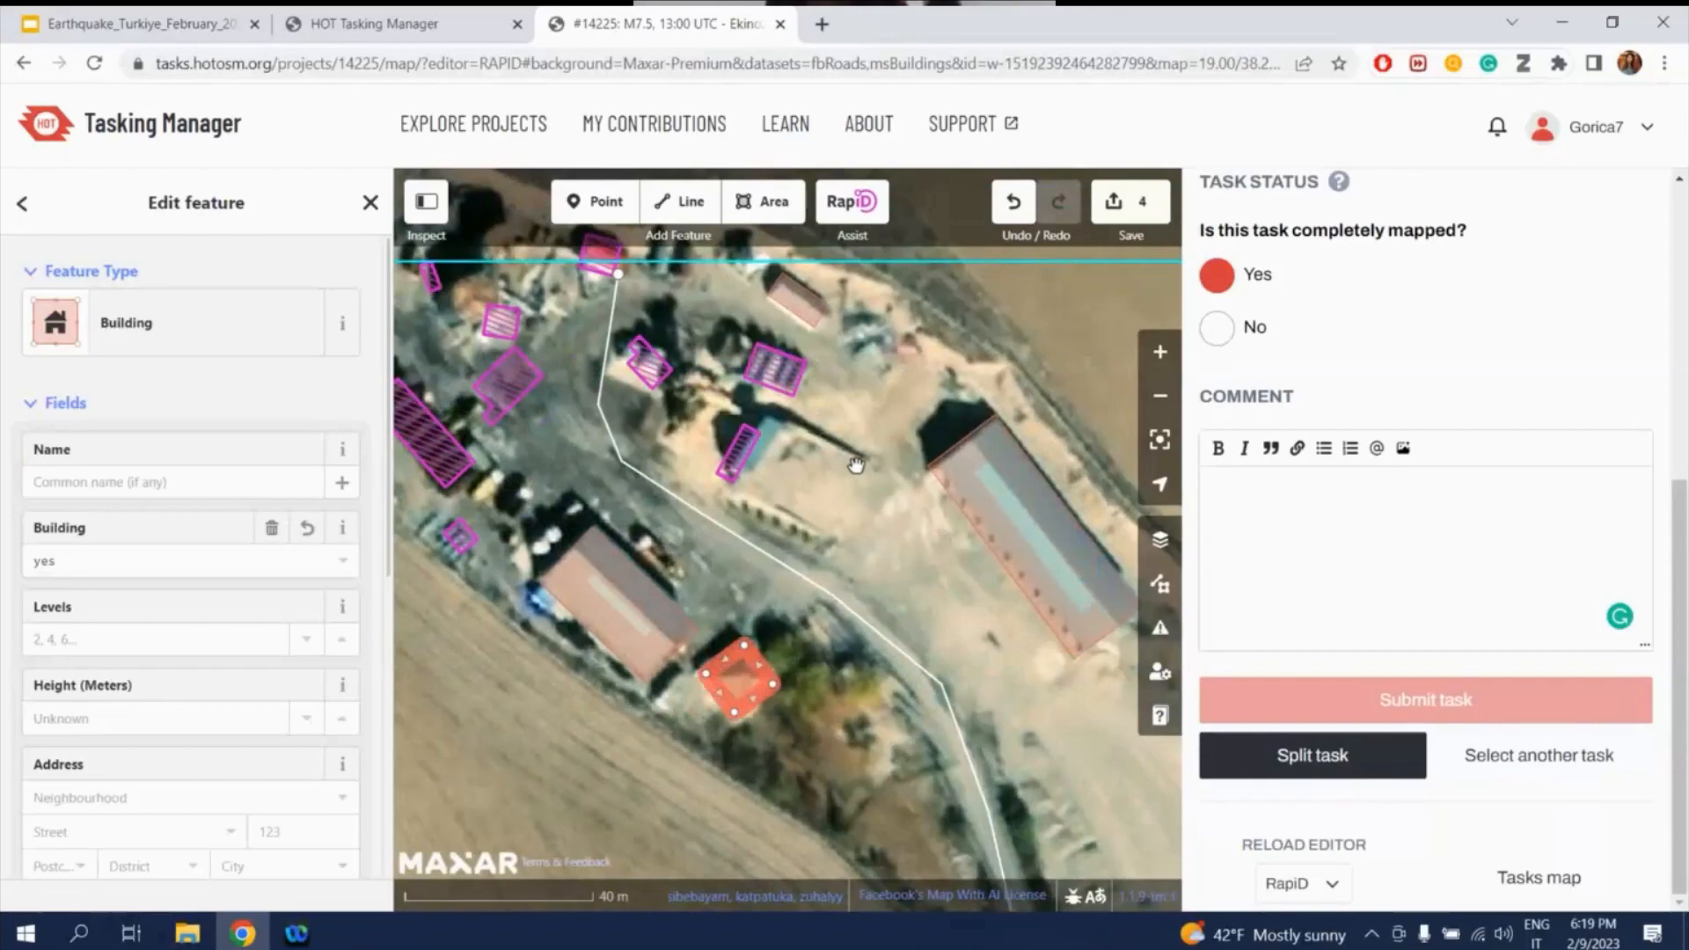
{"action": "key", "text": "q"}
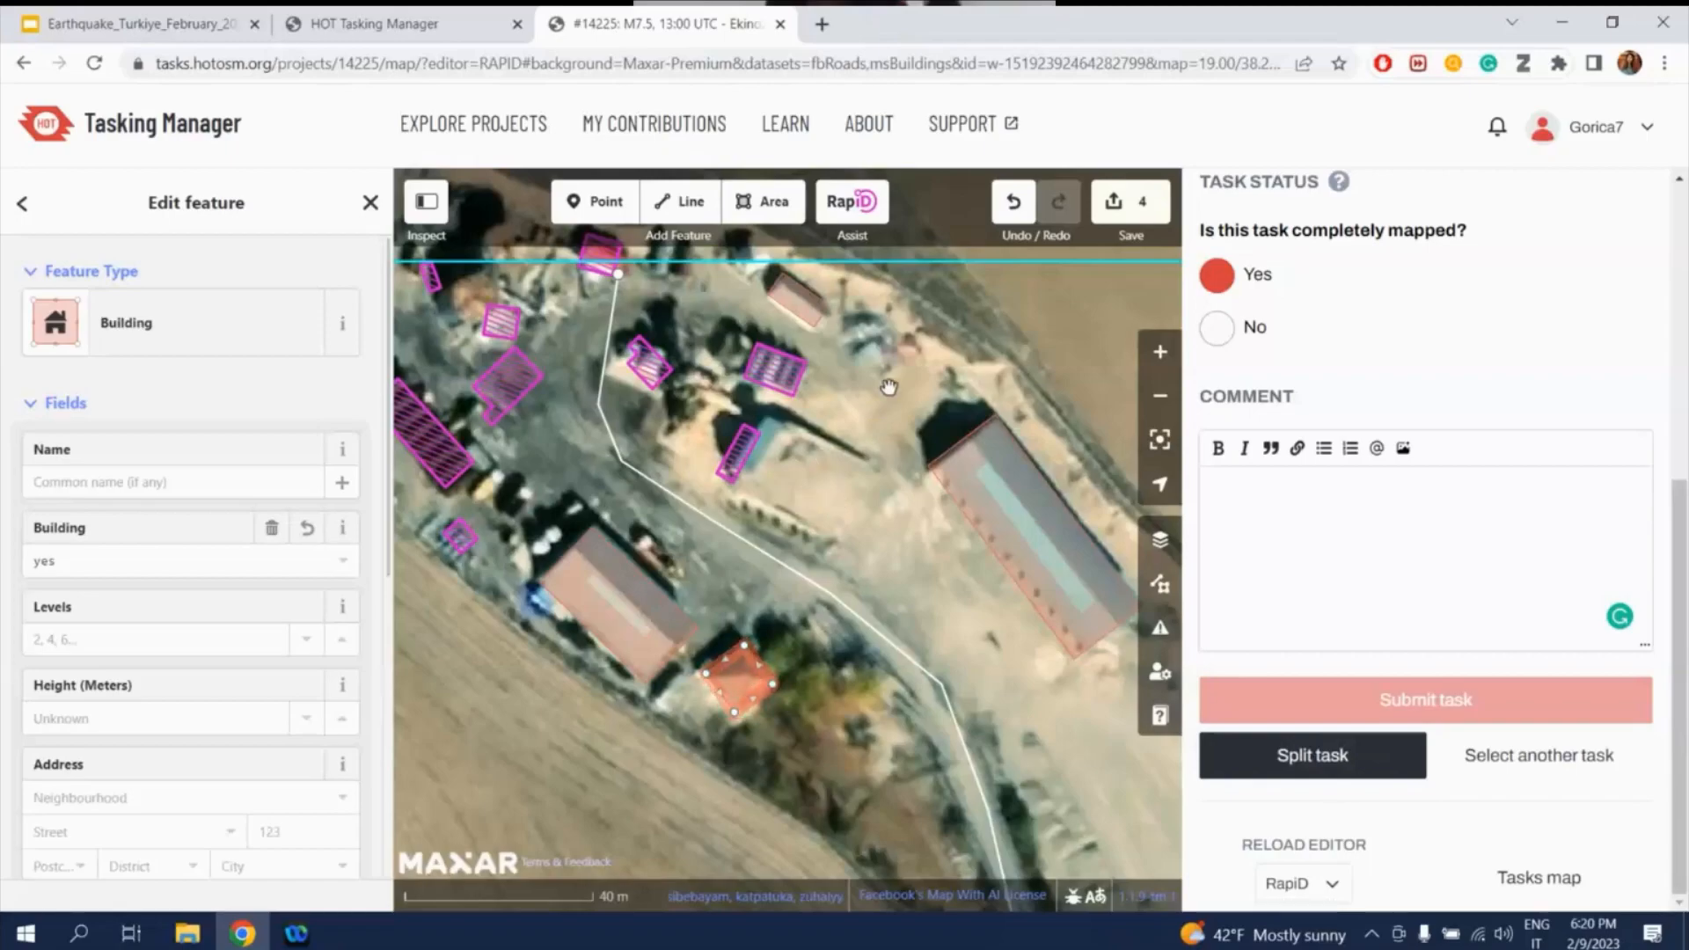
{"action": "key", "text": "q"}
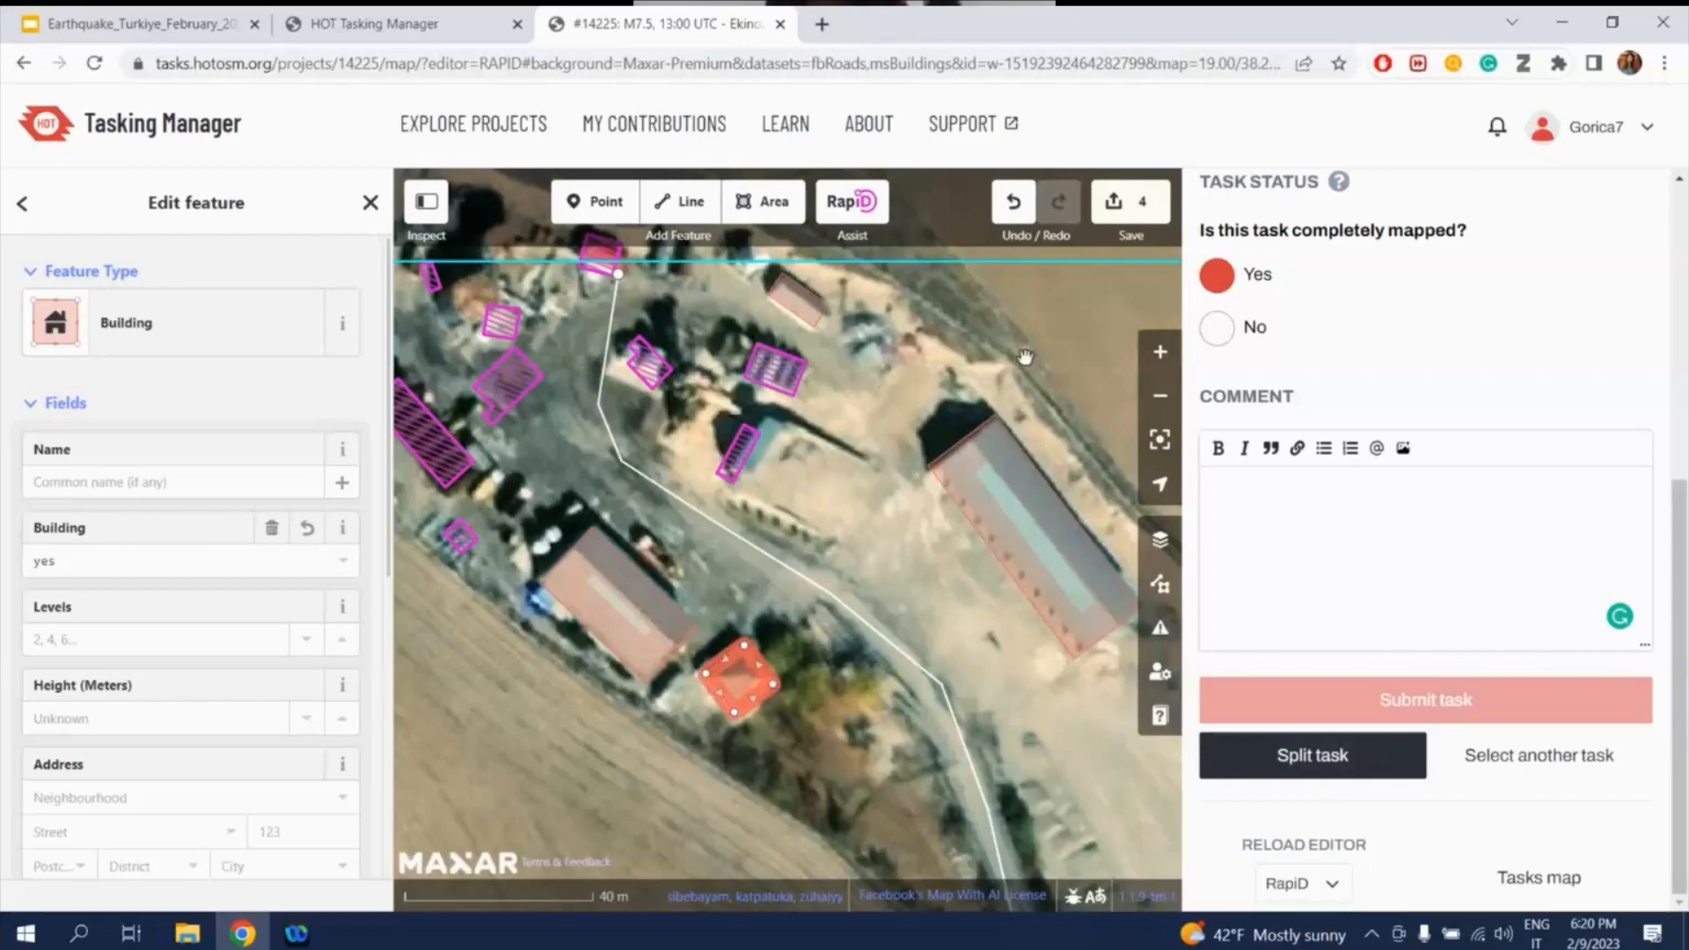
{"action": "scroll", "coordinate": [1025, 342], "scroll_direction": "down", "scroll_amount": 1}
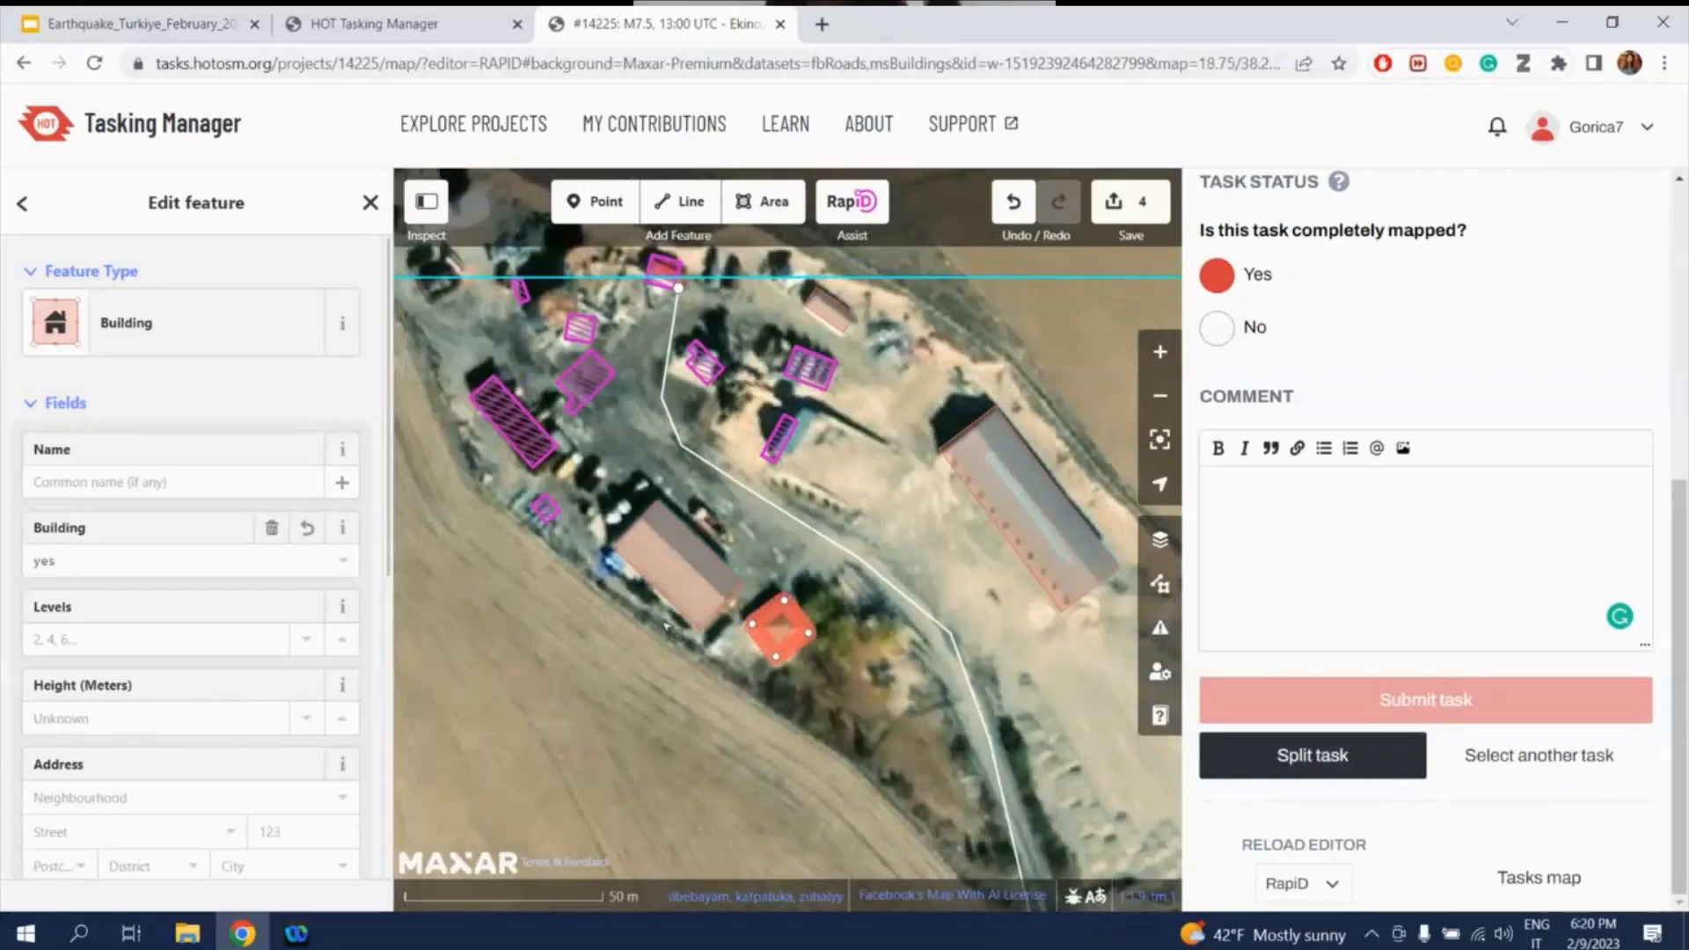
{"action": "left_click_drag", "start_coordinate": [878, 534], "coordinate": [989, 628]}
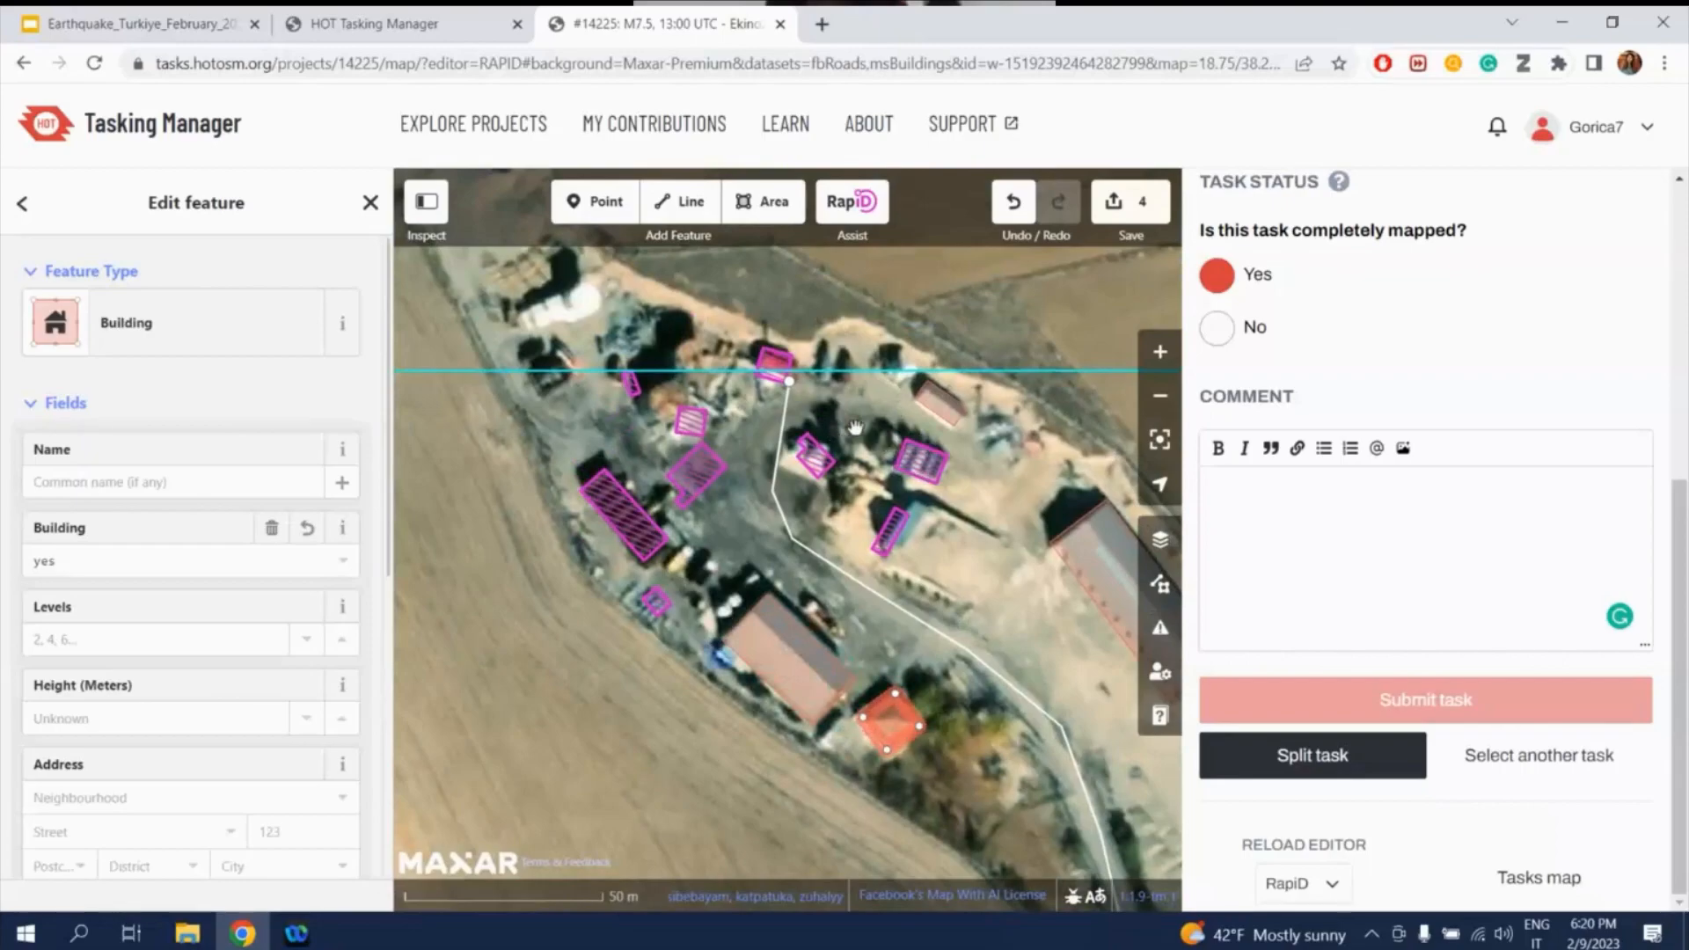
- Check the imagery under the detections and accept the red-roofed Microsoft building on the task's northern boundary
{"action": "scroll", "coordinate": [855, 429], "scroll_direction": "up", "scroll_amount": 1}
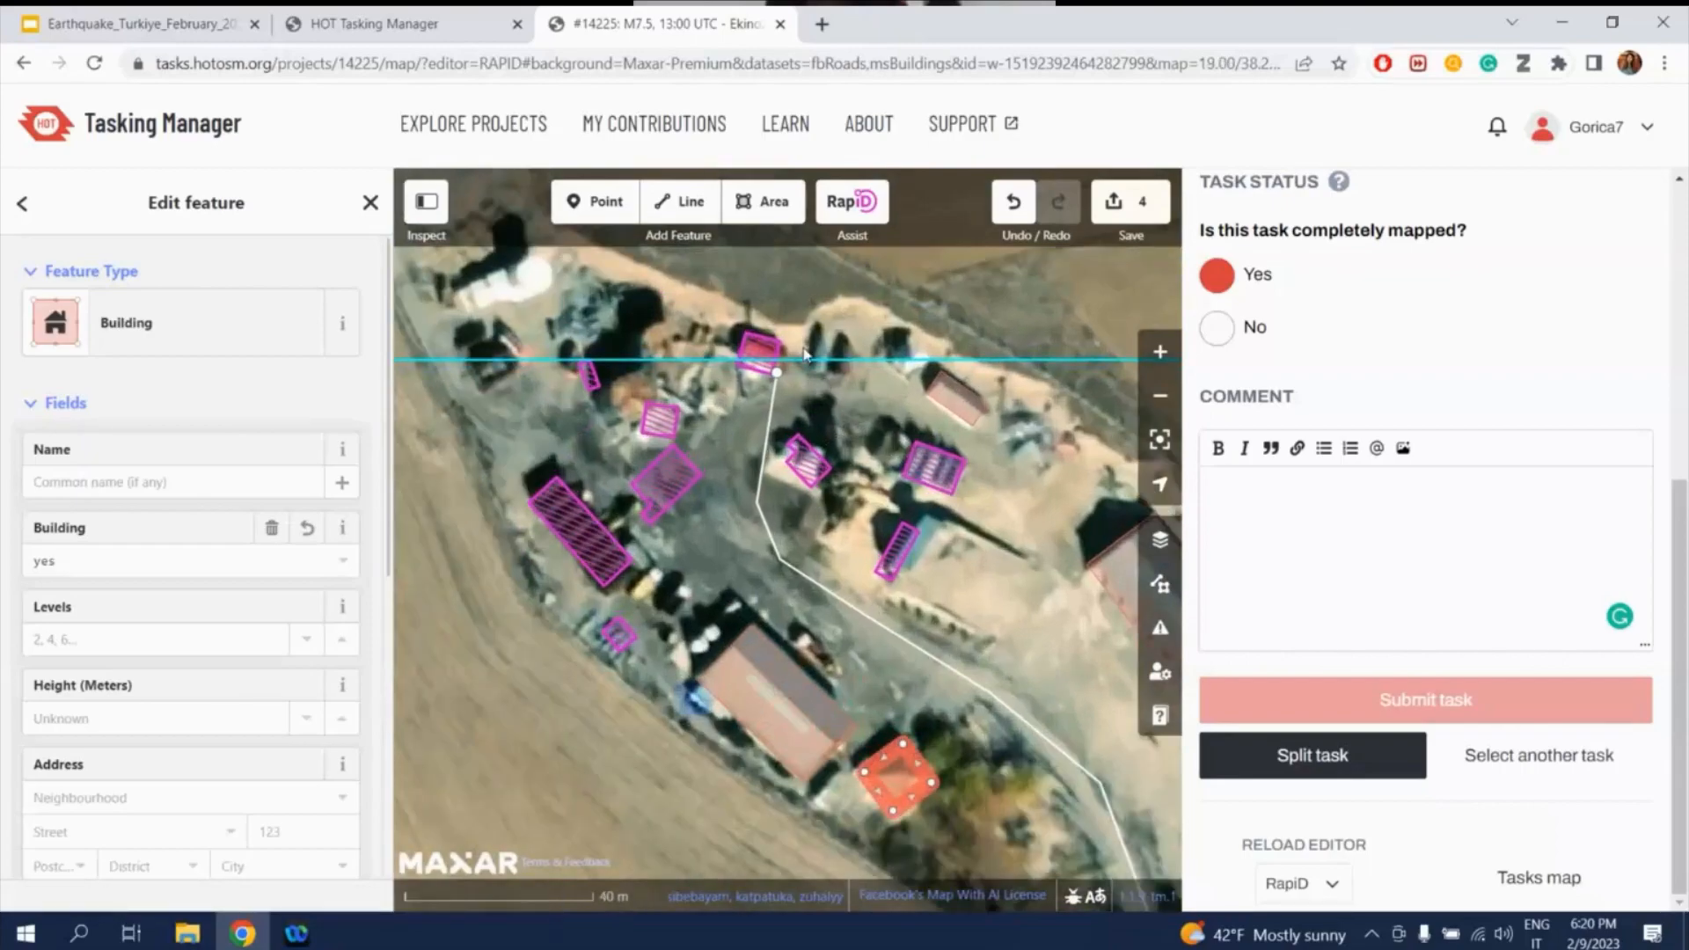
{"action": "scroll", "coordinate": [805, 354], "scroll_direction": "up", "scroll_amount": 1}
{"action": "key", "text": "shift+r"}
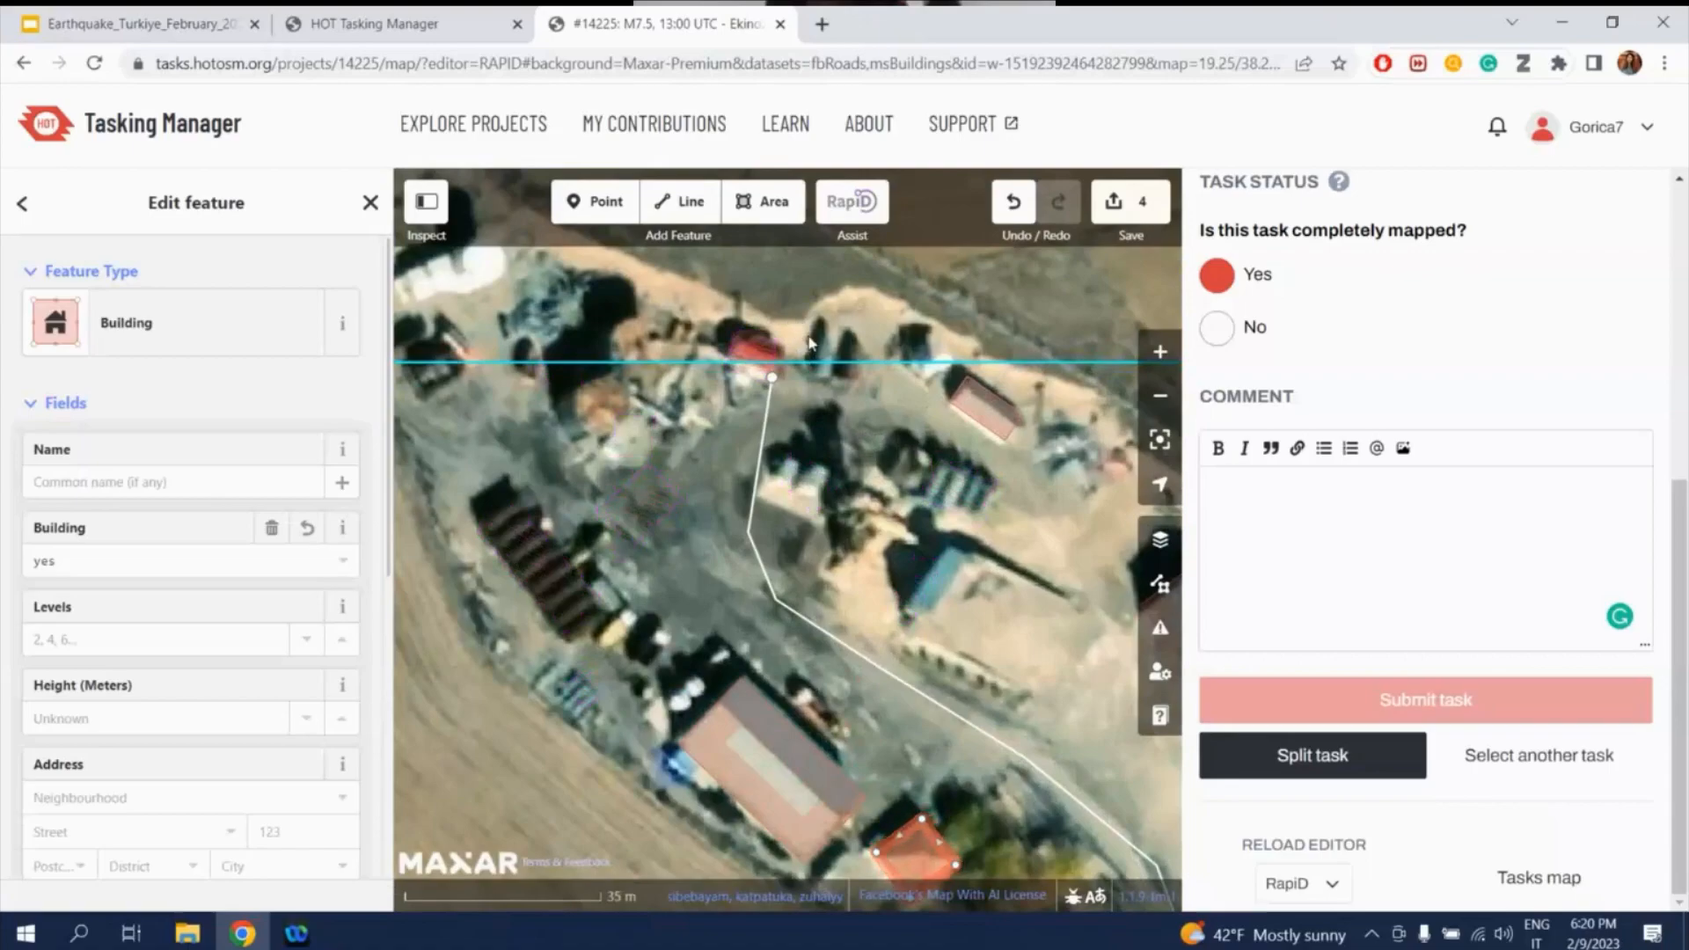
{"action": "key", "text": "shift+r"}
{"action": "left_click", "coordinate": [772, 350]}
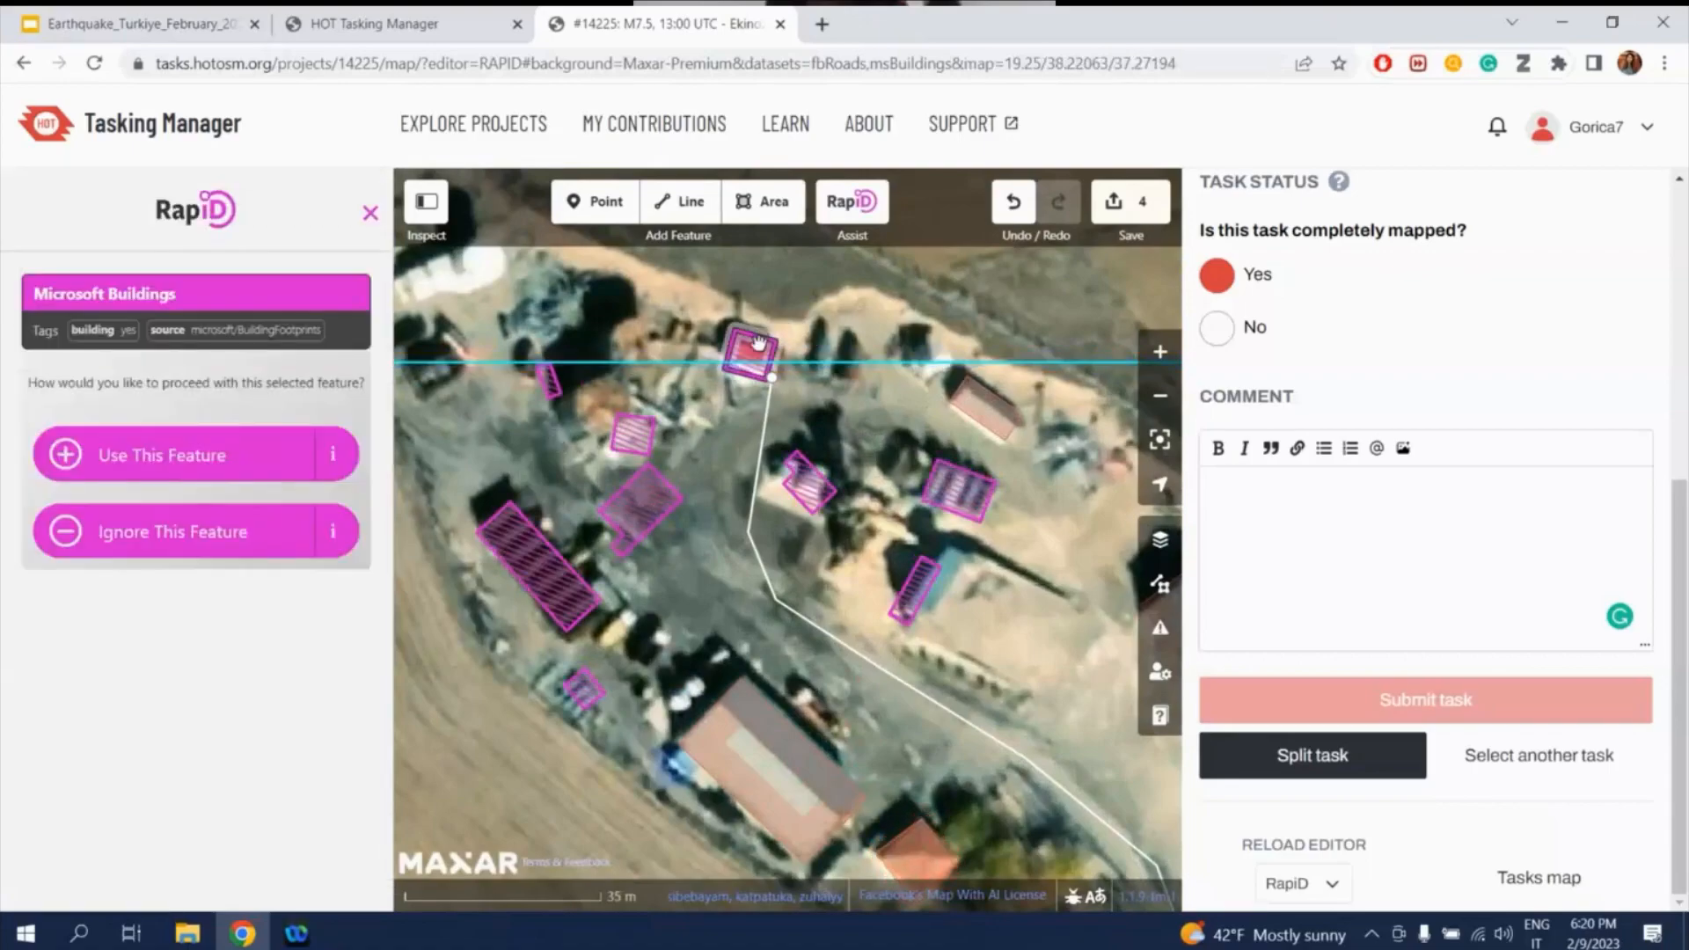
{"action": "left_click", "coordinate": [247, 456]}
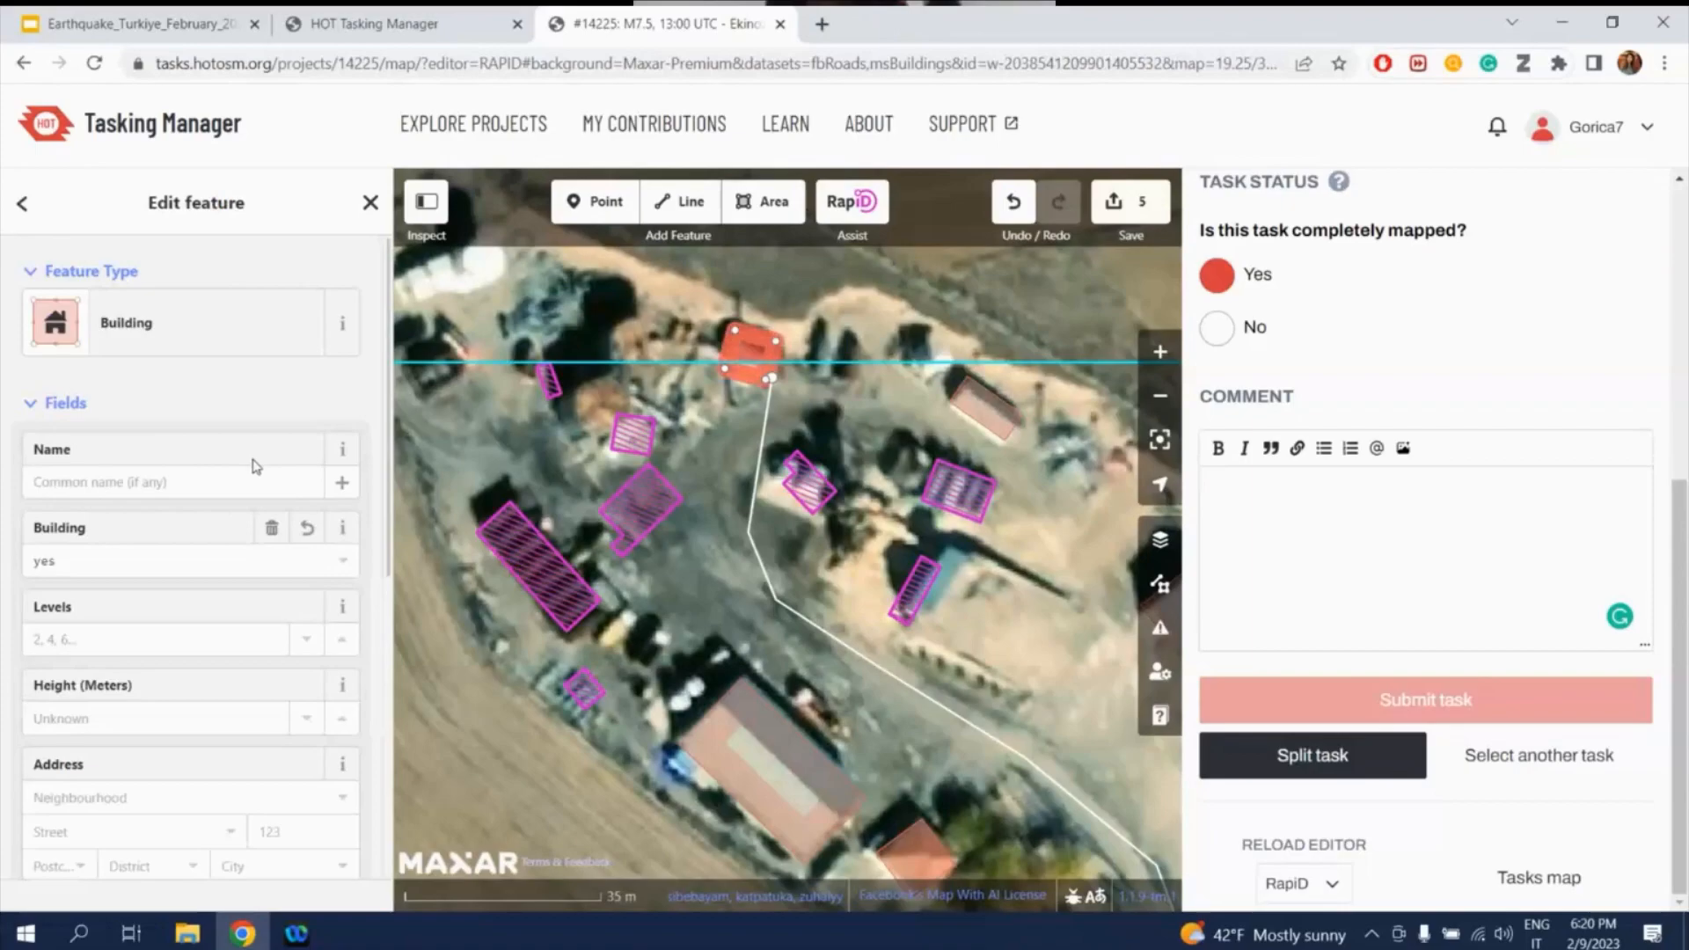
- Extend the red-roofed building's outline eastward with the adjoining track end nudged clear of it, and square its corners
{"action": "left_click", "coordinate": [612, 400]}
{"action": "left_click_drag", "start_coordinate": [781, 350], "coordinate": [729, 359]}
{"action": "left_click", "coordinate": [765, 382]}
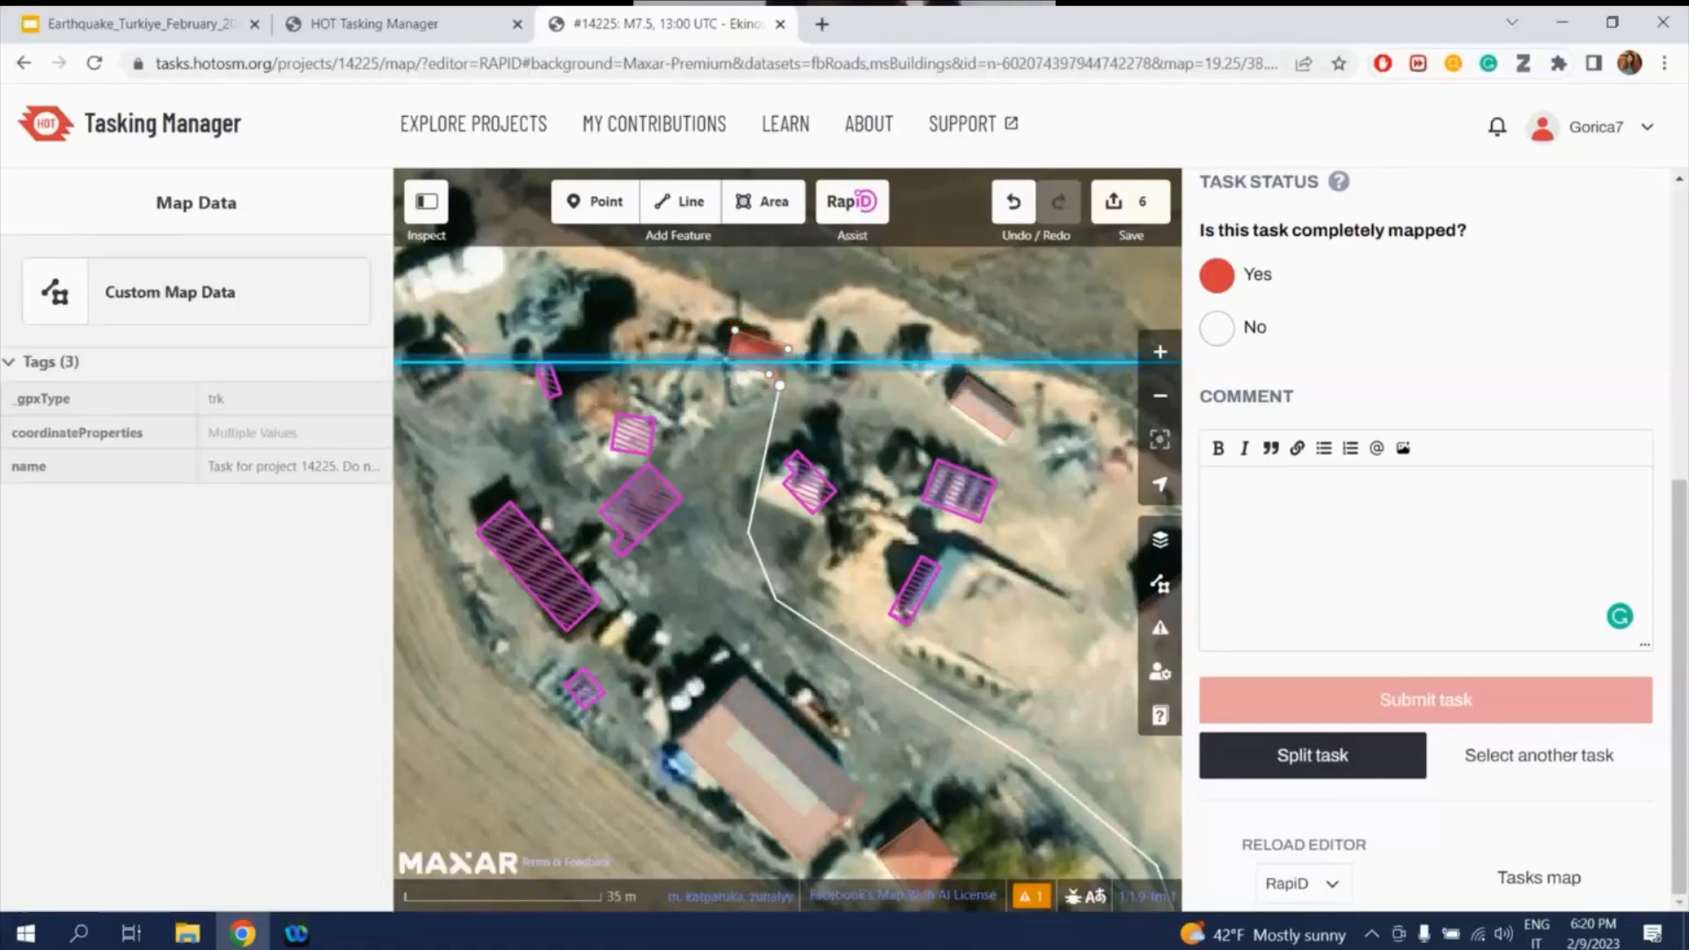
{"action": "key", "text": "Escape"}
{"action": "left_click", "coordinate": [728, 362]}
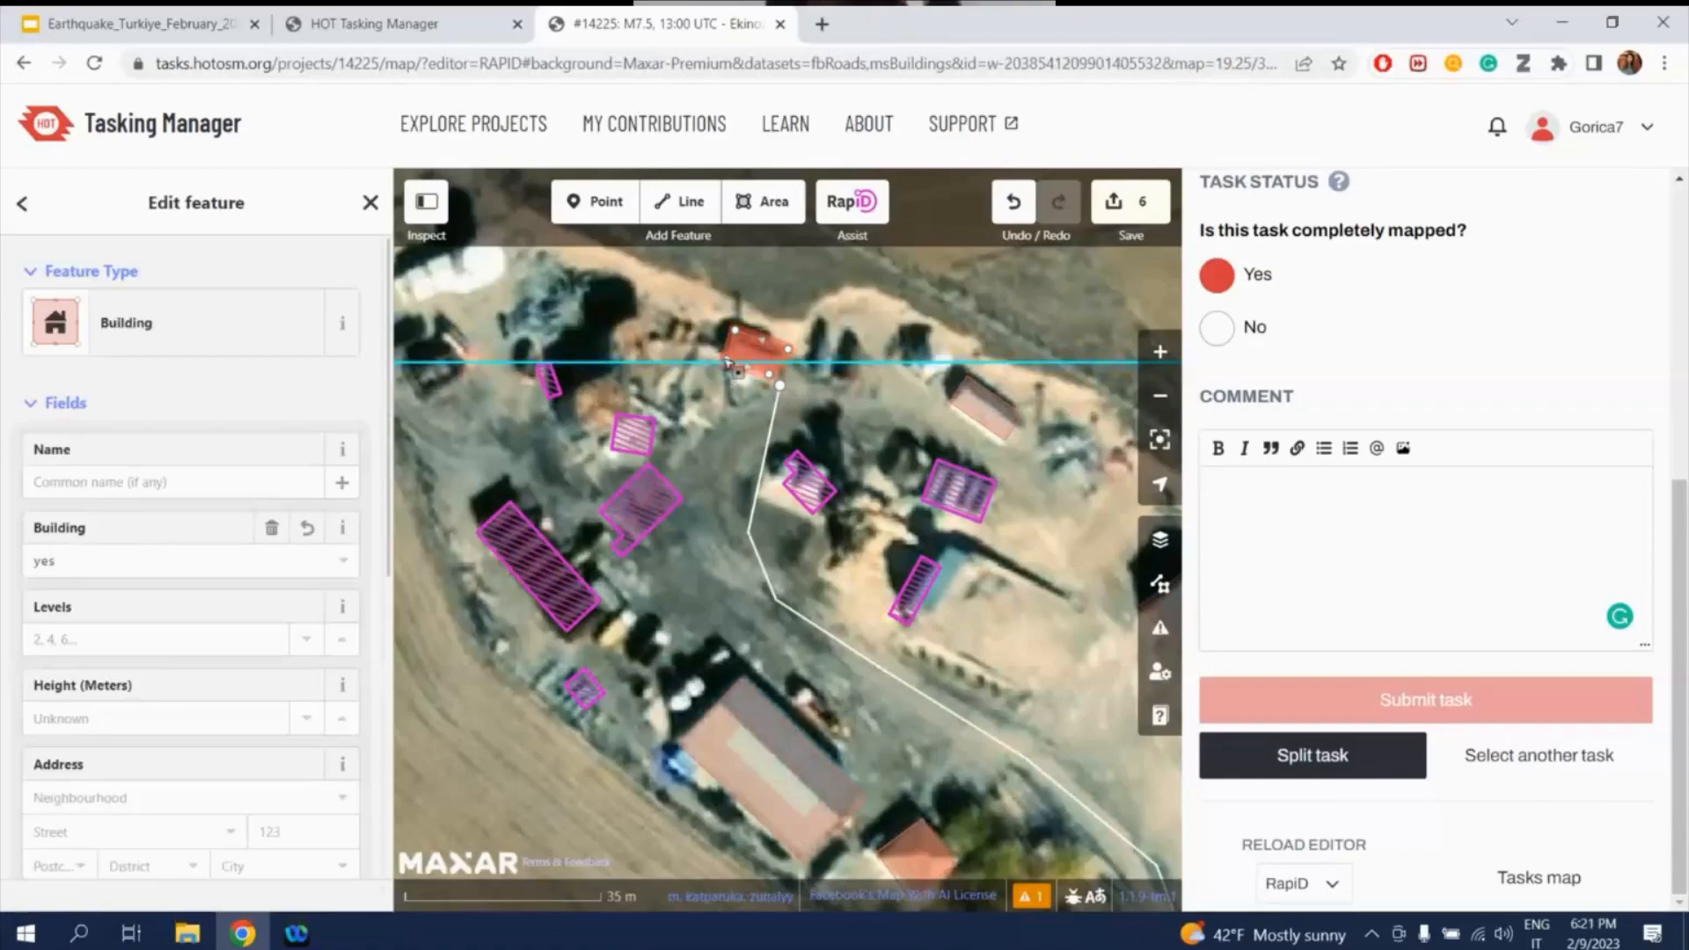
{"action": "key", "text": "q"}
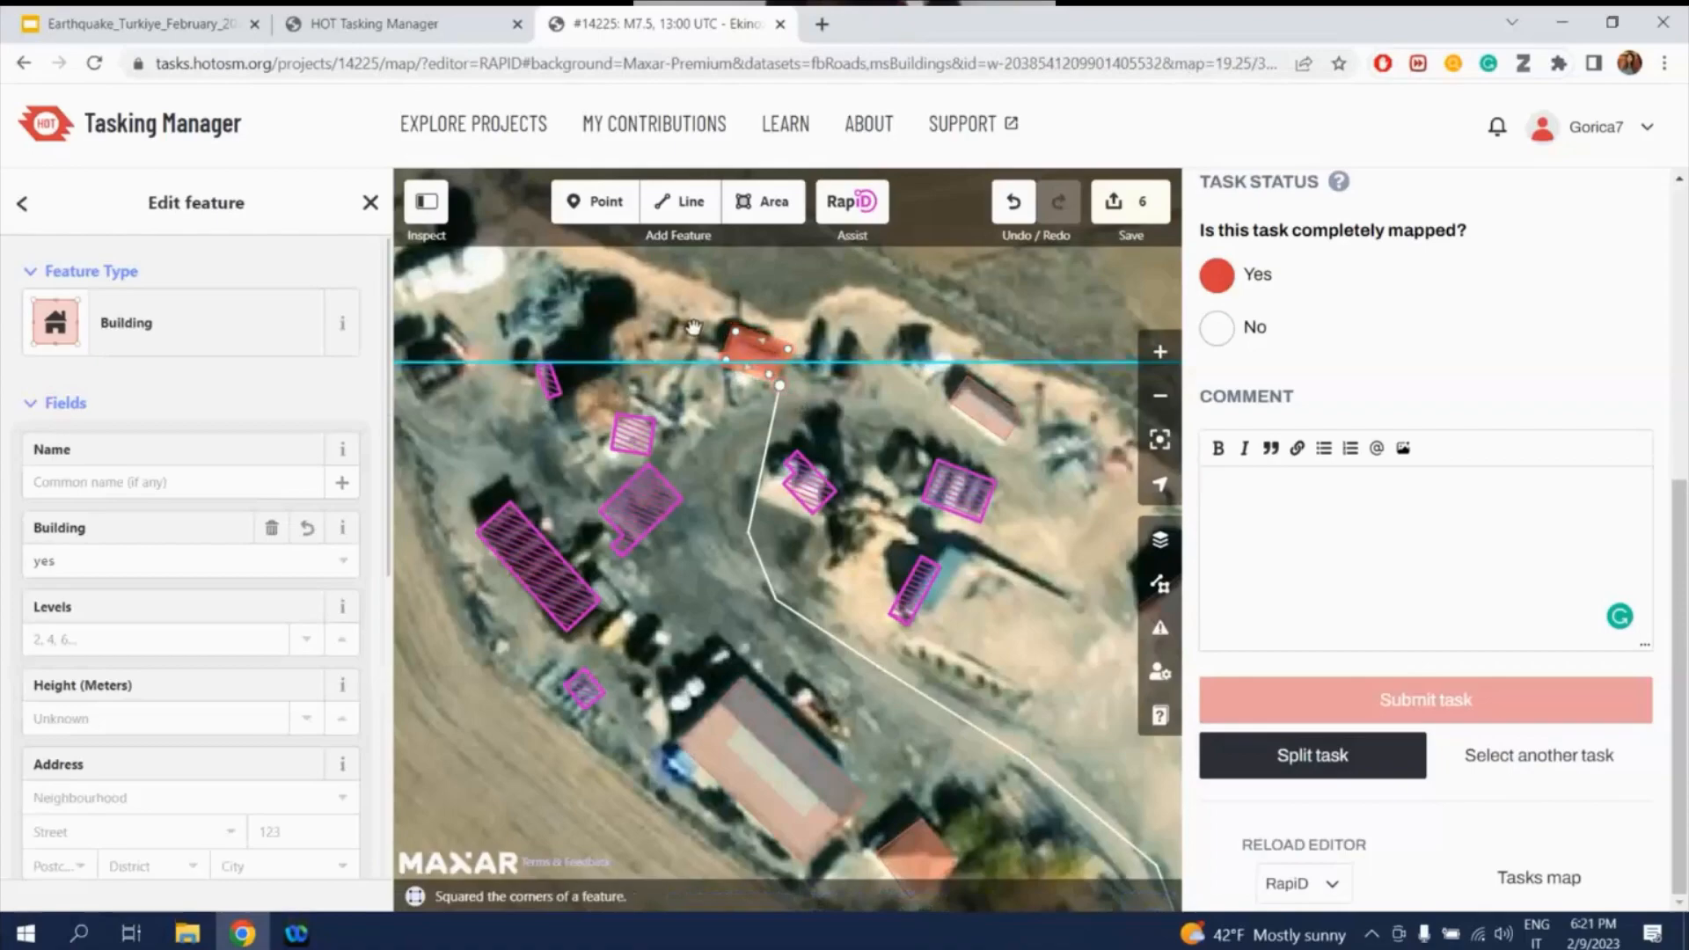
{"action": "key", "text": "q"}
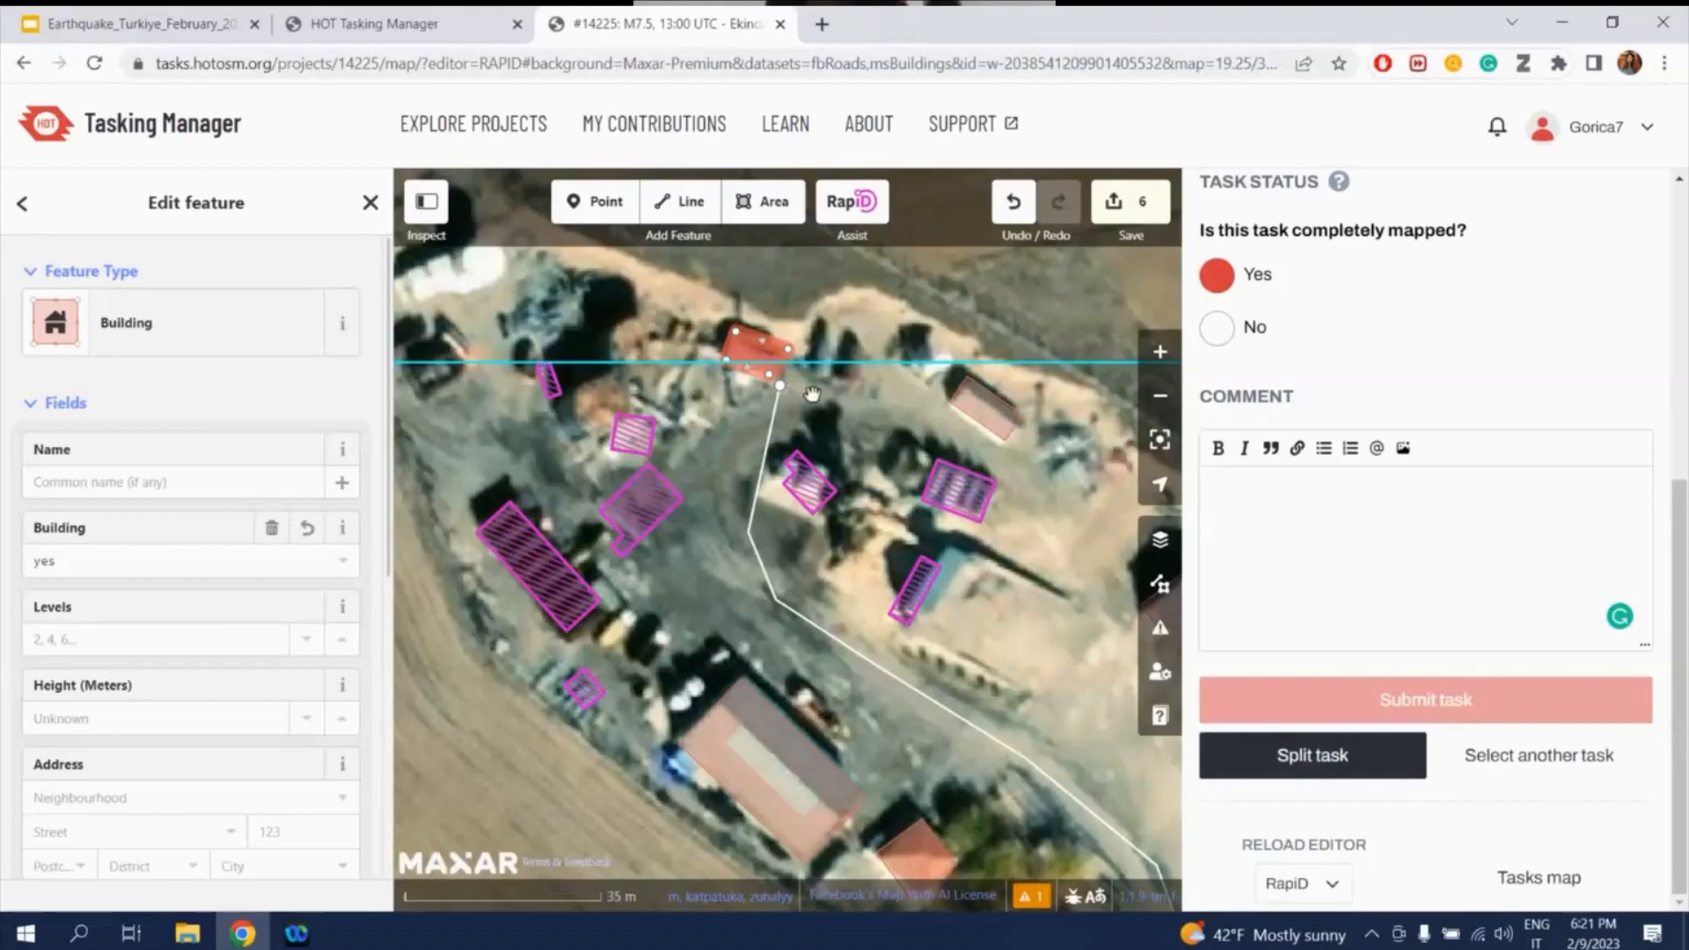
- Check the gap between the red-roofed building and the track's end node, and square the building's outline again
{"action": "scroll", "coordinate": [780, 373], "scroll_direction": "up", "scroll_amount": 3}
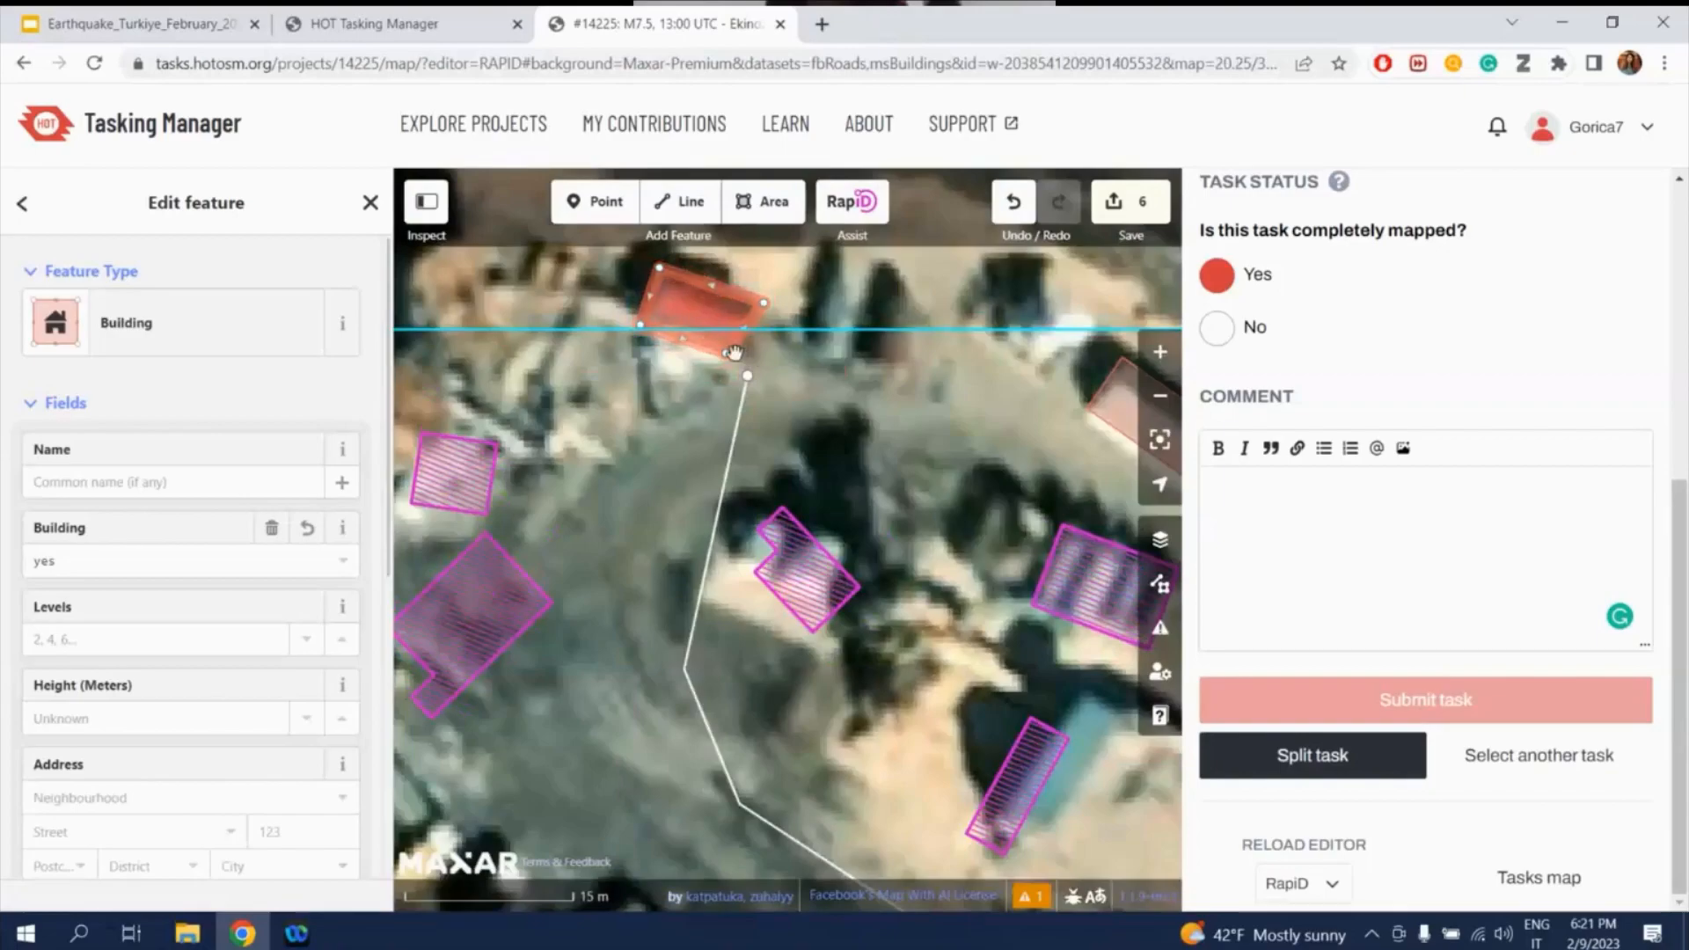
{"action": "left_click_drag", "start_coordinate": [728, 354], "coordinate": [736, 360]}
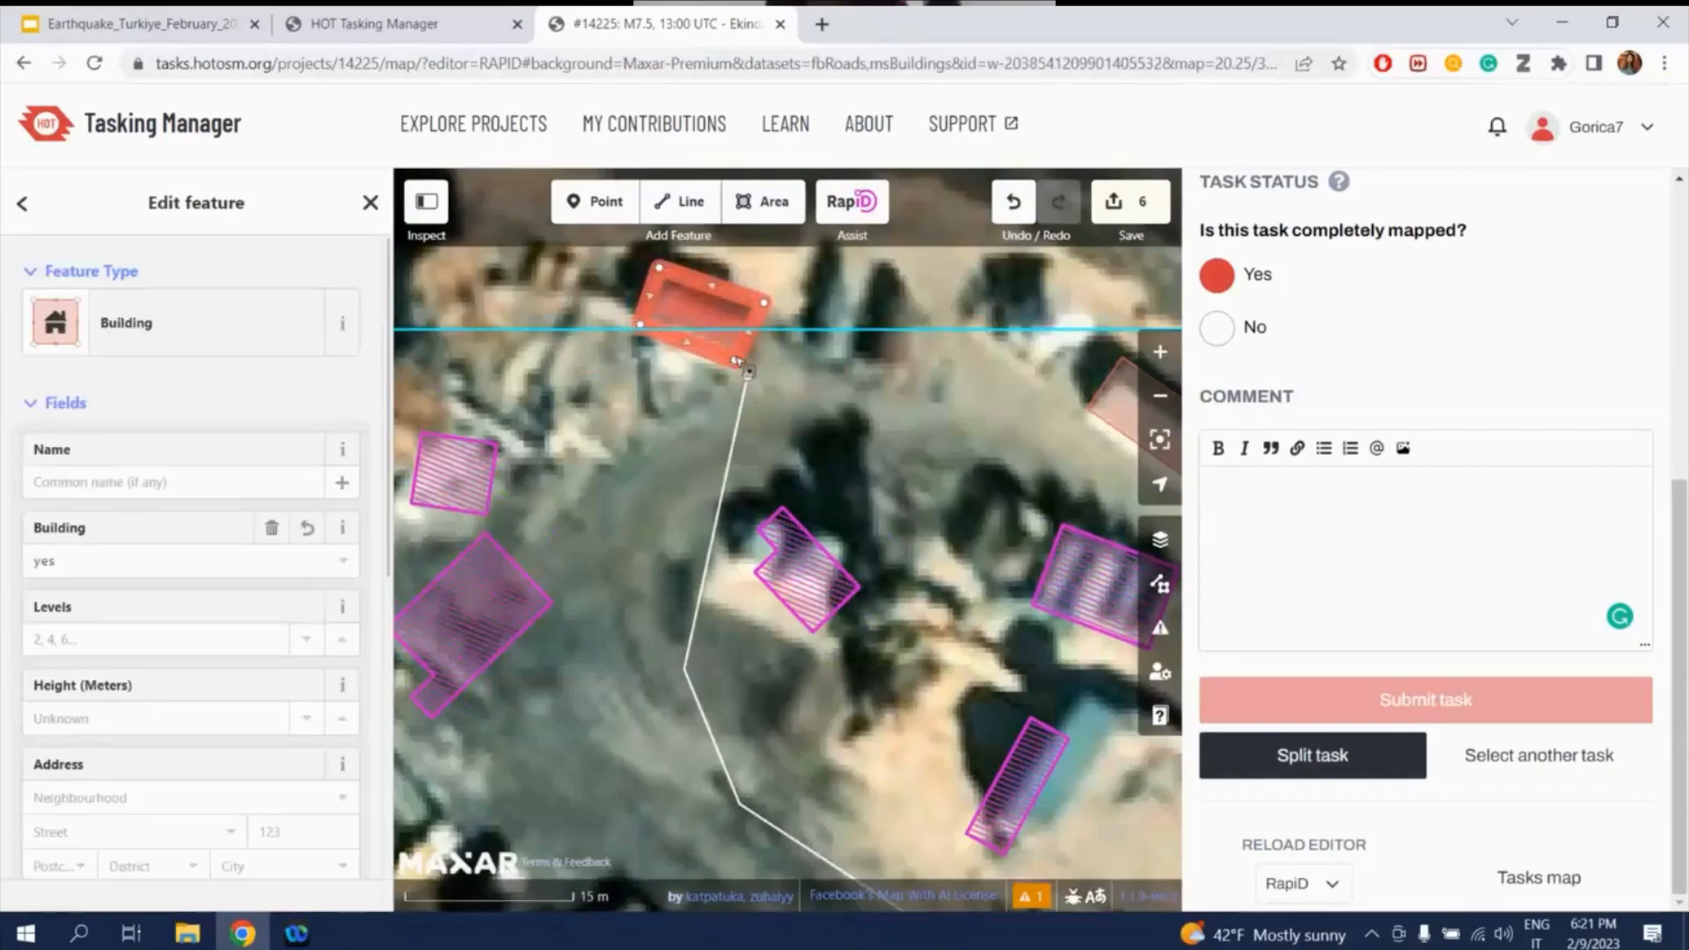
{"action": "left_click", "coordinate": [730, 455]}
{"action": "left_click", "coordinate": [731, 365]}
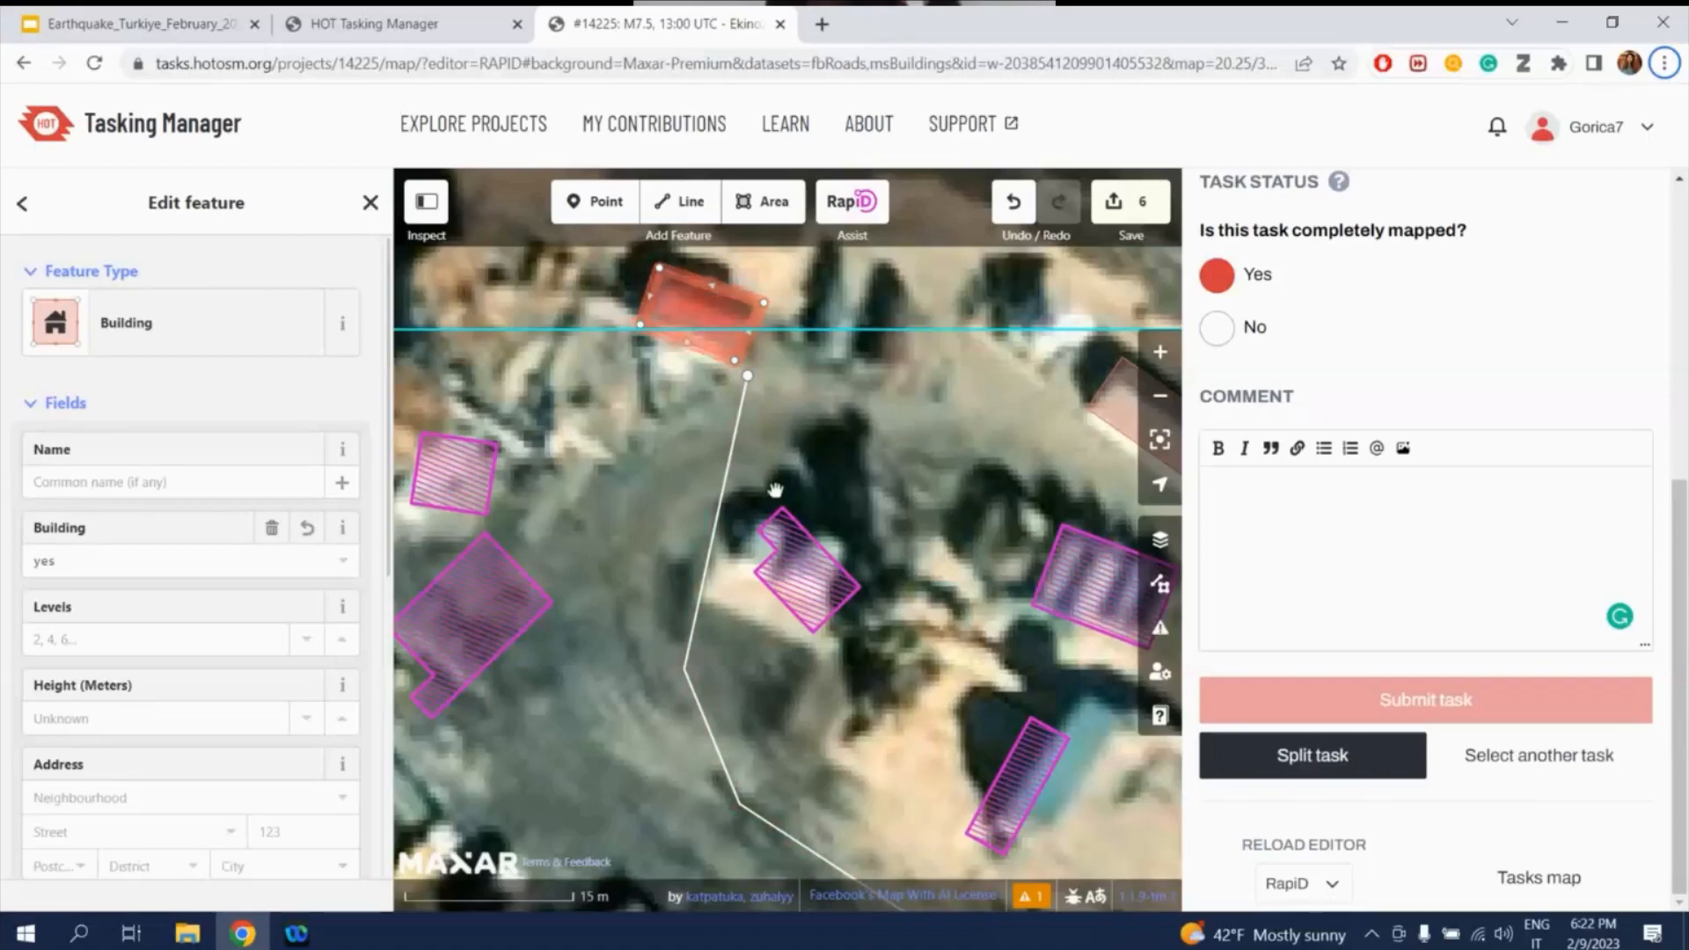
{"action": "scroll", "coordinate": [802, 312], "scroll_direction": "down", "scroll_amount": 1}
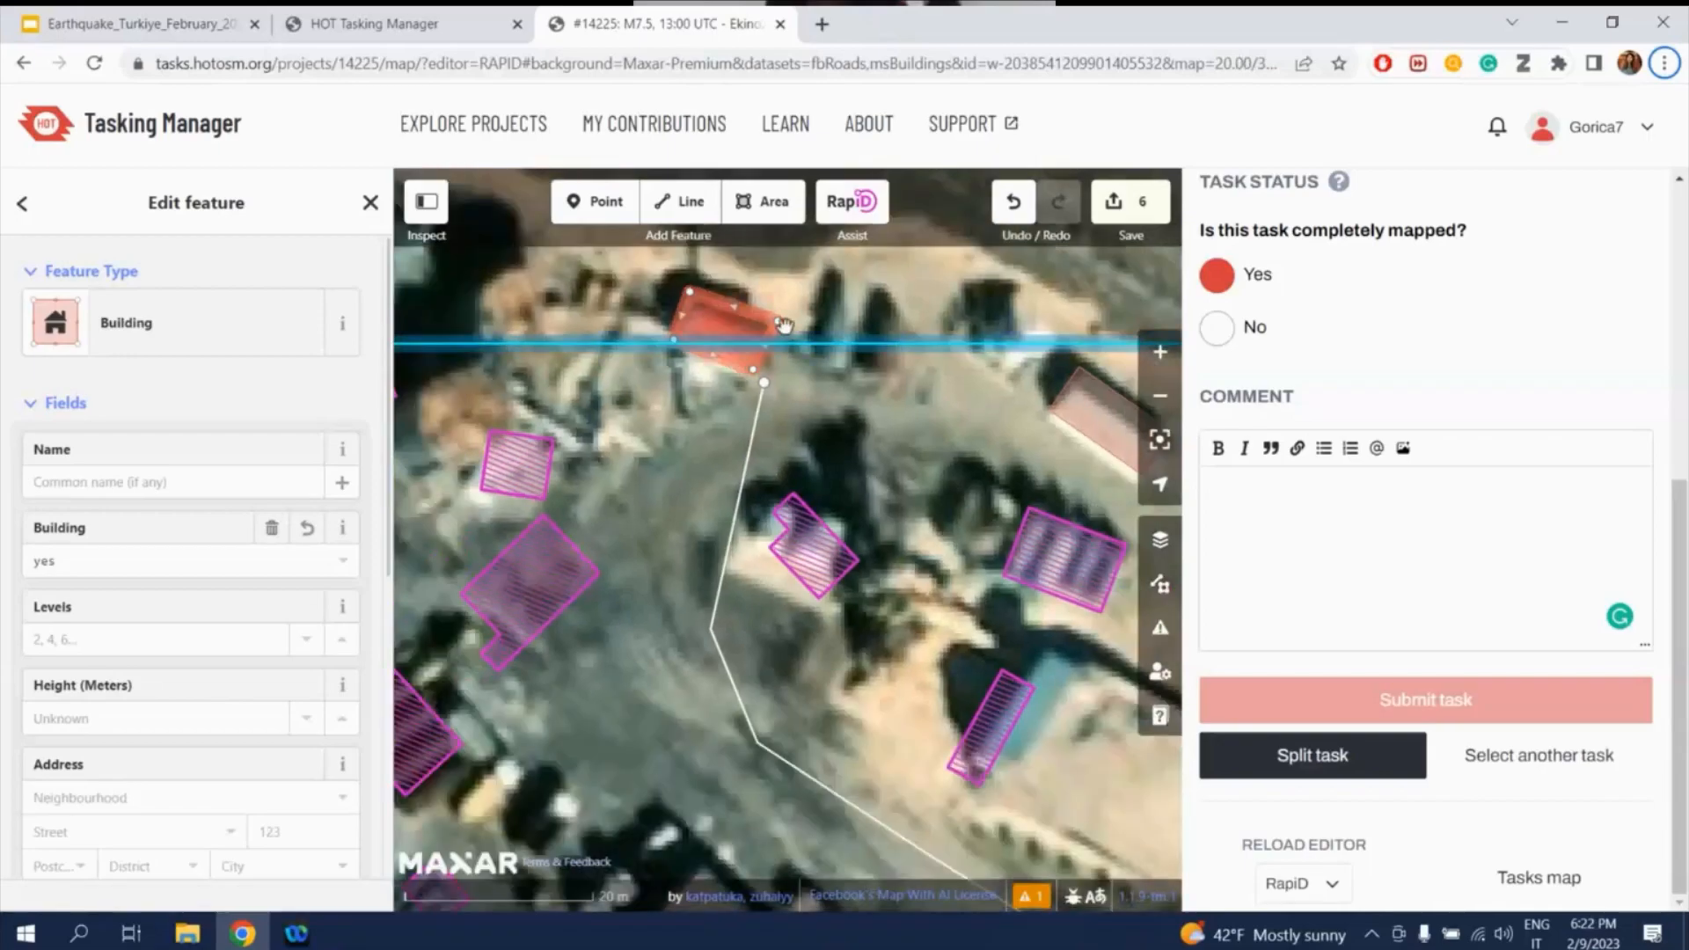
{"action": "key", "text": "q"}
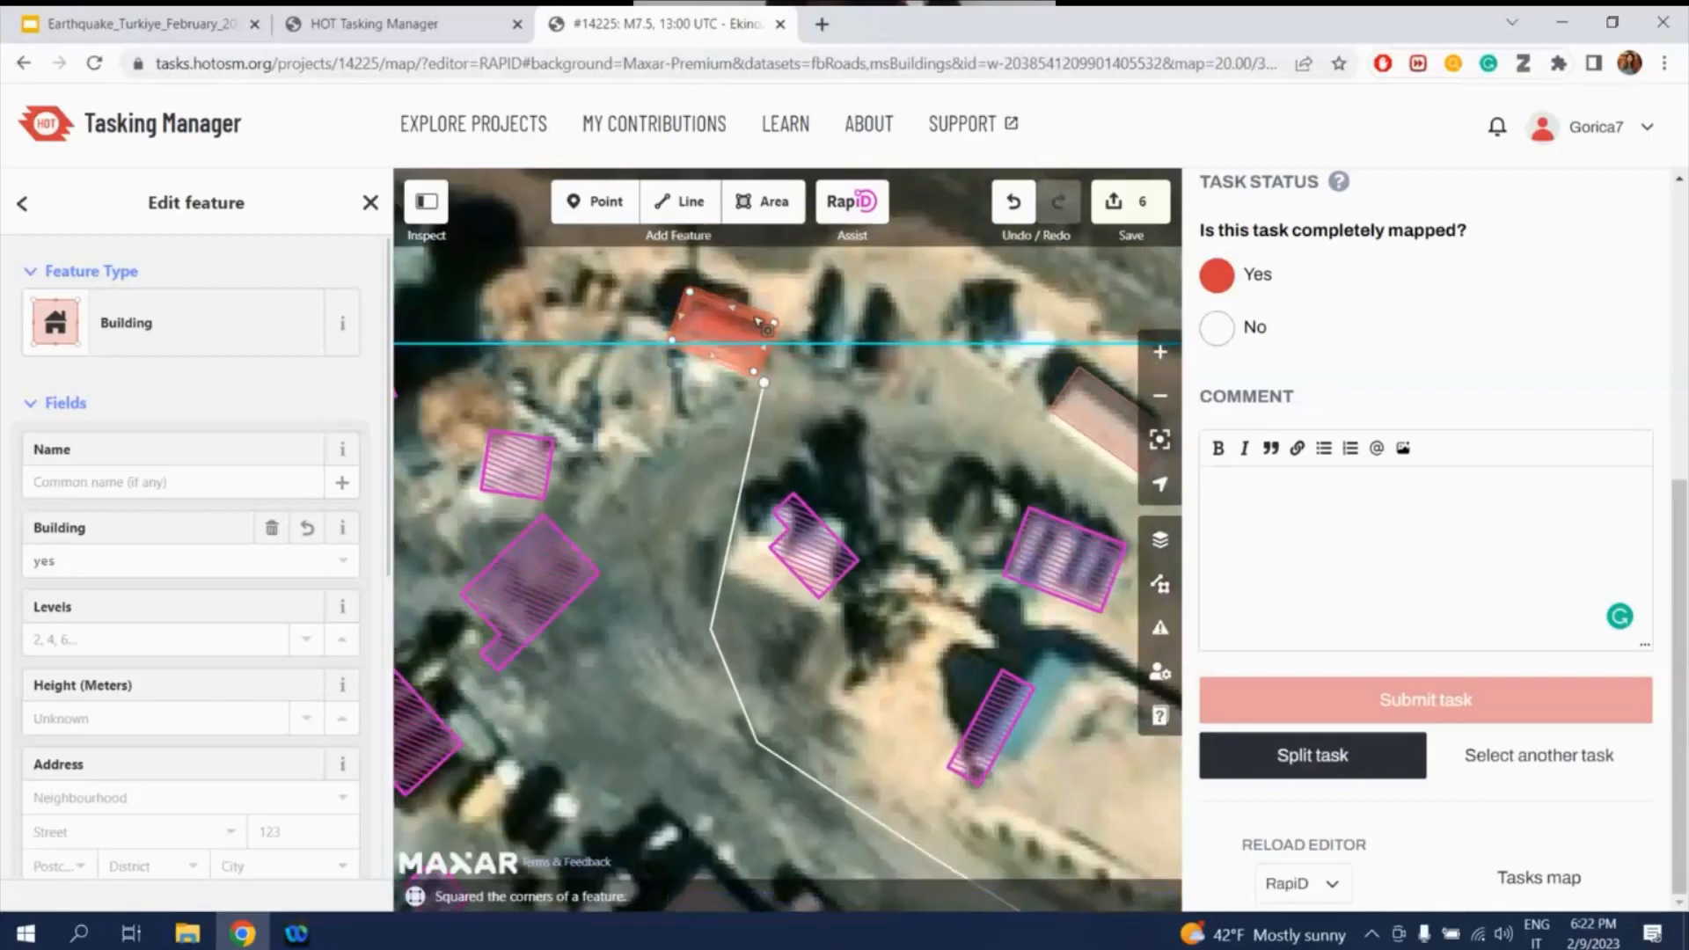
- Examine the detected buildings in the western part of the yard against the imagery, with the RapiD detections hidden and shown
{"action": "scroll", "coordinate": [928, 457], "scroll_direction": "down", "scroll_amount": 4}
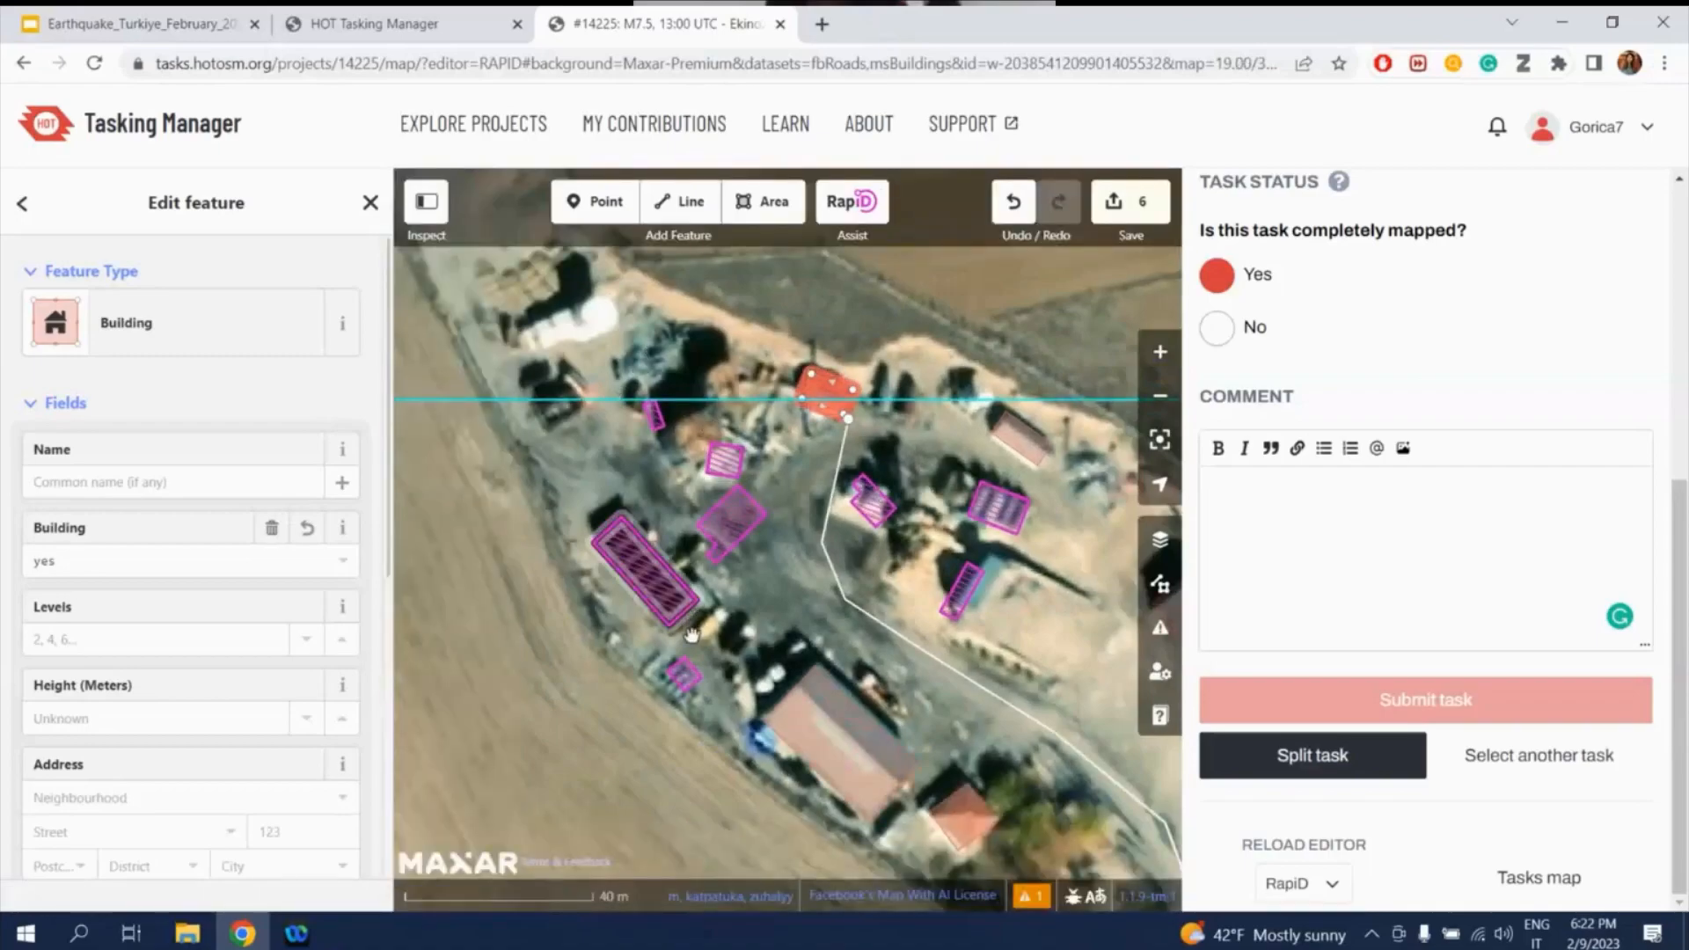
{"action": "scroll", "coordinate": [636, 649], "scroll_direction": "up", "scroll_amount": 1}
{"action": "scroll", "coordinate": [636, 648], "scroll_direction": "up", "scroll_amount": 2}
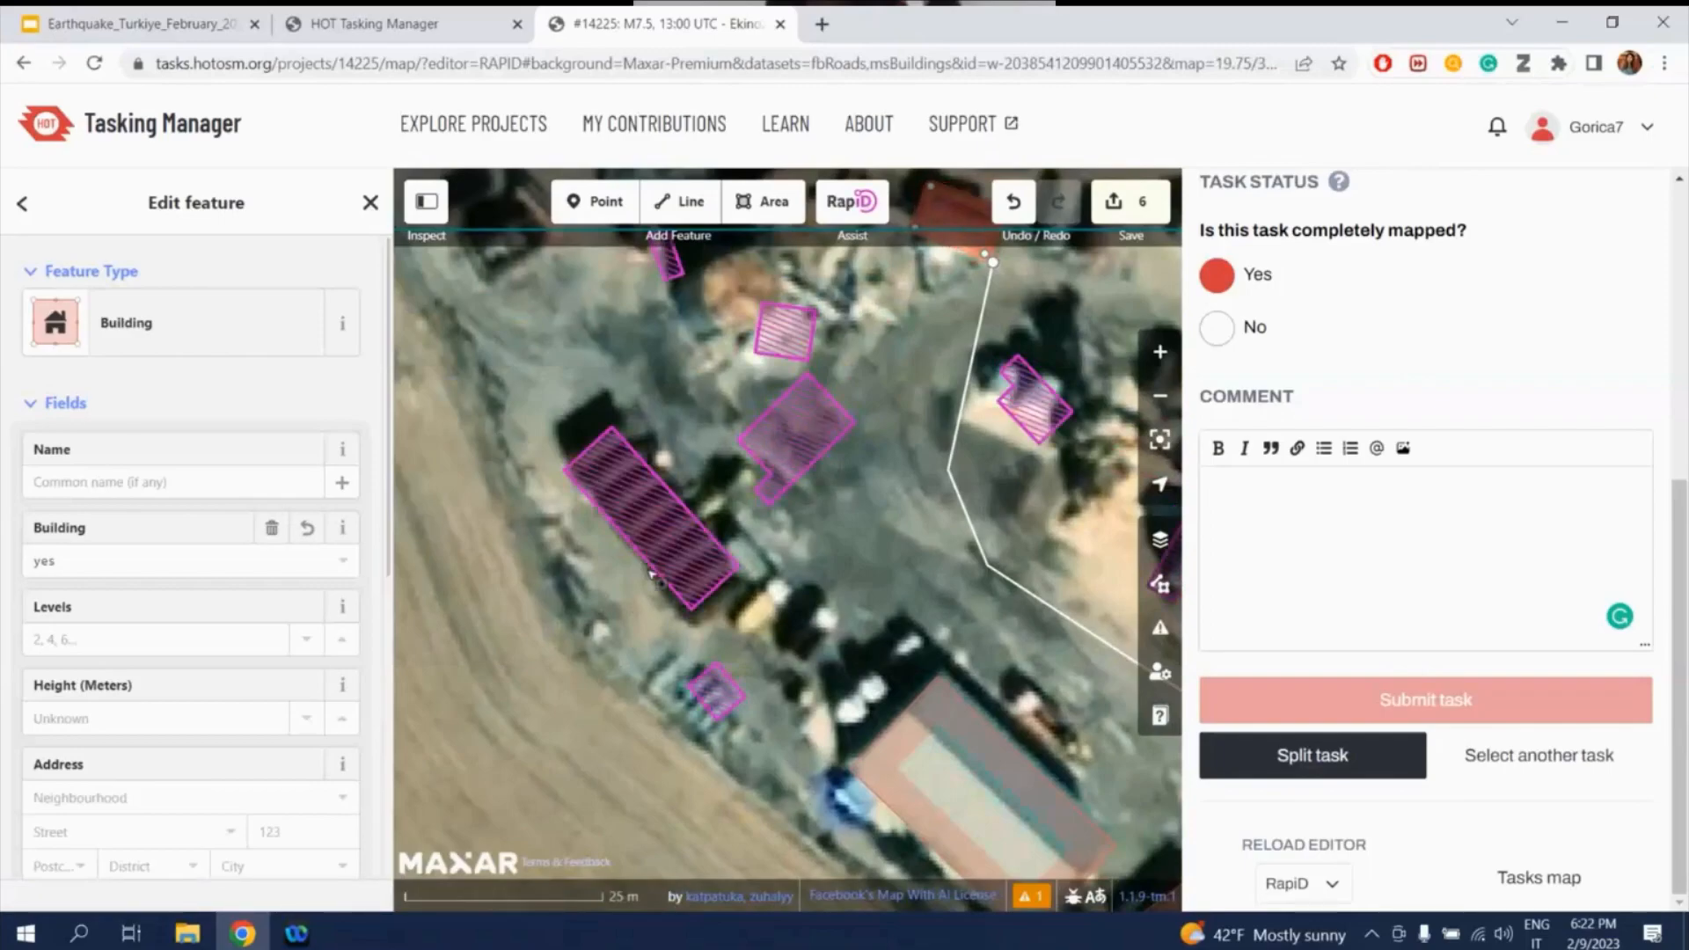
{"action": "key", "text": "shift+r"}
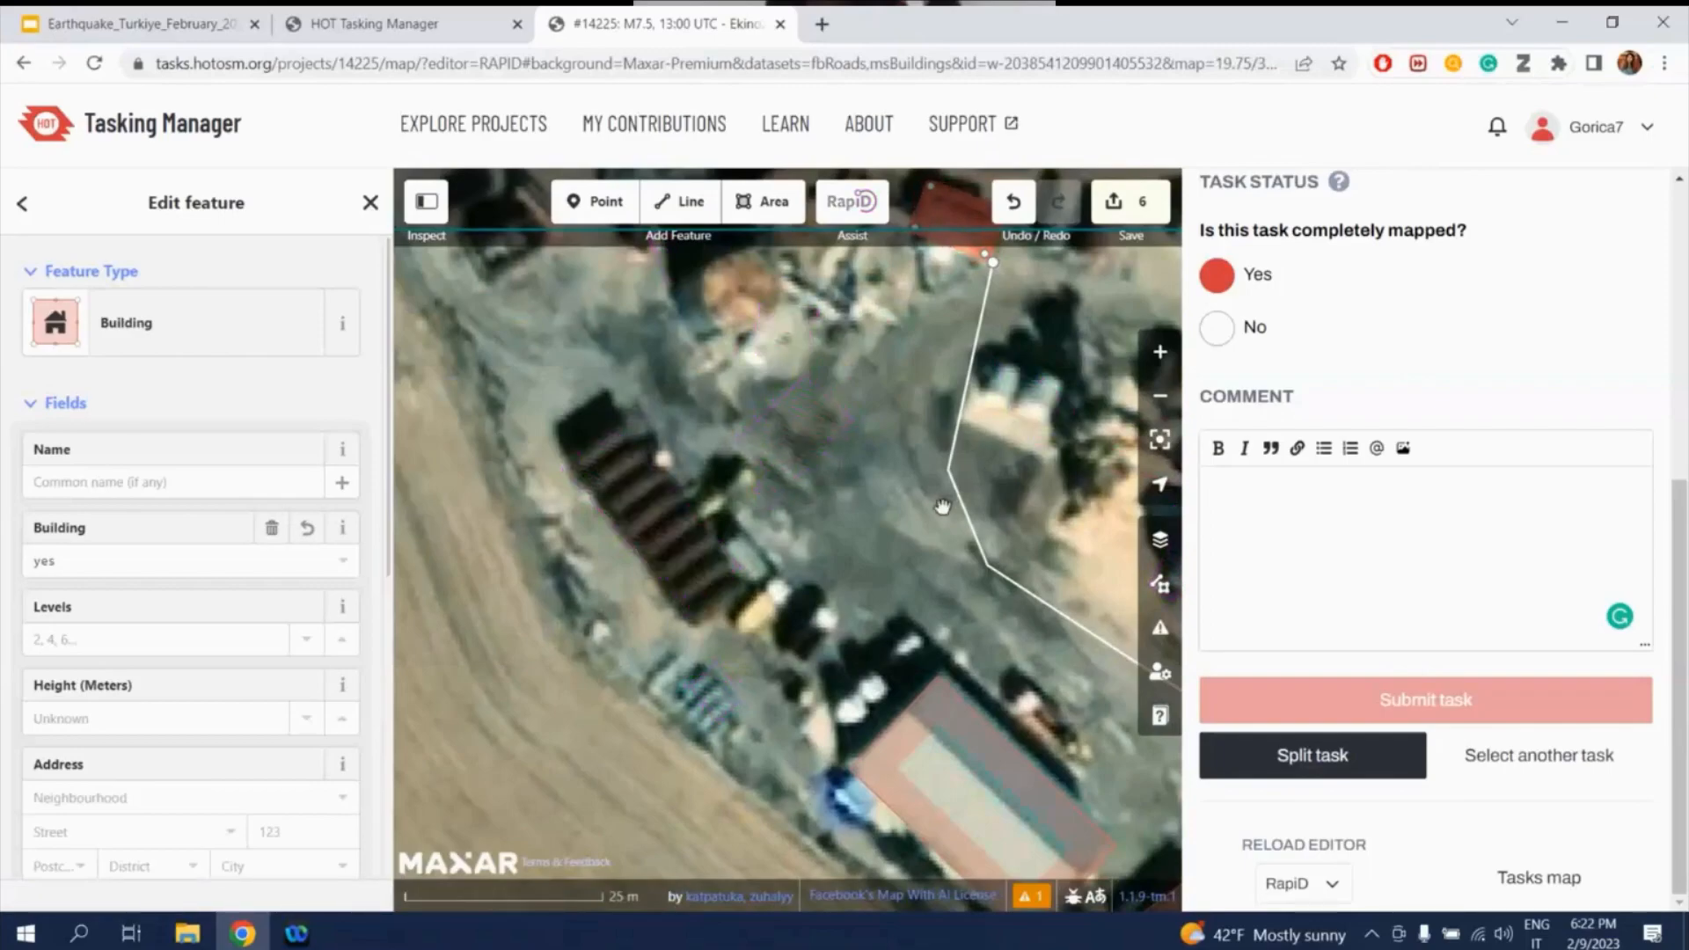
{"action": "key", "text": "shift+r"}
{"action": "key", "text": "shift+r"}
{"action": "key", "text": "shift+r"}
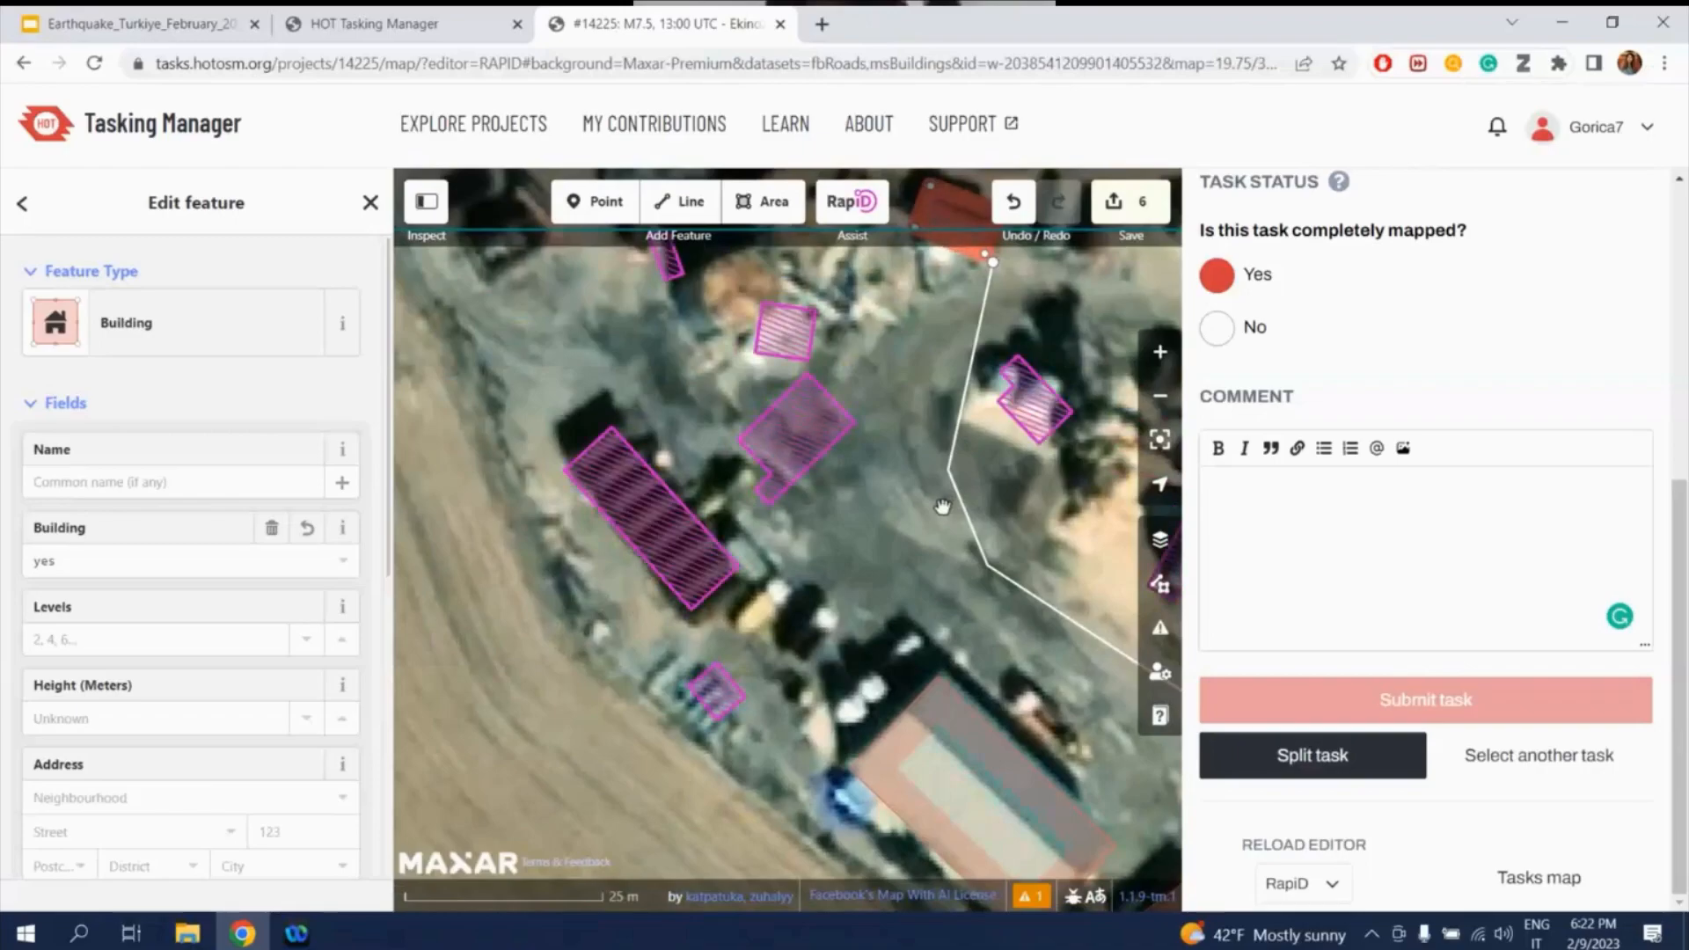
{"action": "key", "text": "shift+r"}
{"action": "key", "text": "shift+r"}
{"action": "key", "text": "shift+r"}
{"action": "key", "text": "shift+r"}
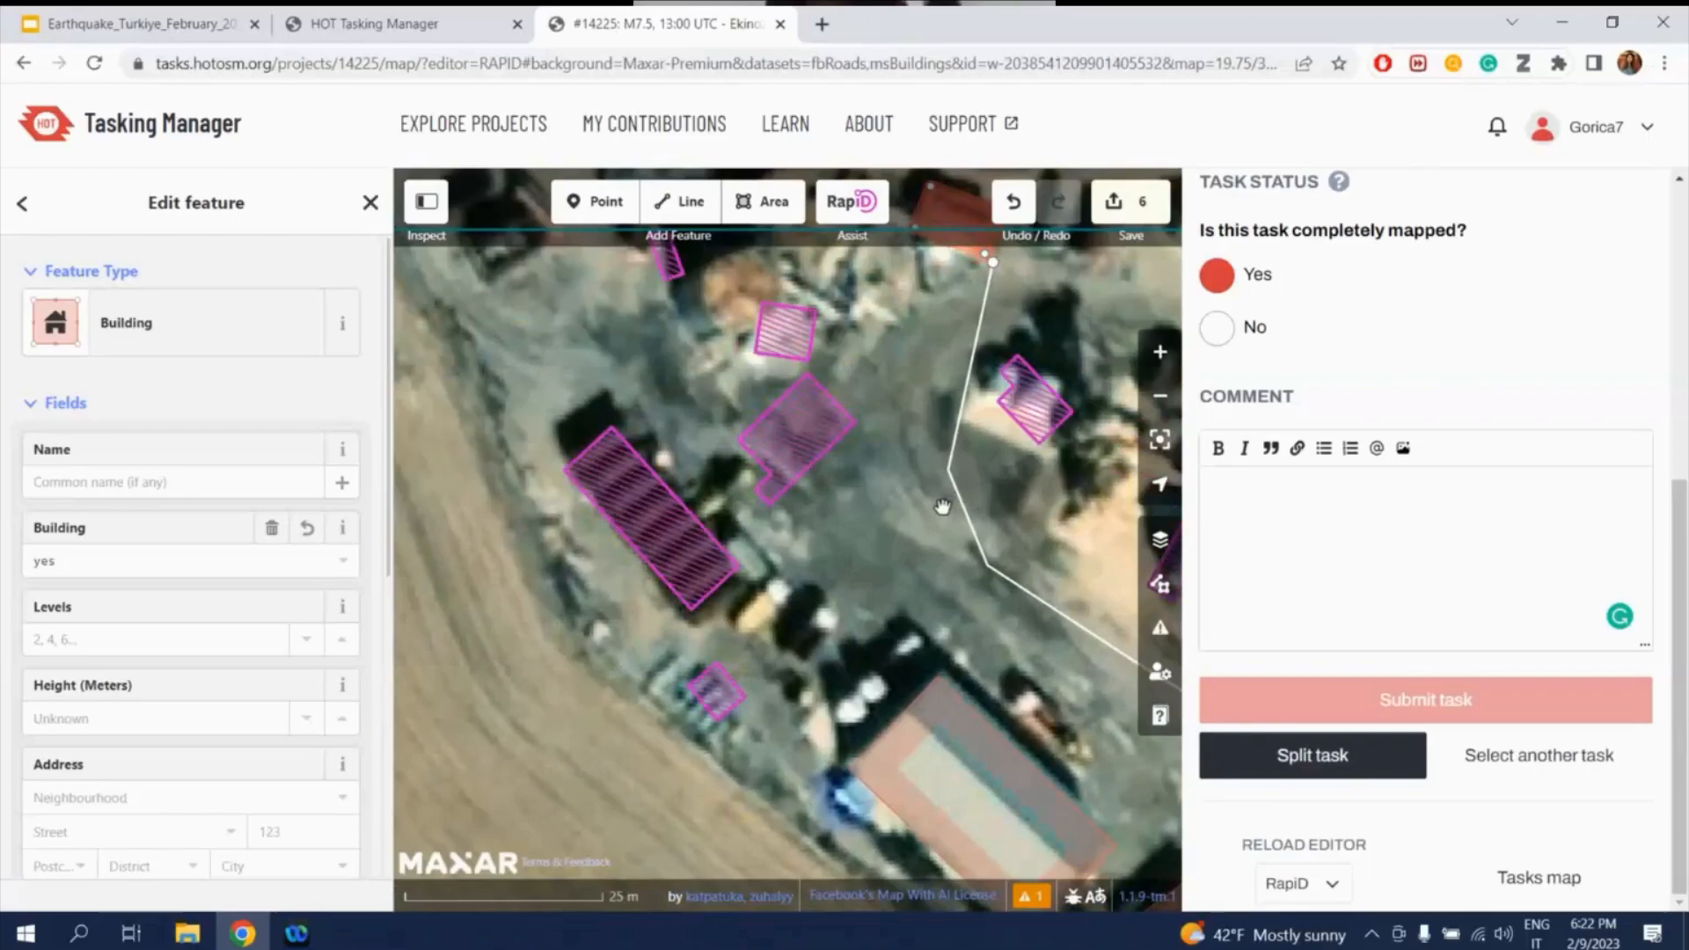
{"action": "key", "text": "shift+r"}
{"action": "key", "text": "shift+r"}
{"action": "scroll", "coordinate": [725, 632], "scroll_direction": "down", "scroll_amount": 1}
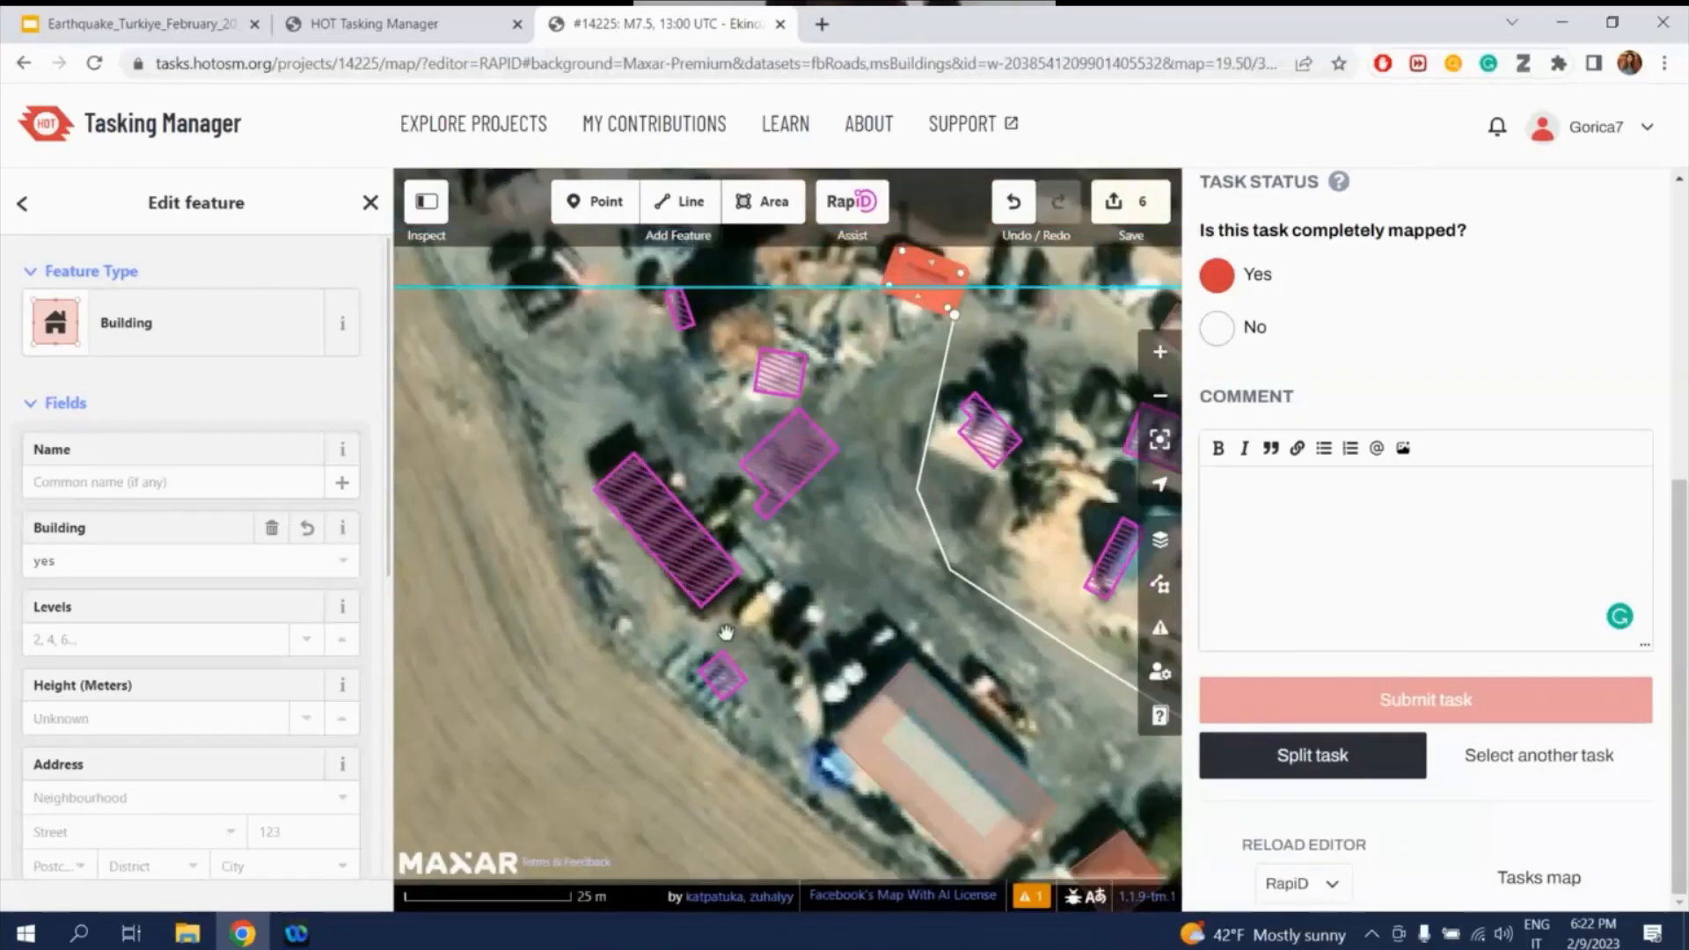
{"action": "scroll", "coordinate": [725, 632], "scroll_direction": "down", "scroll_amount": 1}
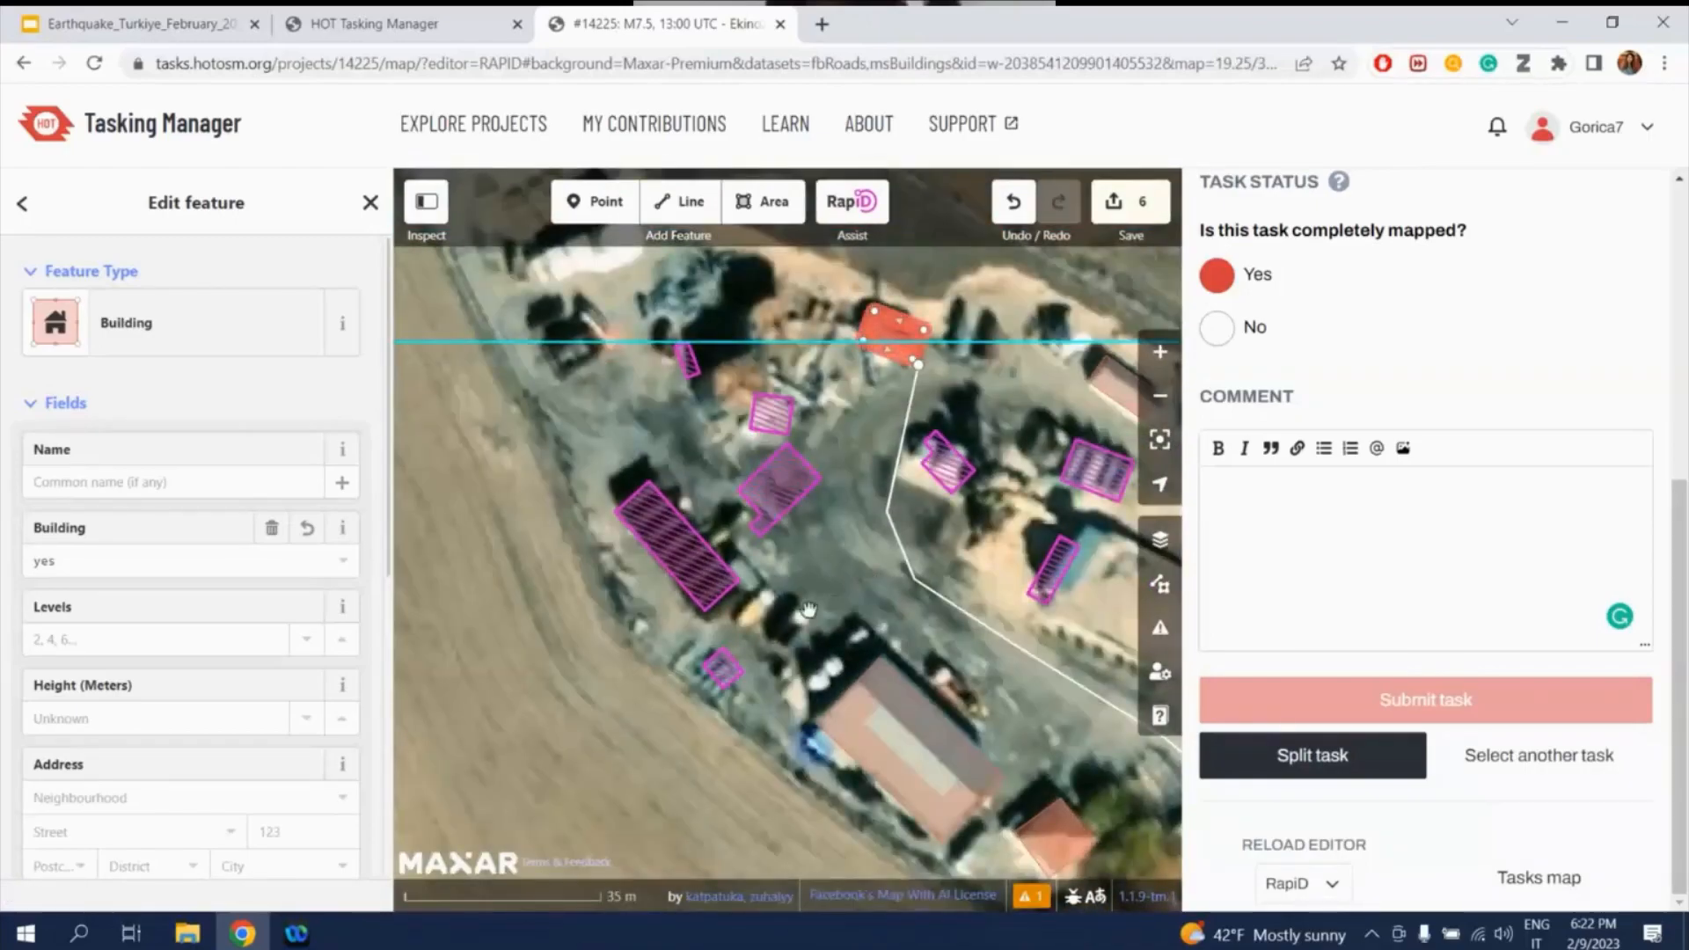
- Accept the narrow Microsoft building detection on the large roof just east of the track
{"action": "left_click_drag", "start_coordinate": [1094, 631], "coordinate": [787, 568]}
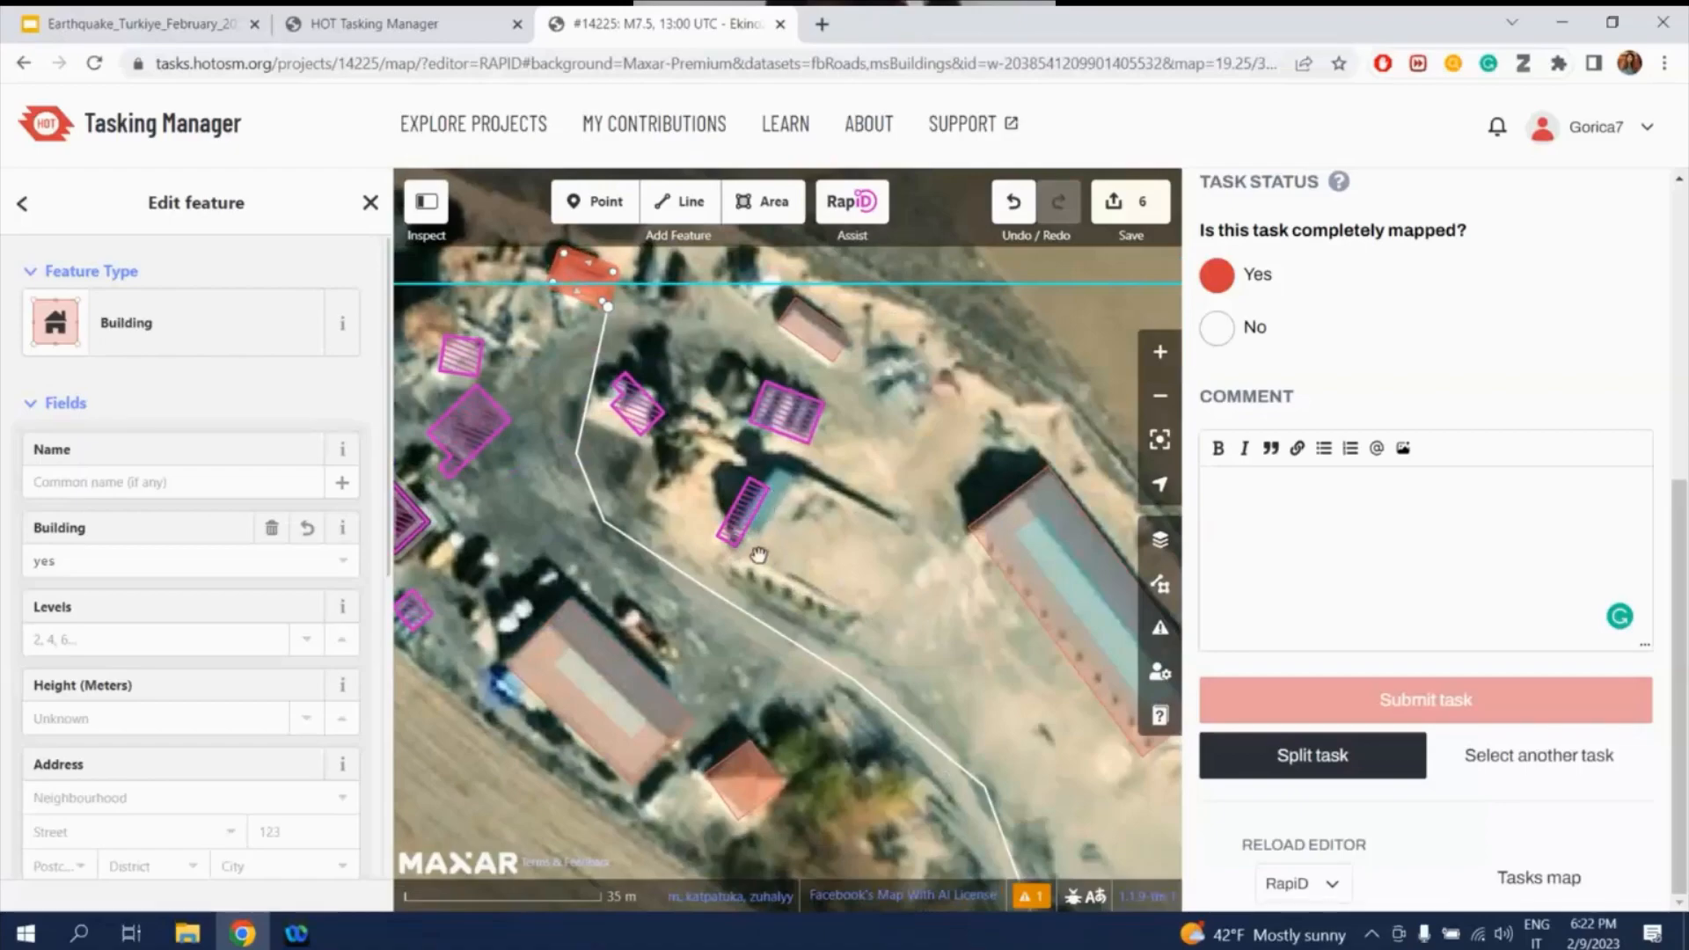
{"action": "left_click", "coordinate": [743, 512]}
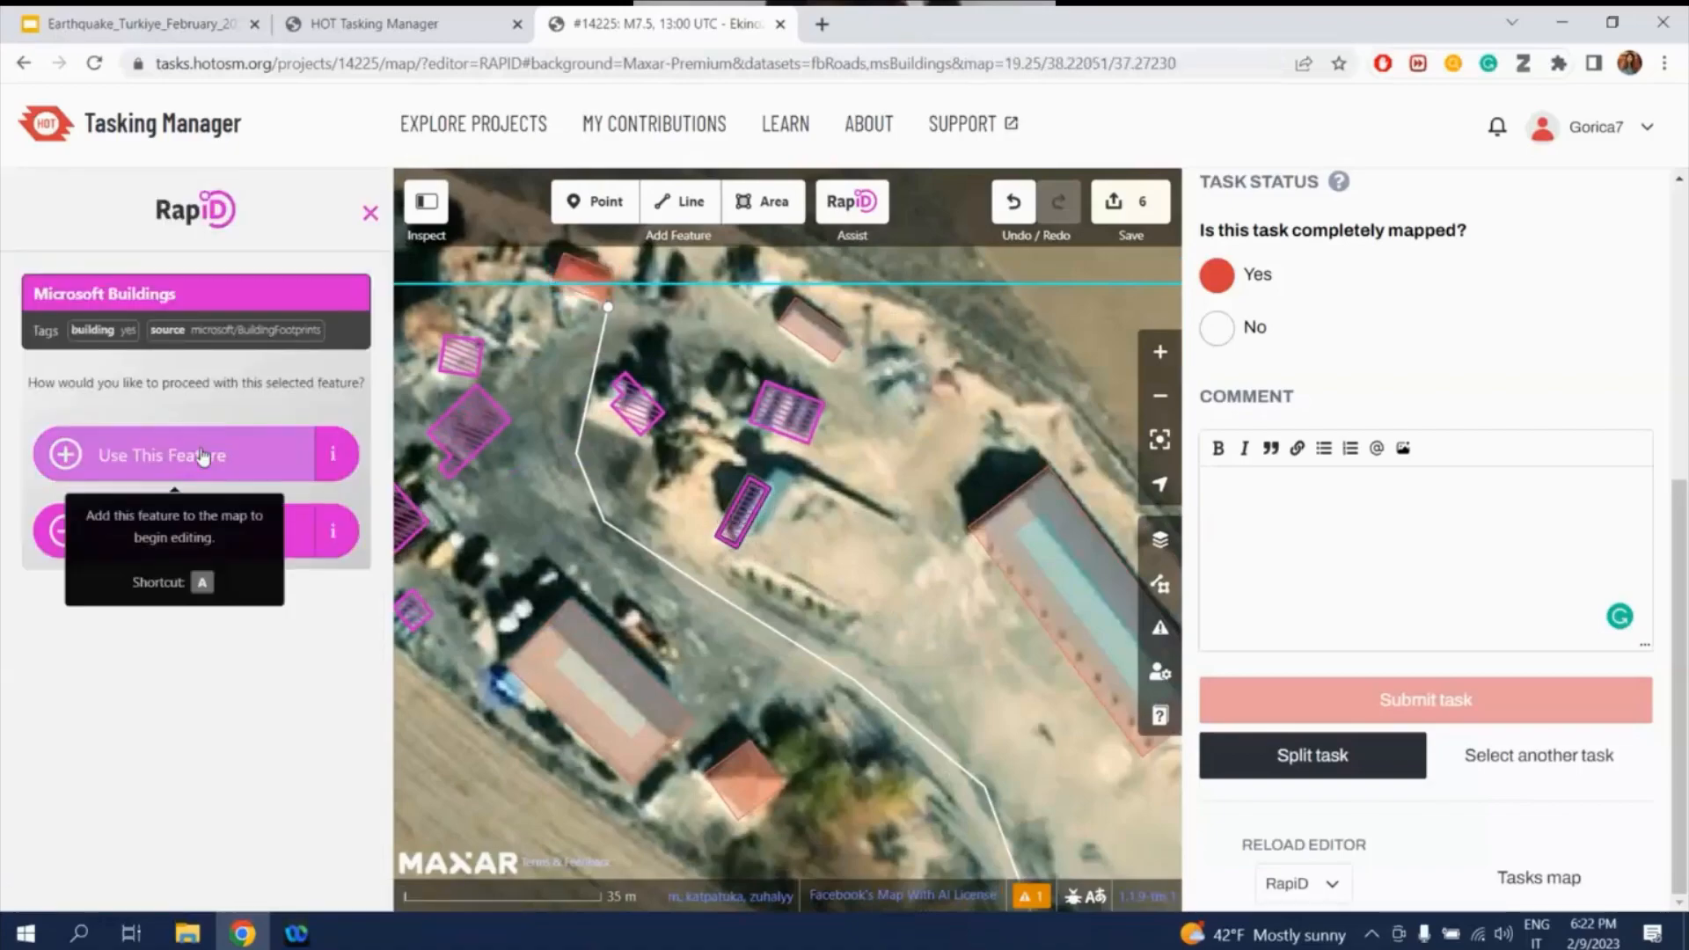
{"action": "left_click", "coordinate": [130, 464]}
- Reshape the accepted building's outline so its four corners cover the whole roof, square its corners and deselect it
{"action": "left_click", "coordinate": [937, 525]}
{"action": "left_click_drag", "start_coordinate": [937, 525], "coordinate": [911, 530]}
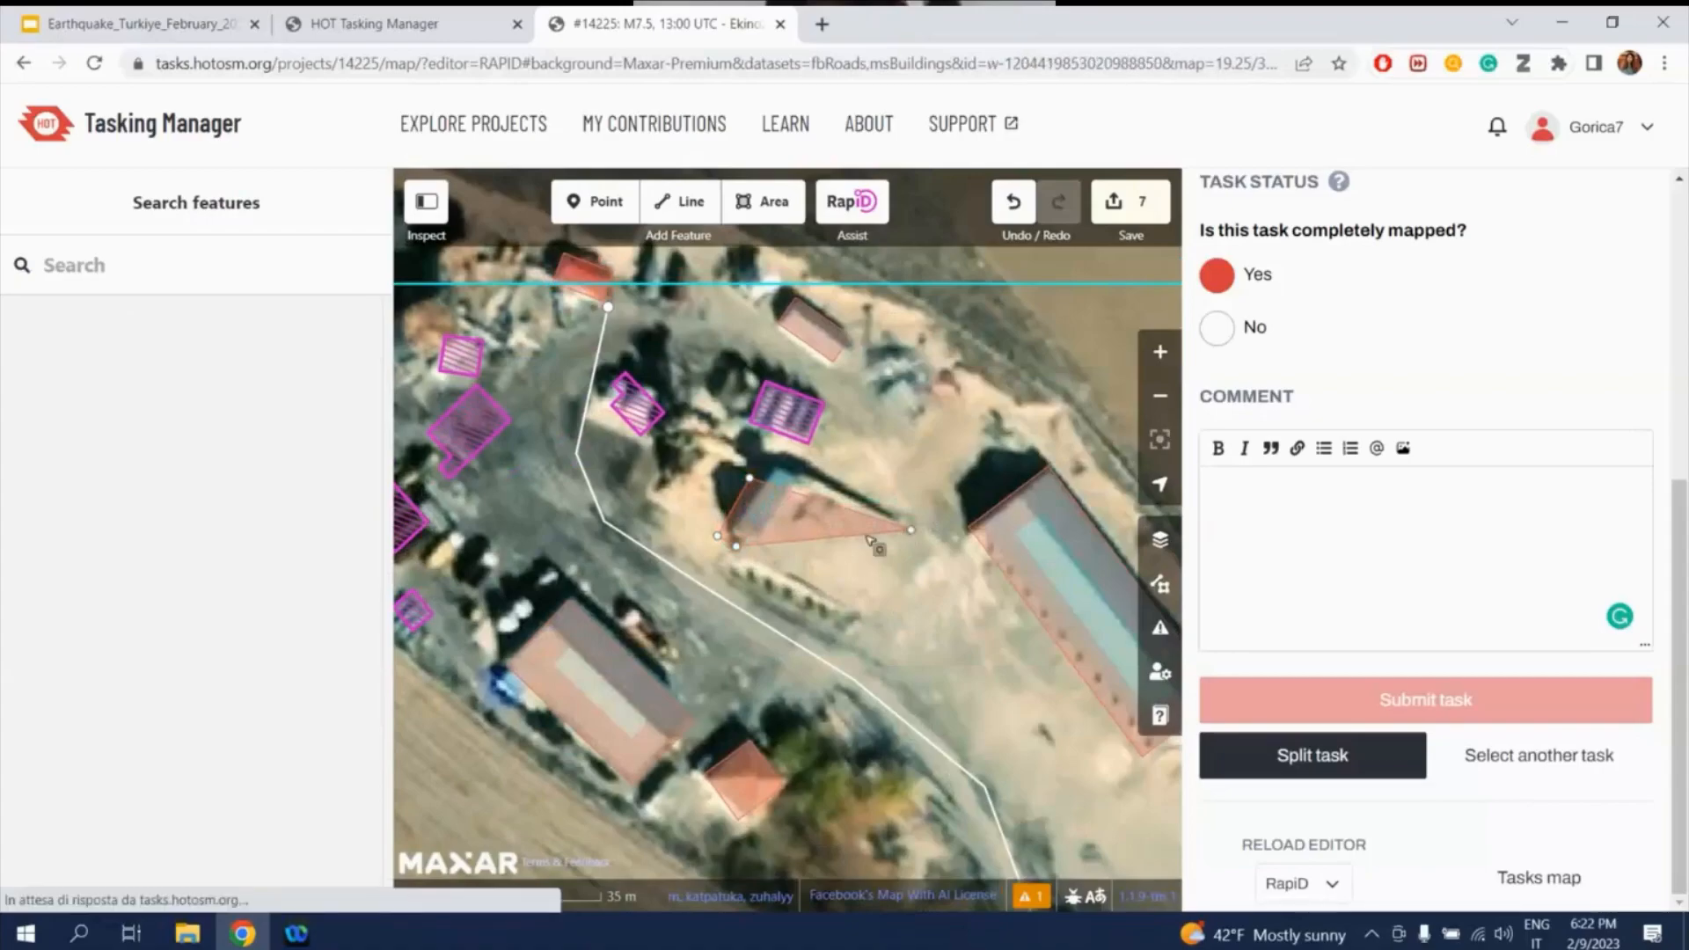
{"action": "left_click", "coordinate": [738, 475]}
{"action": "left_click_drag", "start_coordinate": [750, 479], "coordinate": [782, 462]}
{"action": "left_click_drag", "start_coordinate": [739, 546], "coordinate": [853, 619]}
{"action": "left_click_drag", "start_coordinate": [719, 539], "coordinate": [725, 540]}
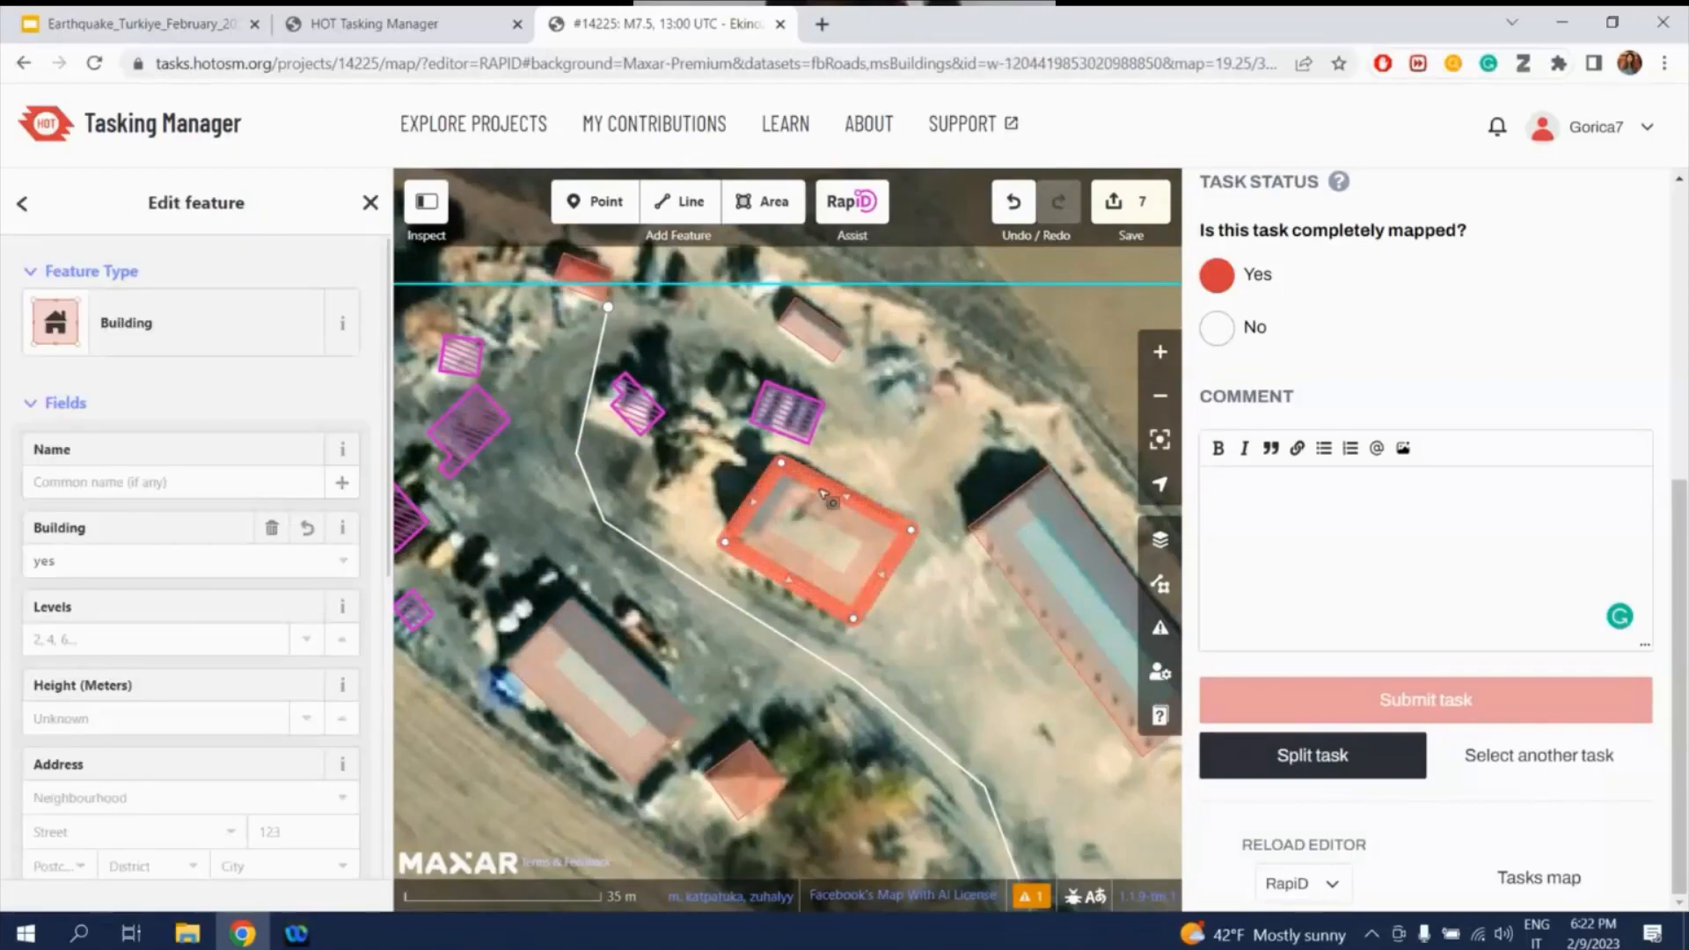
{"action": "key", "text": "q"}
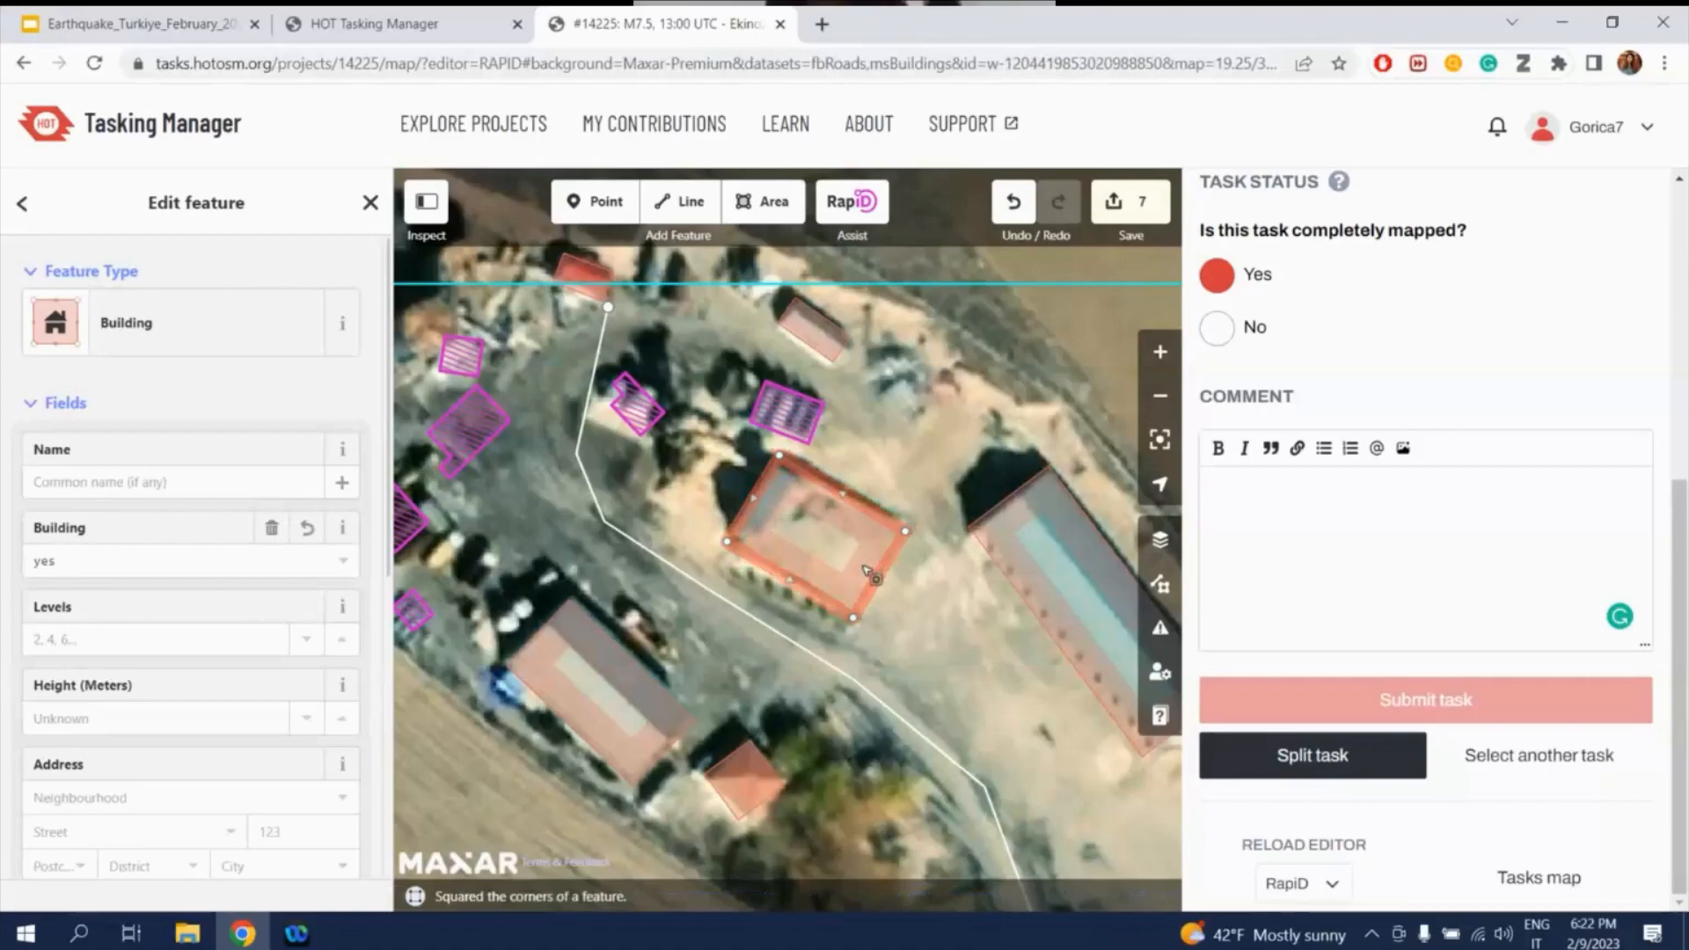
{"action": "key", "text": "alt+w"}
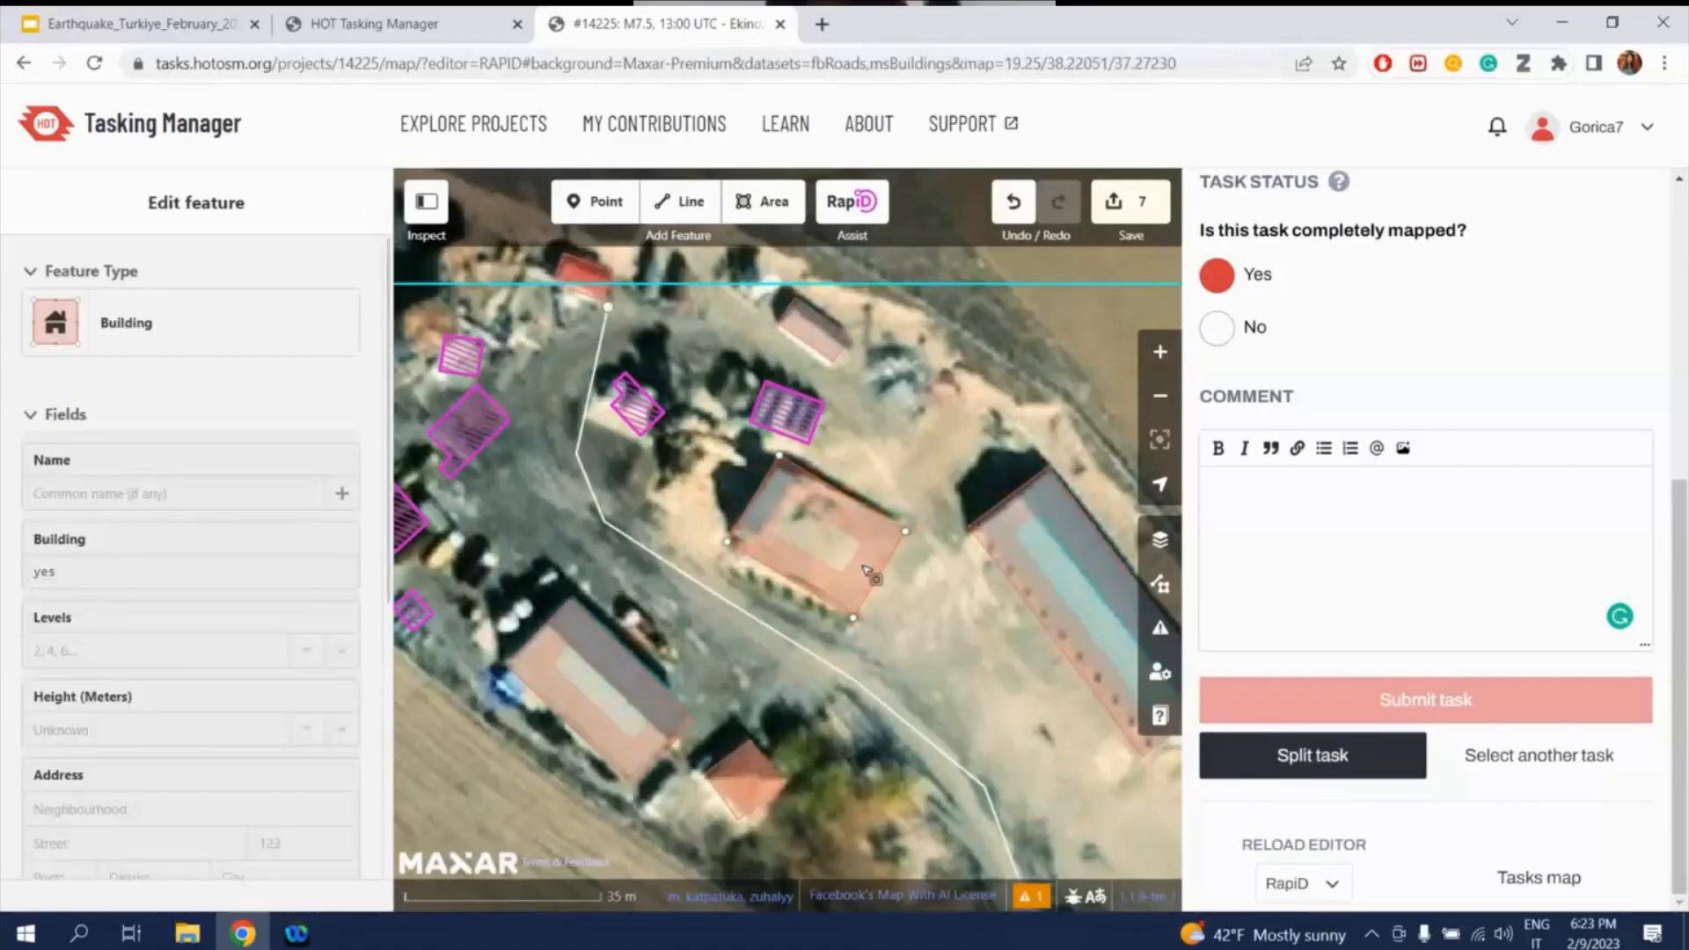
{"action": "key", "text": "Escape"}
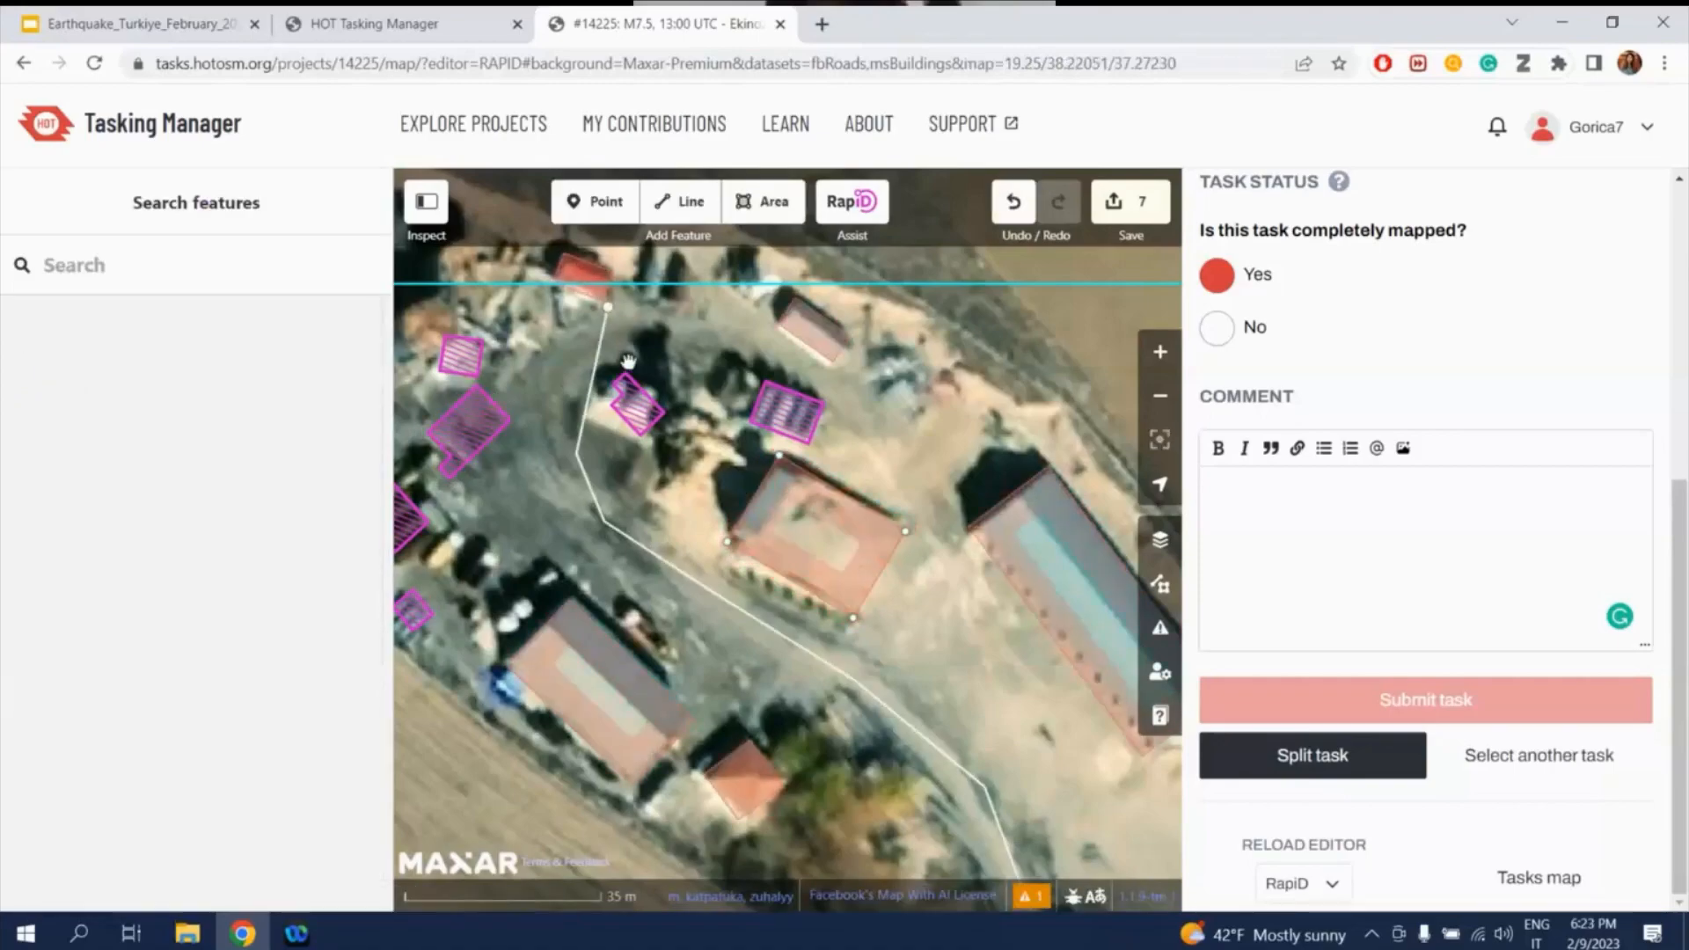
- Check the imagery under the detections and ignore the Microsoft building detection just north of the reshaped building
{"action": "key", "text": "shift+r"}
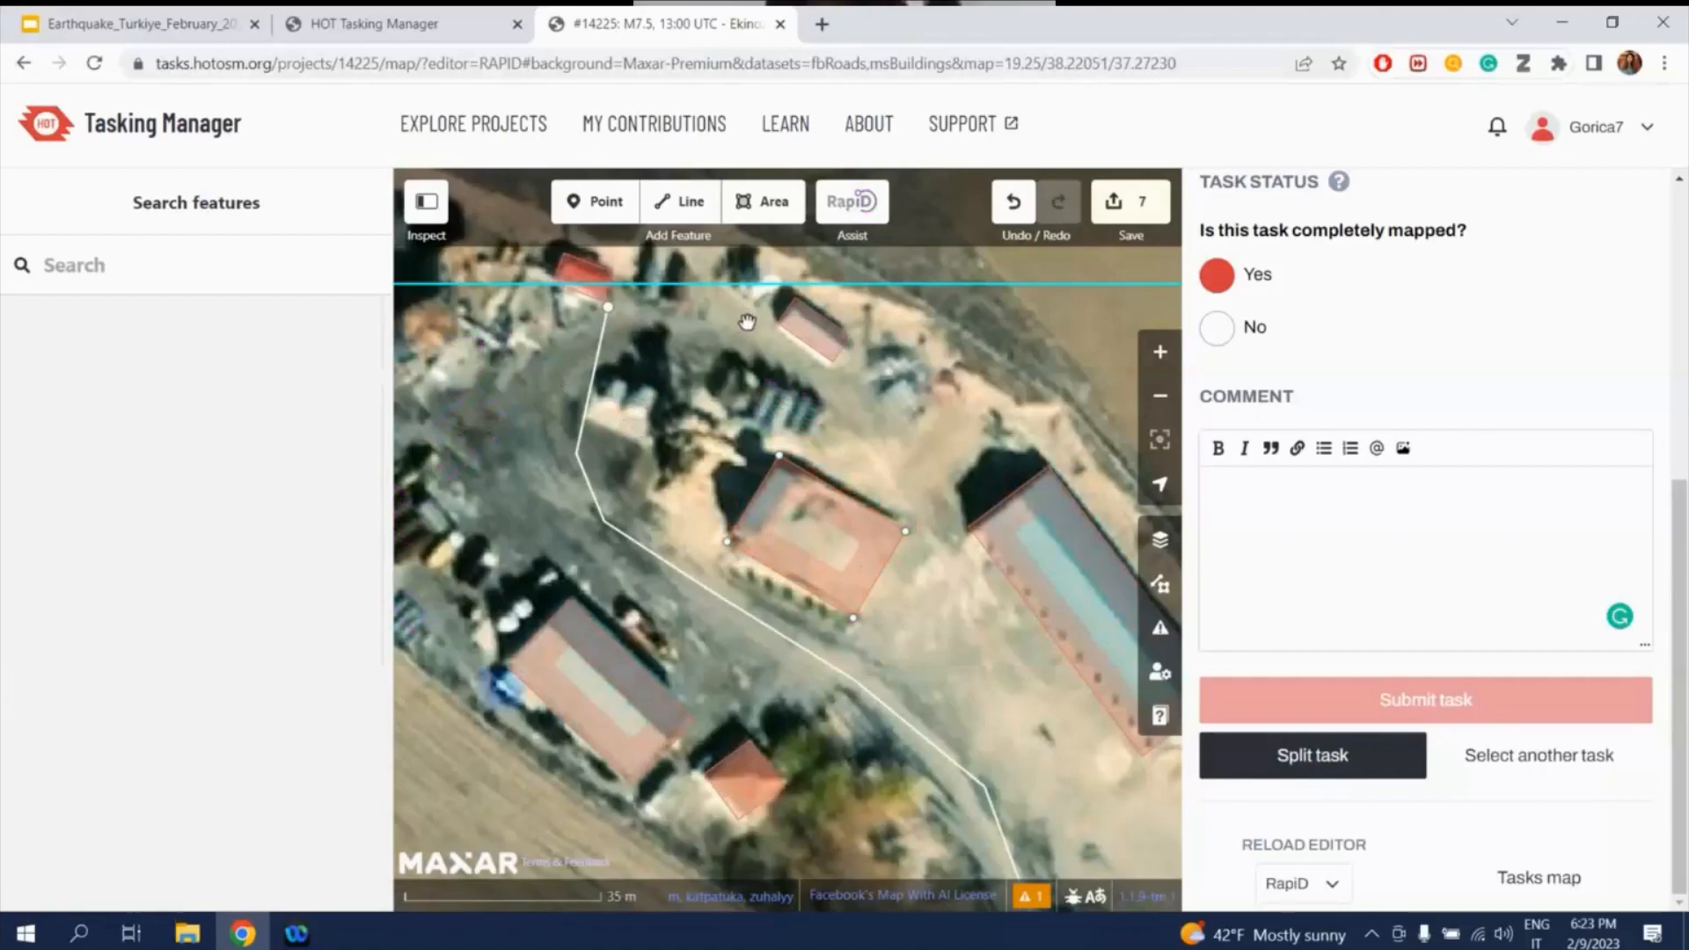
{"action": "key", "text": "shift+r"}
{"action": "key", "text": "shift+r"}
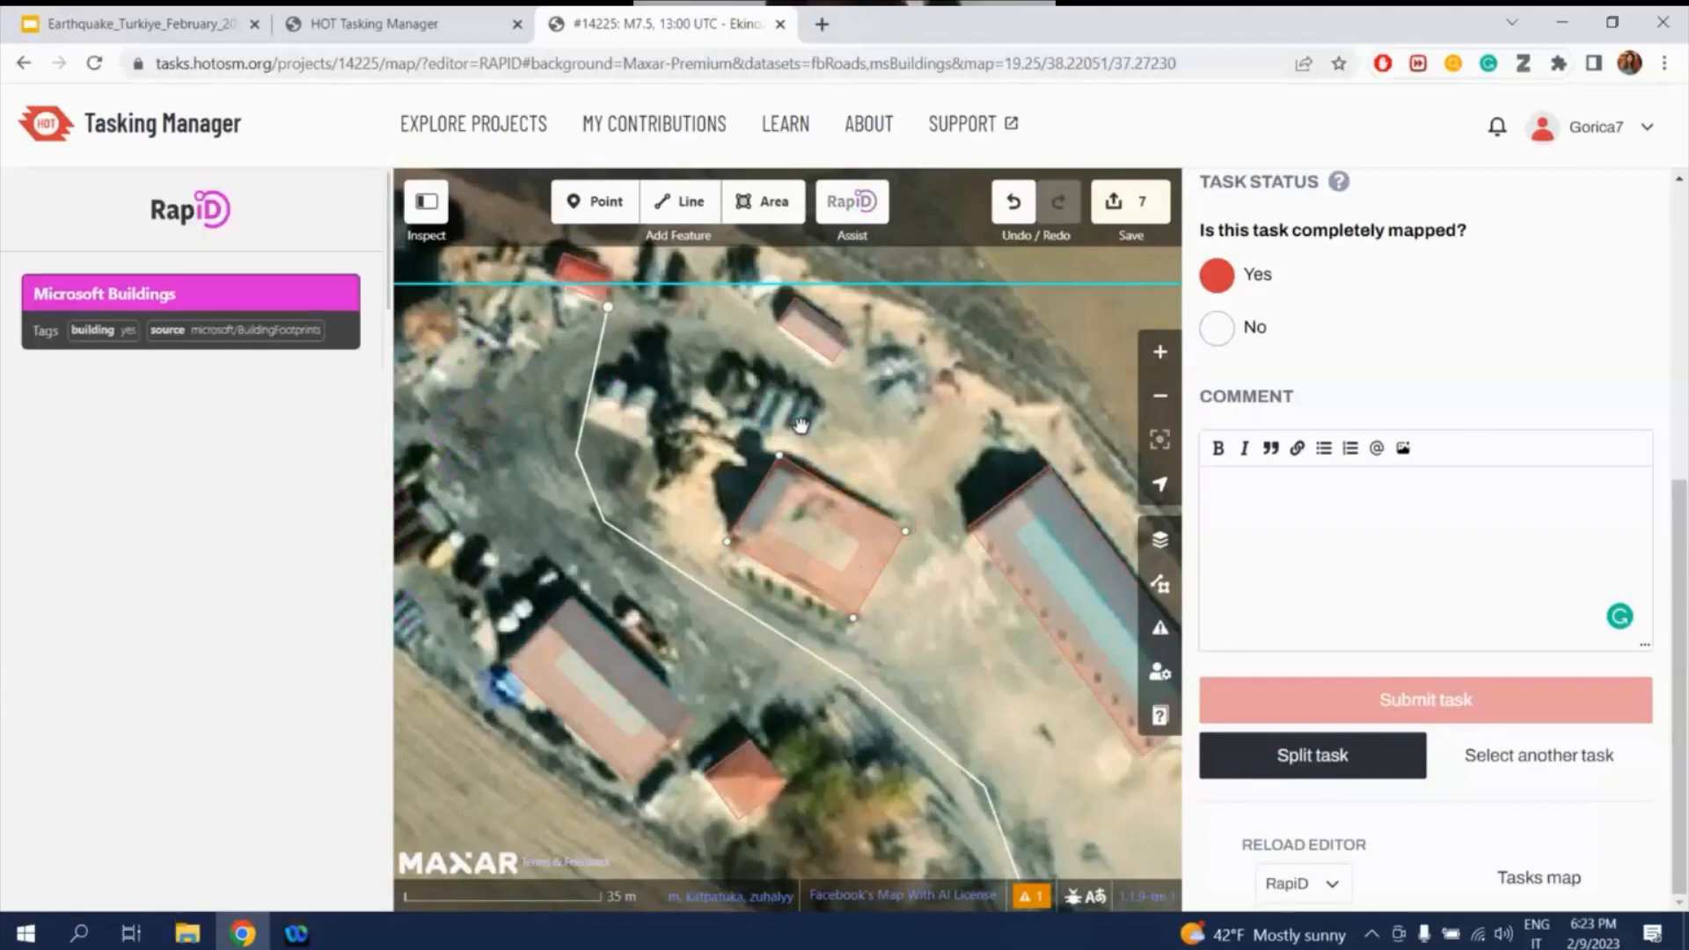
{"action": "key", "text": "shift+r"}
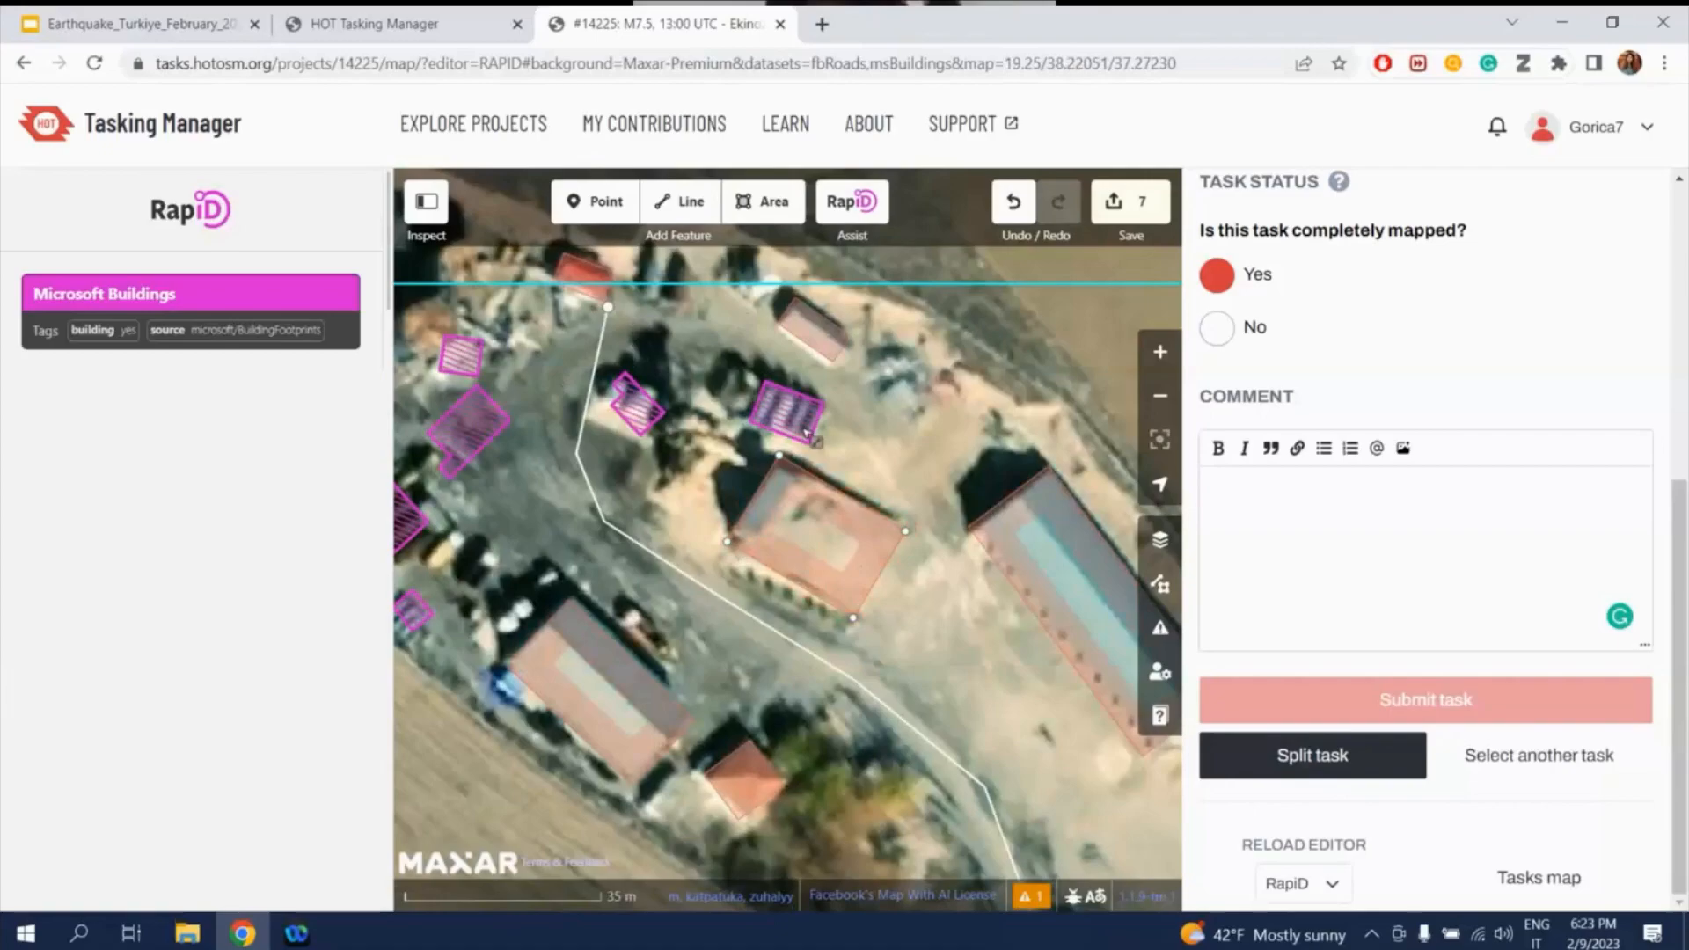
{"action": "left_click", "coordinate": [796, 415]}
{"action": "left_click", "coordinate": [189, 531]}
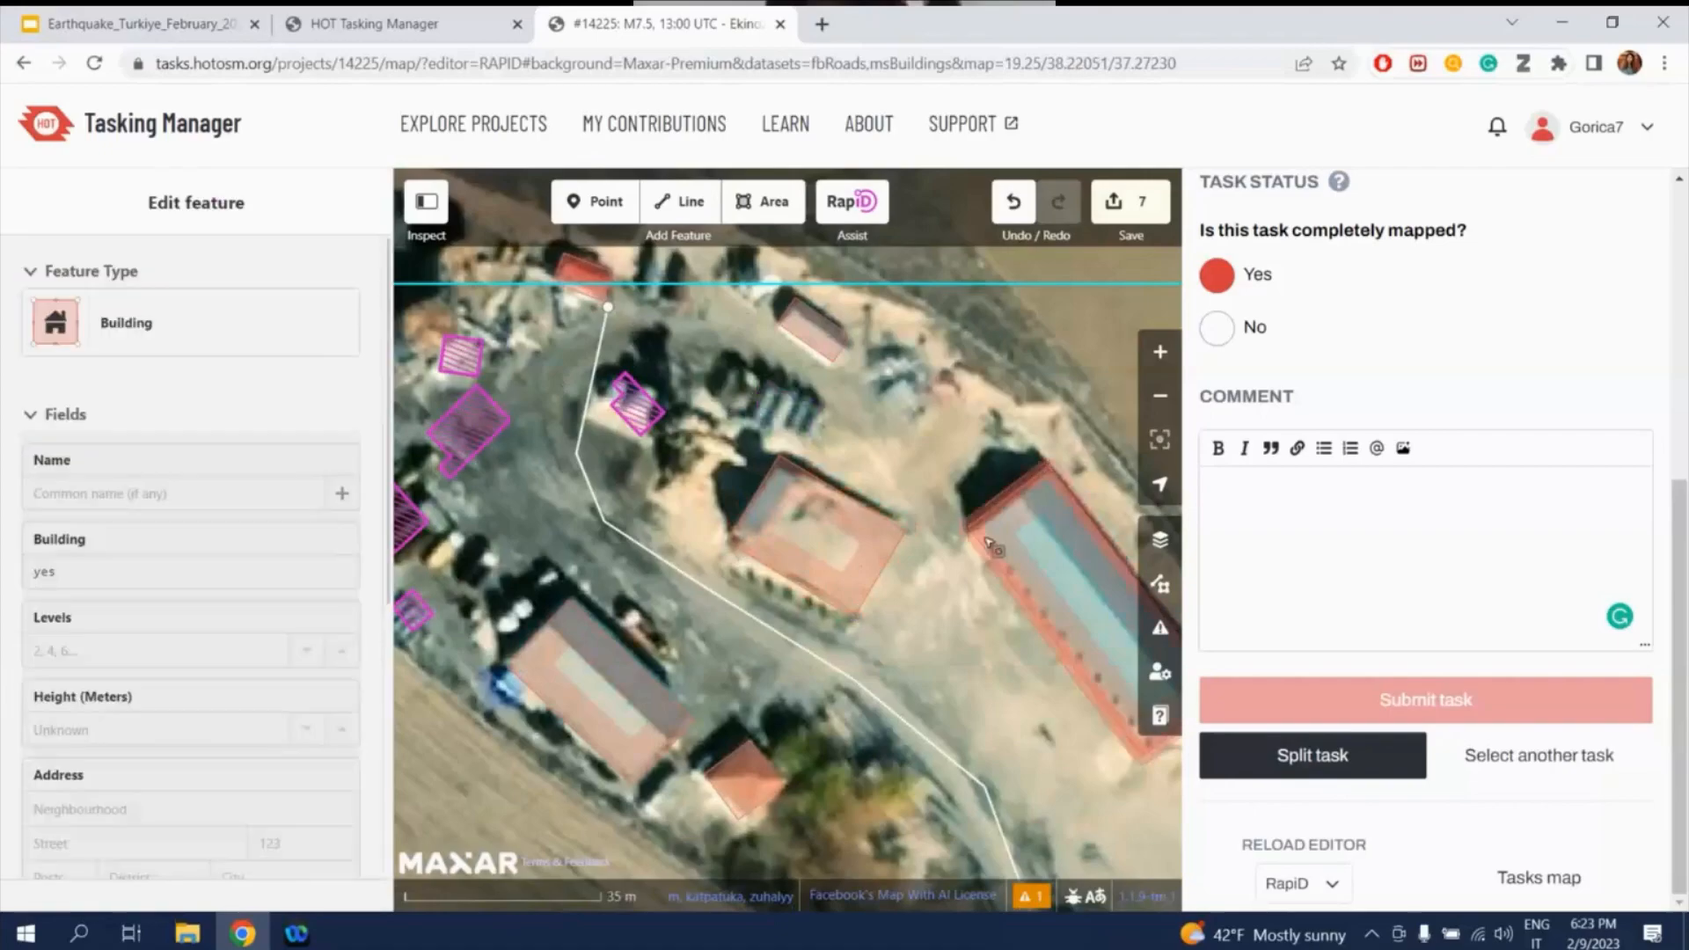
- Compare the remaining detections around the yard with the underlying imagery, hiding and showing the RapiD data at different scales
{"action": "scroll", "coordinate": [993, 545], "scroll_direction": "down", "scroll_amount": 3}
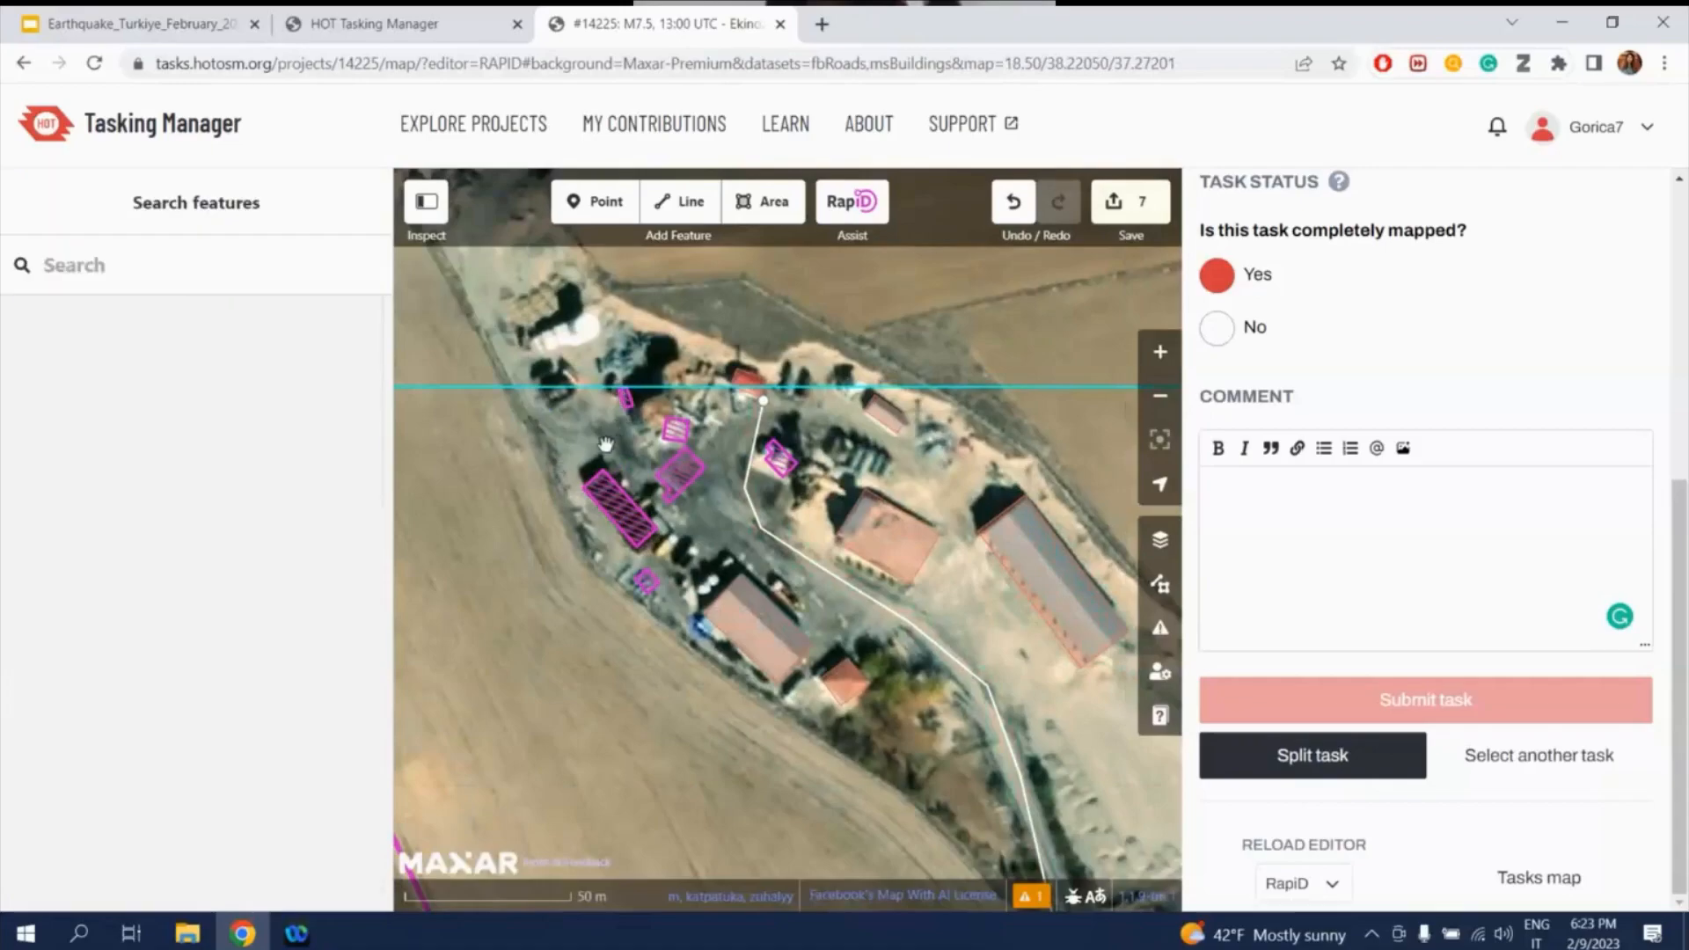
{"action": "key", "text": "shift+r"}
{"action": "key", "text": "shift+r"}
{"action": "key", "text": "shift+r"}
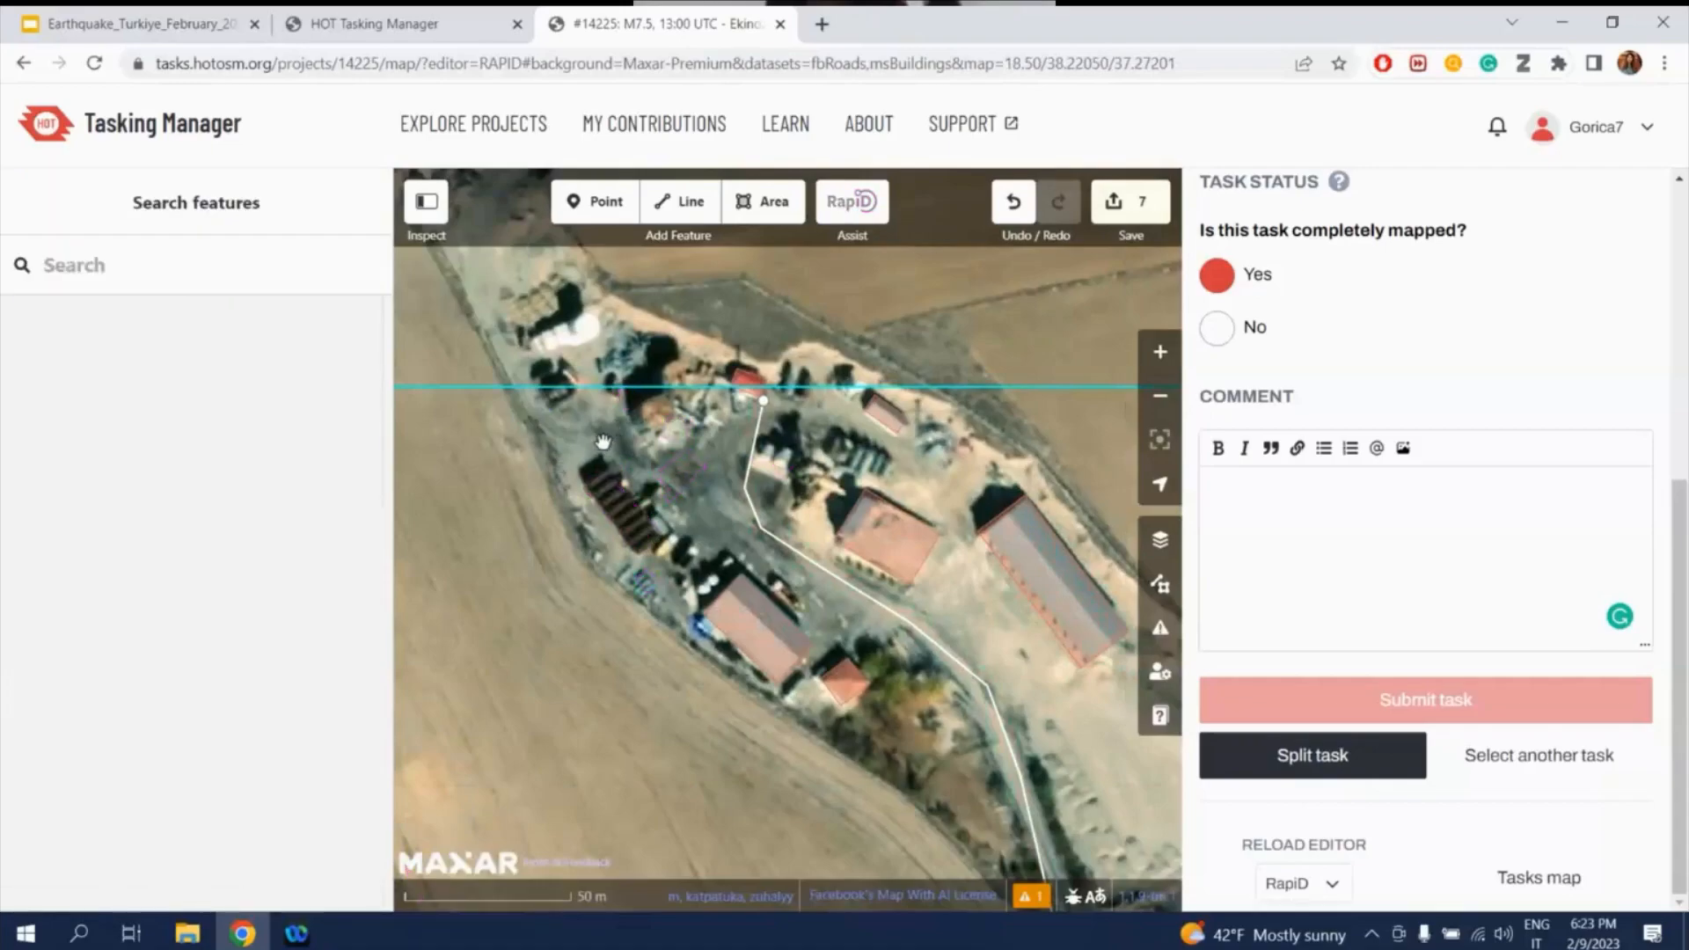
{"action": "key", "text": "shift+r"}
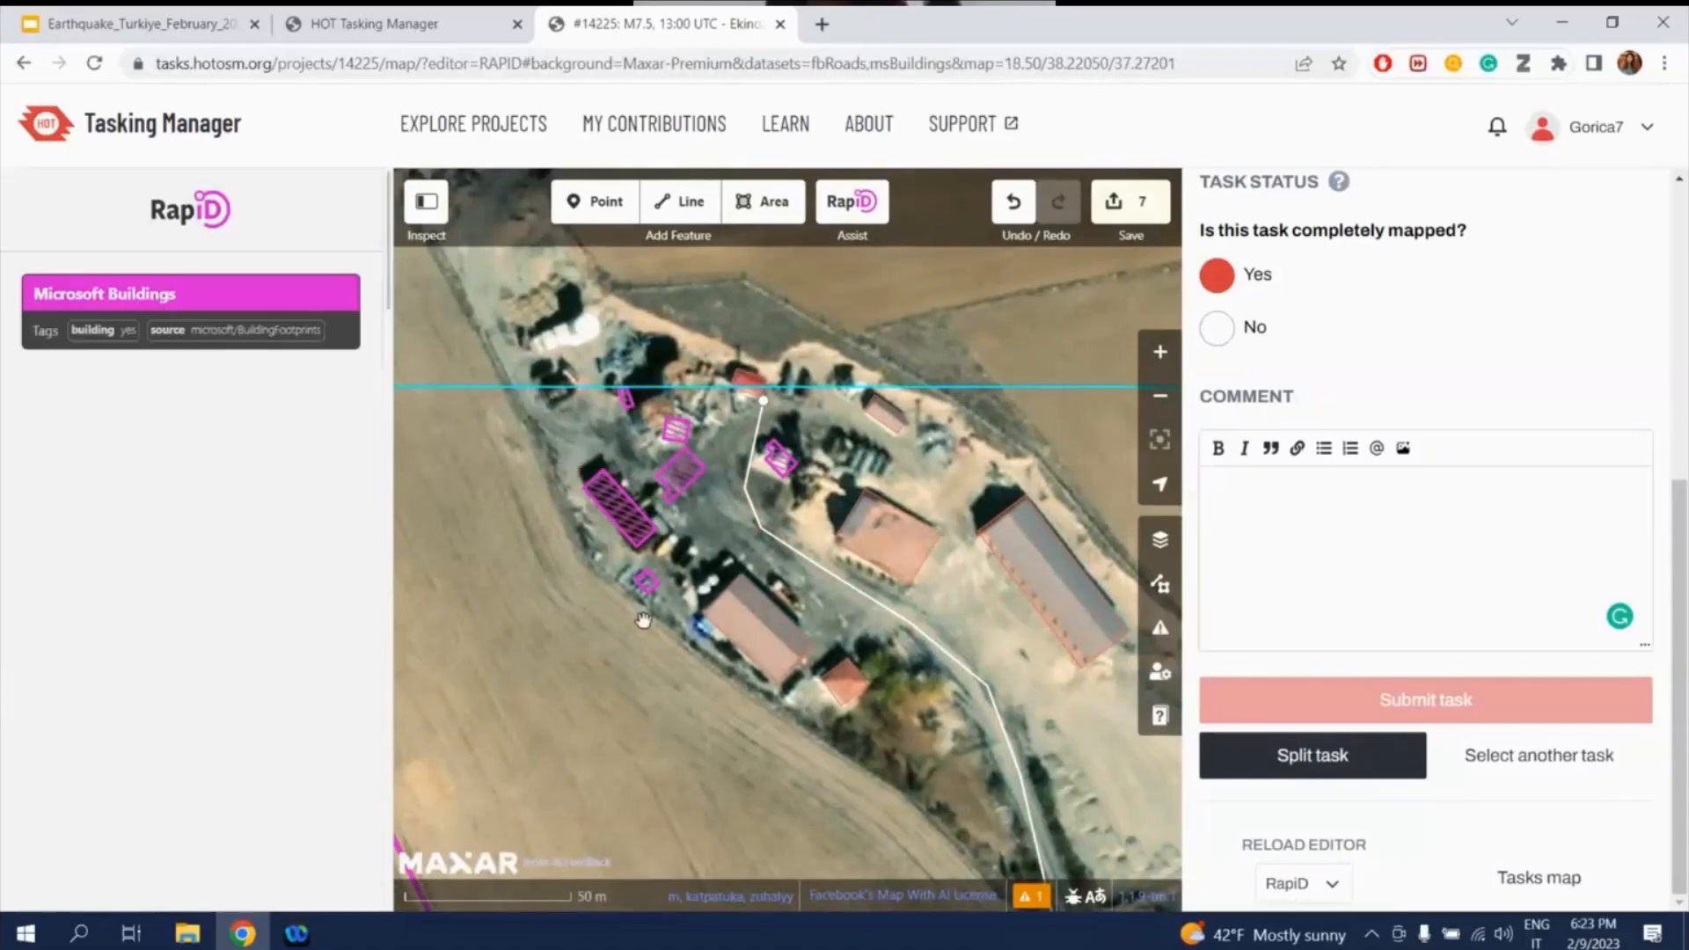
{"action": "scroll", "coordinate": [641, 618], "scroll_direction": "up", "scroll_amount": 3}
{"action": "key", "text": "shift+r"}
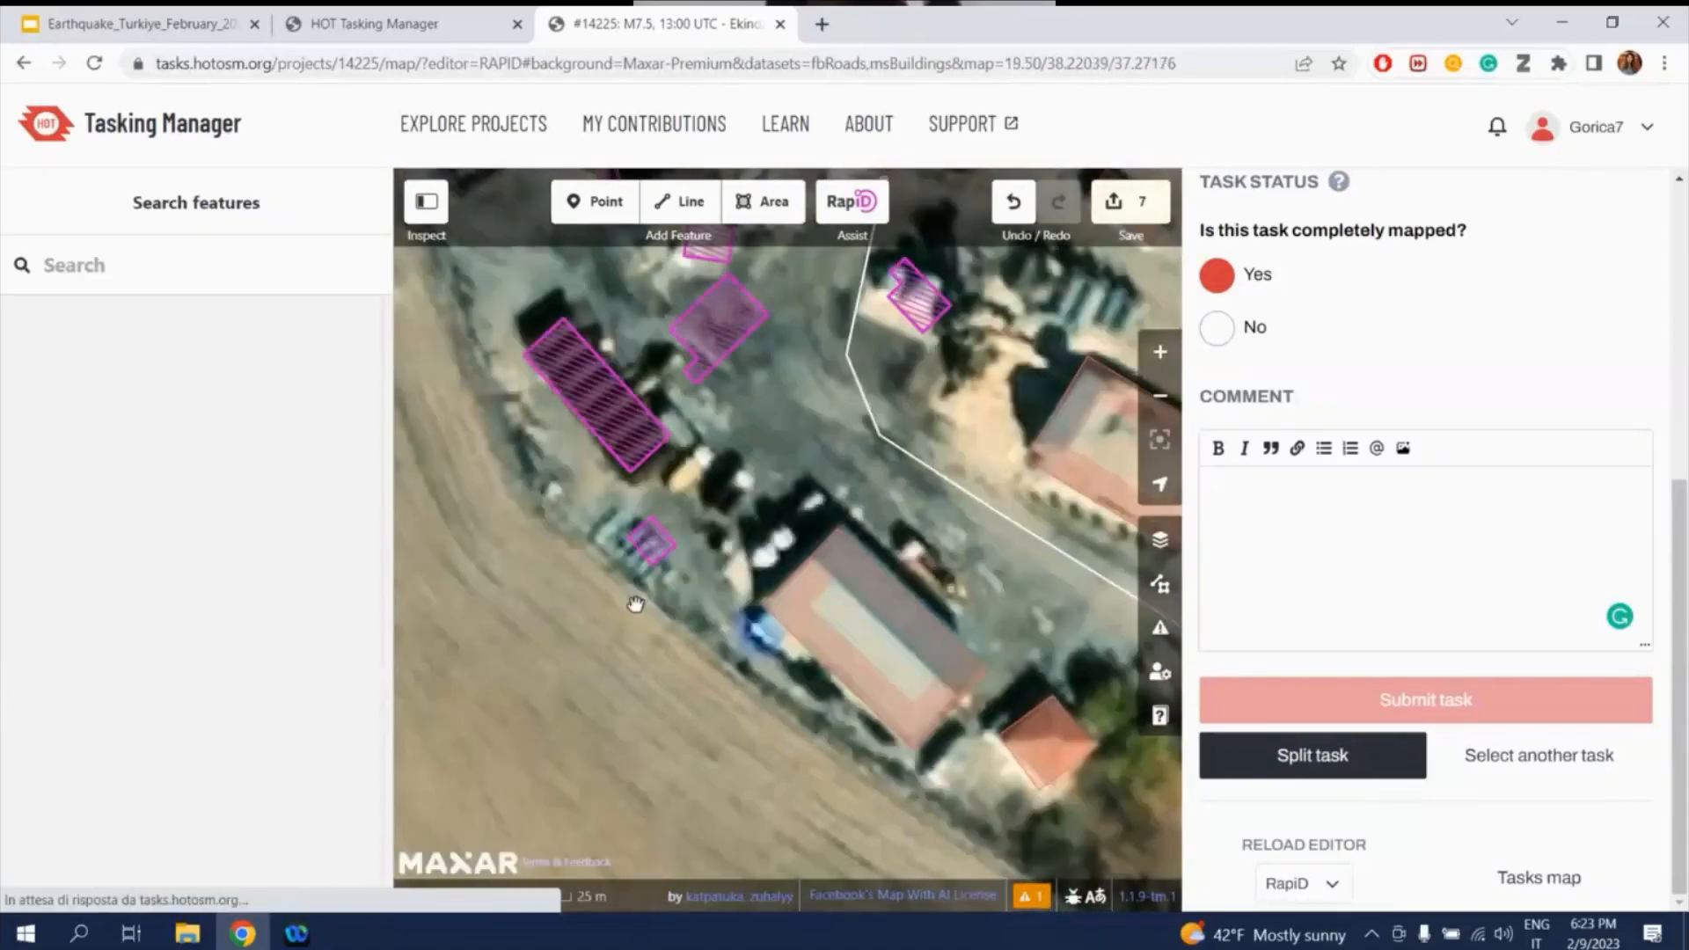
{"action": "key", "text": "shift+r"}
{"action": "scroll", "coordinate": [635, 616], "scroll_direction": "down", "scroll_amount": 2}
{"action": "scroll", "coordinate": [707, 300], "scroll_direction": "up", "scroll_amount": 3}
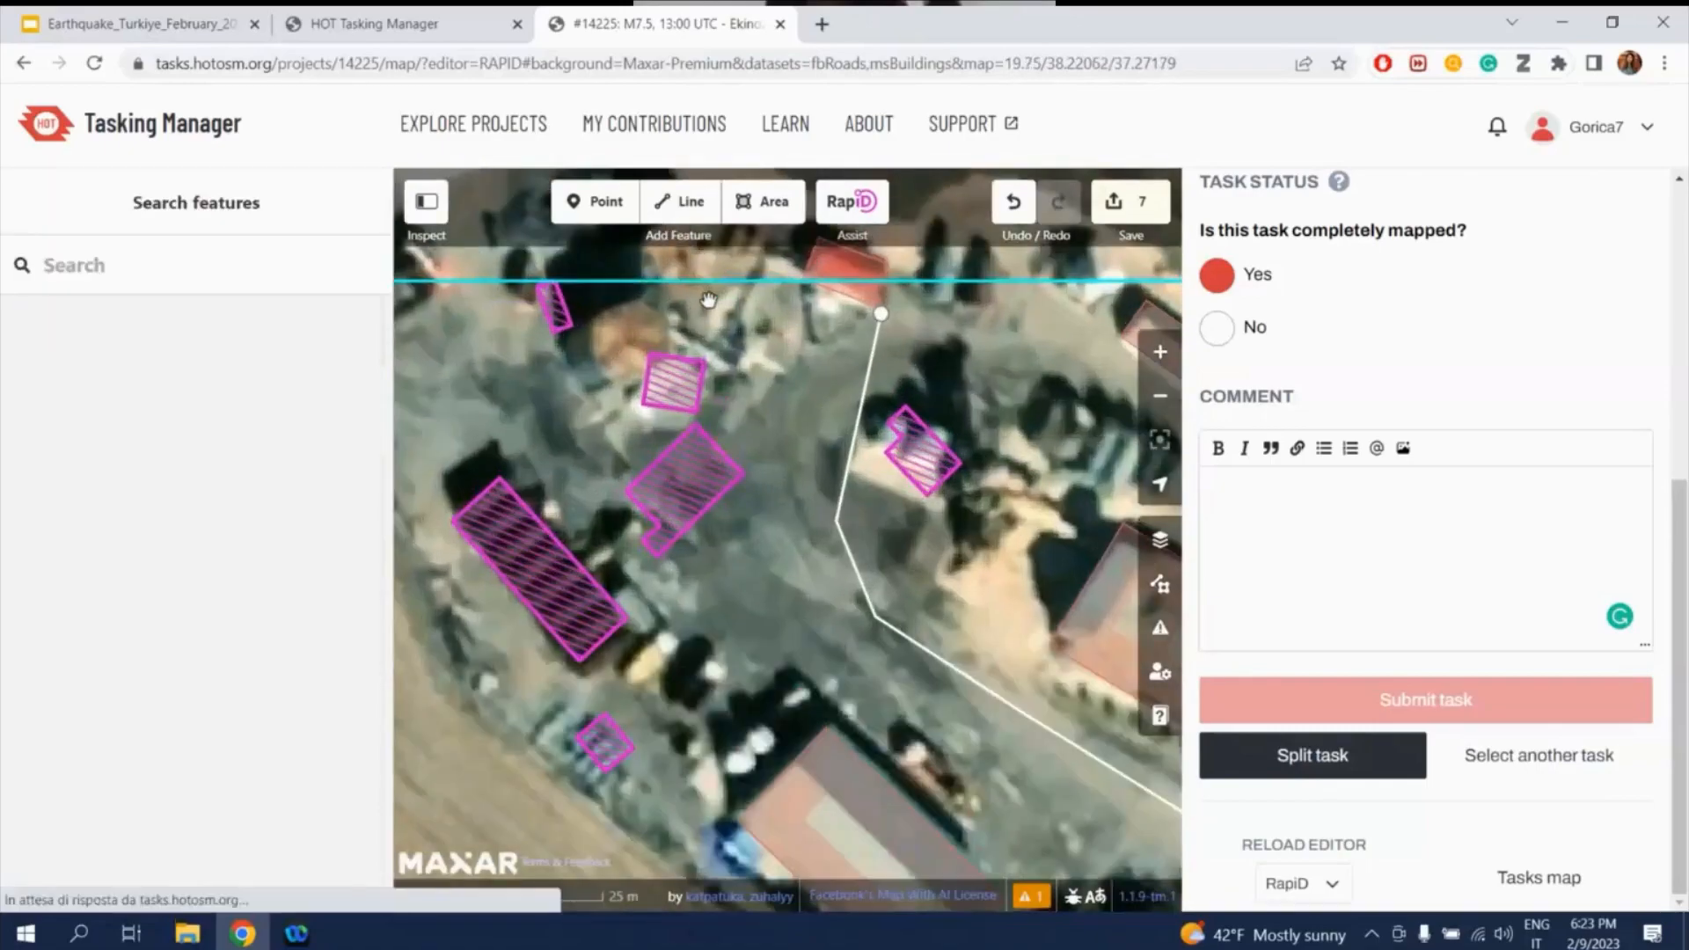
- Switch the background imagery to Bing Maps Aerial and return to the map
{"action": "left_click", "coordinate": [1157, 527]}
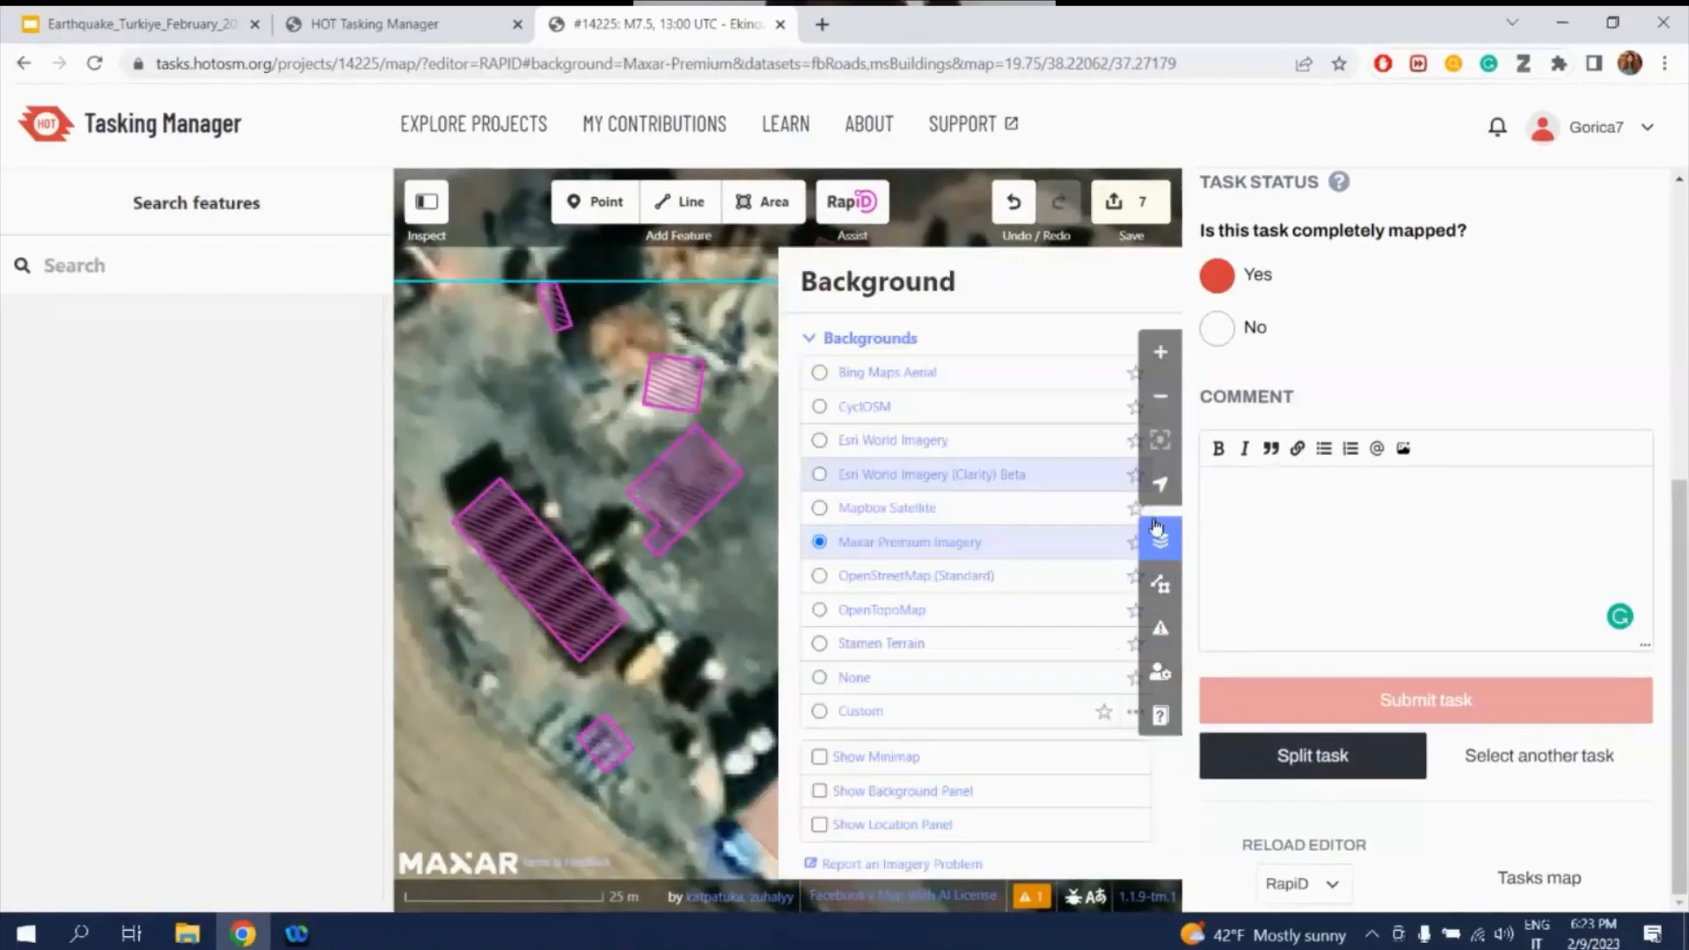
{"action": "left_click", "coordinate": [975, 374]}
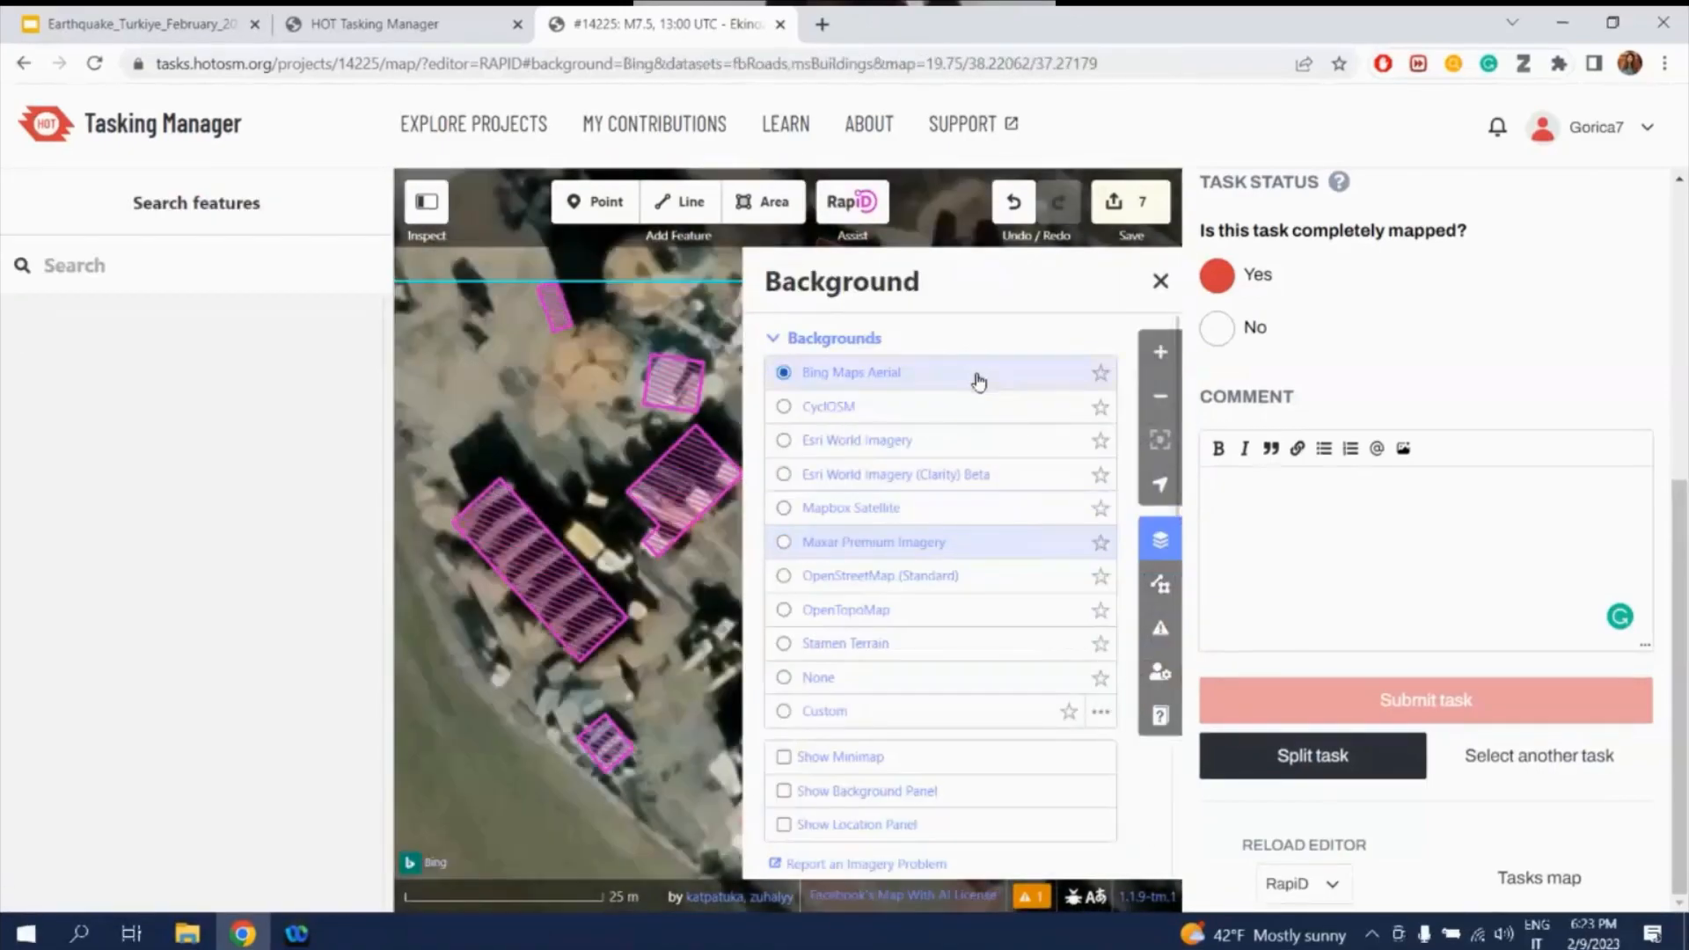
{"action": "left_click", "coordinate": [1159, 283]}
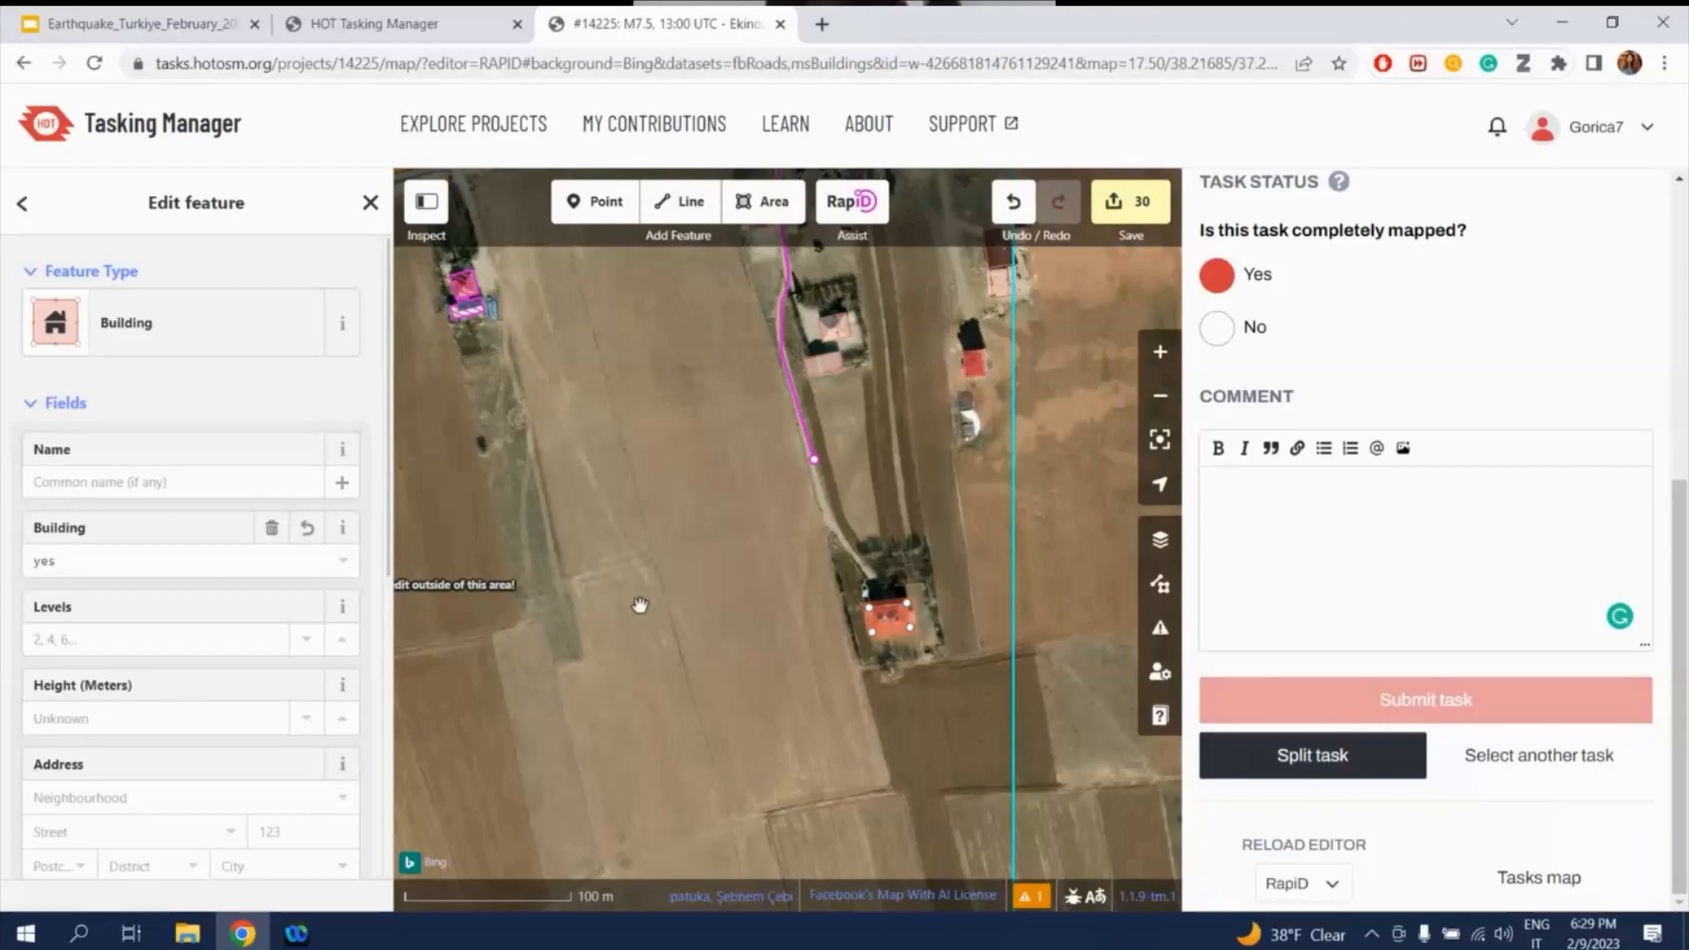
- Accept the Facebook road detection running south from the main road past the houses near the task's eastern boundary
{"action": "scroll", "coordinate": [600, 585], "scroll_direction": "down", "scroll_amount": 4}
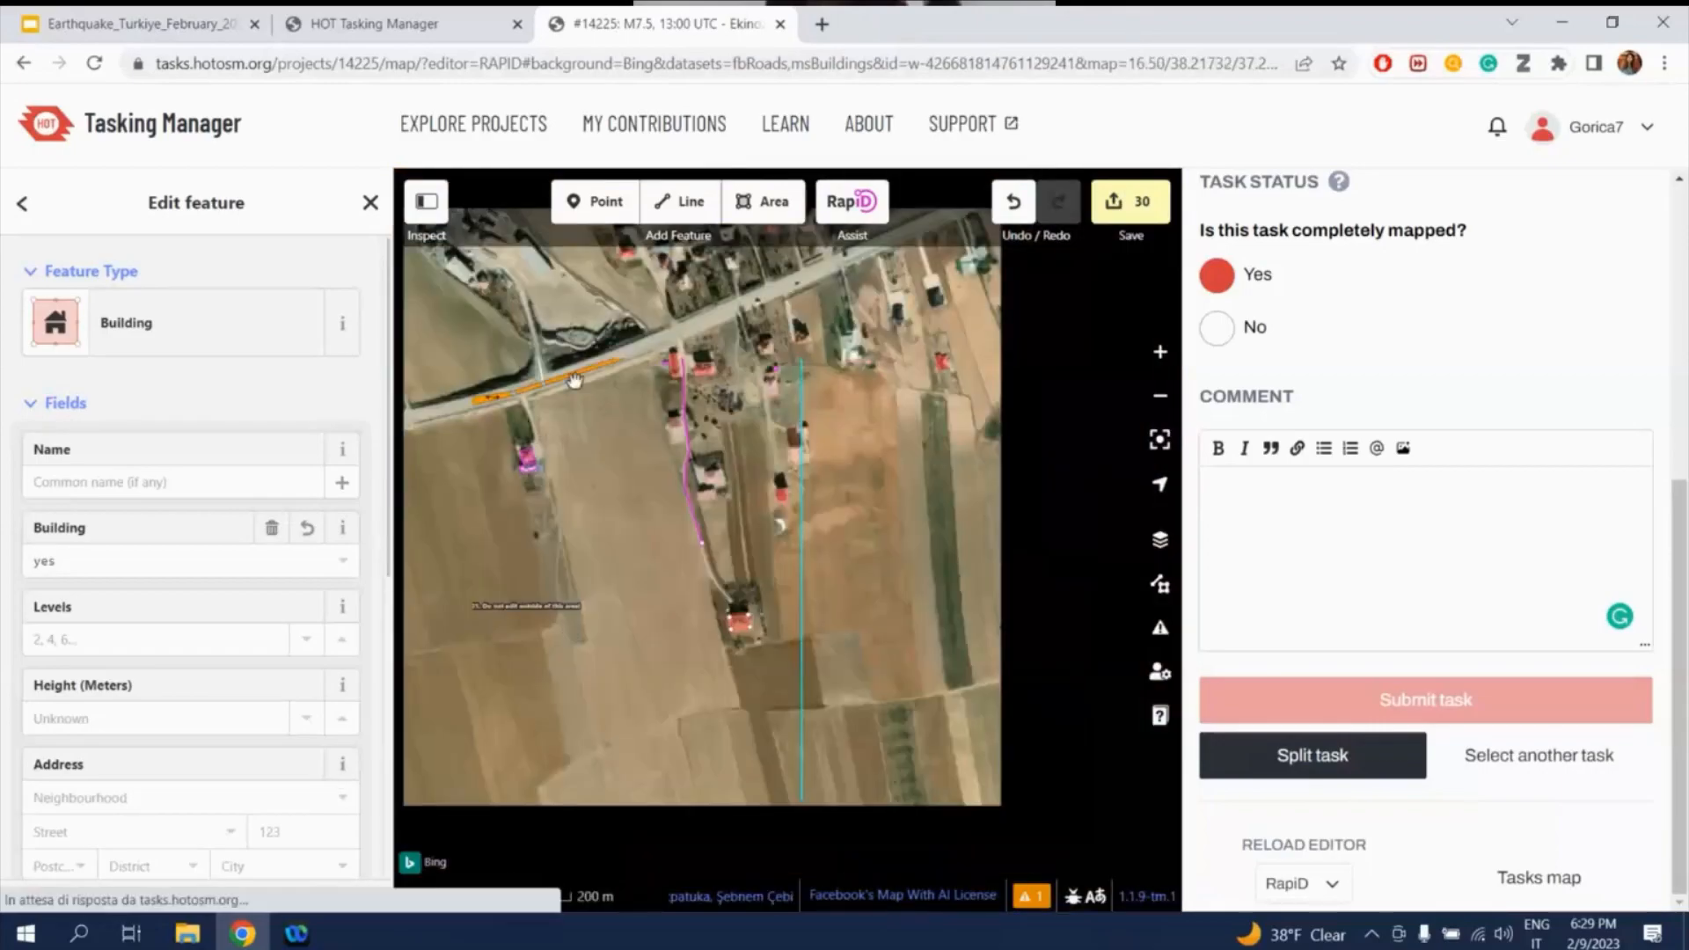
{"action": "scroll", "coordinate": [576, 379], "scroll_direction": "up", "scroll_amount": 3}
{"action": "scroll", "coordinate": [820, 464], "scroll_direction": "up", "scroll_amount": 2}
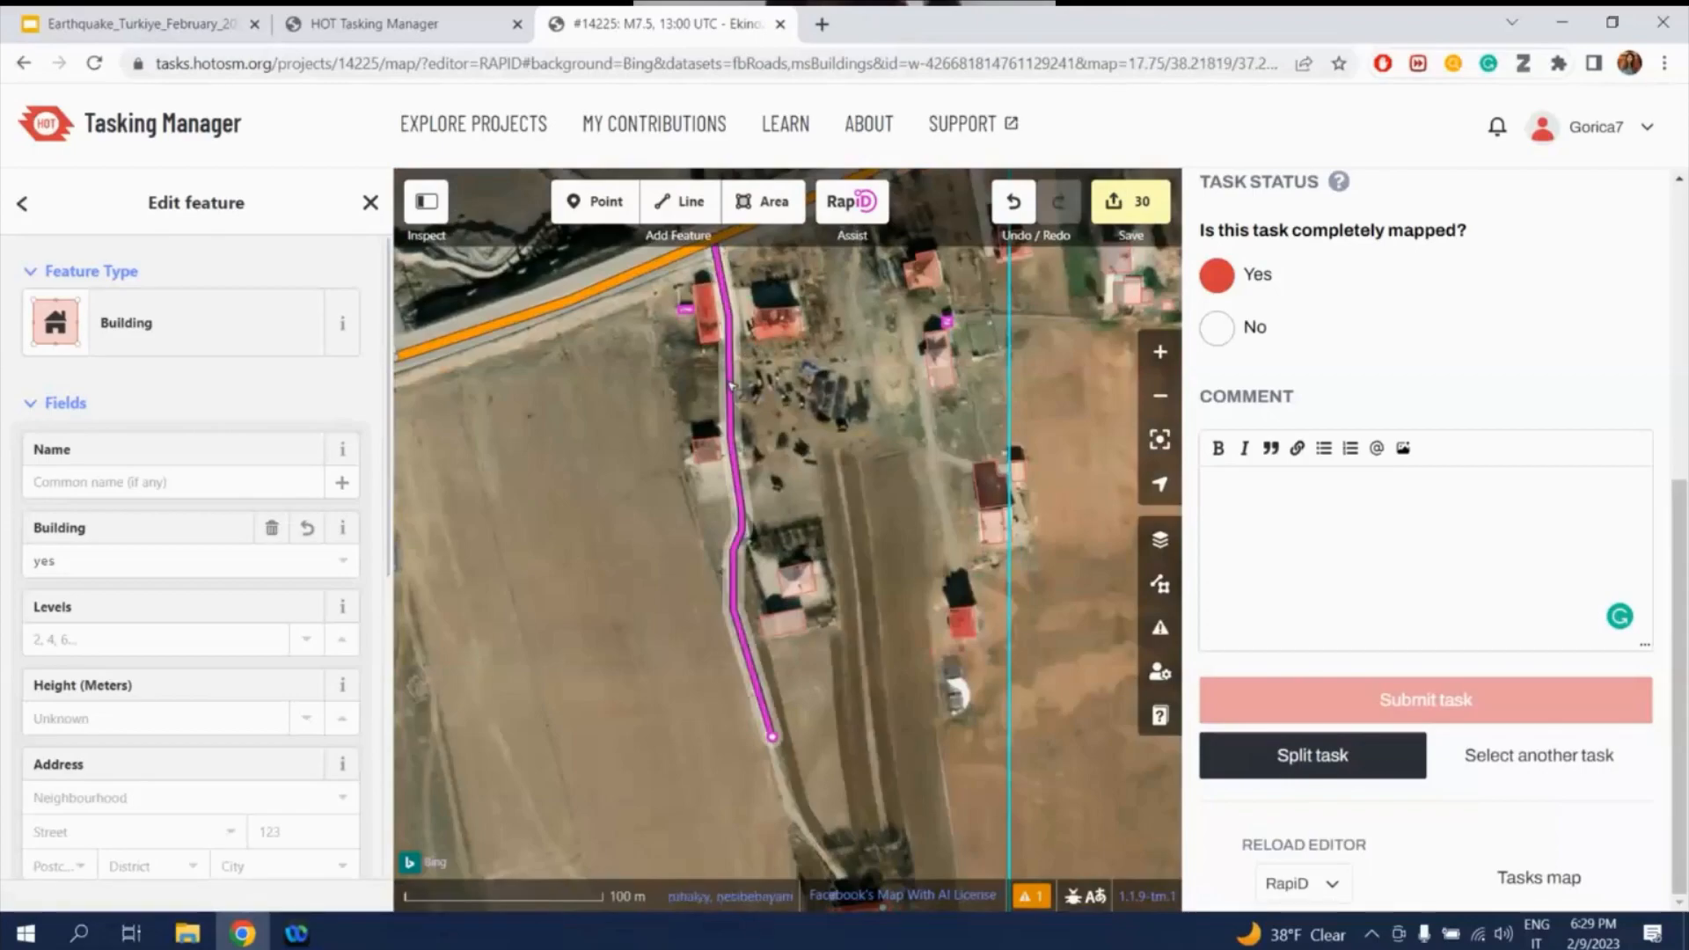
{"action": "left_click", "coordinate": [730, 384]}
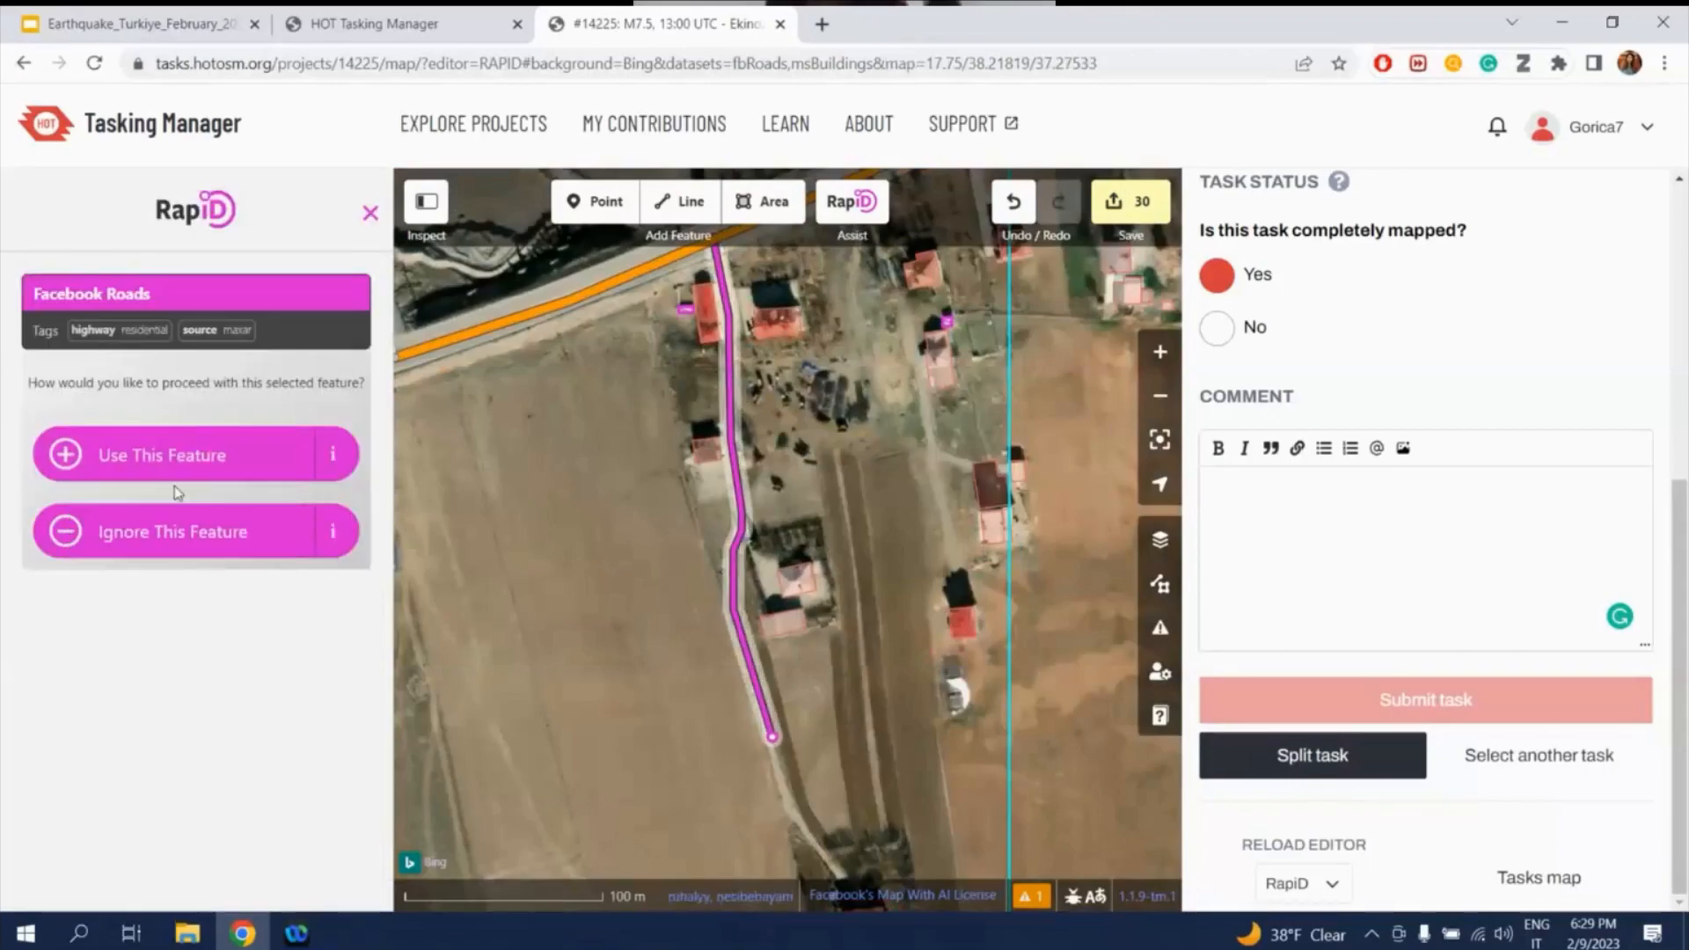
{"action": "left_click", "coordinate": [173, 458]}
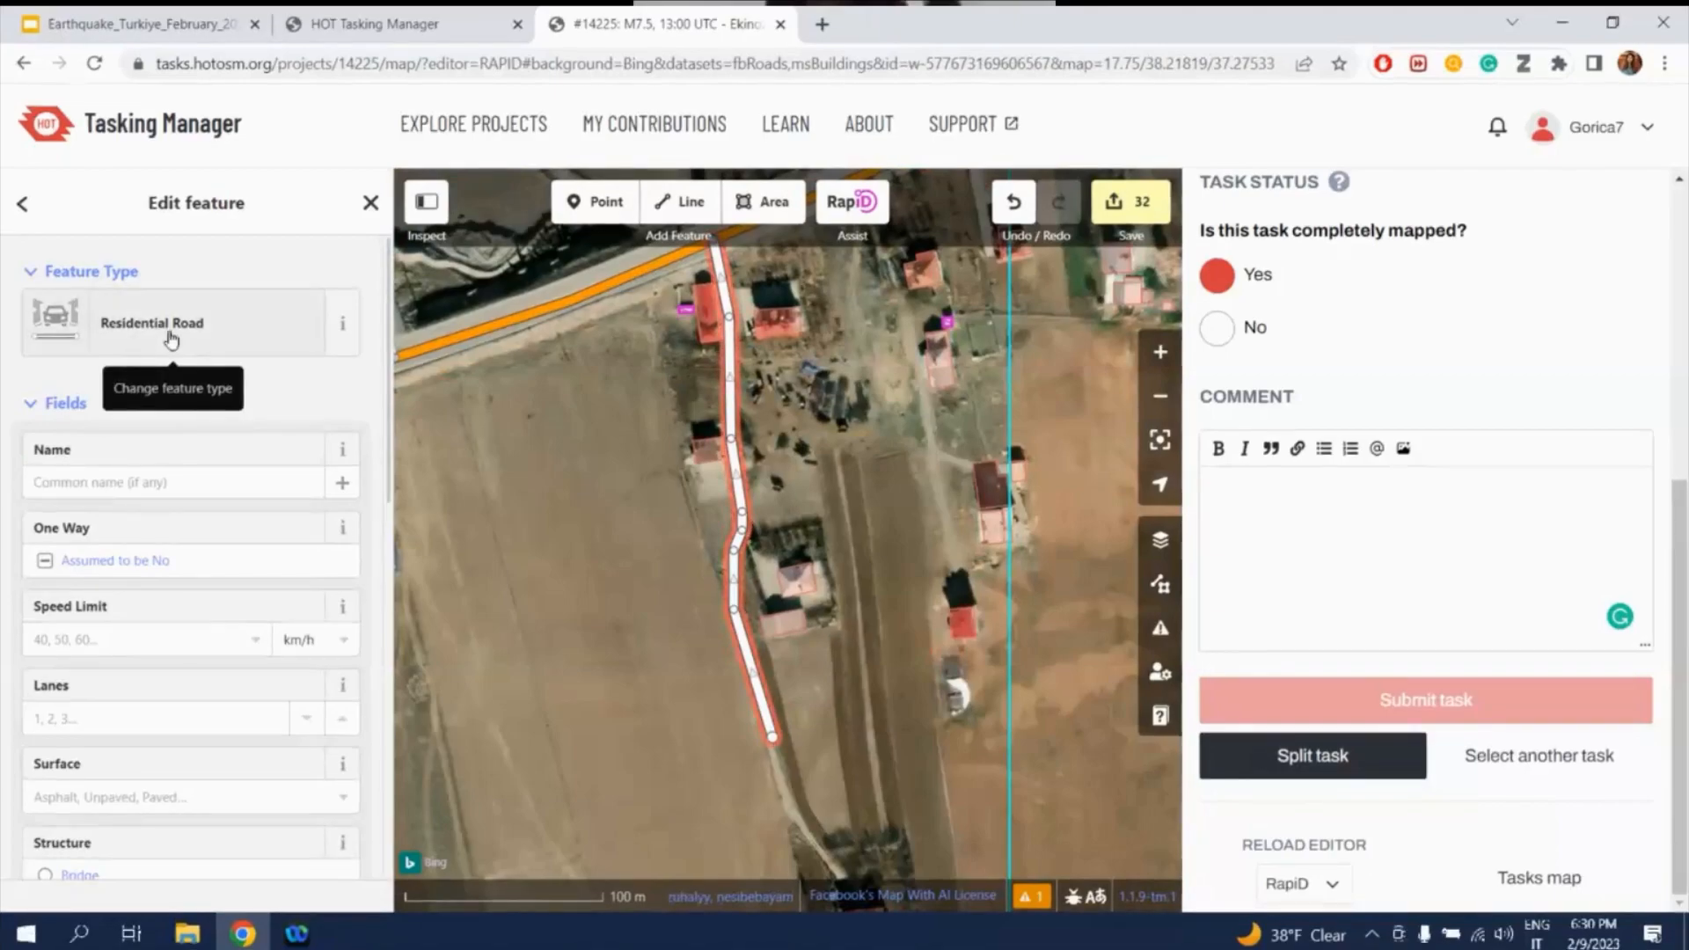
- Check the accepted road's feature type description, compare its classification with the main road's, and collapse its feature type section
{"action": "left_click", "coordinate": [343, 327]}
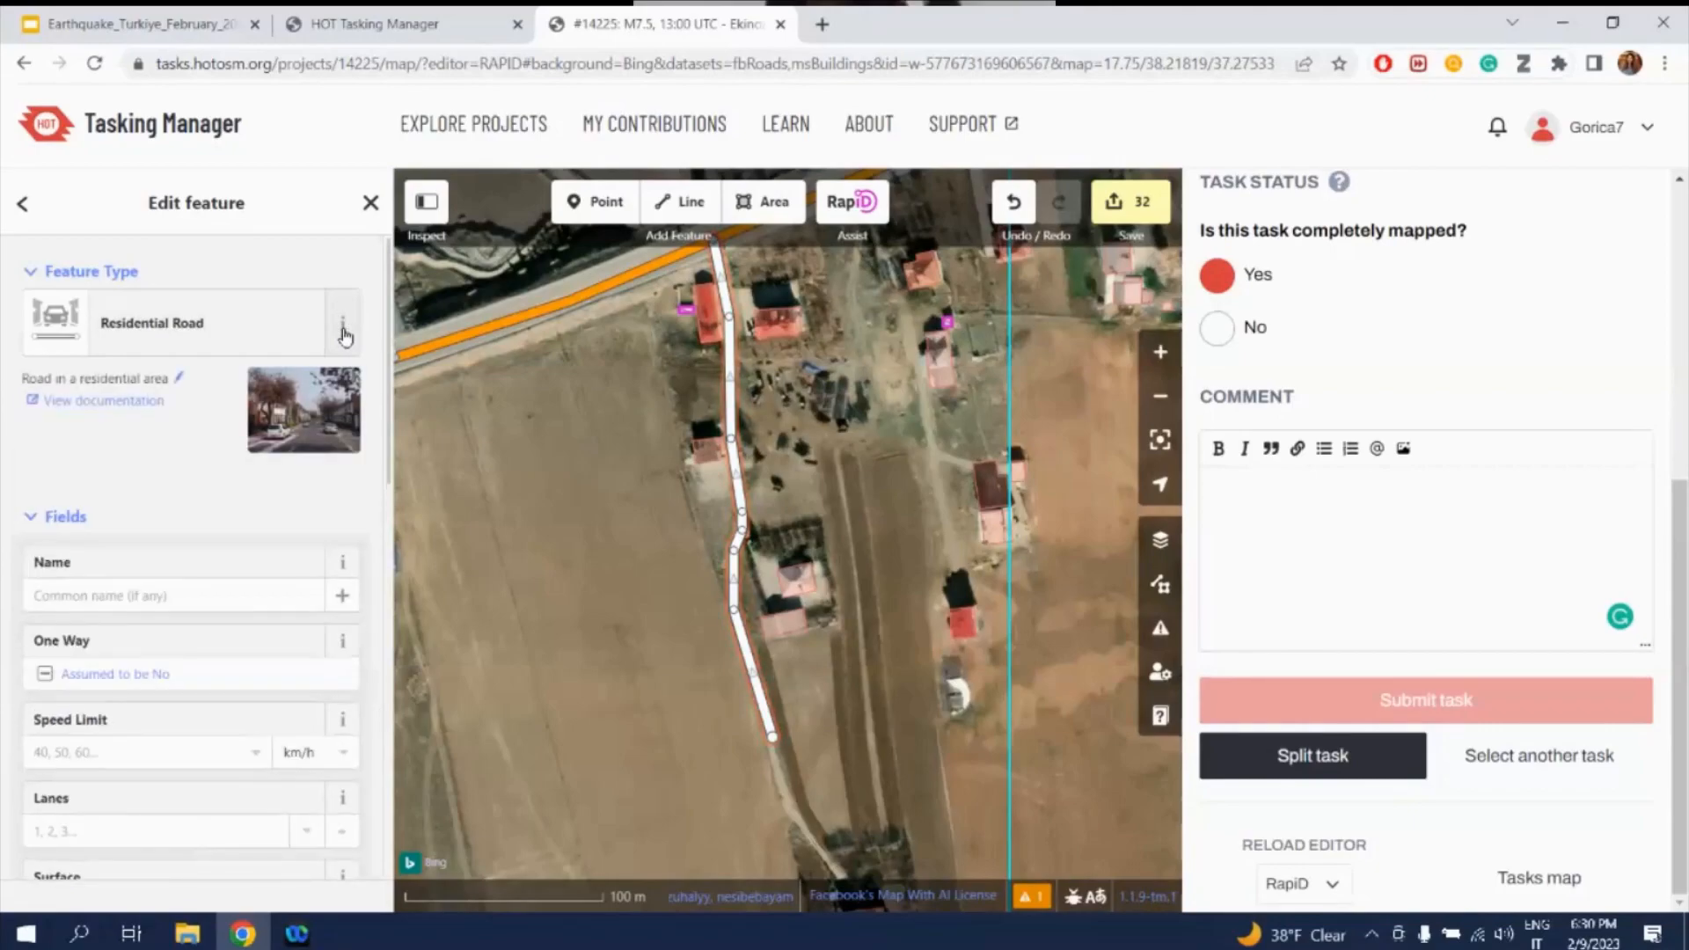
{"action": "left_click", "coordinate": [343, 330]}
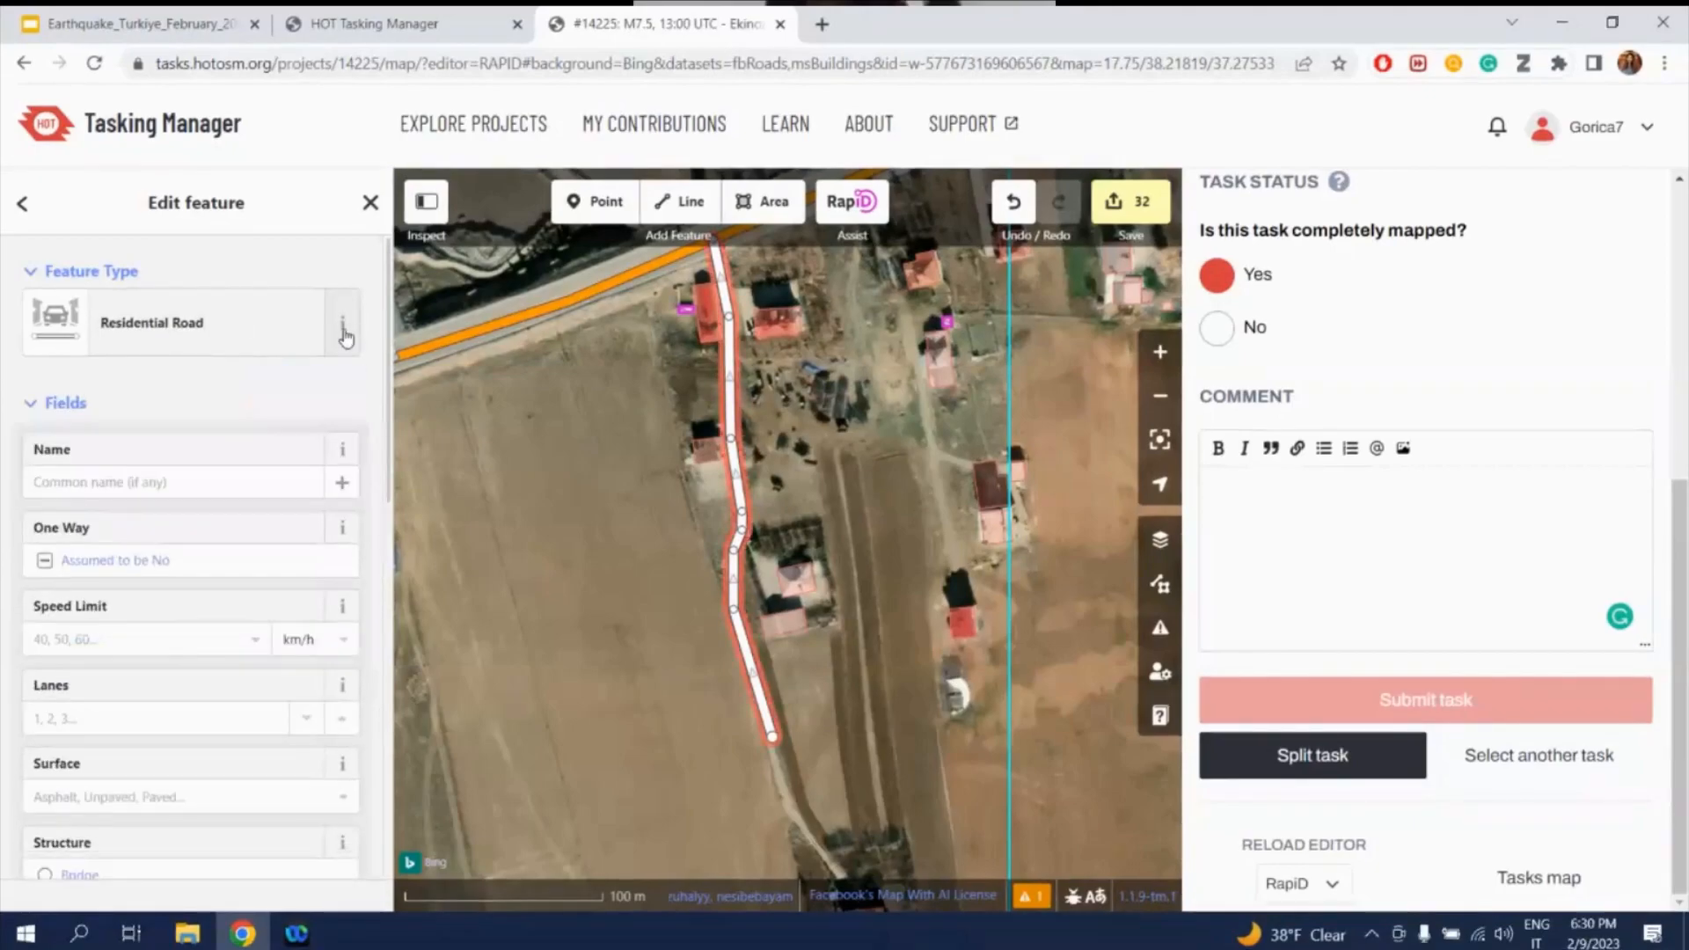
{"action": "left_click", "coordinate": [560, 310]}
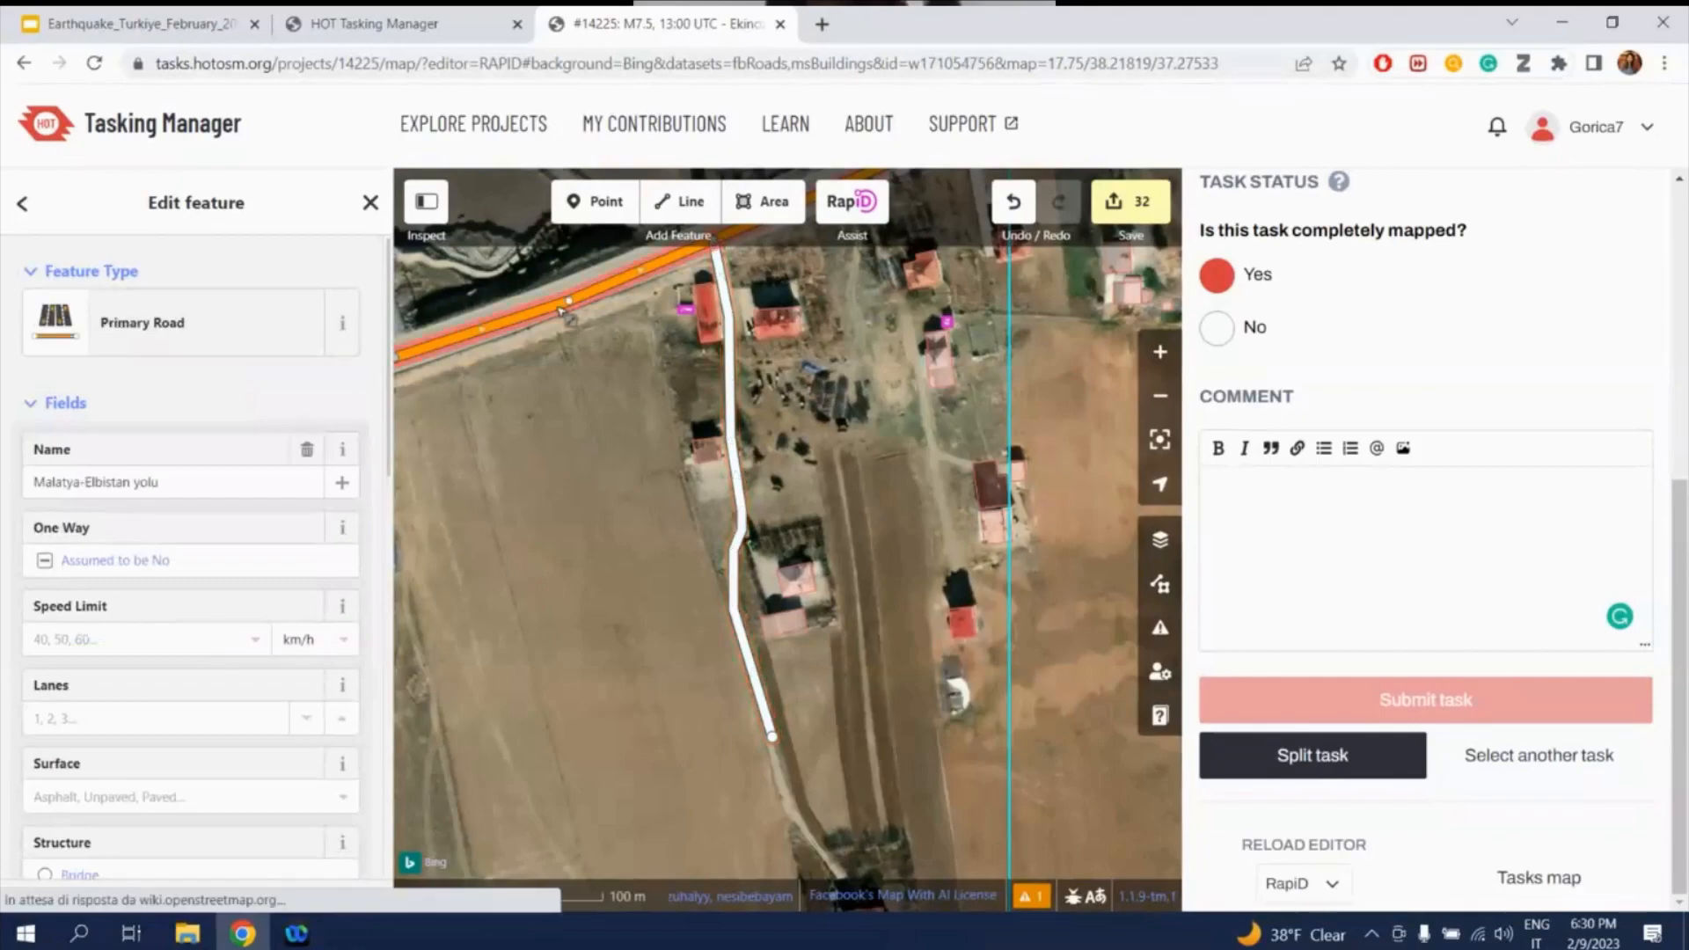
{"action": "left_click", "coordinate": [728, 353]}
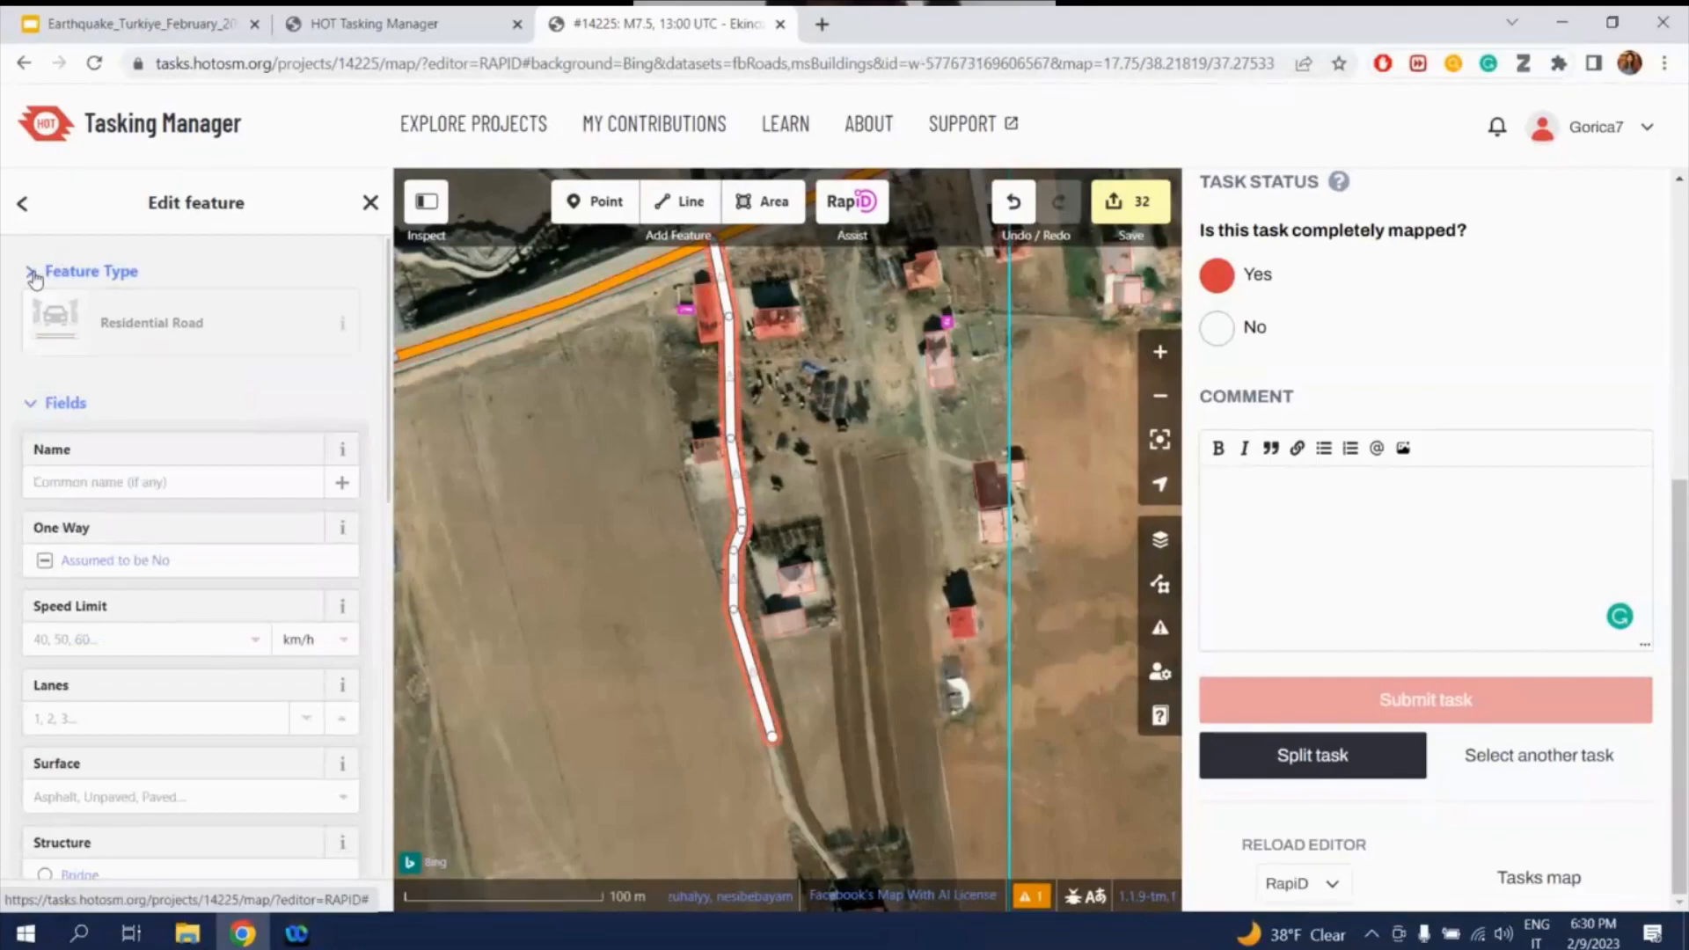
{"action": "left_click", "coordinate": [35, 275]}
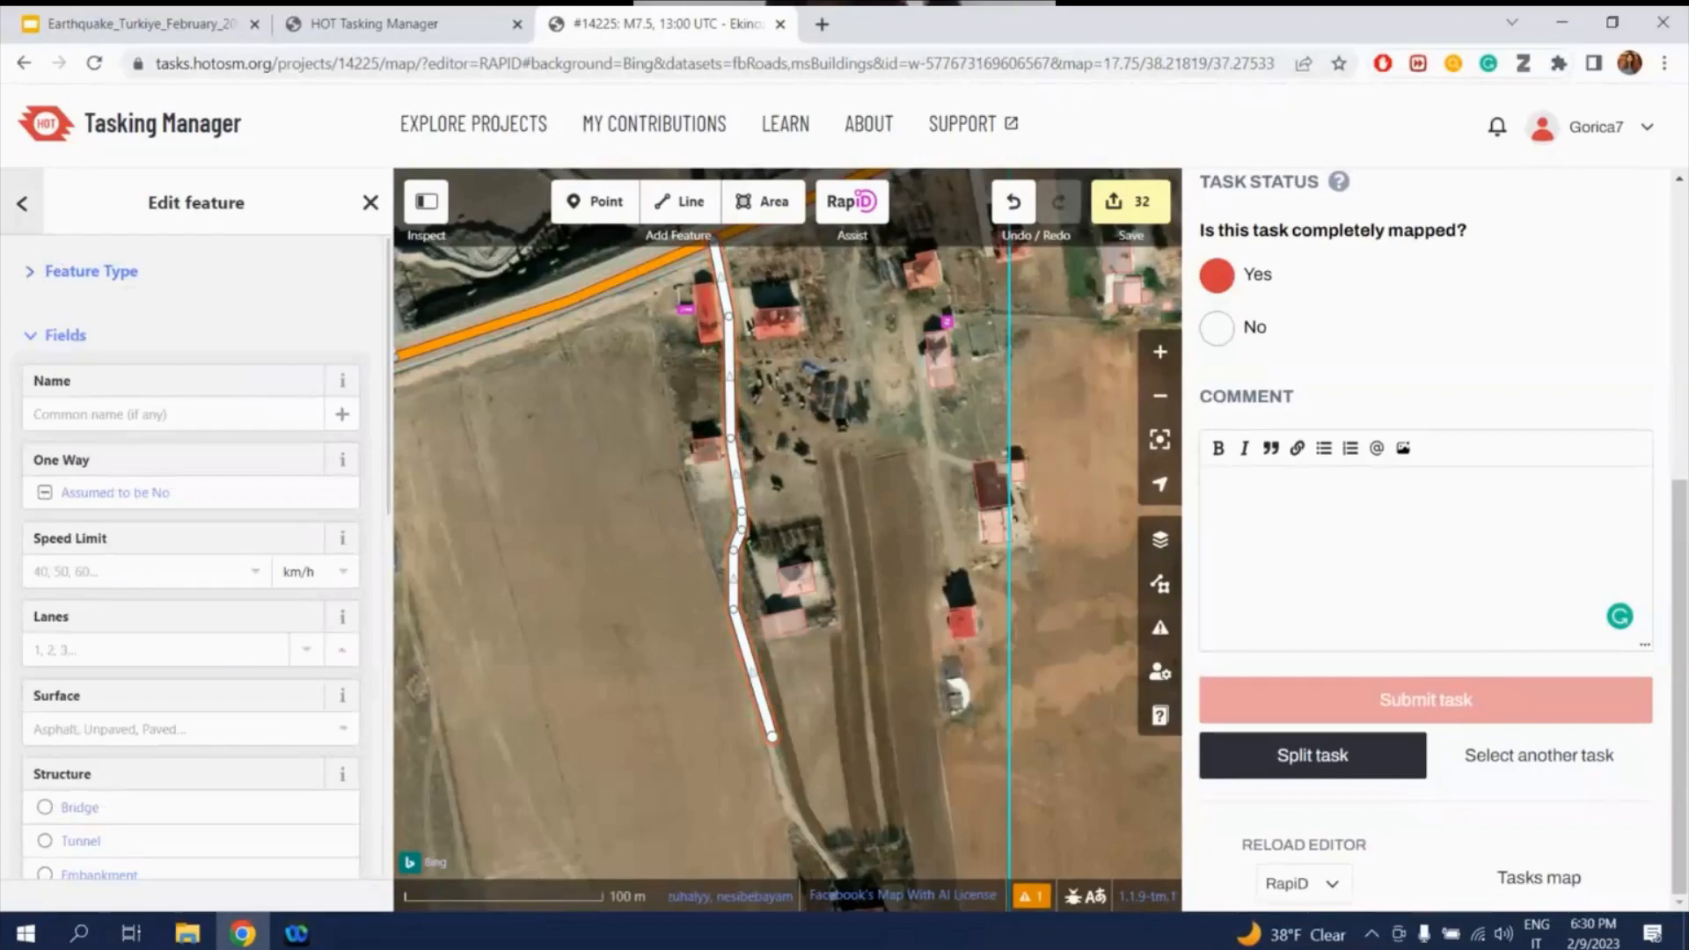
- Reclassify the accepted road running south past the houses as a Tertiary Road and show that feature type's description
{"action": "left_click", "coordinate": [22, 203]}
{"action": "left_click", "coordinate": [232, 350]}
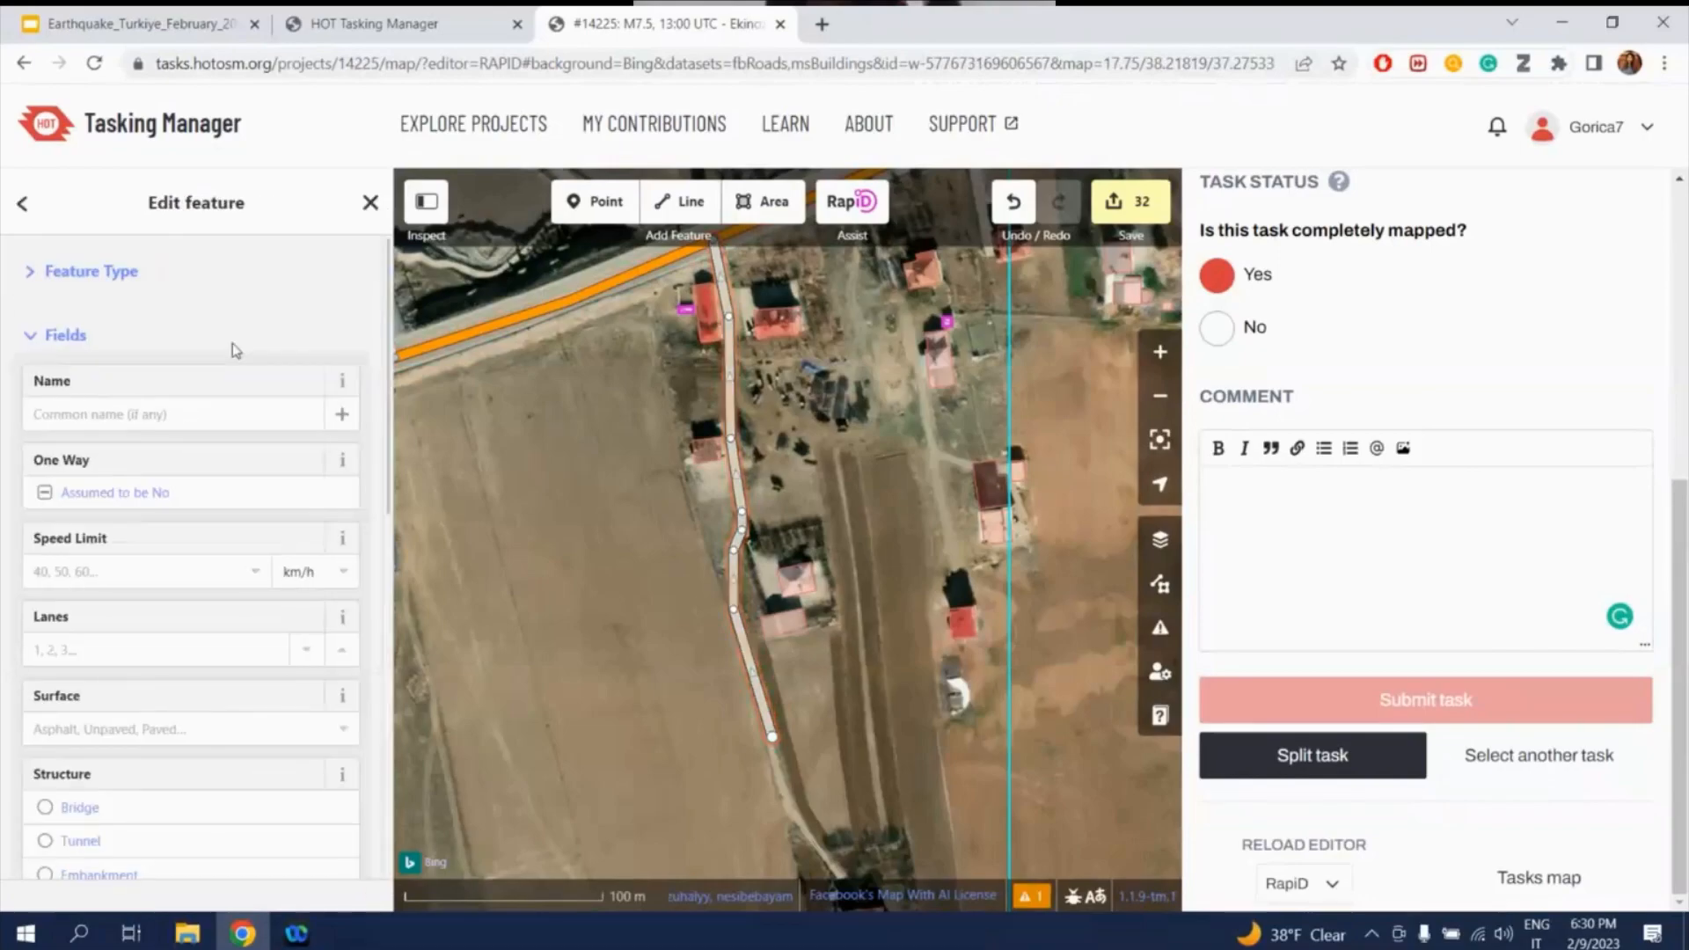
{"action": "left_click", "coordinate": [22, 203]}
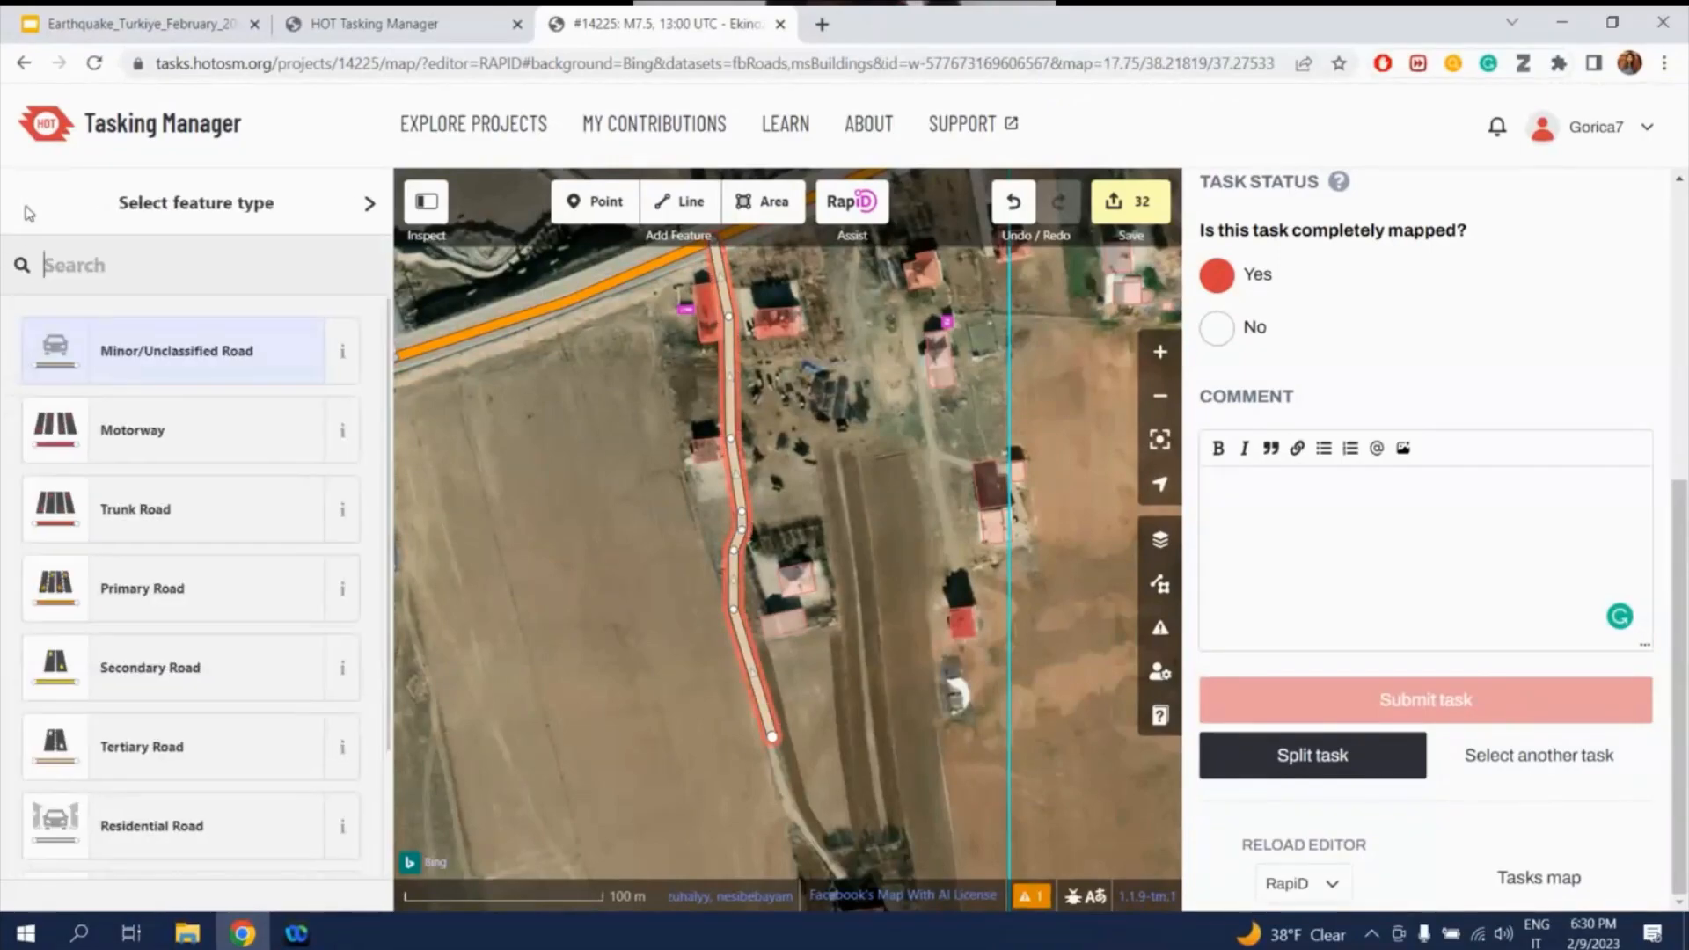
{"action": "scroll", "coordinate": [175, 417], "scroll_direction": "down", "scroll_amount": 2}
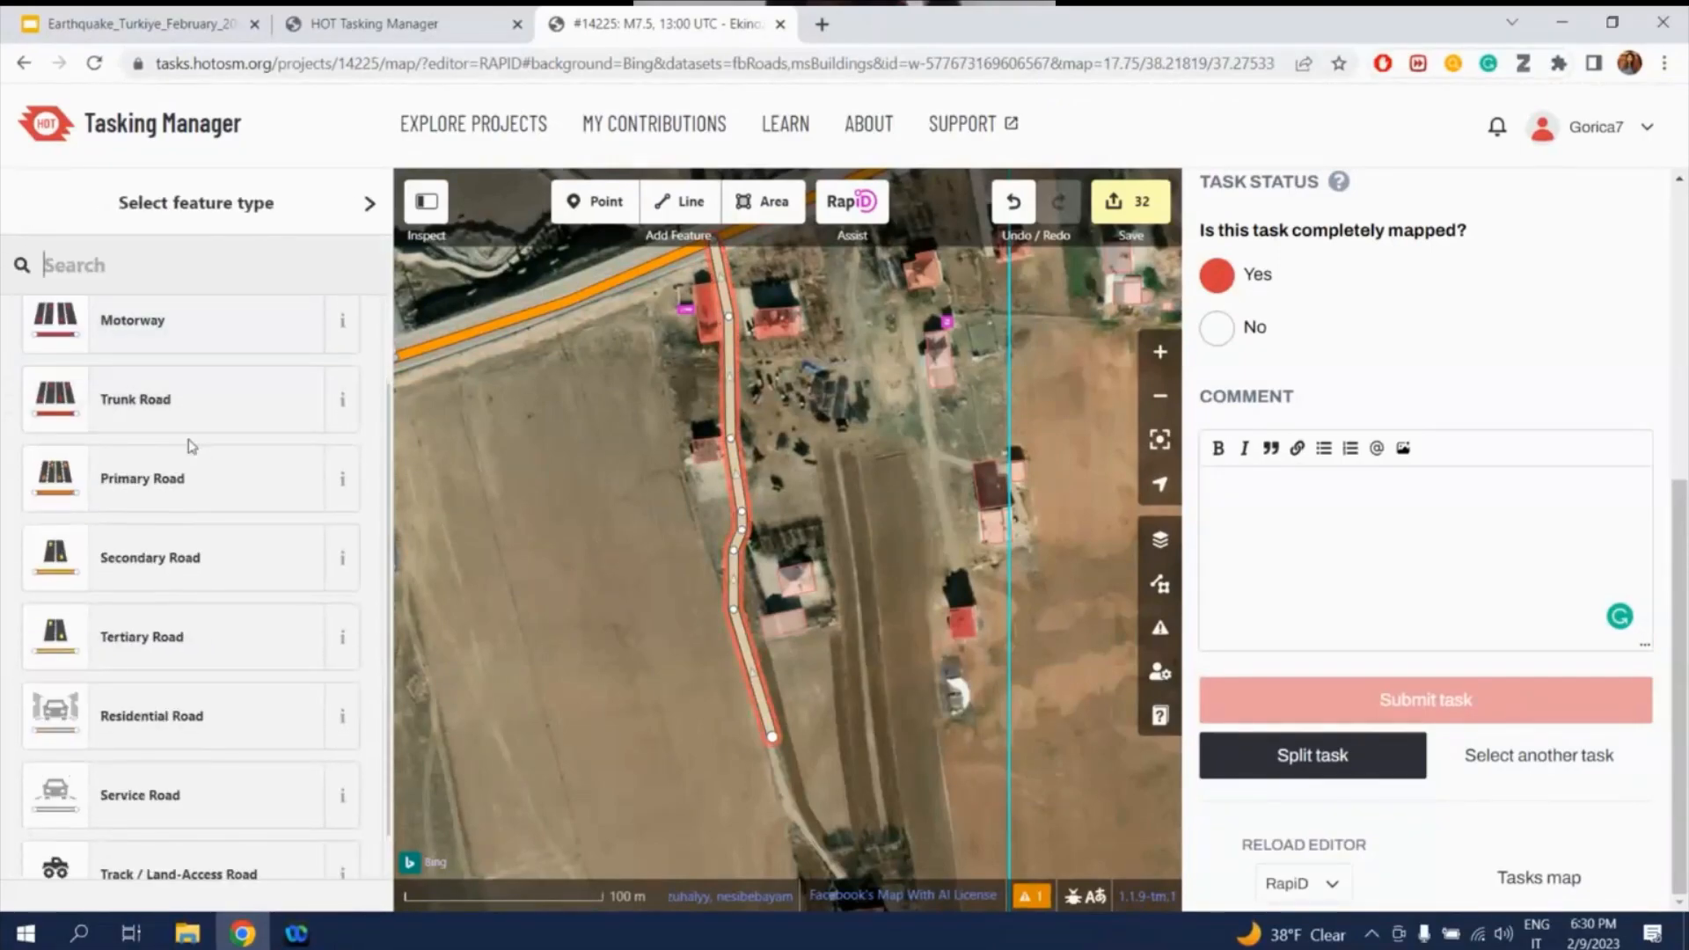
{"action": "left_click", "coordinate": [208, 625]}
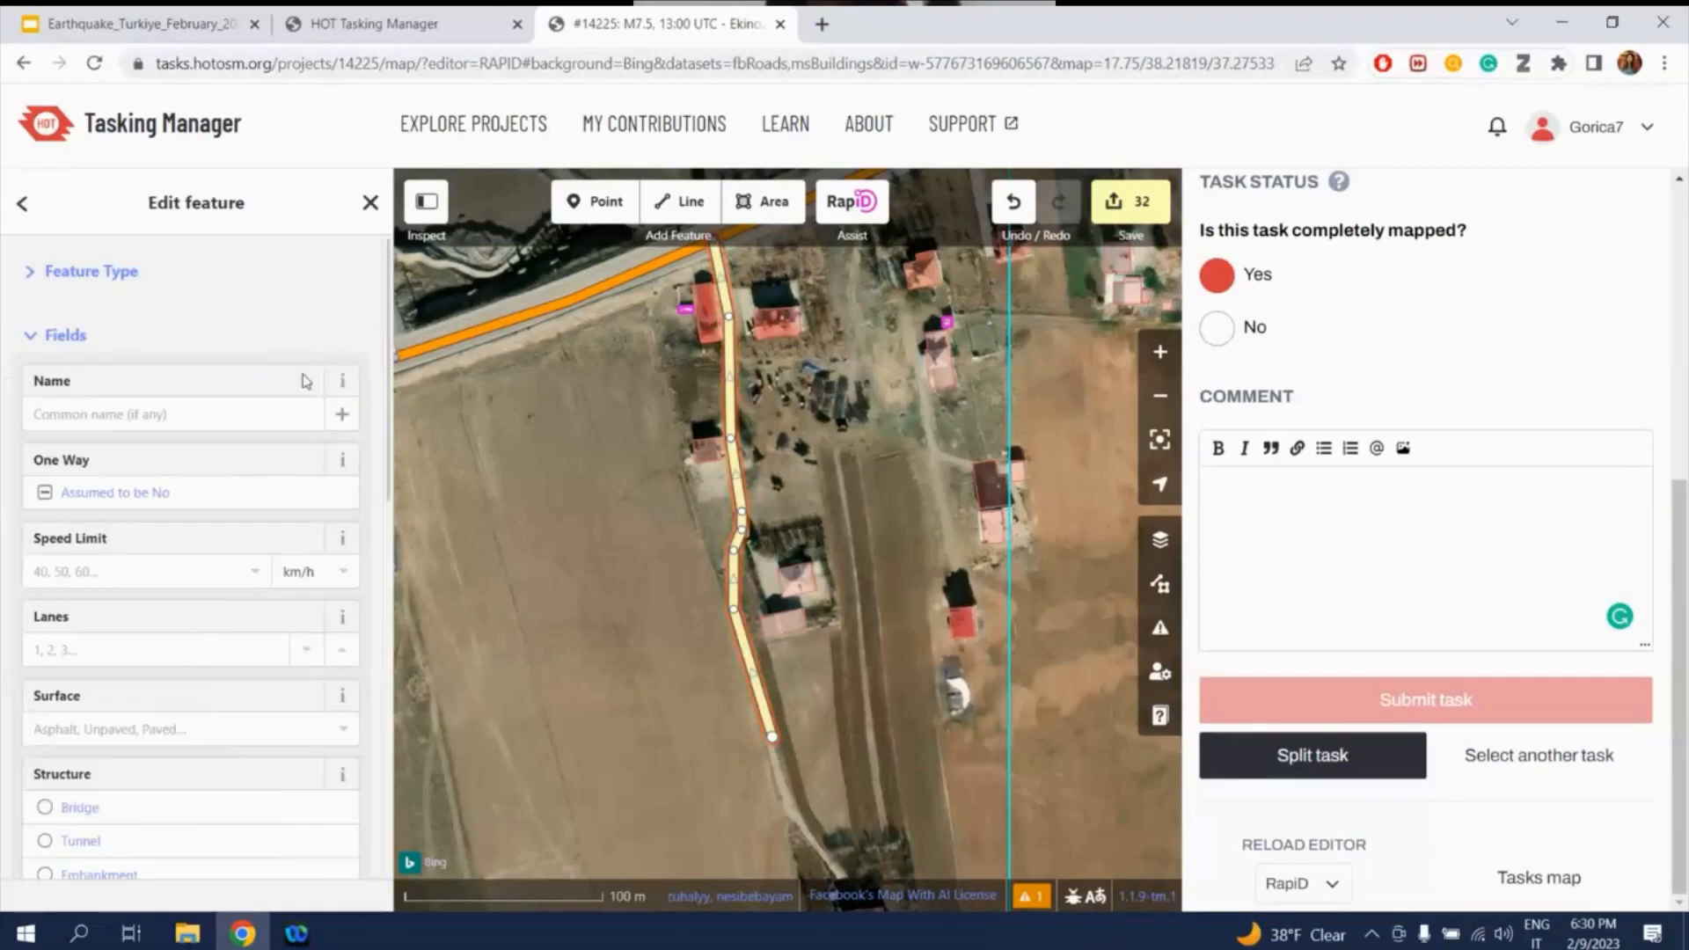
{"action": "left_click", "coordinate": [16, 199]}
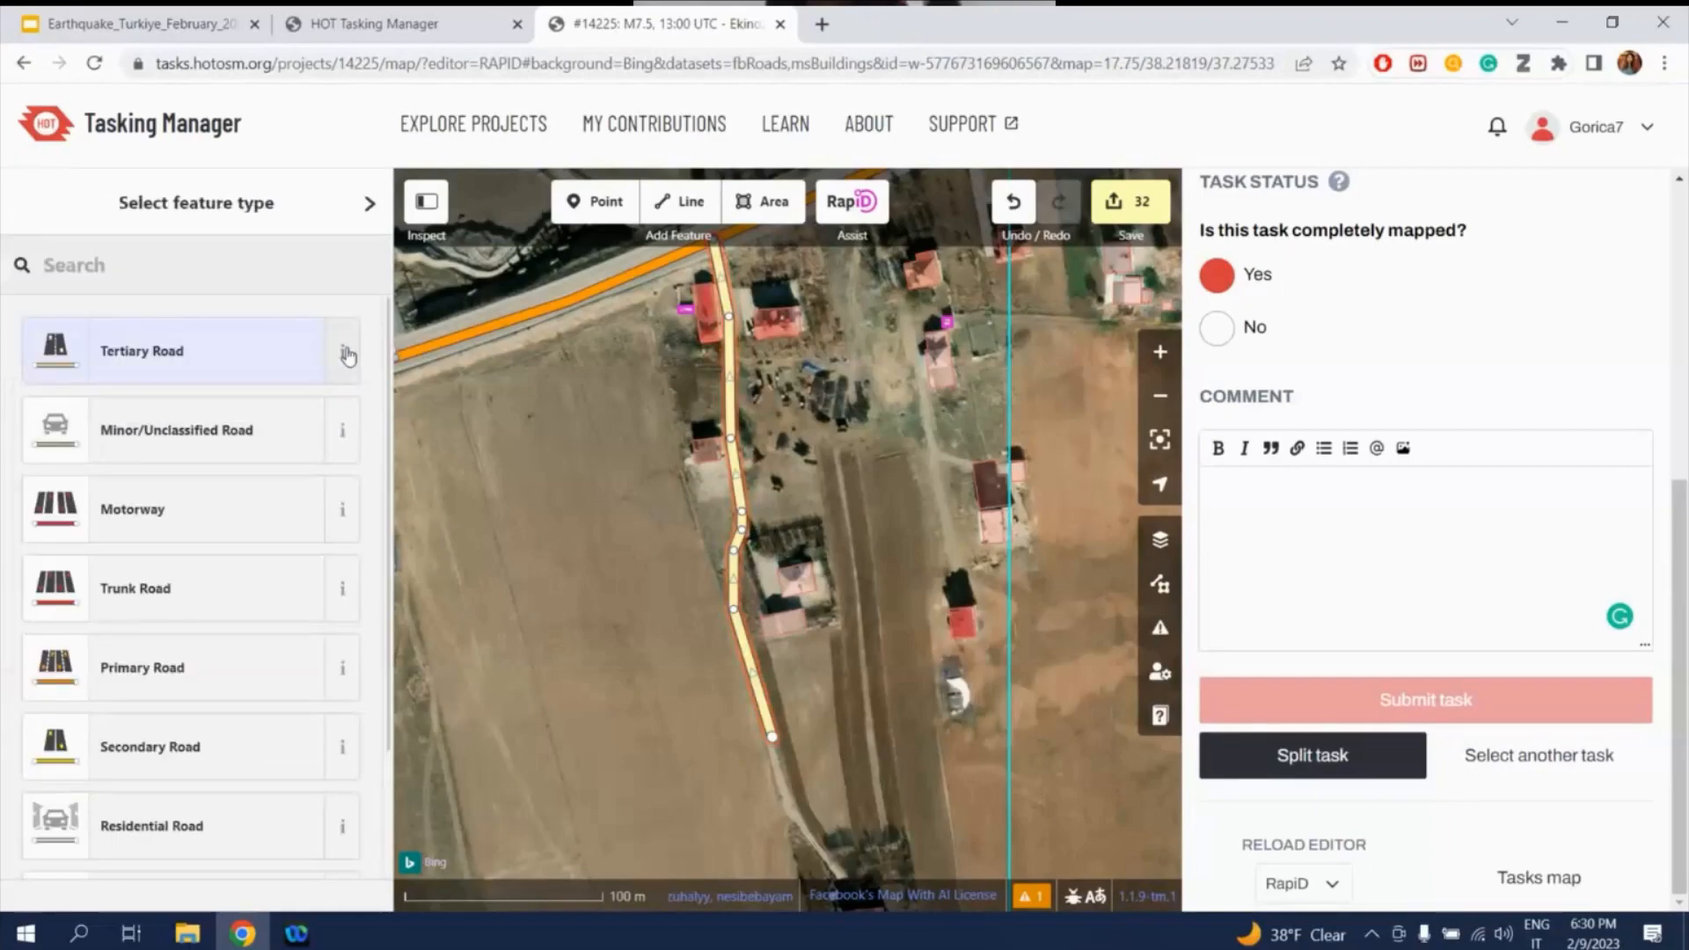
{"action": "left_click", "coordinate": [345, 352]}
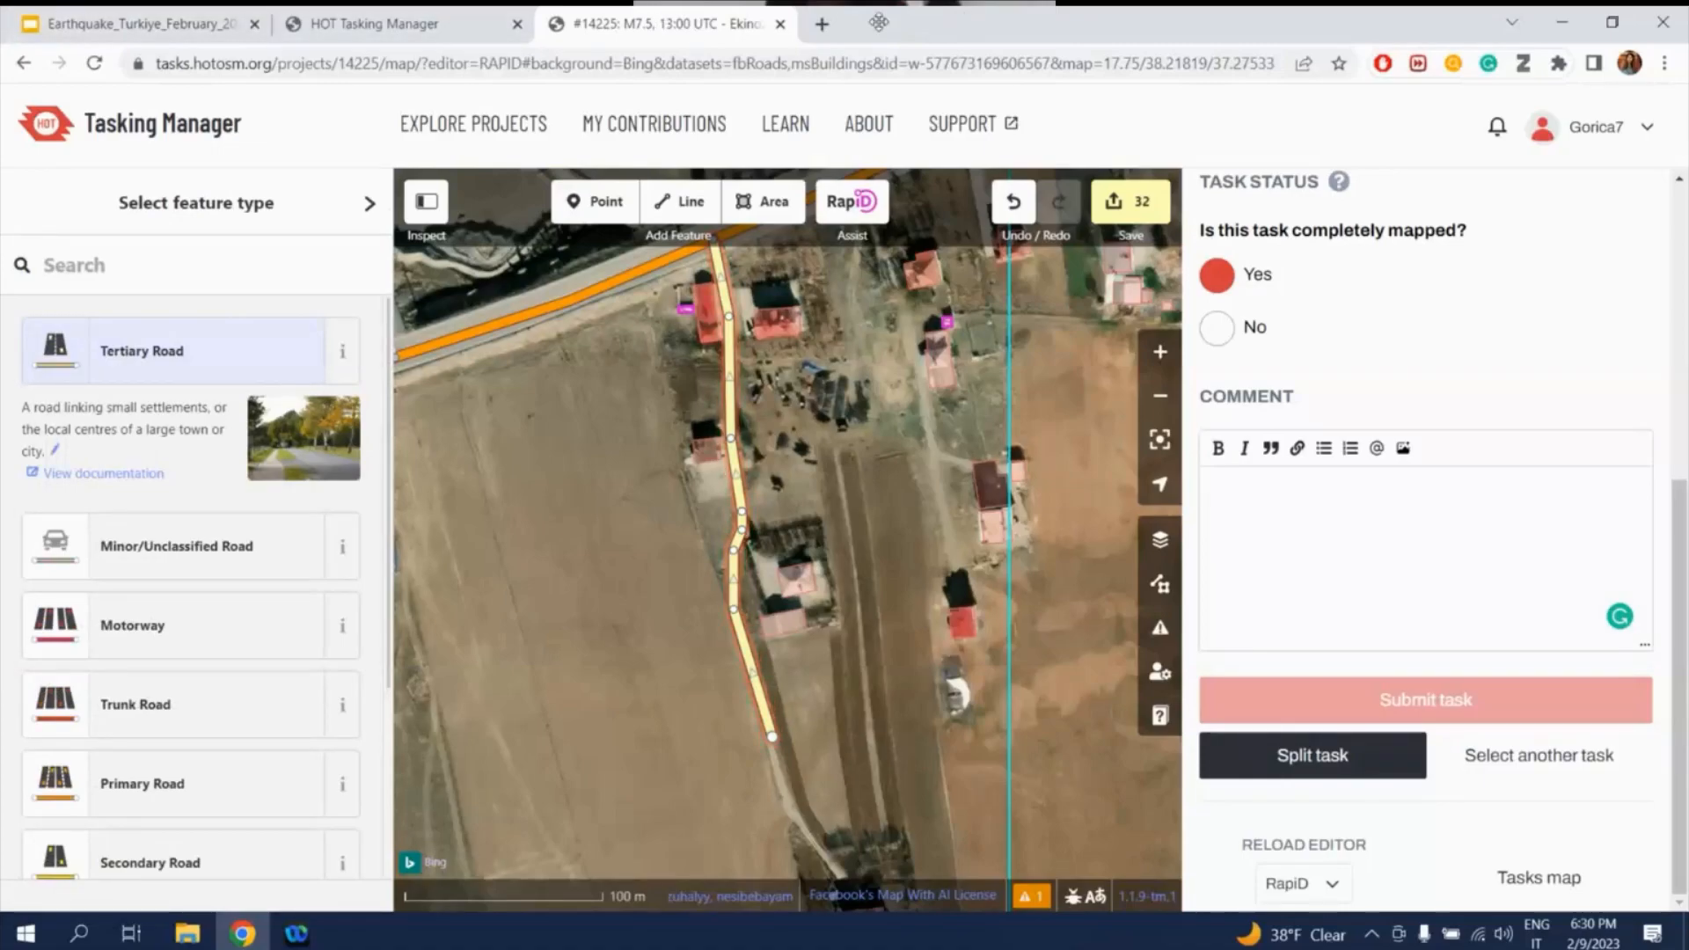
- Switch to Outlook in a new browser tab and open the Colab notebook linked in the email titled "link"
{"action": "left_click", "coordinate": [1043, 32]}
{"action": "left_click", "coordinate": [822, 24]}
{"action": "left_click", "coordinate": [324, 99]}
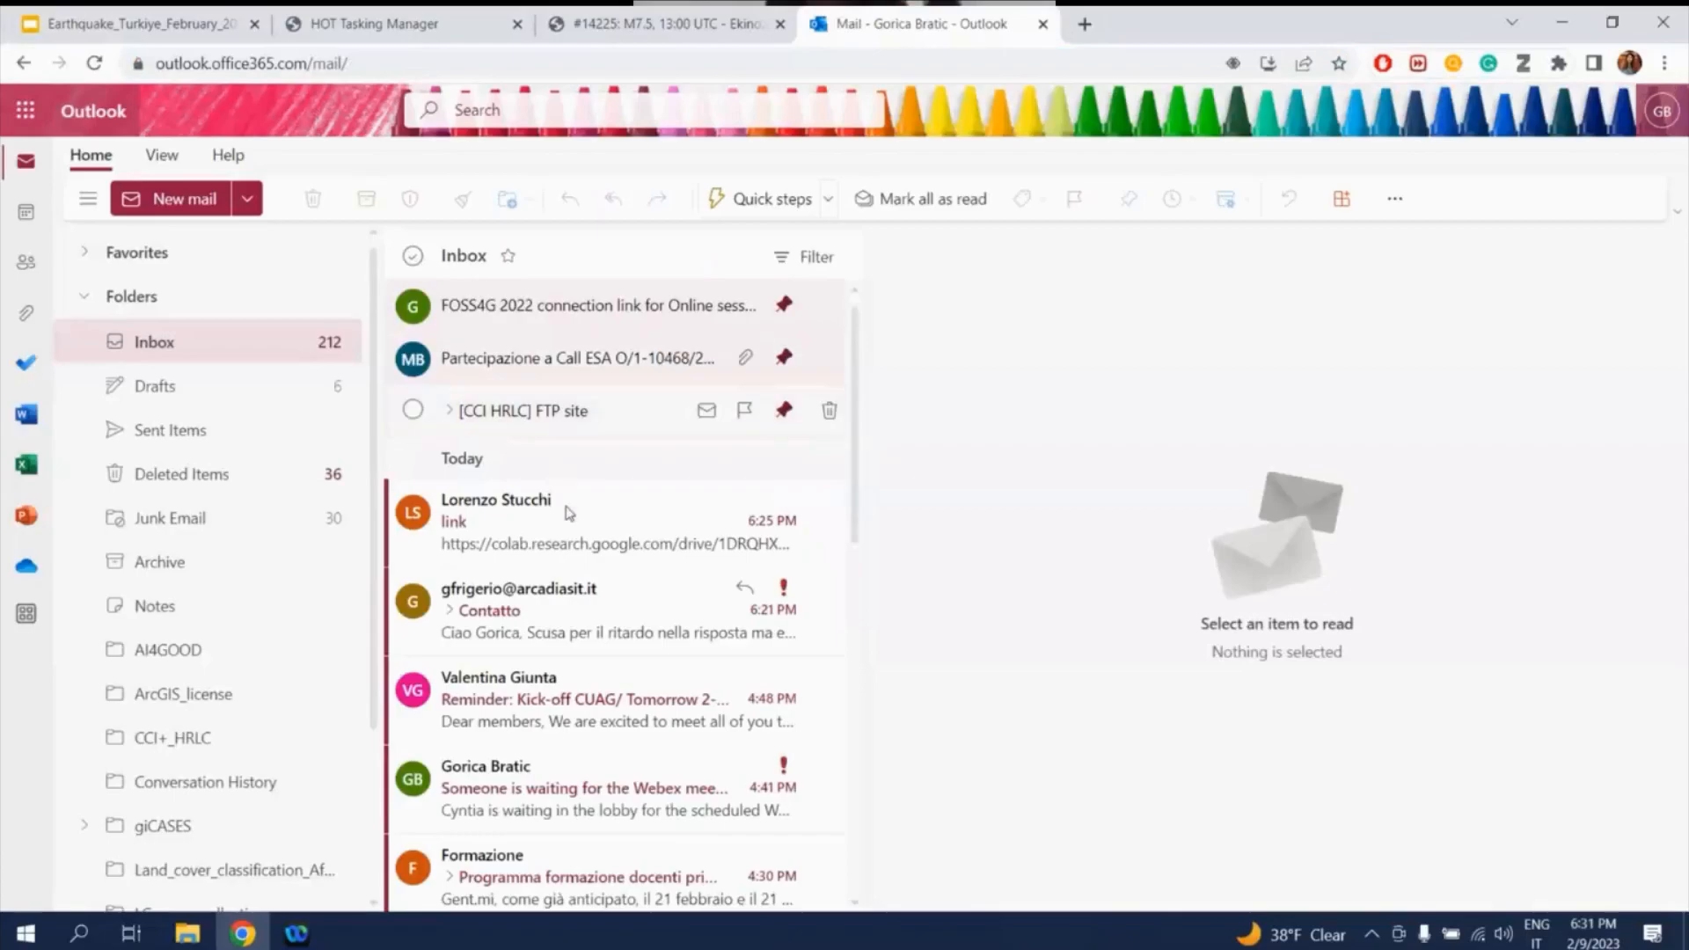
{"action": "left_click", "coordinate": [574, 516]}
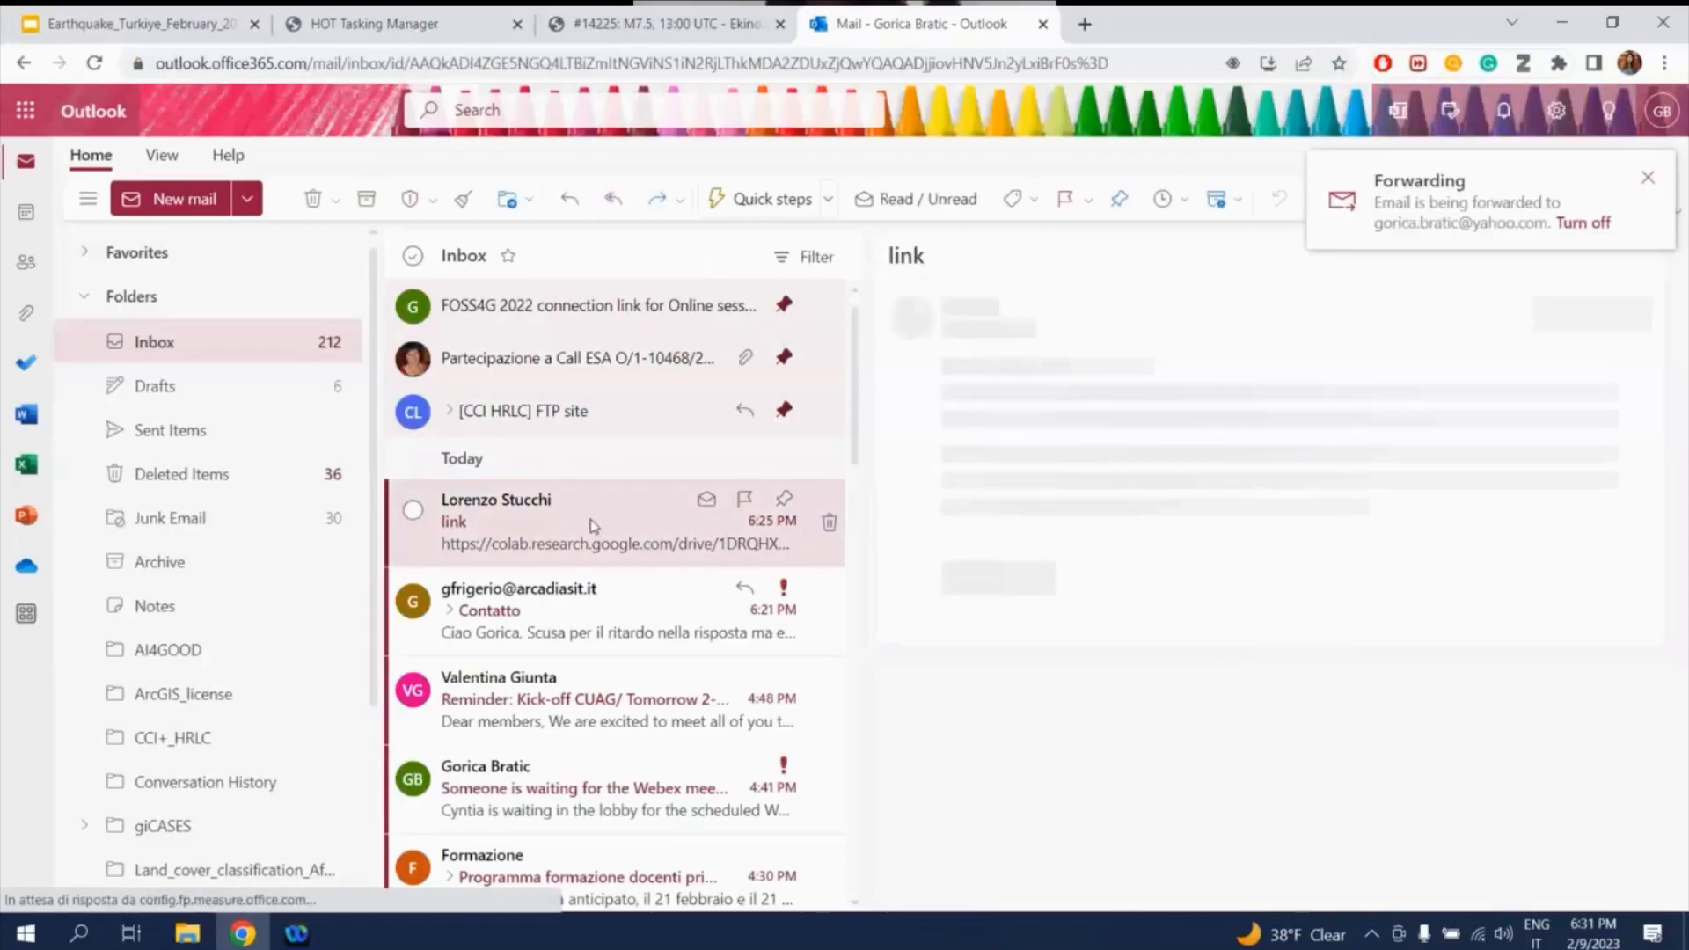
{"action": "left_click", "coordinate": [1069, 392]}
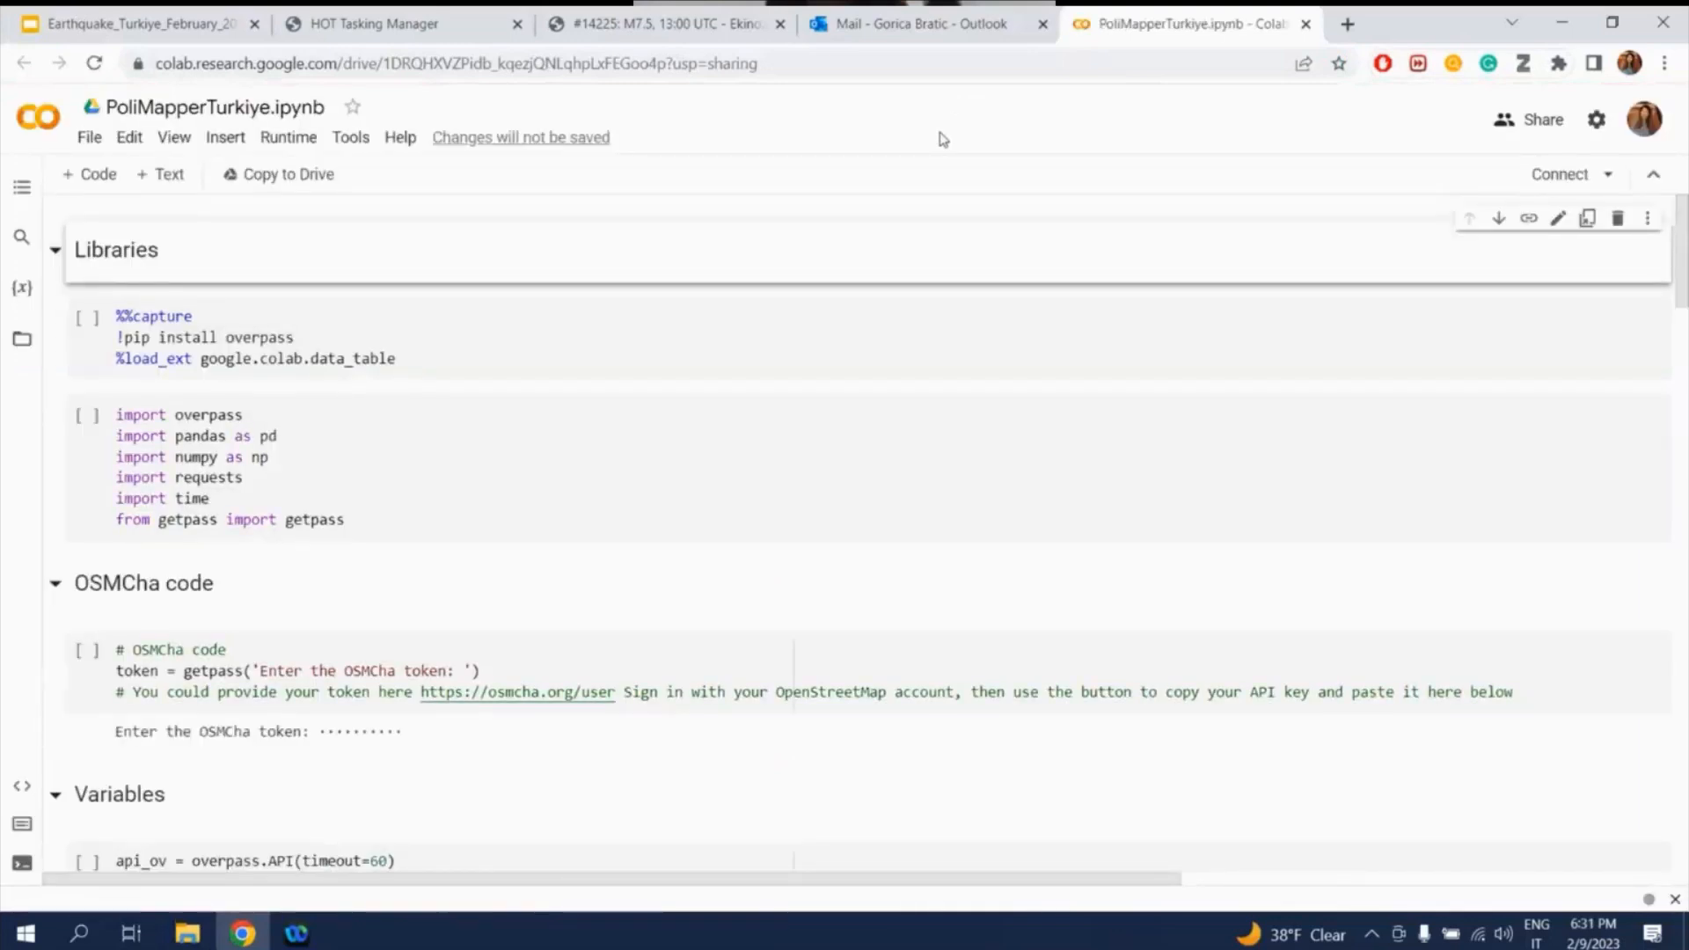
- Look through the PoliMapperTurkiye.ipynb notebook down to its hashtag and user ranking cells, and return to the Tasking Manager editor
{"action": "scroll", "coordinate": [833, 491], "scroll_direction": "down", "scroll_amount": 1}
{"action": "scroll", "coordinate": [833, 491], "scroll_direction": "down", "scroll_amount": 20}
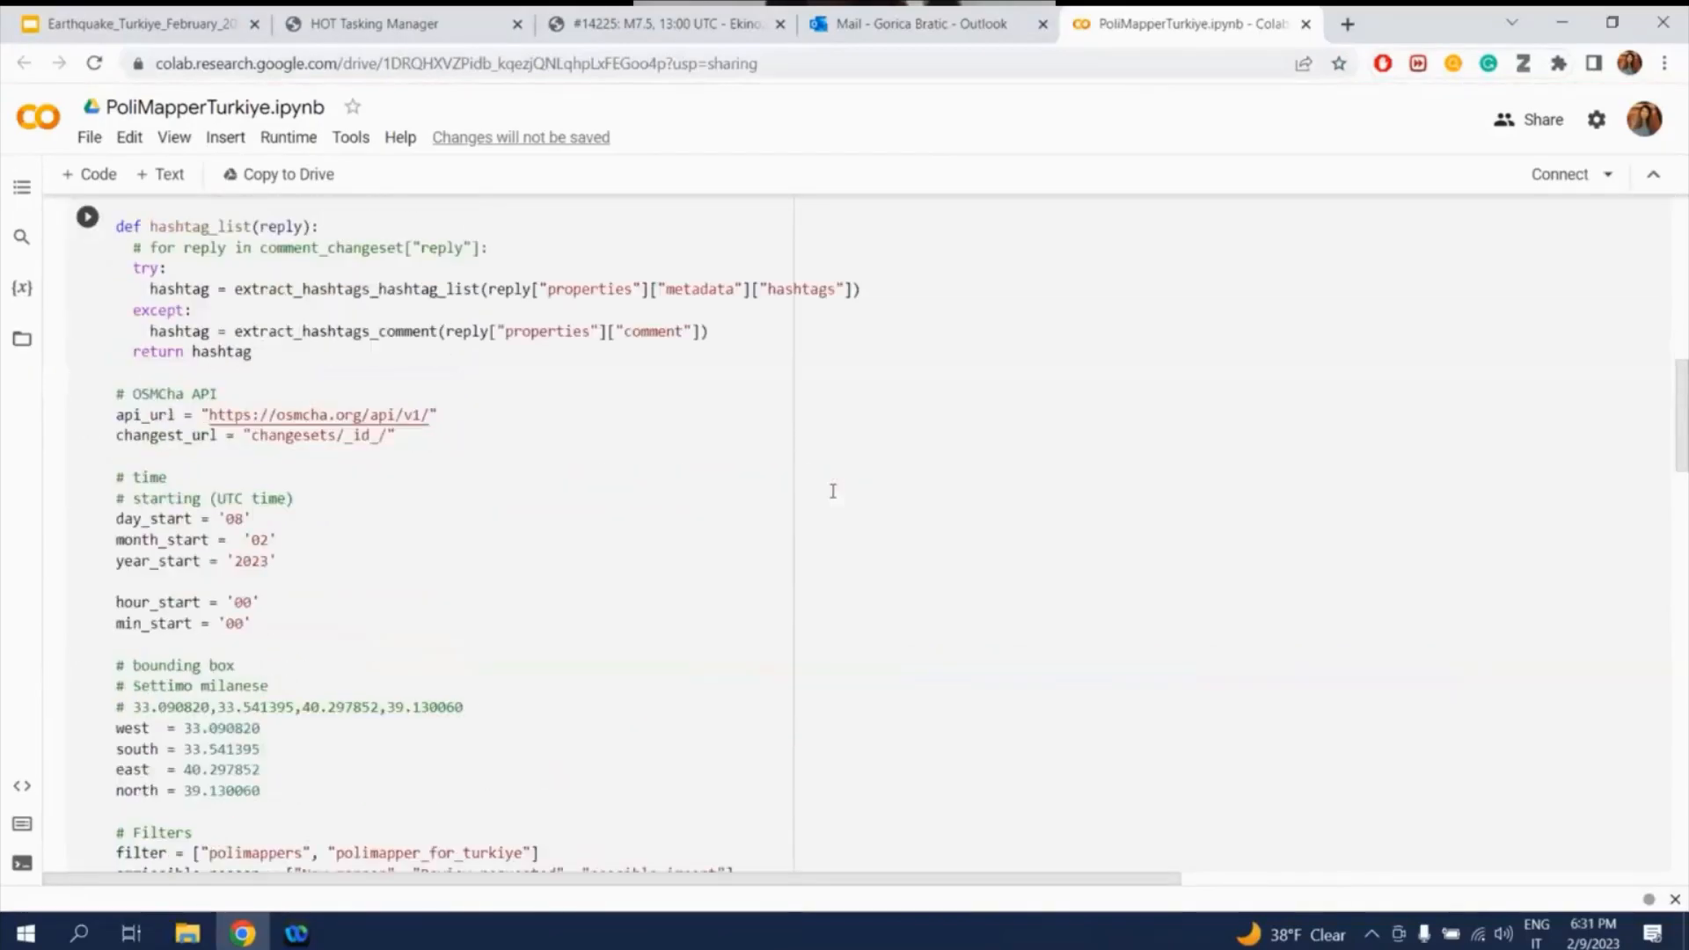
{"action": "scroll", "coordinate": [833, 491], "scroll_direction": "down", "scroll_amount": 20}
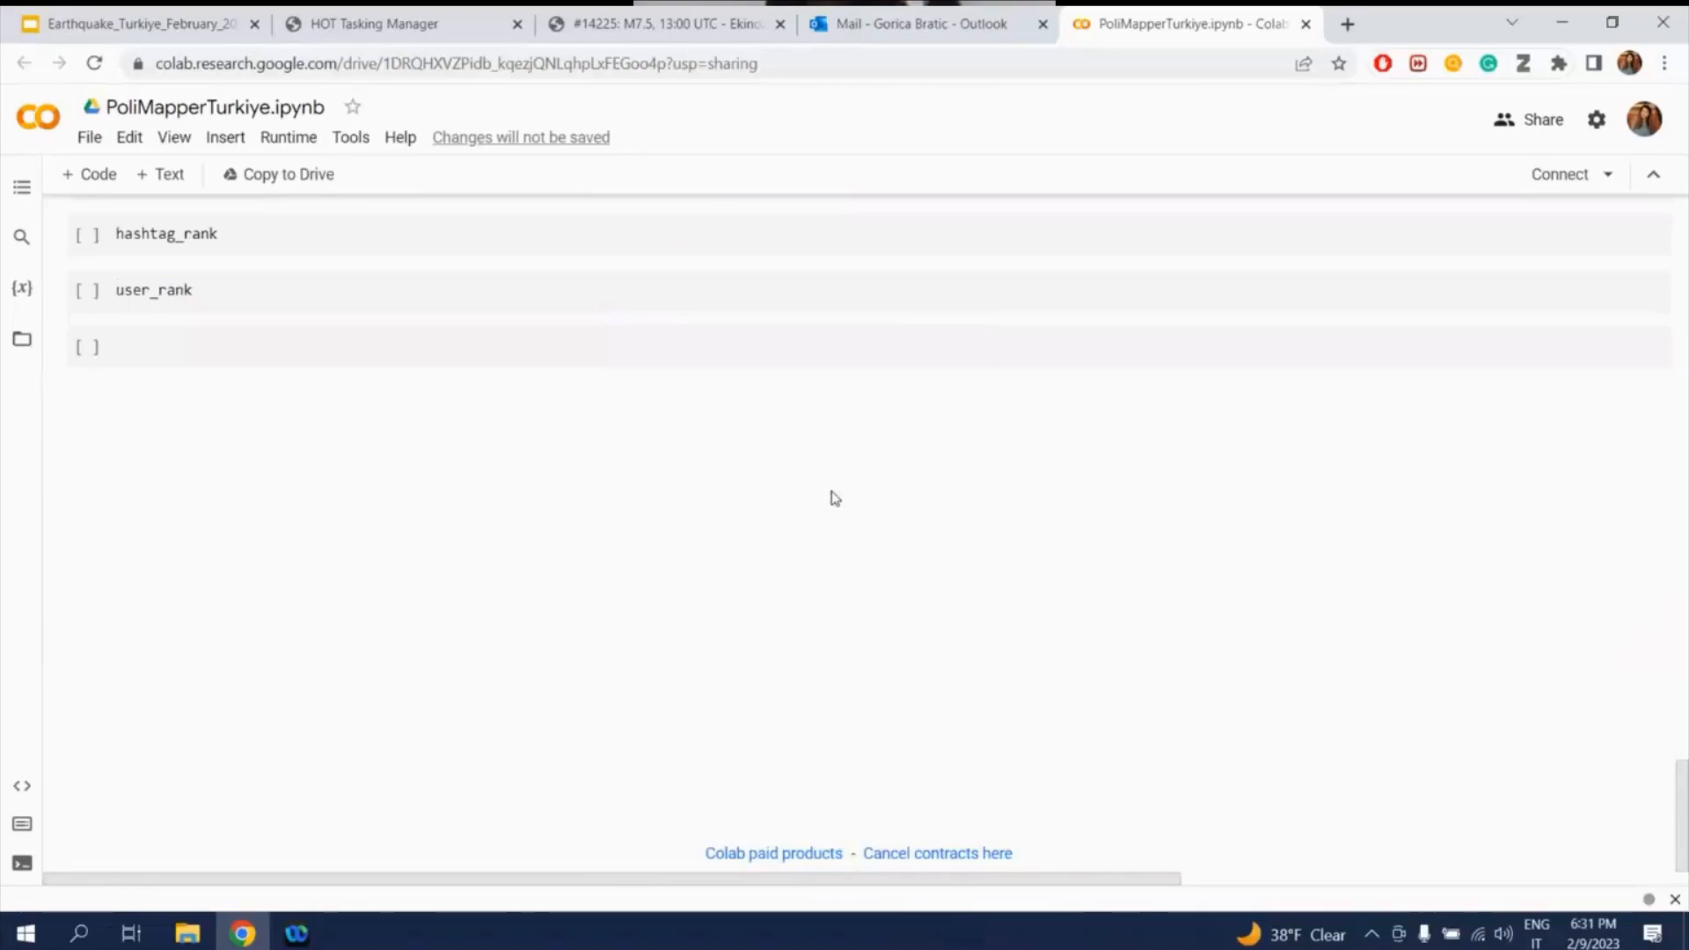
{"action": "left_click", "coordinate": [831, 24]}
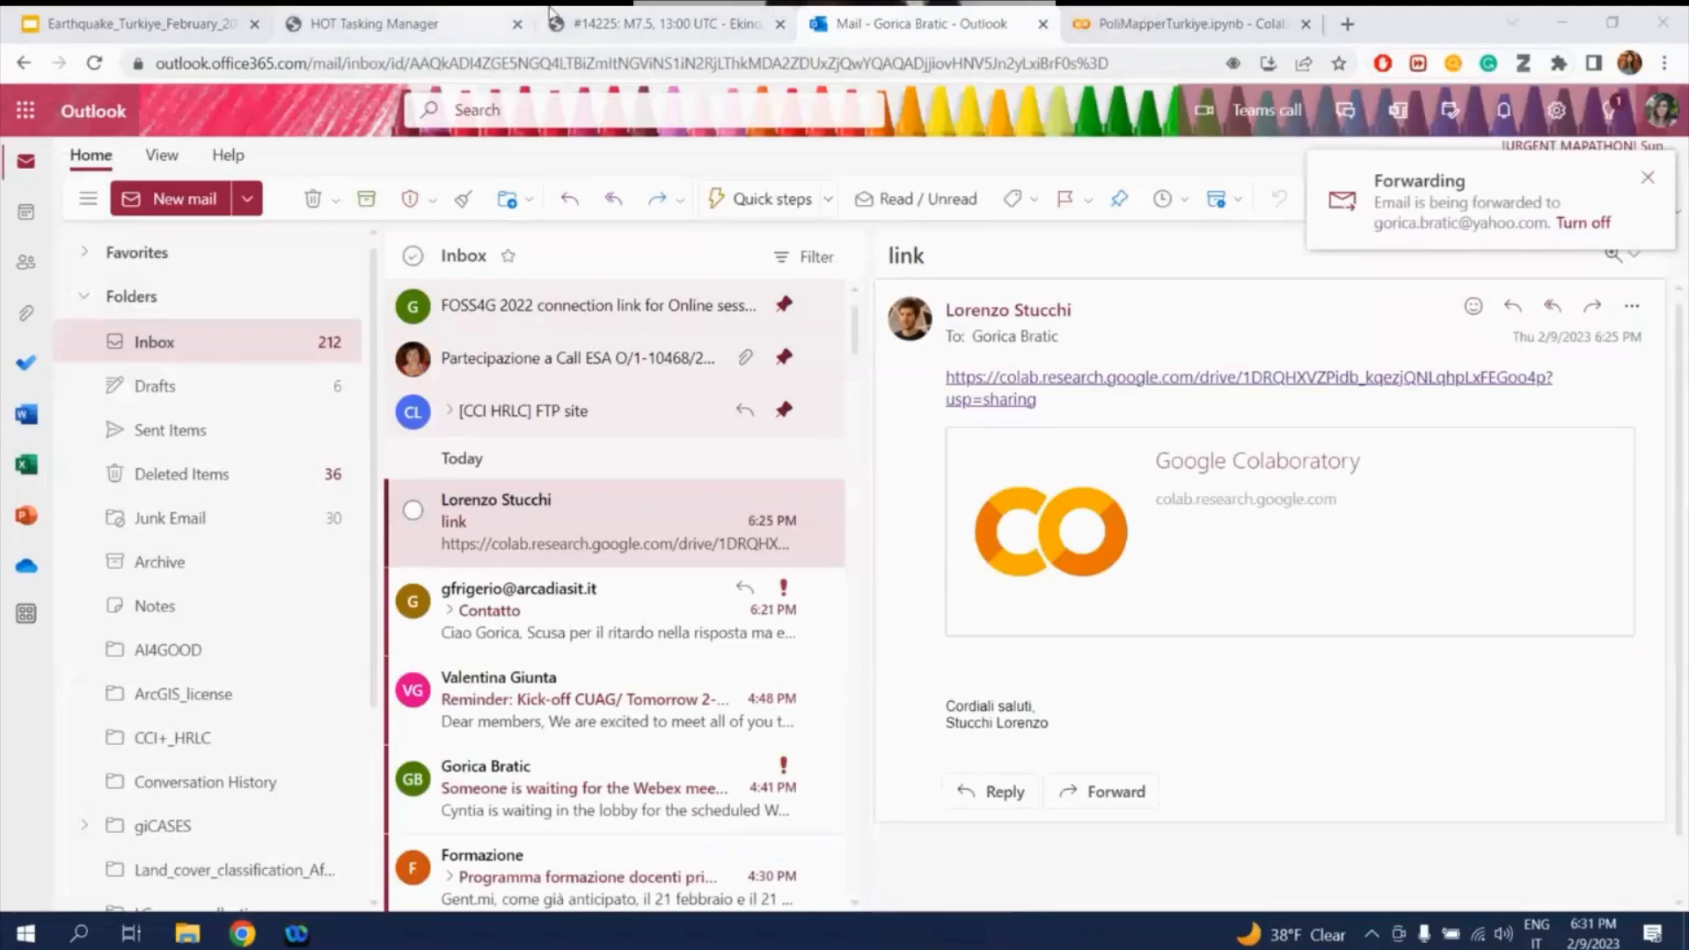
{"action": "left_click", "coordinate": [655, 24]}
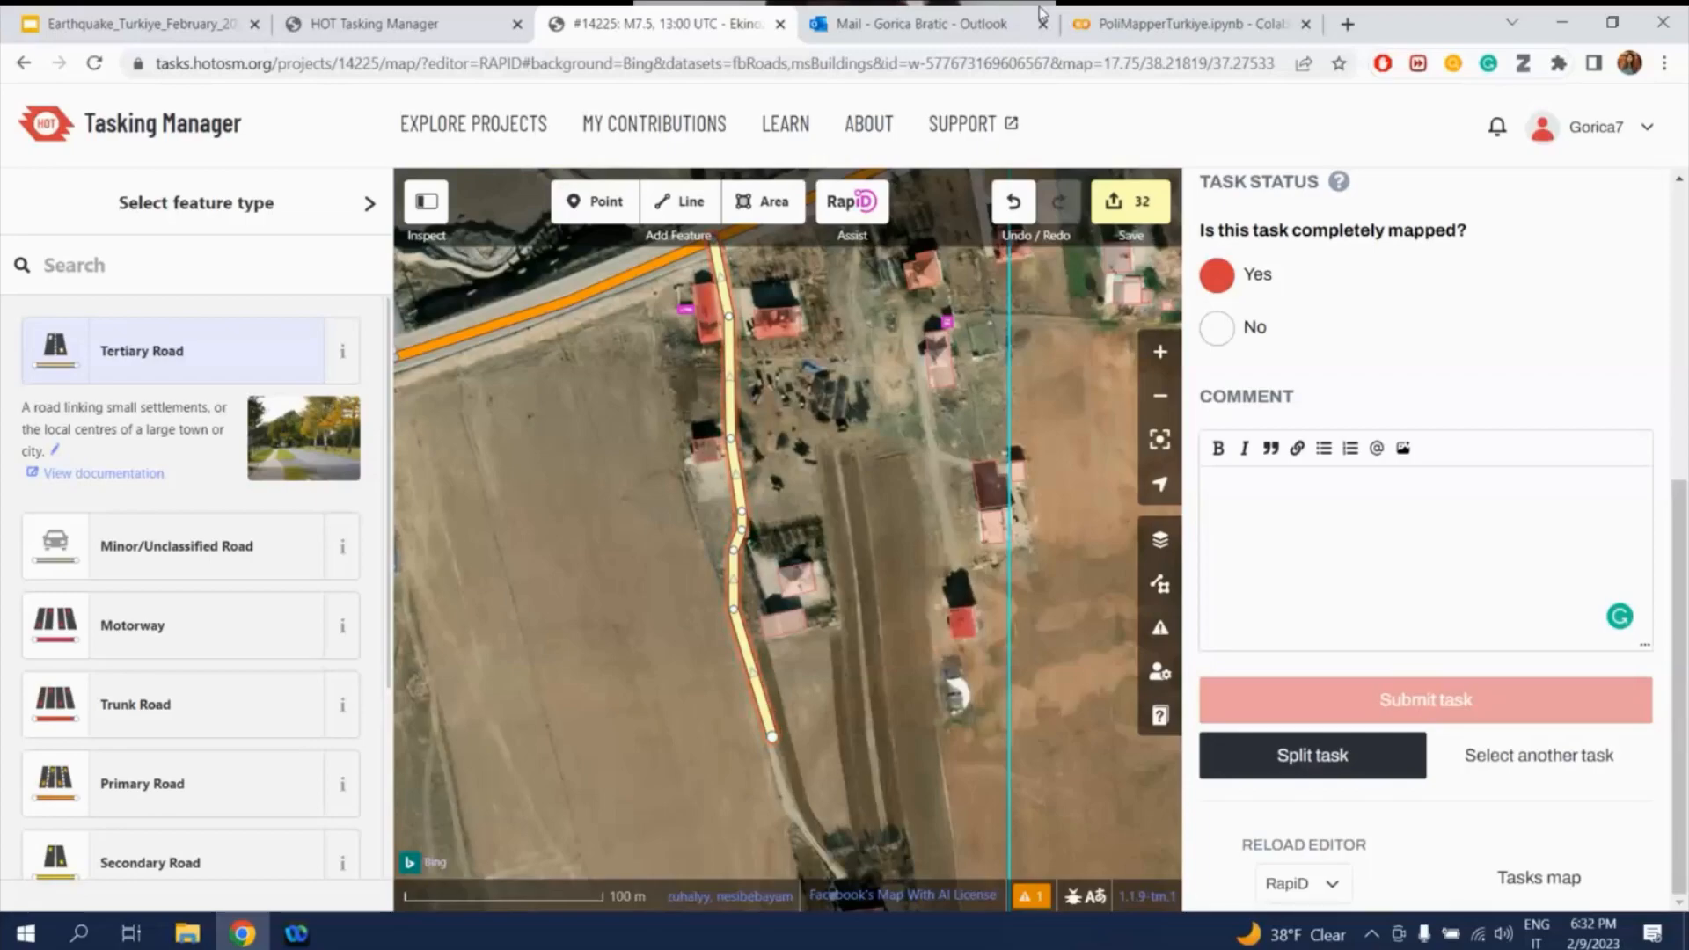
- Start the upload to OpenStreetMap and inspect the line flagged as having no tags from the upload warnings
{"action": "key", "text": "ctrl+s"}
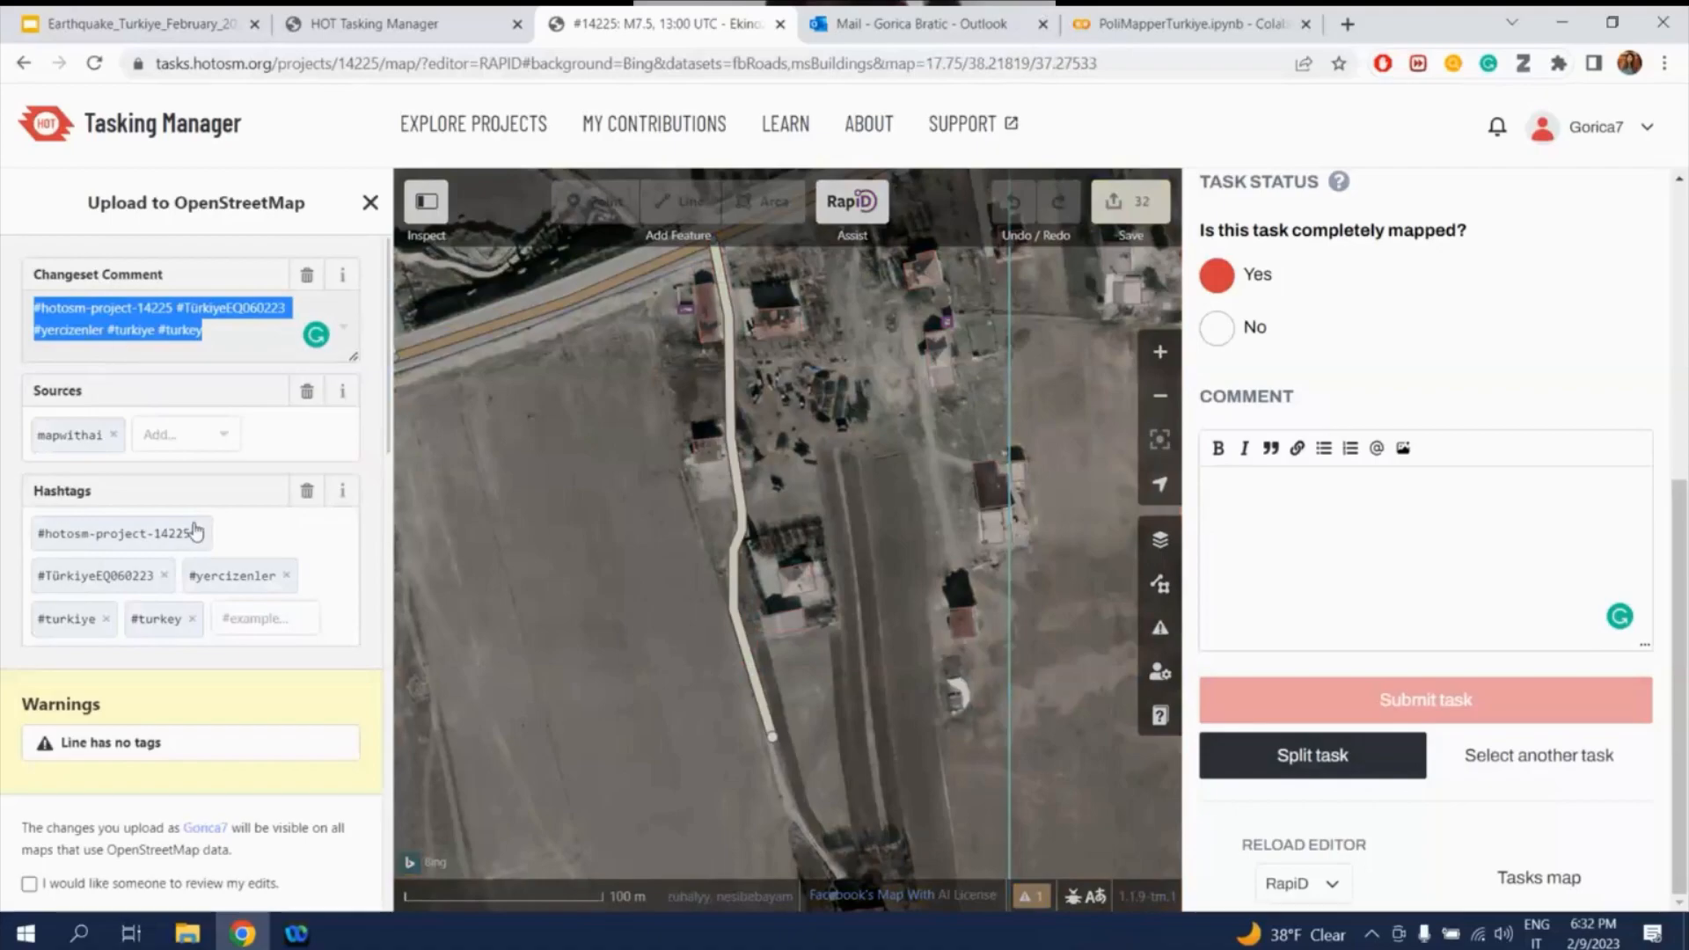
{"action": "left_click", "coordinate": [165, 743]}
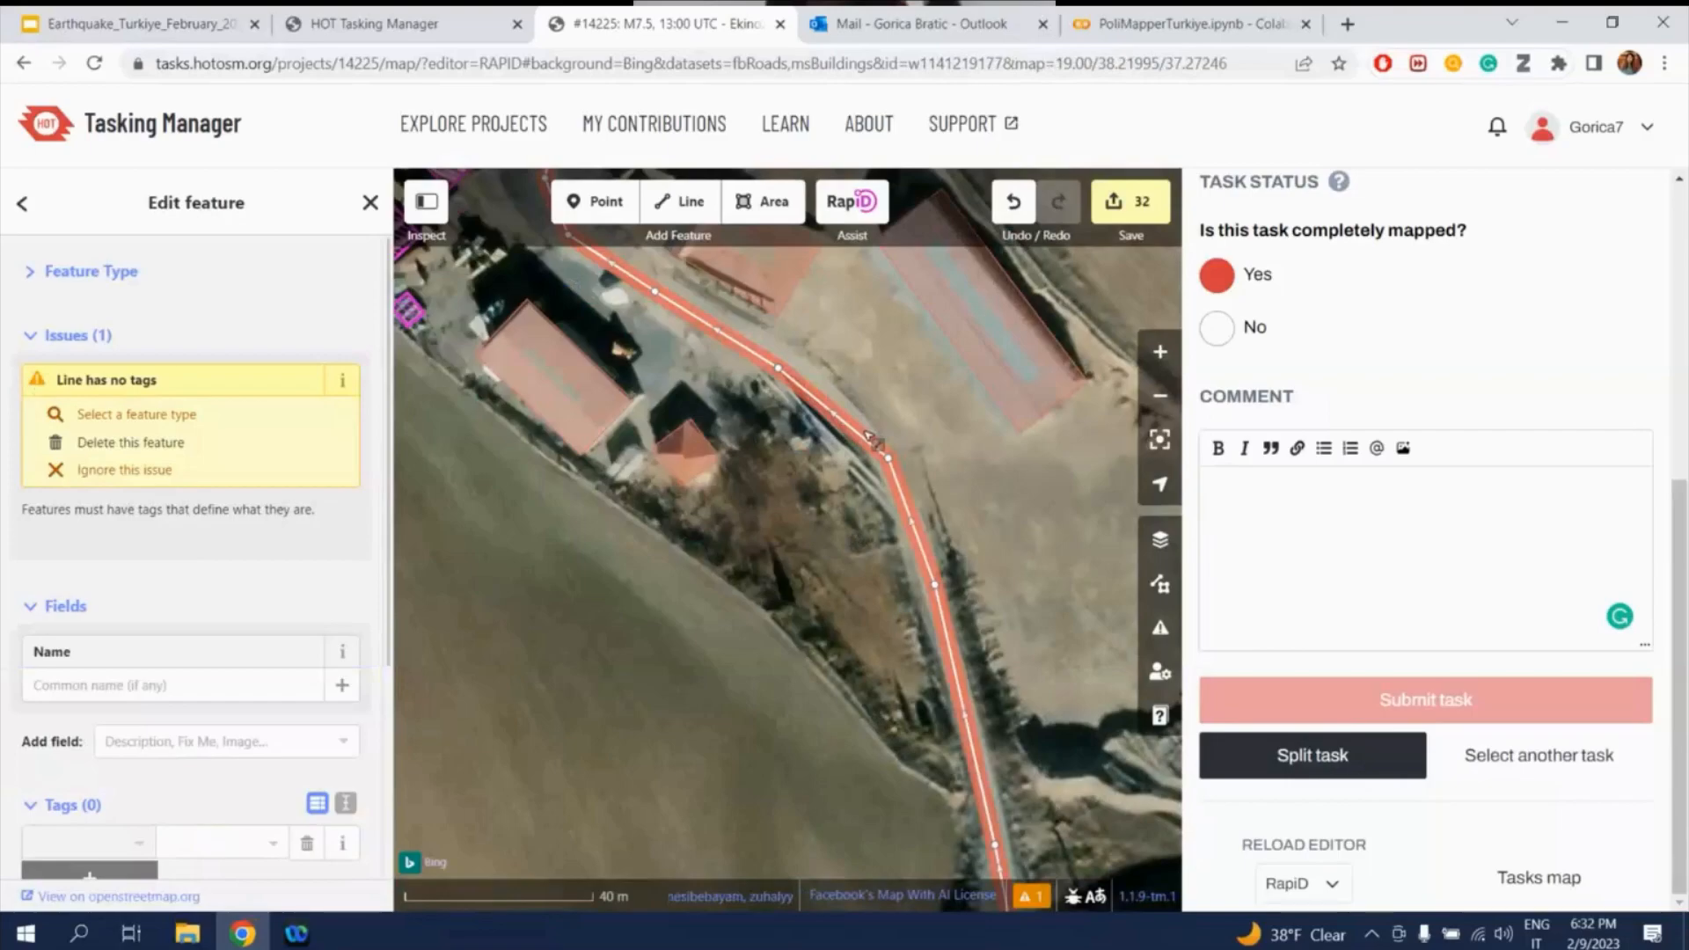
{"action": "scroll", "coordinate": [661, 635], "scroll_direction": "down", "scroll_amount": 3}
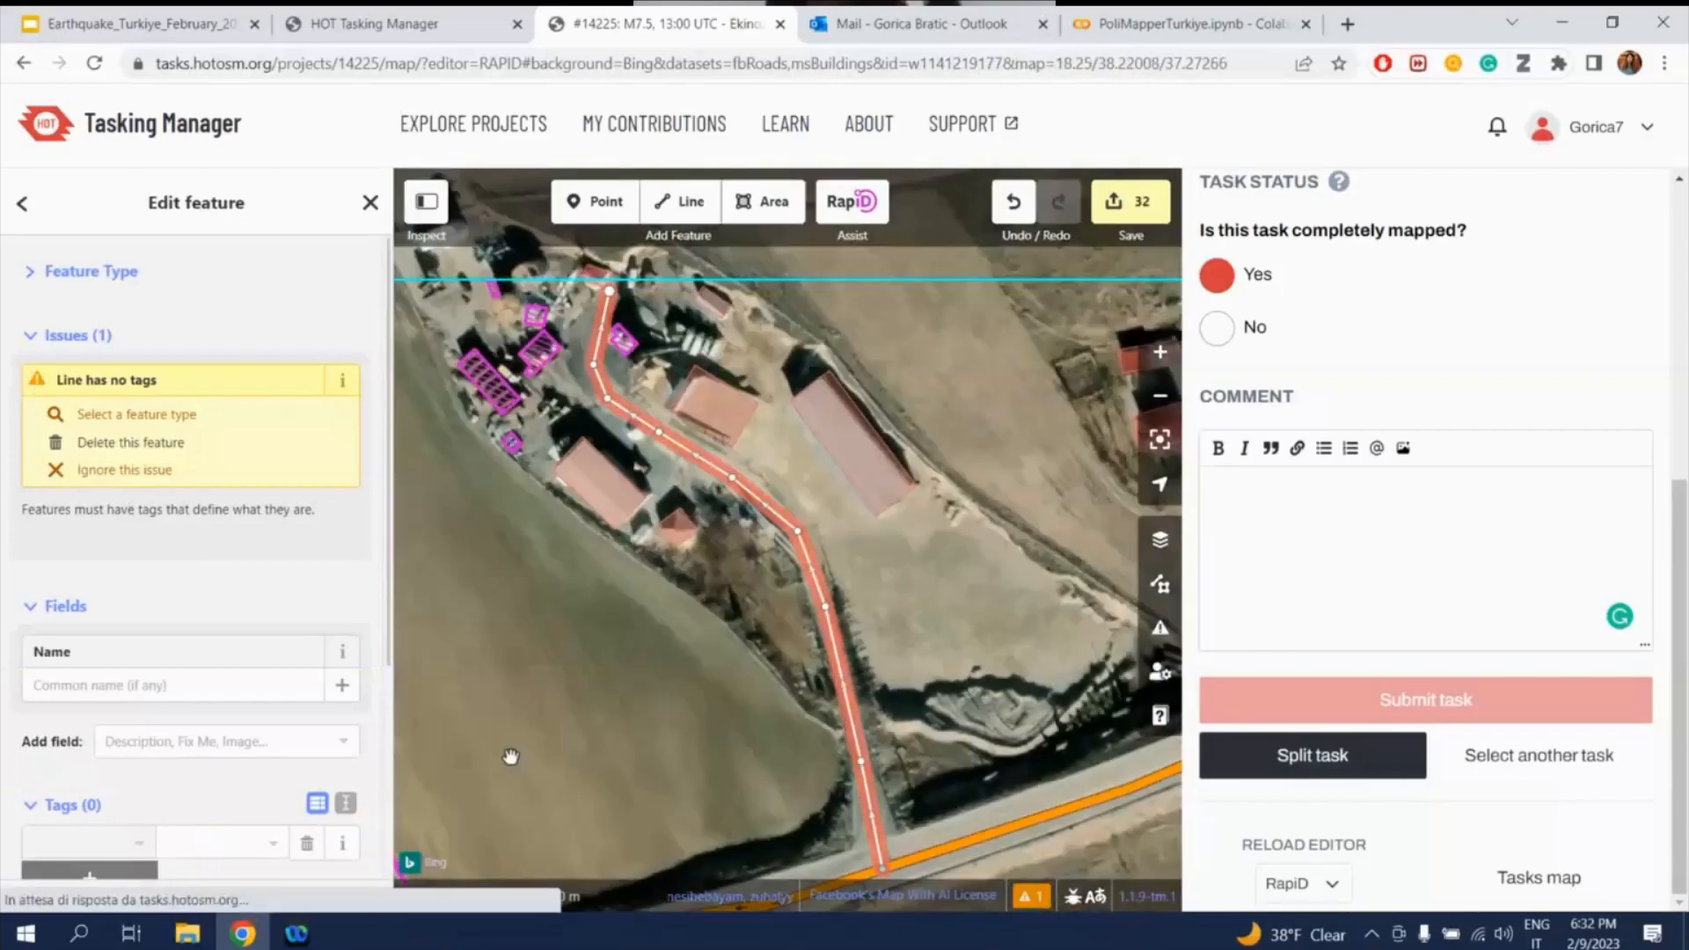
{"action": "scroll", "coordinate": [662, 315], "scroll_direction": "up", "scroll_amount": 4}
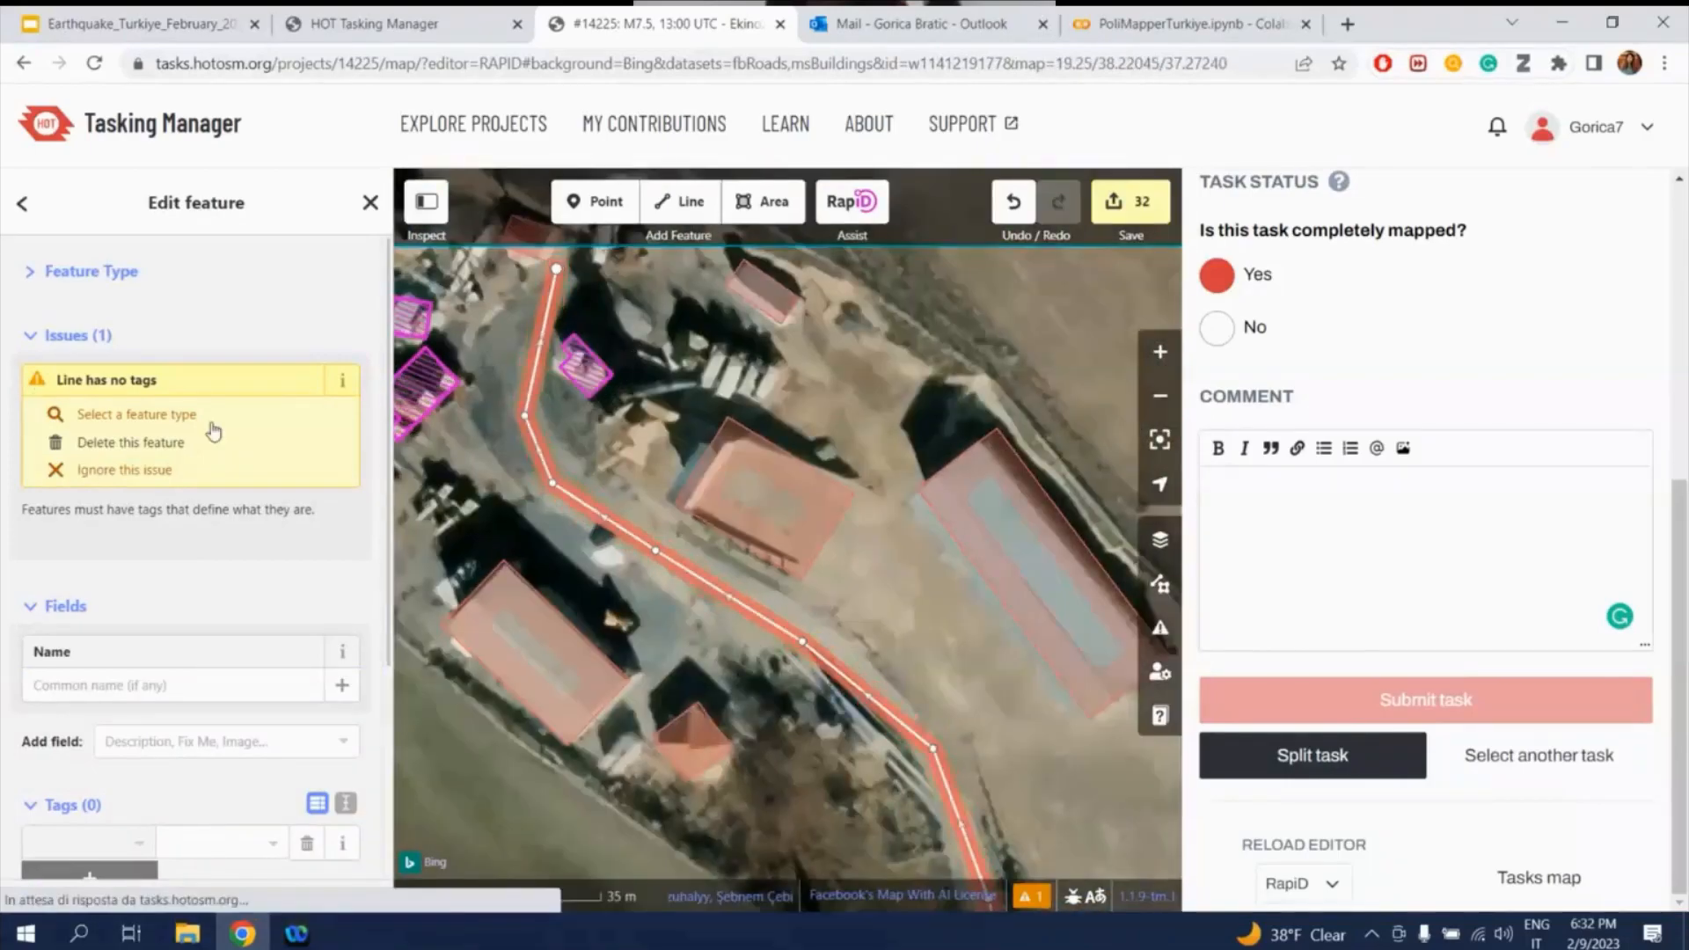
- Assign the Tertiary Road feature type to the untagged line through the yard and check its course to the main road
{"action": "left_click", "coordinate": [139, 417]}
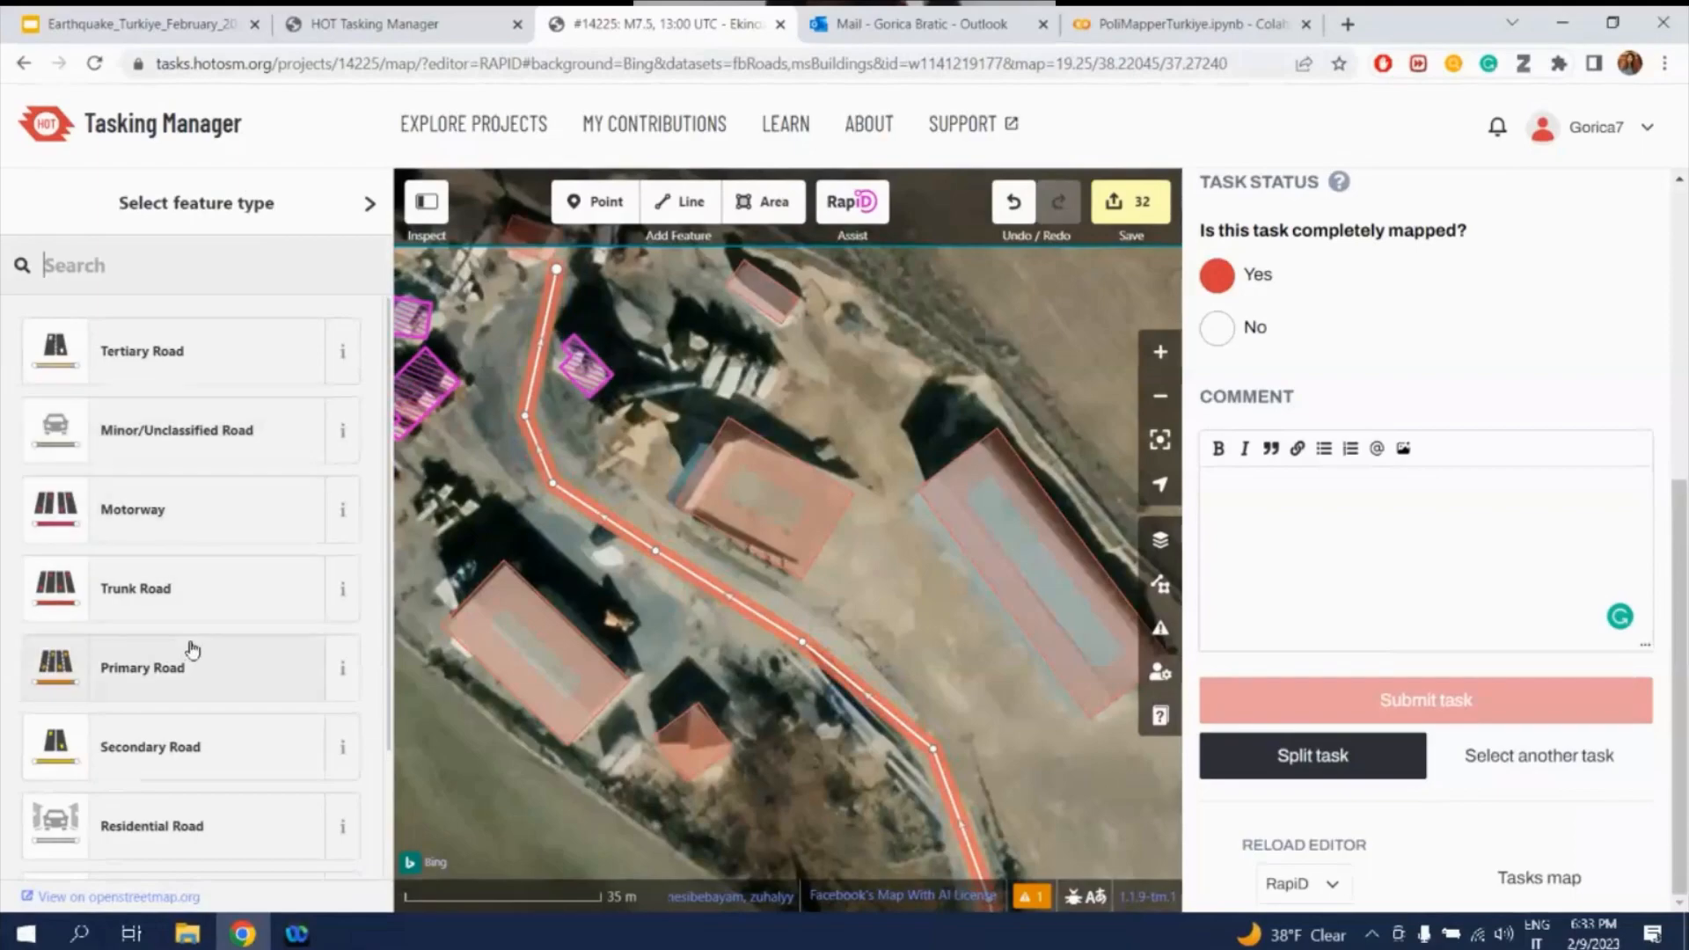
{"action": "left_click", "coordinate": [349, 359]}
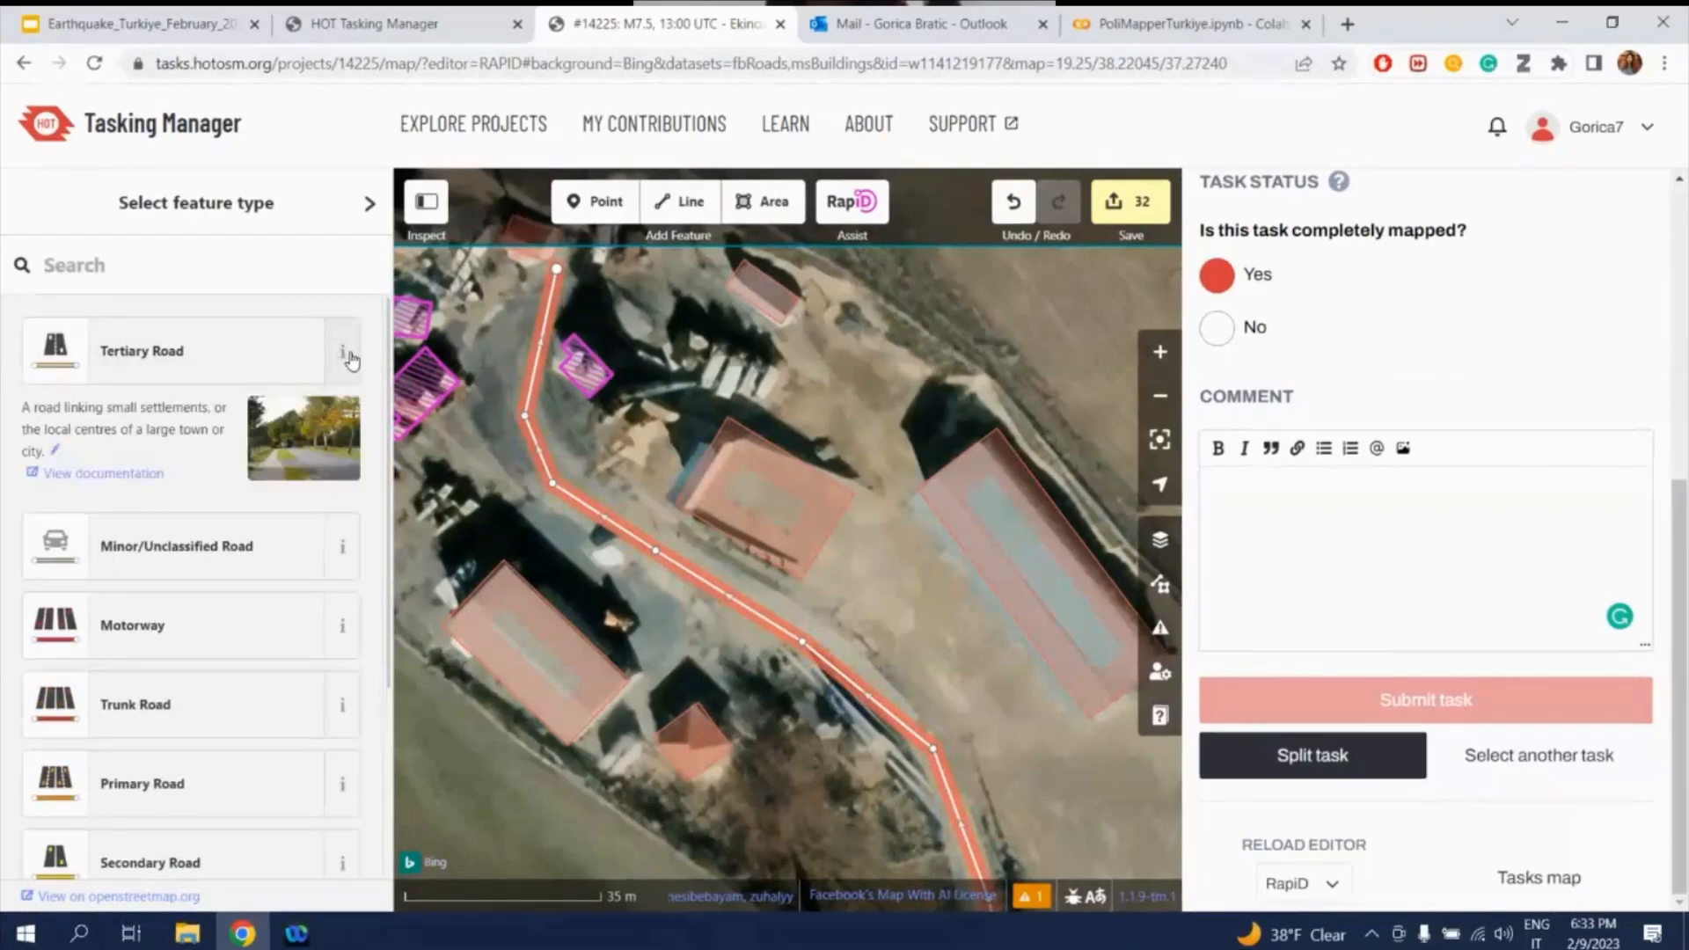
{"action": "left_click", "coordinate": [253, 351]}
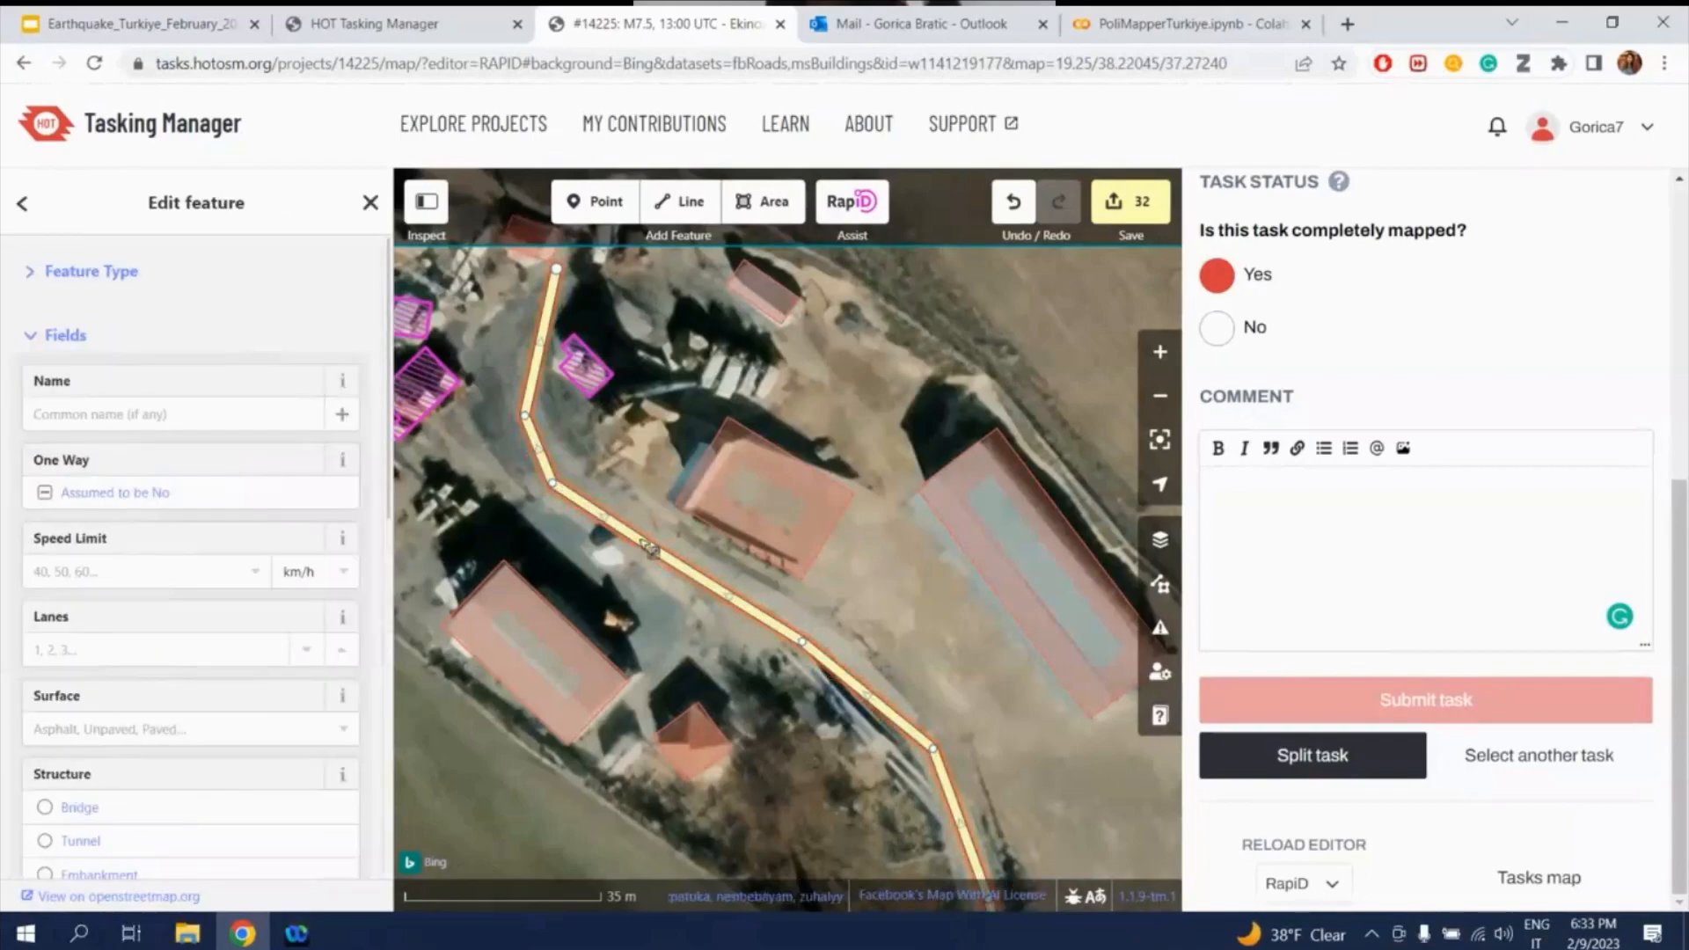
{"action": "scroll", "coordinate": [649, 549], "scroll_direction": "down", "scroll_amount": 3}
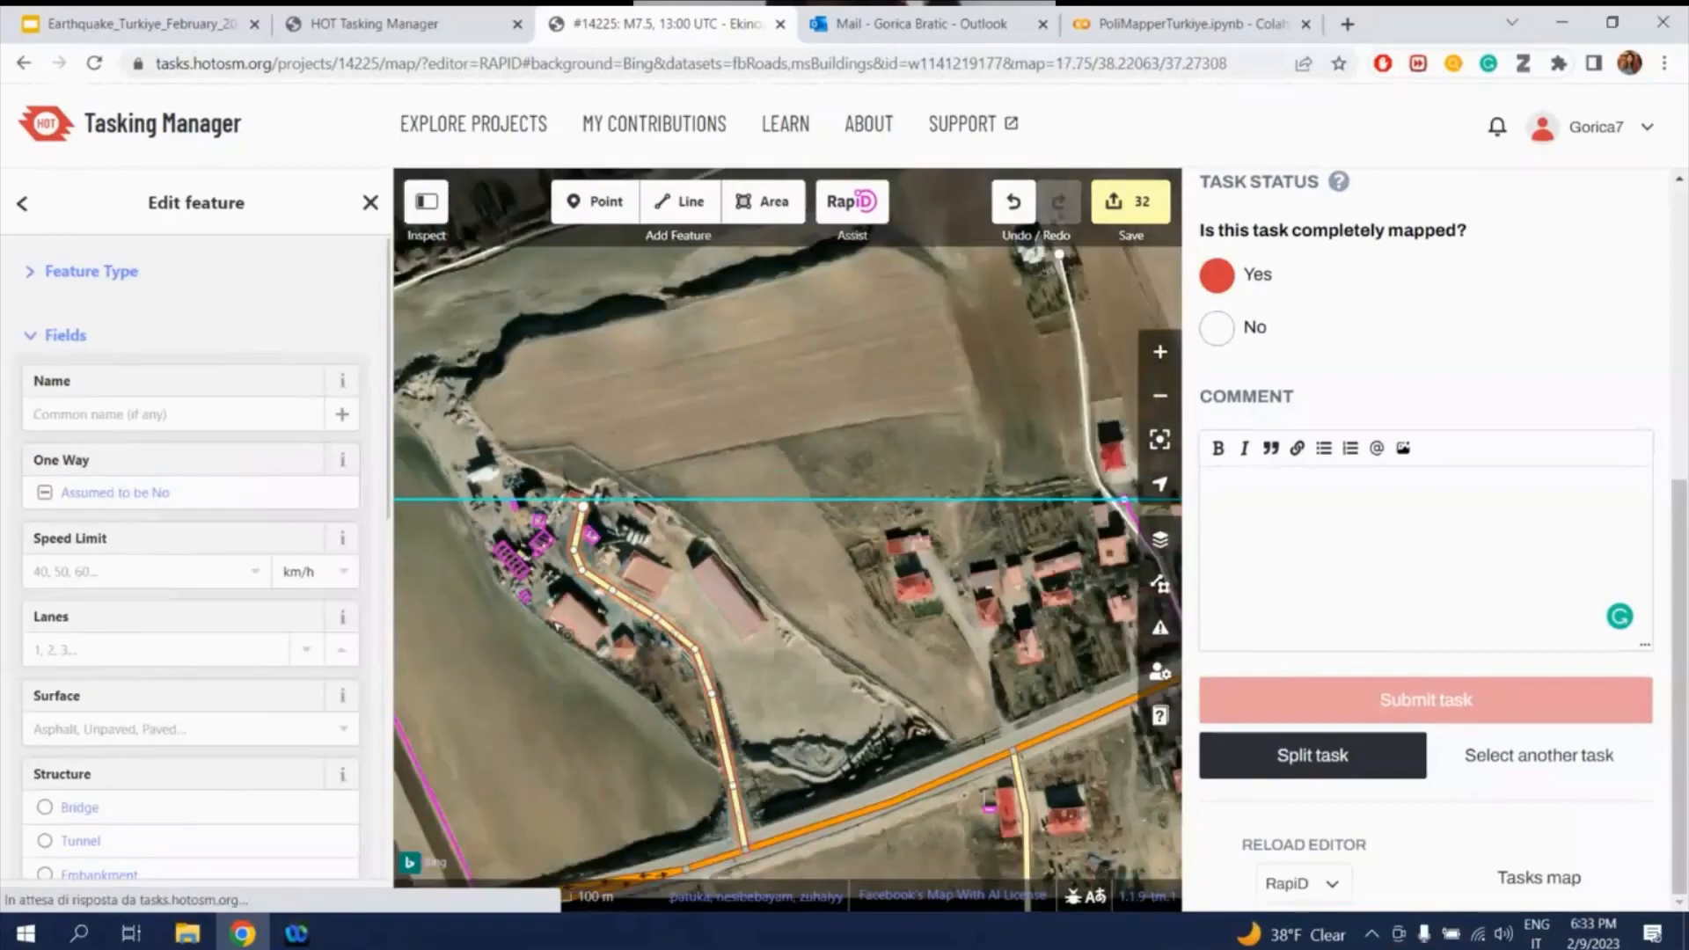
{"action": "scroll", "coordinate": [559, 627], "scroll_direction": "down", "scroll_amount": 2}
{"action": "scroll", "coordinate": [576, 730], "scroll_direction": "up", "scroll_amount": 4}
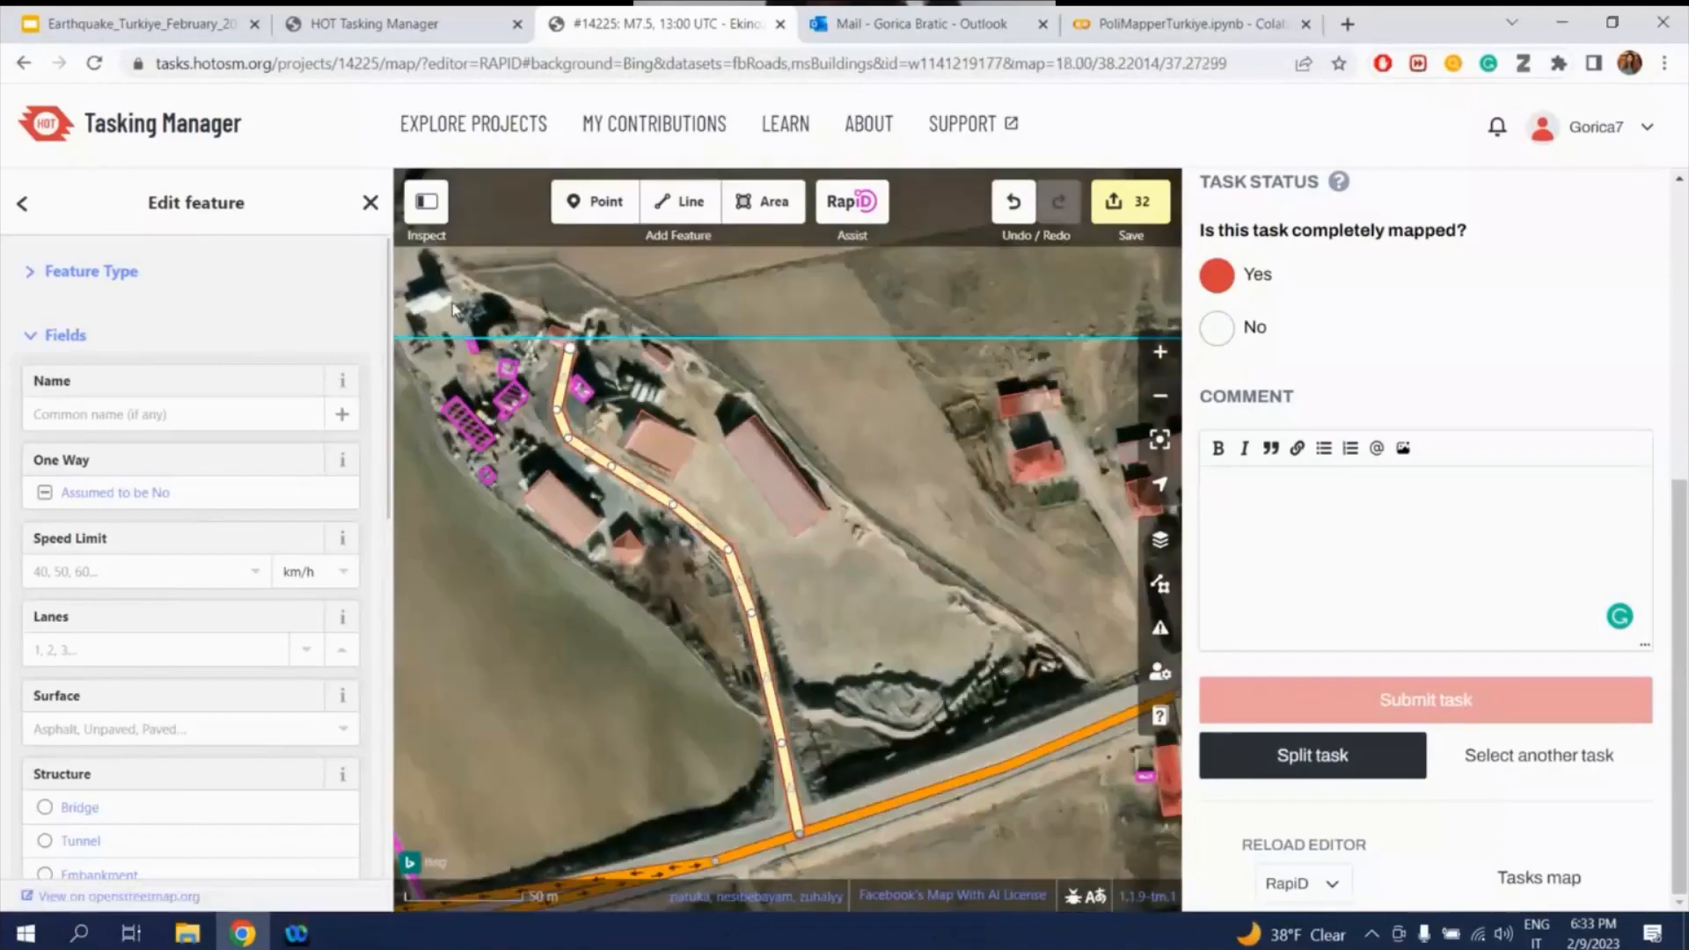
- Reopen the OpenStreetMap upload form and append "#polimappers #polimappers_for_turkiye" to the changeset comment
{"action": "left_click", "coordinate": [1160, 211]}
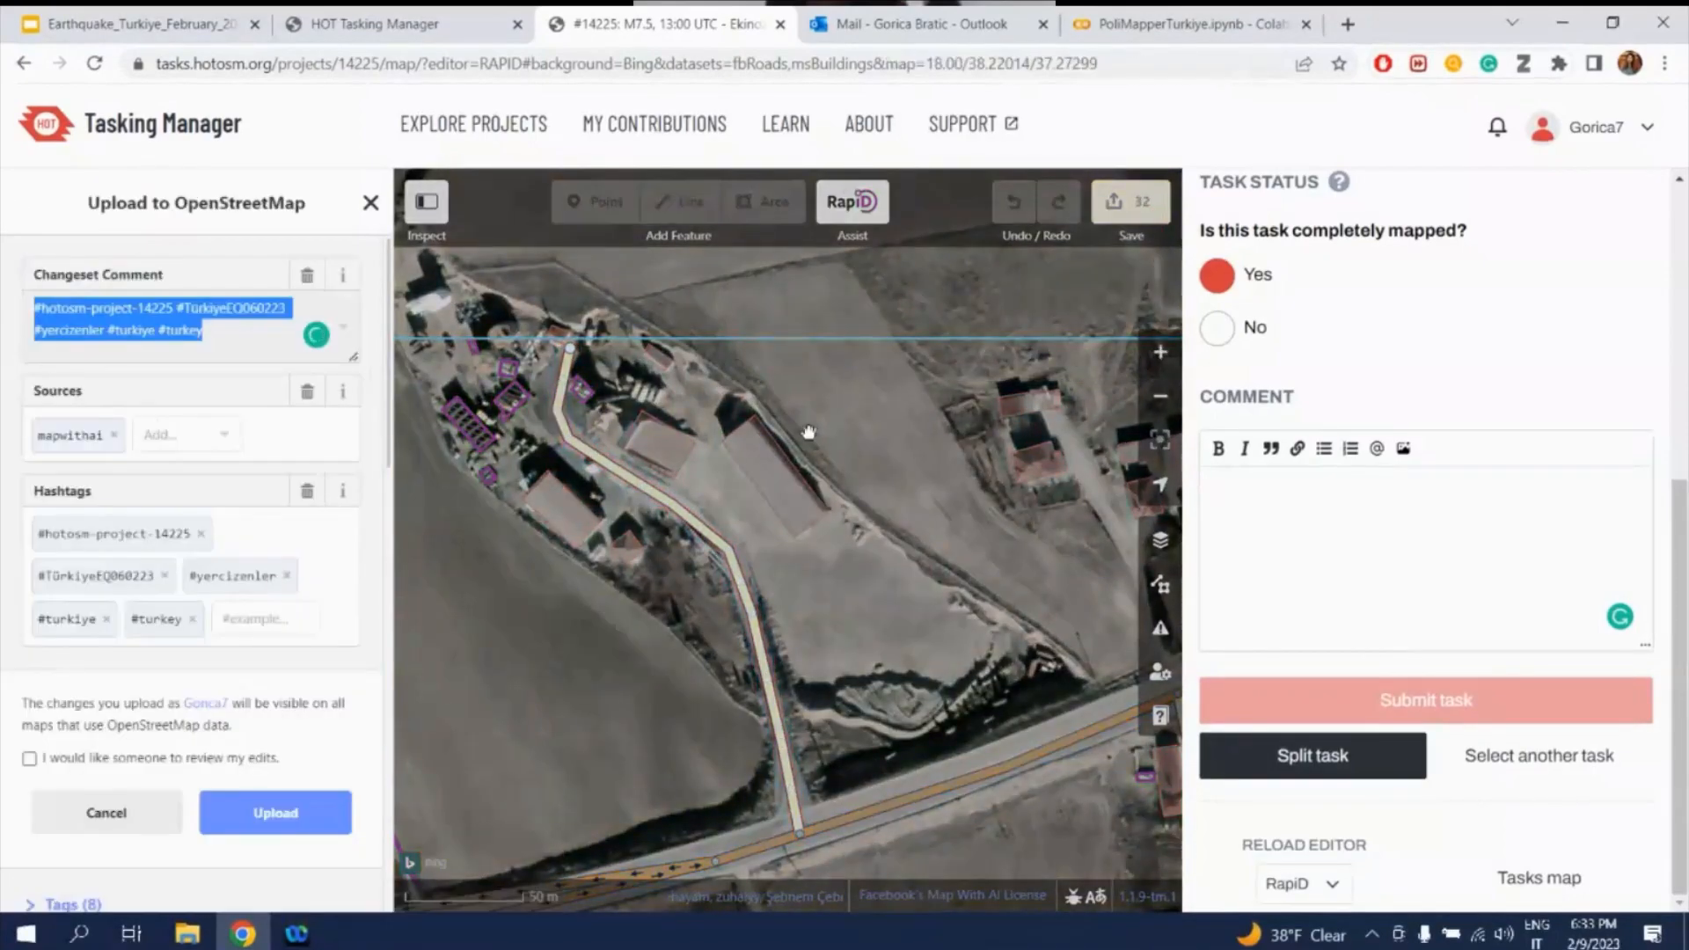
{"action": "left_click", "coordinate": [299, 934]}
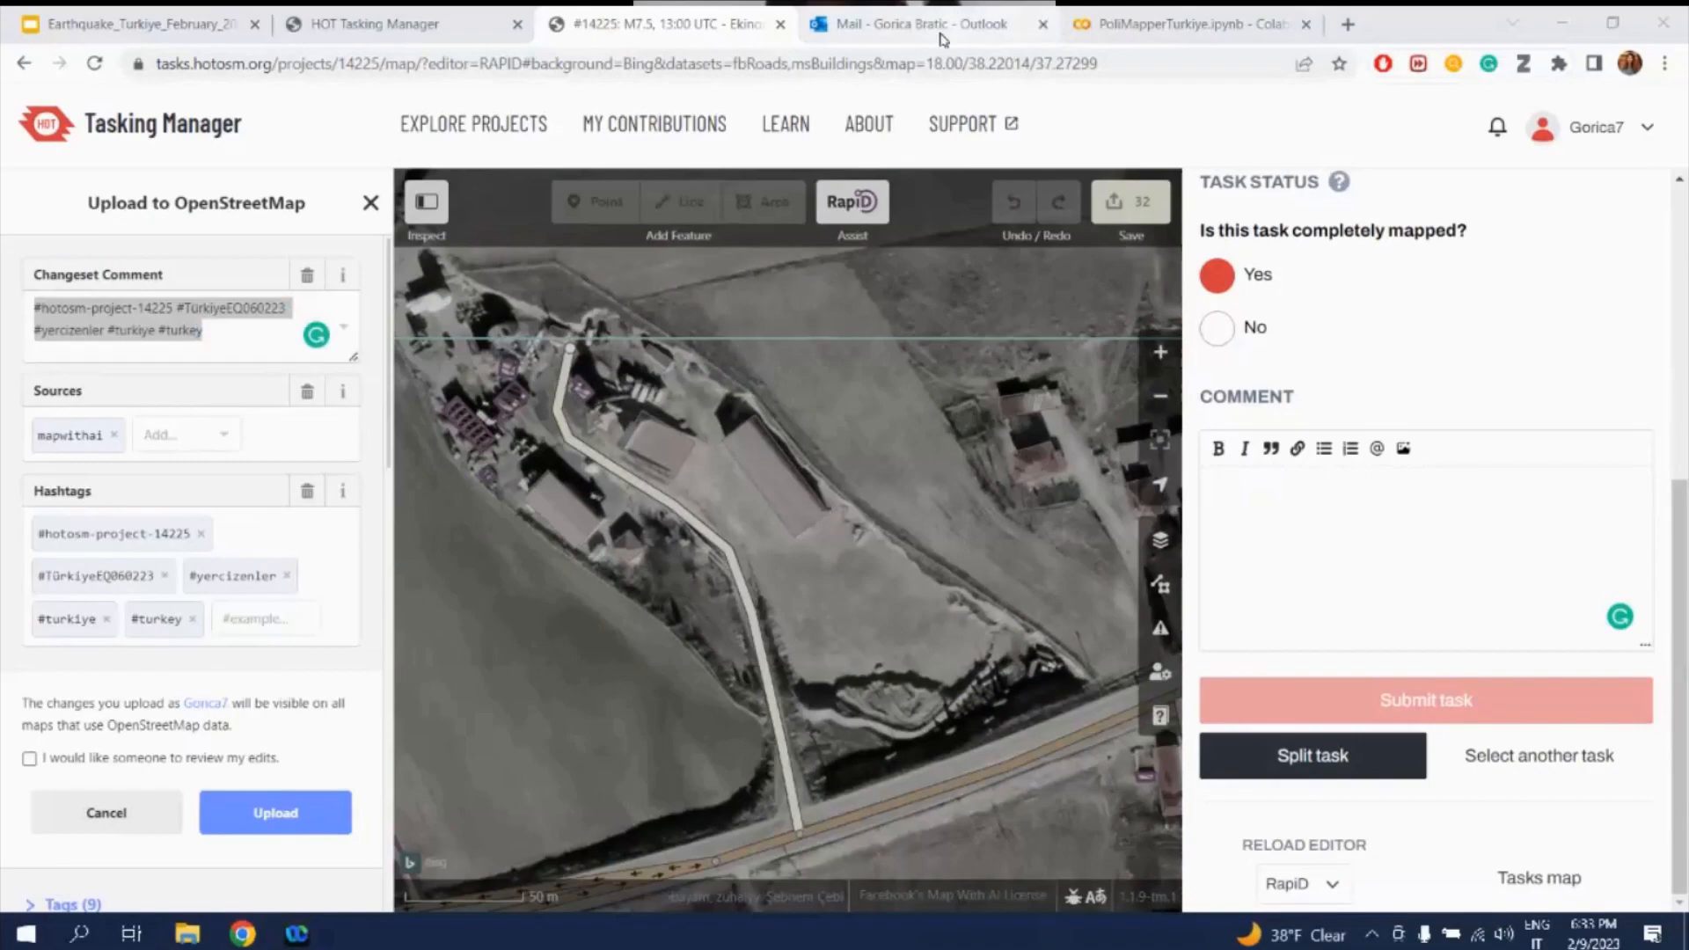
{"action": "left_click", "coordinate": [140, 24]}
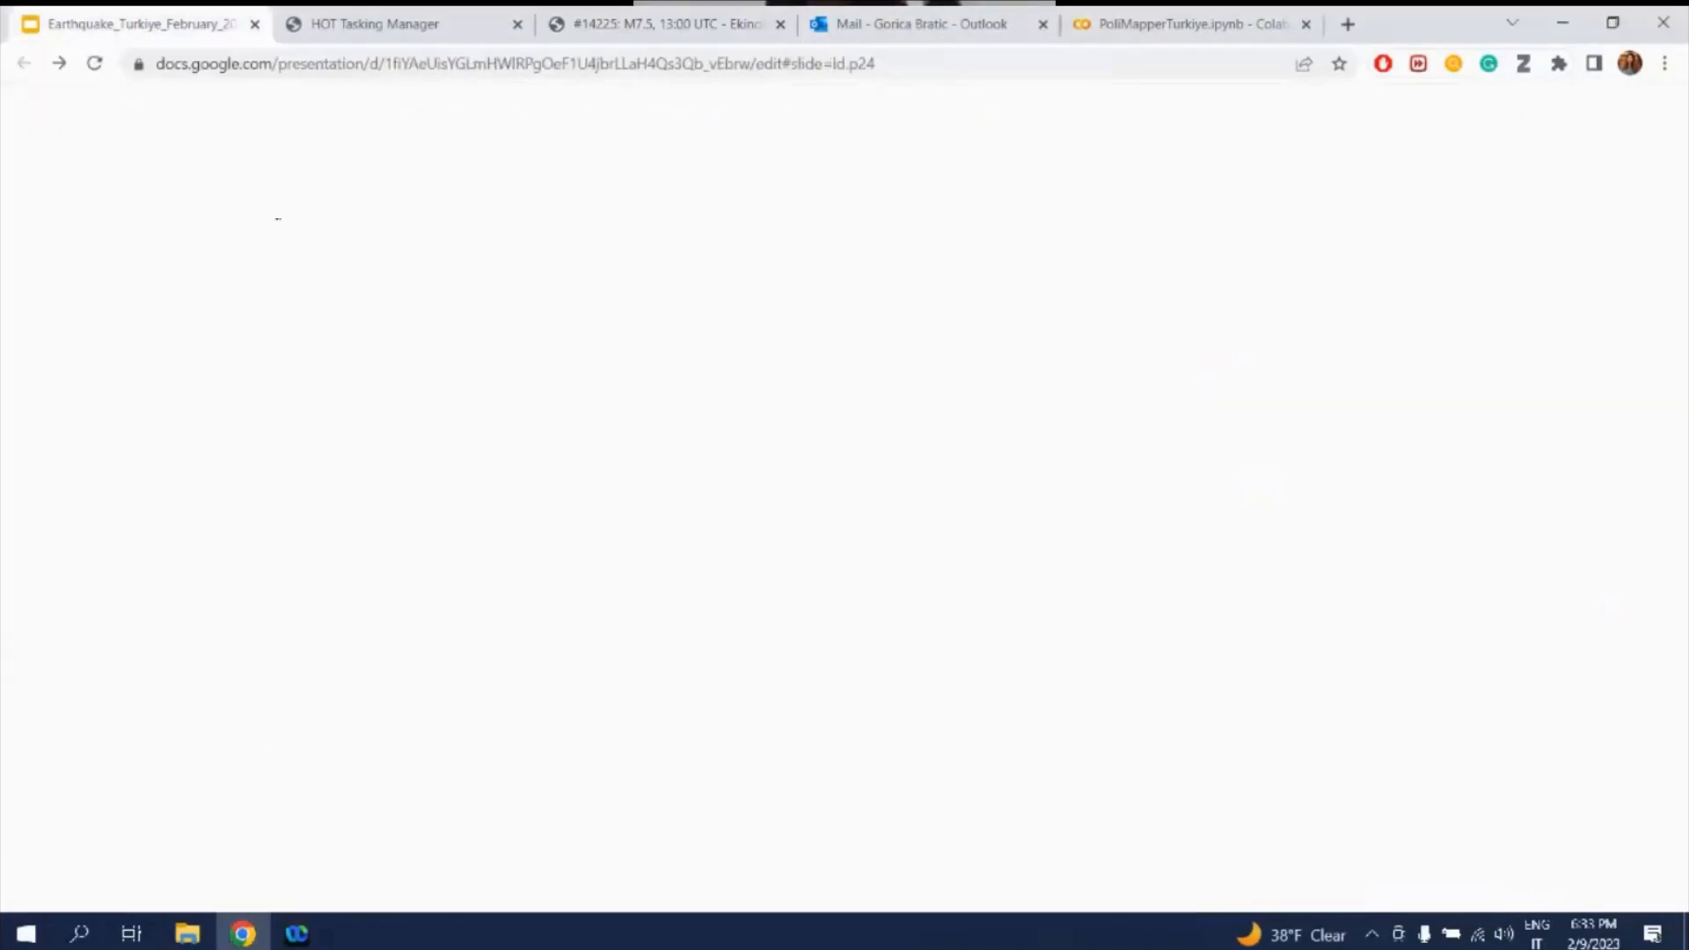
{"action": "left_click", "coordinate": [1080, 23]}
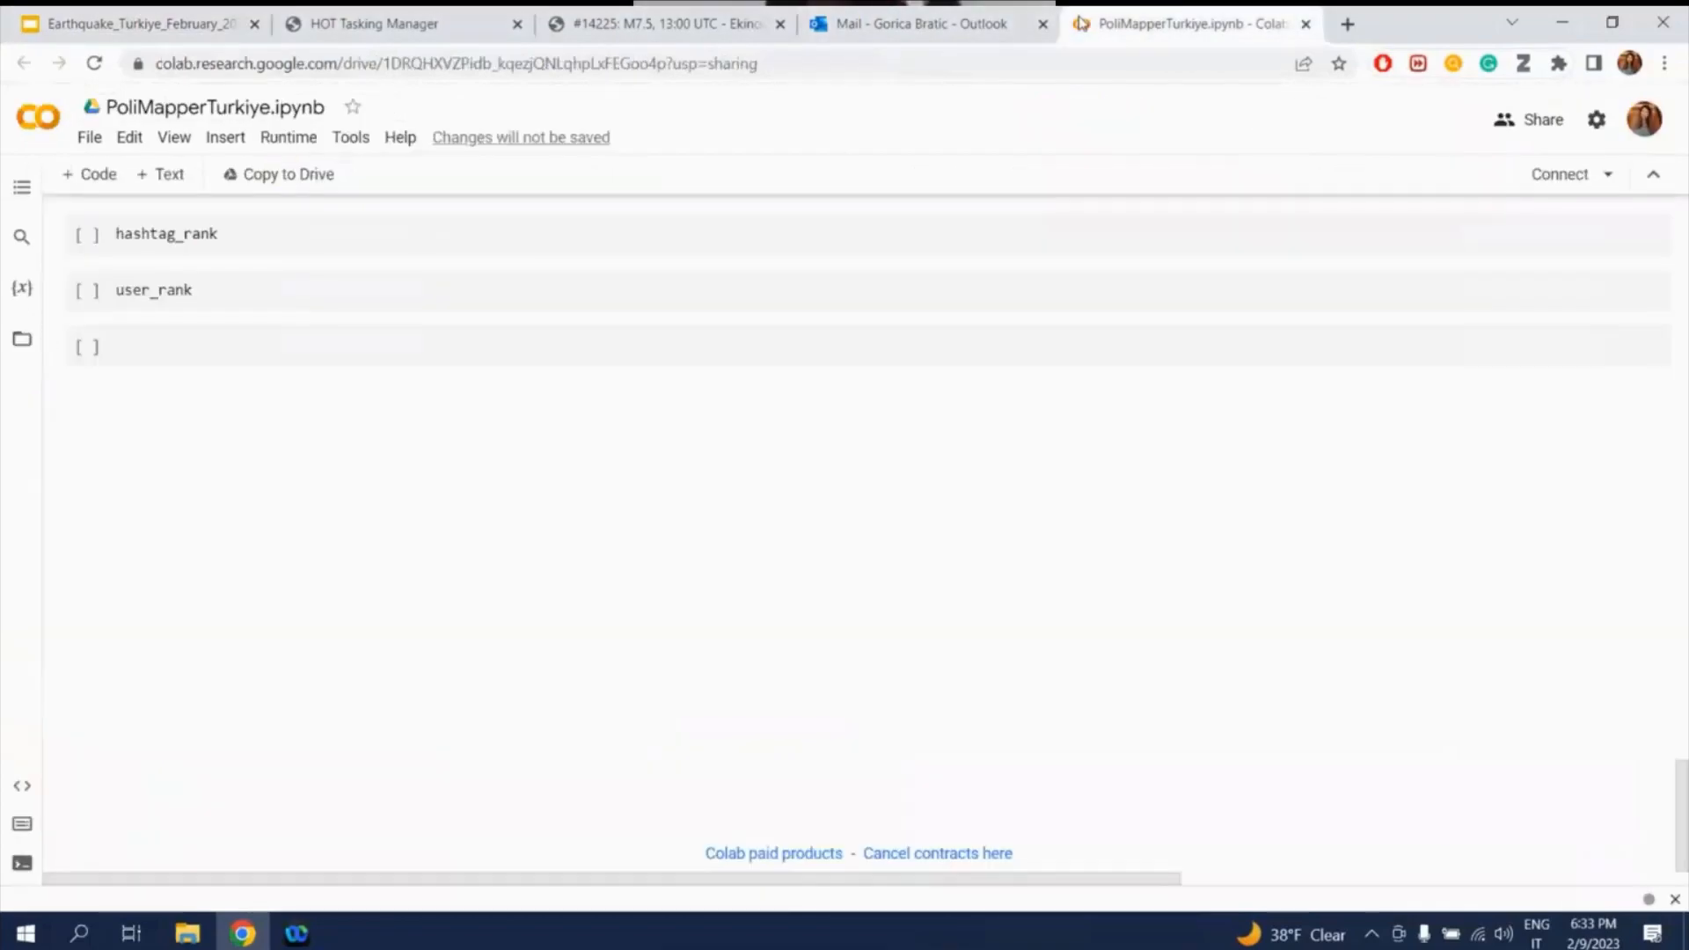
{"action": "left_click", "coordinate": [458, 24]}
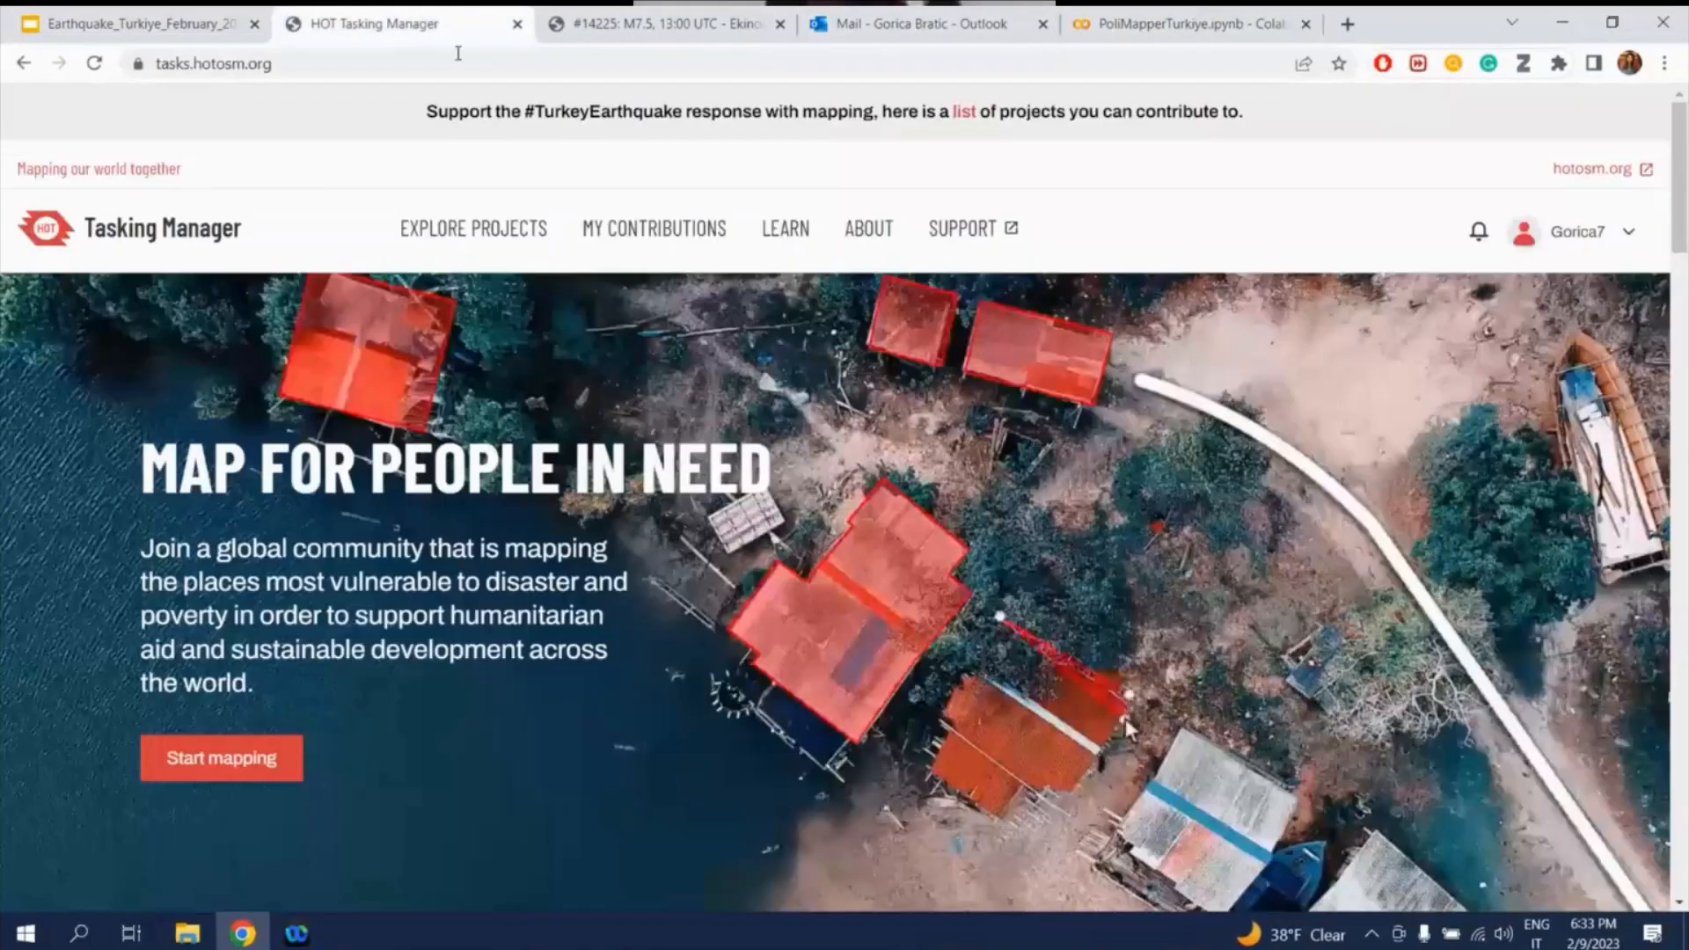
{"action": "left_click", "coordinate": [633, 24]}
{"action": "left_click", "coordinate": [223, 337]}
{"action": "type", "text": "#polimappers #polimappers_for_turkiye"}
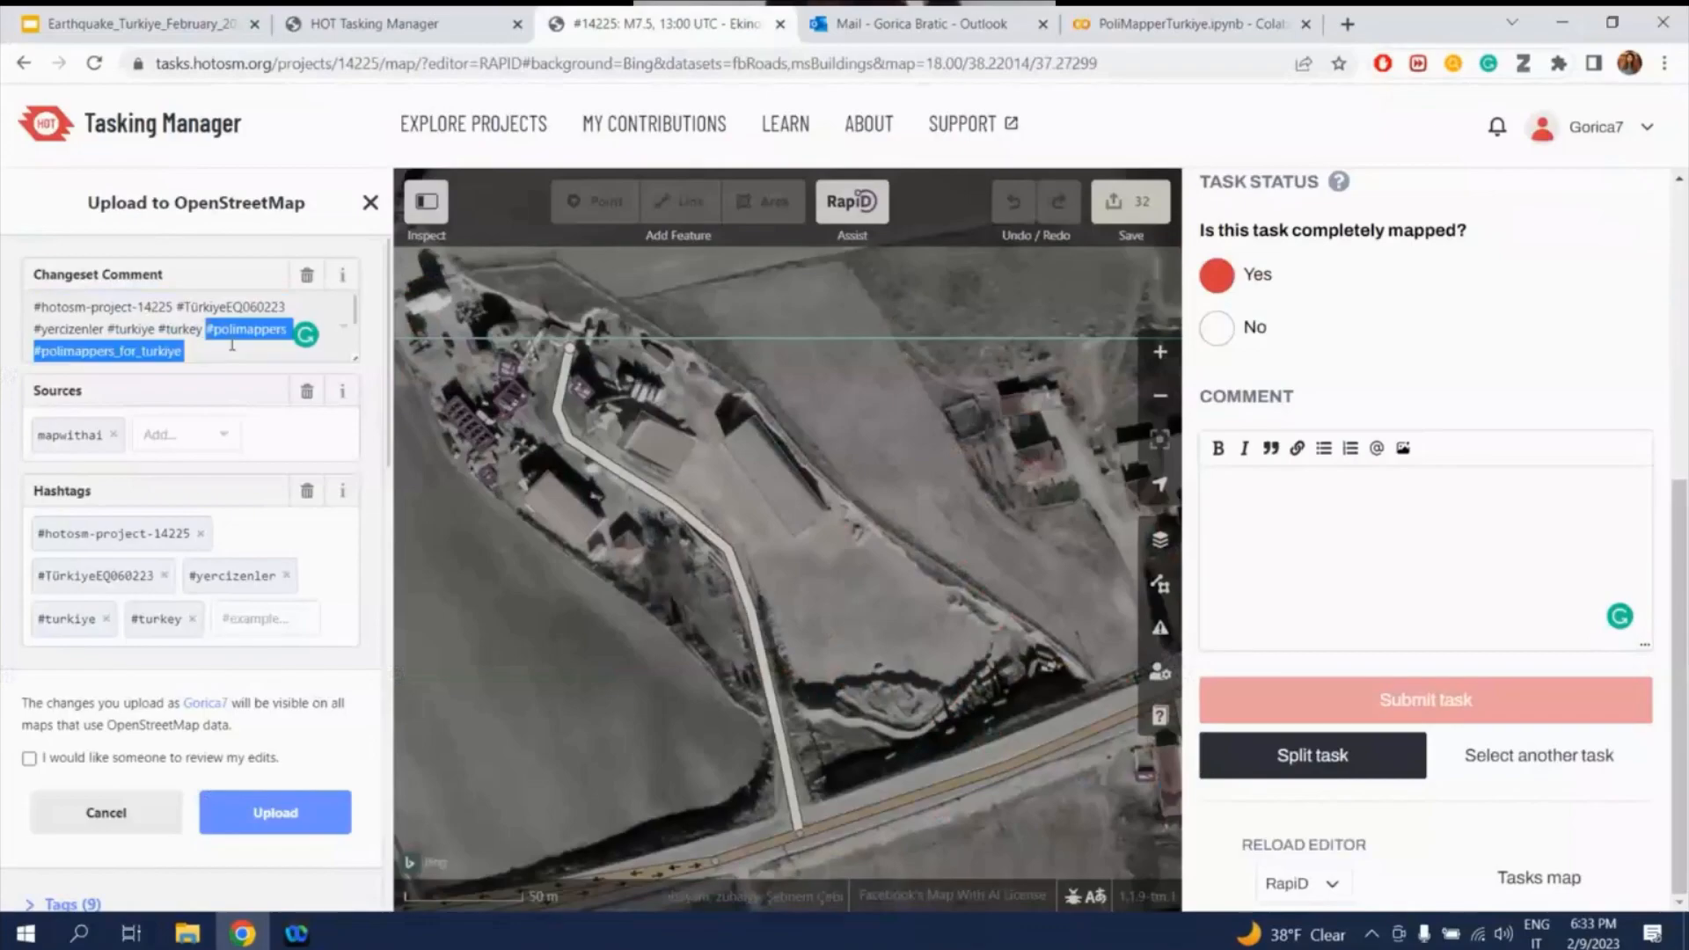
- Add the hashtags #youthmappers and #rapid to the changeset comment and upload the edits to OpenStreetMap
{"action": "left_click", "coordinate": [231, 351]}
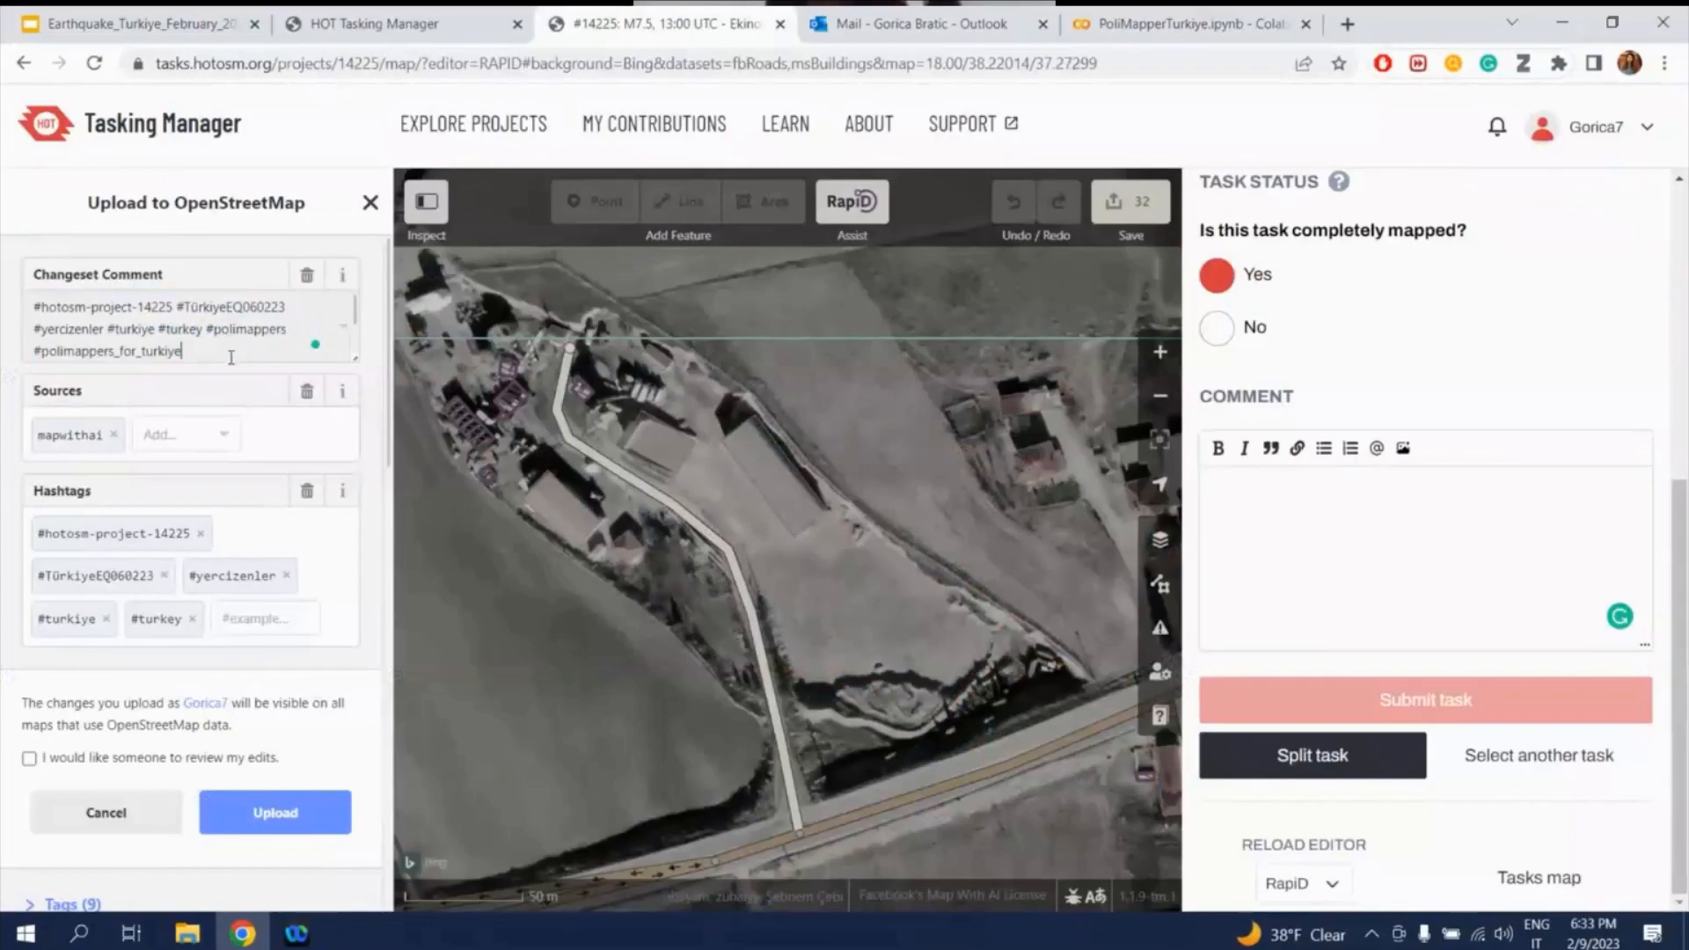
{"action": "scroll", "coordinate": [229, 345], "scroll_direction": "down", "scroll_amount": 1}
{"action": "scroll", "coordinate": [229, 345], "scroll_direction": "down", "scroll_amount": 1}
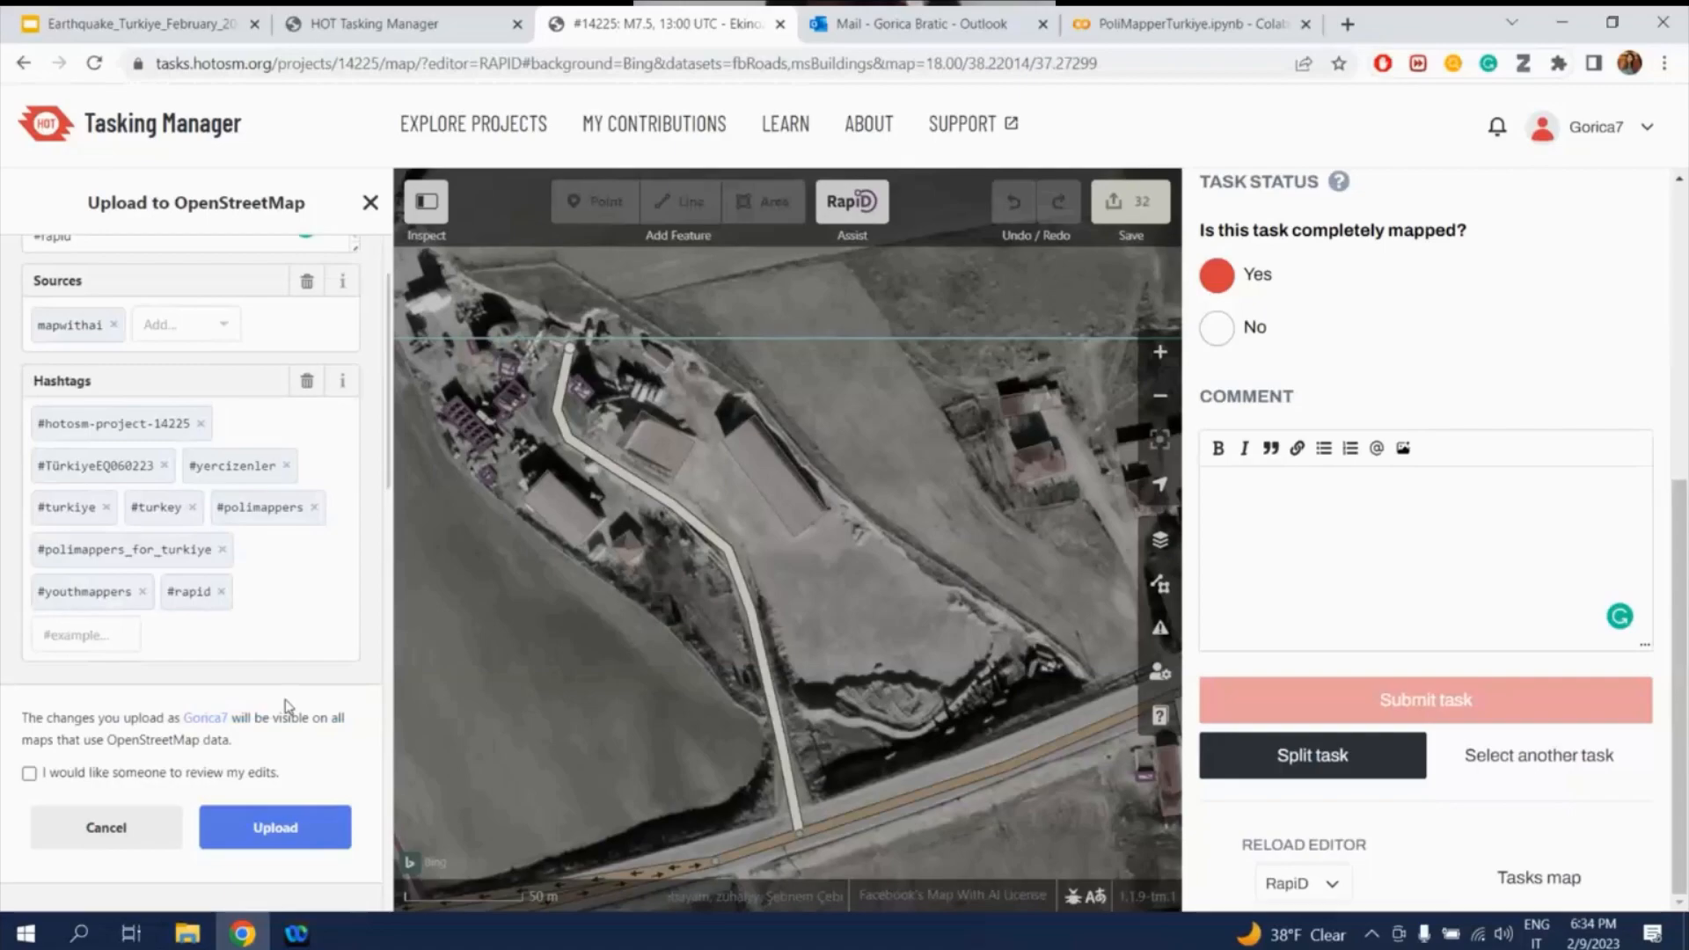
{"action": "left_click", "coordinate": [282, 829]}
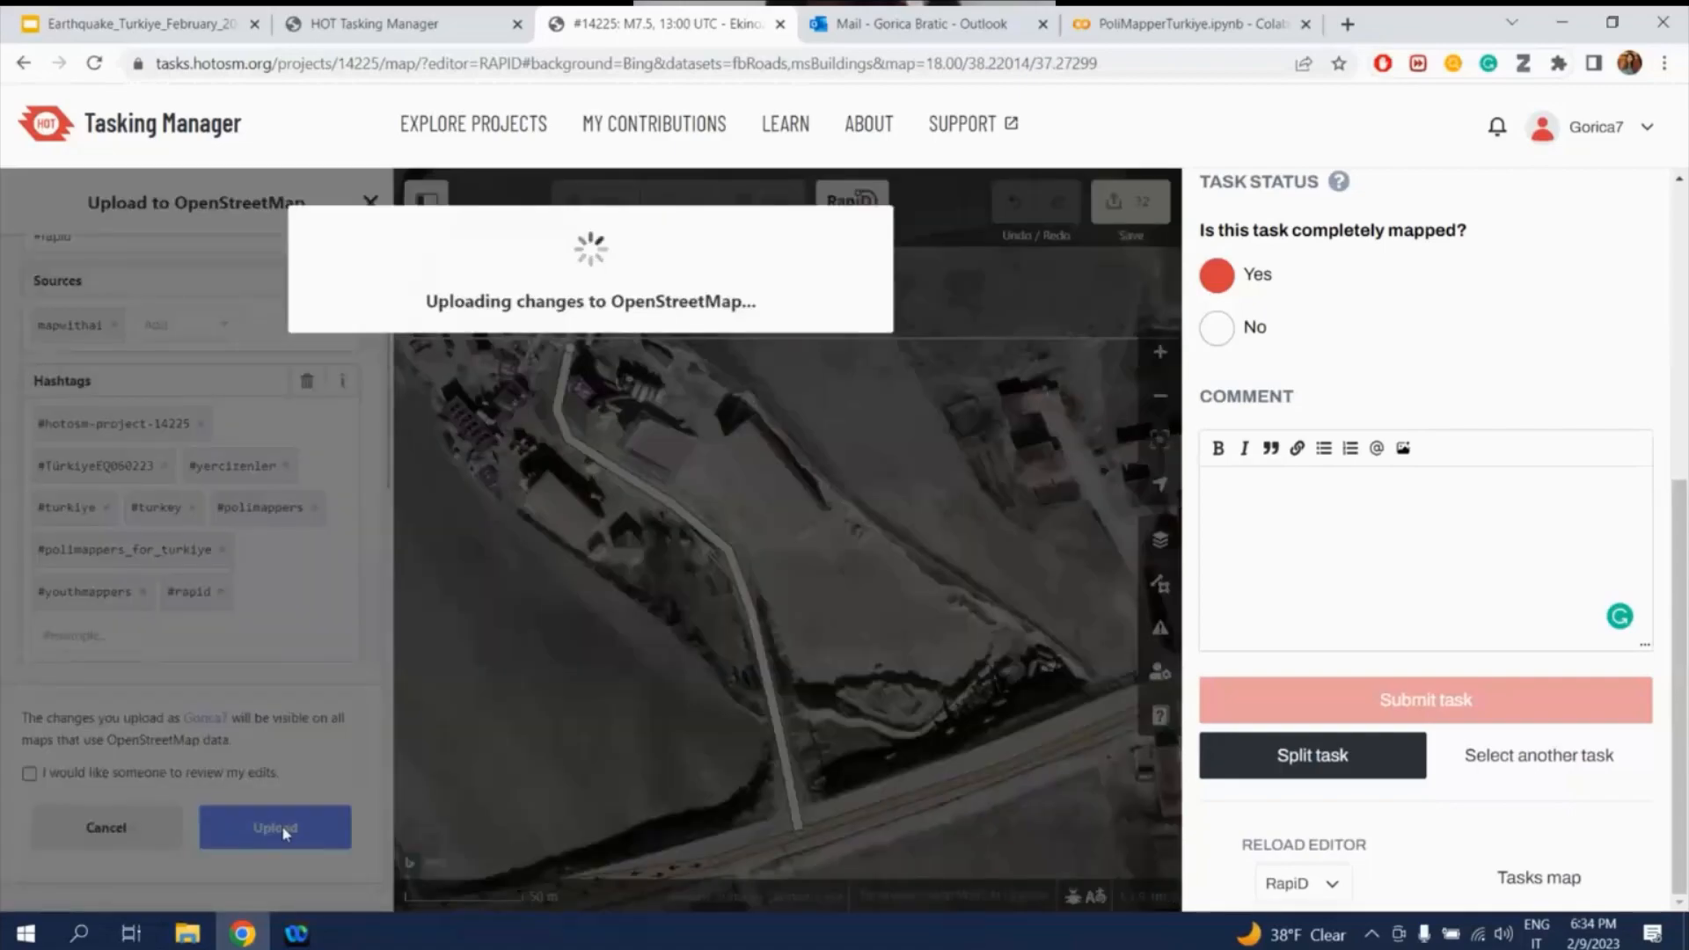